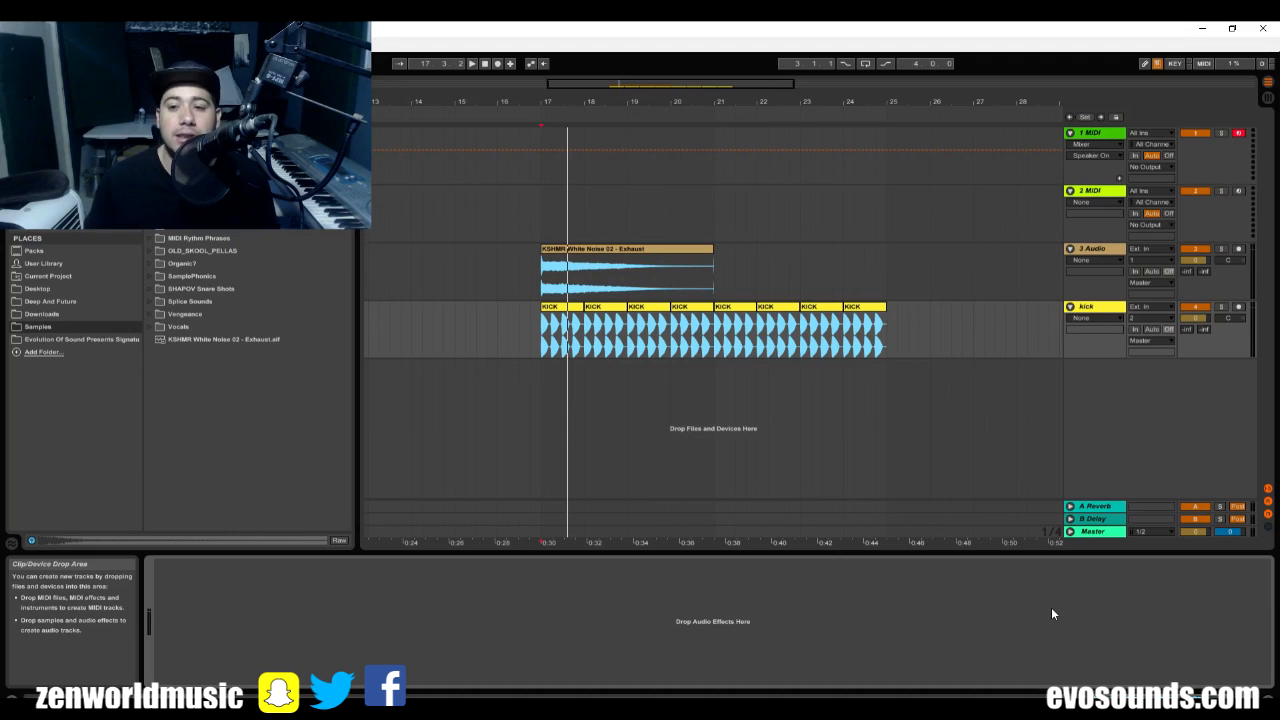
Load the Sylenth1 instrument onto a new track below the kick track and reposition its window so it is fully visible.
click(37, 195)
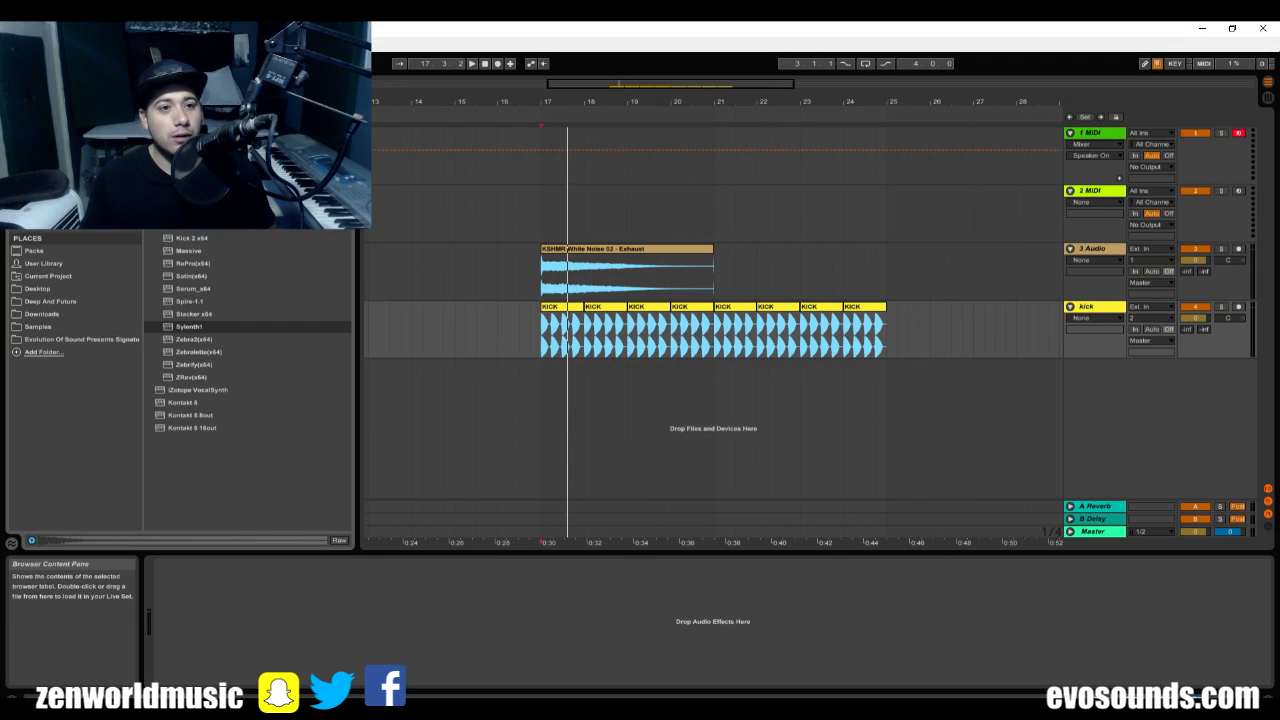
drag(188, 327, 628, 370)
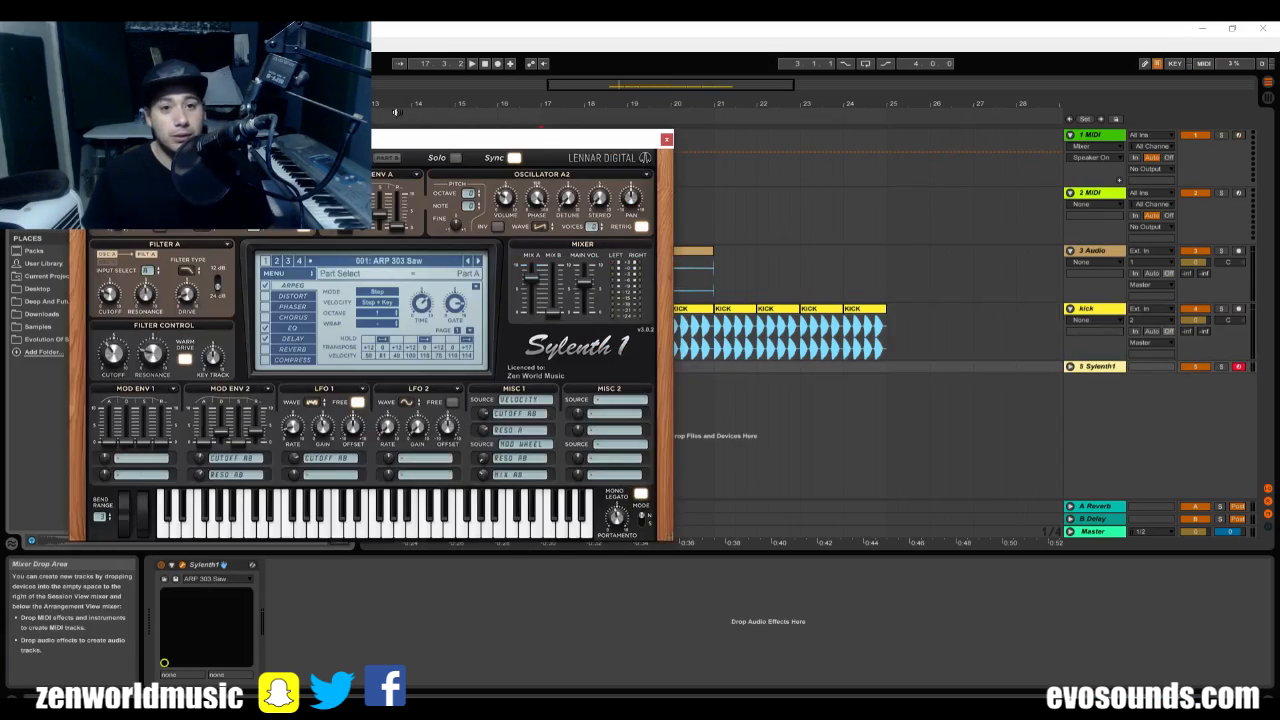
drag(458, 155, 763, 115)
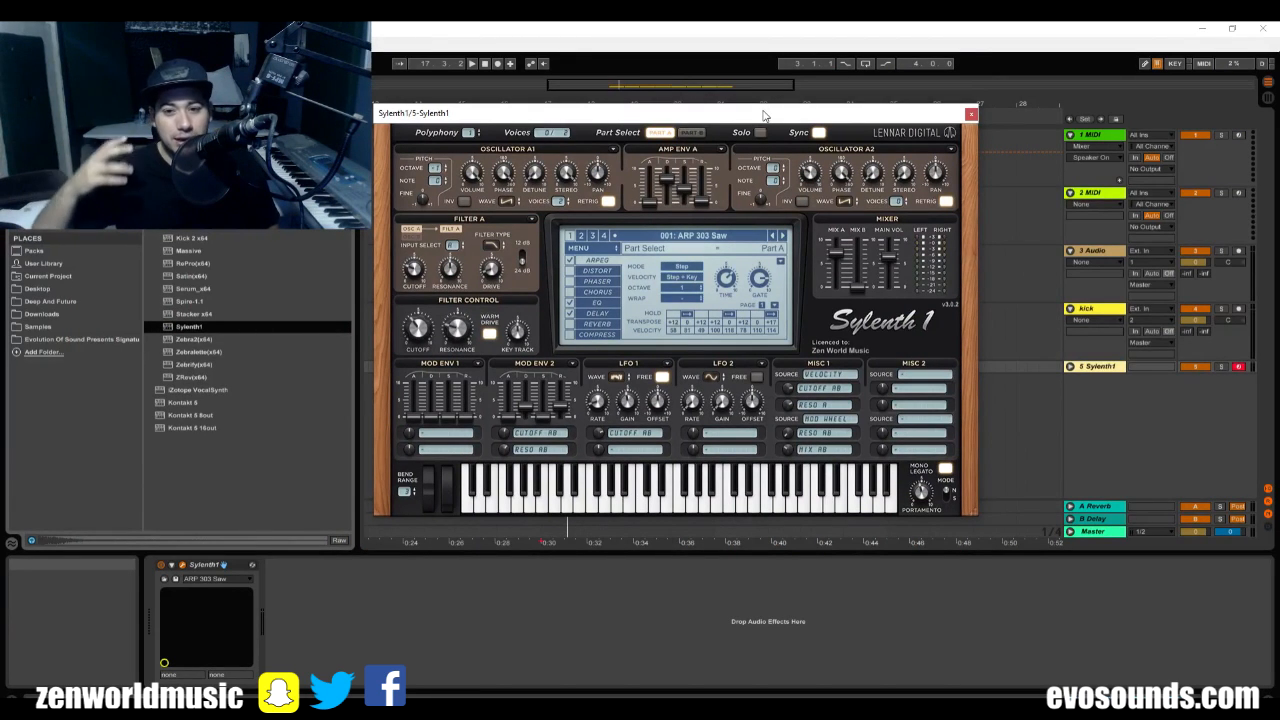
Load the custom bank Evo Presents Shapov Soundset into Sylenth1.
click(590, 249)
mouse_move(600, 272)
mouse_move(745, 287)
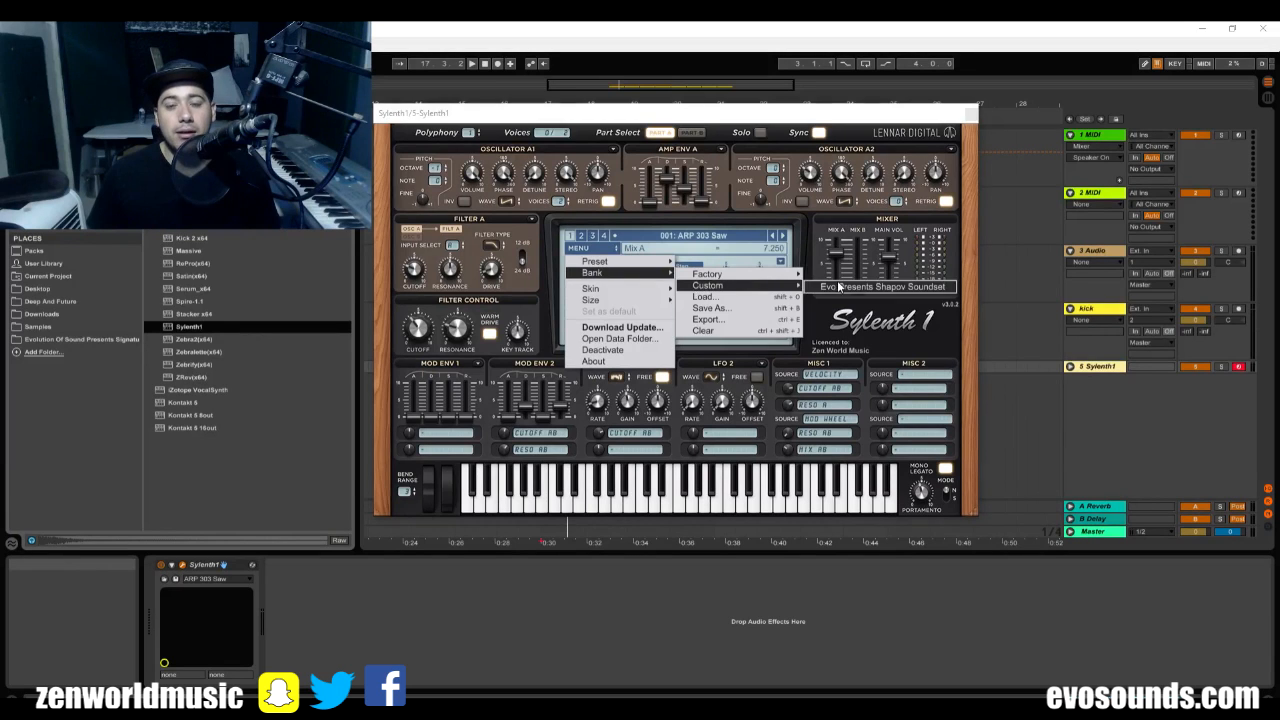
click(838, 287)
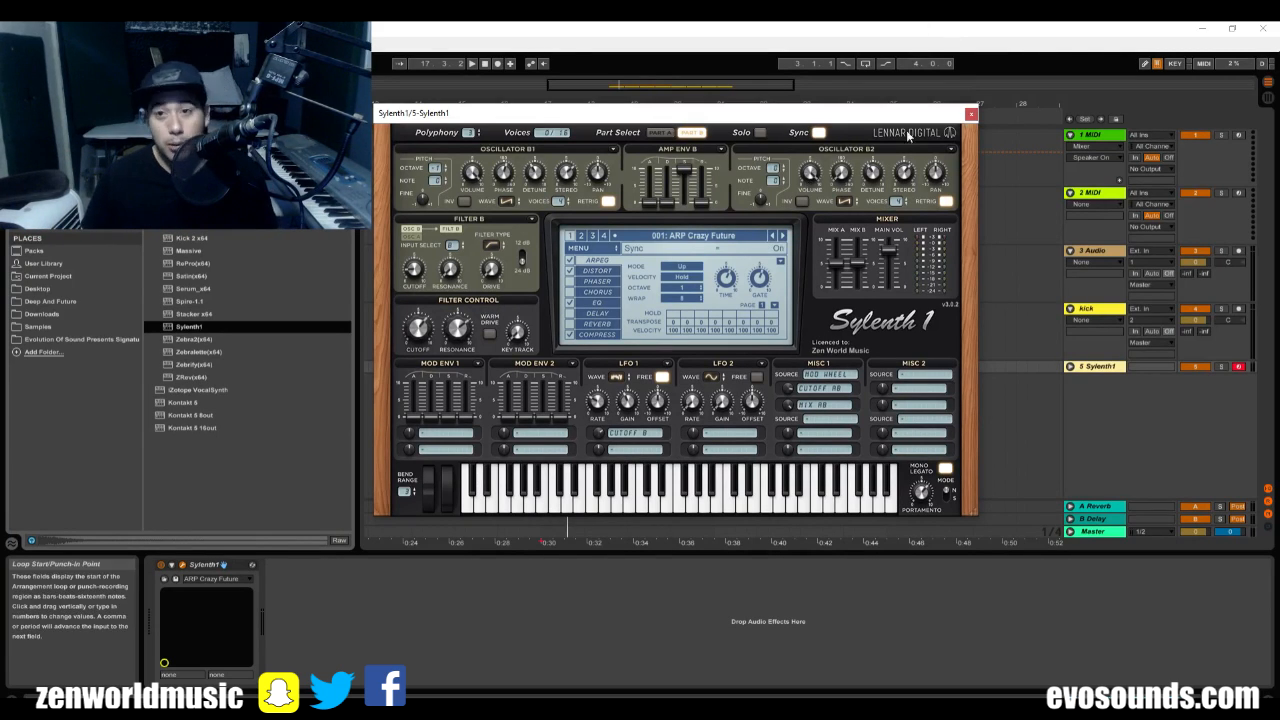
Audition the bass presets BA RUNIC and BA Shapov Deadmau5 and settle on 013: BA RUNIC.
click(706, 242)
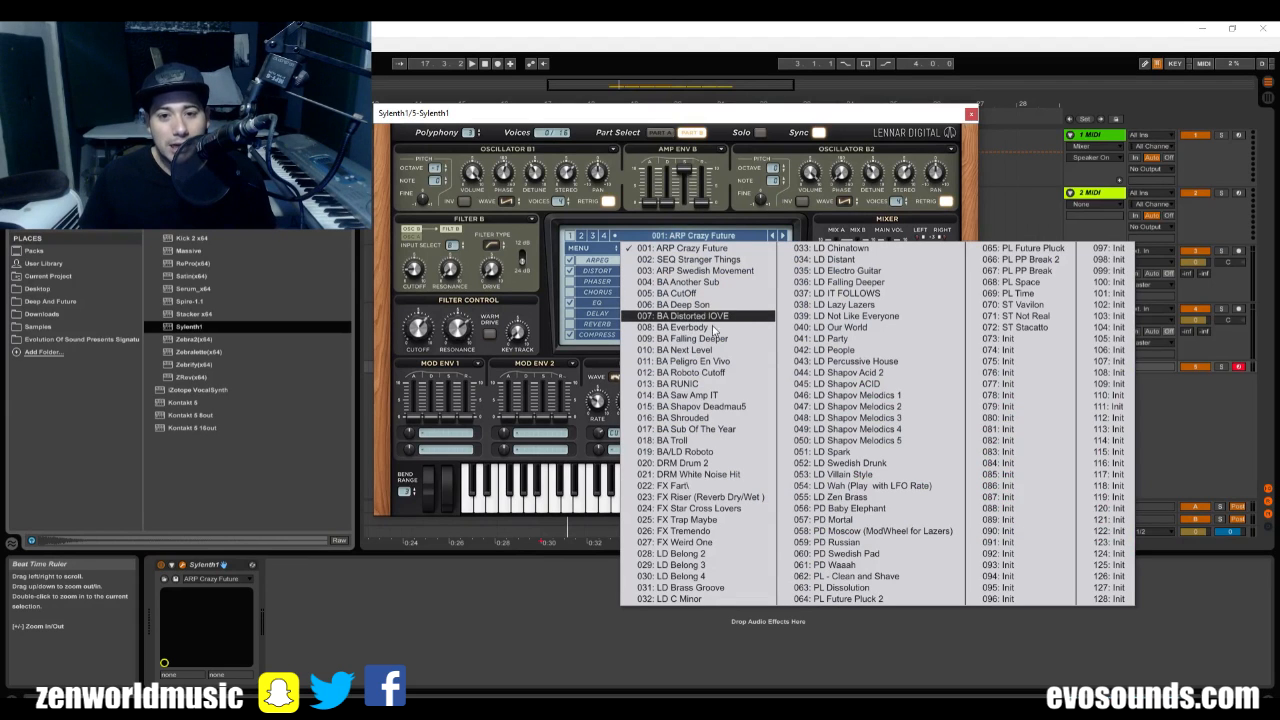
click(725, 383)
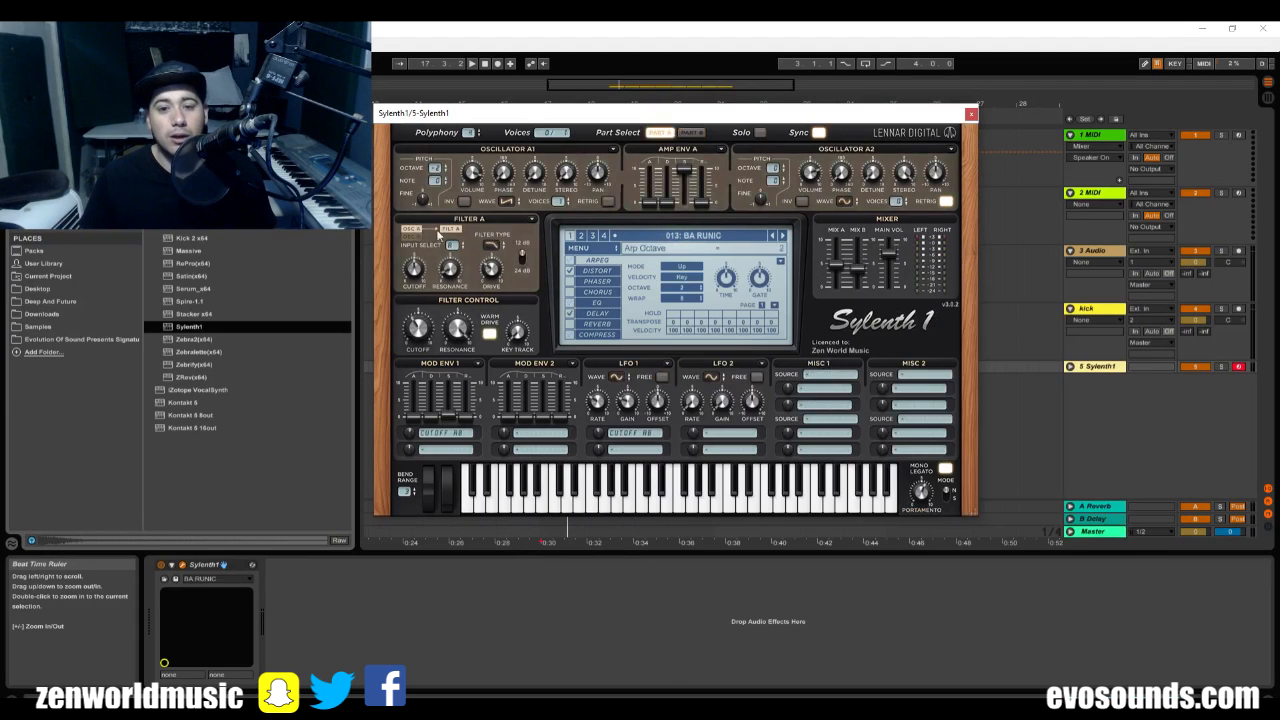
click(706, 242)
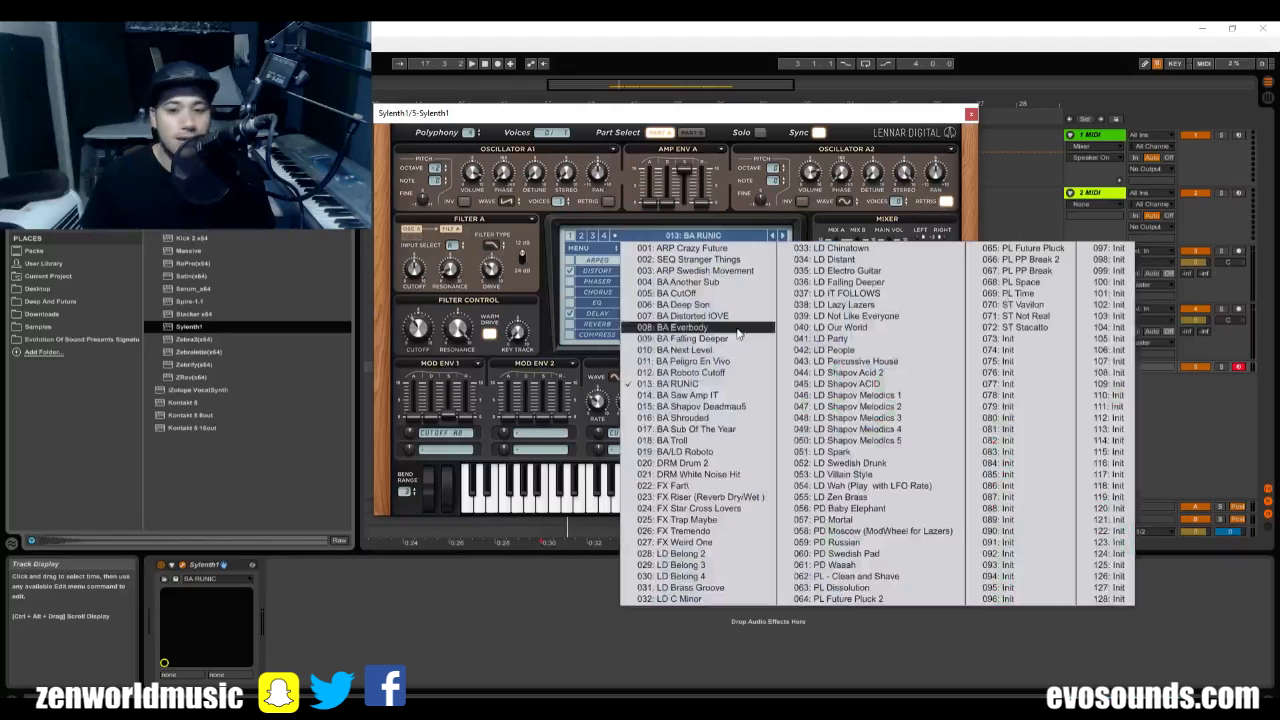
click(715, 407)
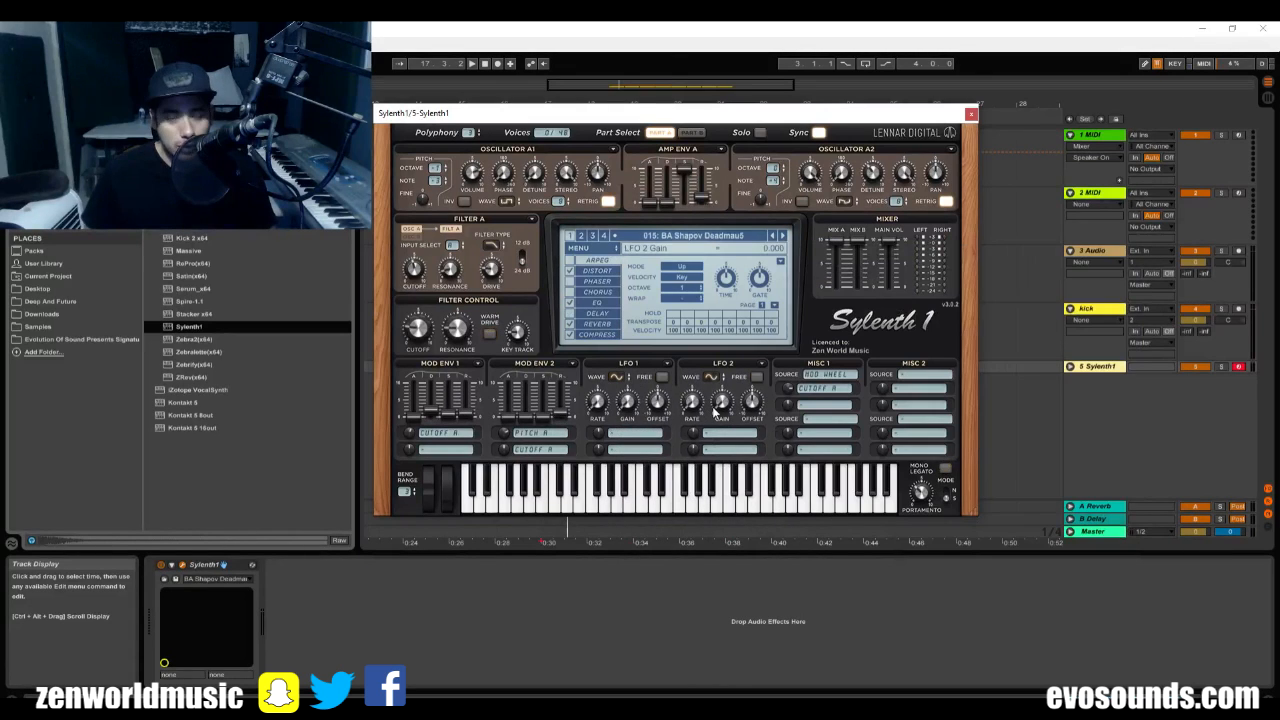
click(735, 248)
click(707, 388)
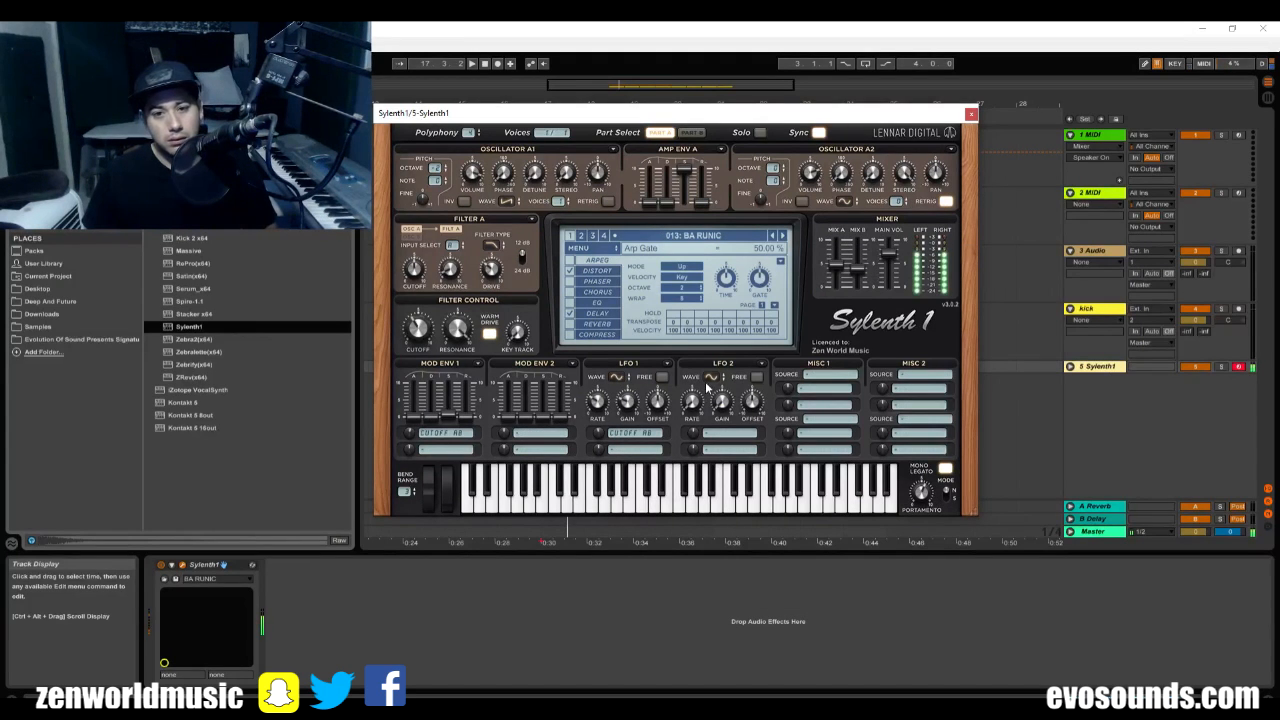
Close the Sylenth1 window, unfold its track in the arrangement and place the insert marker at bar 17.
click(970, 114)
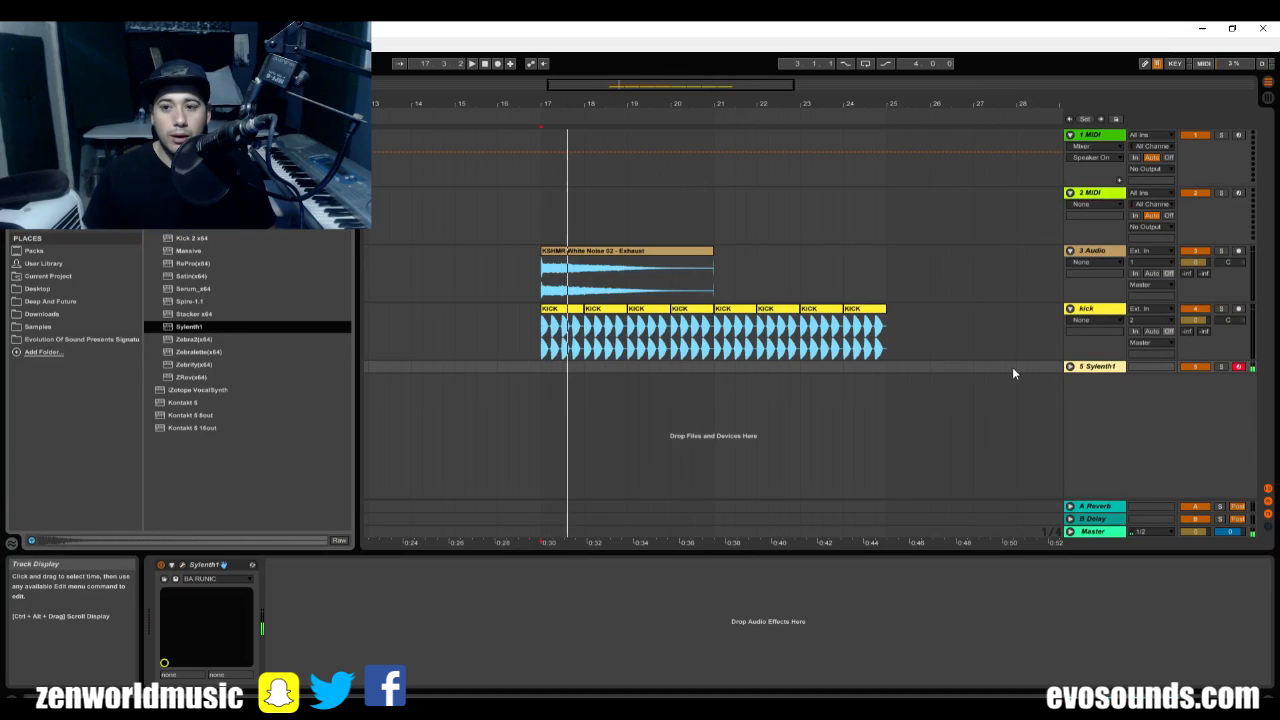
click(1070, 367)
click(547, 384)
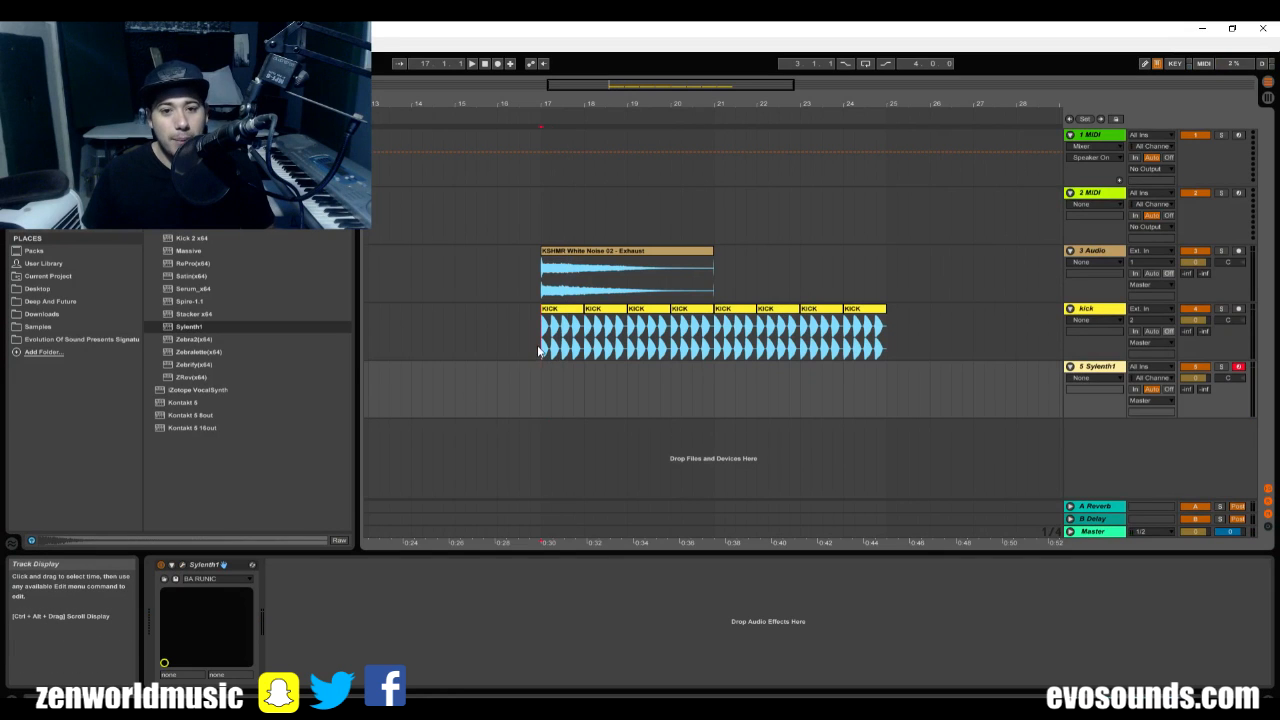
Lower the white noise track to -4.5 dB and the kick track to -5.9 dB in the mixer while checking levels during playback.
click(566, 256)
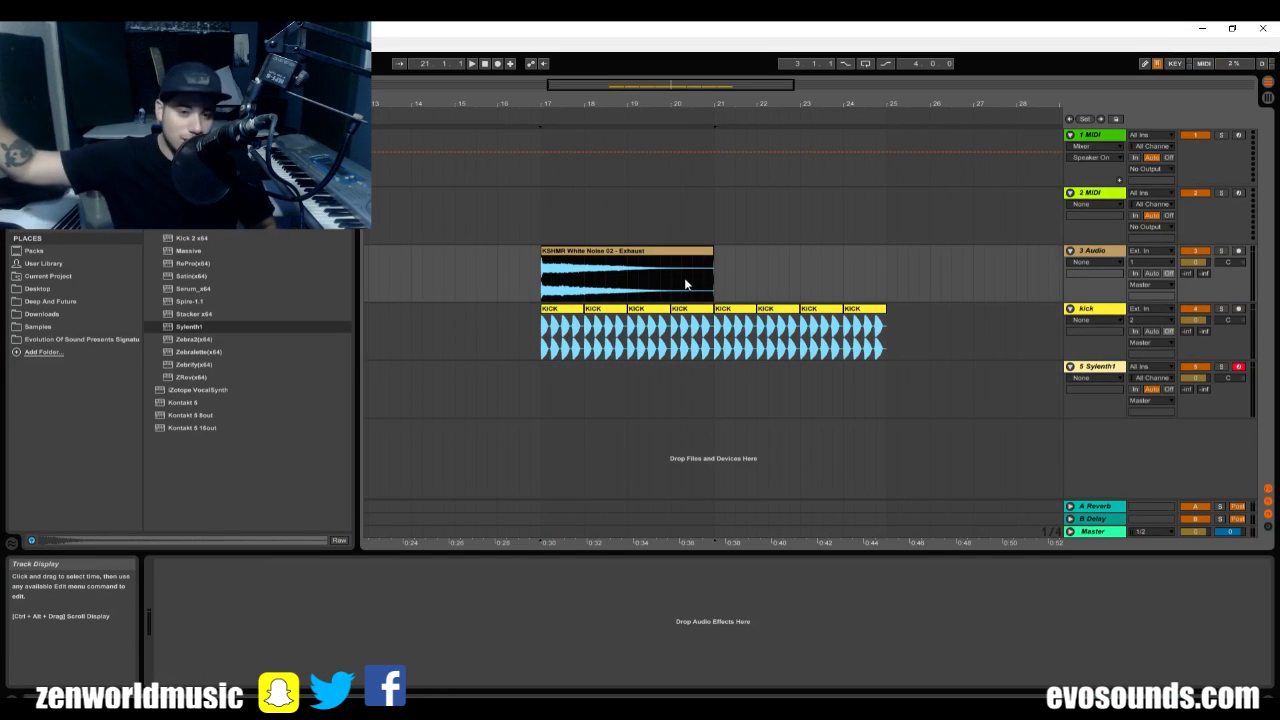
key(space)
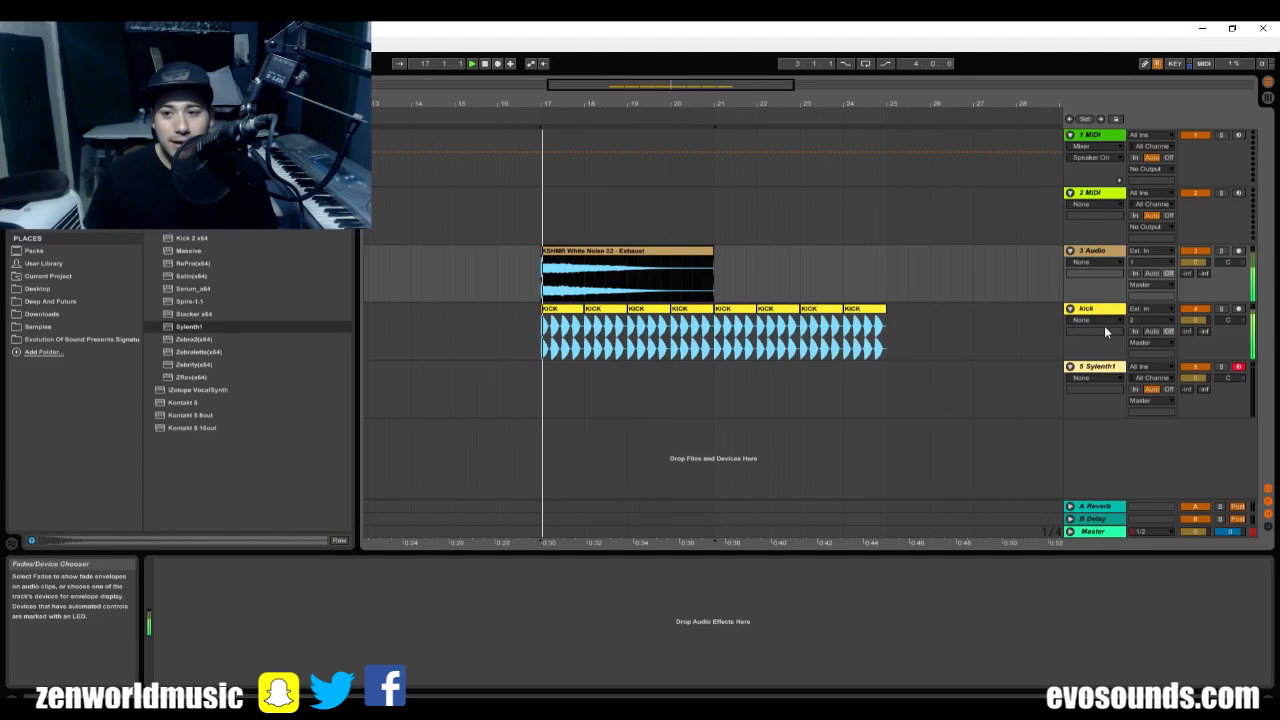
key(Tab)
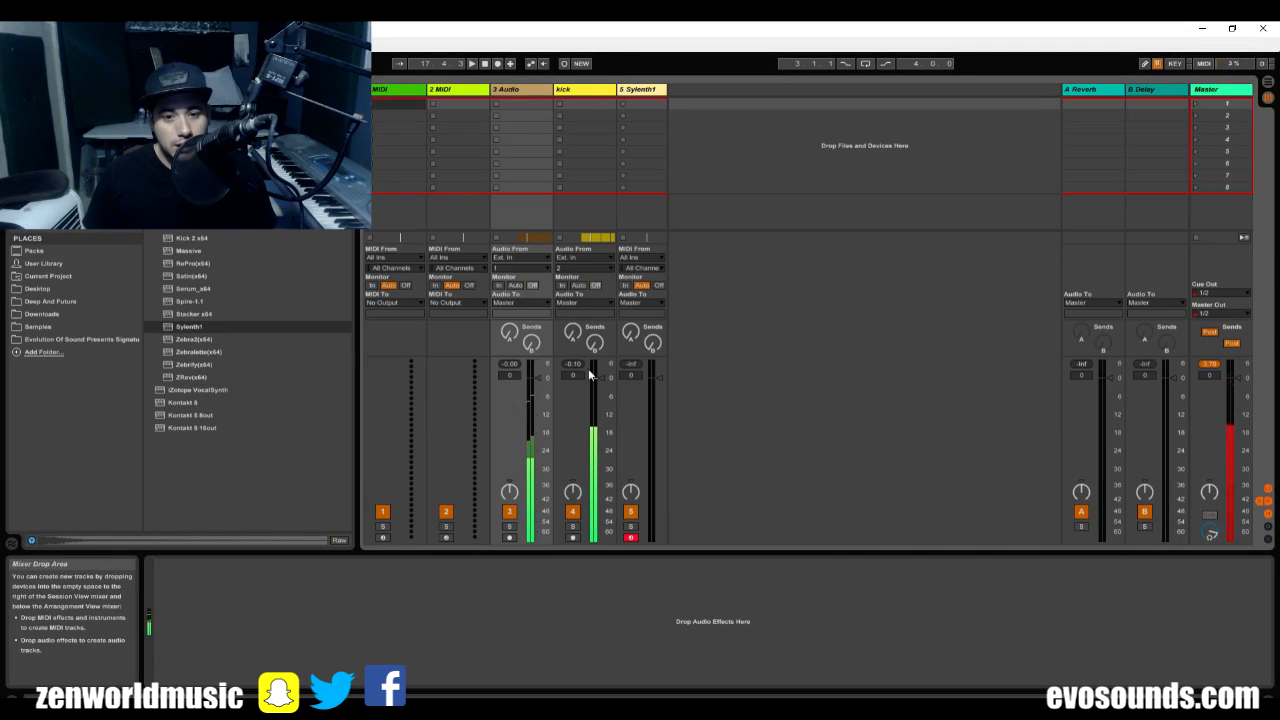
drag(590, 375, 537, 392)
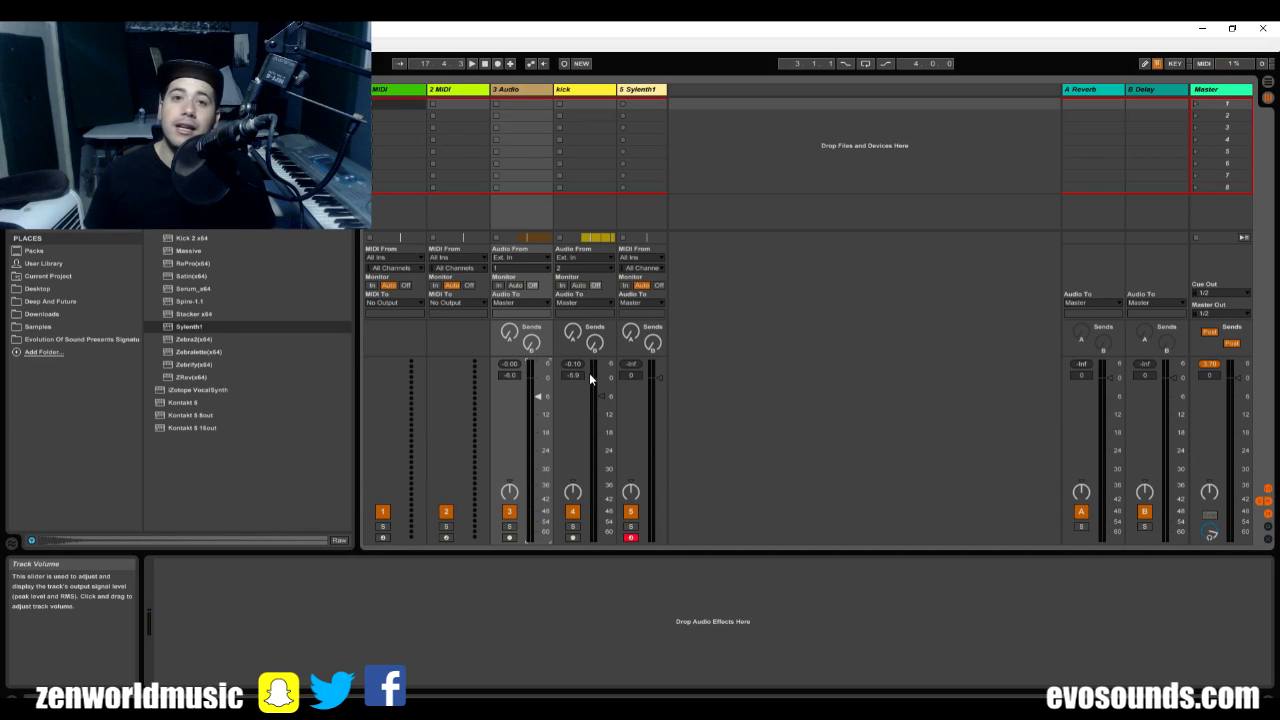
key(space)
drag(538, 396, 538, 391)
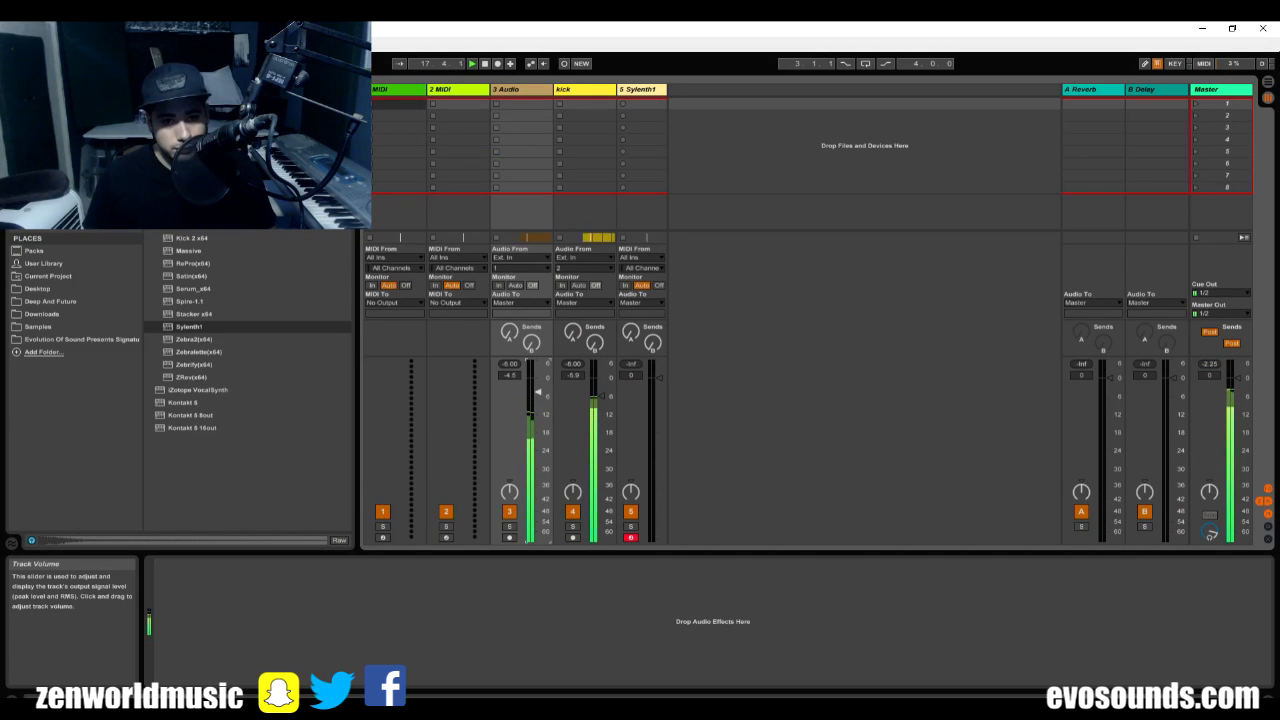
key(Tab)
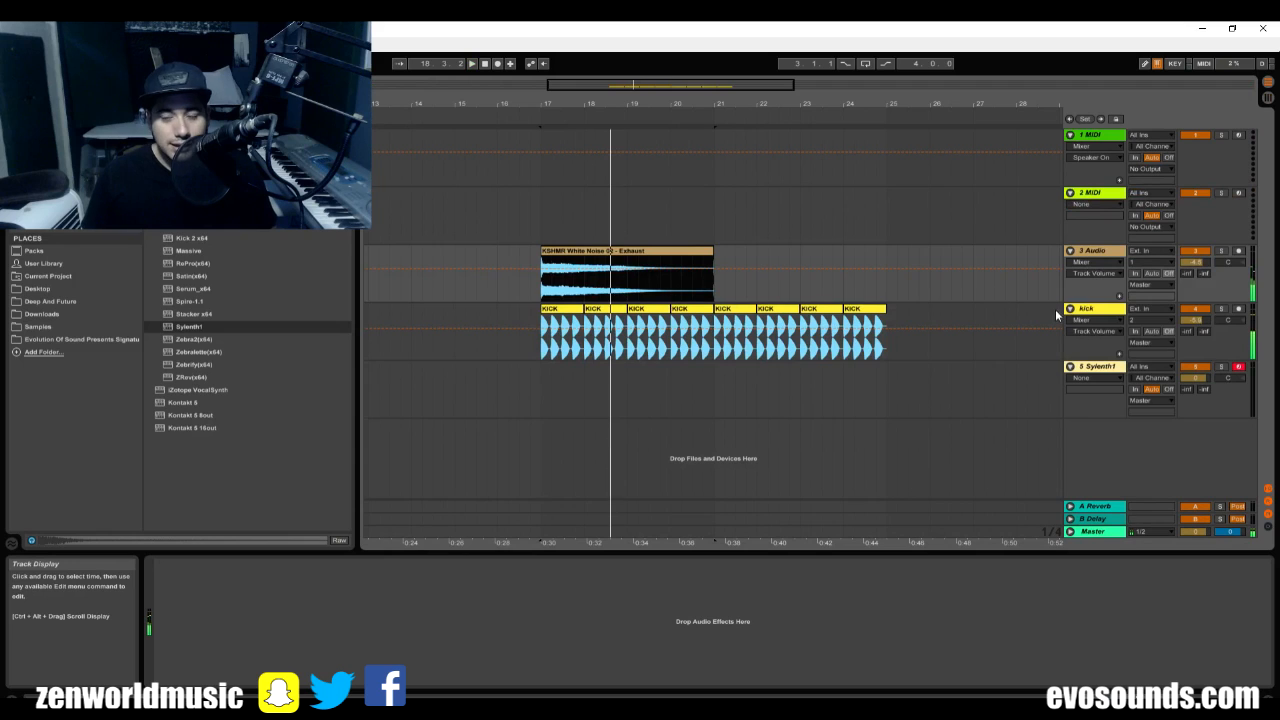
Play the kick and white noise from bar 17 to hear the new balance, then select the Sylenth1 track.
click(1089, 312)
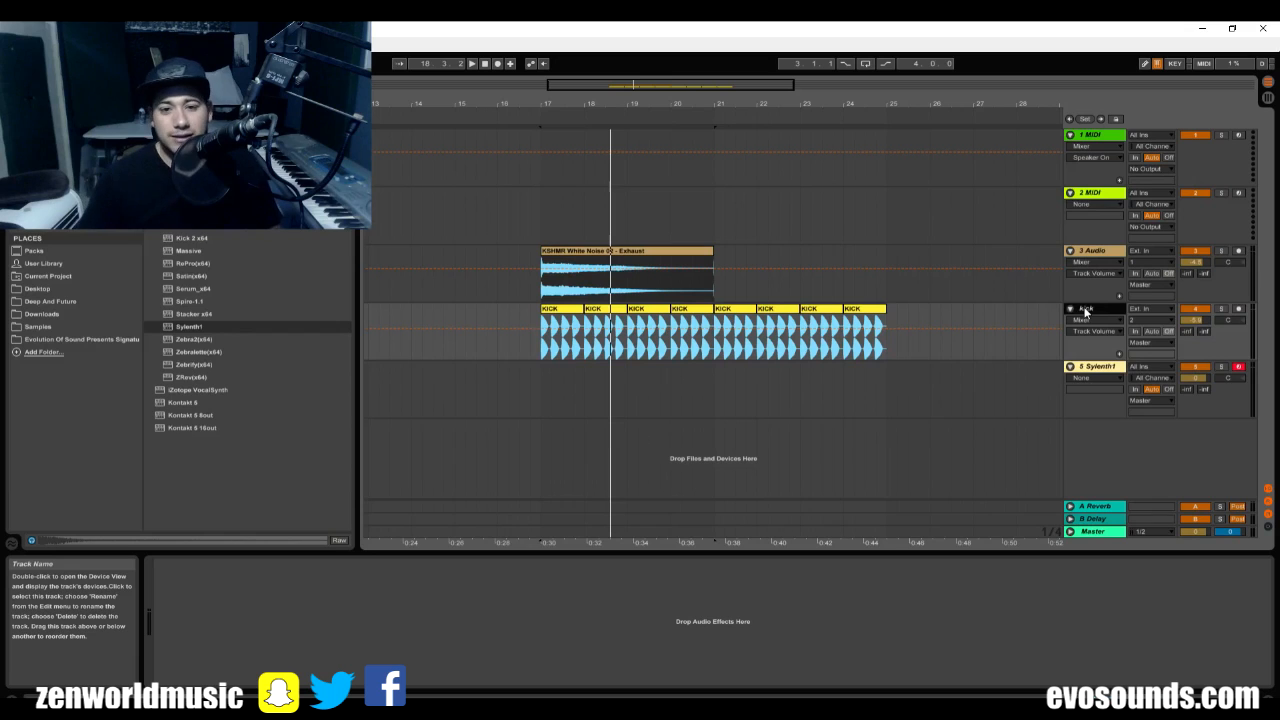
click(549, 349)
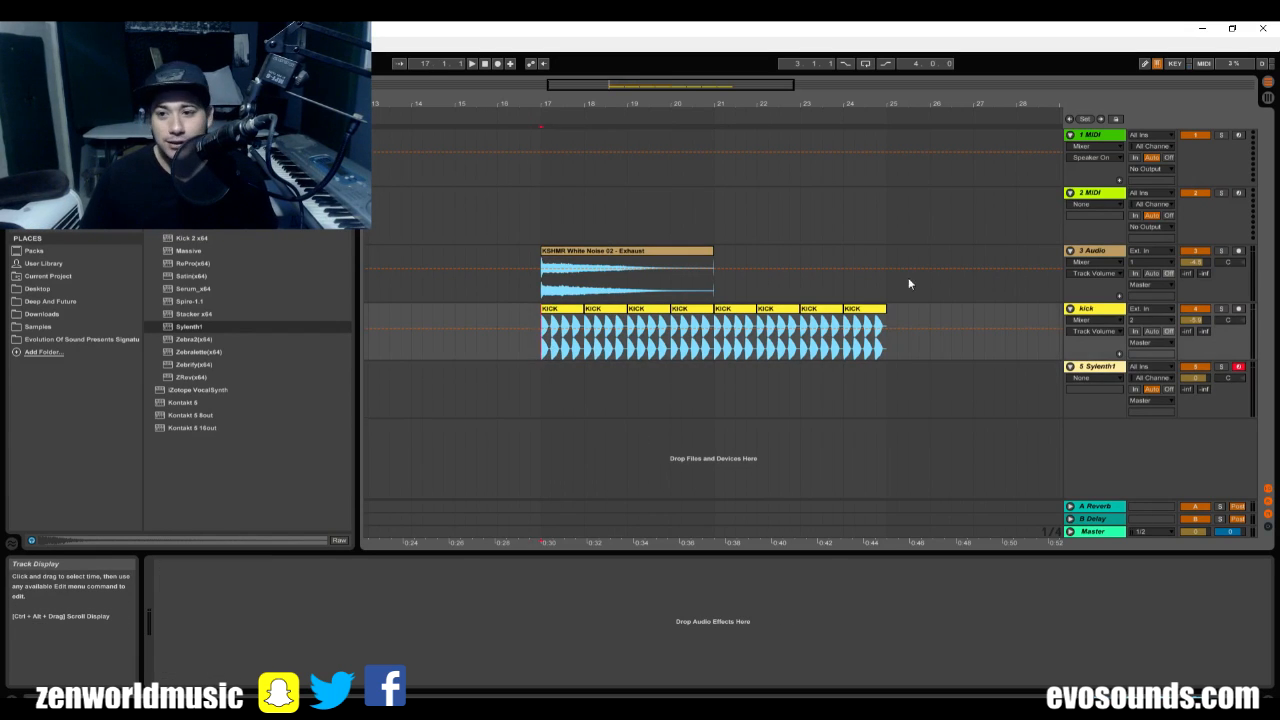
key(space)
click(1101, 369)
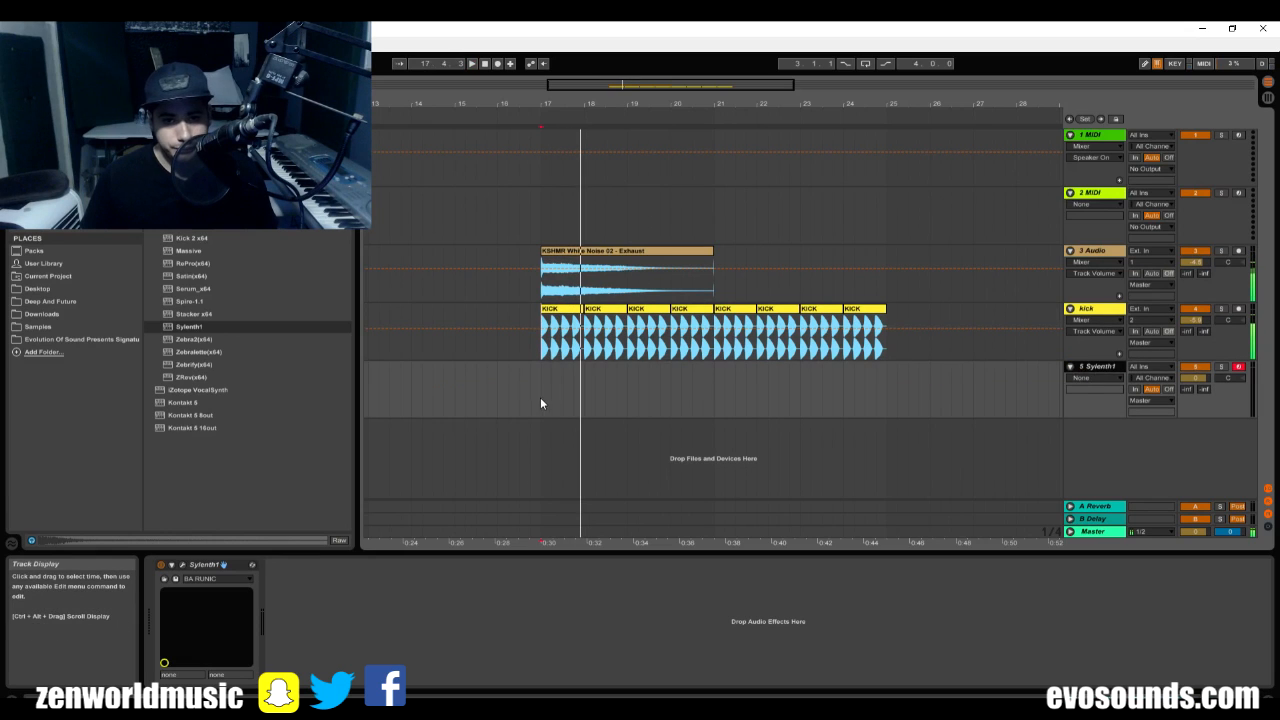
key(space)
Insert an empty MIDI clip from bar 17 to bar 21 on the Sylenth1 track and open it in an enlarged note editor.
drag(541, 397, 705, 386)
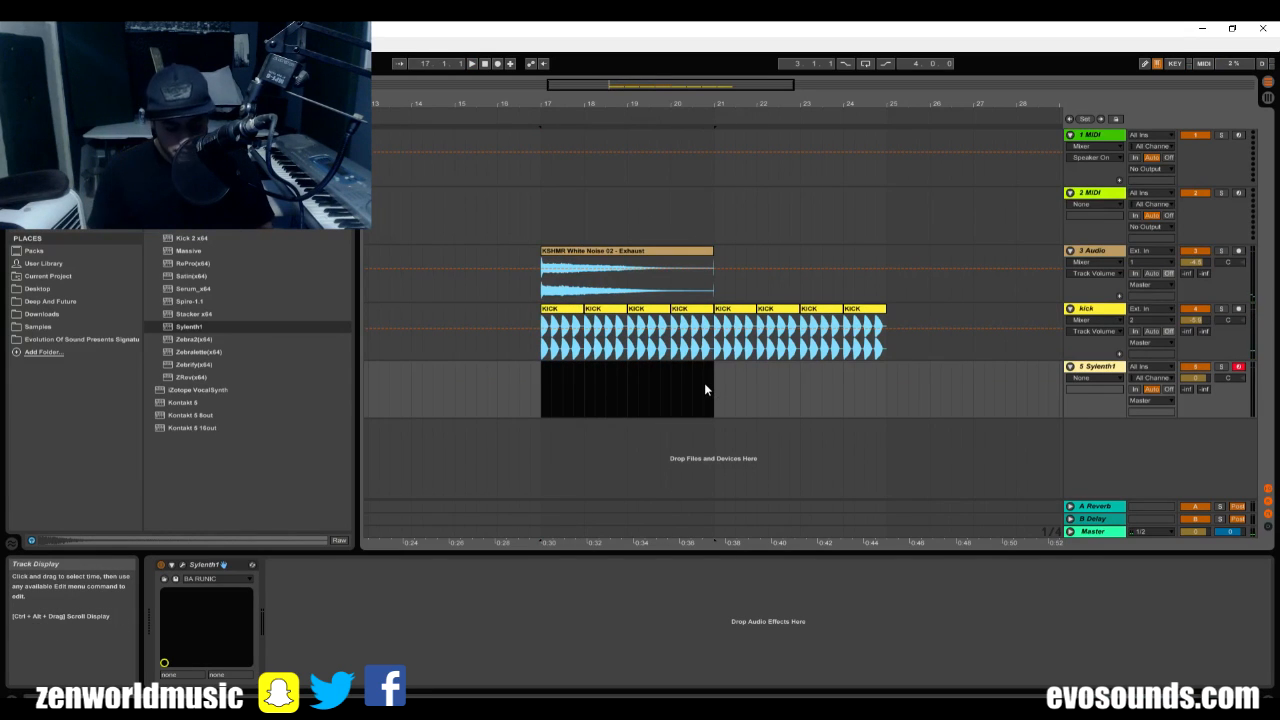
key(ctrl+shift+m)
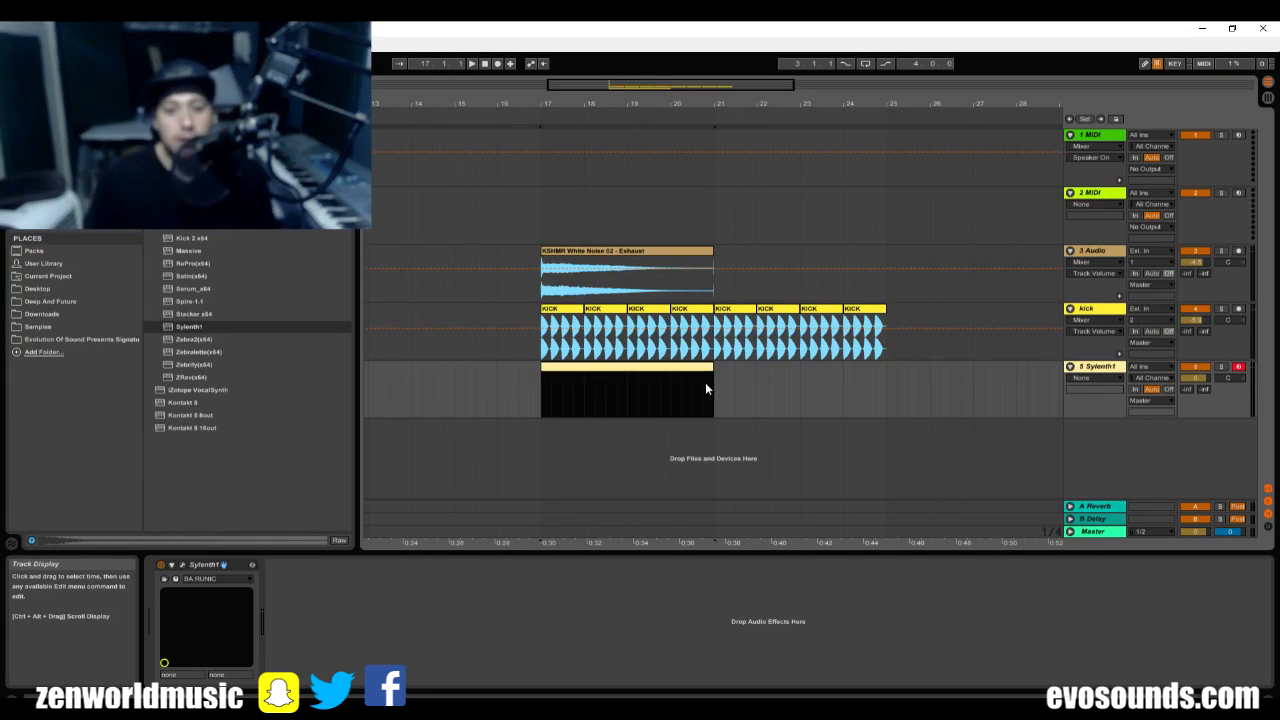
double_click(565, 371)
drag(522, 552, 528, 337)
Add an A2 note at the start of the clip and lengthen it to an eighth note, checking it with playback.
key(space)
drag(333, 502, 312, 529)
key(shift+Up)
key(space)
key(space)
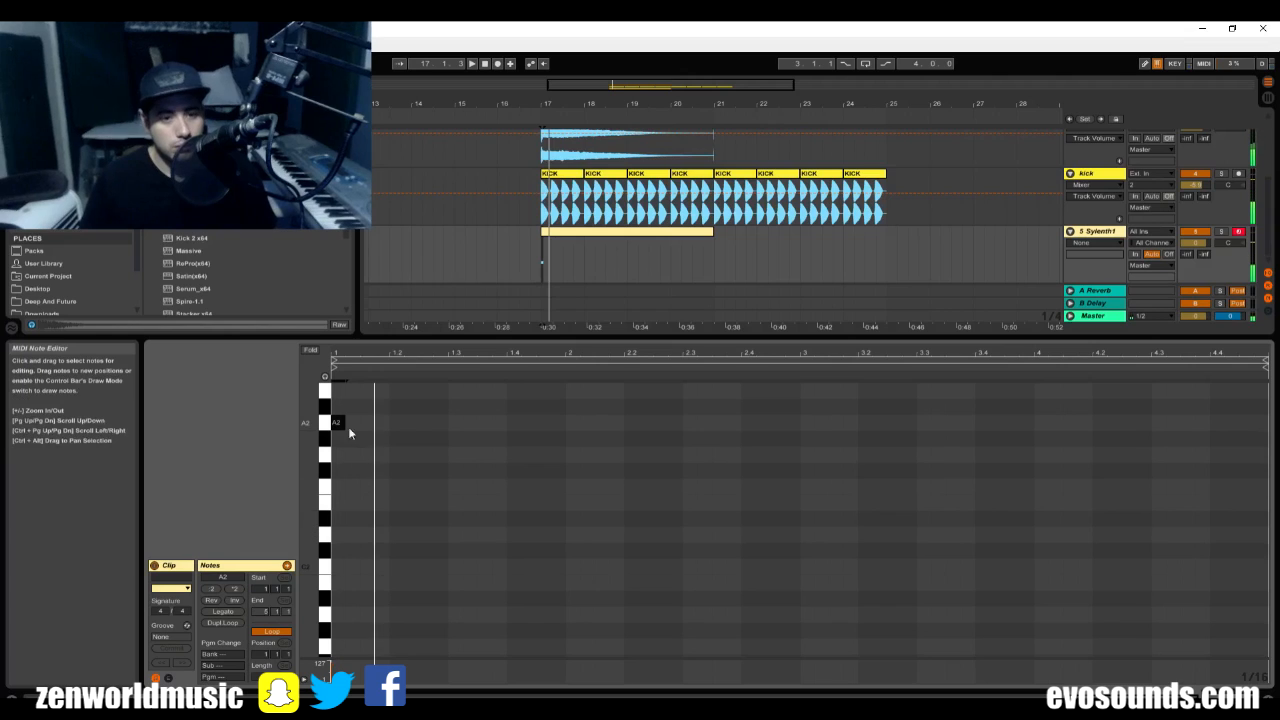
mouse_move(345, 424)
mouse_down()
mouse_move(378, 423)
mouse_move(363, 422)
mouse_up()
key(space)
Add a second A2 note on beat 1.2 of the clip and play it back.
key(space)
drag(390, 351, 388, 423)
key(space)
double_click(460, 422)
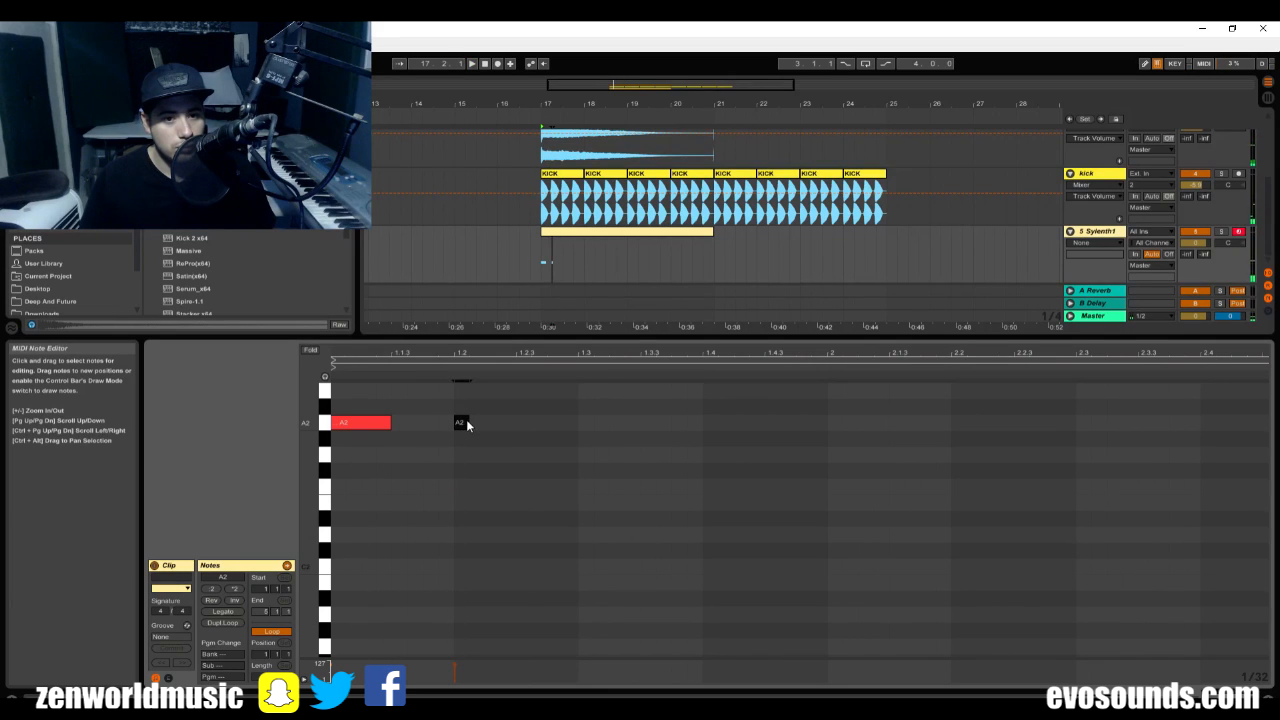
key(space)
Lengthen the A2 note at 1.2 and continue the bassline with A#2 at 1.3 and A2 at 1.2.3 and 1.3.4.
drag(491, 420, 700, 469)
key(space)
key(space)
key(space)
scroll(456, 485, up, 2)
key(ctrl+d)
key(ctrl+d)
key(space)
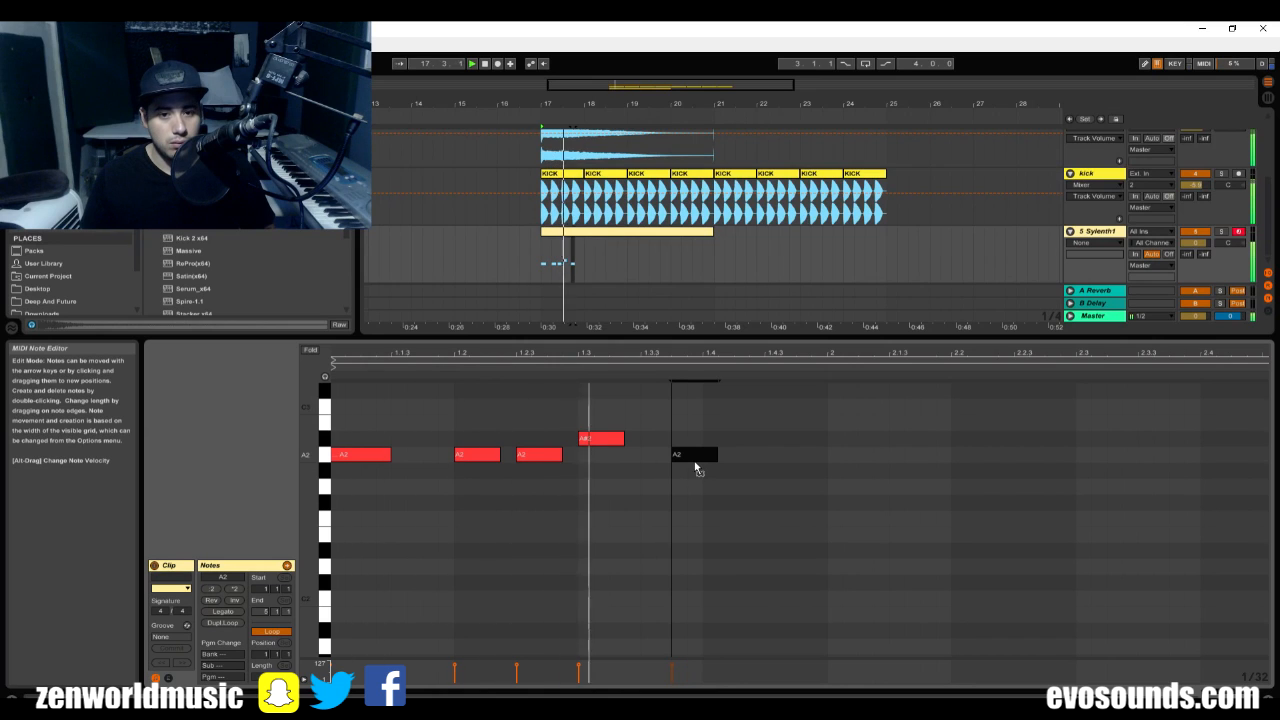
Place a copy of the last note at 1.4.3, transpose it up an octave to A3 and play the pattern.
key(ctrl+d)
drag(745, 459, 807, 446)
key(shift+Up)
key(space)
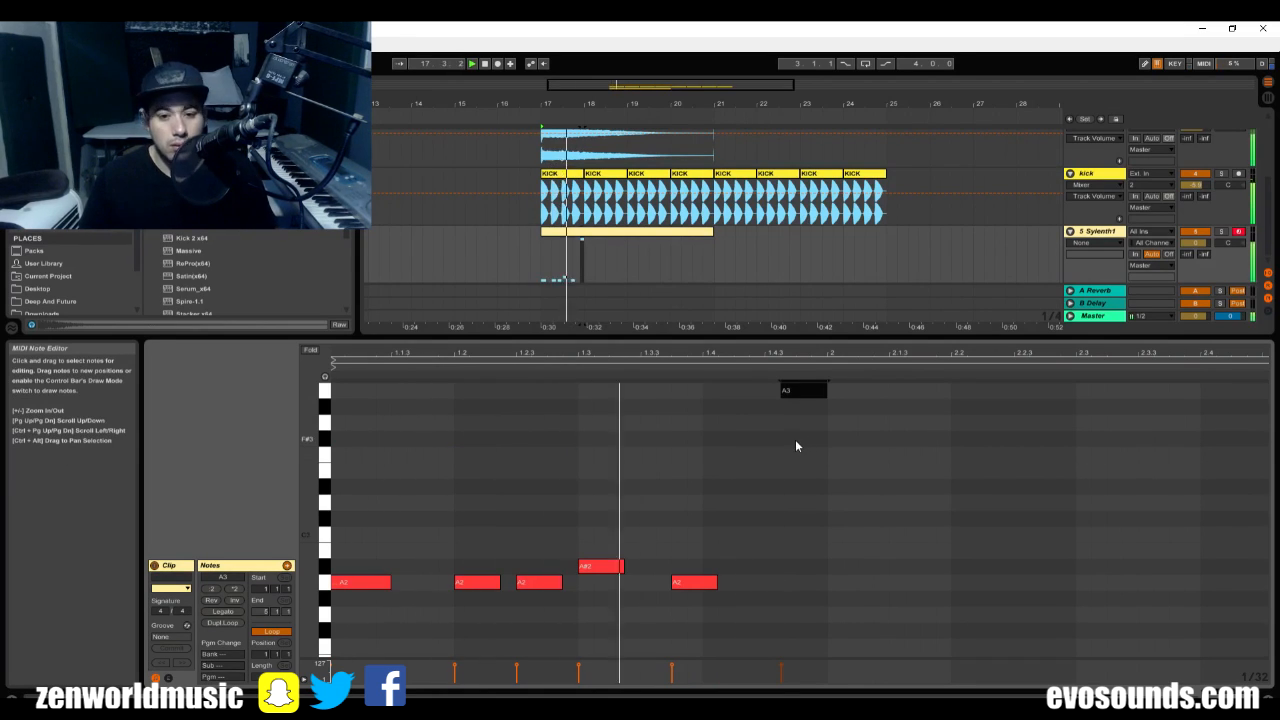
key(space)
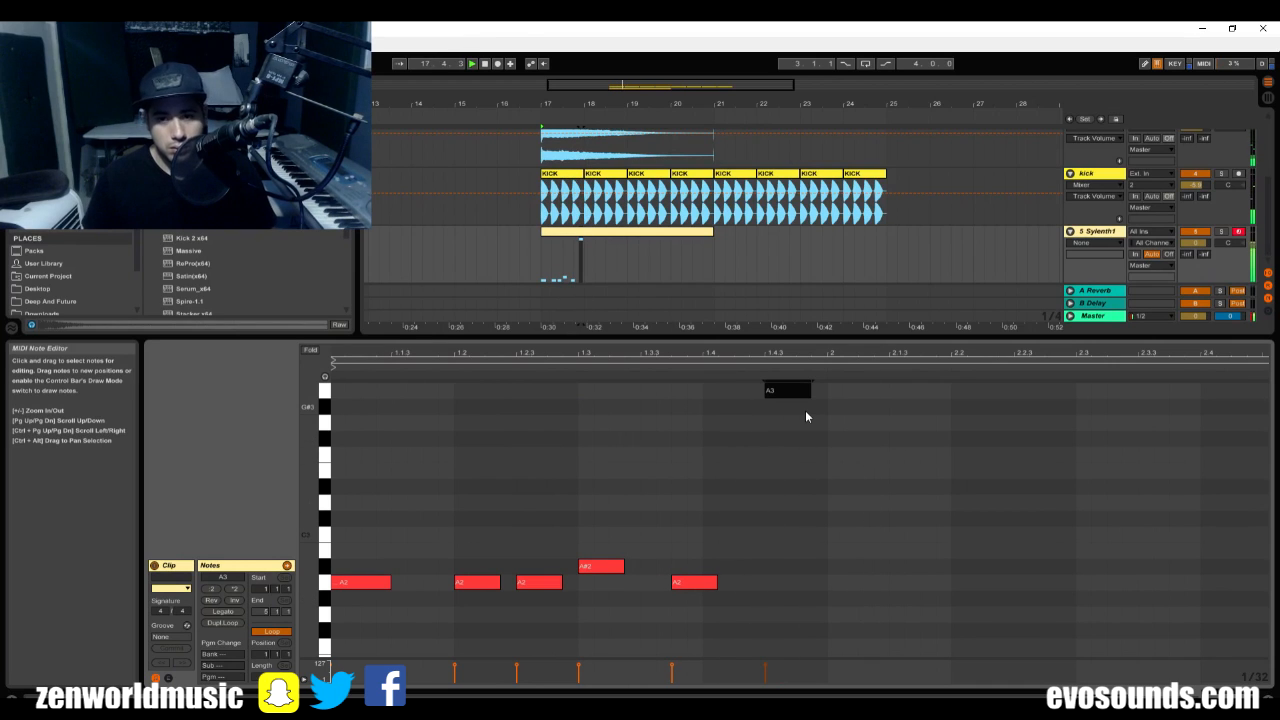
Try duplicating the one-bar bassline into bar 2 of the clip and delete the copied notes.
key(ctrl+a)
key(ctrl+d)
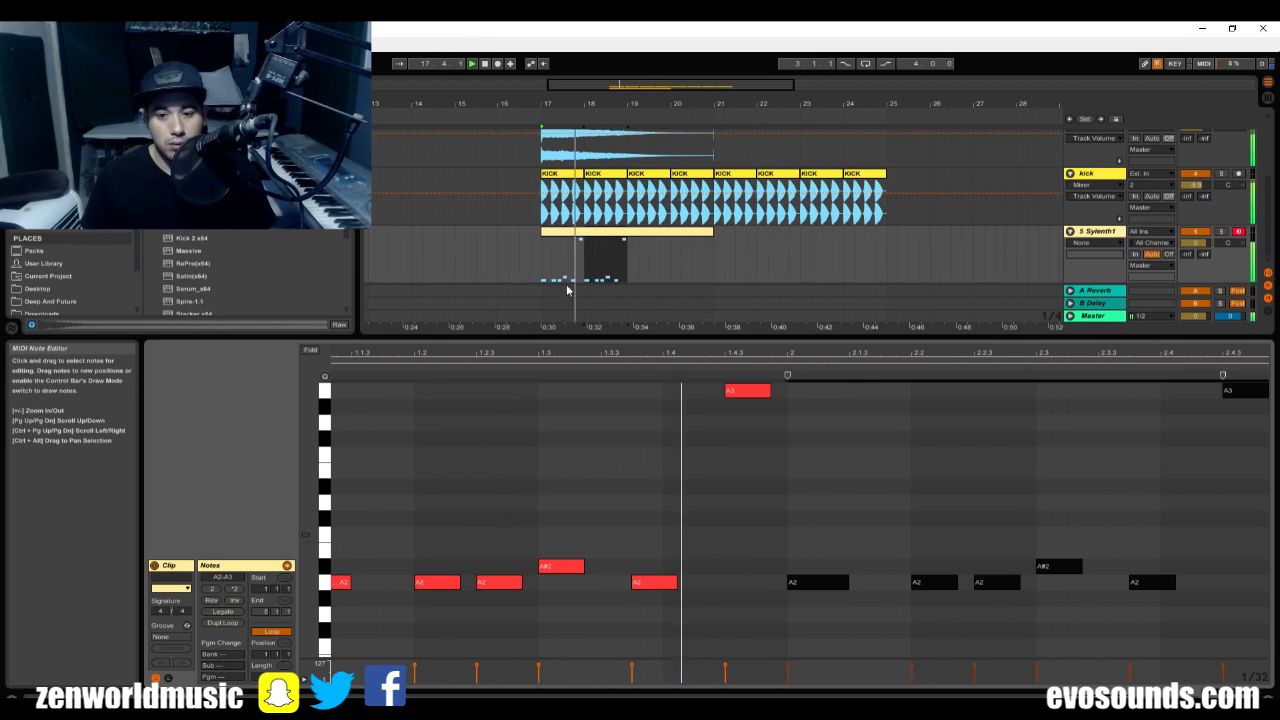
click(927, 469)
key(space)
drag(820, 625, 1273, 375)
key(Delete)
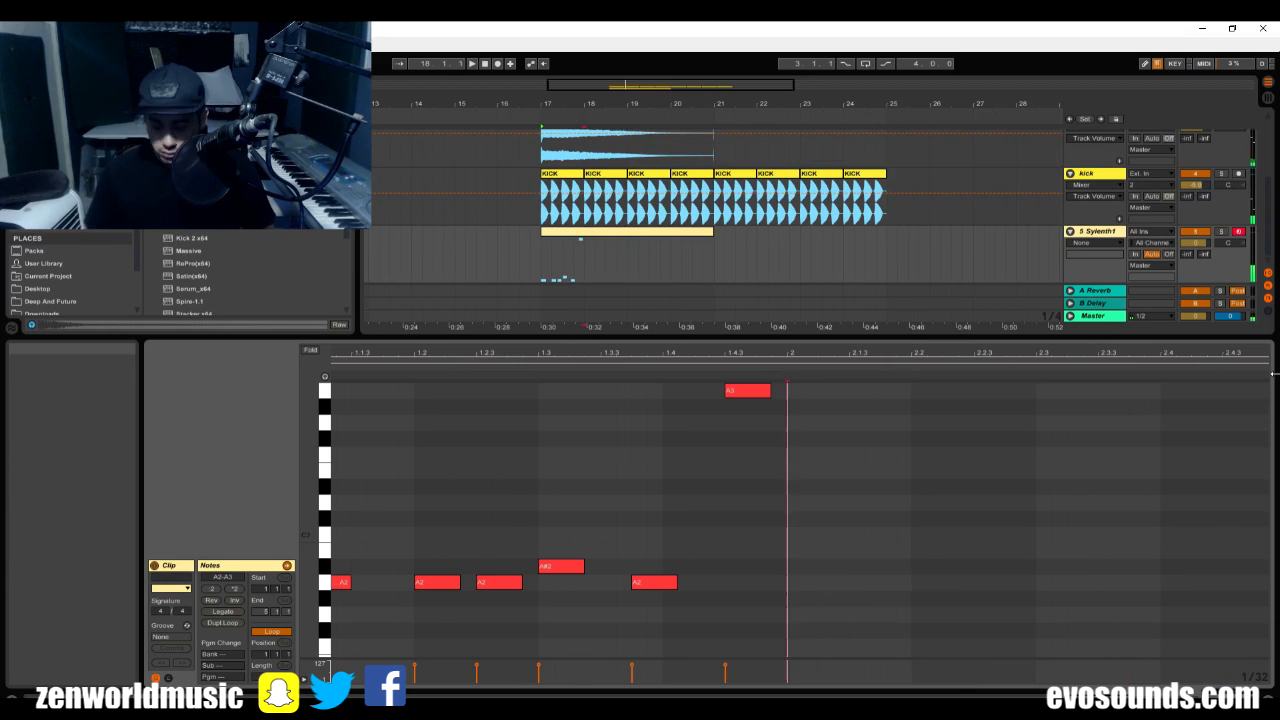
Try transposing all bassline notes down an octave during playback and move them back up.
key(space)
key(minus)
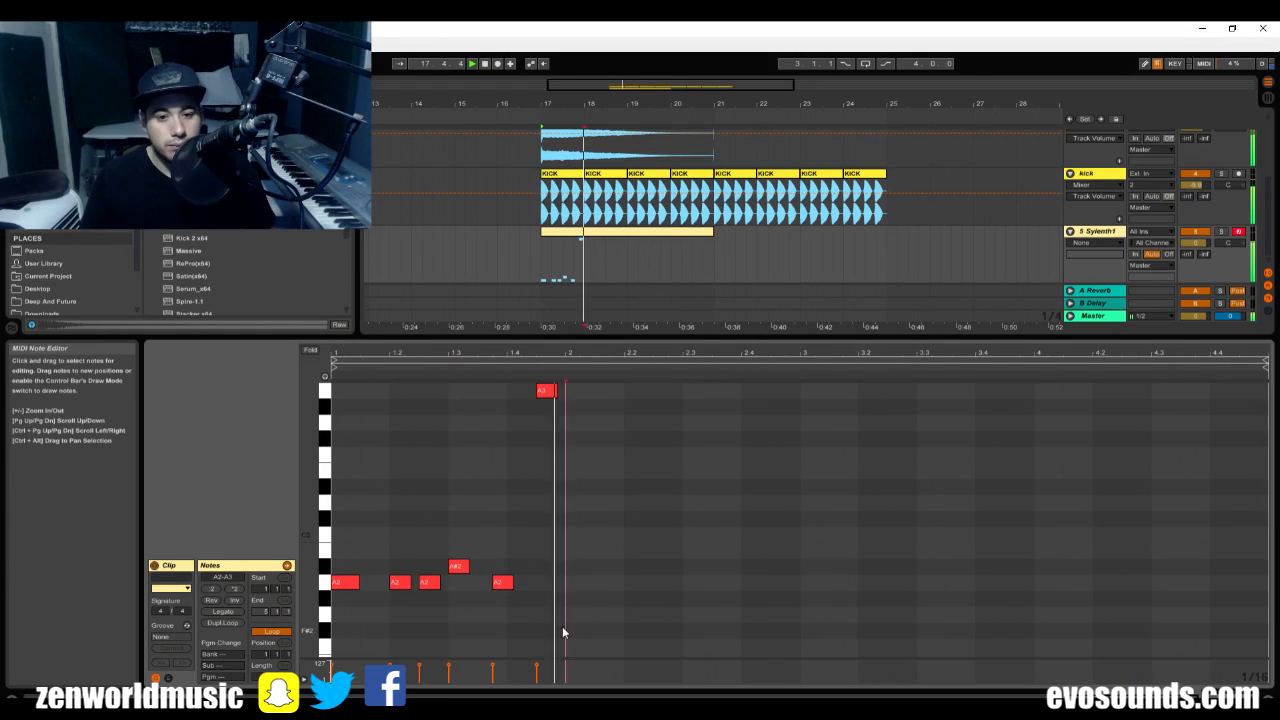
key(space)
drag(566, 617, 322, 374)
key(shift+Down)
key(space)
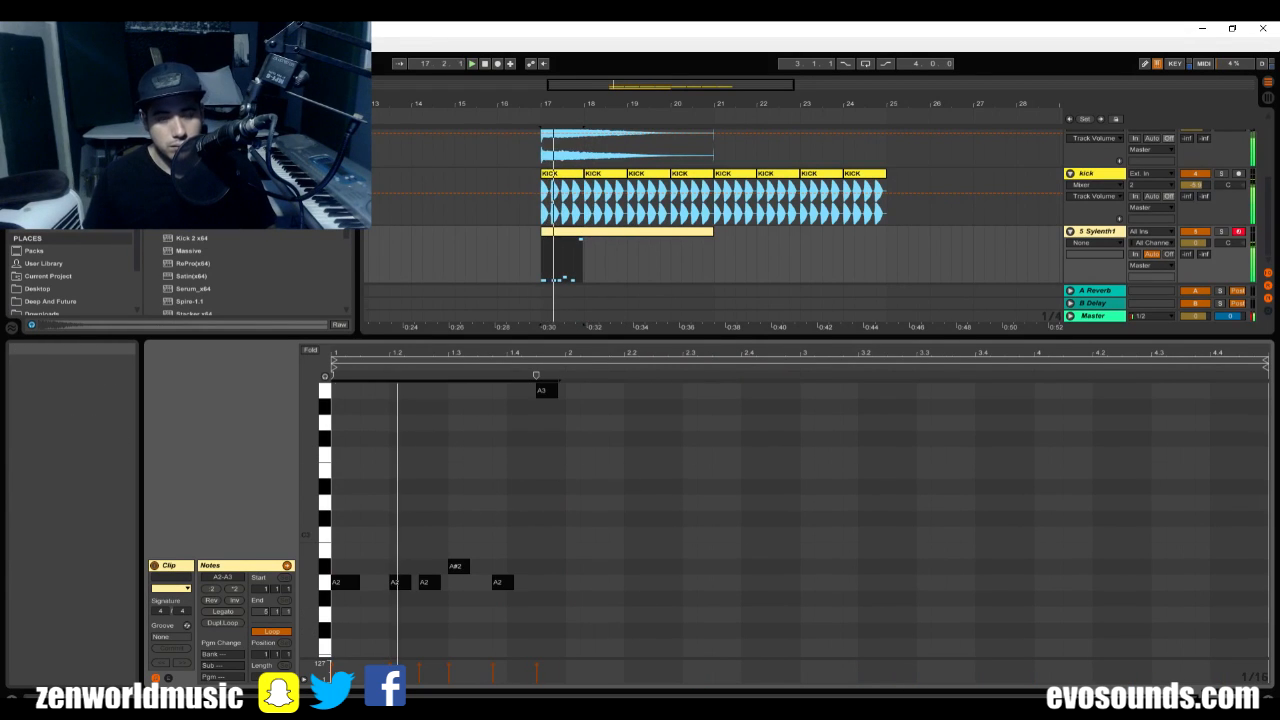
key(shift+Up)
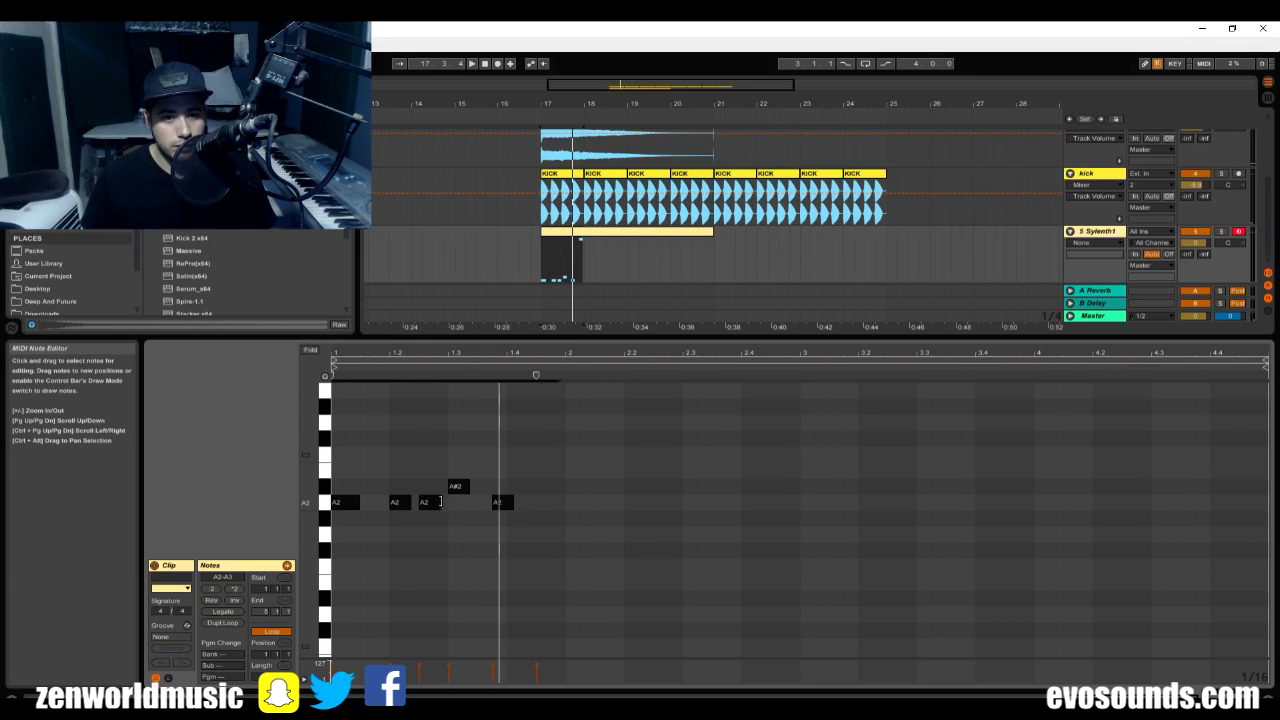
Lengthen the third A2 note up to the A#2 note and add an A2 note at the start of bar 2.
drag(434, 510, 453, 506)
key(space)
scroll(576, 512, up, 3)
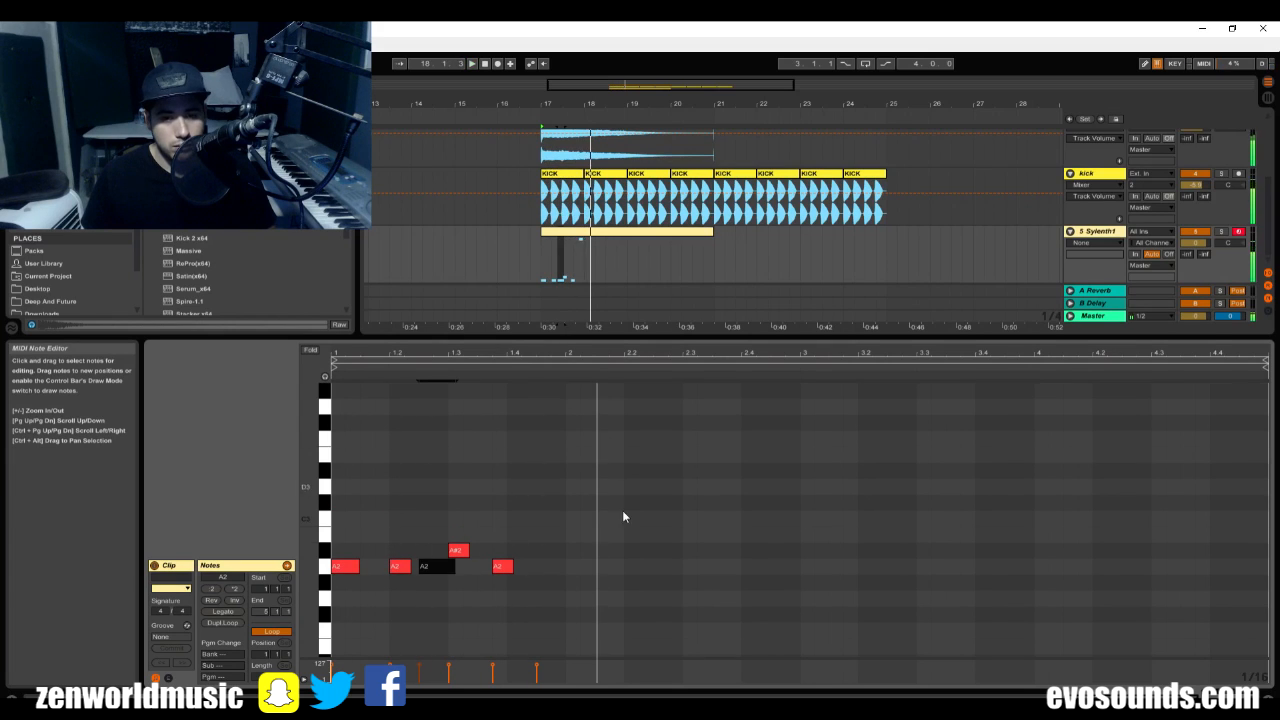
click(572, 566)
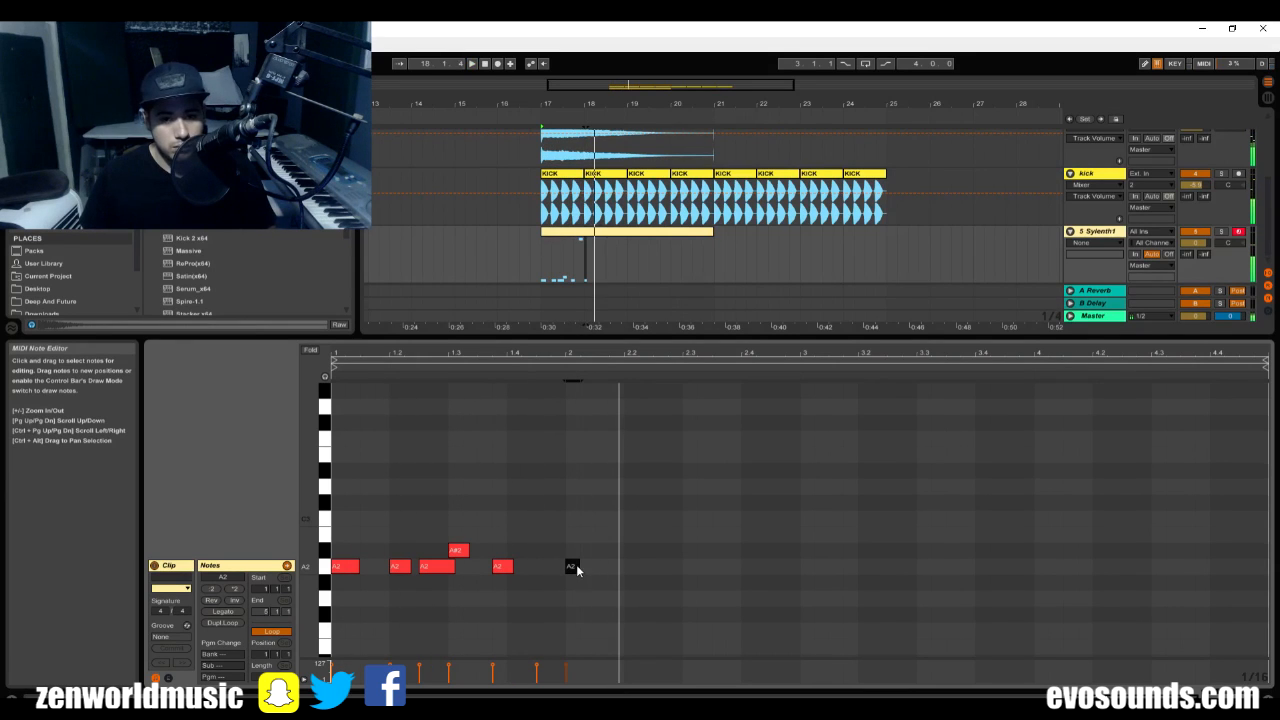
Try adding short A2 notes at 2.1.3, 2.2 and 2.2.3 and play the pattern.
double_click(590, 567)
double_click(599, 567)
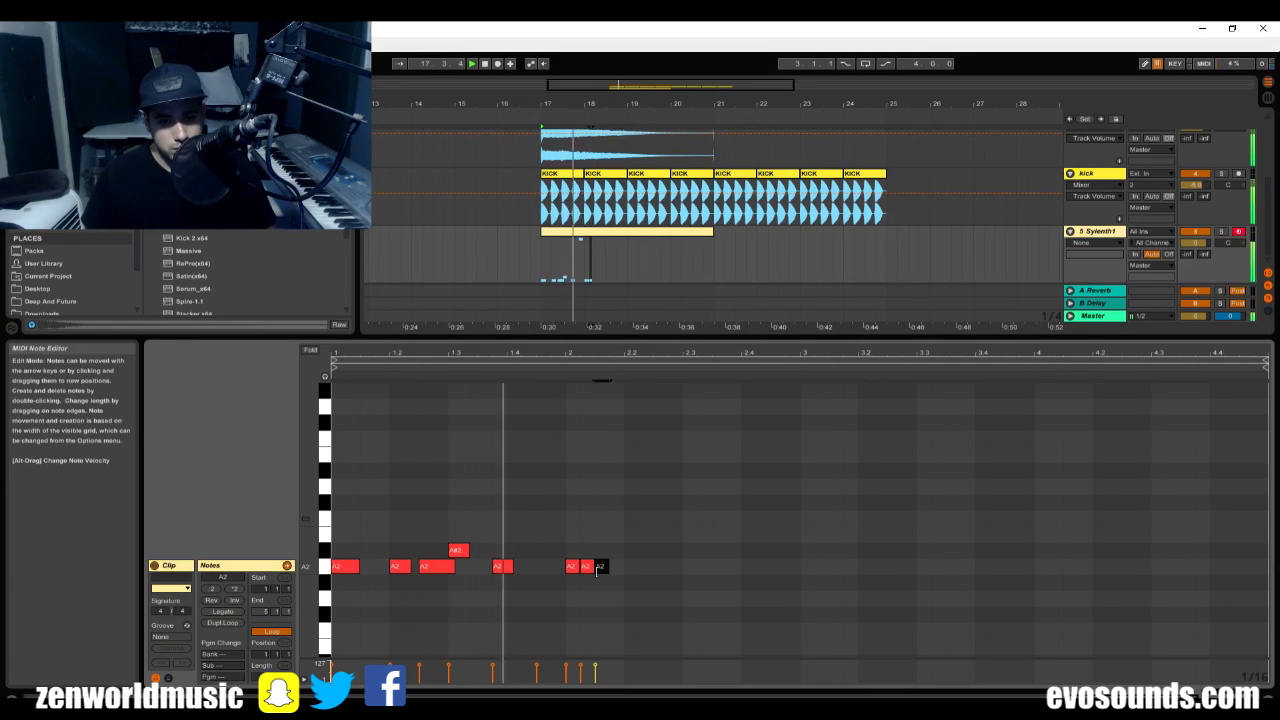
key(Right)
drag(621, 566, 605, 571)
key(space)
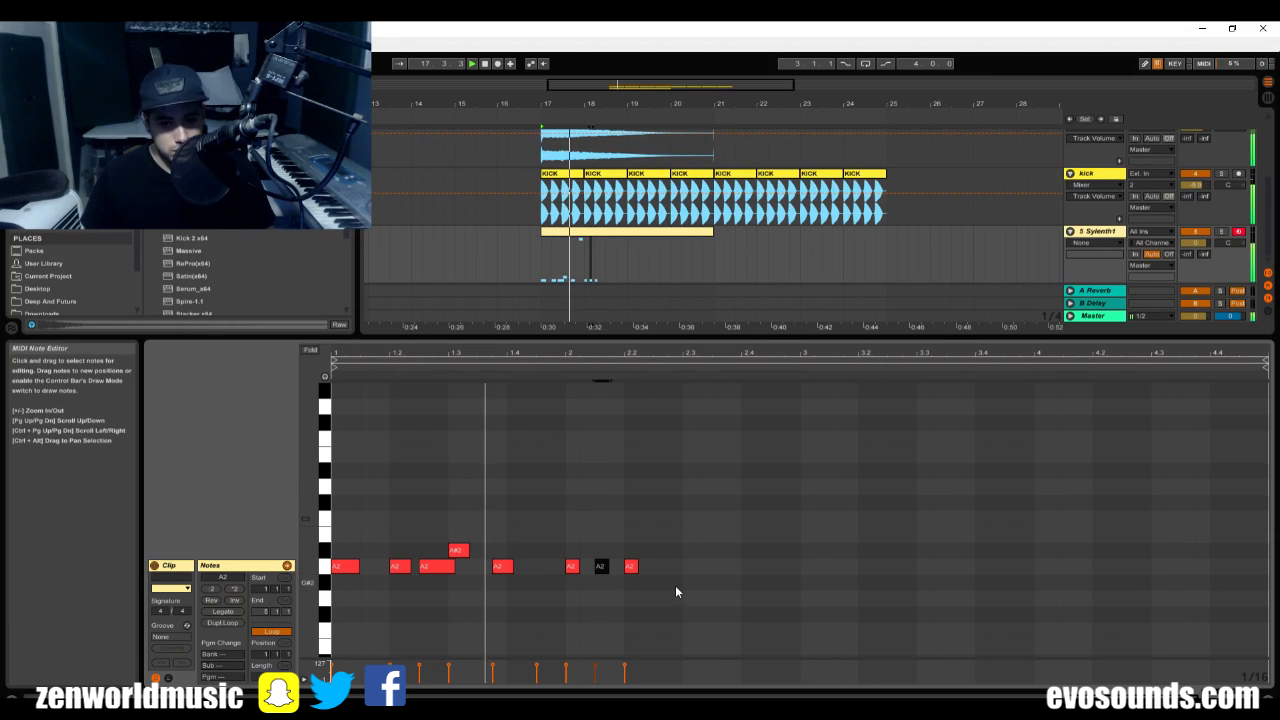
click(631, 567)
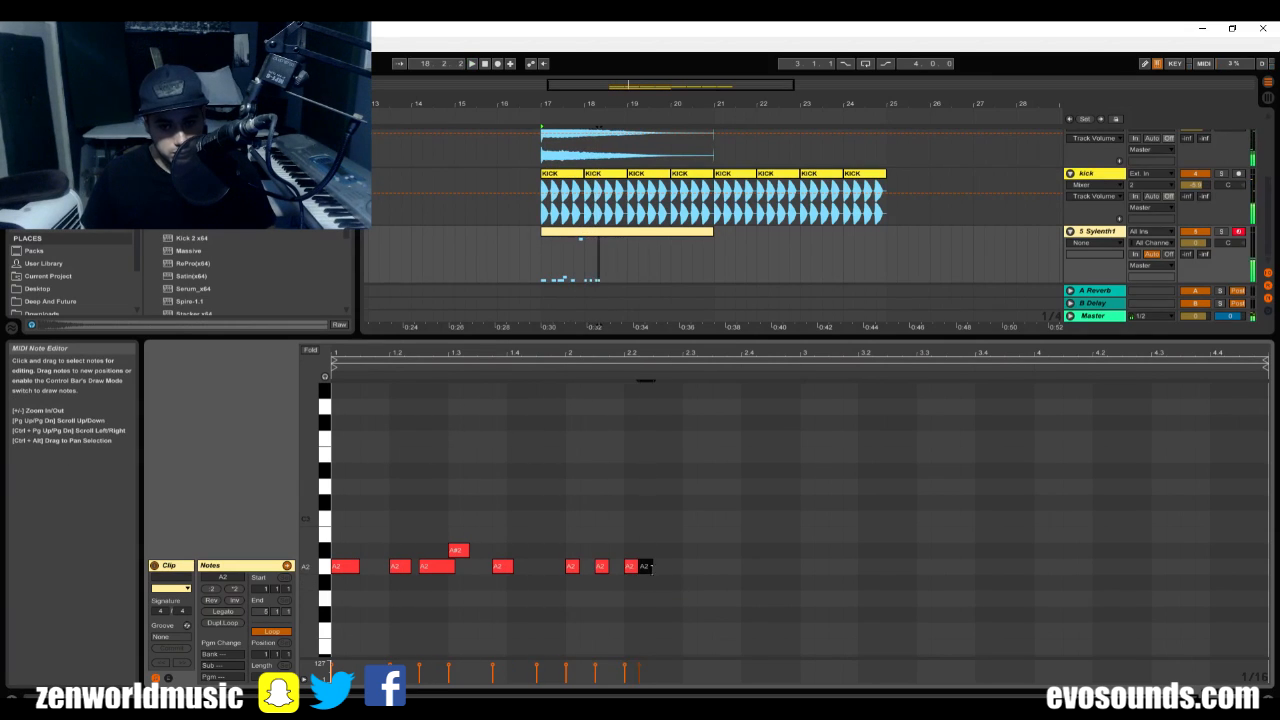
click(603, 570)
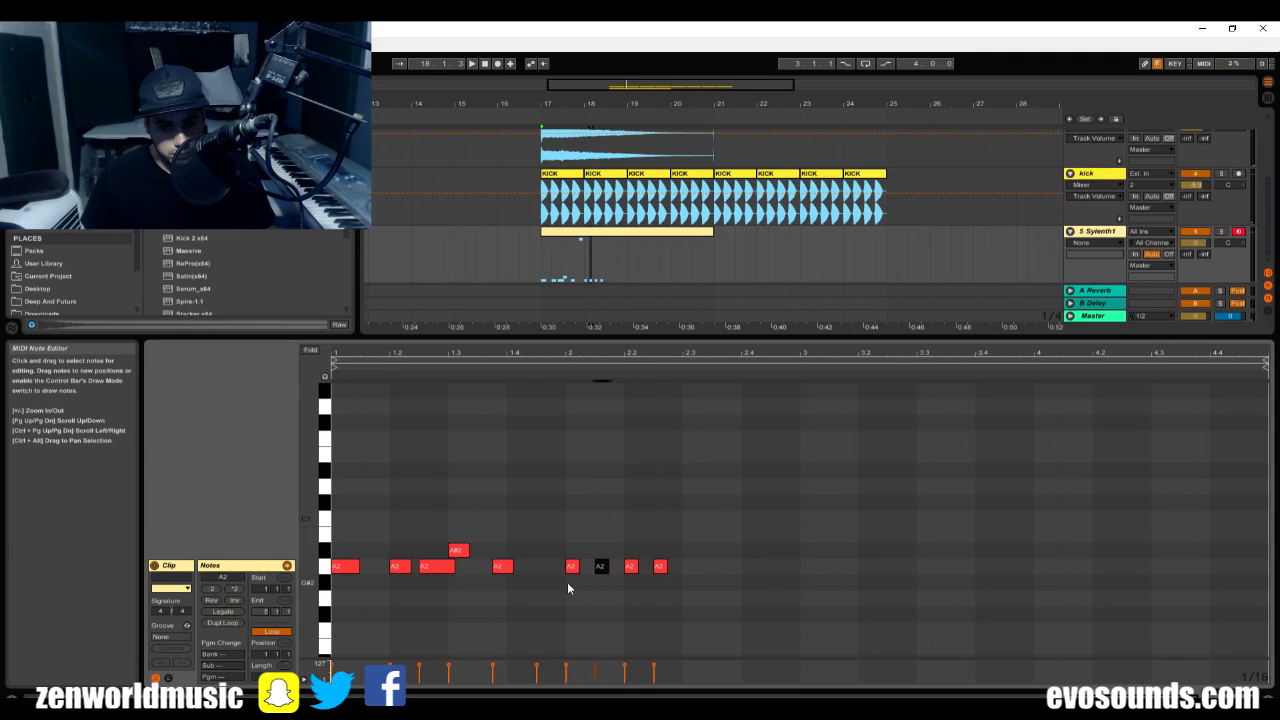
key(space)
Try lengthening the first three bar 2 notes to eighth notes, and delete every bar 2 note except the first.
drag(579, 568, 594, 568)
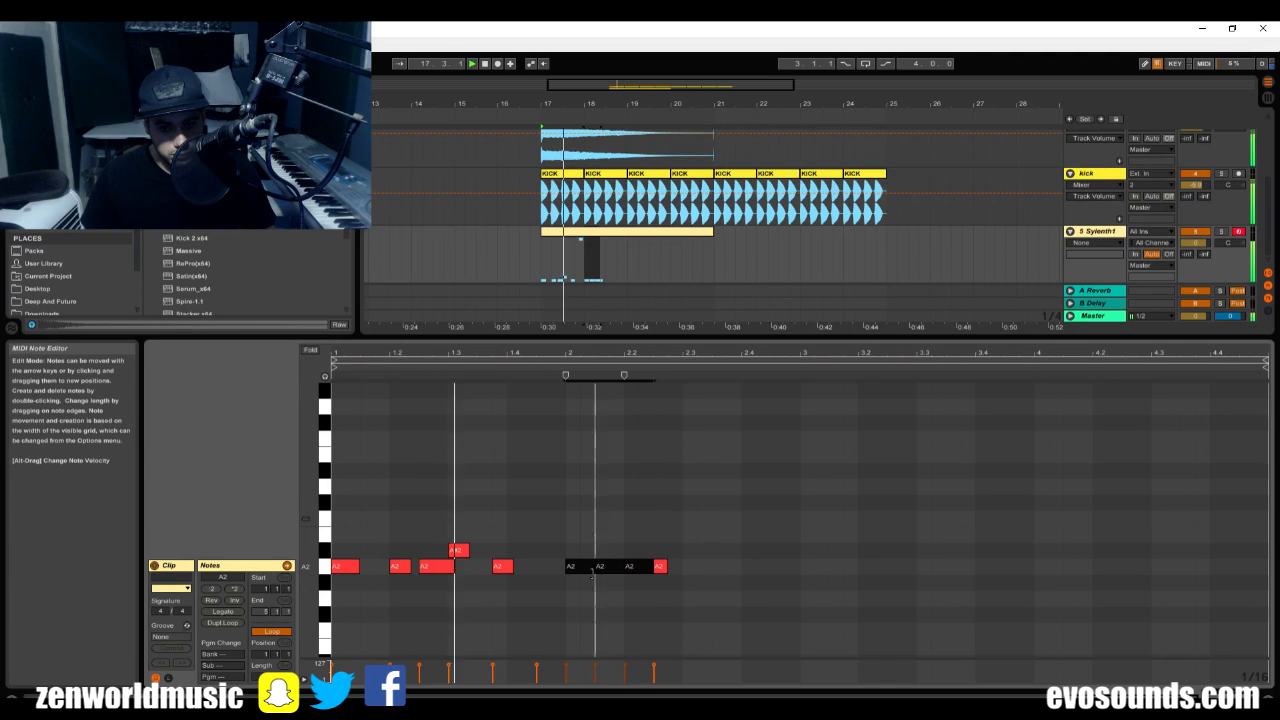
click(611, 601)
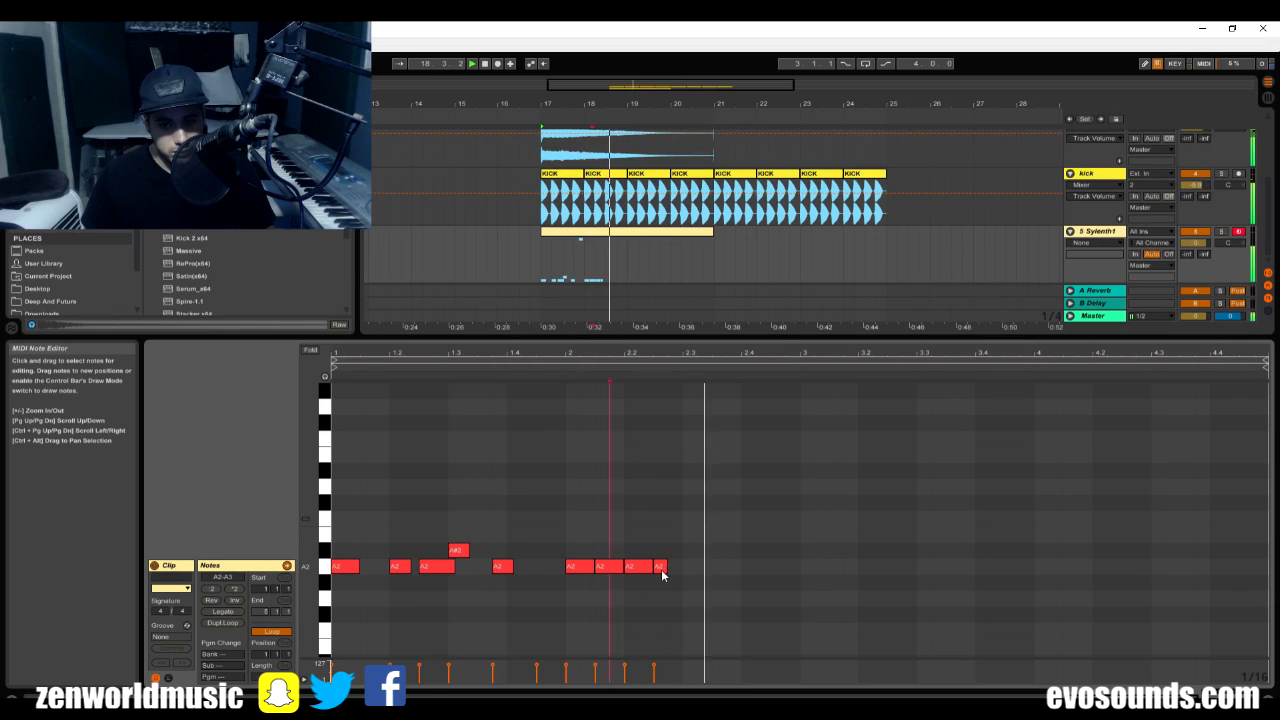
double_click(661, 571)
double_click(604, 567)
double_click(642, 570)
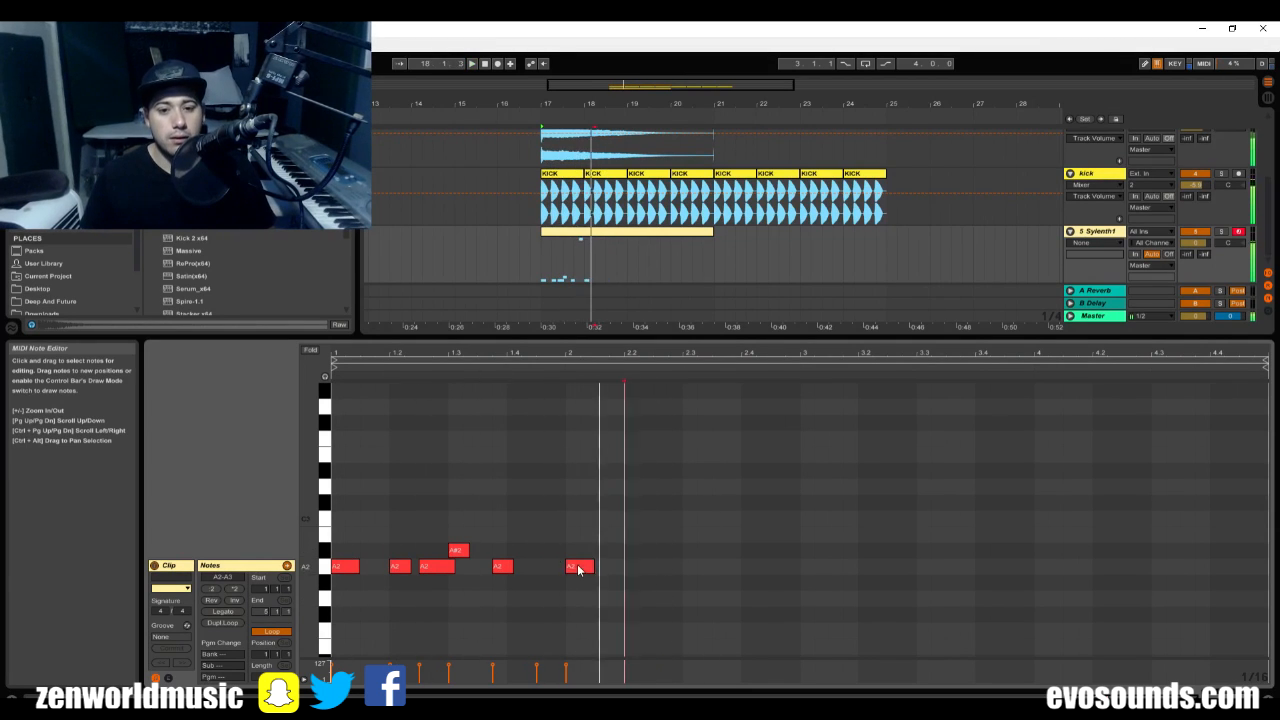
Add an A2 note at 2.1.3 and shorten both bar 2 notes to leave a small gap between them.
double_click(600, 568)
drag(599, 571, 613, 571)
key(space)
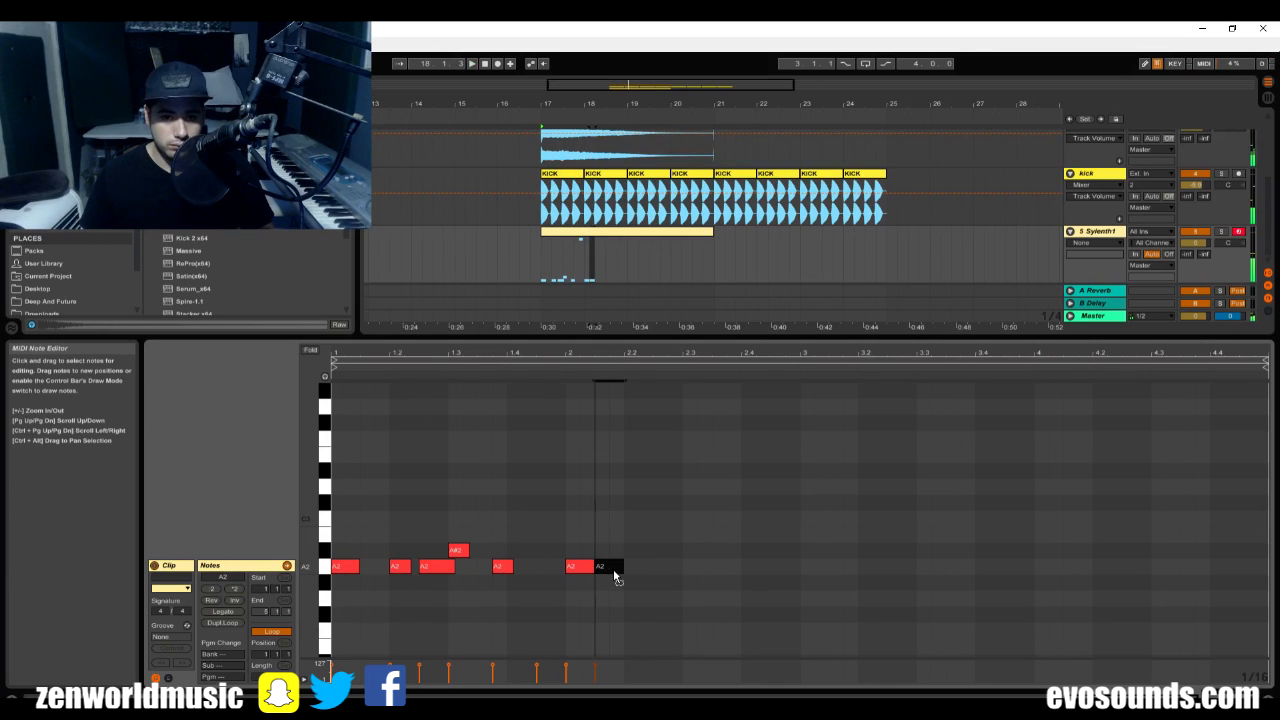
shift+click(585, 568)
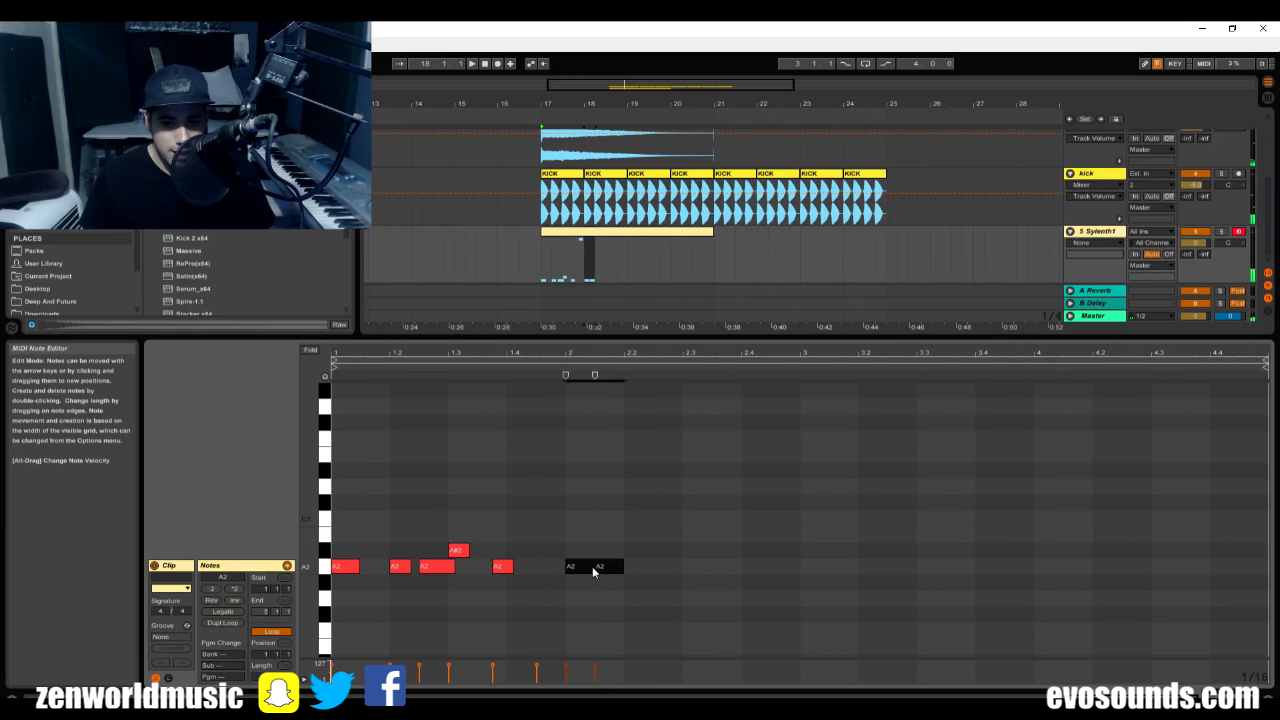
drag(592, 566, 587, 566)
key(space)
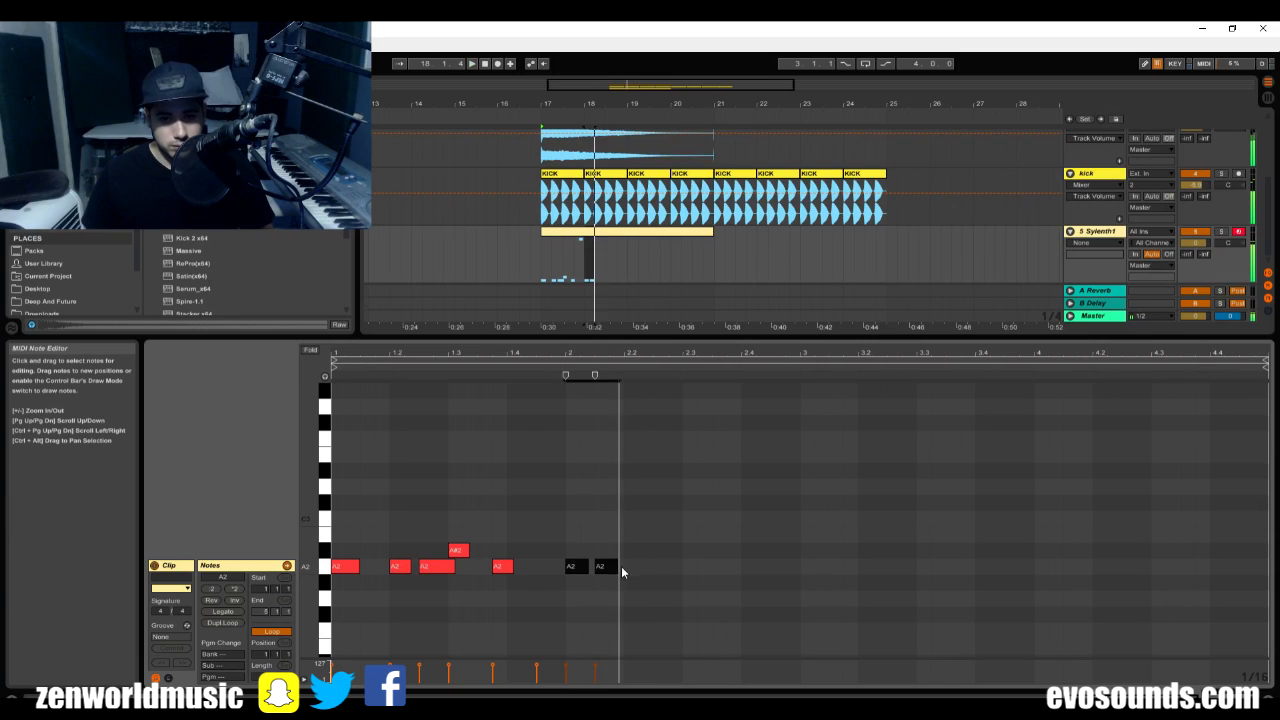
Add a note at 2.2 and raise it to A#2, trying a second A#2 note after it and deleting that one.
double_click(627, 566)
double_click(651, 567)
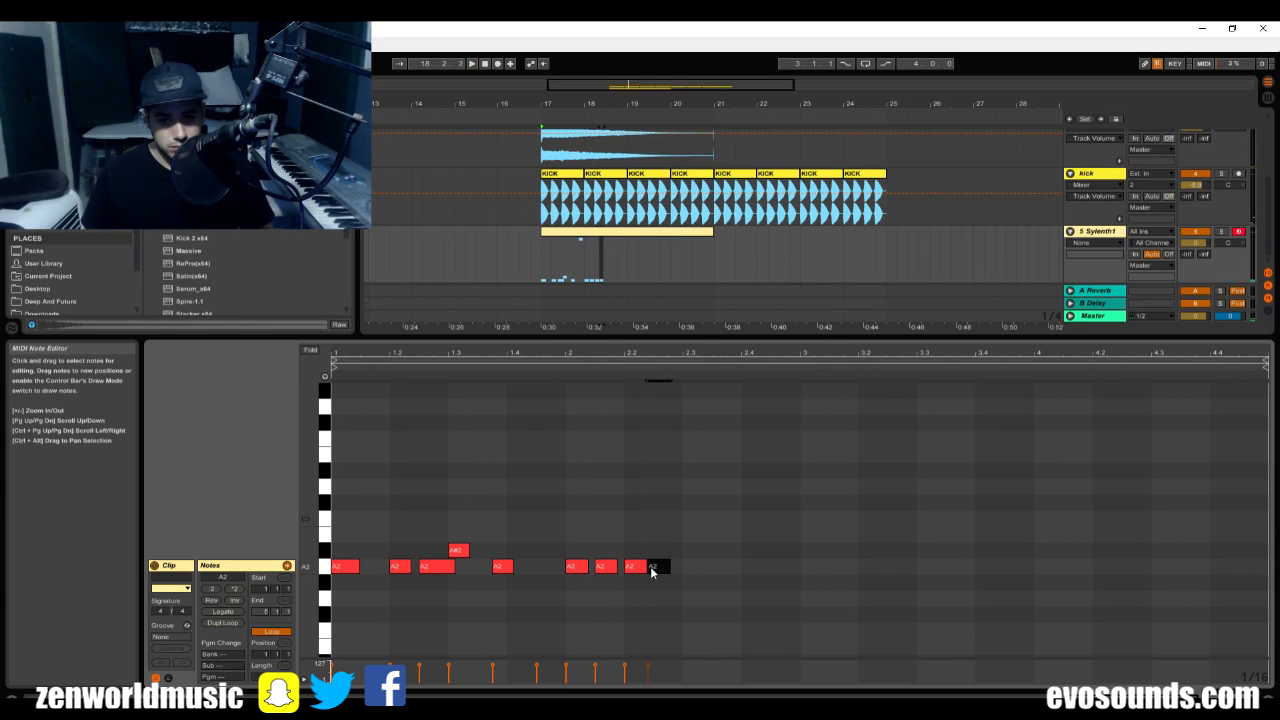
key(space)
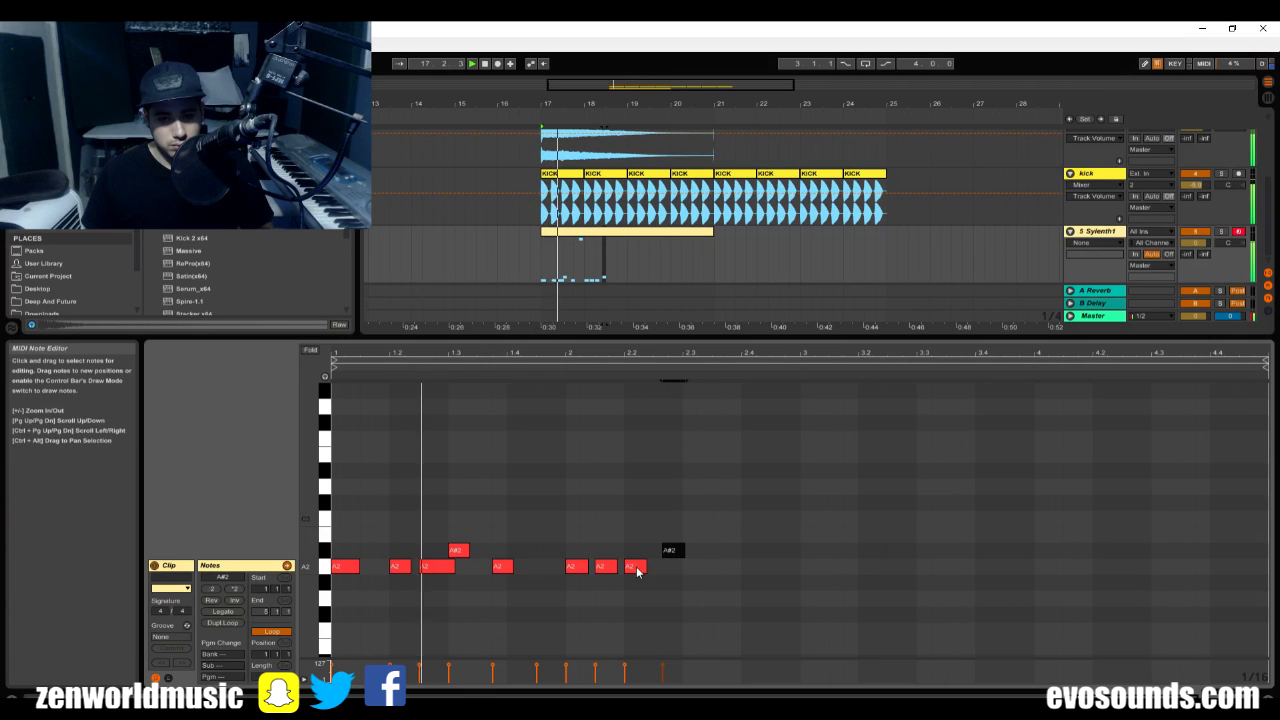
drag(634, 563, 636, 556)
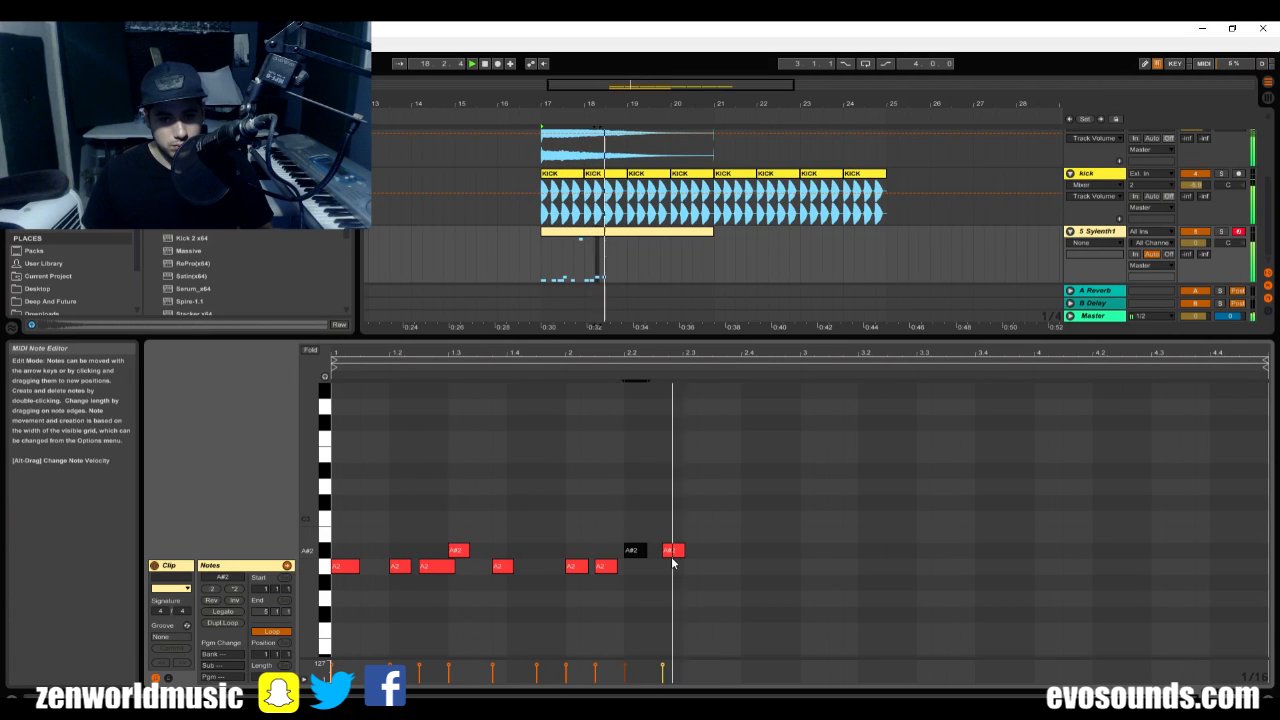
click(676, 551)
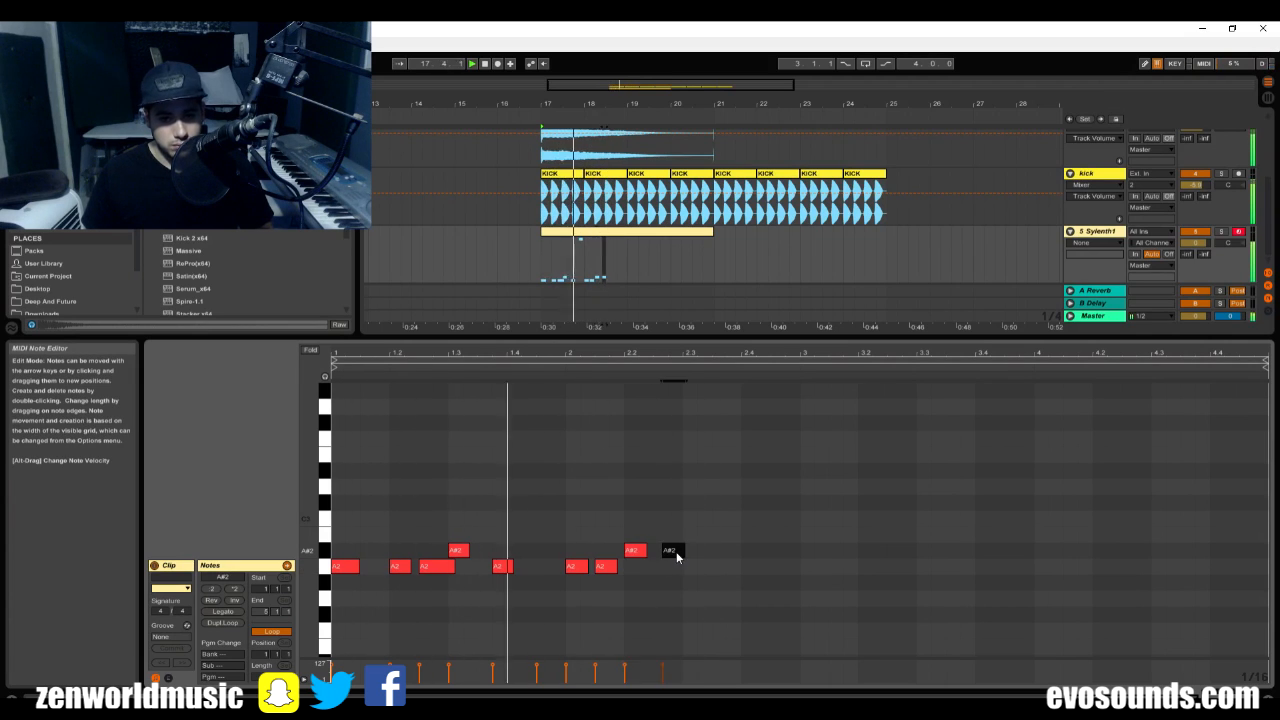
key(Delete)
Add two back-to-back A2 notes after the A#2 note, the second starting around 2.3, and play the pattern.
click(606, 568)
click(643, 552)
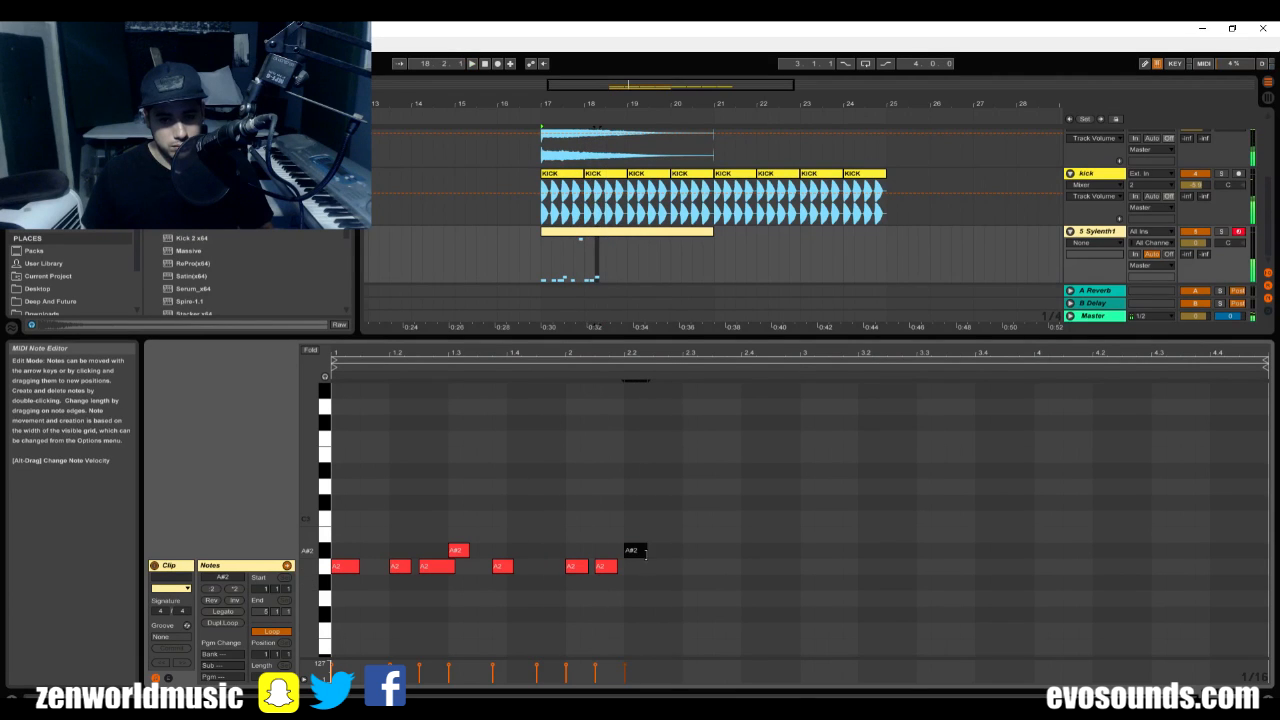
double_click(673, 568)
key(space)
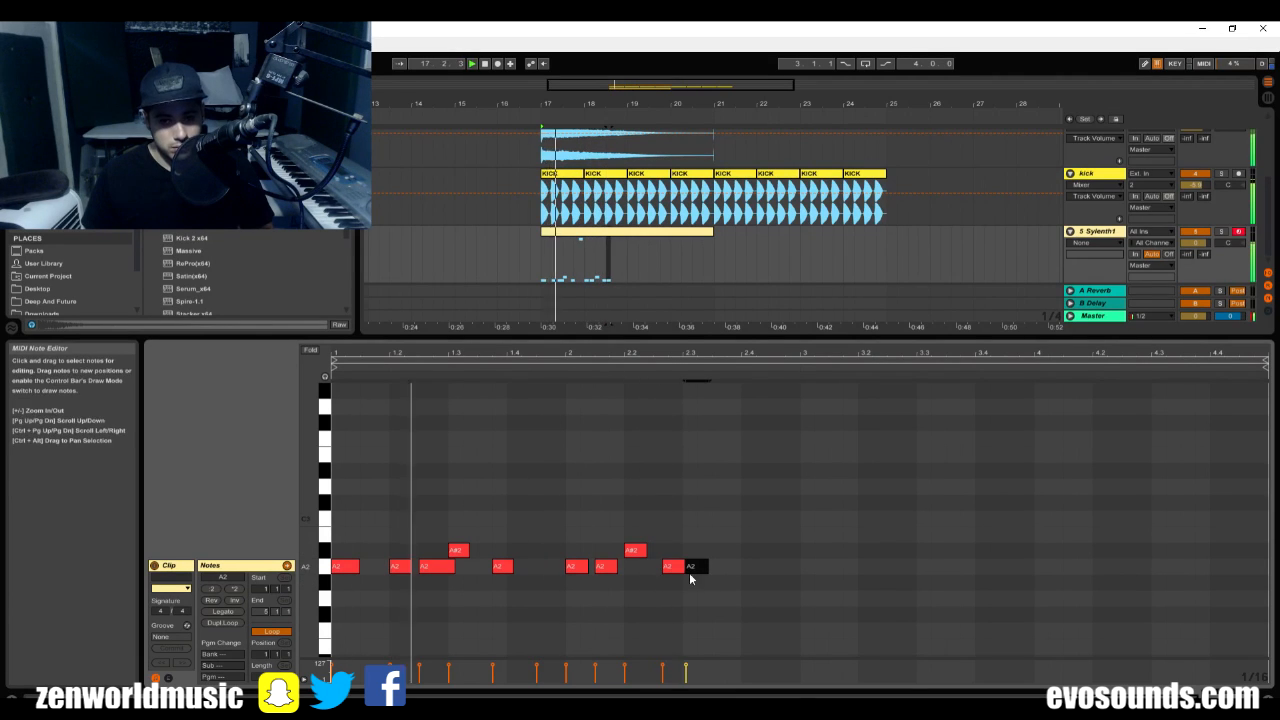
double_click(703, 568)
double_click(690, 569)
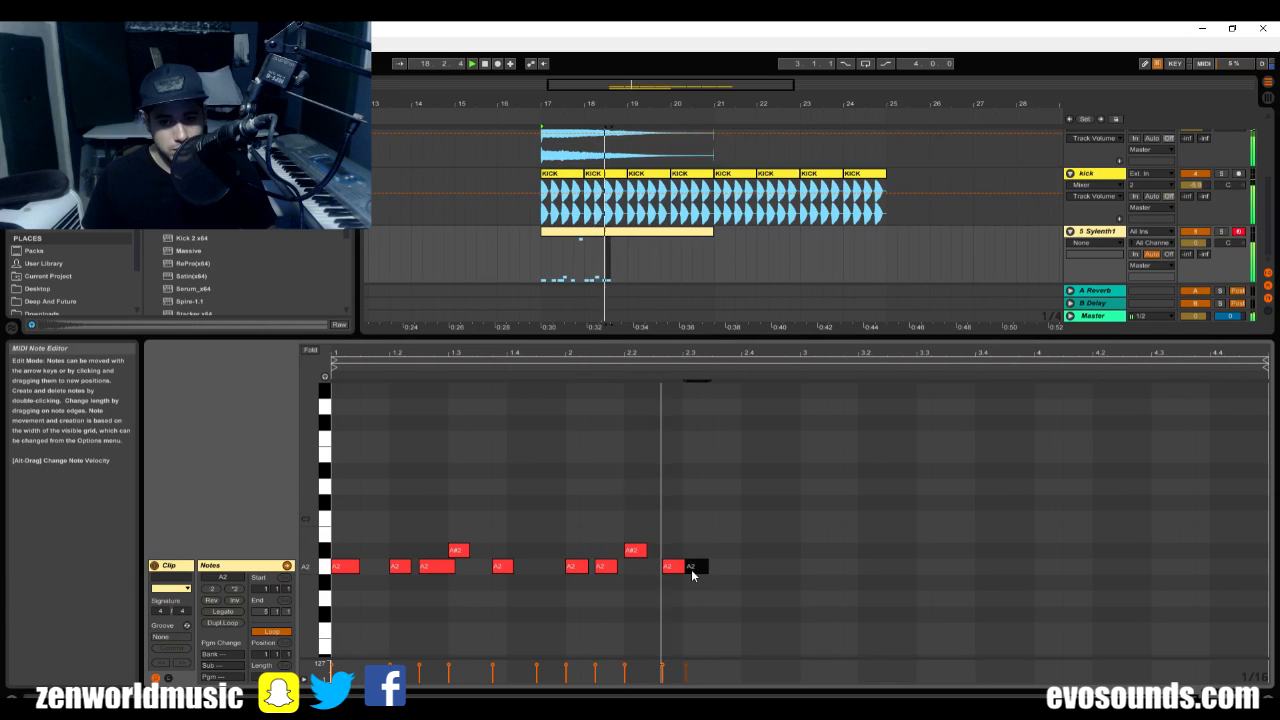
Try the bar 2 A#2 note at 2.2.2, and move it back to 2.2 as an A2 note.
drag(673, 358, 728, 439)
click(620, 550)
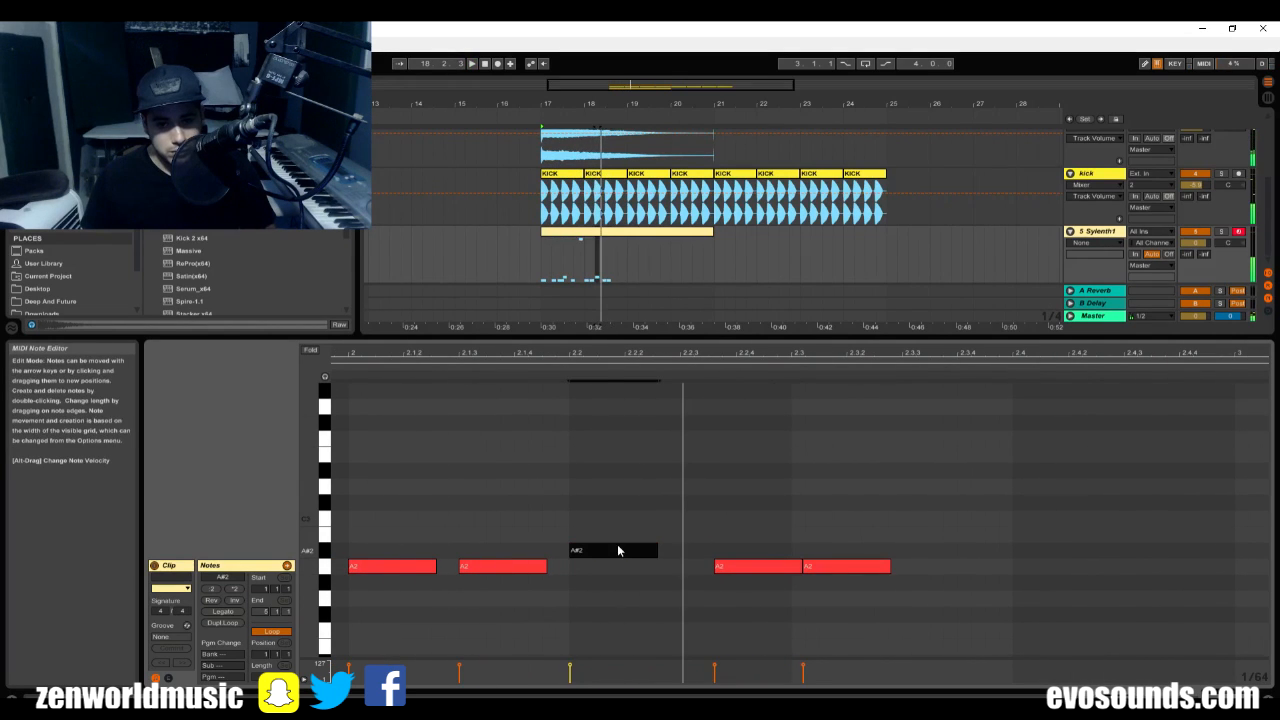
drag(617, 550, 673, 556)
key(space)
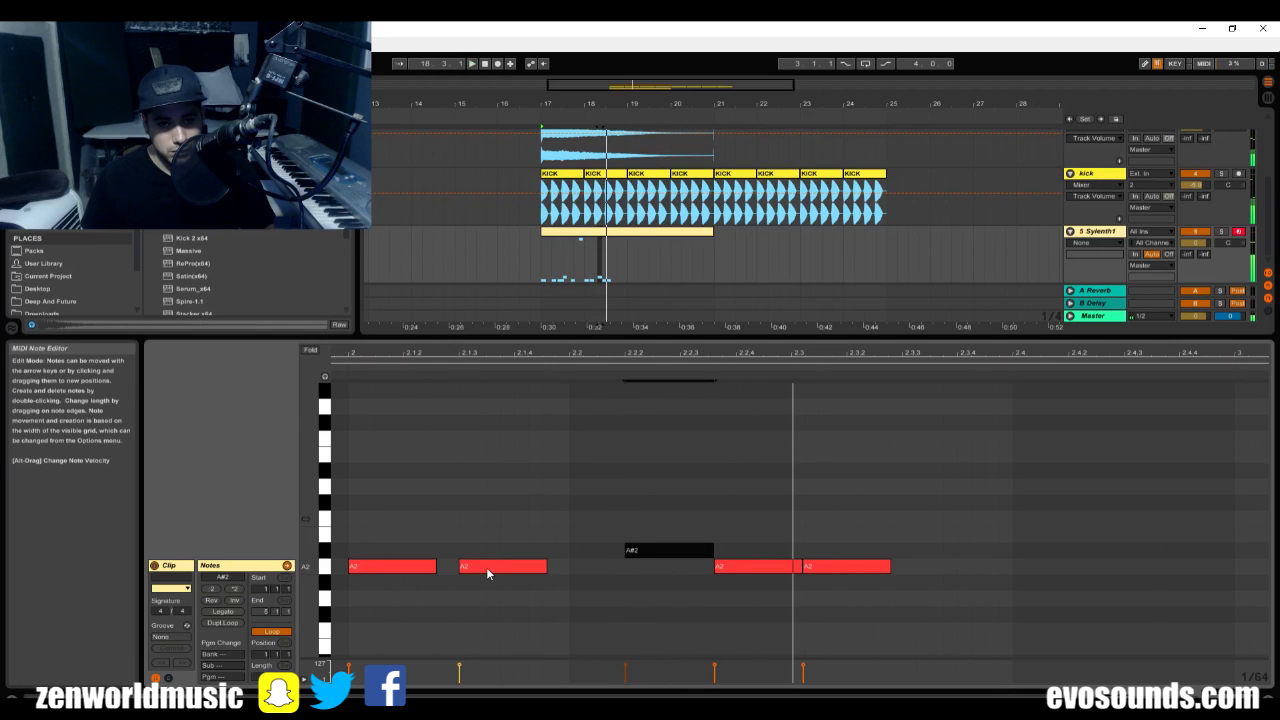
drag(488, 573, 503, 573)
drag(640, 561, 591, 573)
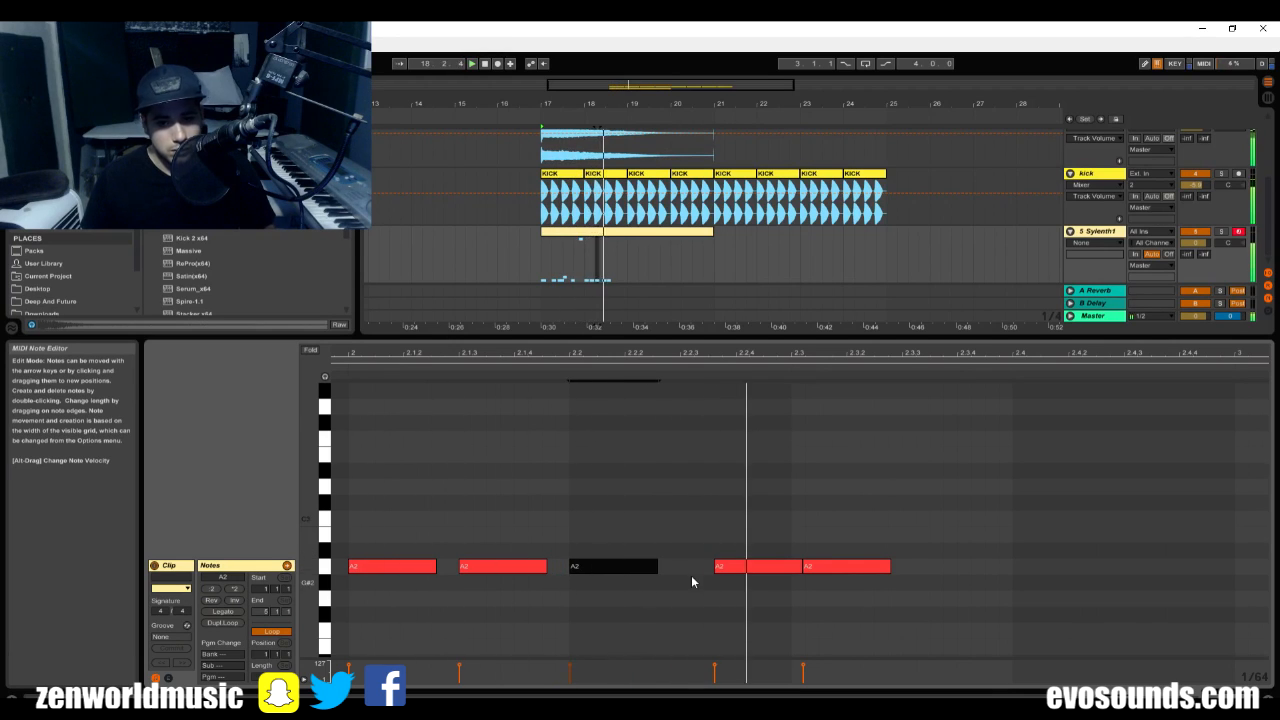
Replace the last two A2 notes with one A2 note at 2.2.4 and an A#2 note just after 2.3.3.
drag(725, 567, 810, 570)
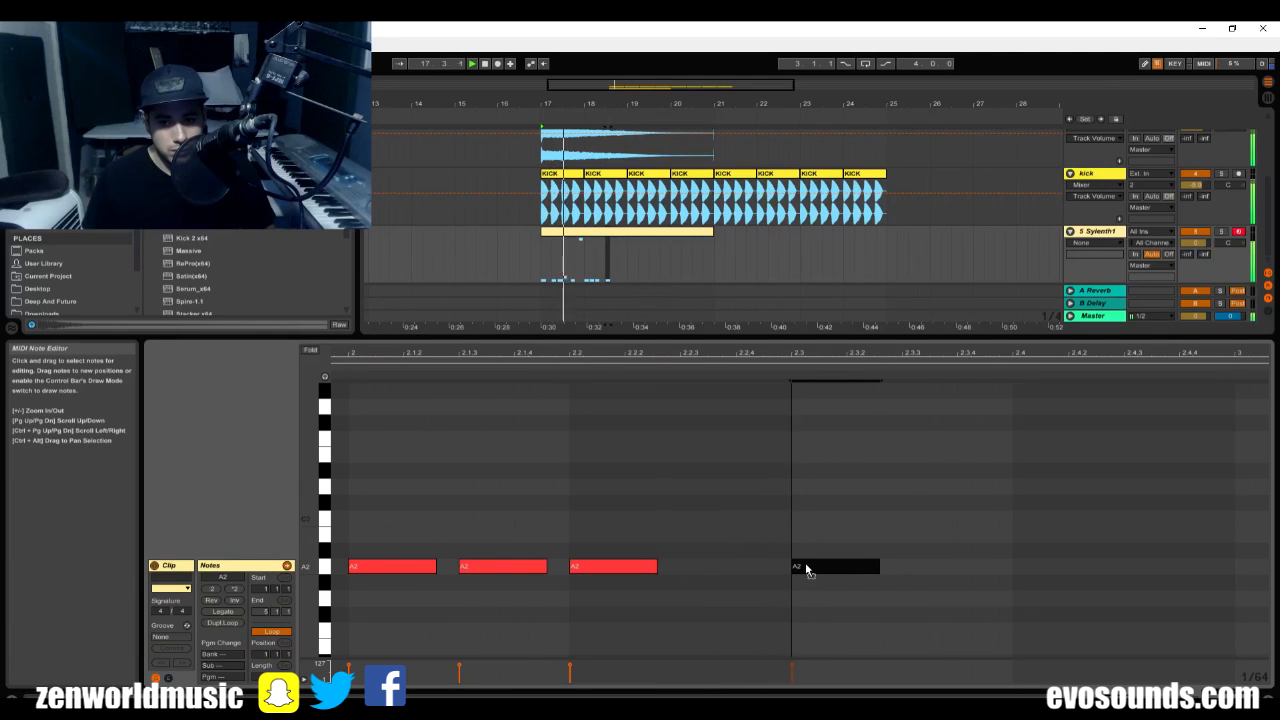
key(ctrl+d)
drag(918, 565, 962, 557)
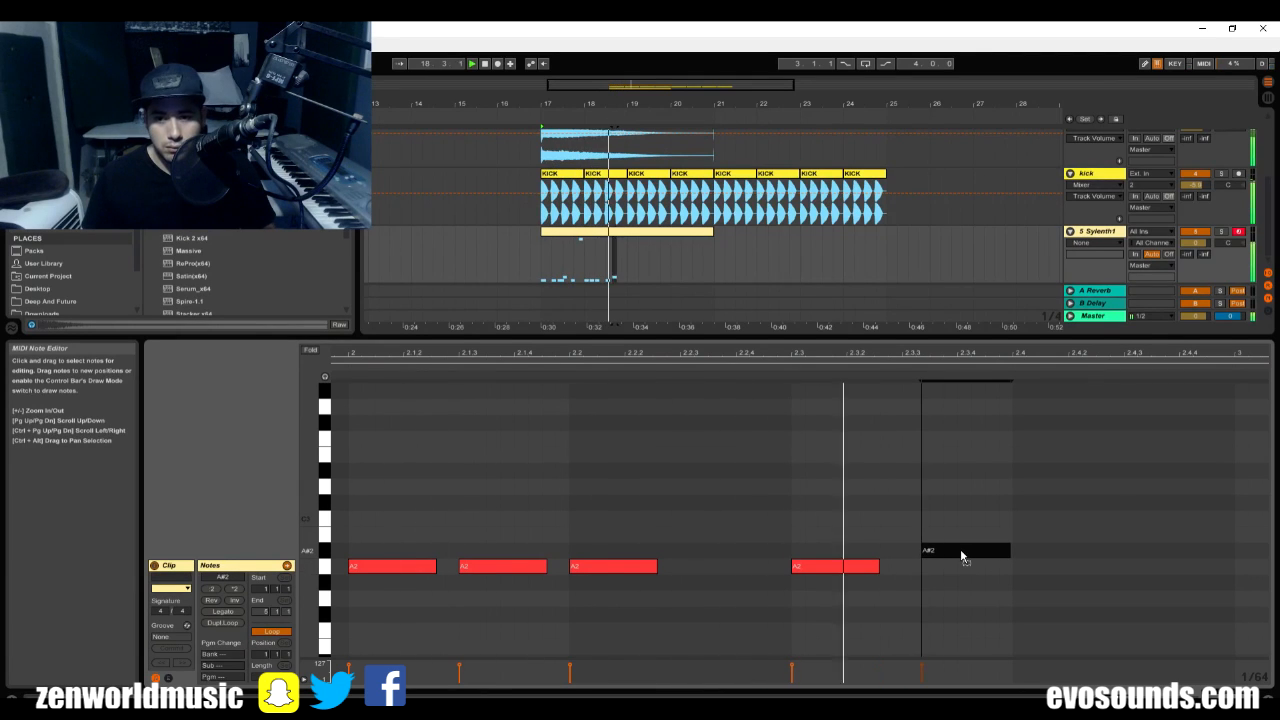
drag(854, 570, 776, 571)
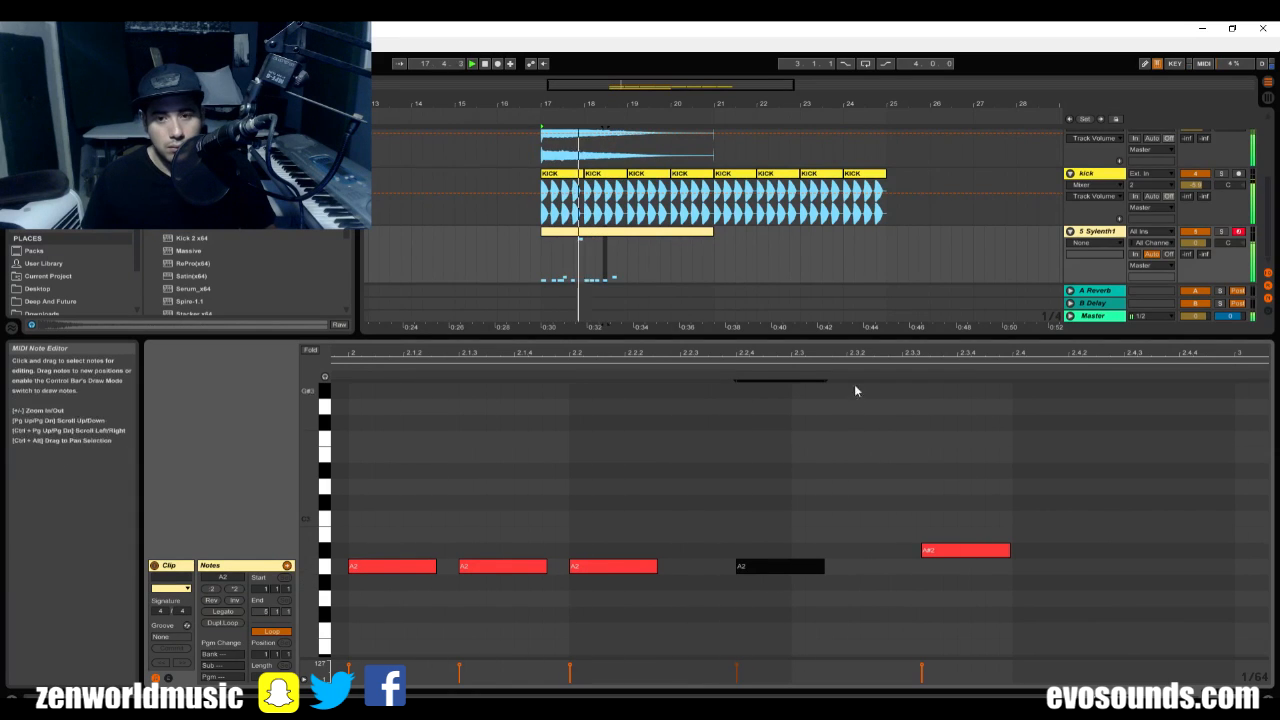
Move the A2 note from 2.2.4 to 2.2.3 and the following A#2 note to 2.3 while checking the playback.
drag(895, 354, 895, 326)
key(space)
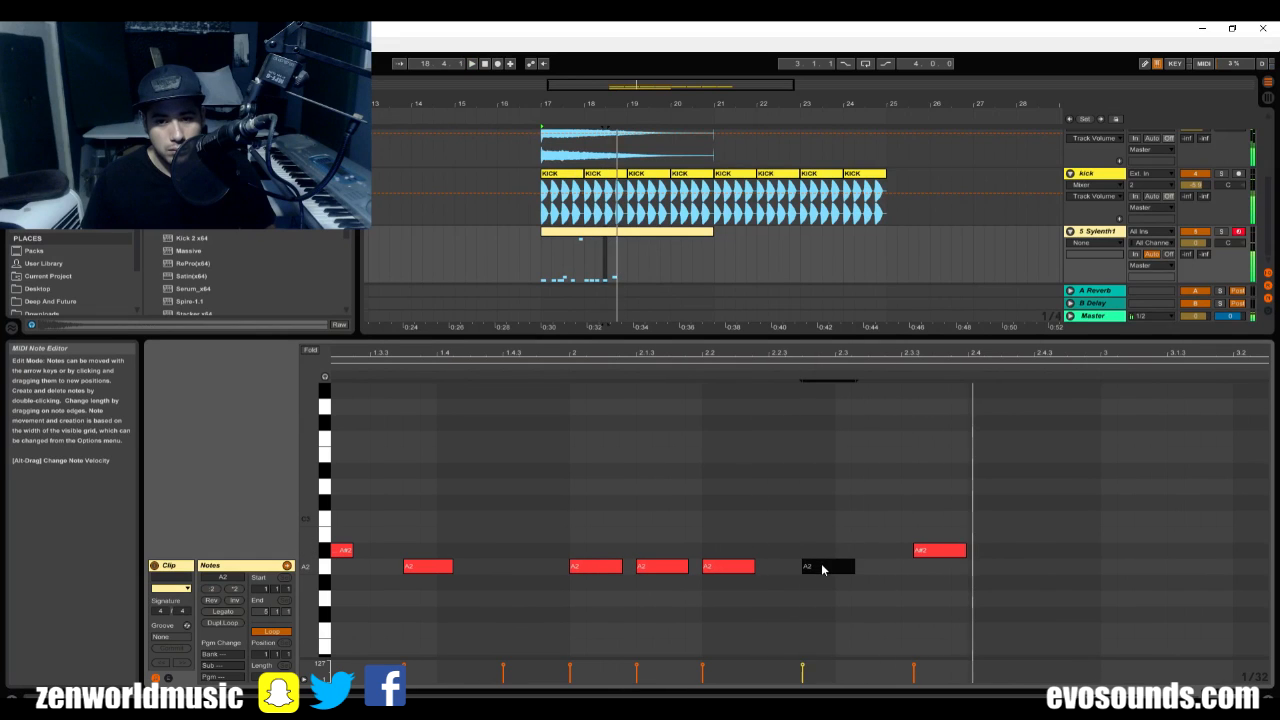
mouse_move(822, 569)
mouse_down()
mouse_move(805, 556)
mouse_move(797, 568)
mouse_up()
key(space)
key(space)
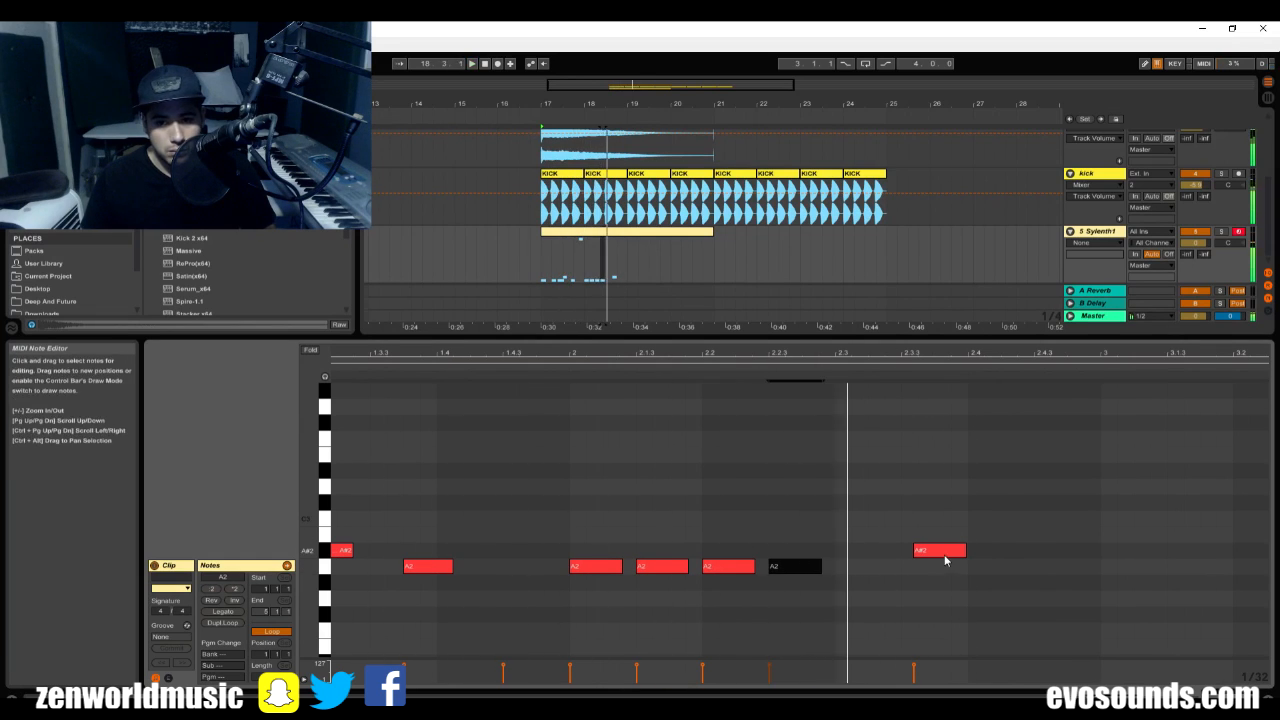
drag(944, 555, 922, 572)
Place an A2 note at 2.3.4 and lengthen the A2 note at 2.2.3 so it overlaps the A#2 note.
key(ctrl+d)
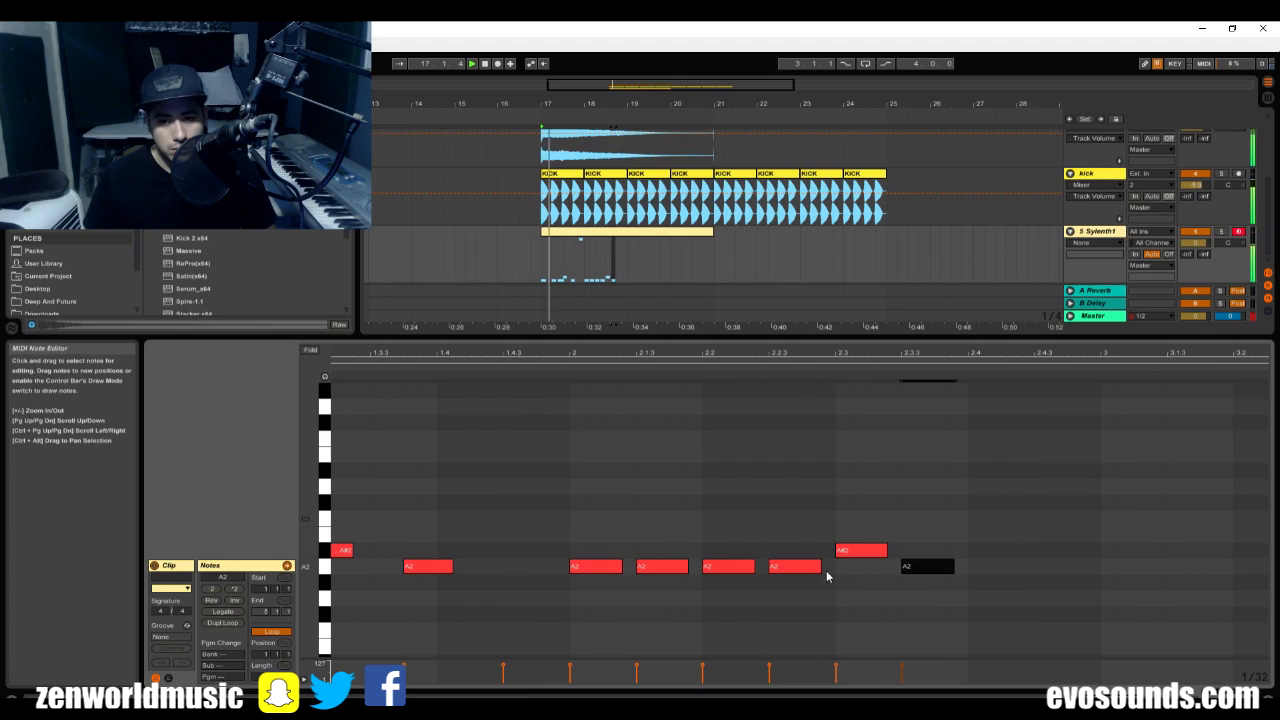
drag(821, 568, 850, 572)
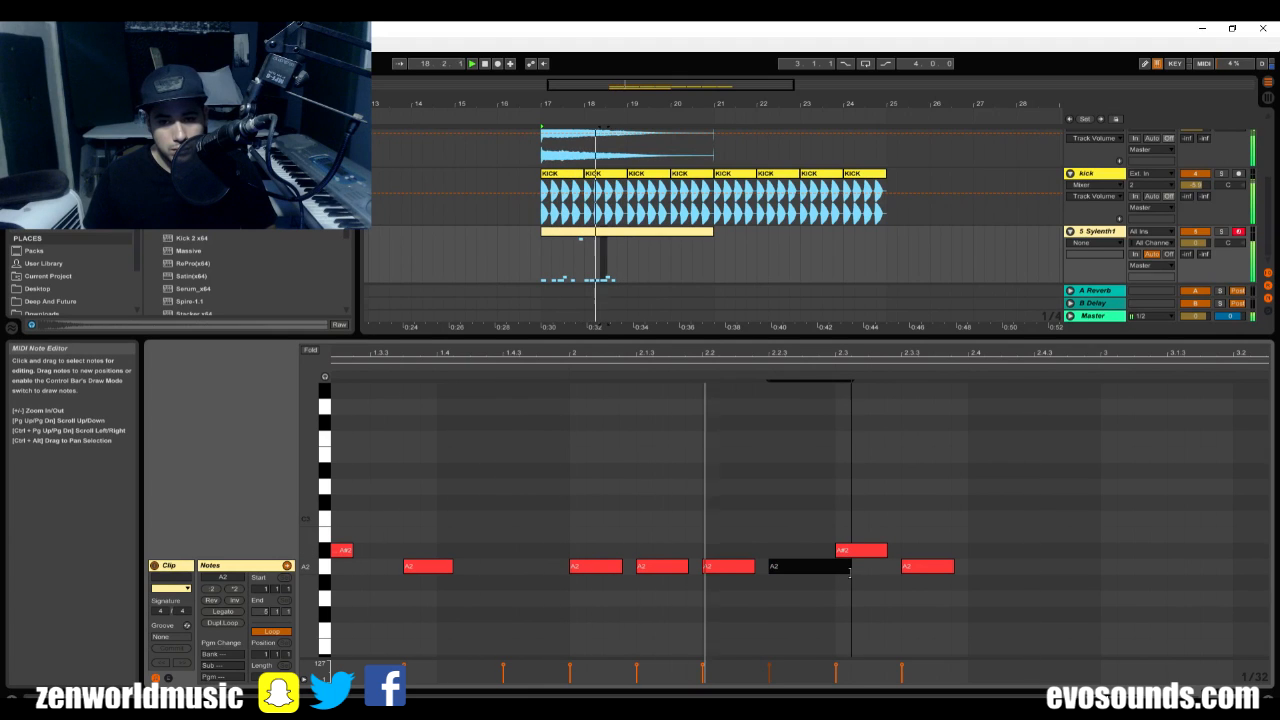
double_click(917, 567)
drag(917, 567, 955, 570)
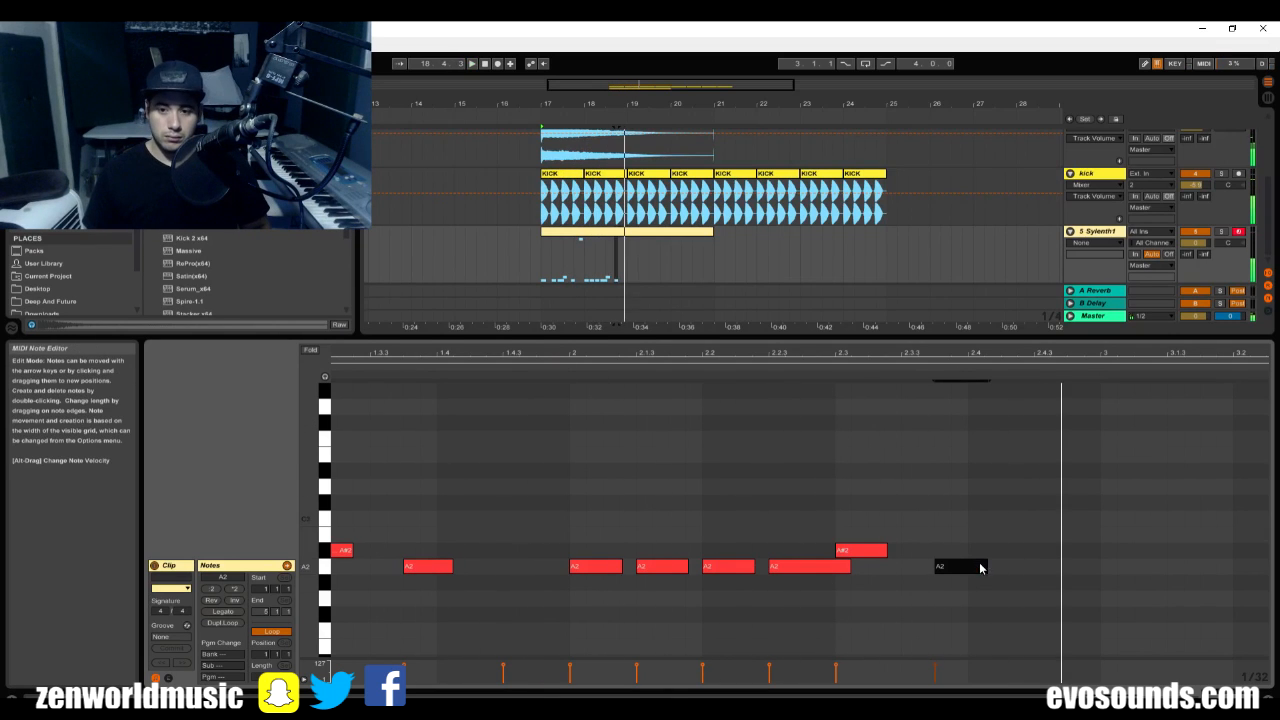
Add an A#2 note at 2.4.3 to end the two-bar pattern, play it and stop playback.
double_click(1034, 566)
mouse_move(1034, 566)
mouse_down()
mouse_move(1107, 555)
mouse_move(1063, 551)
mouse_up()
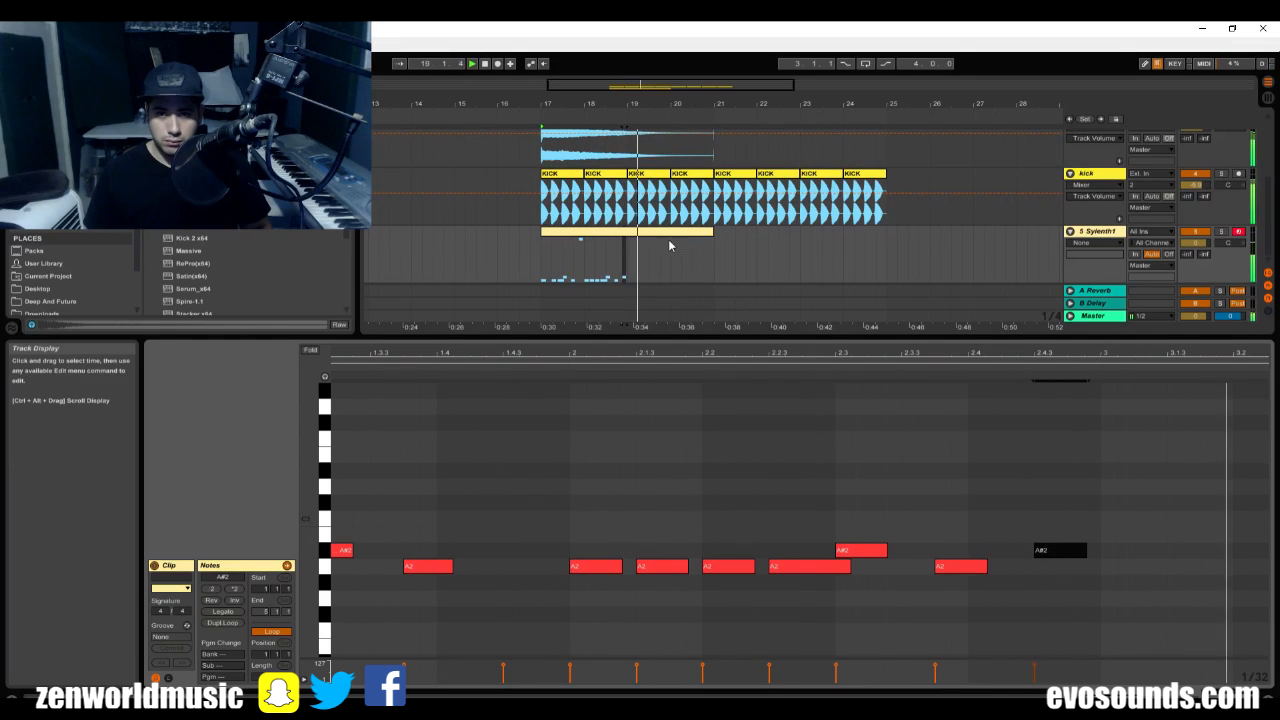
click(626, 260)
key(space)
Duplicate the bassline section from bars 17 to 19 along the Sylenth1 track until it reaches bar 25.
drag(627, 262, 558, 268)
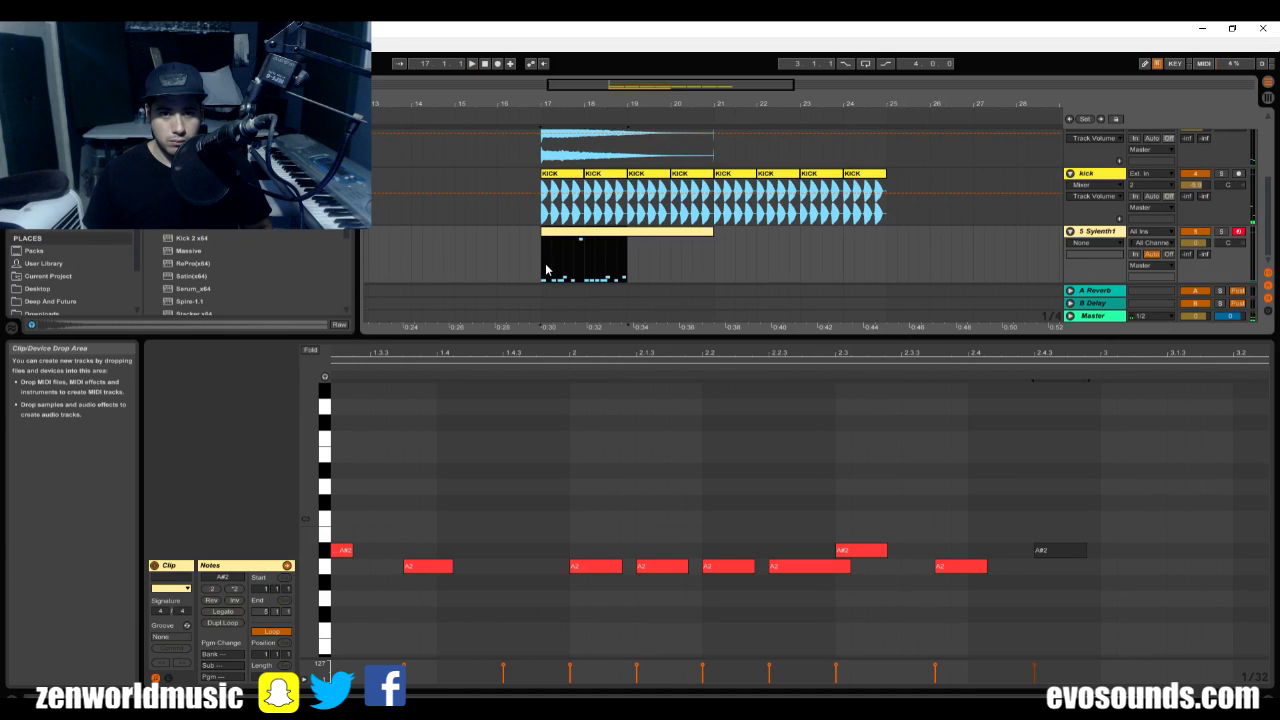
key(ctrl+d)
click(588, 232)
click(638, 233)
key(ctrl+d)
key(ctrl+d)
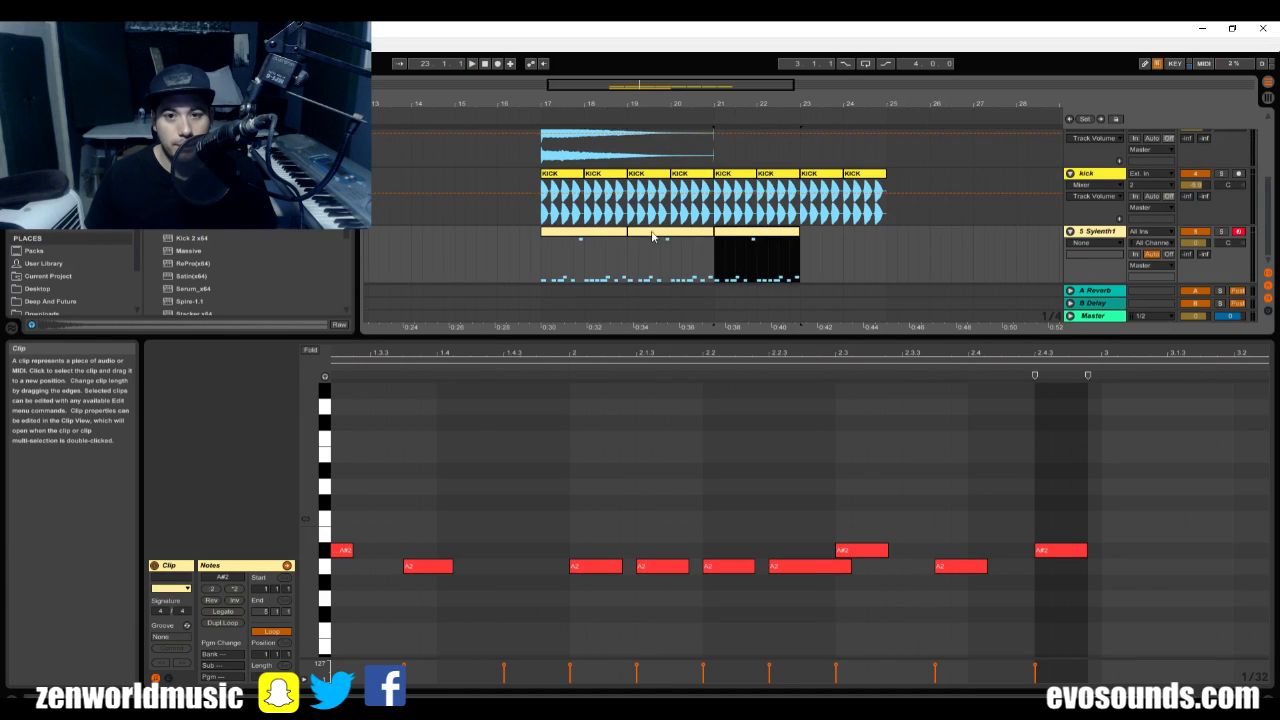
Hide the clip detail view and rename the Sylenth1 track as Bass.
key(ctrl+alt+l)
click(1092, 367)
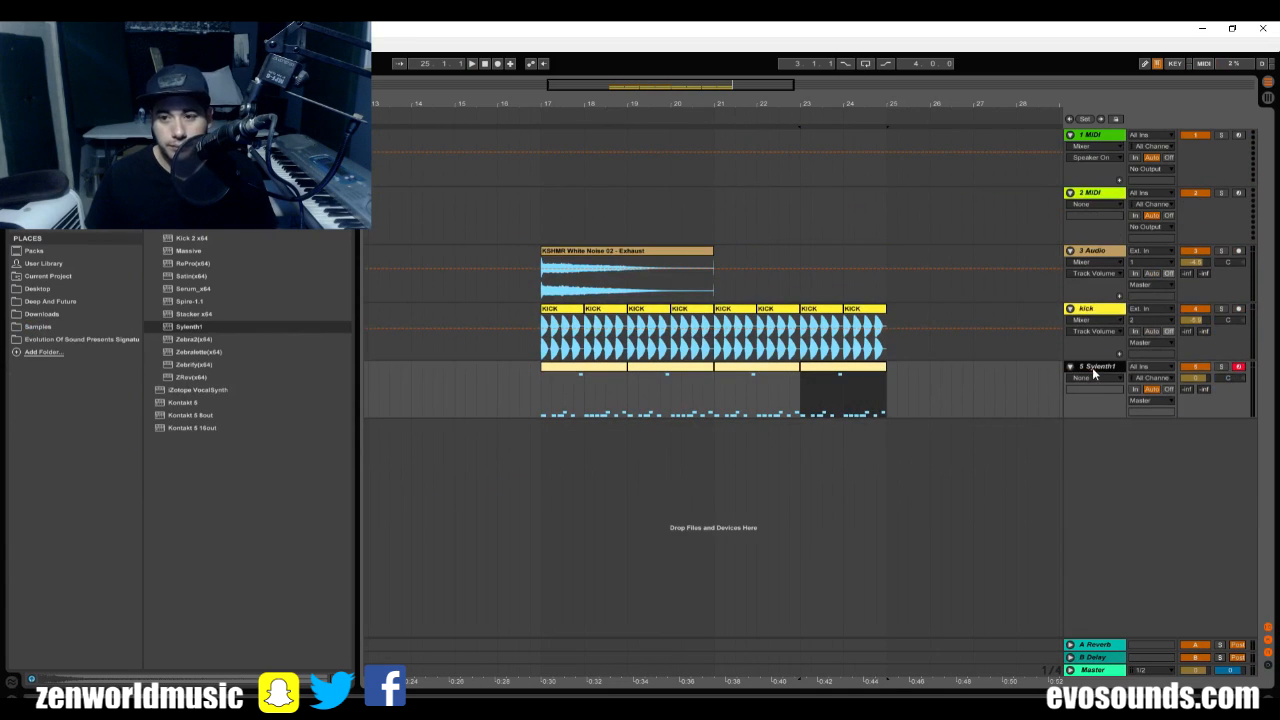
key(ctrl+r)
text(Bass)
key(Return)
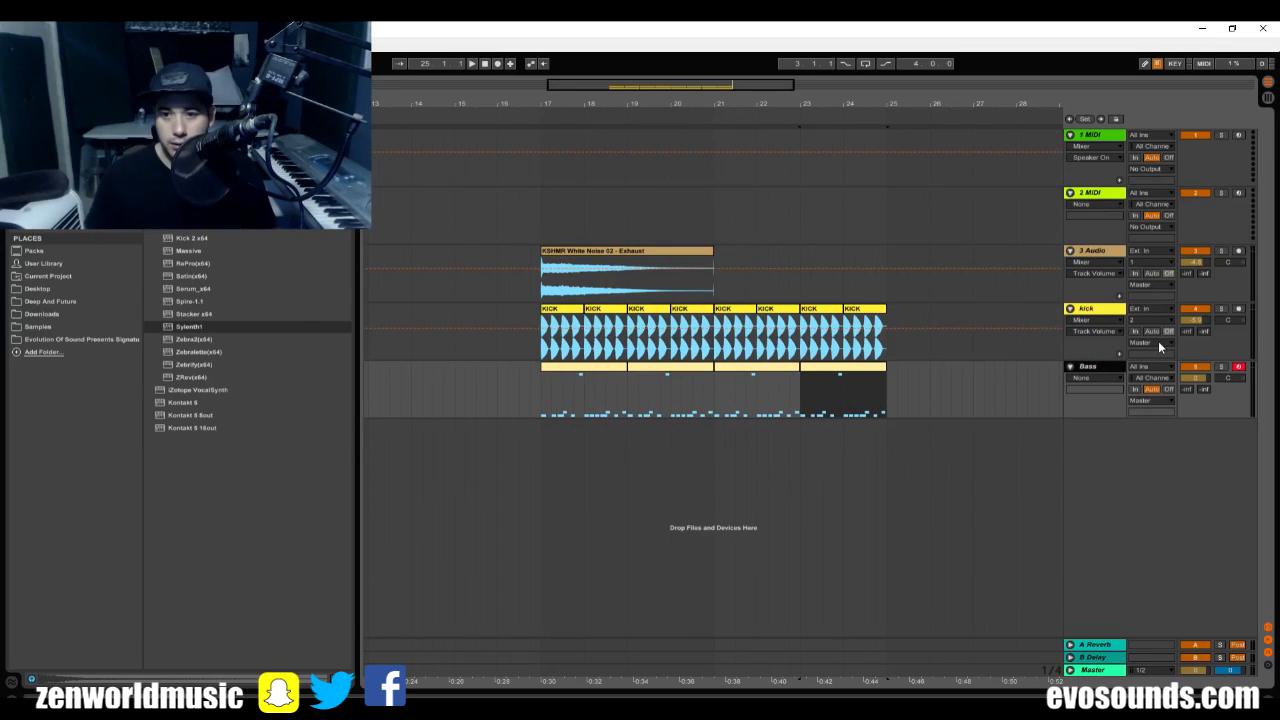
Browse the Samples library and open the Atmus Snare Midi Essentials folder to list its MIDI files.
click(38, 327)
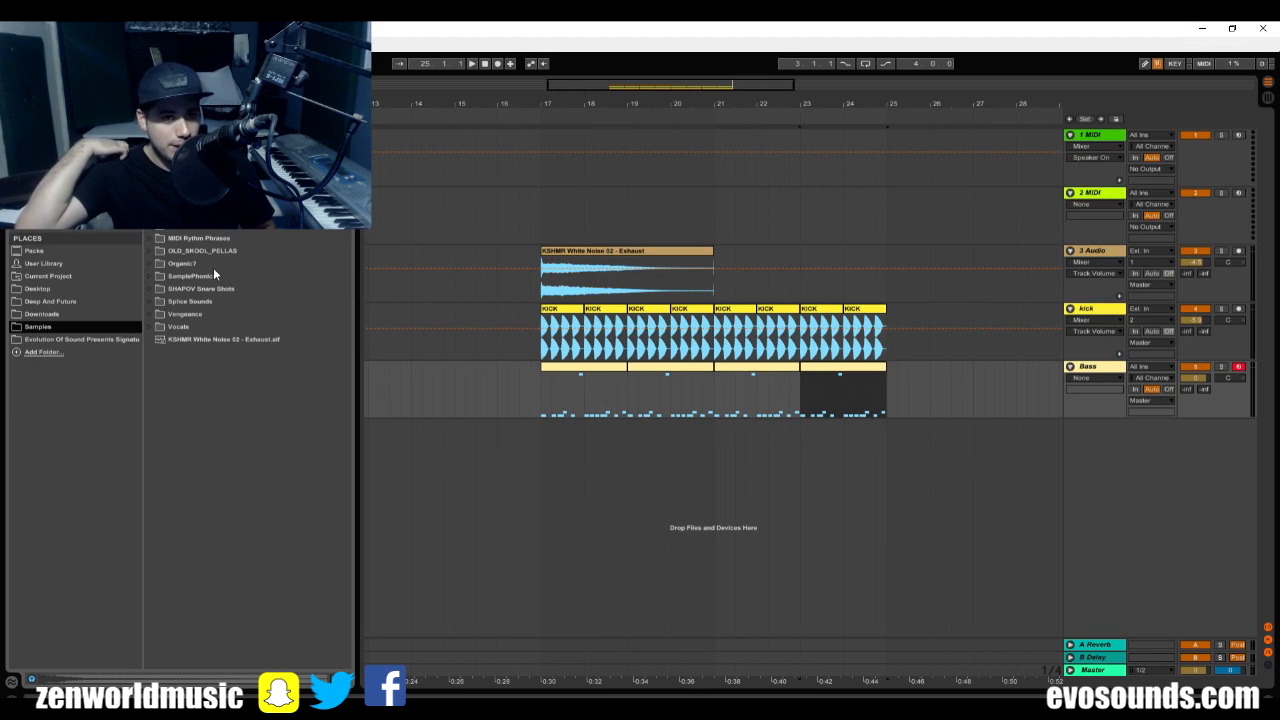
click(200, 200)
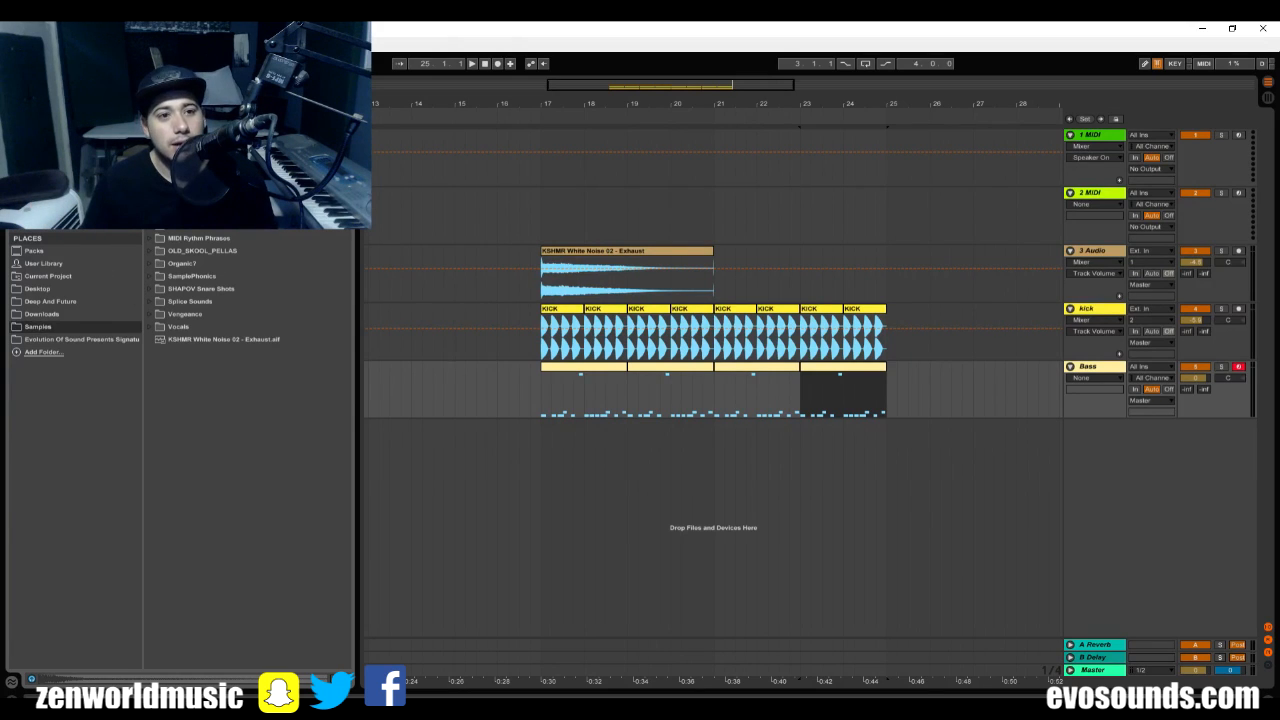
scroll(250, 300, up, 3)
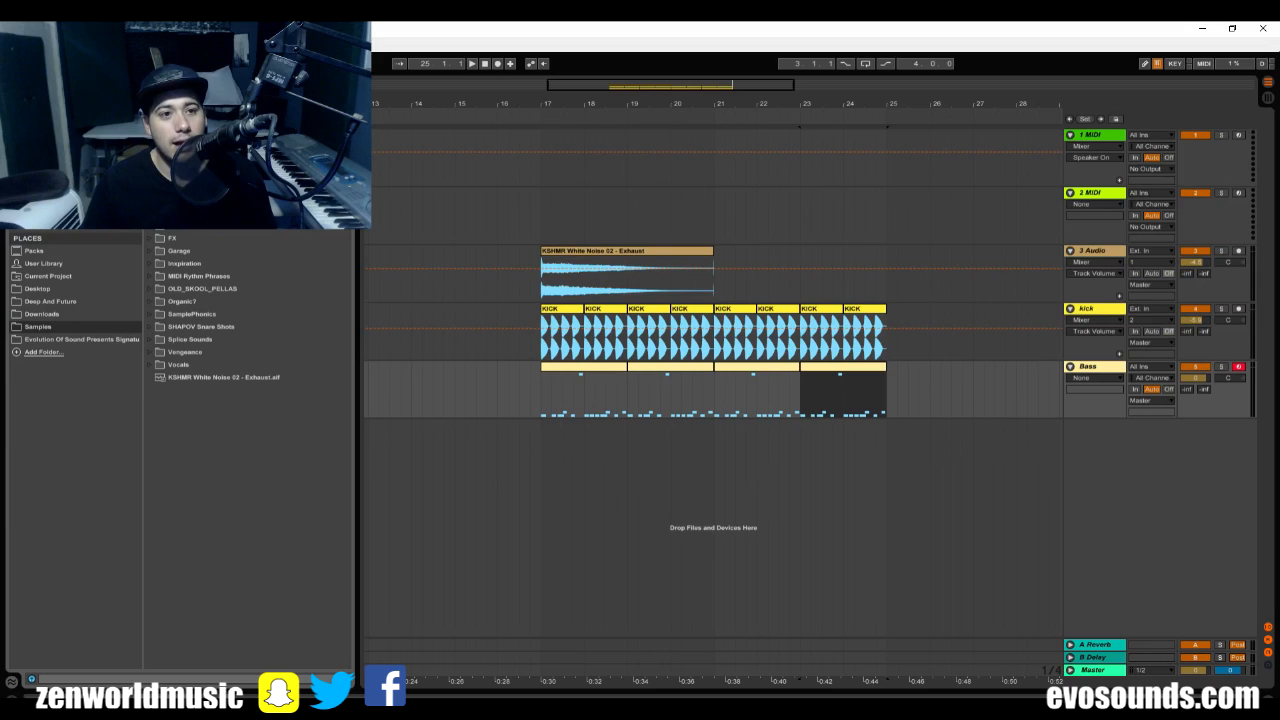
scroll(250, 400, up, 5)
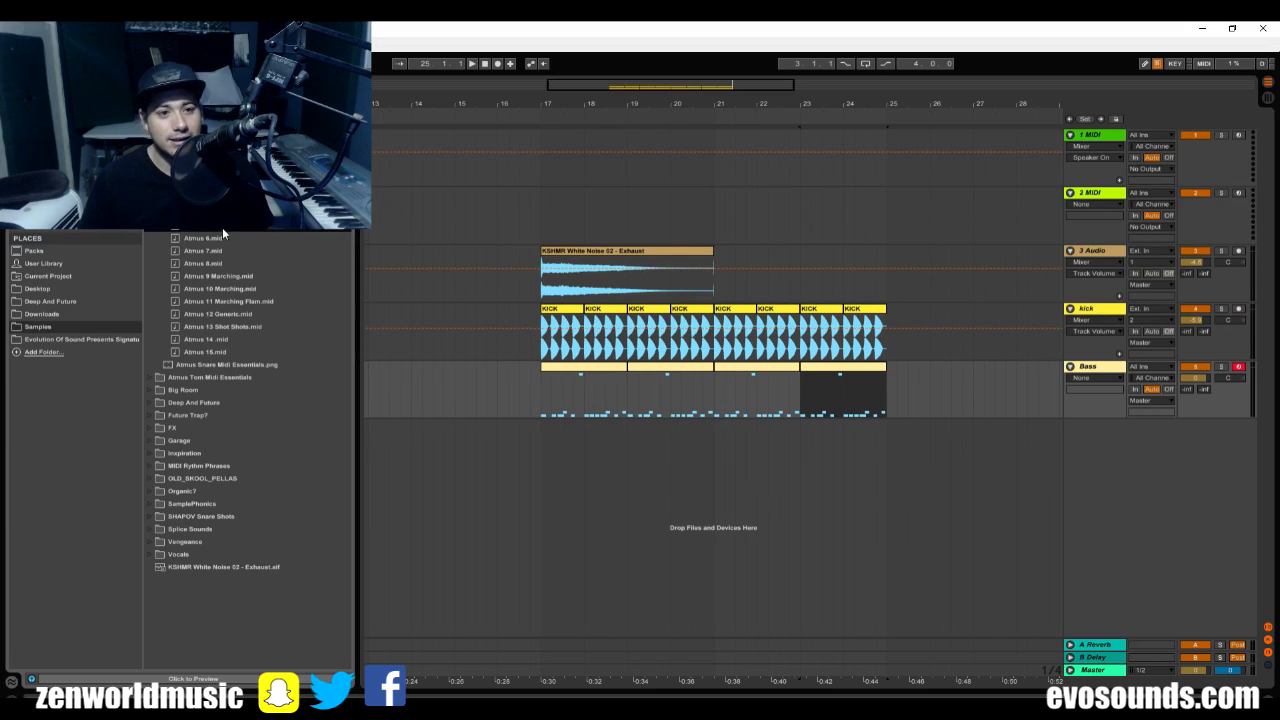
Replace the Bass track's clips between bars 17 and 25 with the Atmus 5 MIDI file placed at bar 17, and audition it.
drag(908, 372, 539, 420)
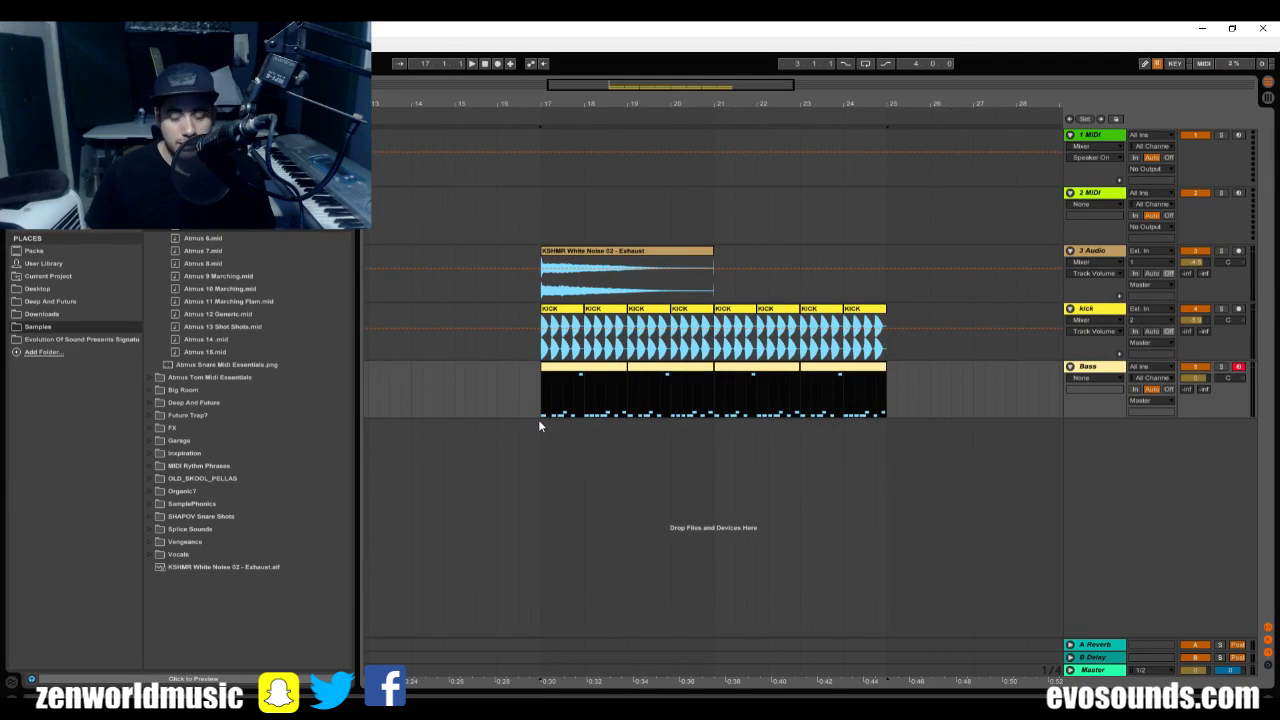
key(Delete)
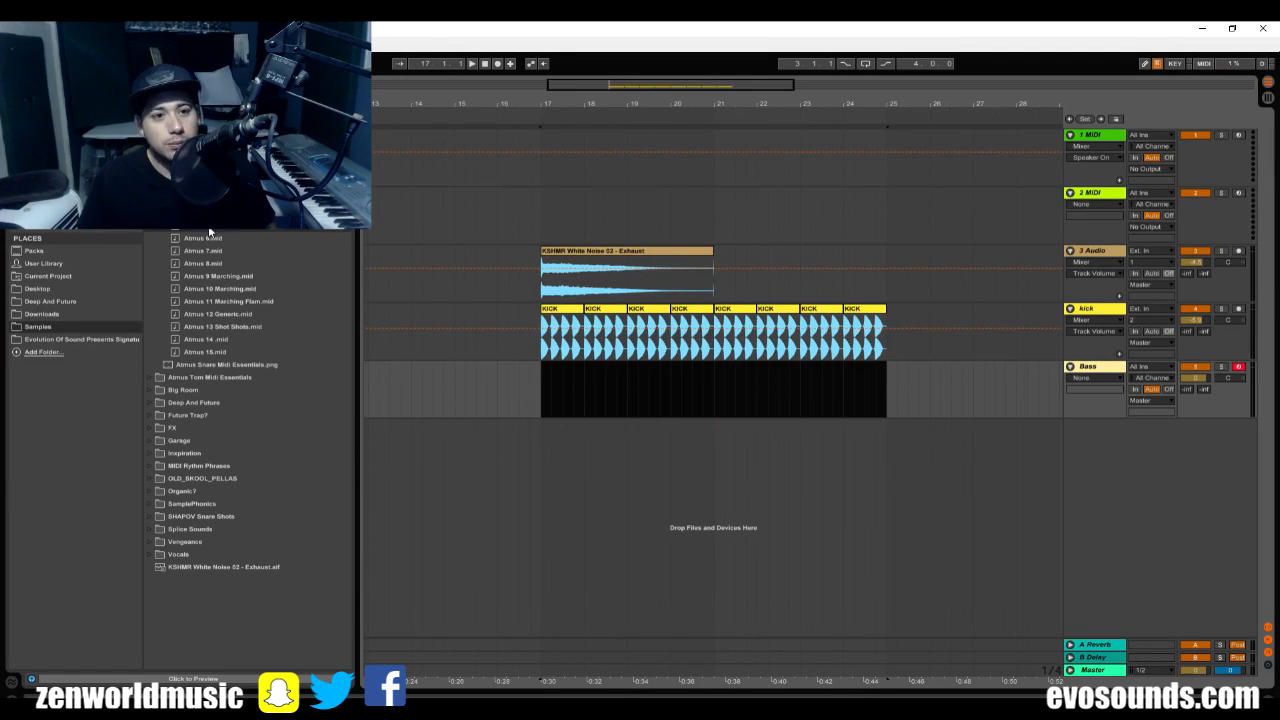
drag(209, 232, 541, 398)
key(space)
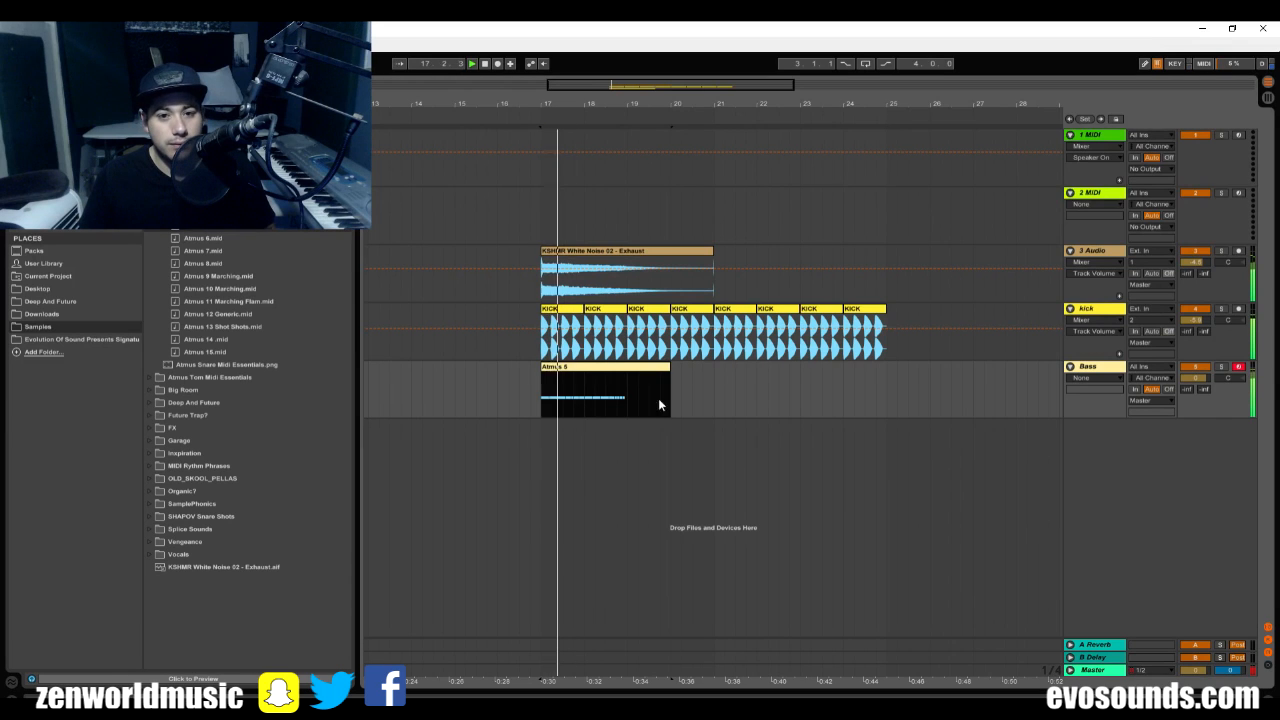
double_click(614, 374)
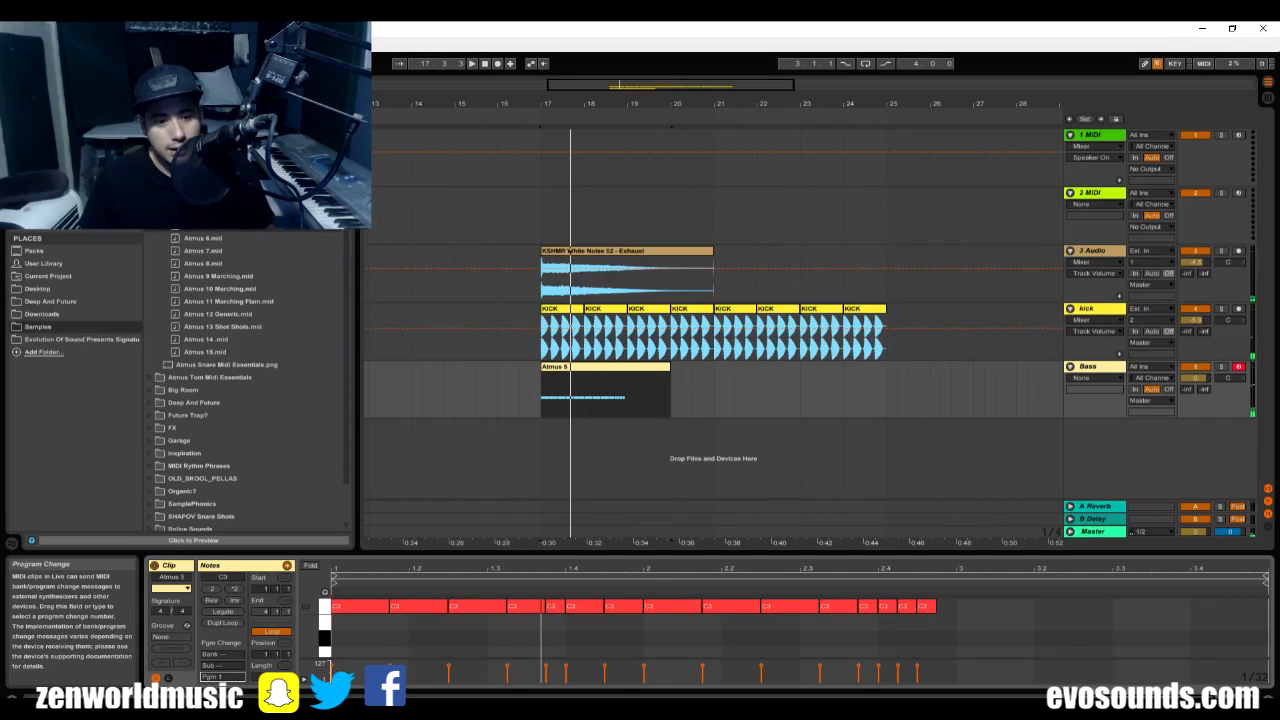
Load the BA RUNIC preset in the Bass track's Sylenth1, play it and close the plug-in window.
double_click(1099, 370)
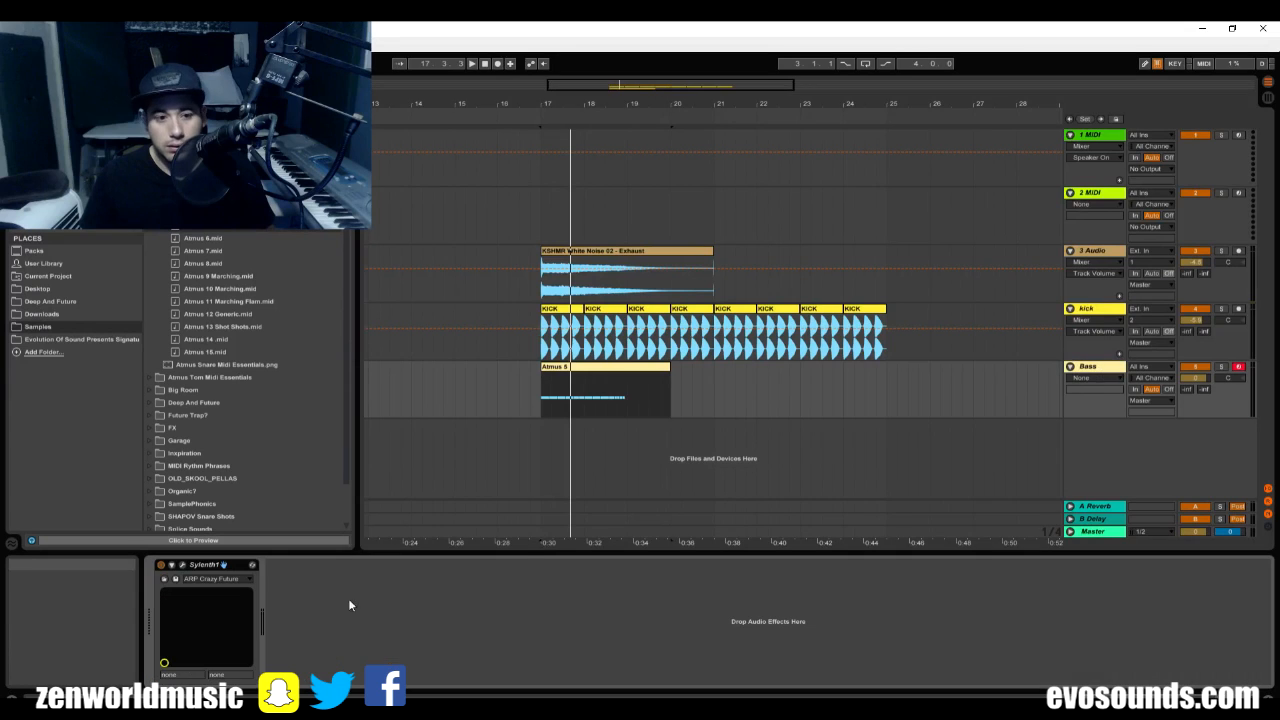
click(183, 565)
click(705, 240)
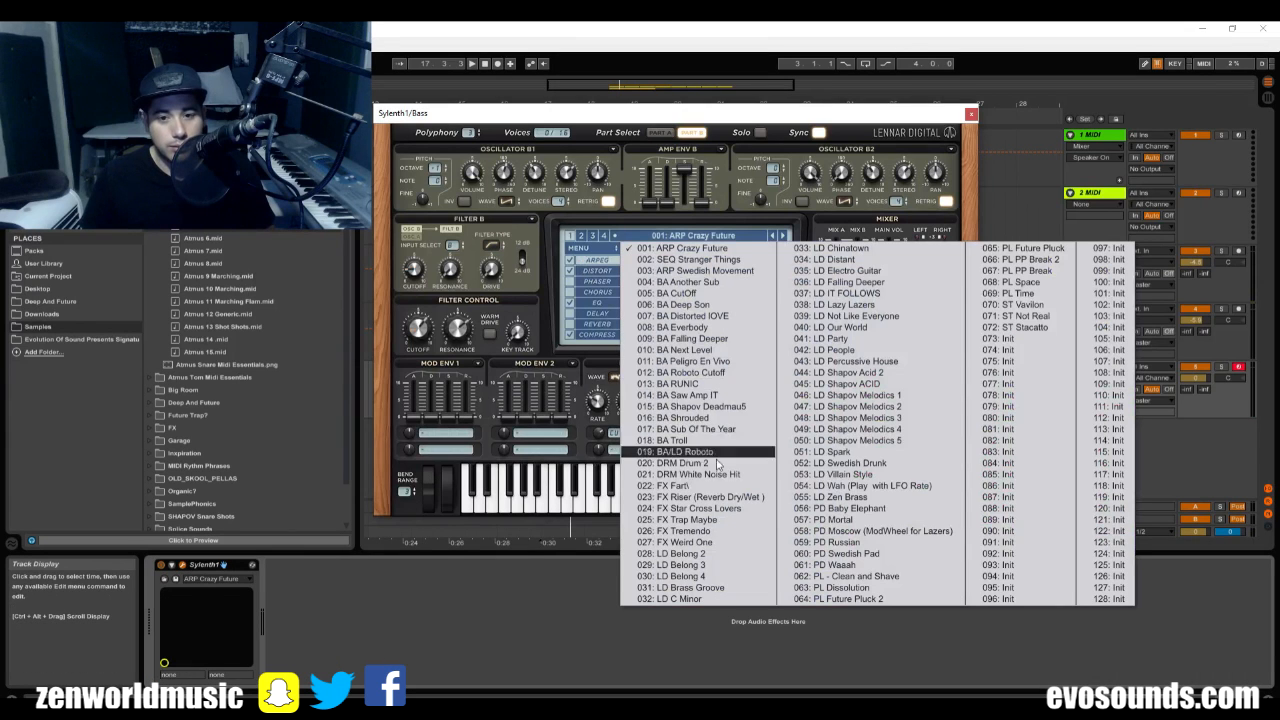
click(750, 384)
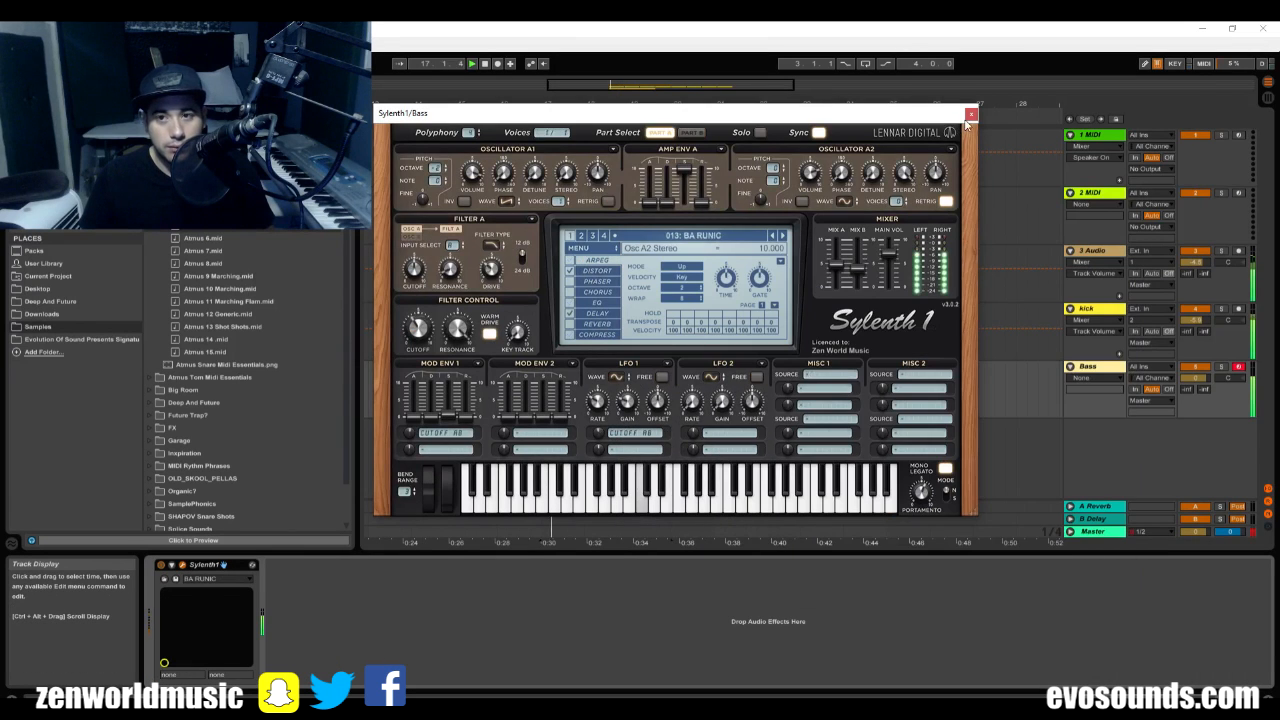
click(971, 114)
Shorten all notes in the Atmus 5 clip together so that small gaps separate them.
double_click(614, 369)
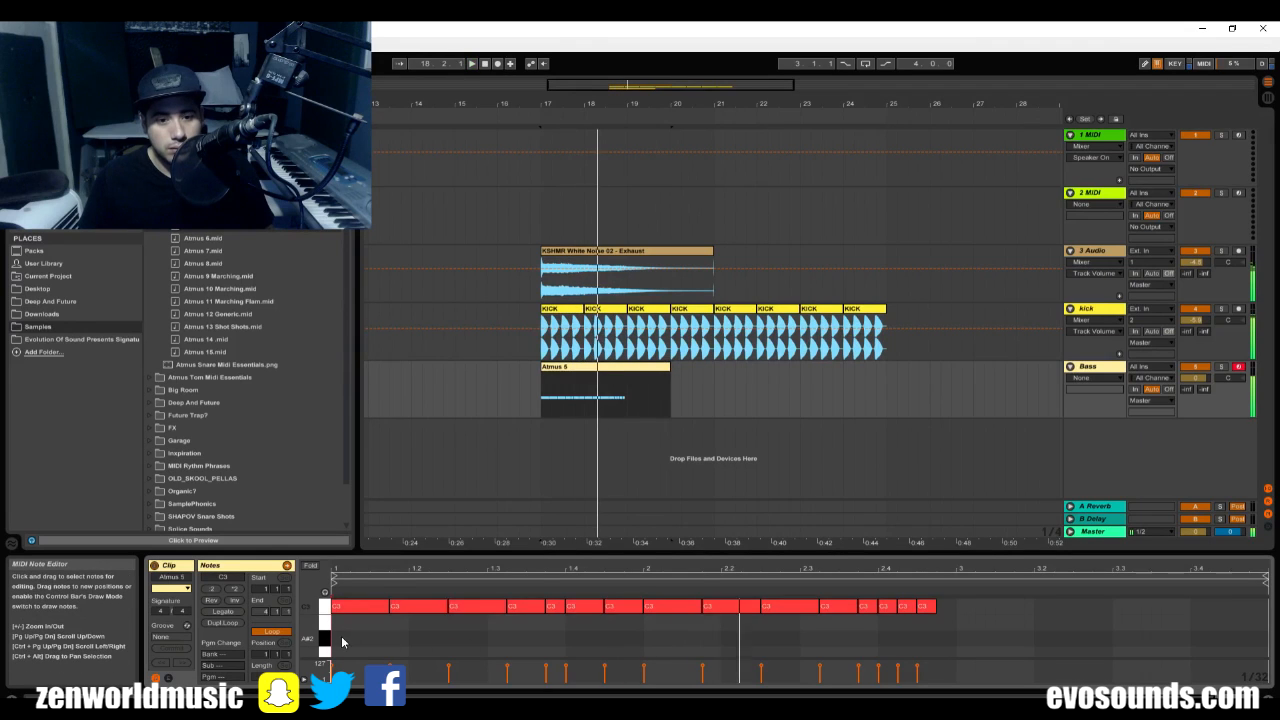
key(space)
drag(341, 642, 896, 514)
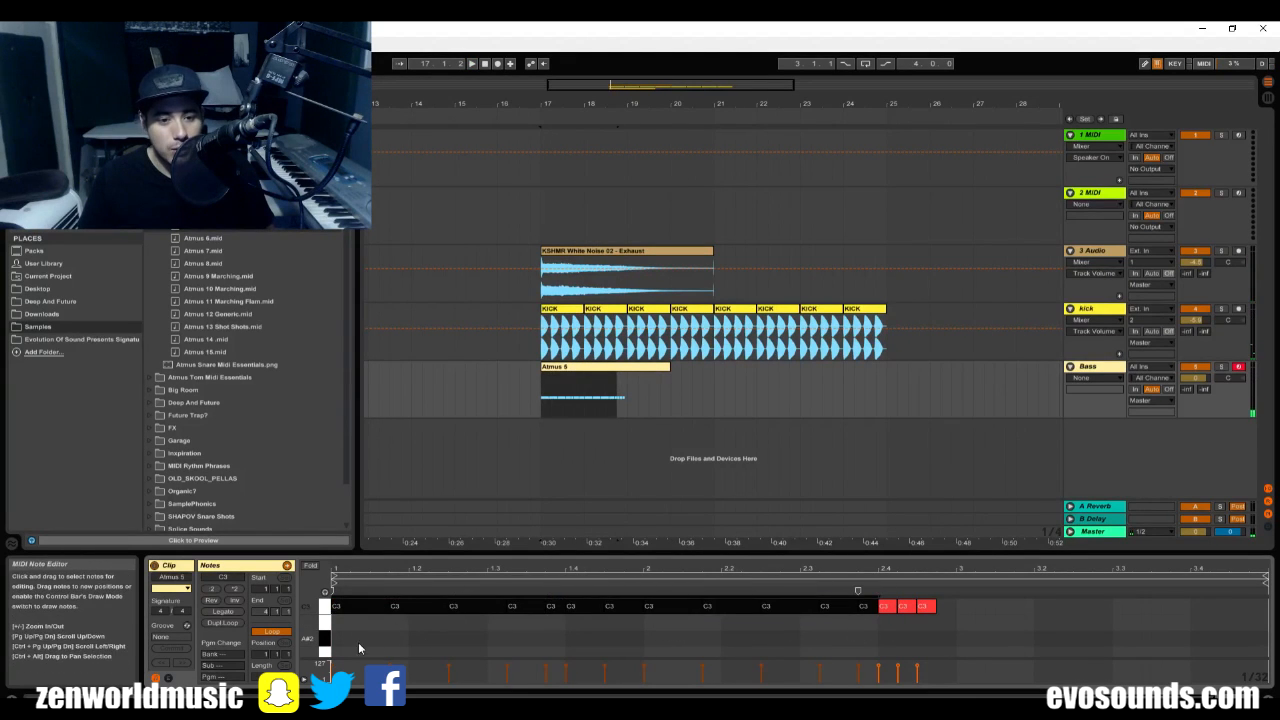
drag(358, 645, 1028, 590)
drag(388, 607, 380, 606)
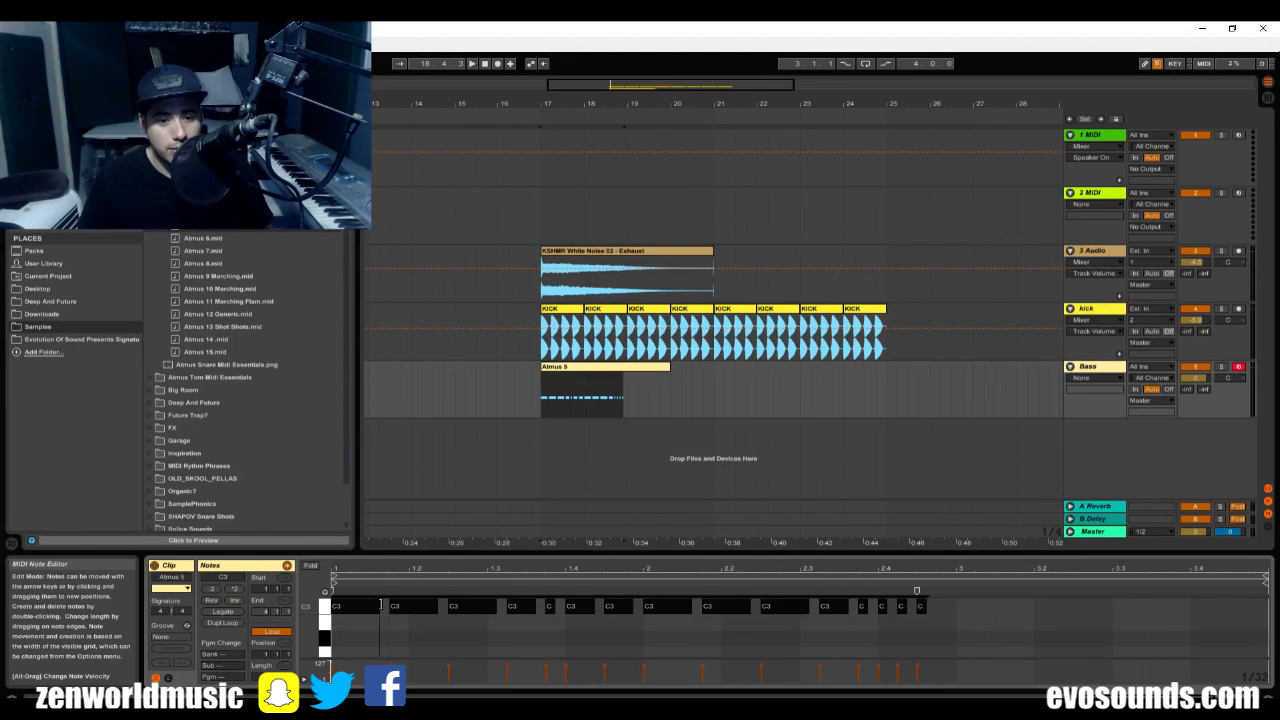
click(432, 627)
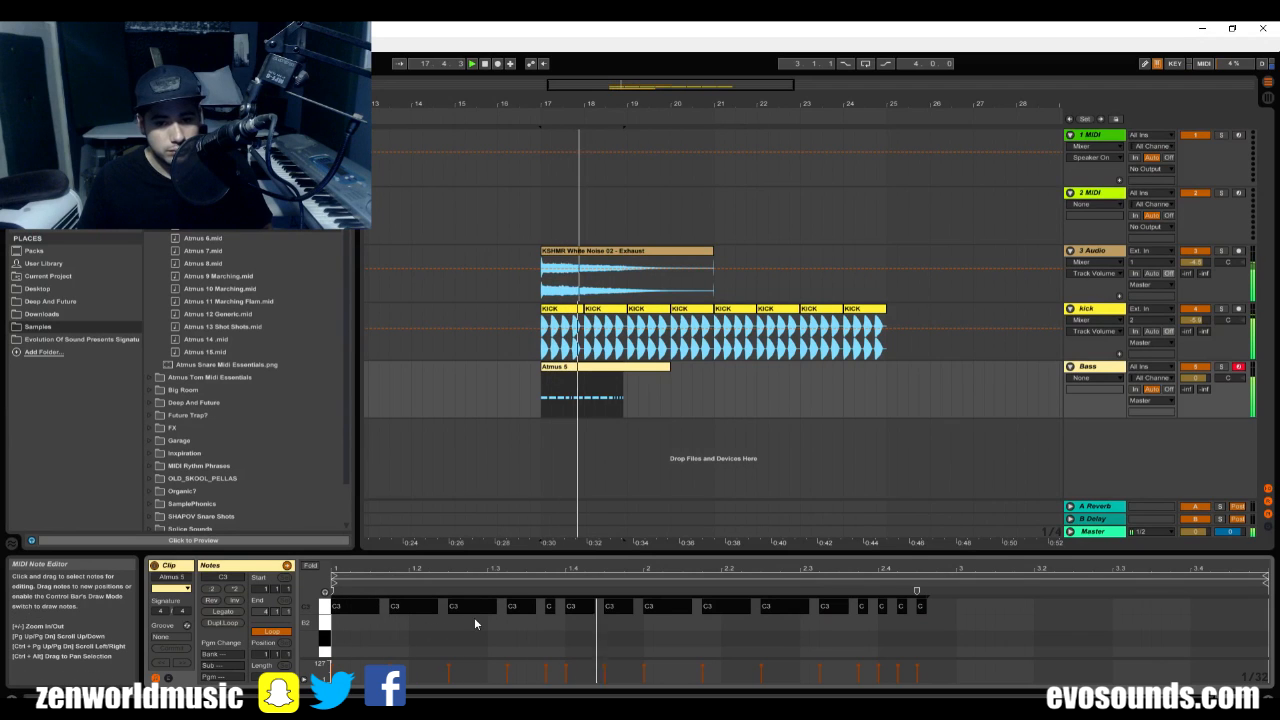
Transpose all the clip's notes from C3 down to G2 and play the result.
key(shift+Down)
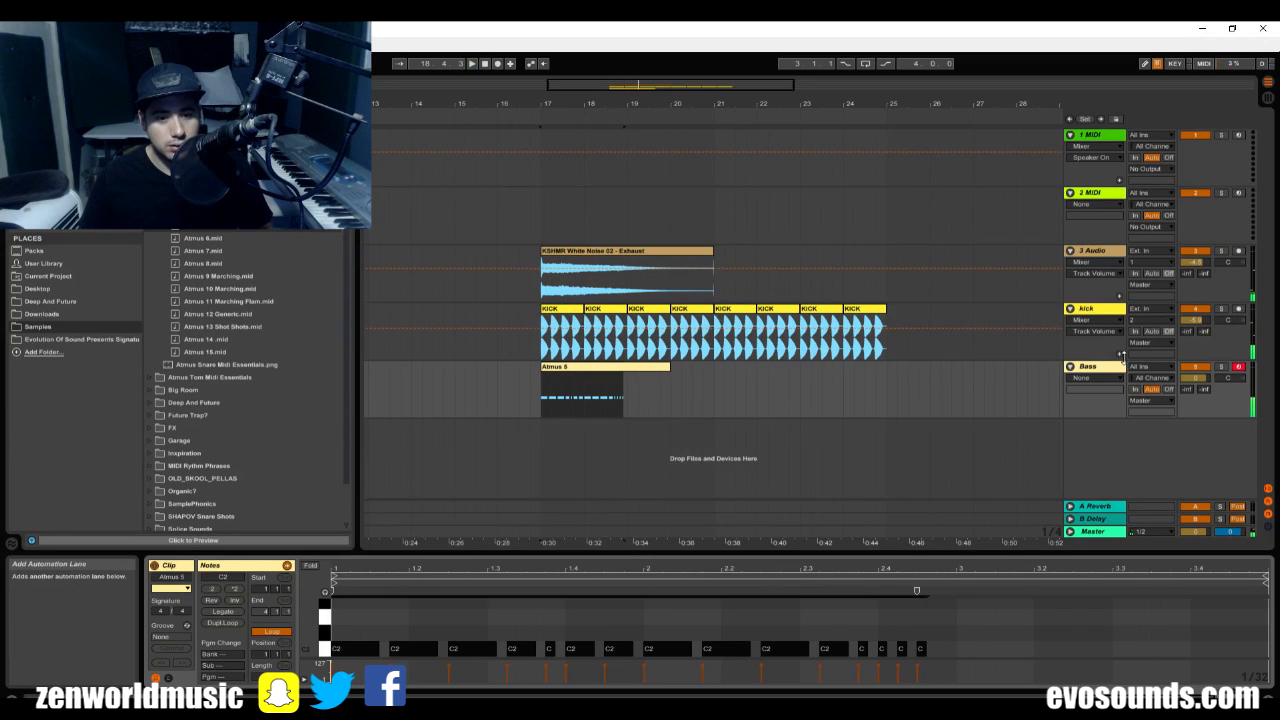
key(Up)
key(Up)
key(Up)
key(Up)
key(Up)
key(Up)
key(space)
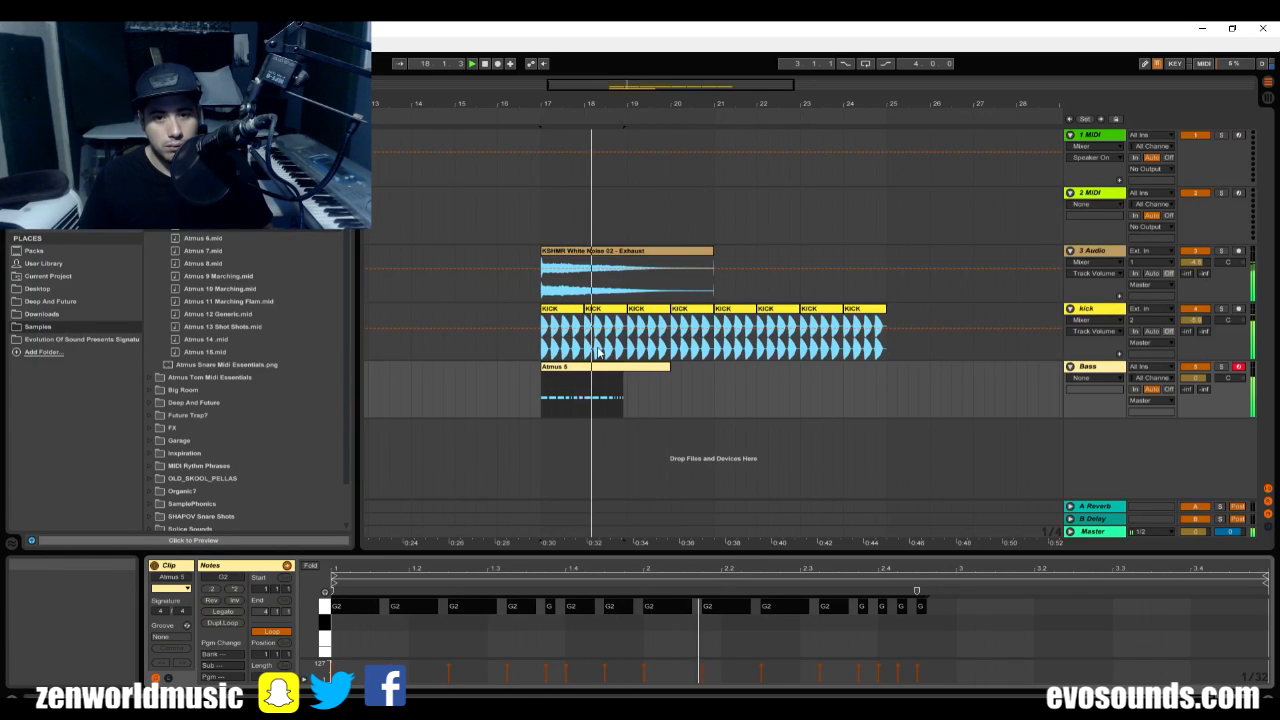
Duplicate the two-bar Atmus 5 section along the Bass track until it reaches bar 25.
key(ctrl+d)
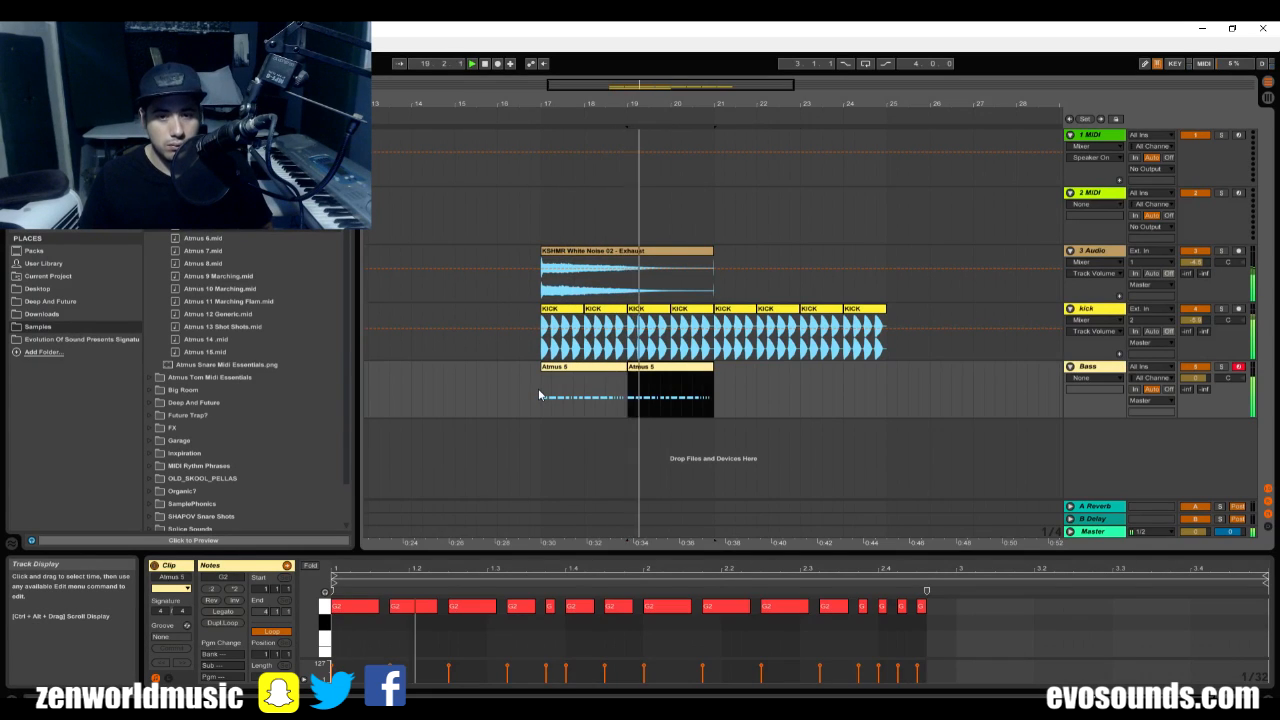
key(ctrl+d)
key(ctrl+d)
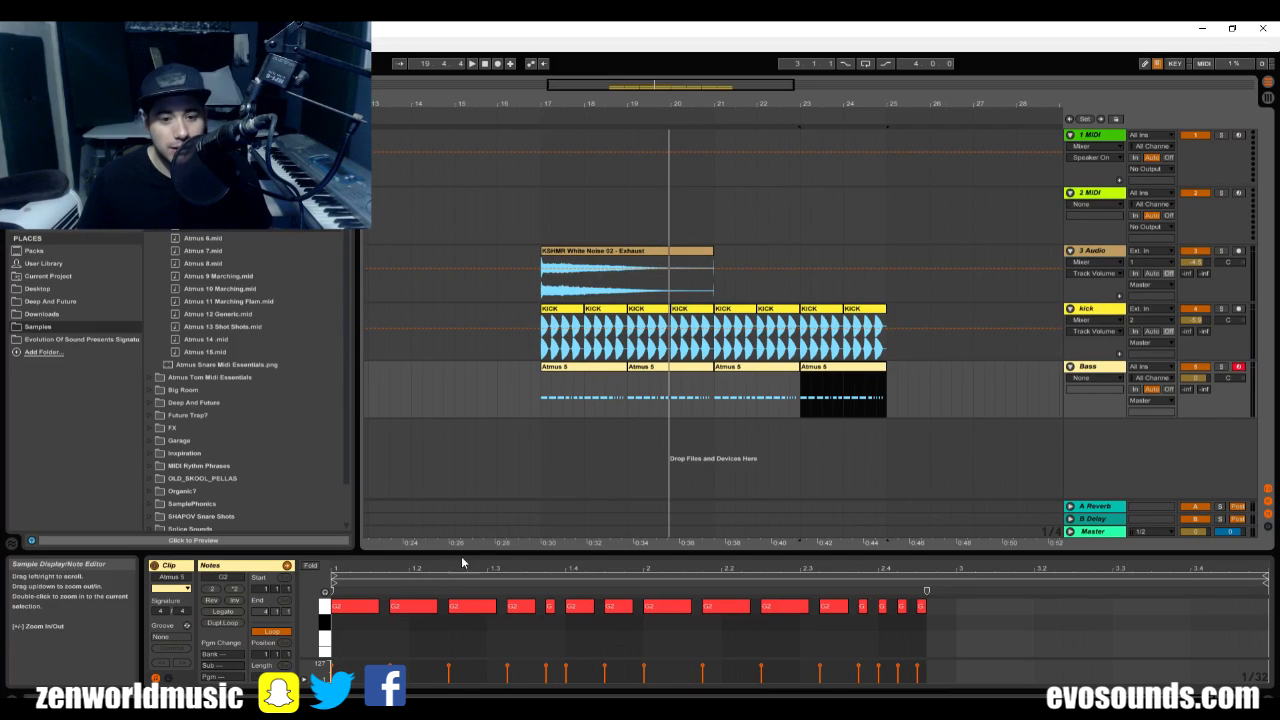
Enlarge the note editor for the clip at bar 23 and raise its fourth note, at 1.3.2, an octave to G3.
drag(488, 549, 485, 407)
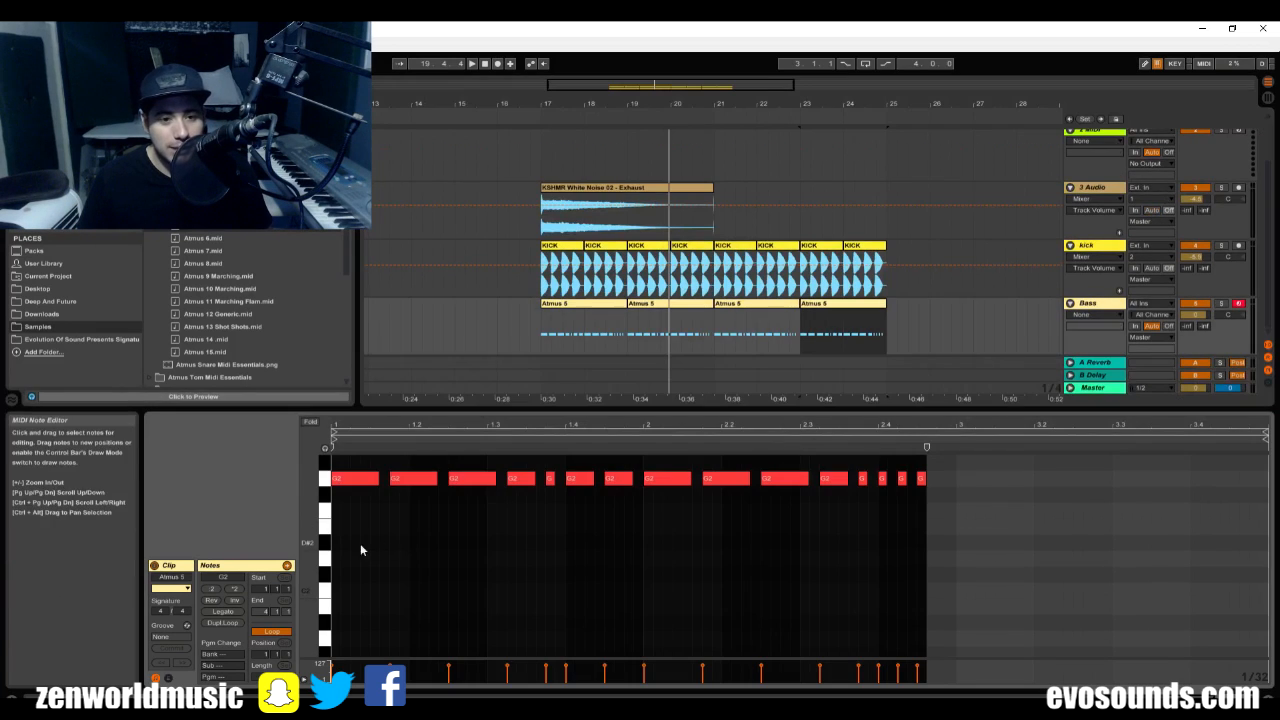
drag(310, 520, 310, 625)
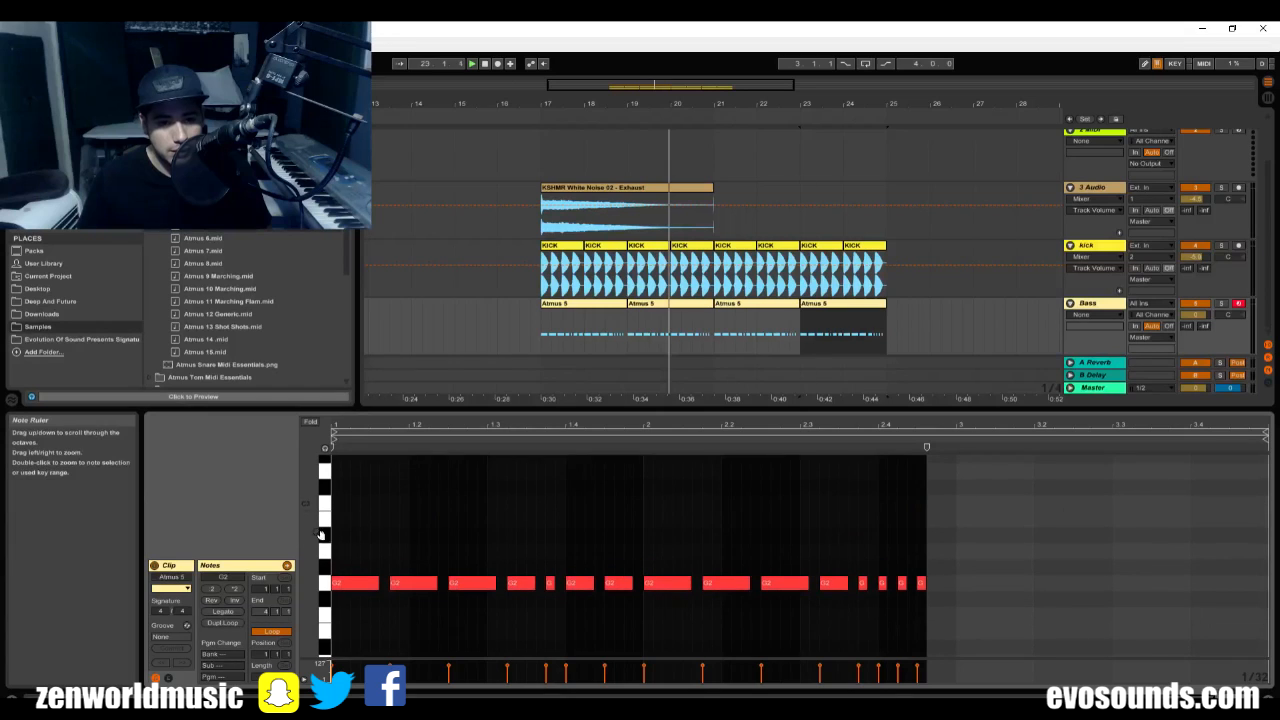
key(space)
click(526, 586)
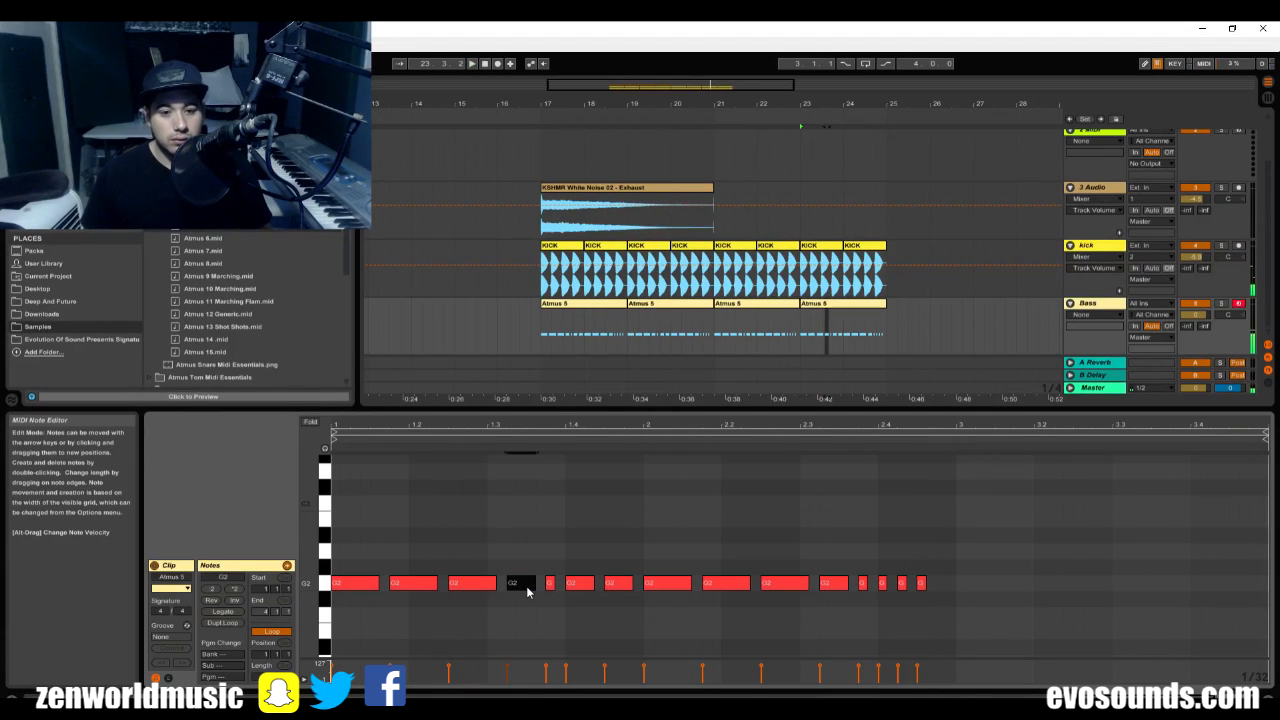
key(shift+Up)
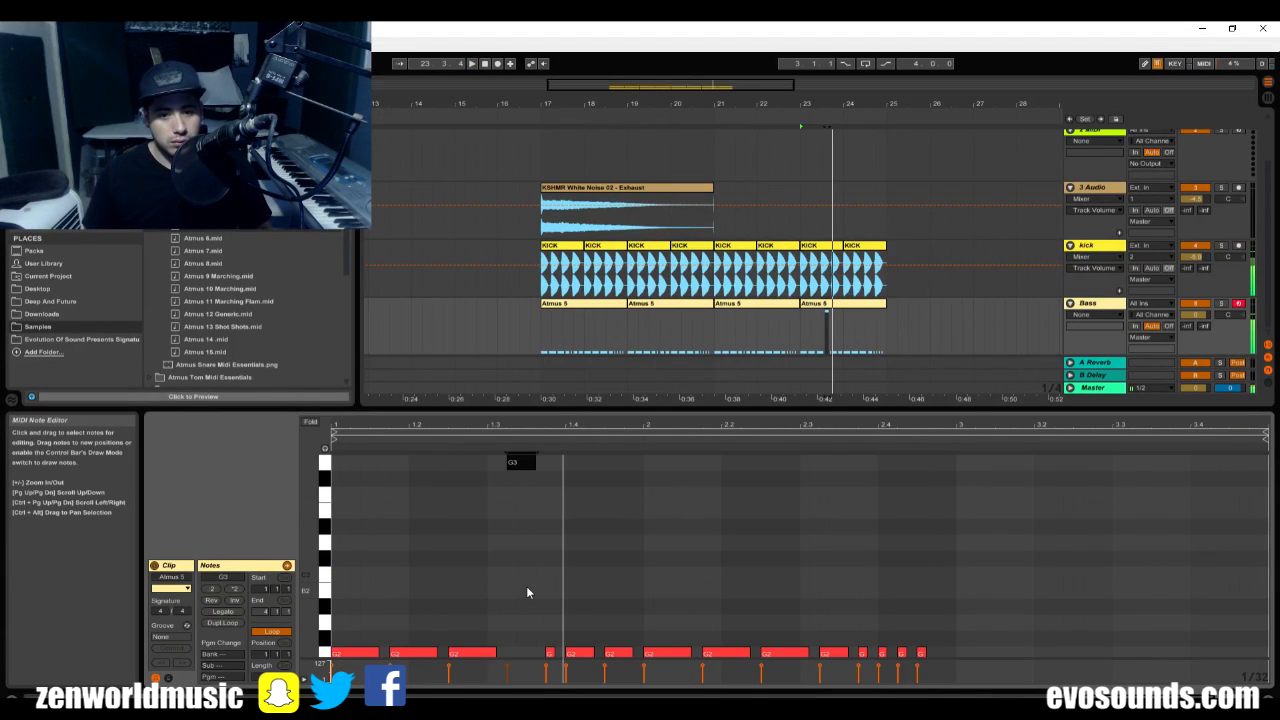
Raise the short note at 1.3.4 to G#3 and play the pattern.
click(546, 654)
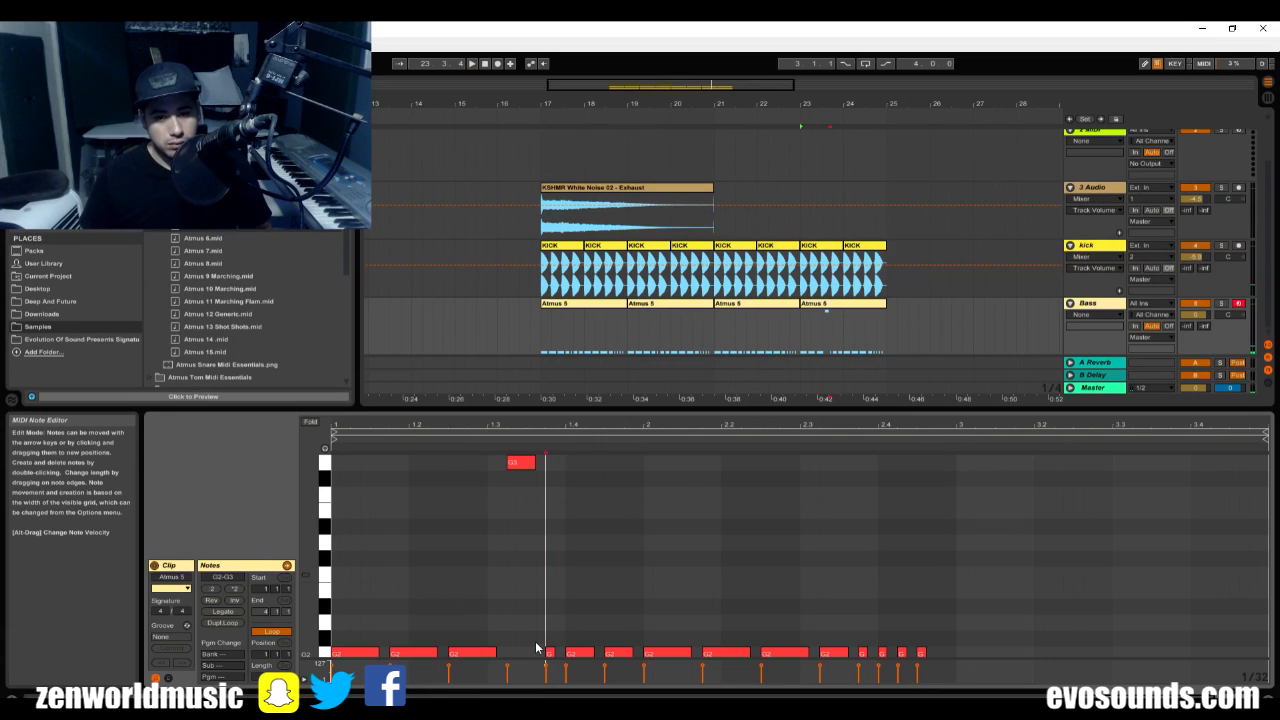
click(550, 652)
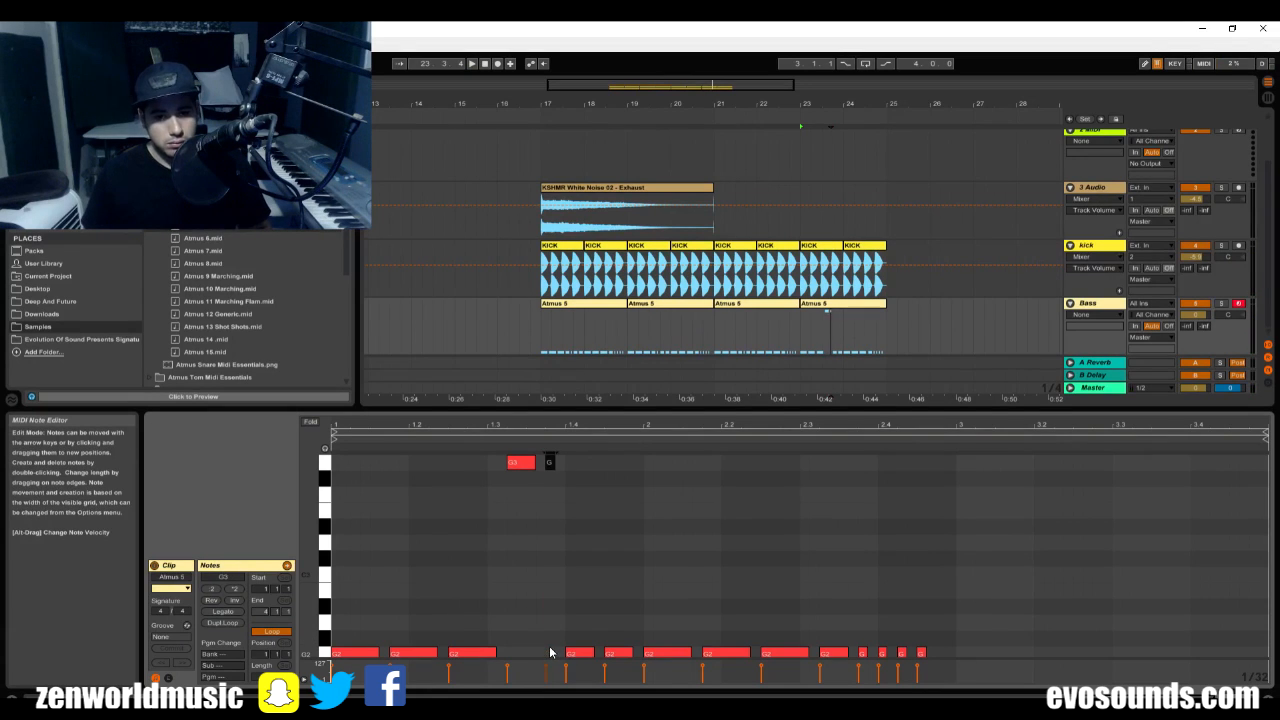
key(Up)
key(space)
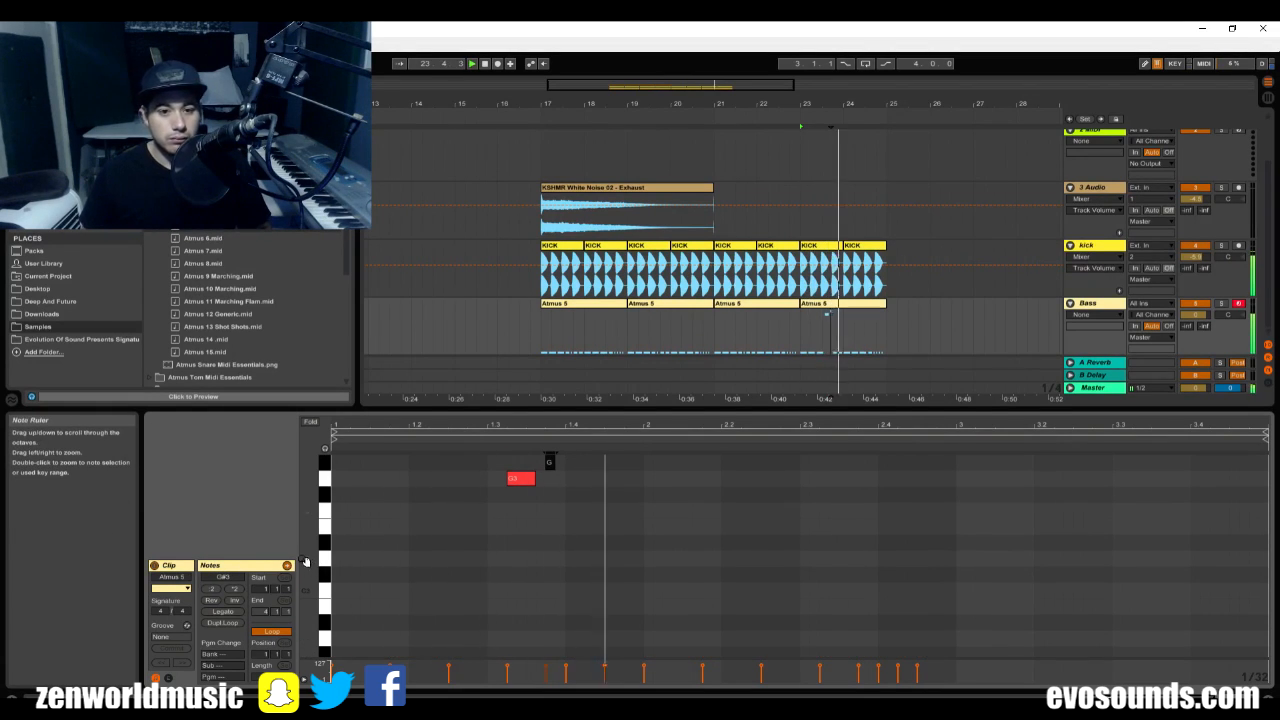
key(space)
Make the note editor taller and raise the three notes from 1.4 to the start of bar 2 to G3.
drag(541, 409, 541, 277)
click(596, 571)
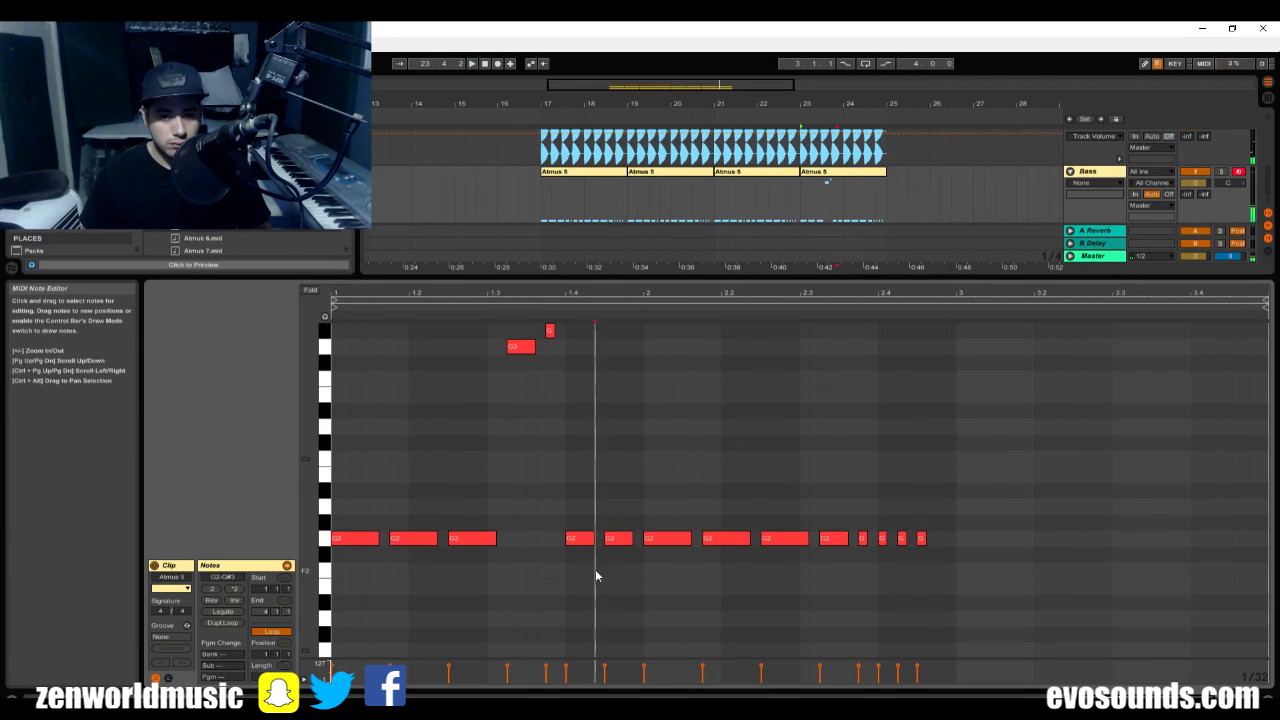
drag(595, 575, 676, 525)
key(shift+Up)
key(space)
scroll(610, 550, up, 2)
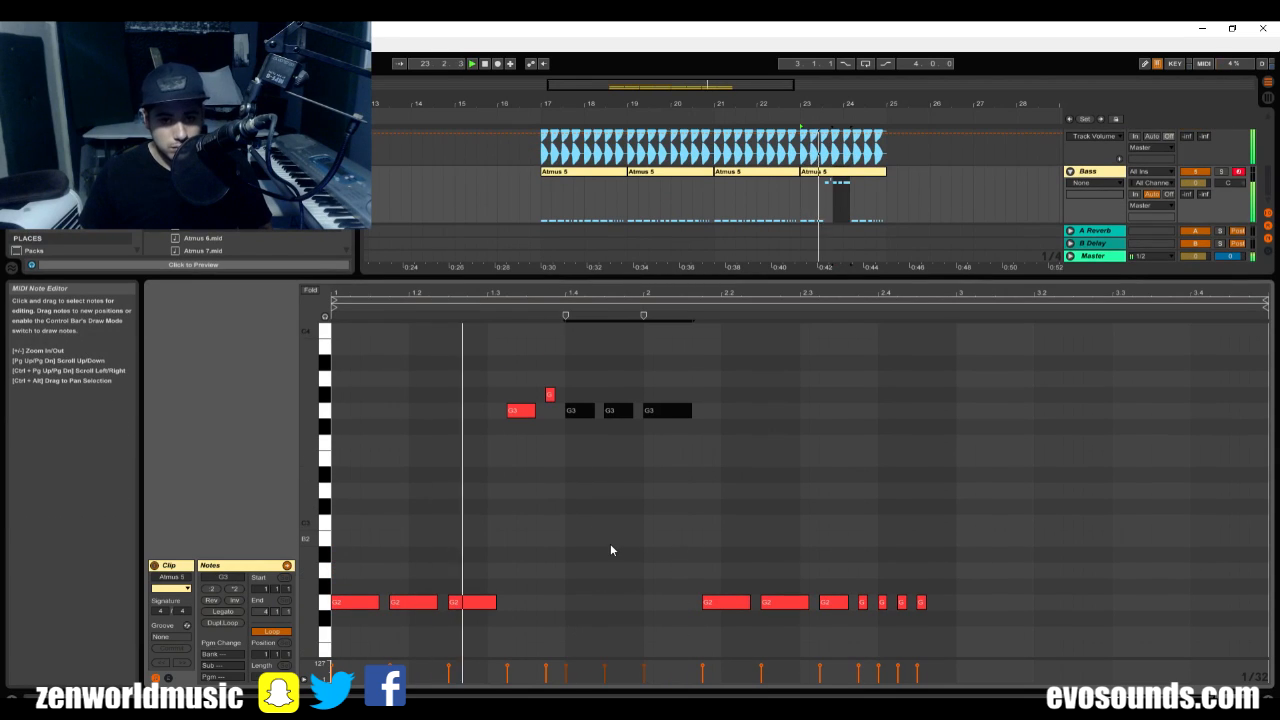
Lower the note at the start of bar 2 an octave to G2 and play the pattern.
click(669, 393)
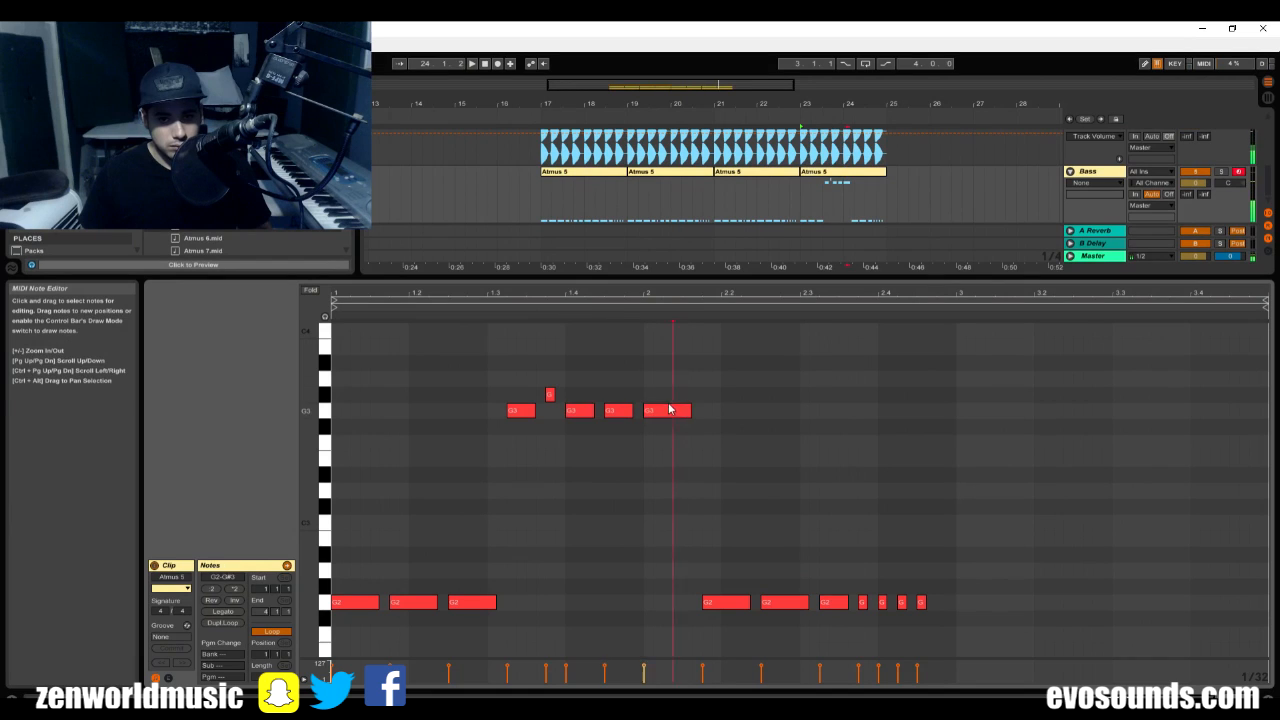
click(669, 408)
key(shift+Down)
key(space)
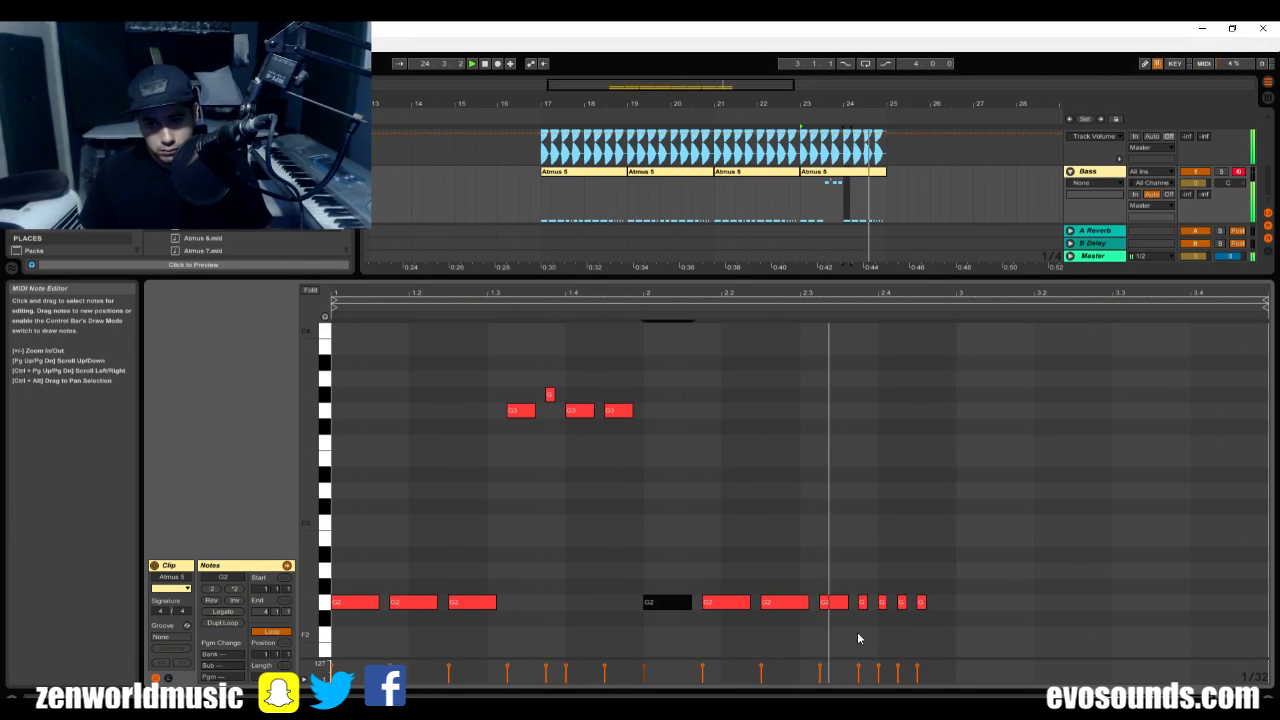
Raise the last four short notes of the pattern an octave to G3, play it and stop playback.
drag(857, 638, 951, 598)
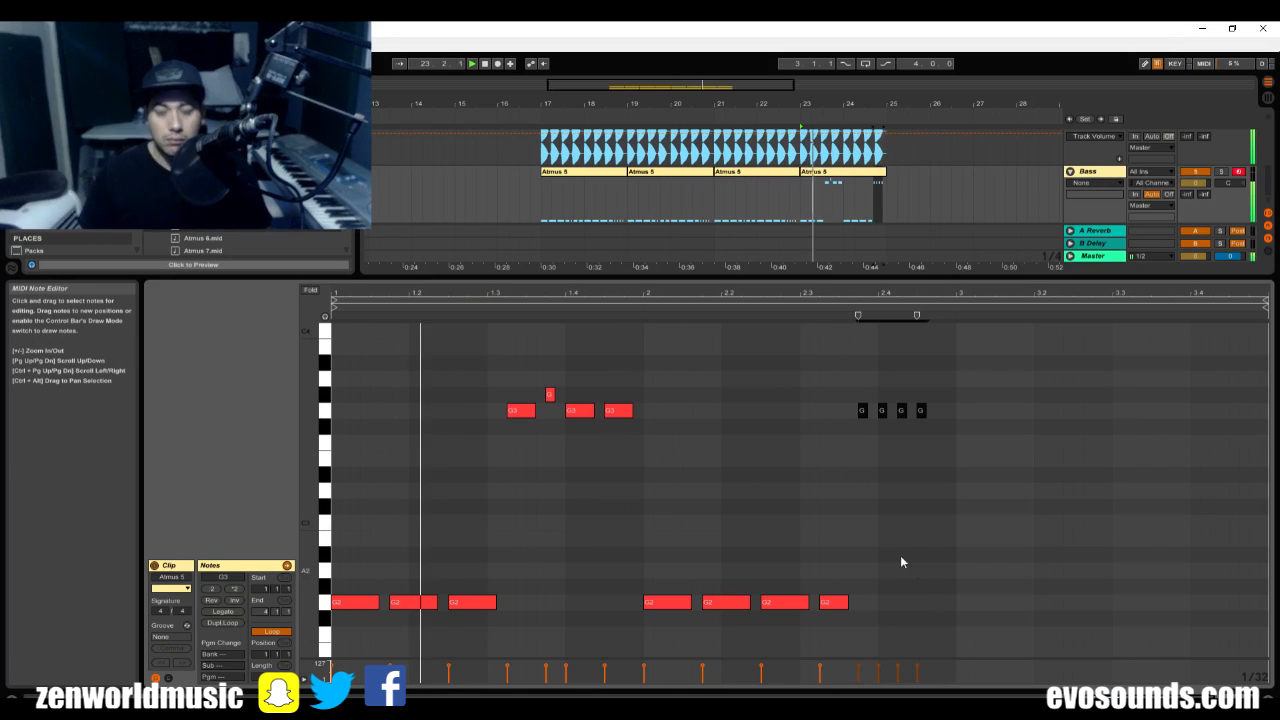
click(862, 492)
click(862, 411)
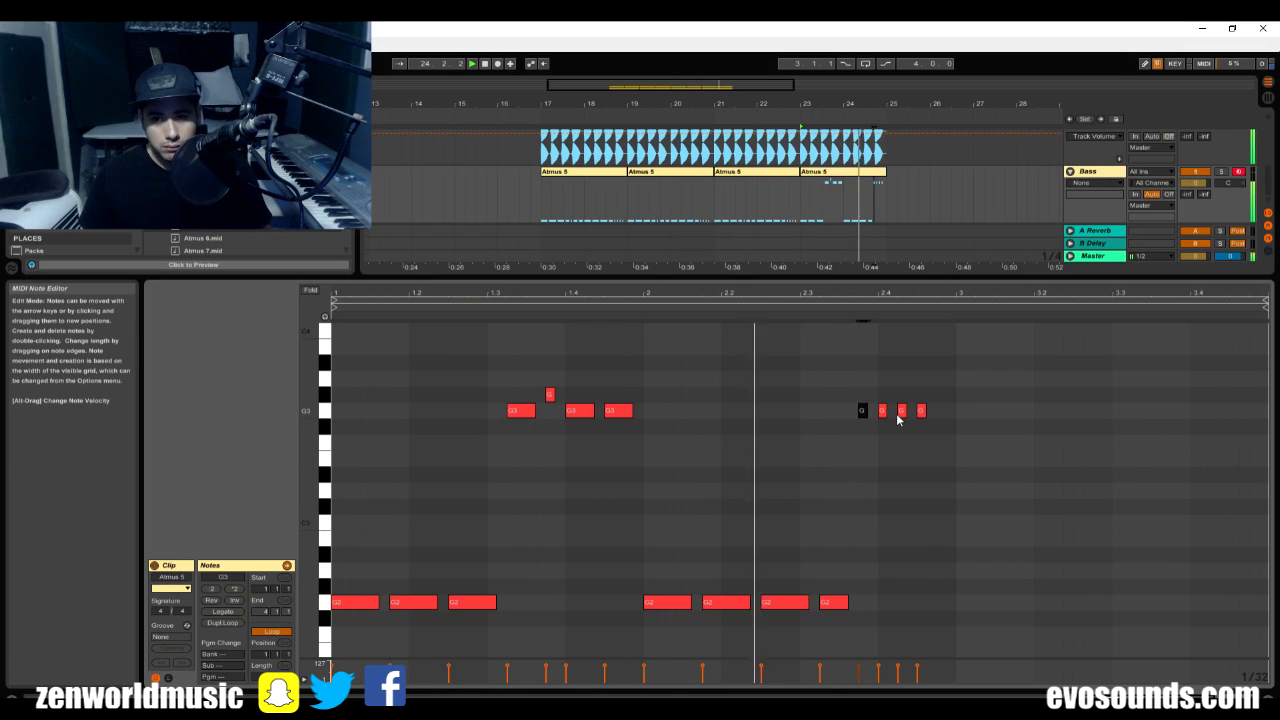
key(space)
Move the edited clip from bar 23 to bar 17, duplicate it up to bar 25 and hide the clip detail view.
drag(872, 204, 622, 207)
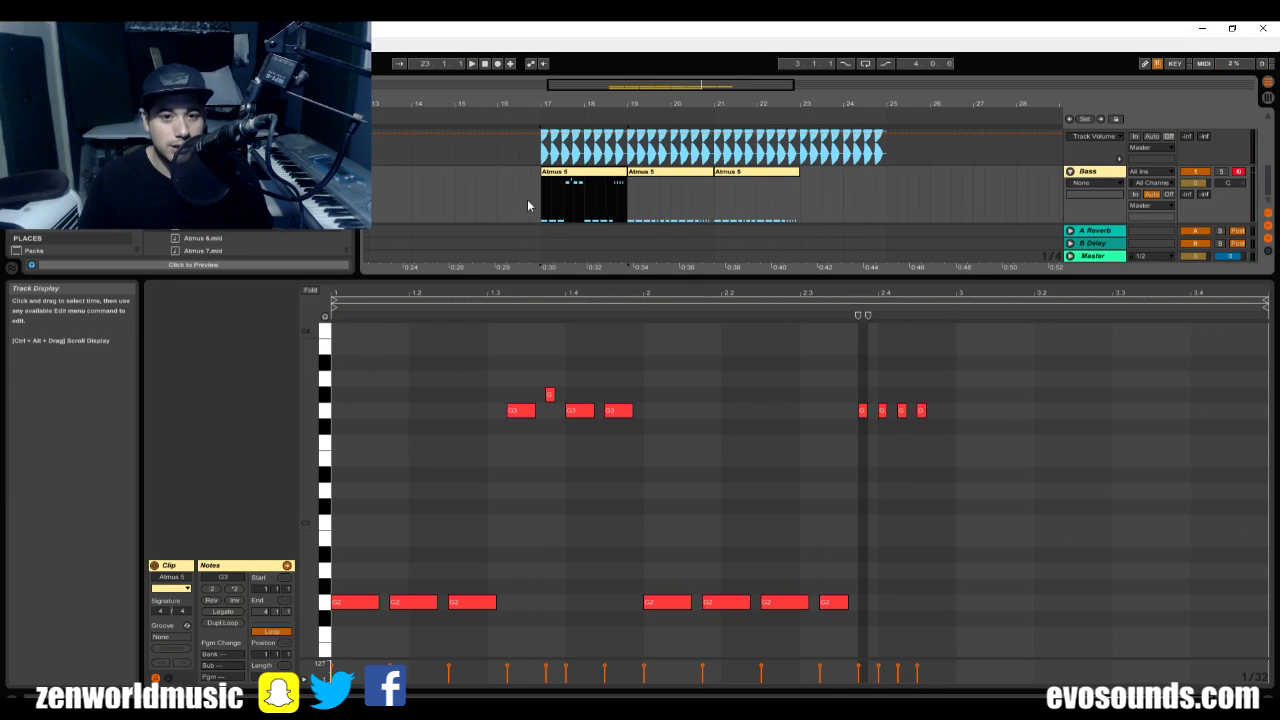
key(ctrl+d)
key(ctrl+d)
key(ctrl+d)
key(ctrl+alt+l)
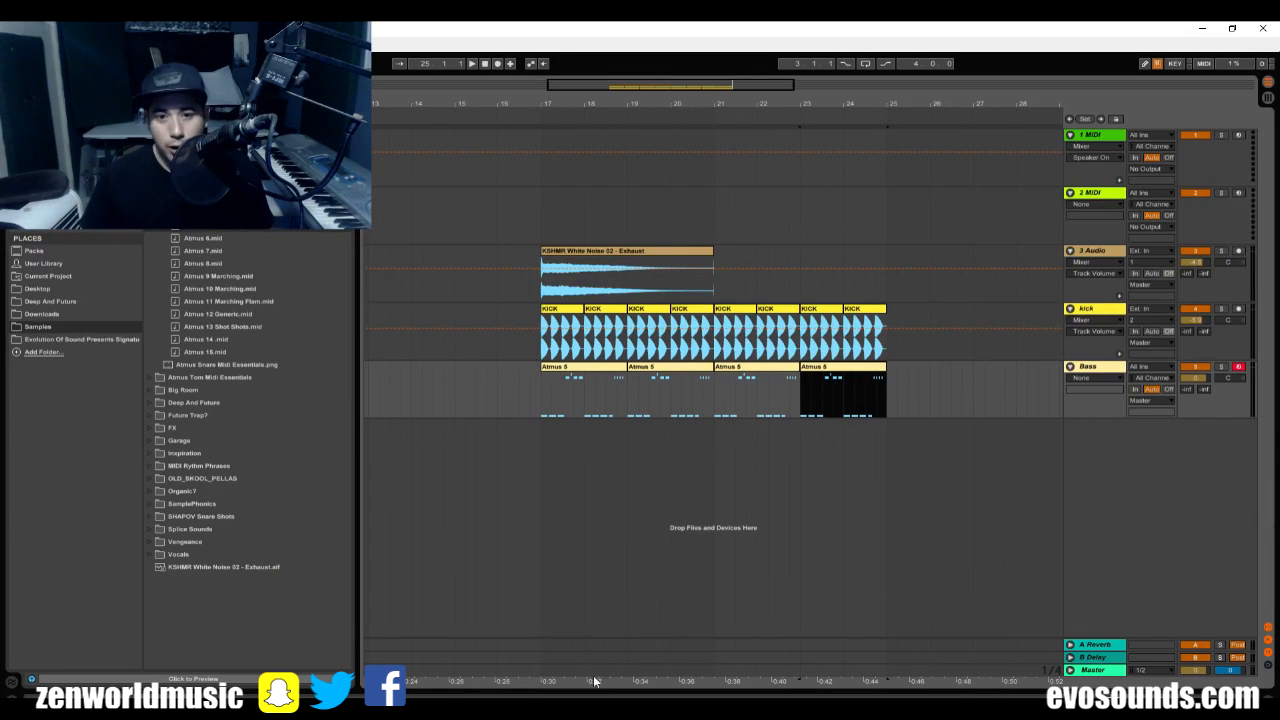
click(533, 289)
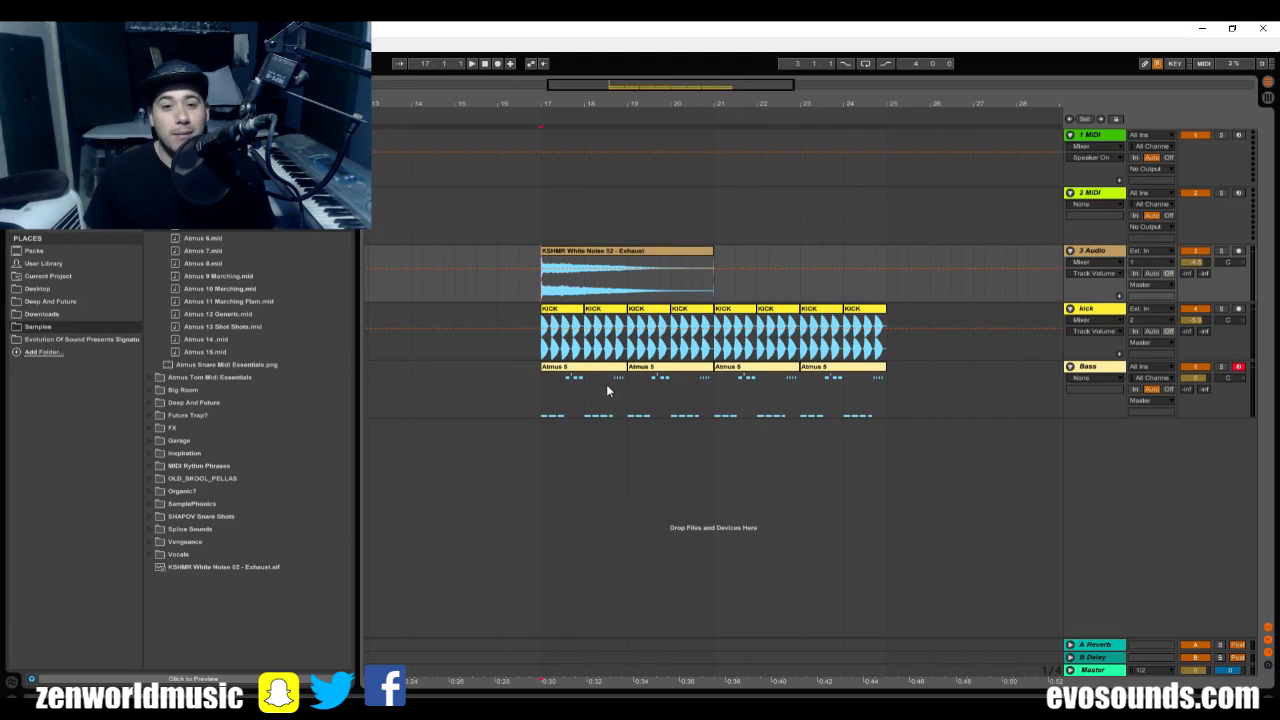
Play the arrangement from bar 17 while browsing effects and sample folders with the Bass track's devices shown.
key(space)
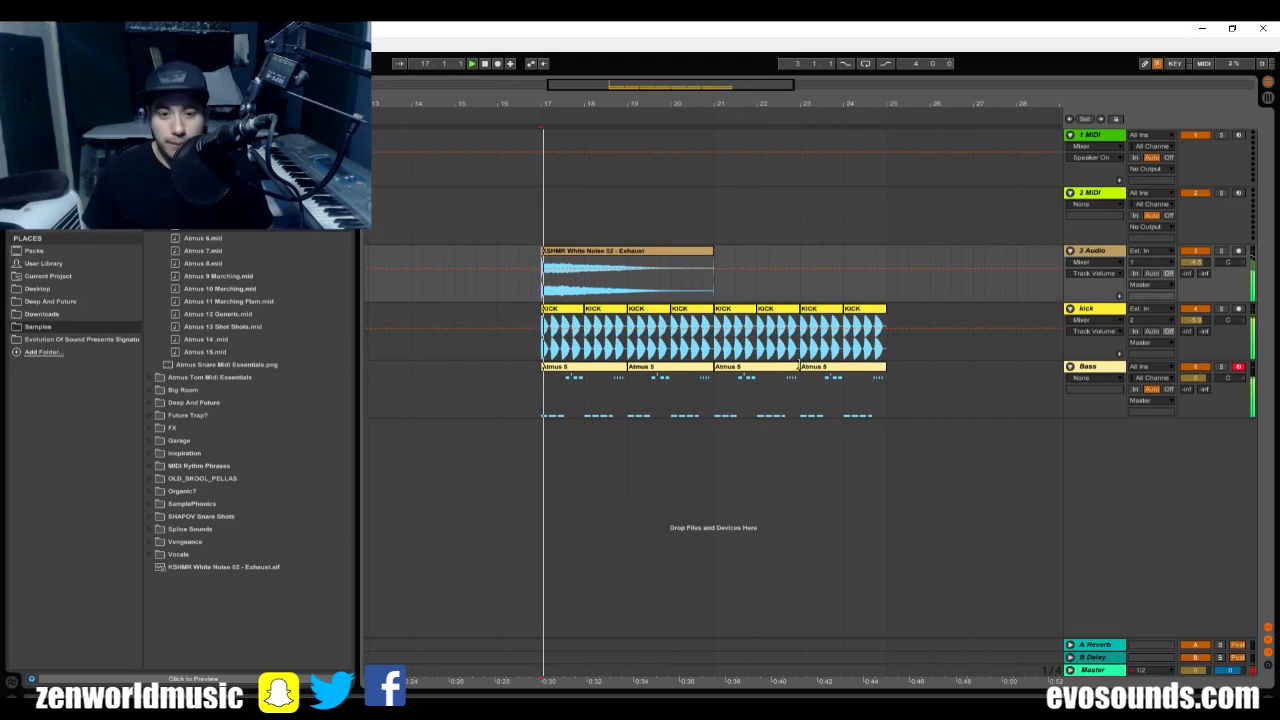
double_click(1100, 369)
click(45, 153)
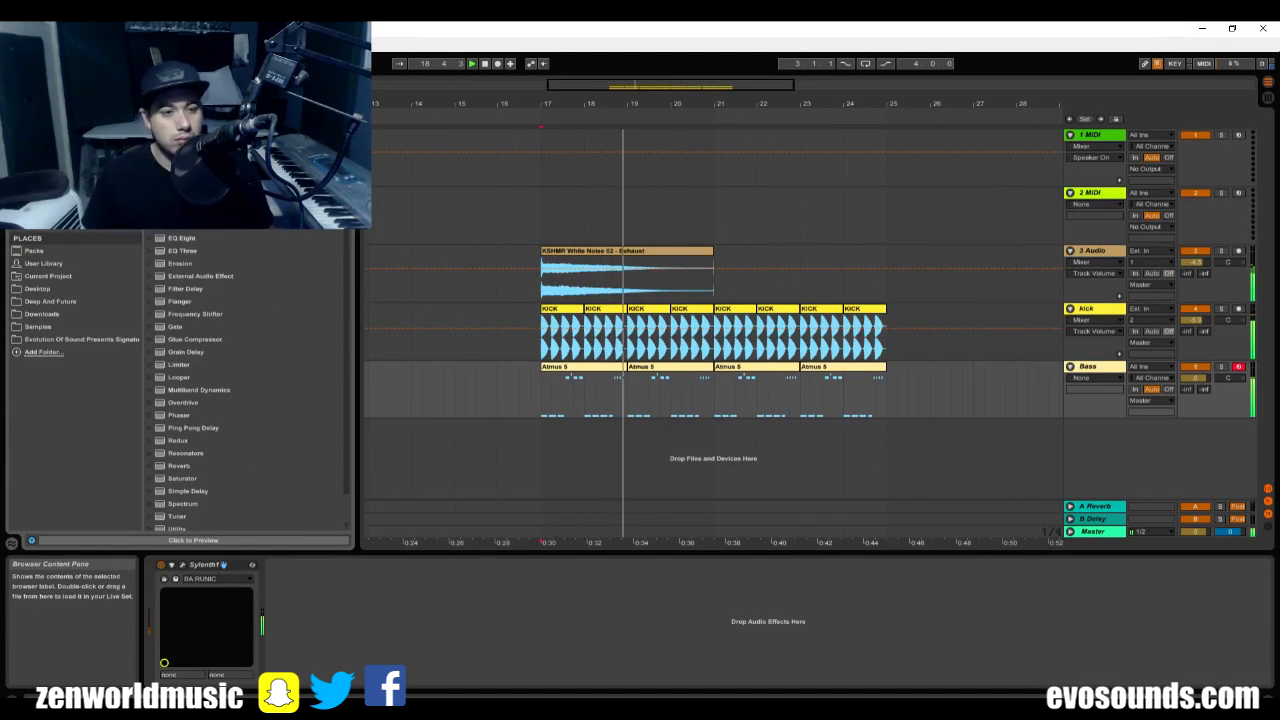
click(57, 316)
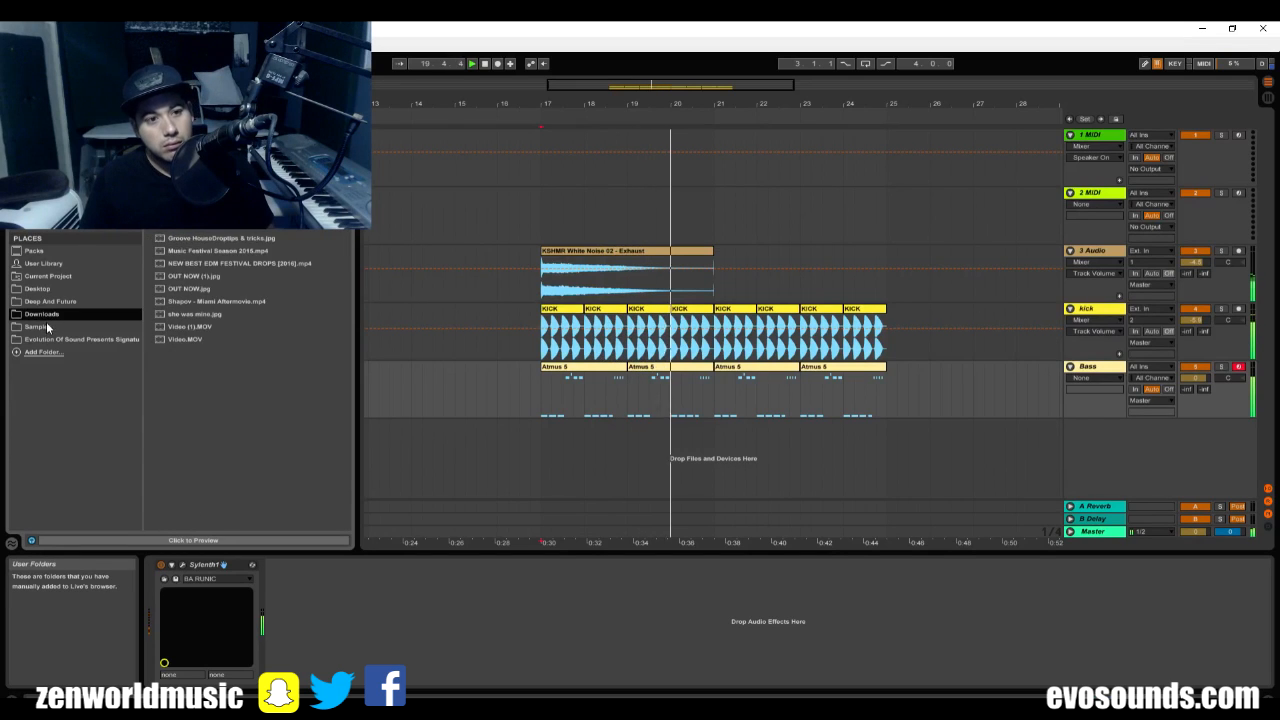
click(45, 326)
click(150, 175)
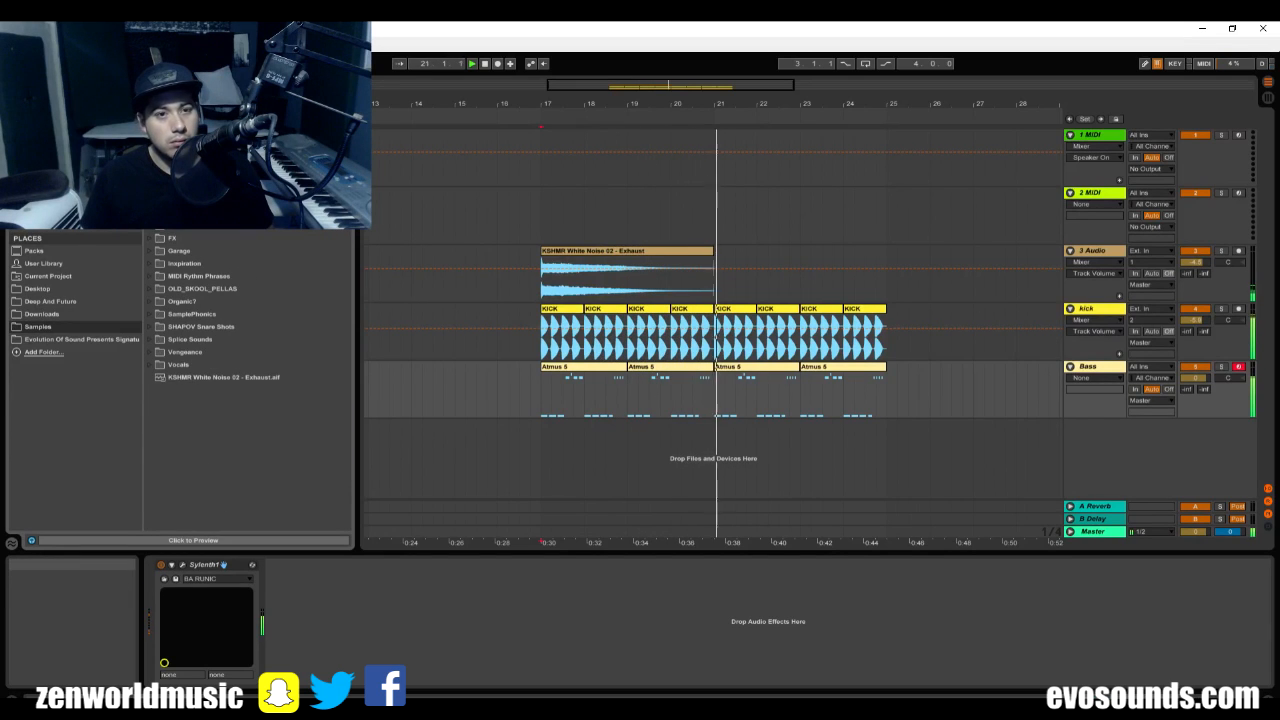
click(589, 400)
click(537, 402)
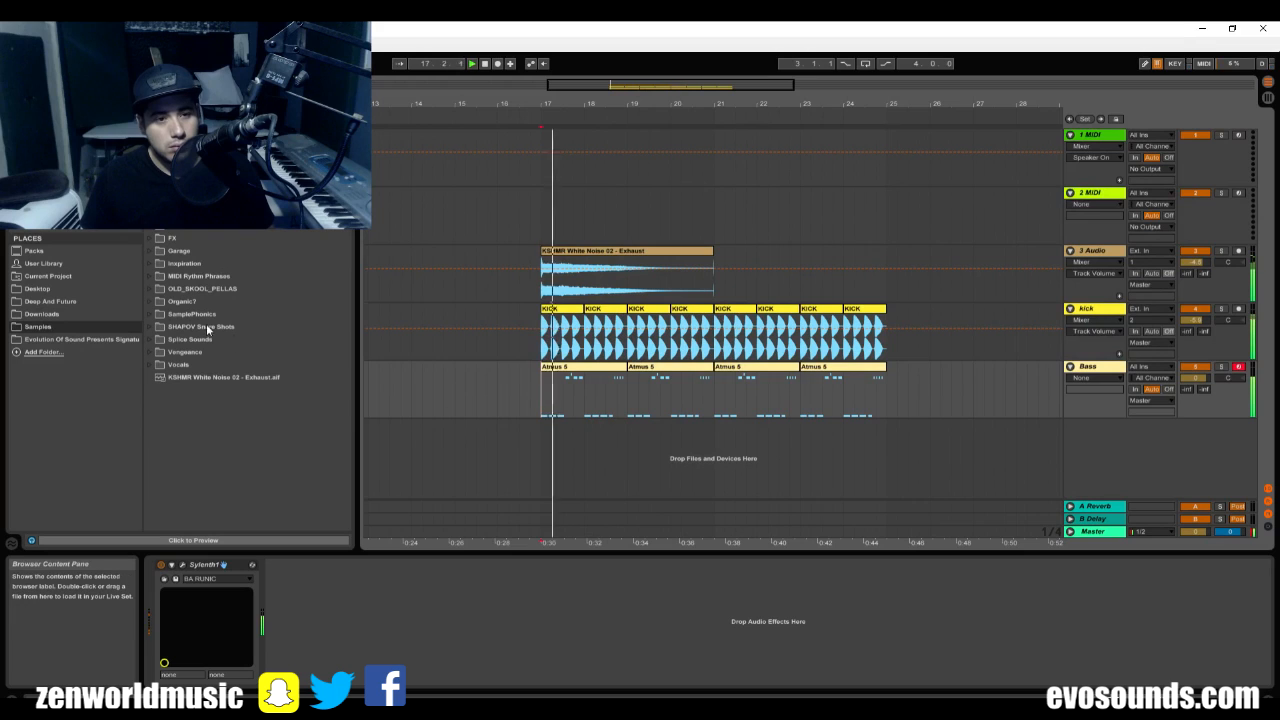
Find VolumeShaper 4 among the plug-ins and add it after Sylenth1 on the Bass track.
click(48, 197)
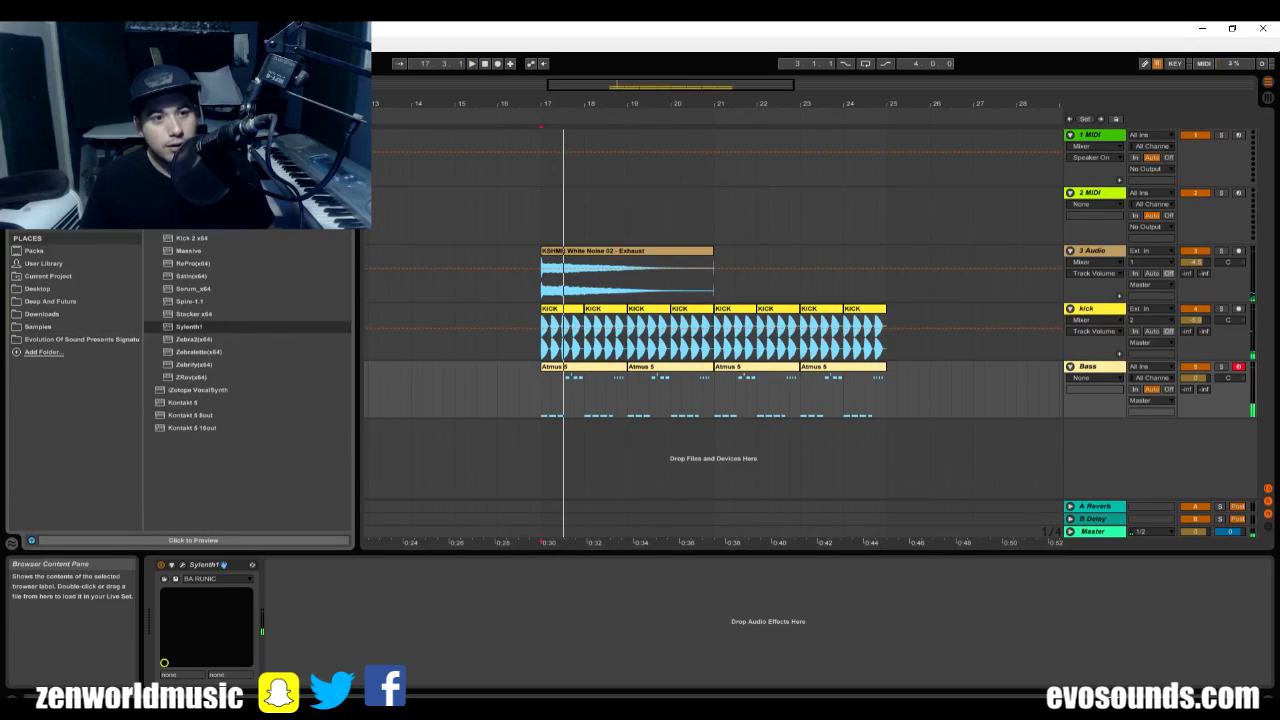
click(150, 137)
click(150, 150)
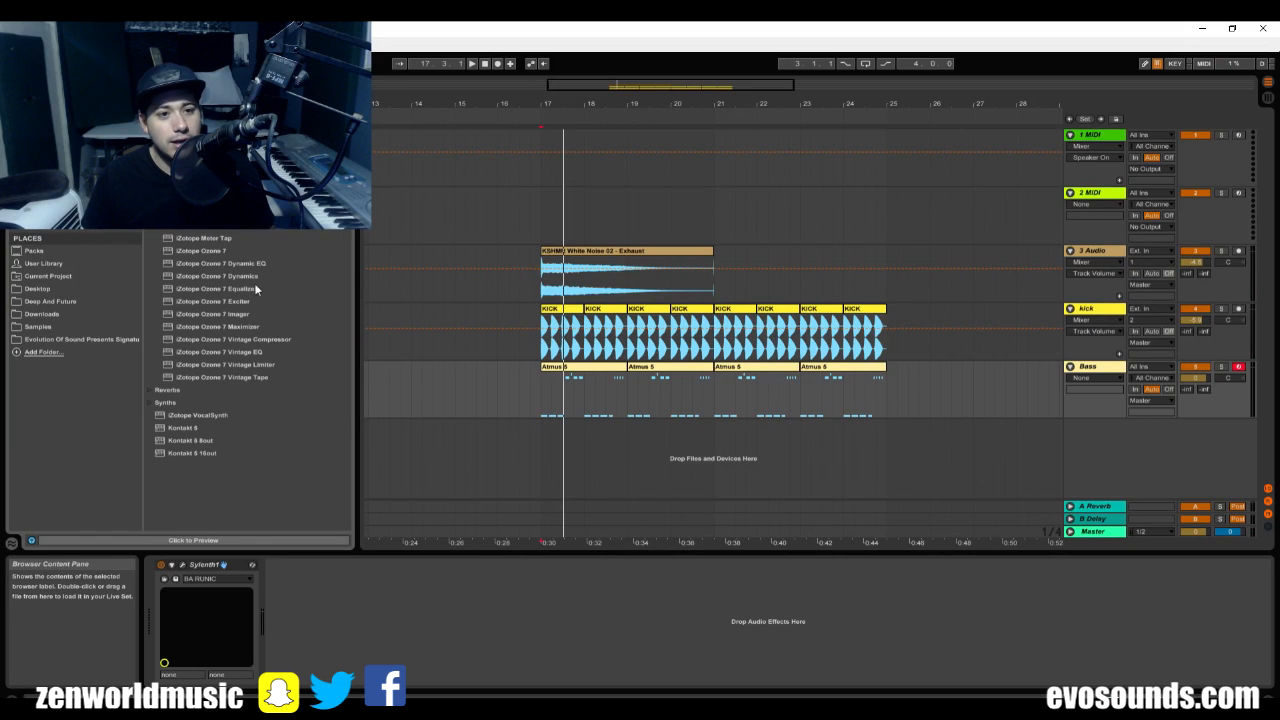
click(150, 150)
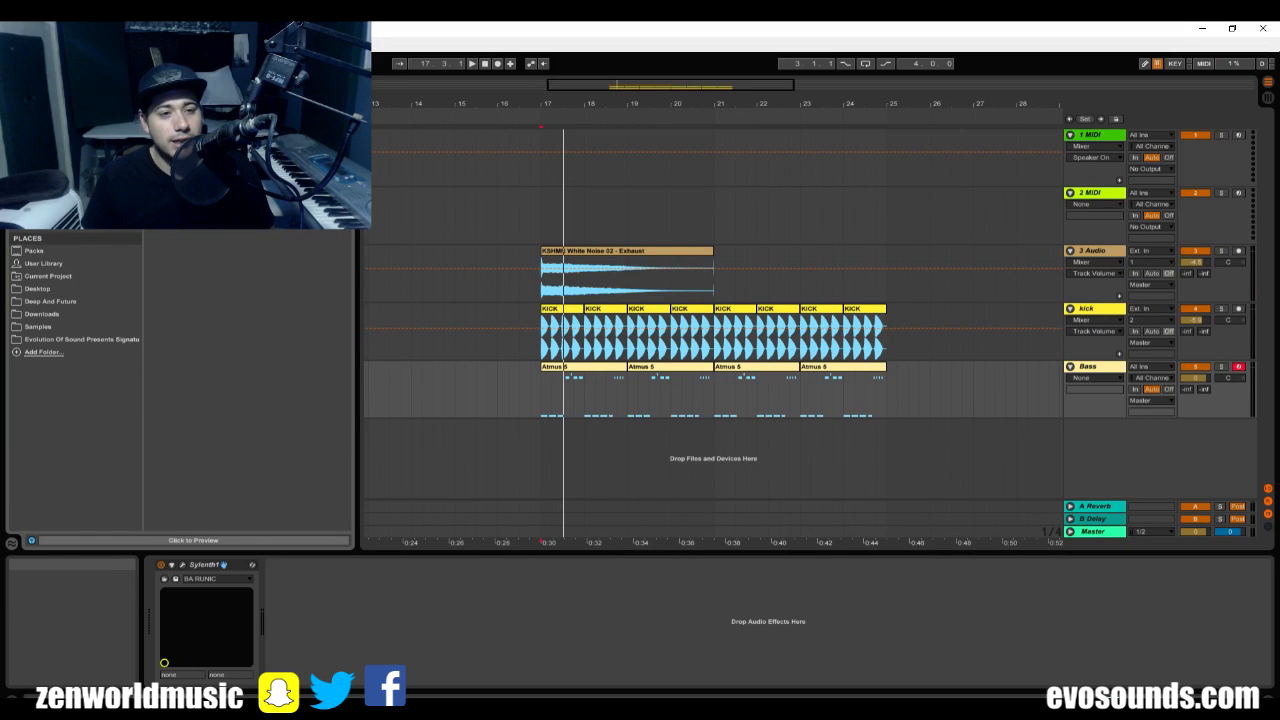
click(150, 150)
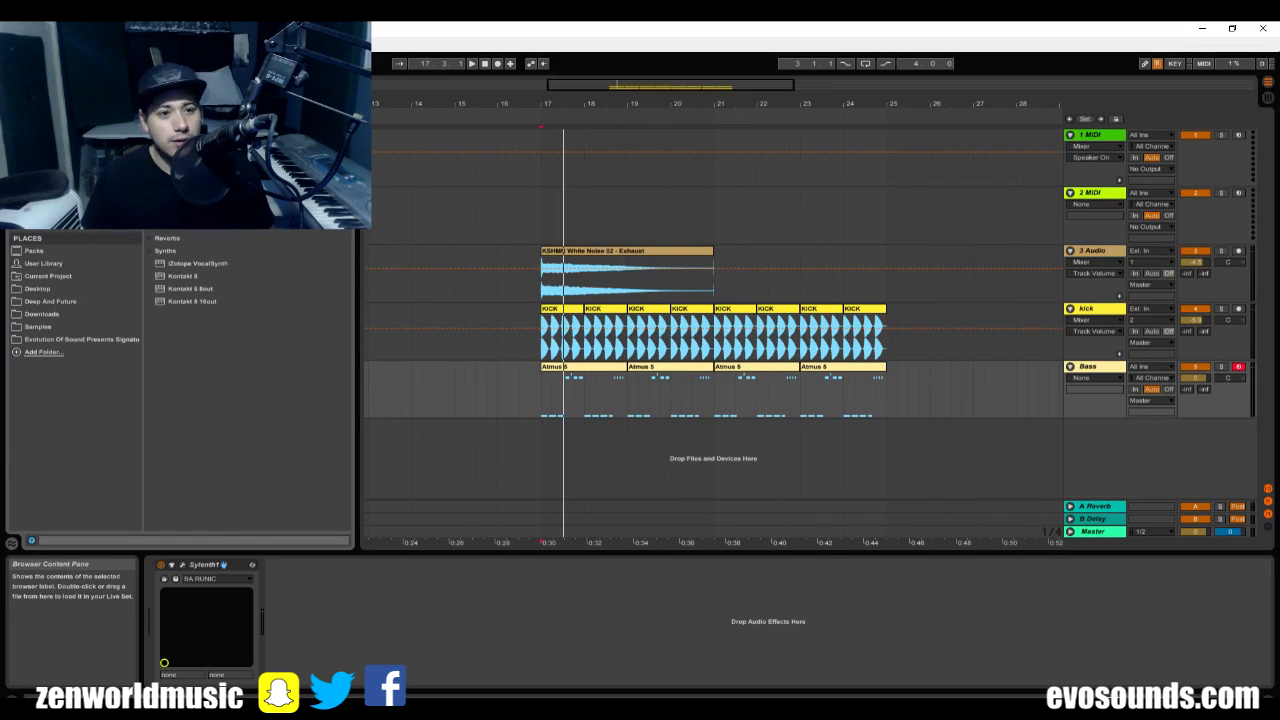
drag(195, 200, 446, 584)
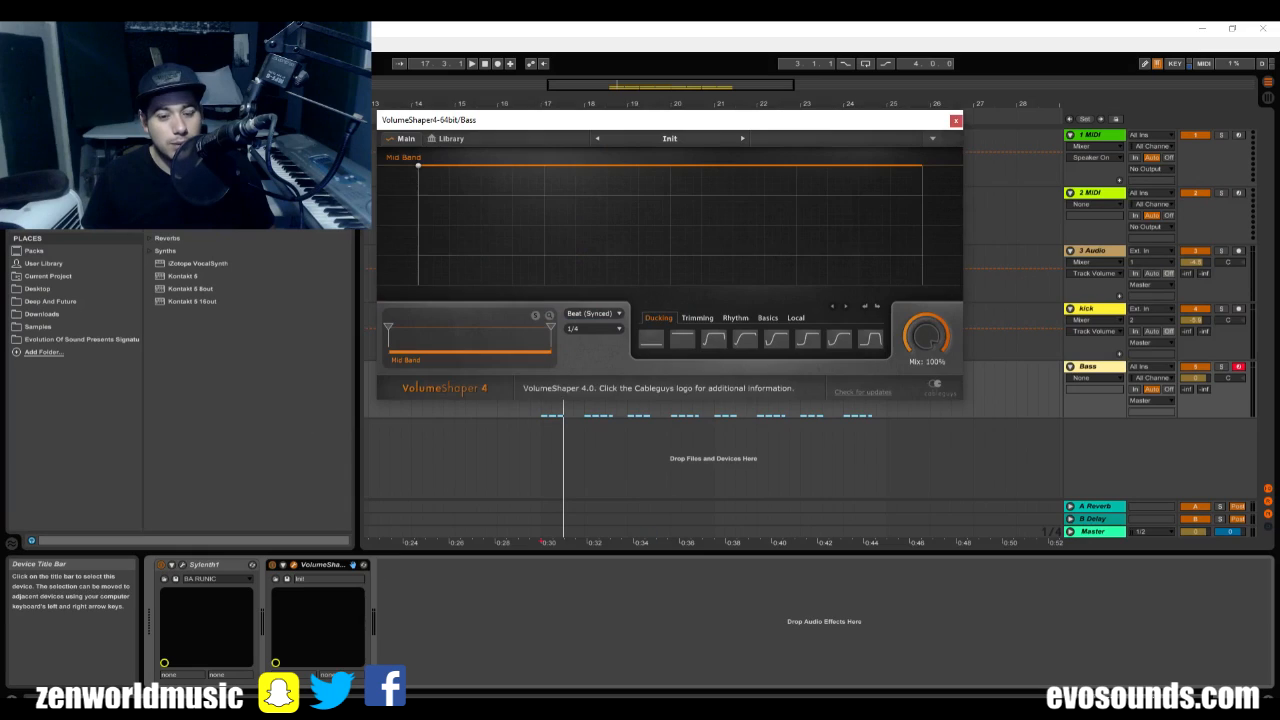
Audition VolumeShaper's Ducking curves on the bass, apply the fourth one, lower the Mix to 87% and close the plug-in window.
click(714, 340)
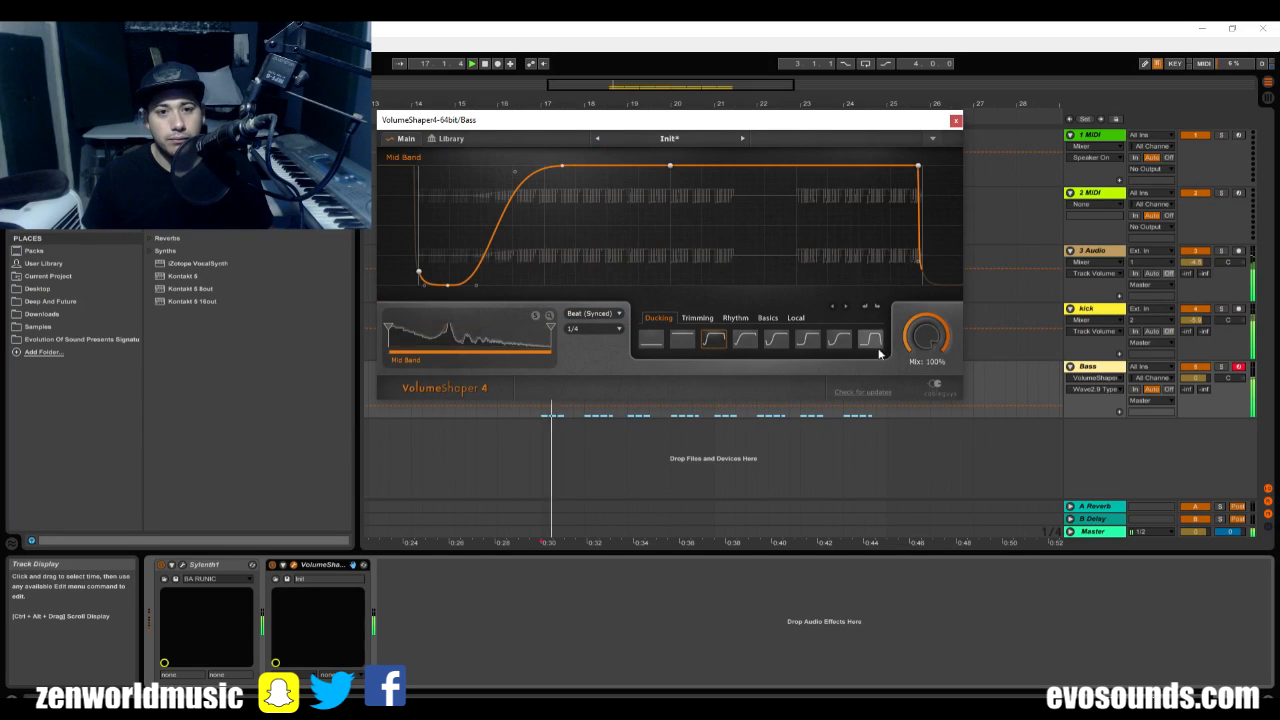
click(1221, 367)
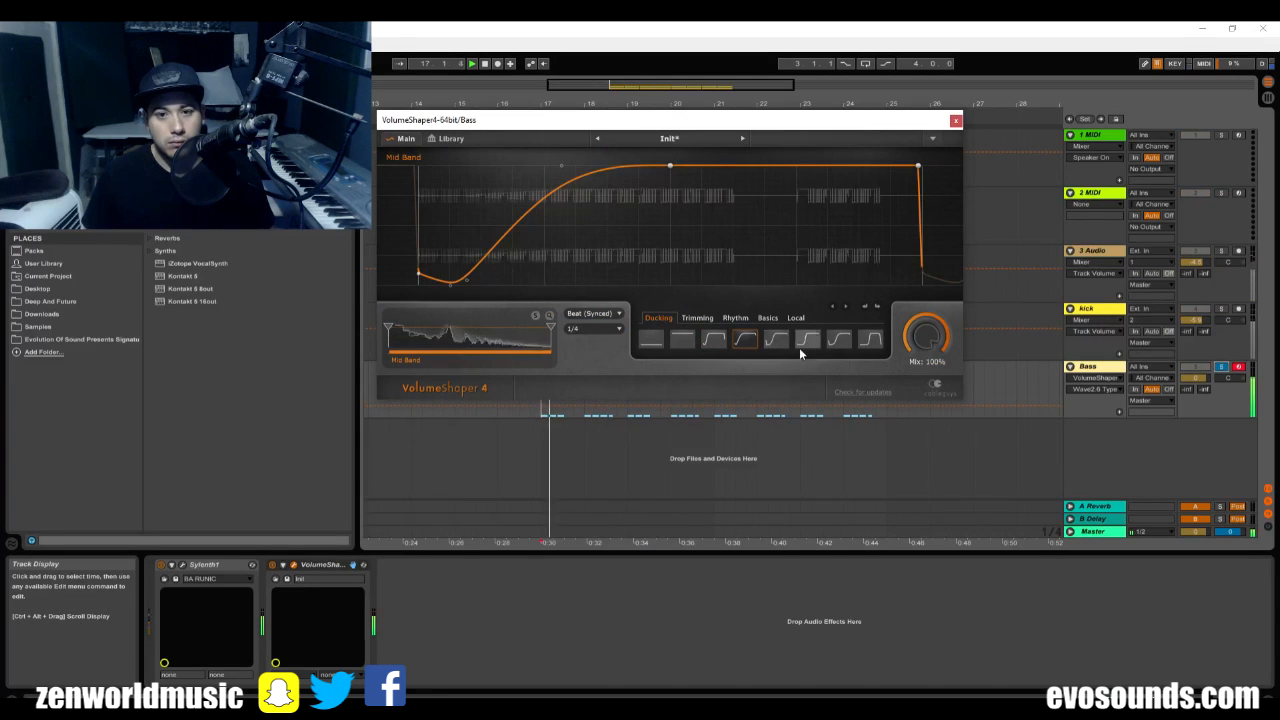
click(745, 340)
mouse_move(922, 343)
mouse_down()
mouse_move(922, 375)
mouse_move(922, 346)
mouse_up()
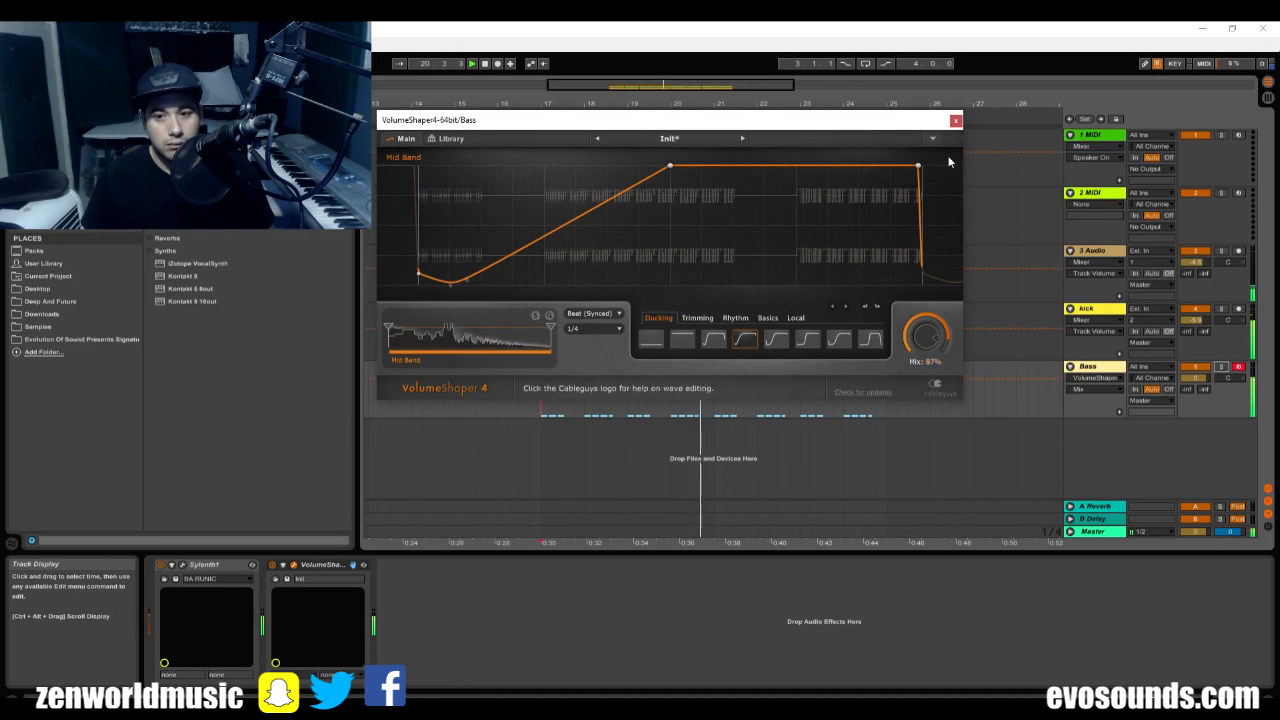
click(956, 120)
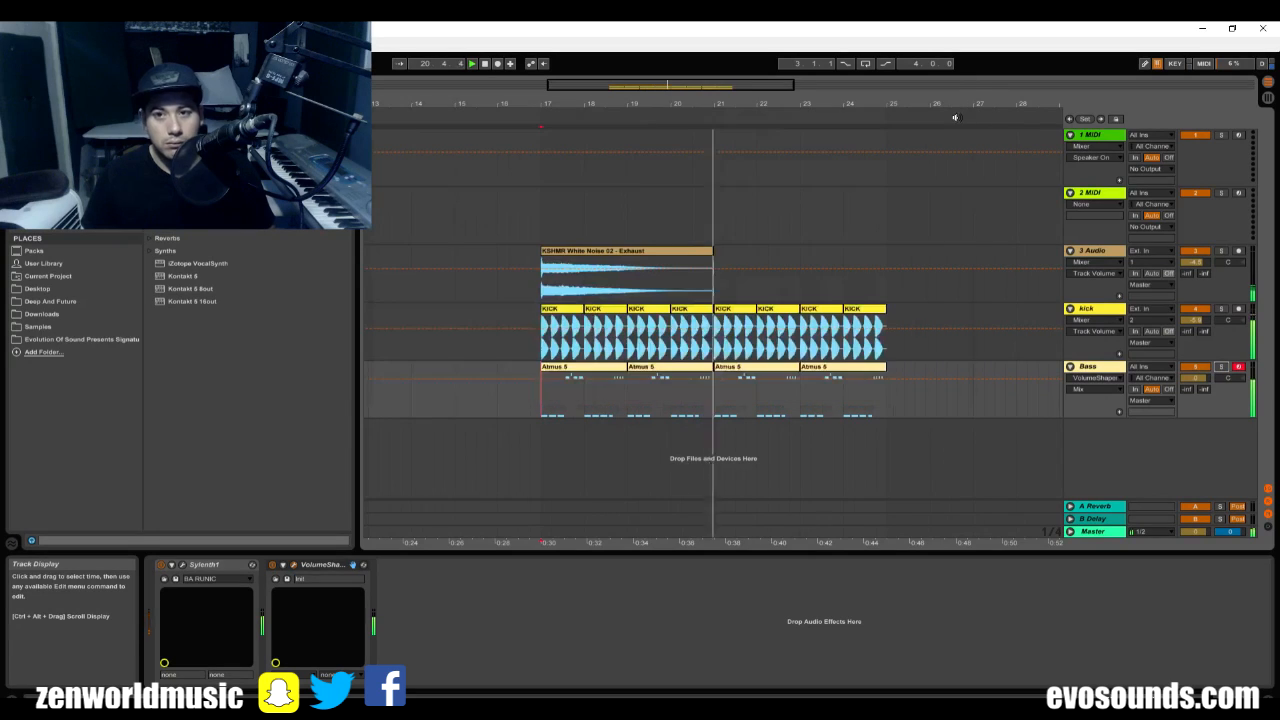
Restart playback from bar 17 to hear the ducked bass with the kick.
key(space)
click(541, 297)
click(1087, 369)
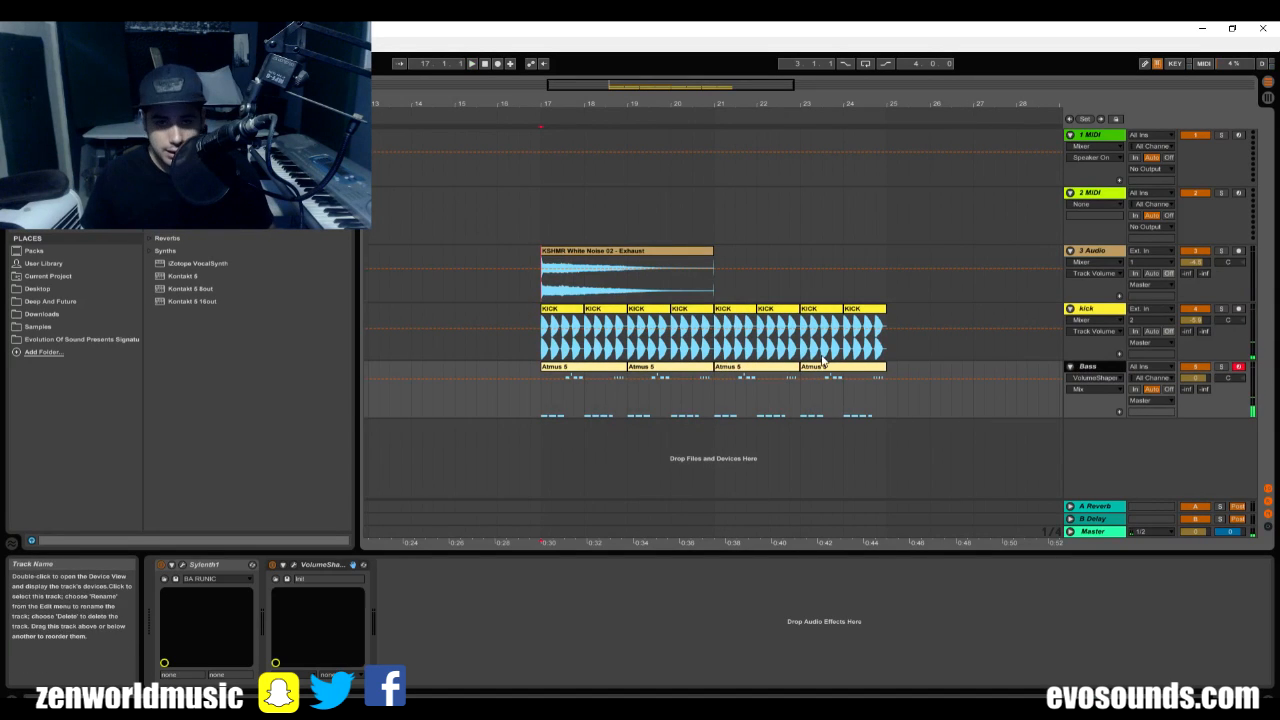
click(537, 290)
drag(640, 101, 666, 121)
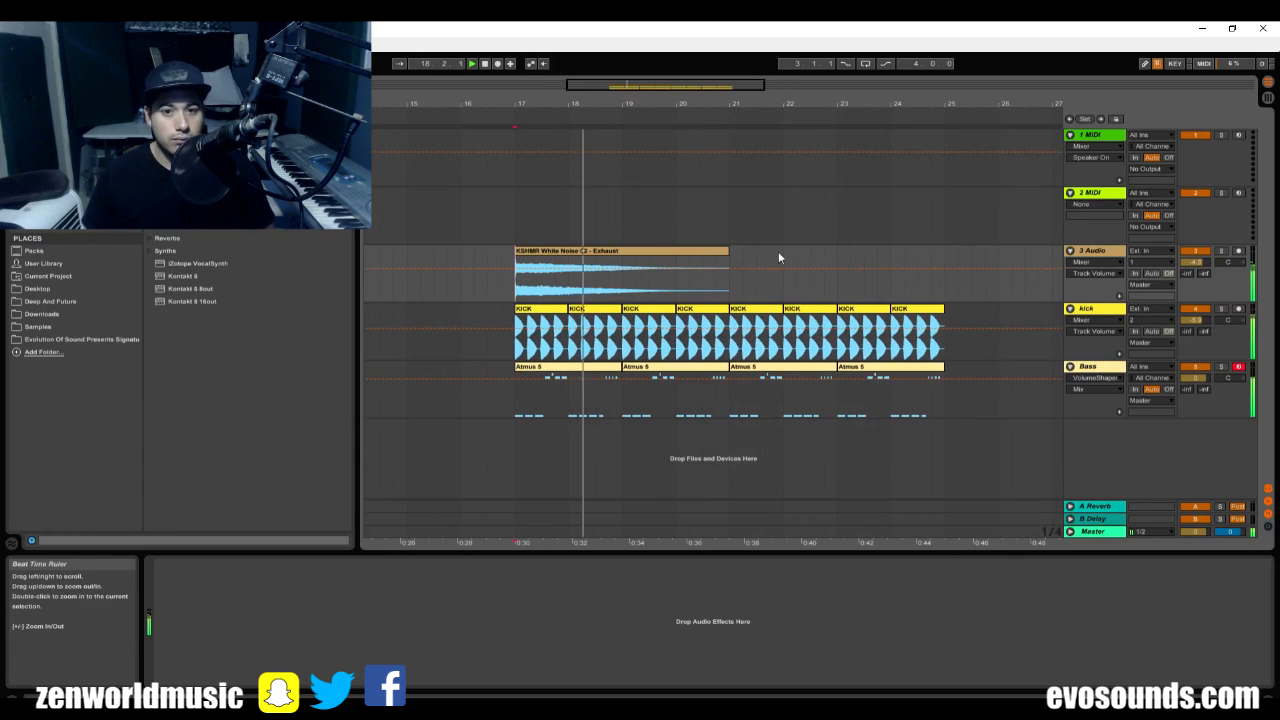
Open the Bass clip at bar 17 in the note editor and make the editor taller.
click(1103, 369)
double_click(612, 366)
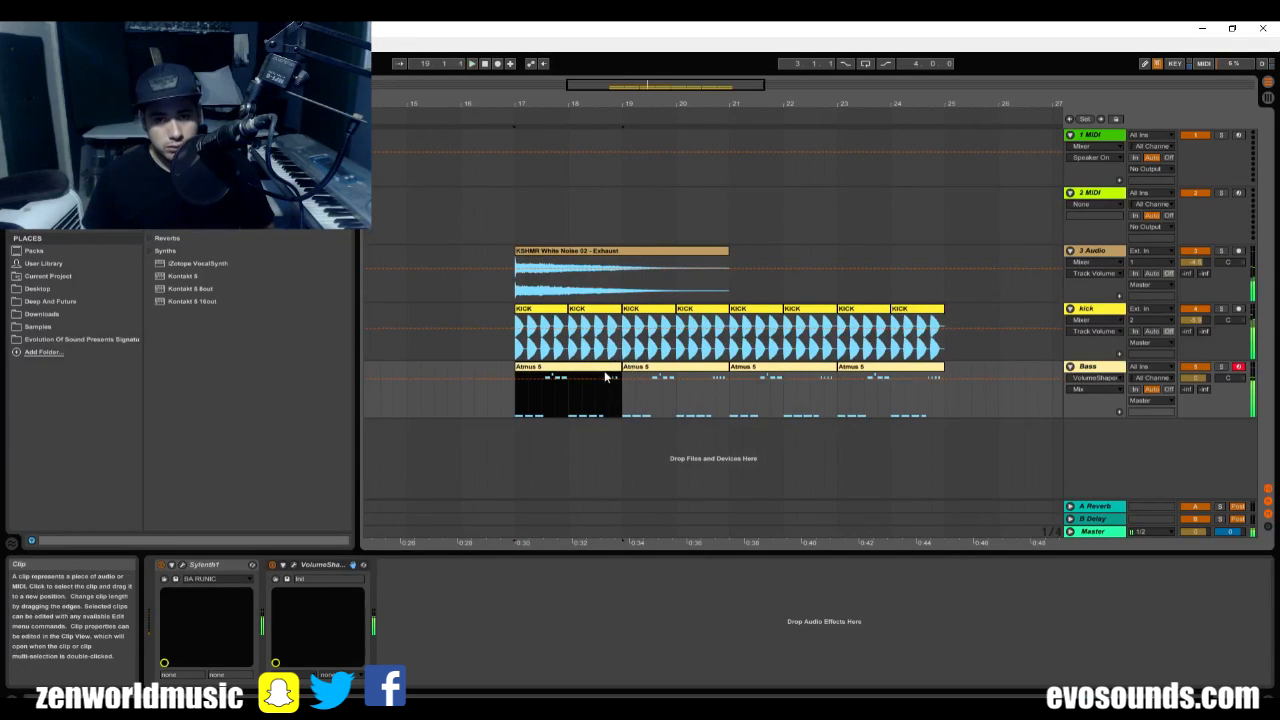
drag(764, 552, 764, 322)
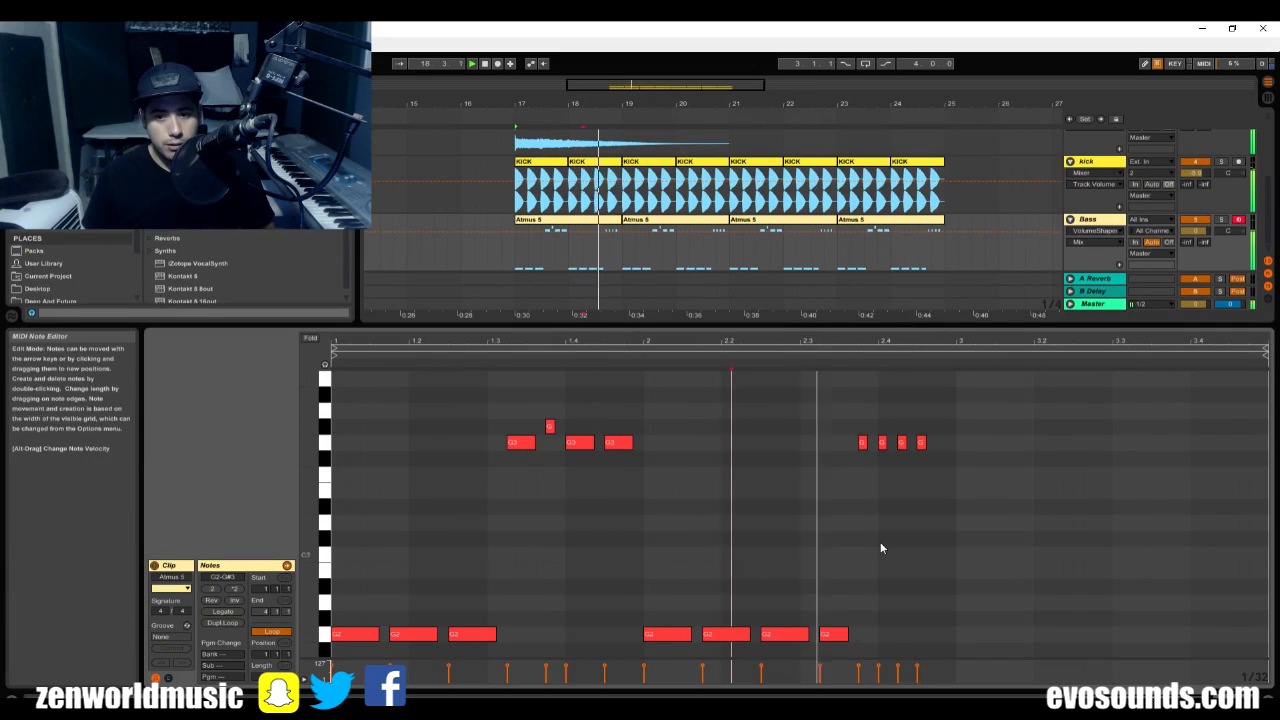
Duplicate bar 1's high notes toward the end of bar 2, then delete the copies along with the short notes there.
key(space)
drag(631, 473, 334, 410)
key(ctrl+d)
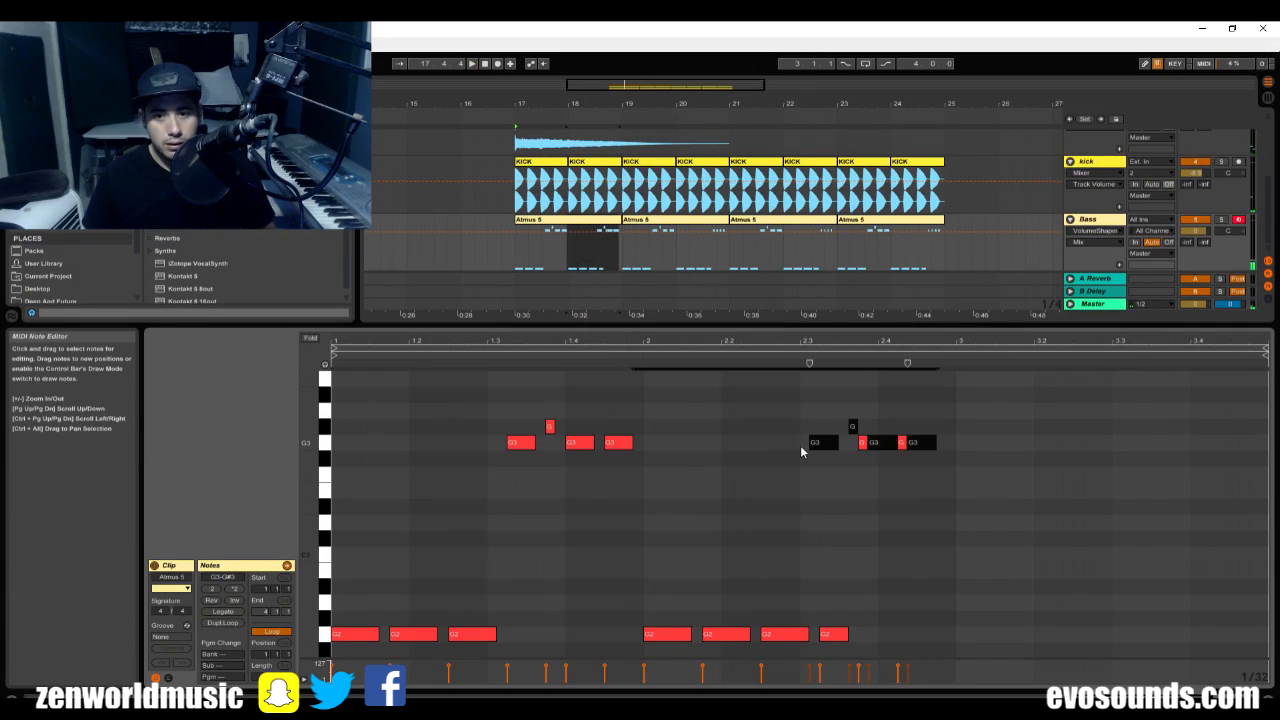
drag(823, 447, 862, 447)
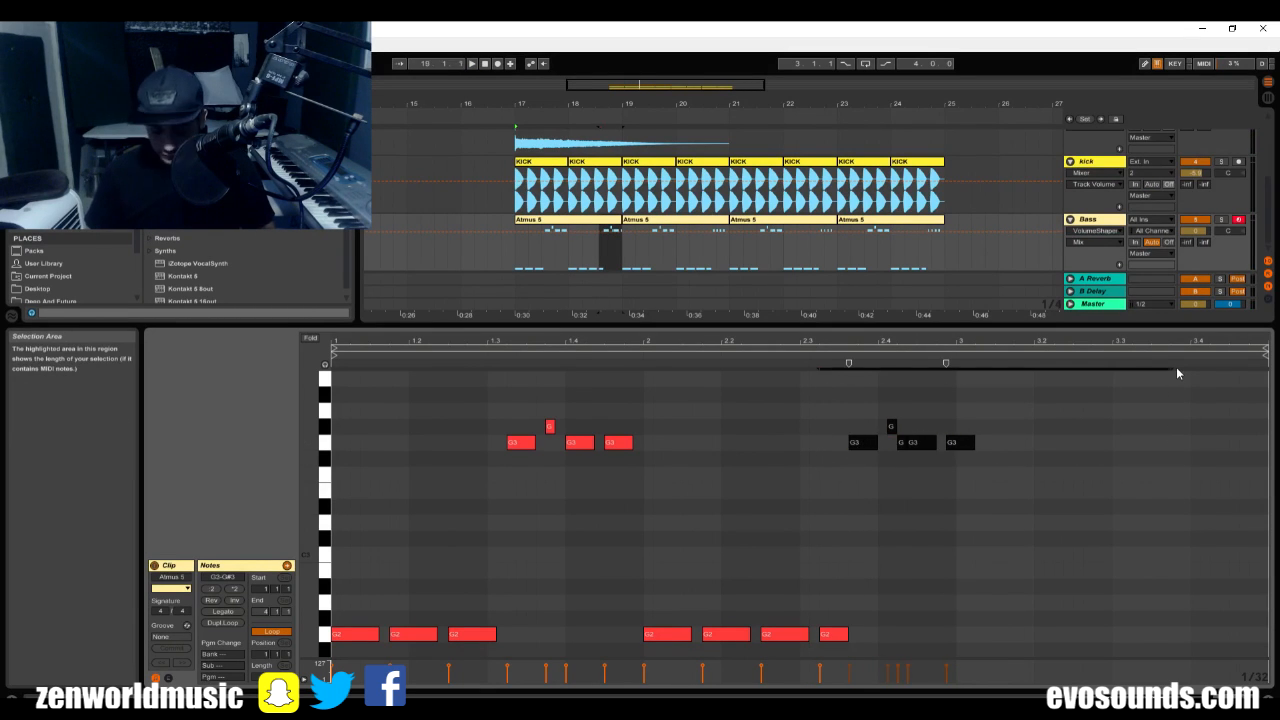
key(Delete)
Duplicate bar 1's high notes into the end of bar 2, delete the overlapping last G2 note and play the pattern.
drag(643, 485, 4, 233)
key(ctrl+d)
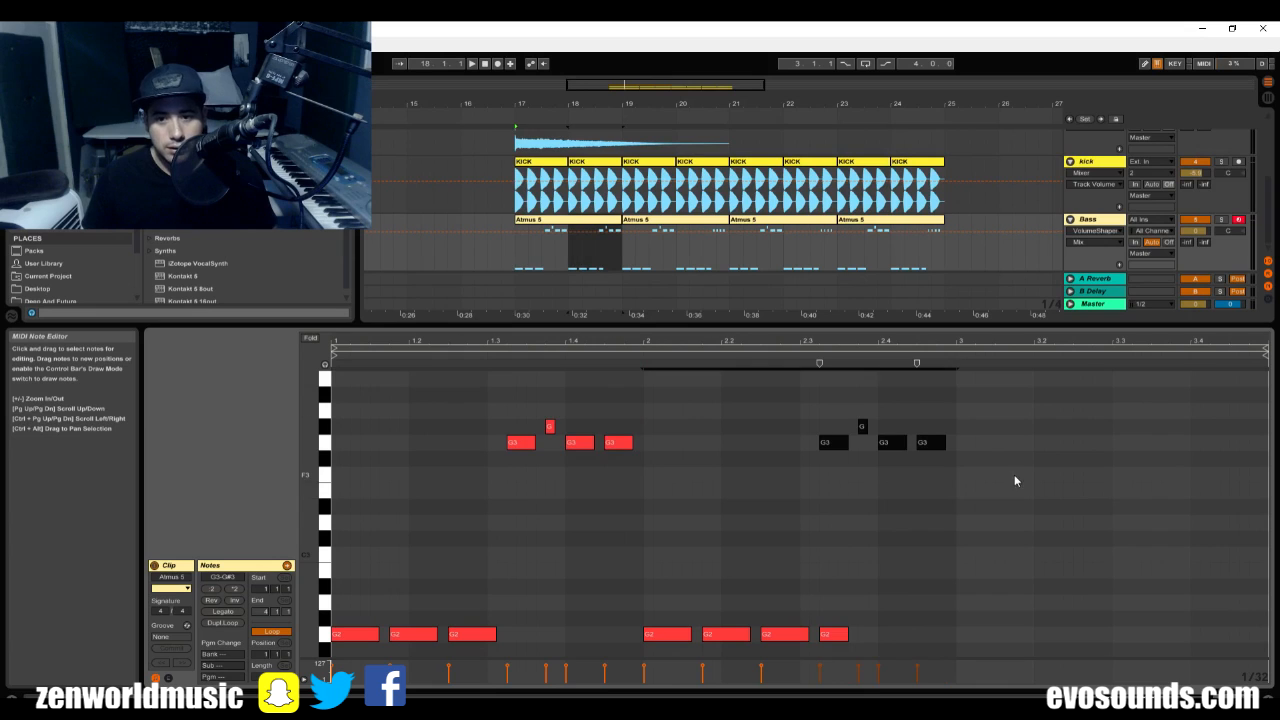
click(835, 634)
key(Delete)
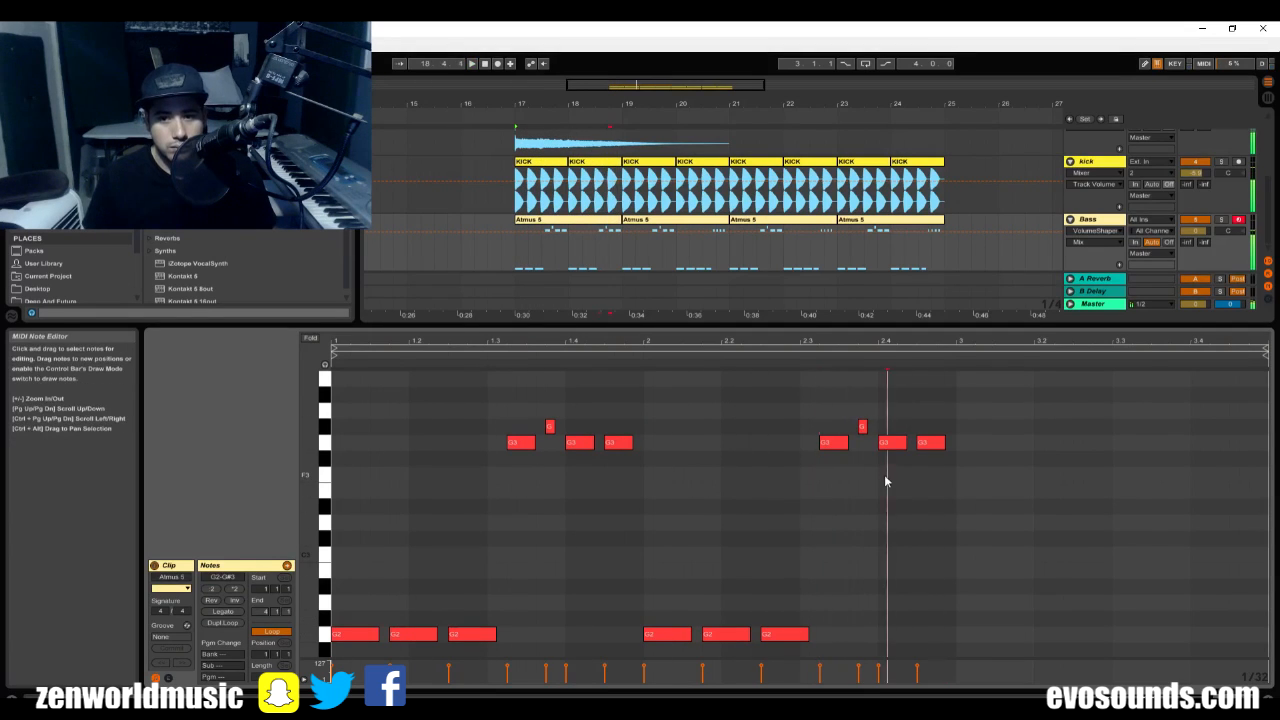
key(space)
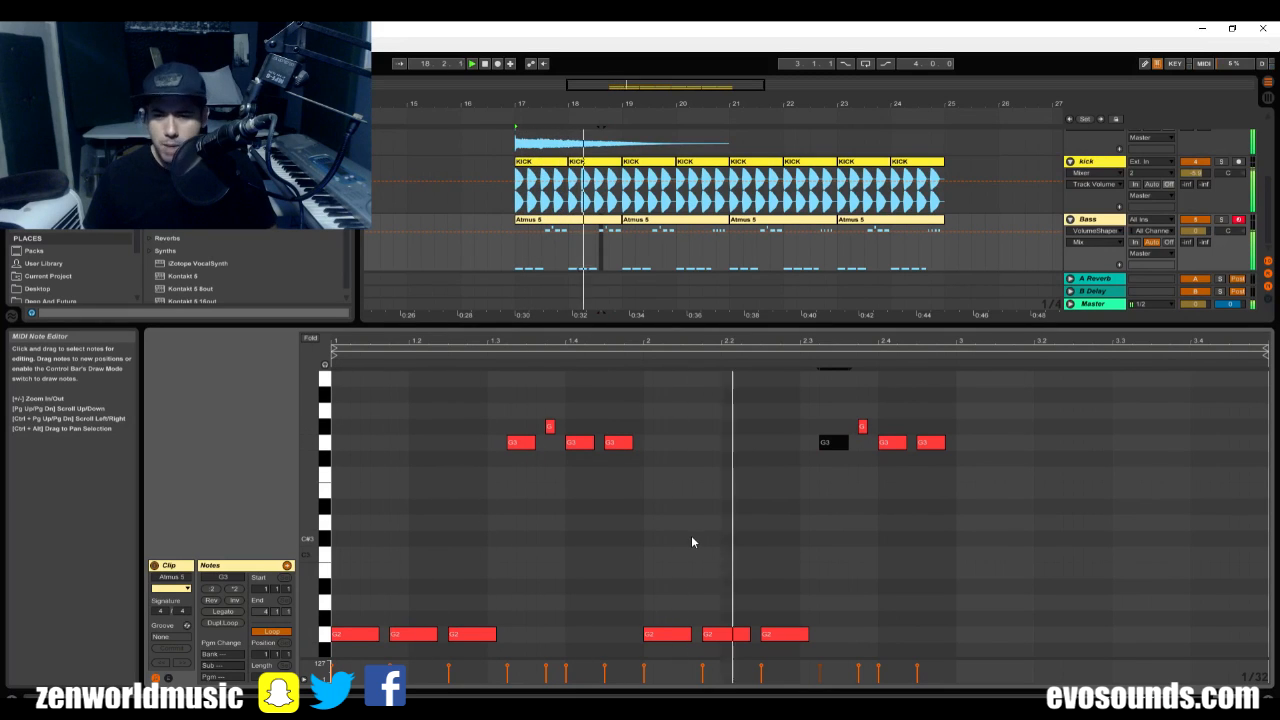
key(space)
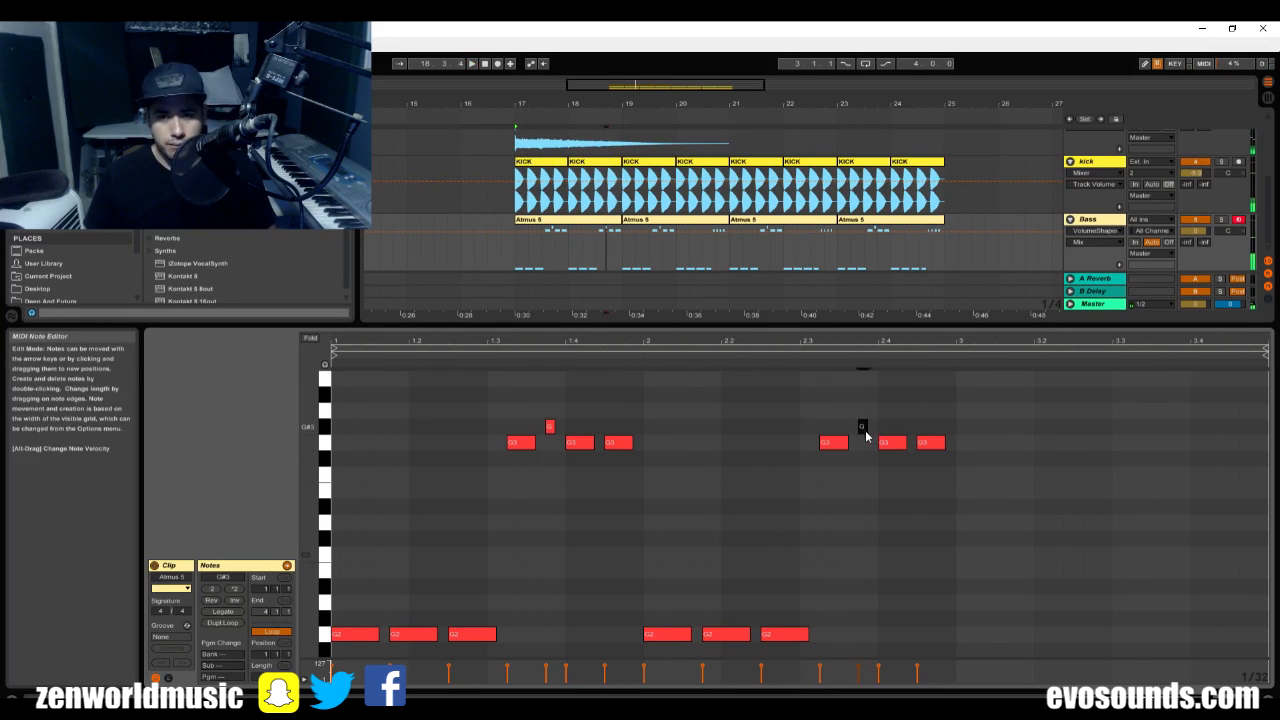
Try lowering the last two notes of bar 2 to D#3 and C3, and play the clip.
click(890, 443)
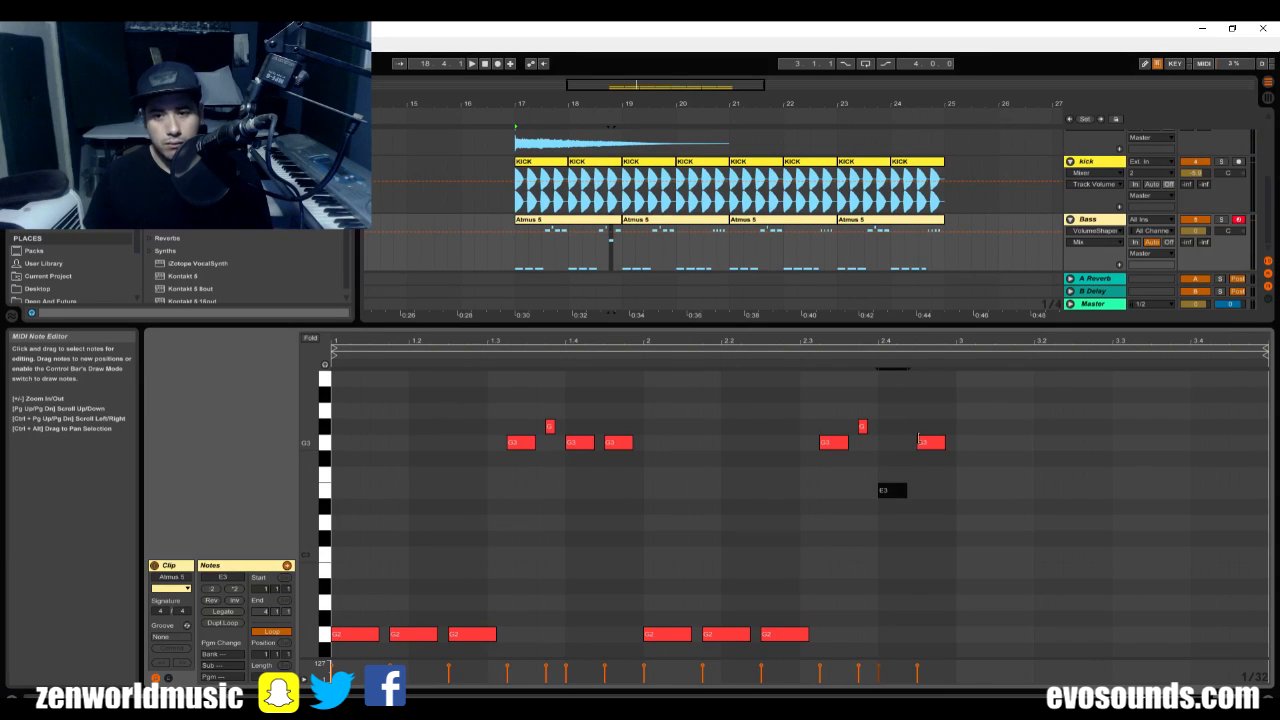
key(Down)
key(Down)
key(Down)
key(Down)
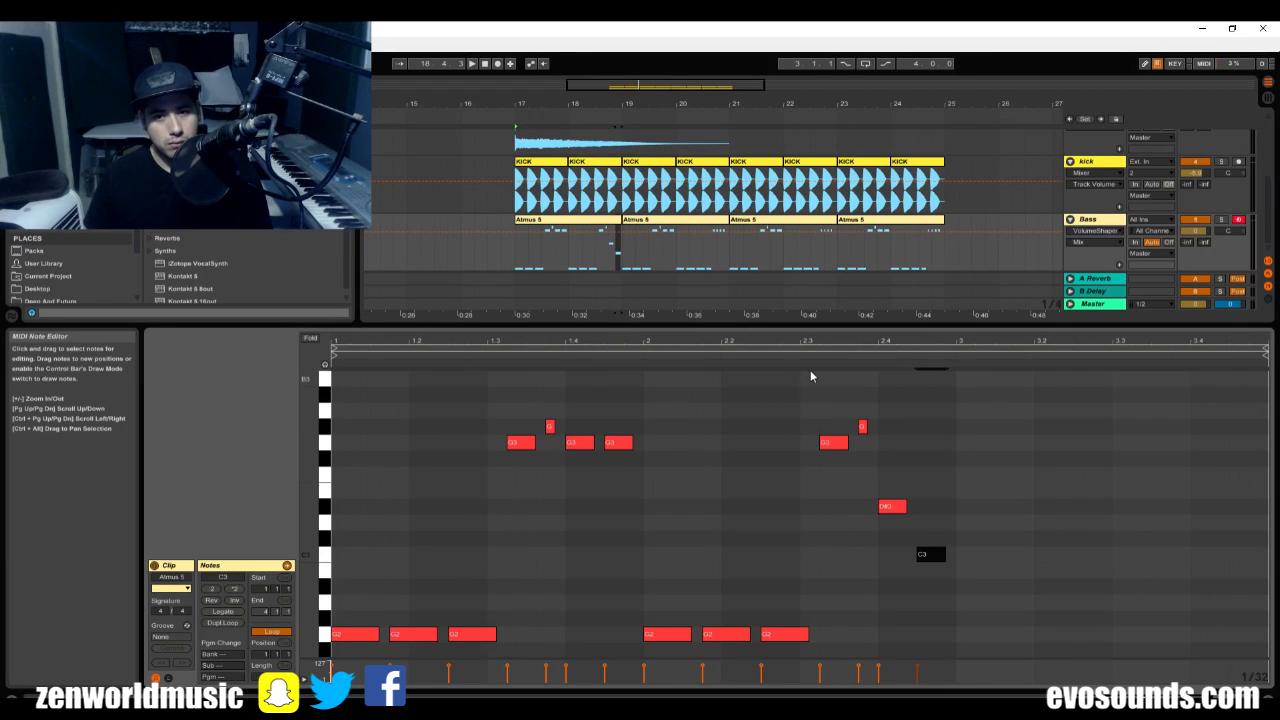
key(space)
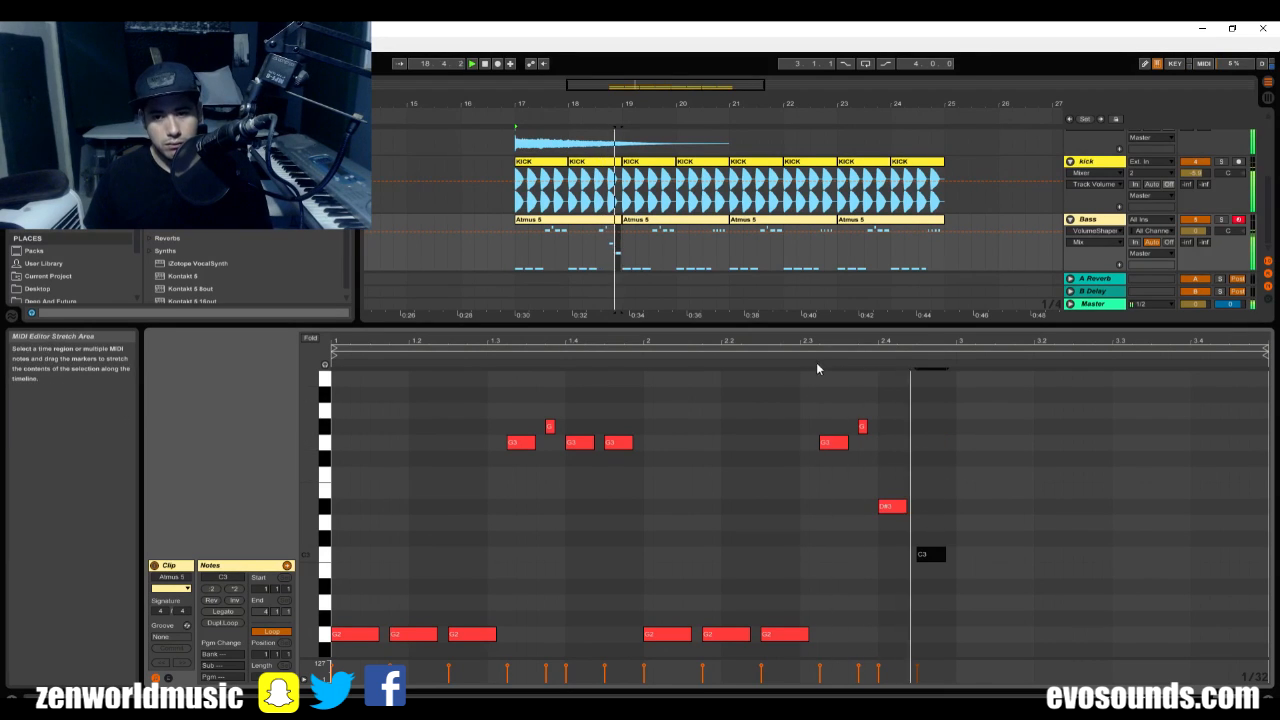
click(603, 220)
key(space)
key(space)
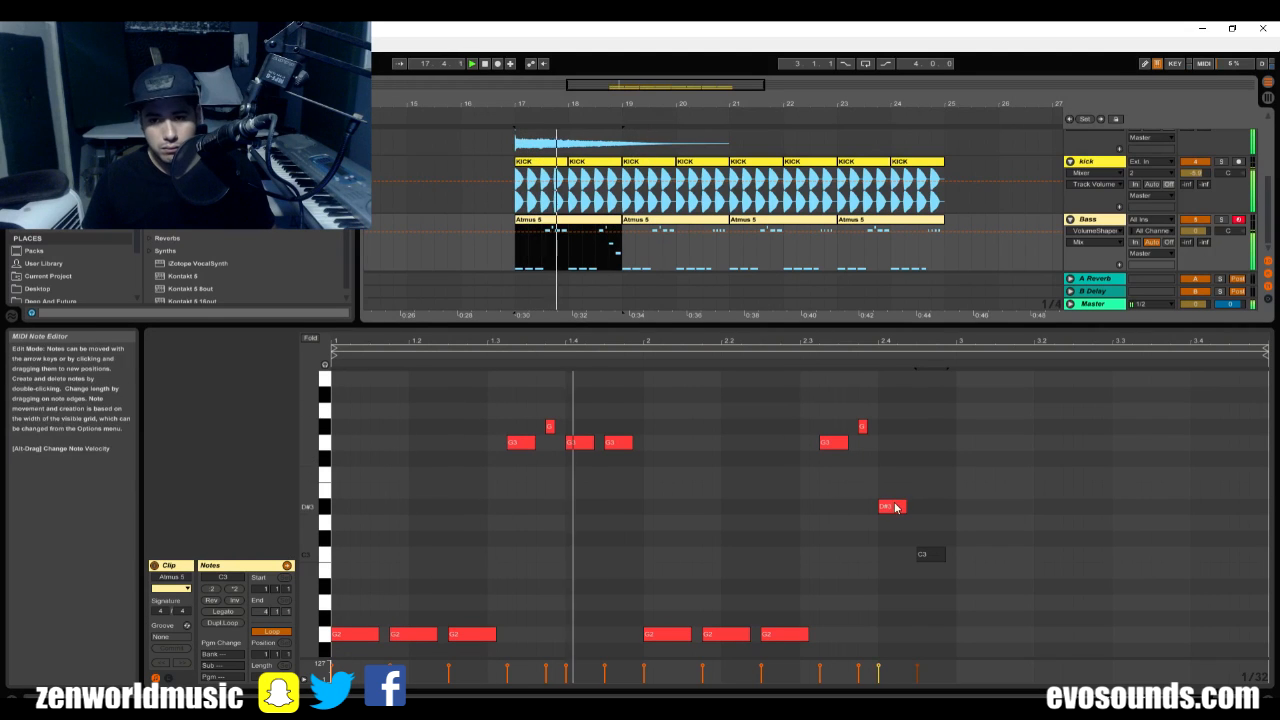
Try the last two notes at A3, set bar 2's last four notes to G#3, G3, G3 and G3, and repeat the clip up to bar 25.
drag(894, 506, 897, 414)
drag(934, 553, 932, 411)
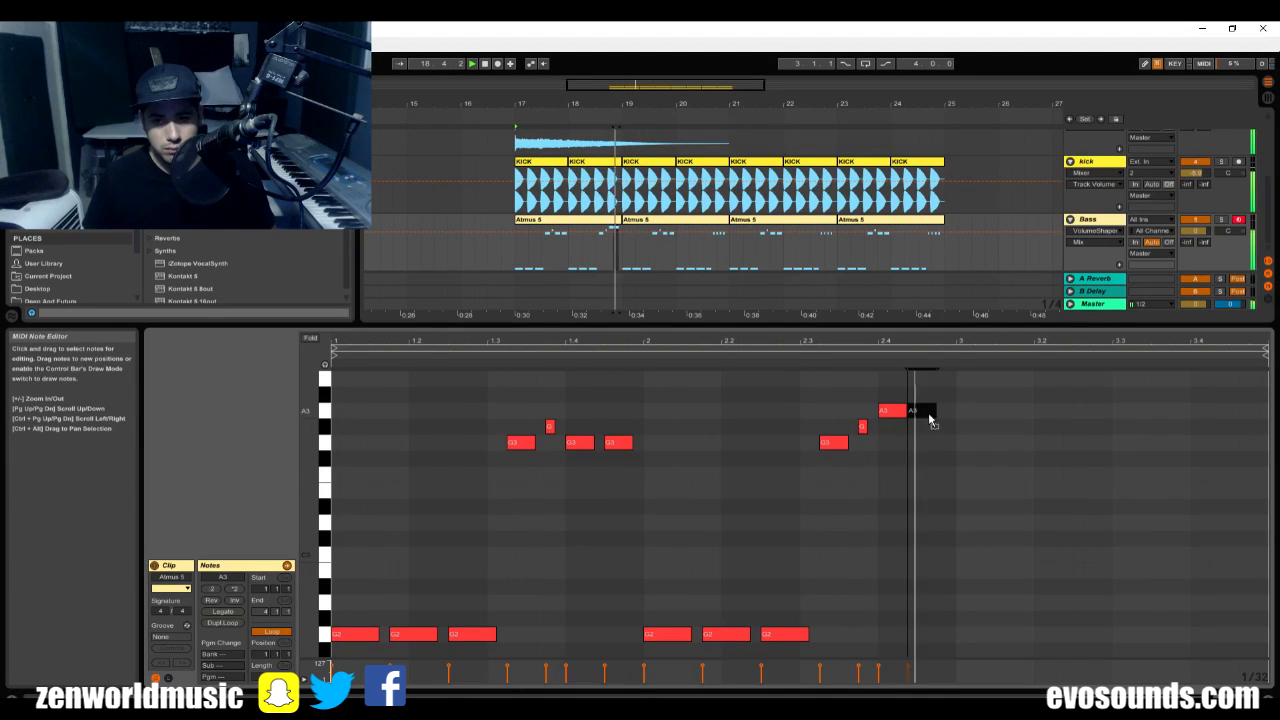
scroll(850, 460, up, 2)
drag(845, 474, 900, 467)
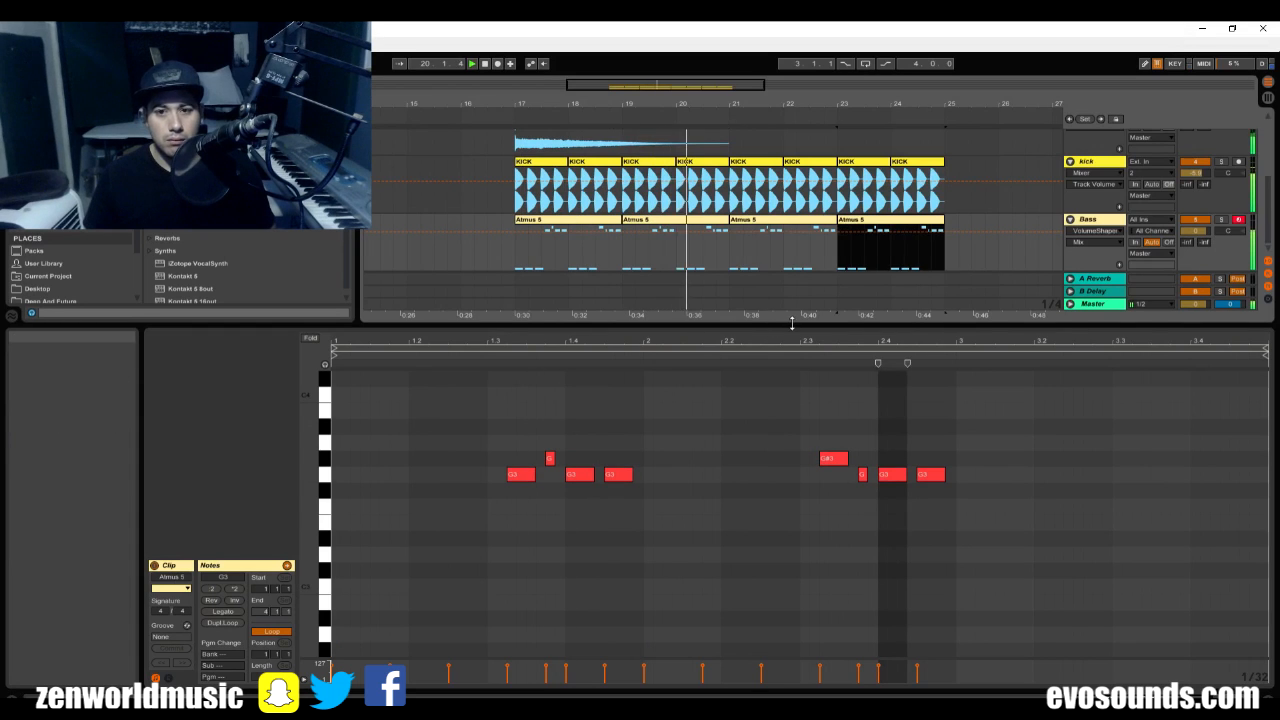
Hide the clip's note editor and show the Bass track's devices.
drag(791, 325, 793, 650)
click(718, 373)
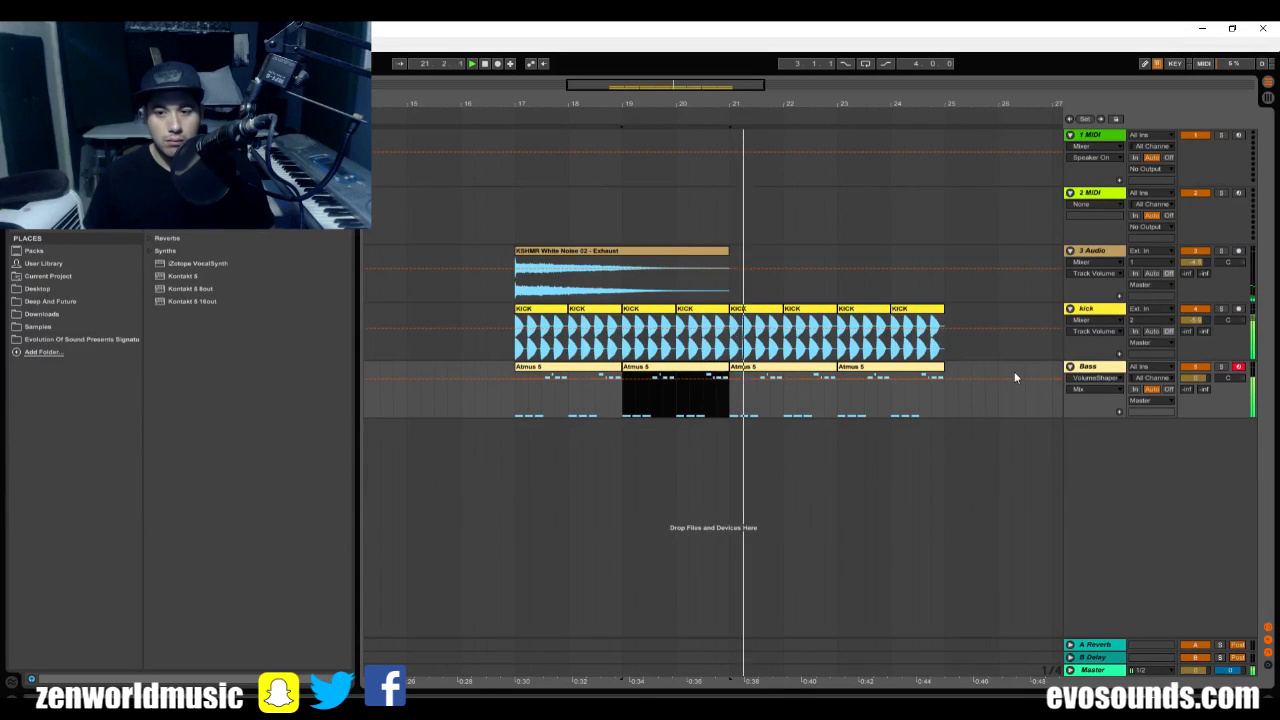
click(1105, 372)
double_click(1107, 367)
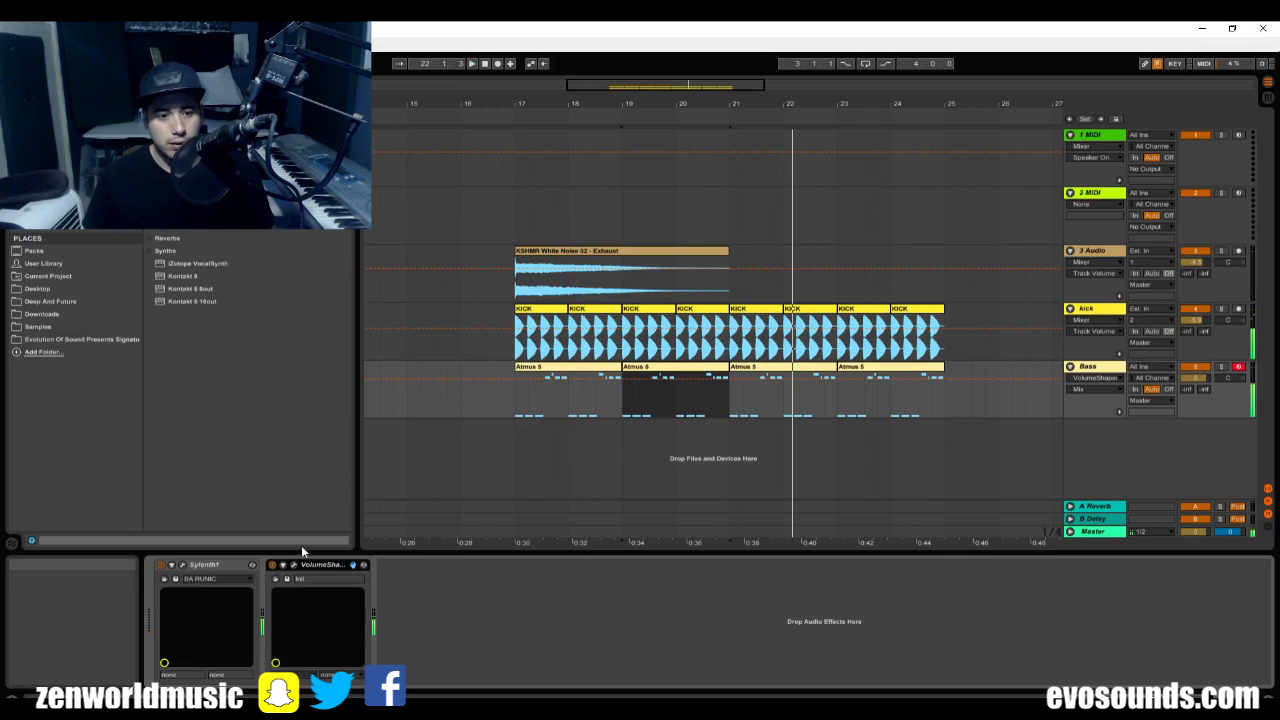
Search the audio effects and insert OTT between Sylenth1 and VolumeShaper on the Bass track.
click(50, 150)
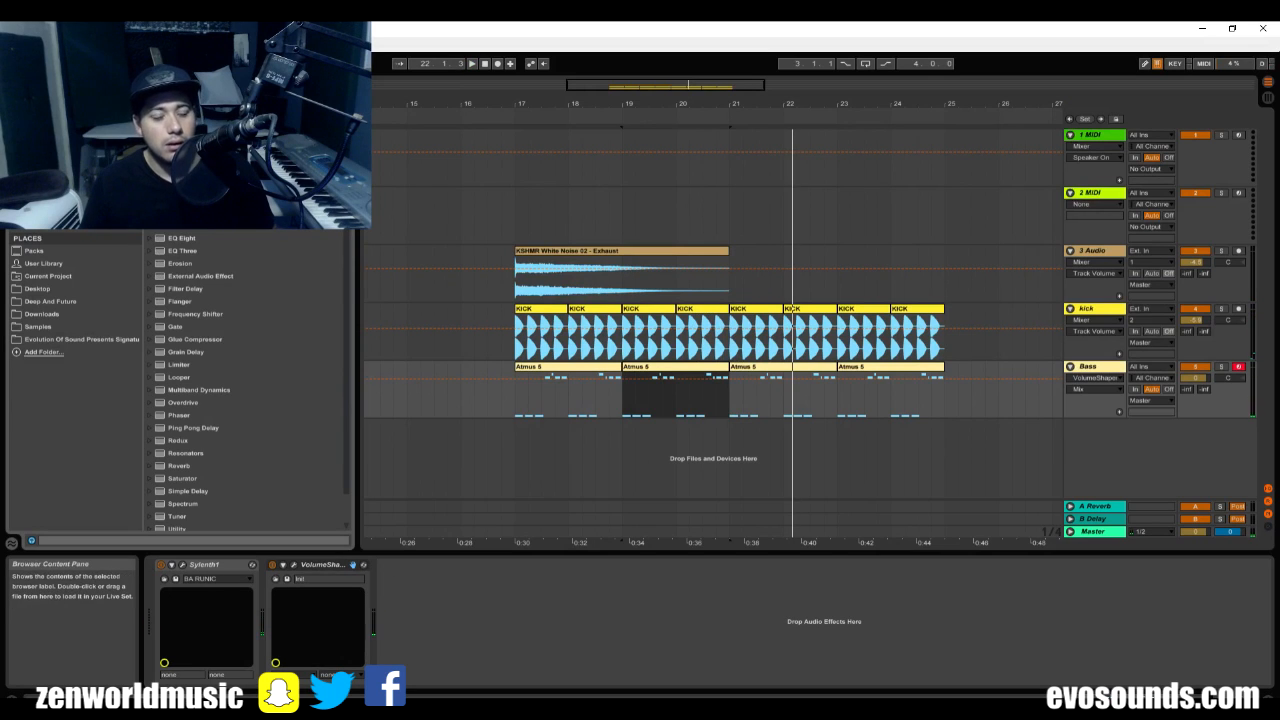
text(eq)
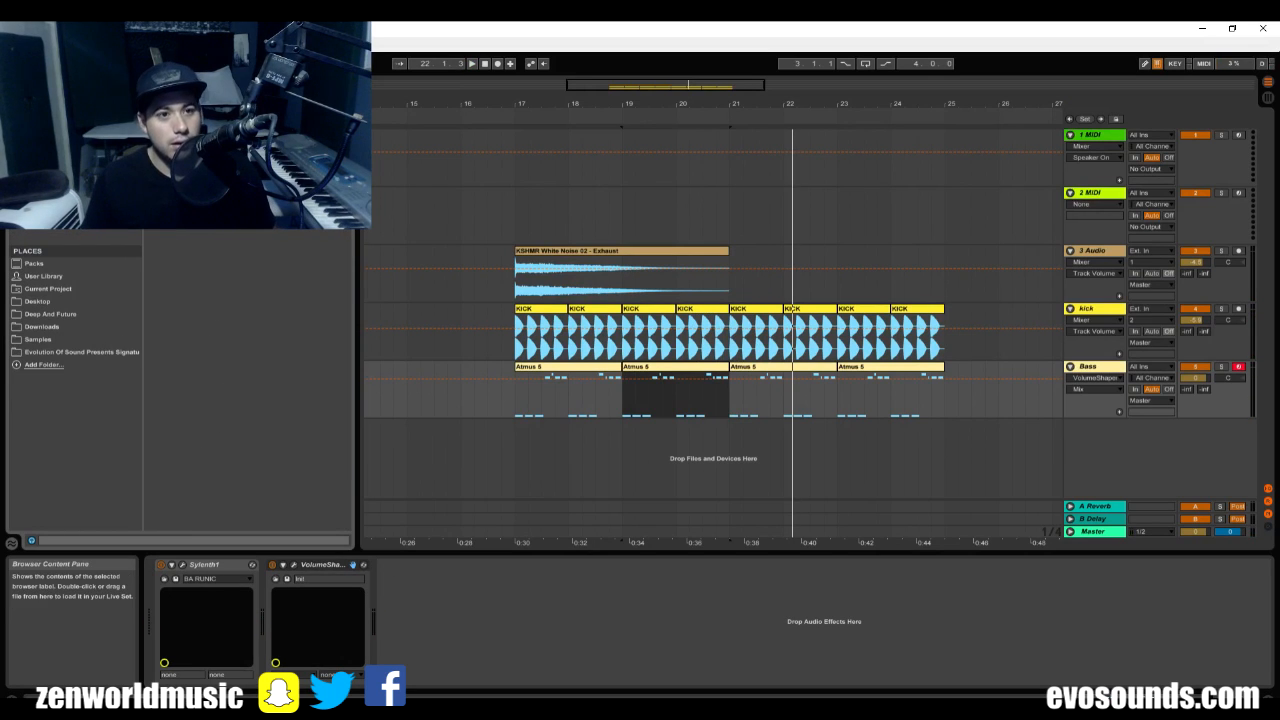
drag(190, 125, 265, 592)
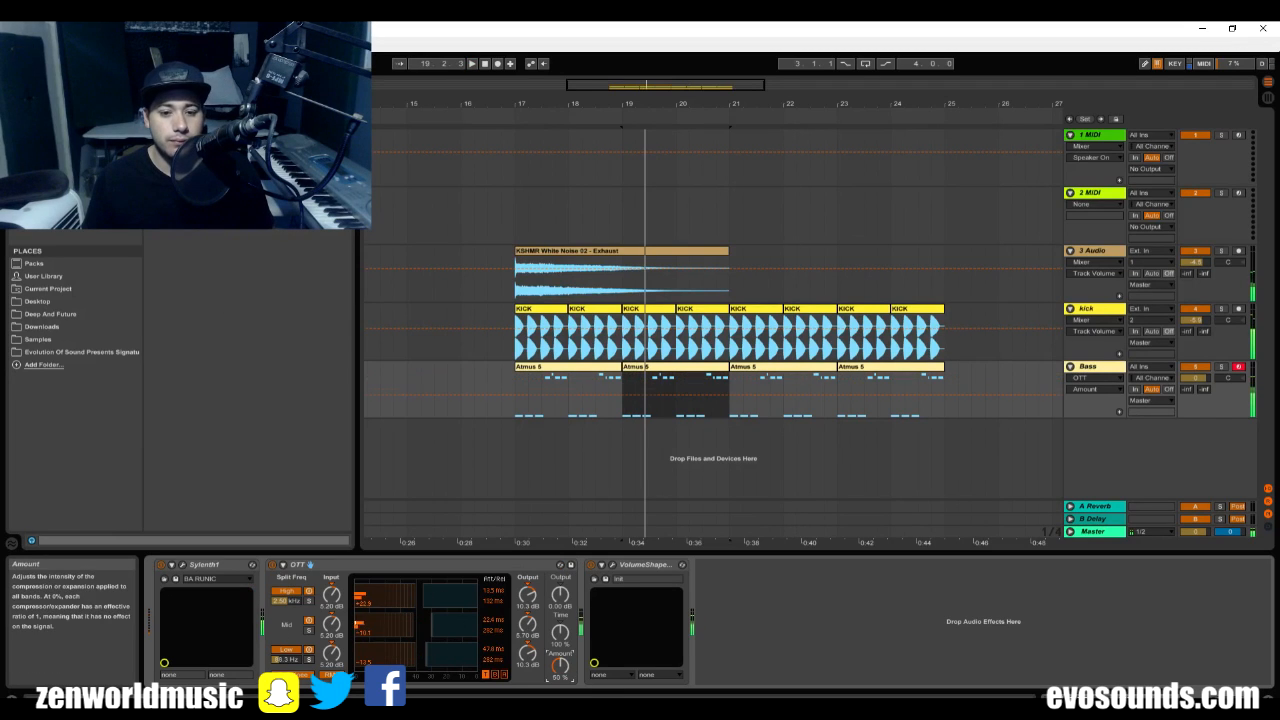
Play the arrangement to compare the bass with OTT switched off and on, and unfold OTT's sidechain section.
key(space)
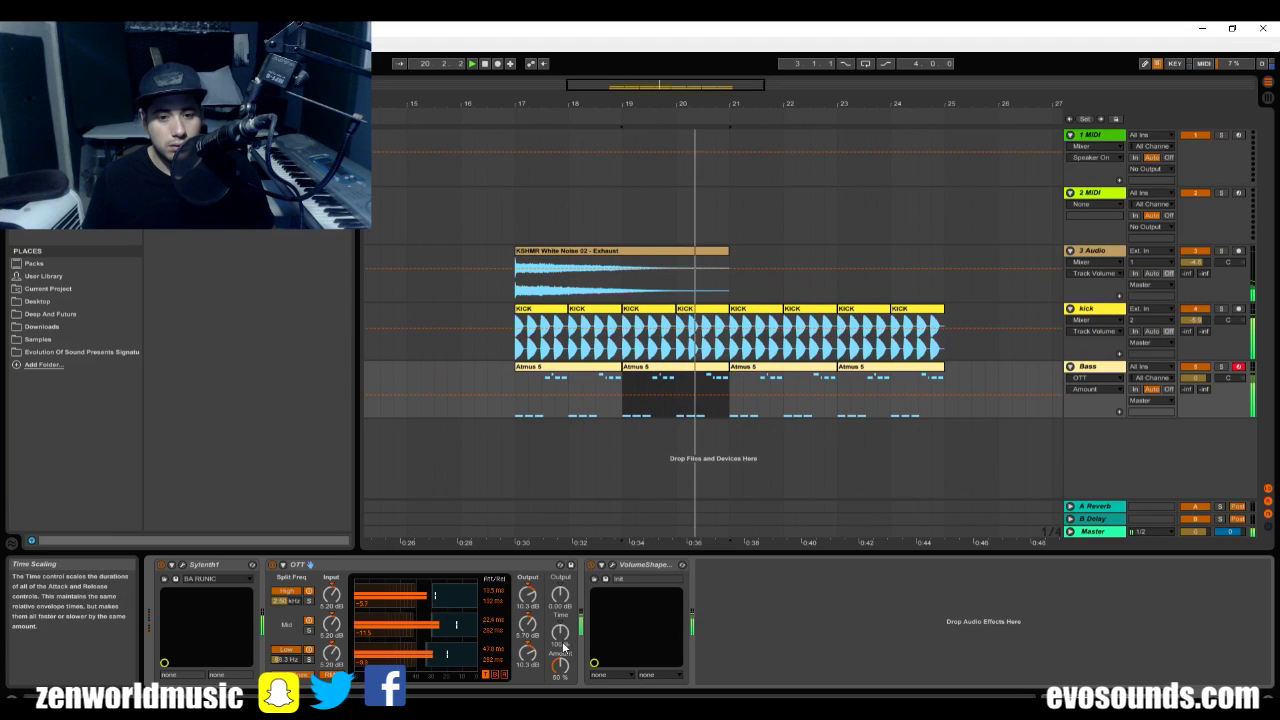
click(273, 577)
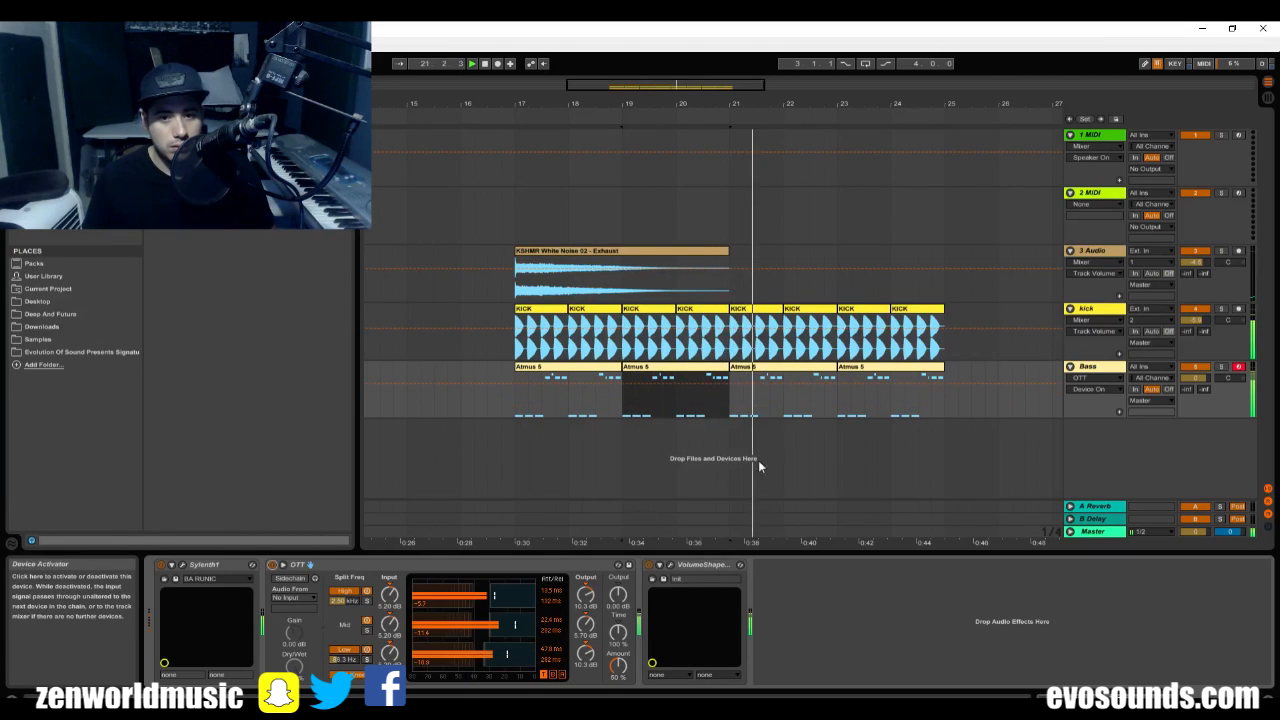
Duplicate the Bass track with its clips and devices, and rename the copy SUB.
click(1088, 368)
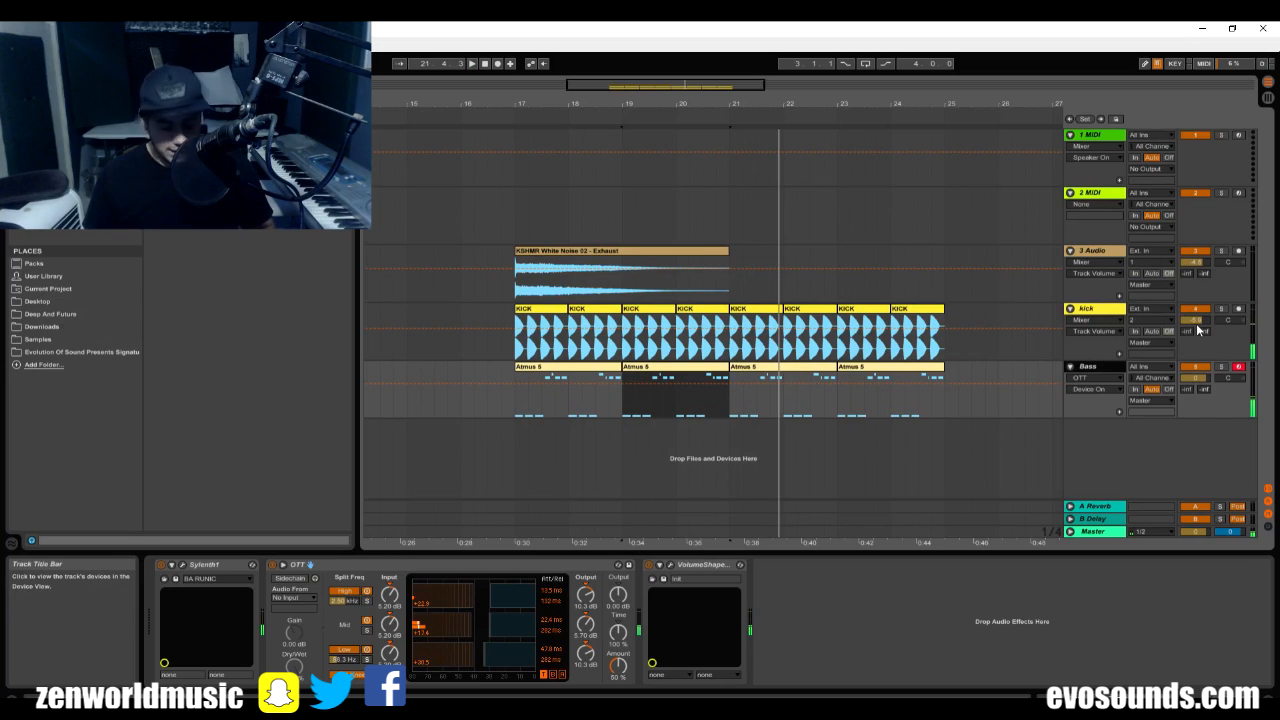
key(ctrl+d)
key(ctrl+r)
text(SUB)
key(Return)
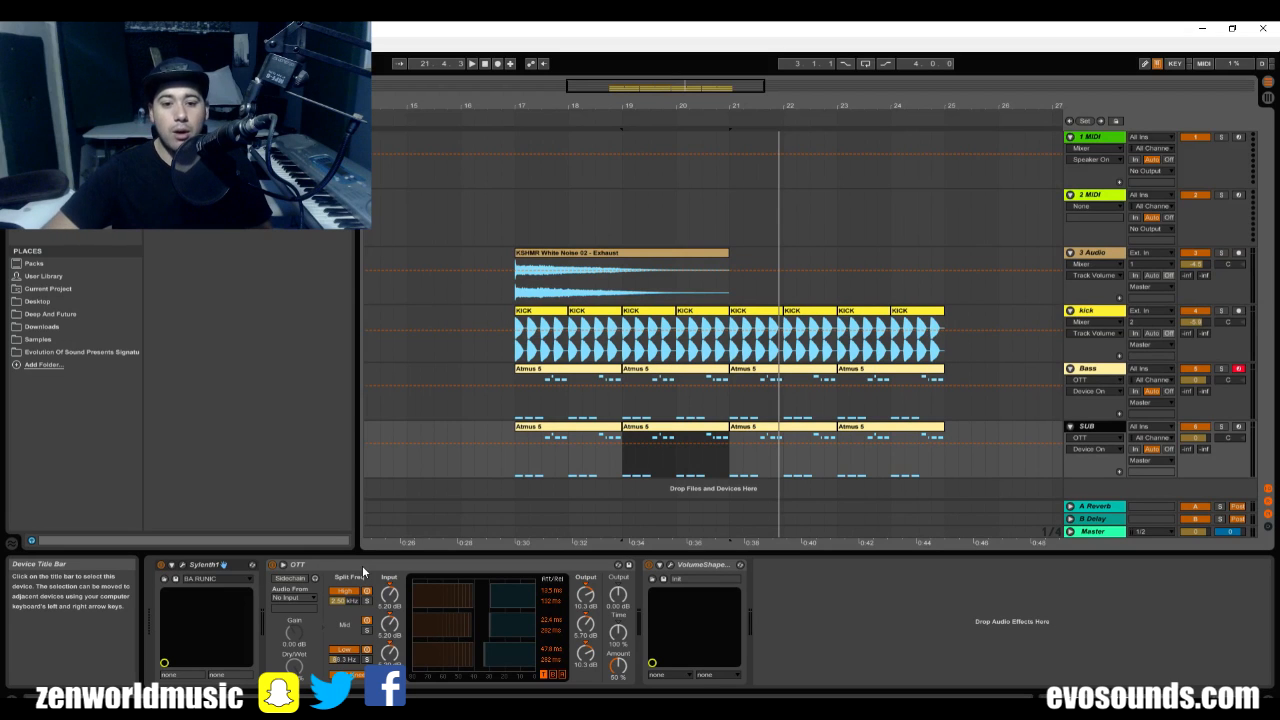
Play the arrangement briefly and remove OTT from the SUB track's device chain.
key(space)
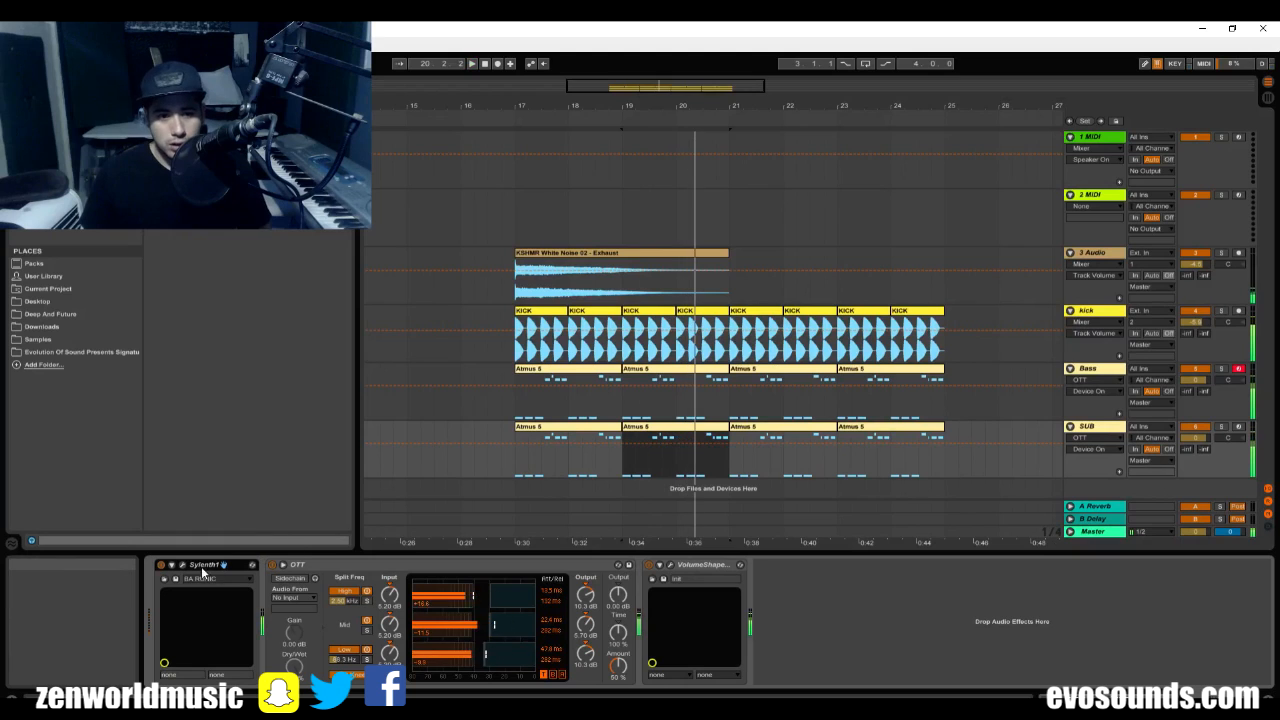
click(413, 560)
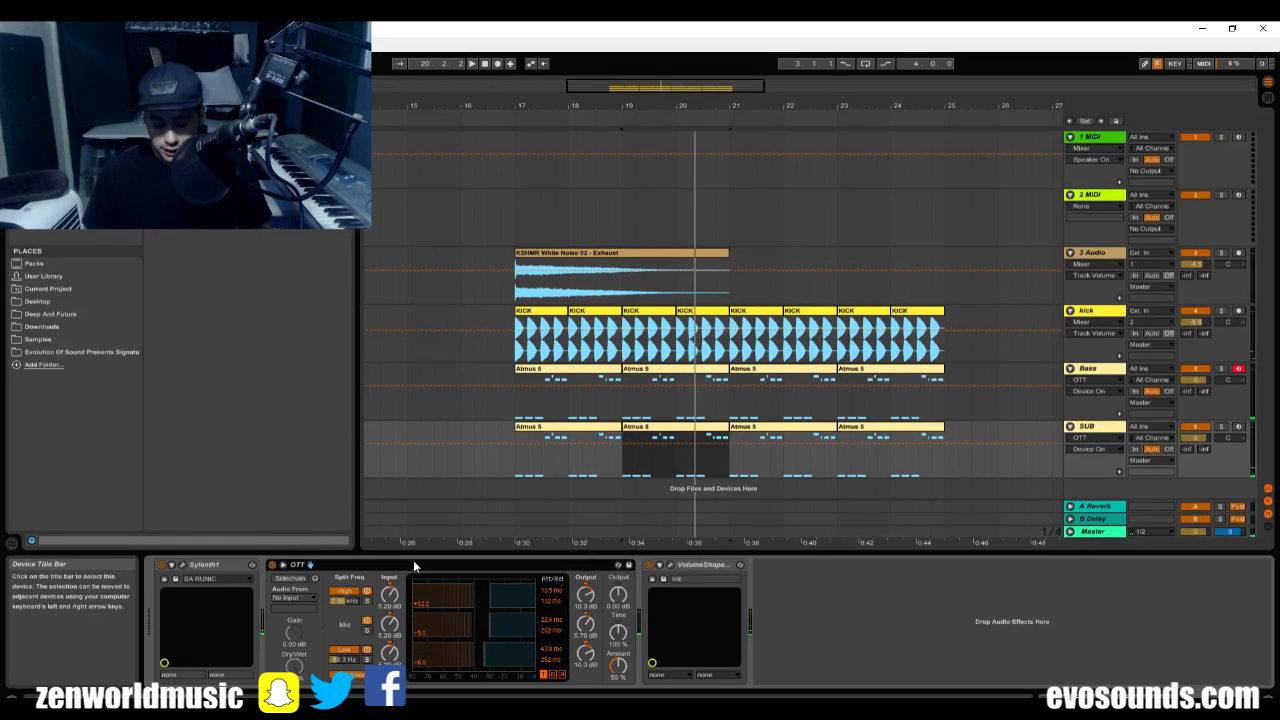
key(Delete)
Try the BA Another Sub preset in the SUB track's Sylenth1, load BA Sub Of The Year instead, and close the plug-in window.
click(182, 565)
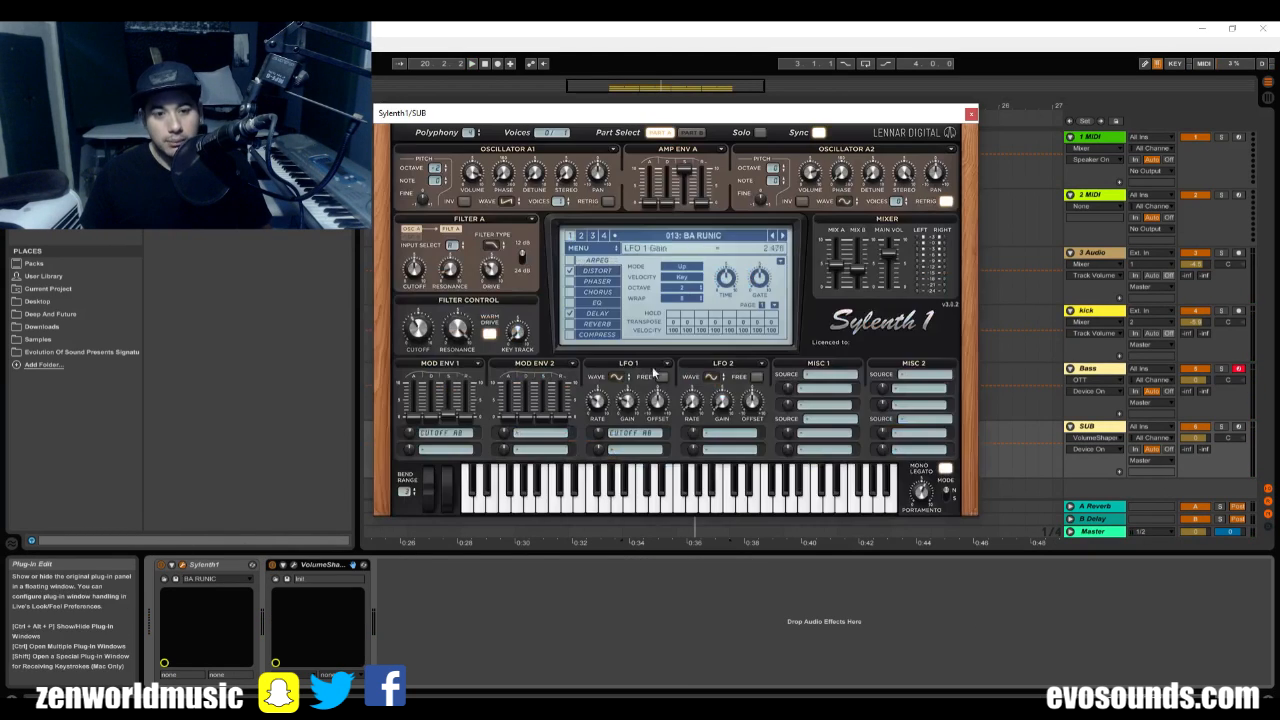
click(680, 236)
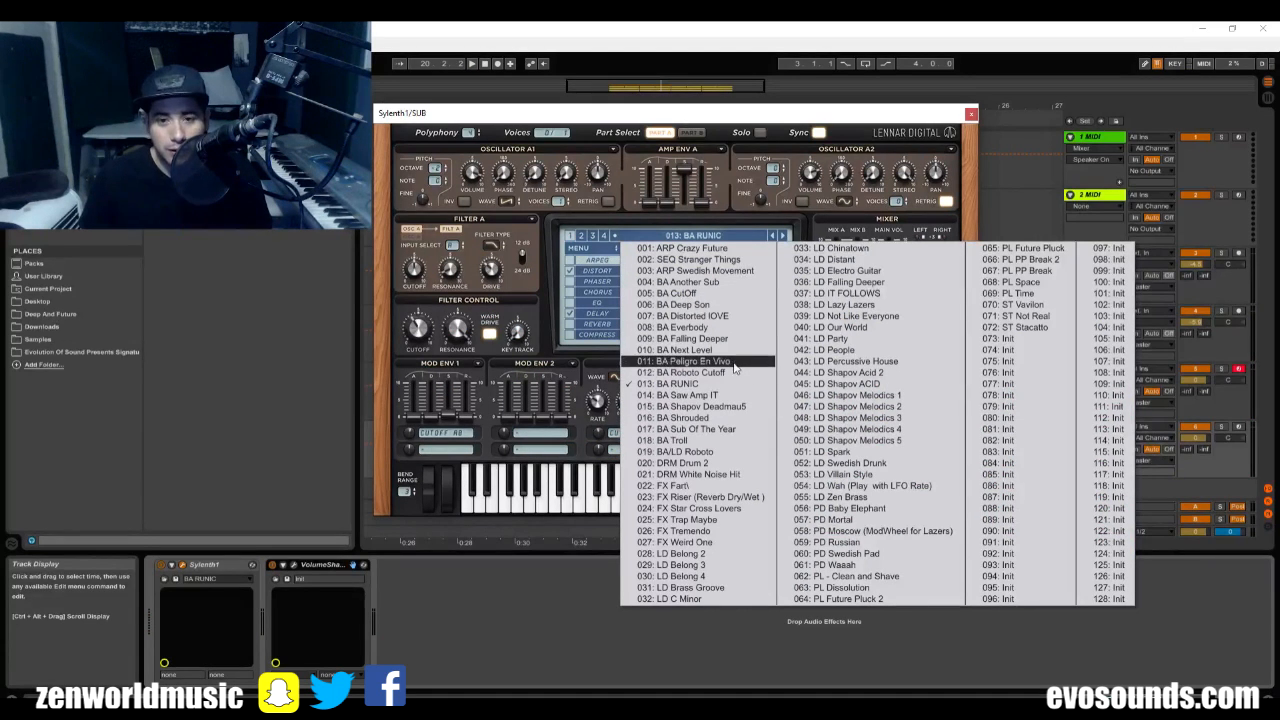
click(738, 284)
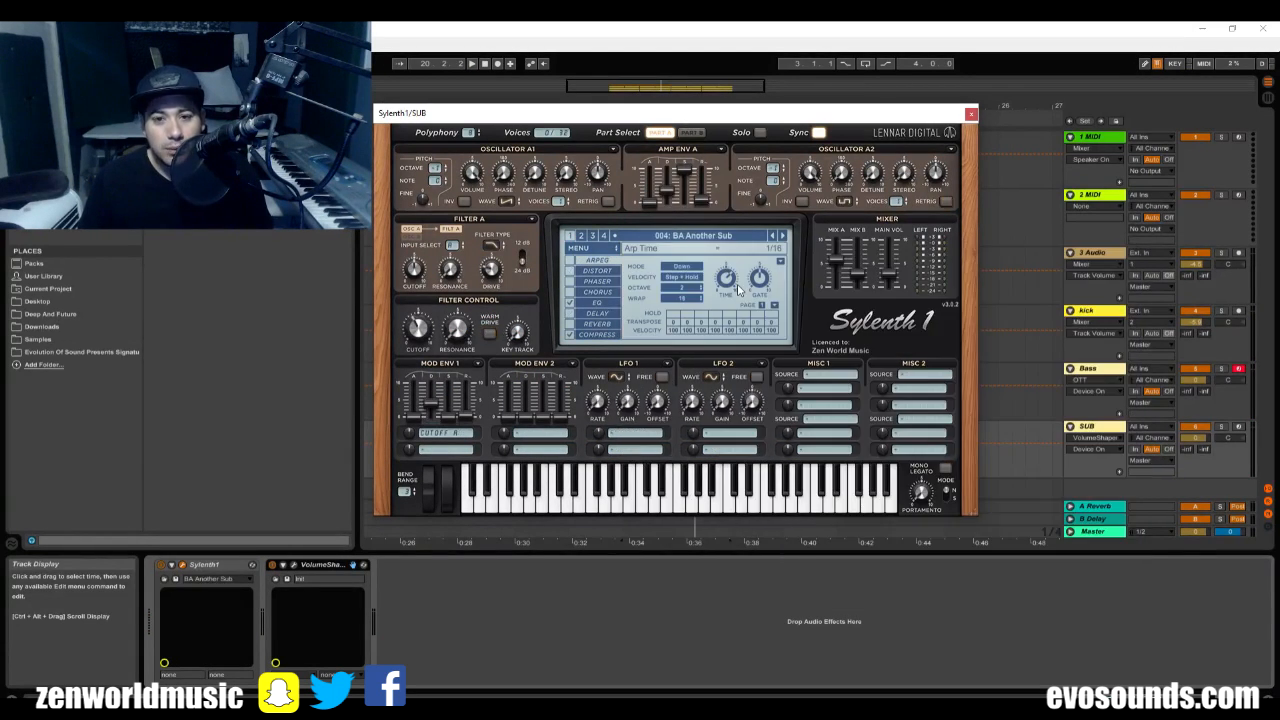
click(696, 238)
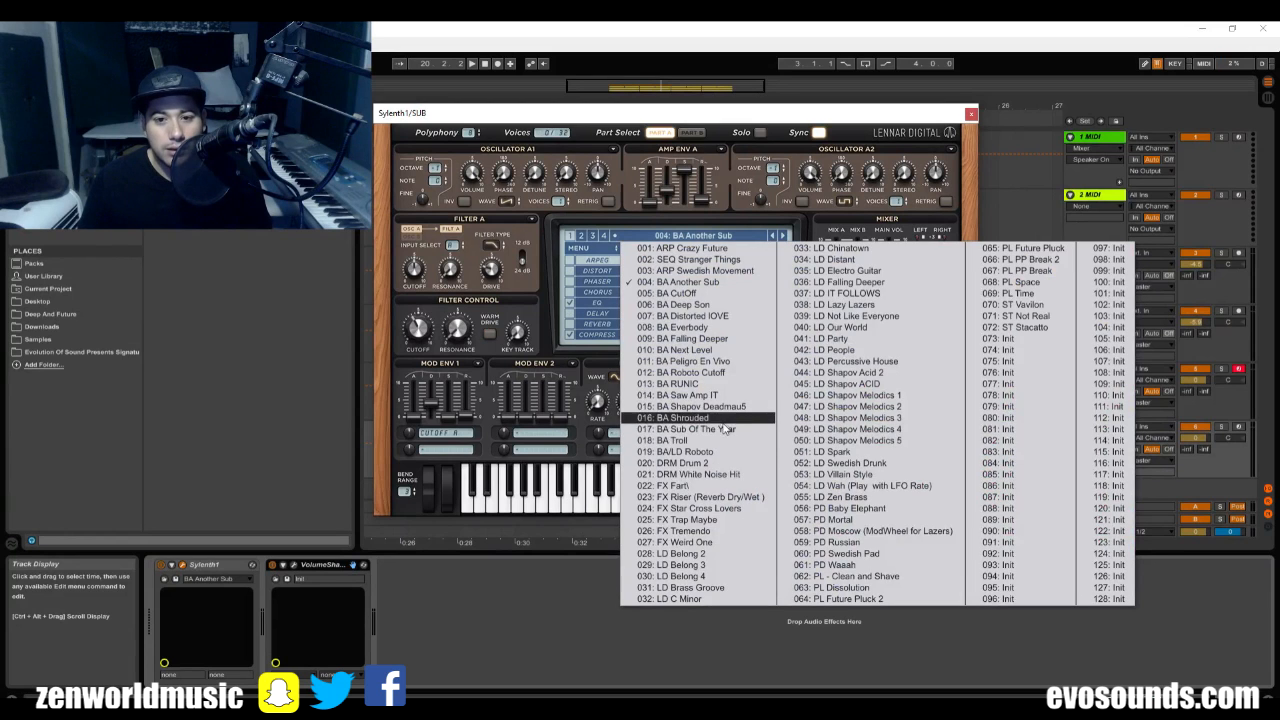
click(700, 425)
click(970, 113)
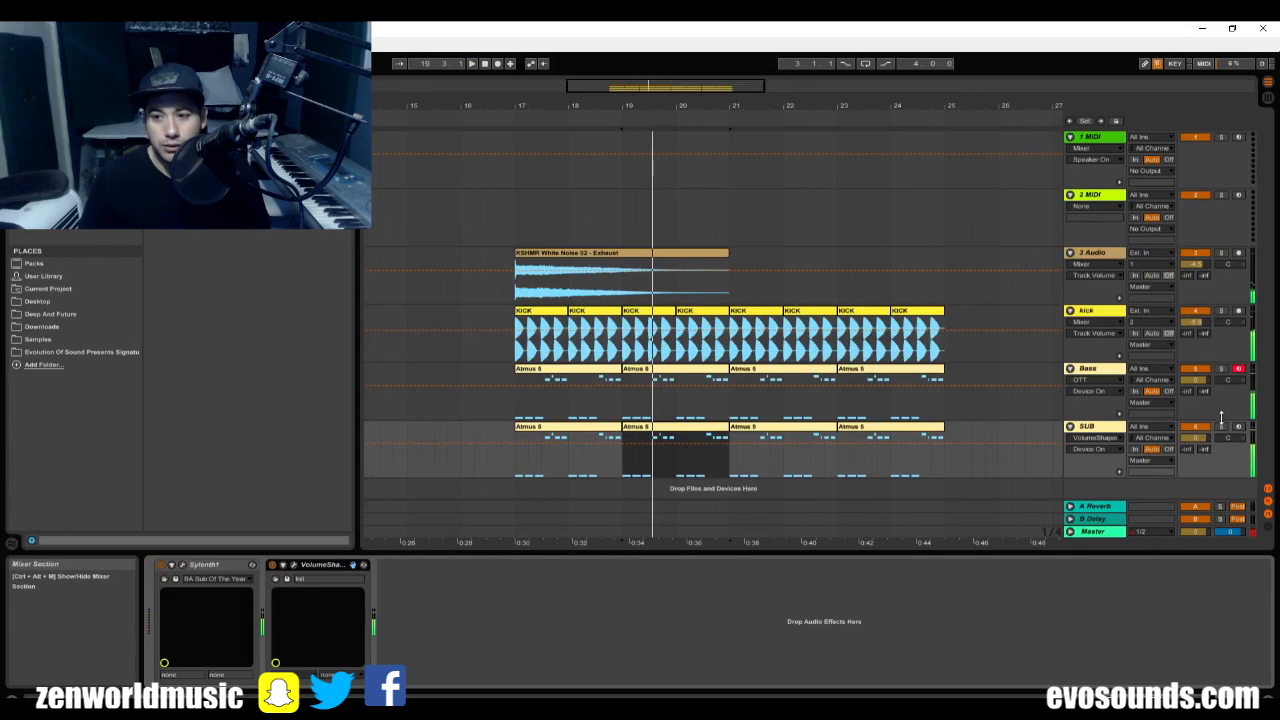
Solo the SUB track and lower its volume to about -5 dB in the mixer during playback.
click(1220, 427)
key(space)
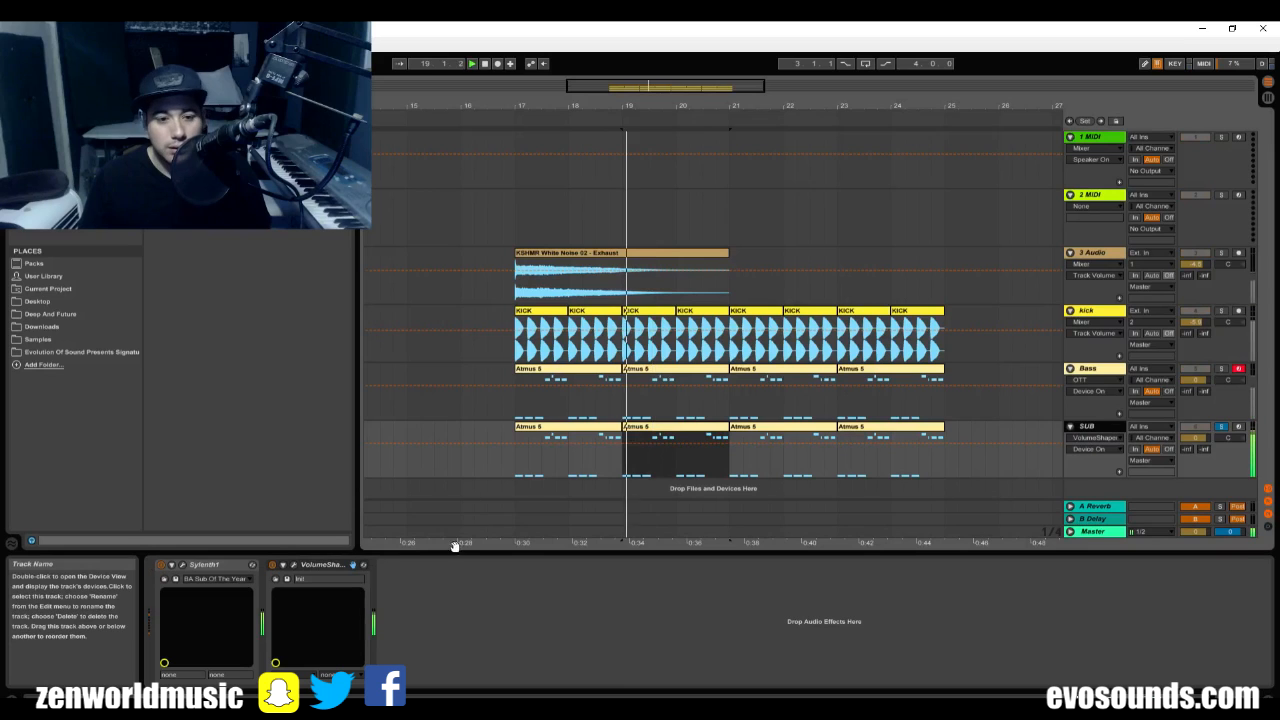
key(Tab)
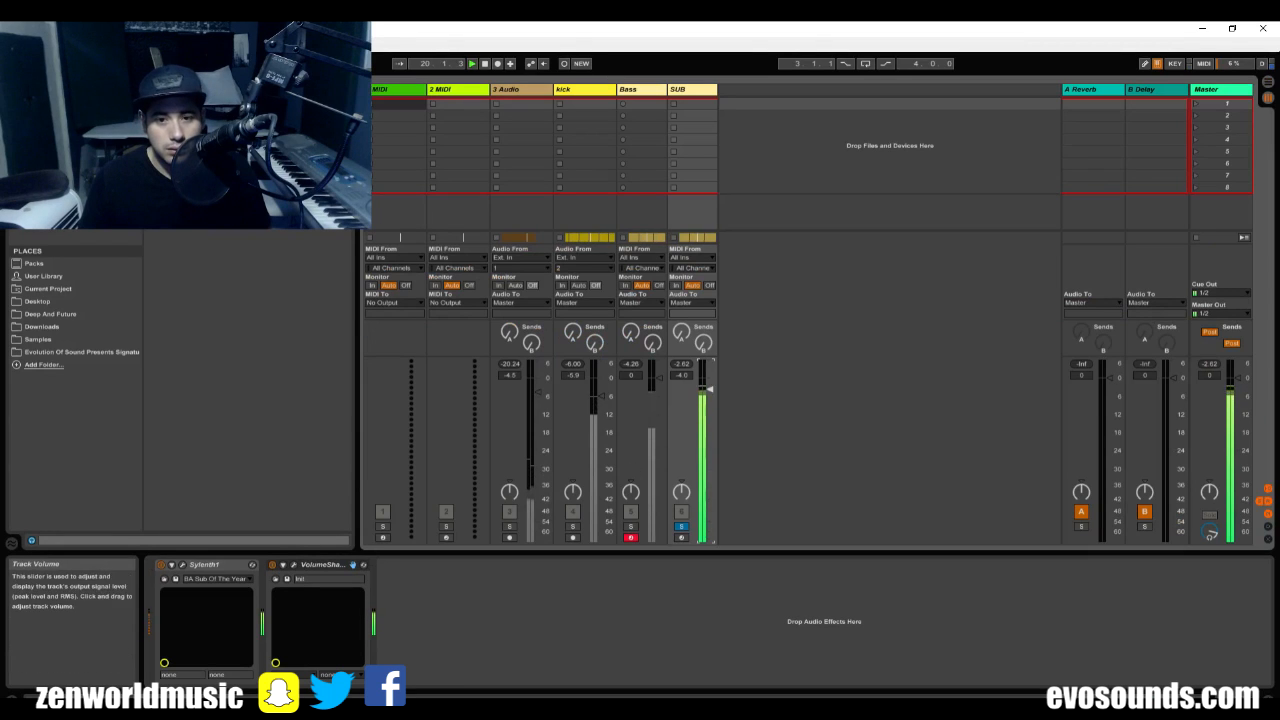
key(Tab)
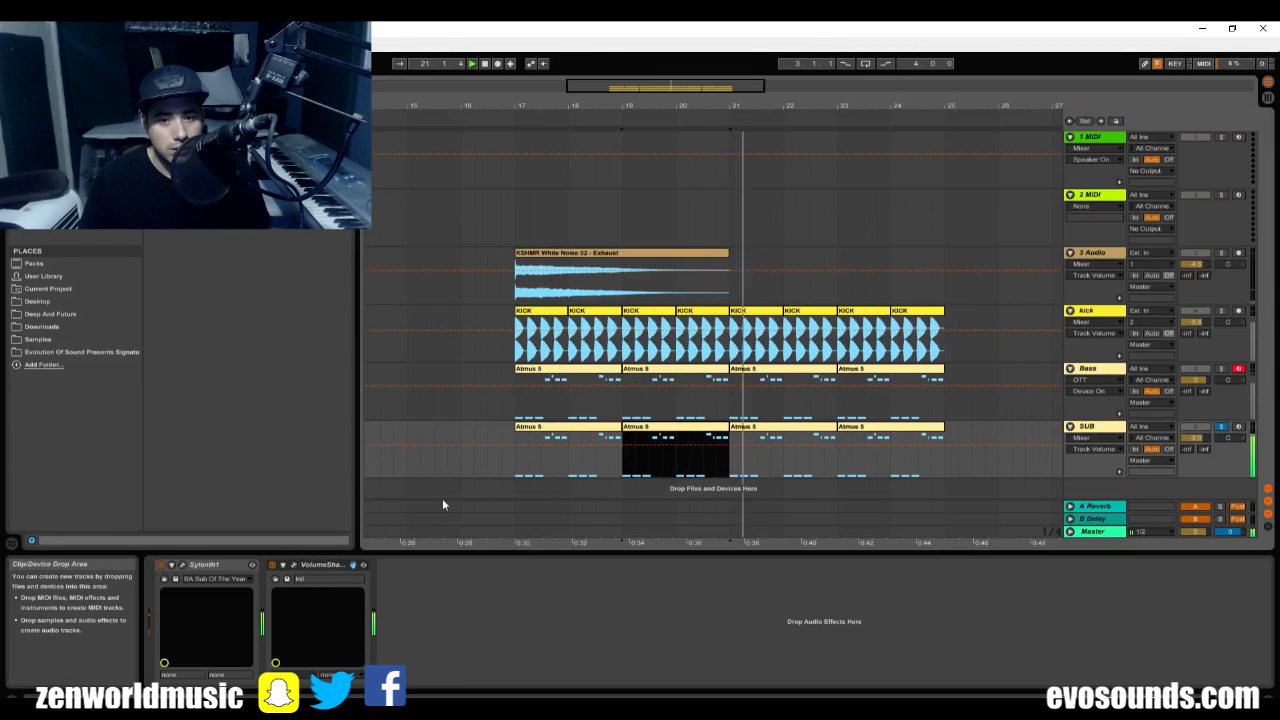
Lower the high notes of the SUB clip by an octave to G2 and G#2, repeat the clip up to bar 25, and play it.
double_click(522, 452)
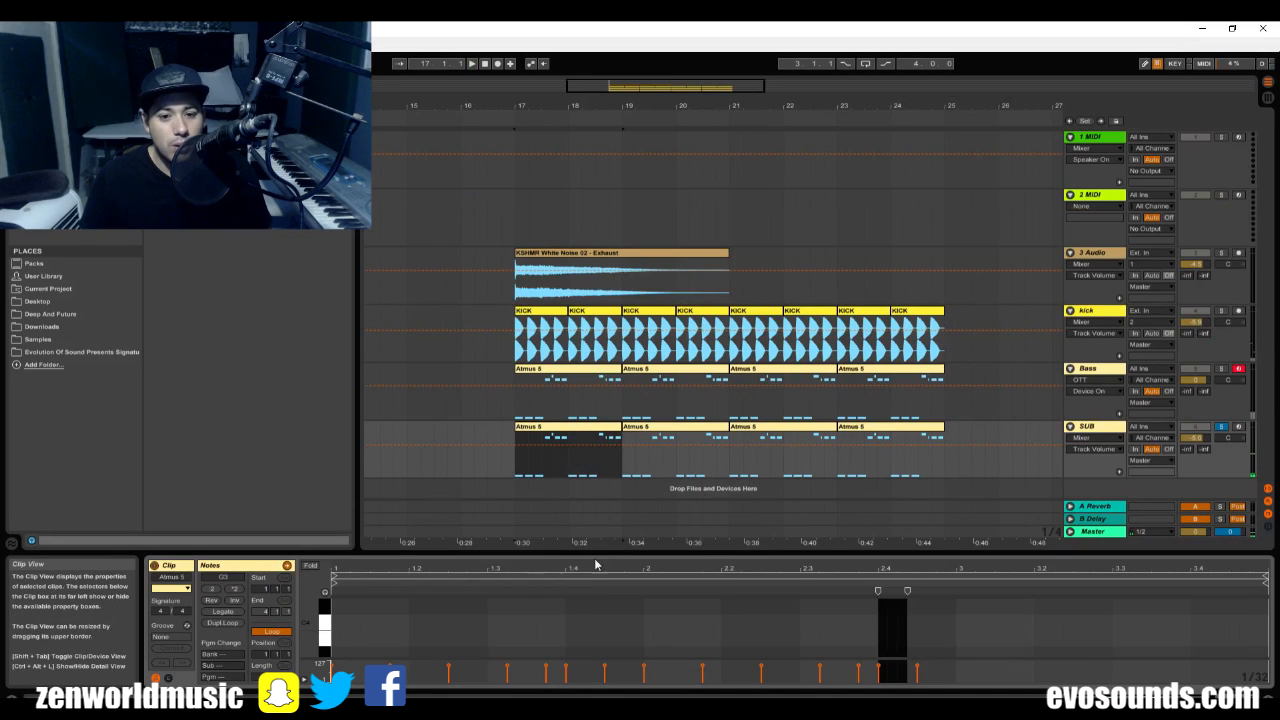
drag(594, 556, 634, 337)
drag(486, 374, 1250, 542)
key(shift+Down)
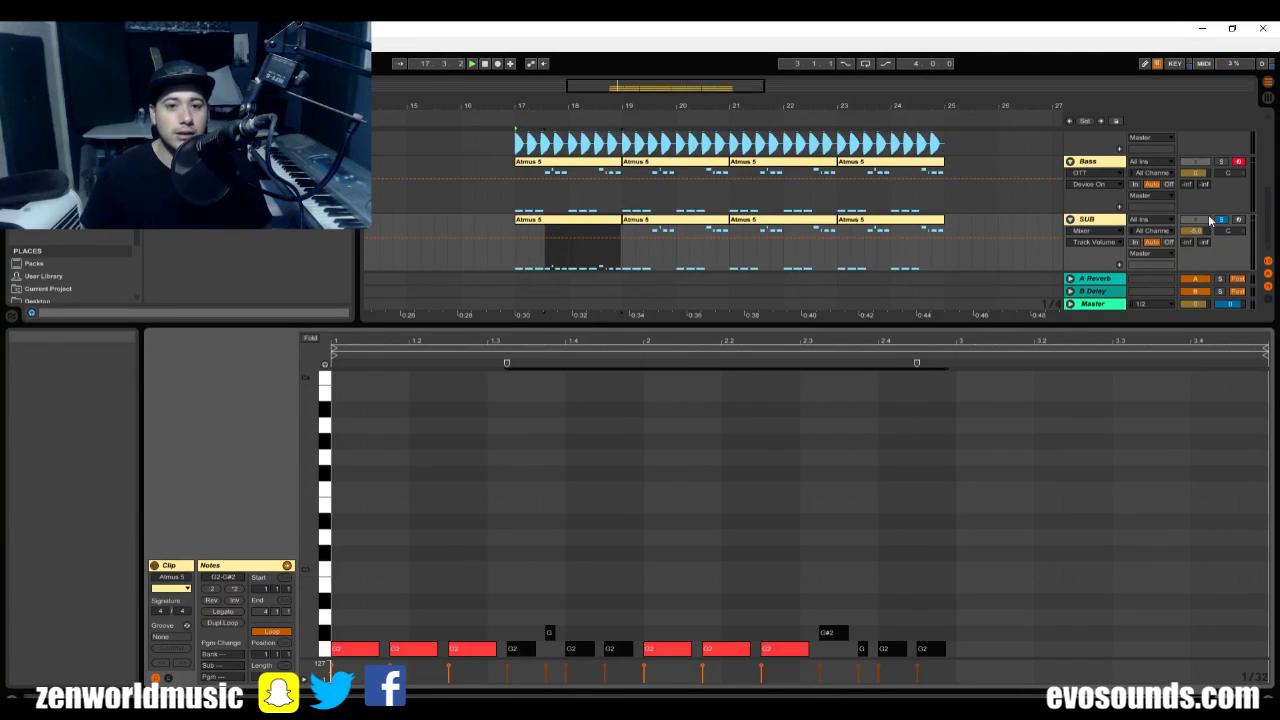
key(space)
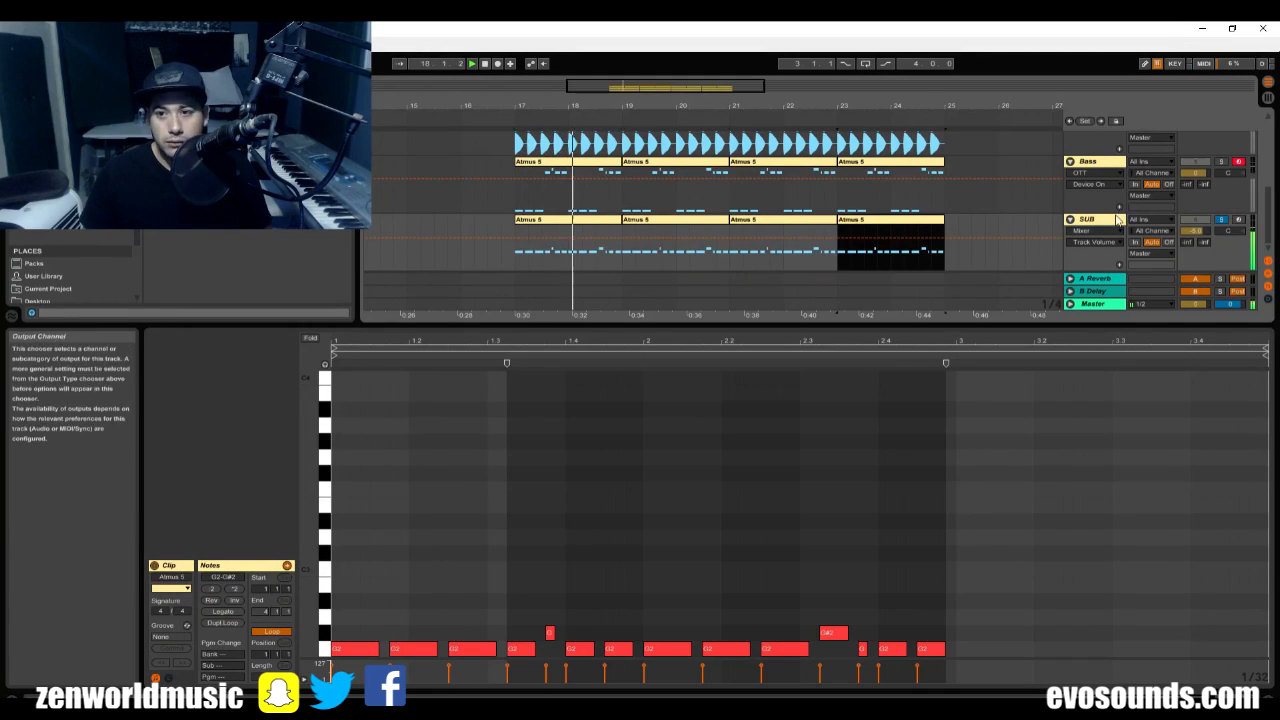
Raise the mix of the SUB track's VolumeShaper to 100%, close its window, and end the SUB solo.
double_click(1110, 219)
click(352, 564)
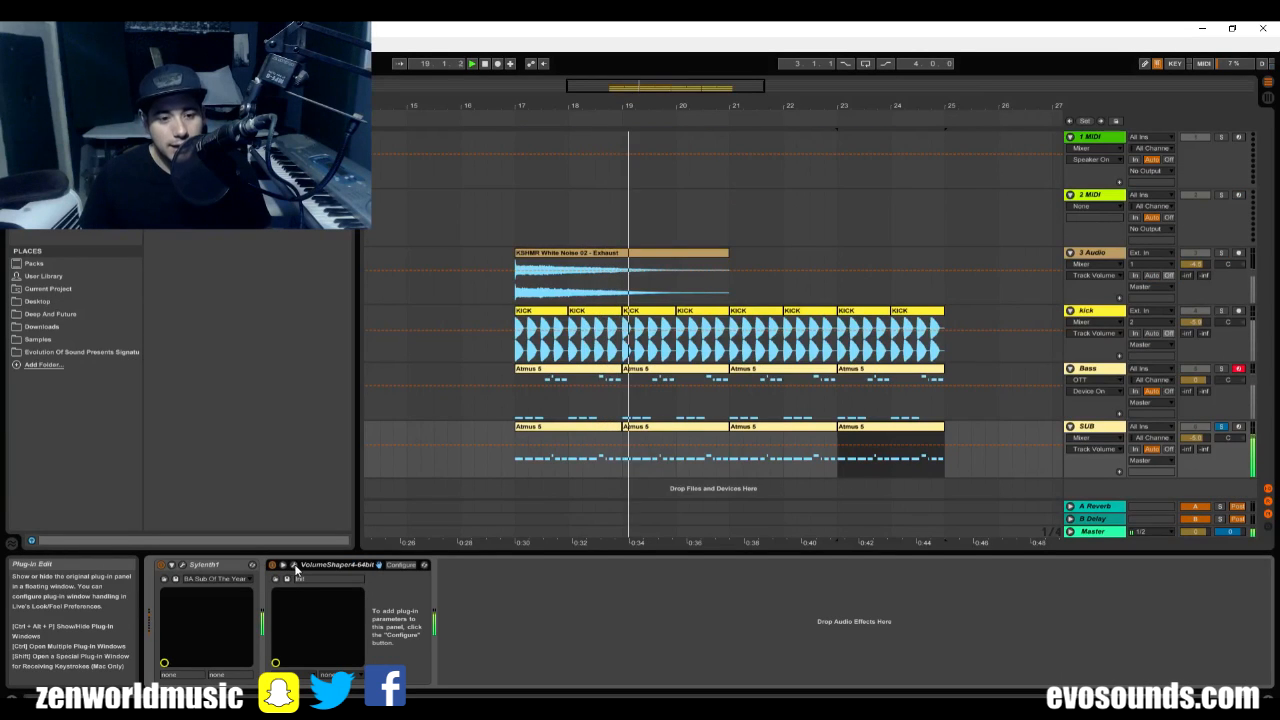
drag(916, 341, 910, 230)
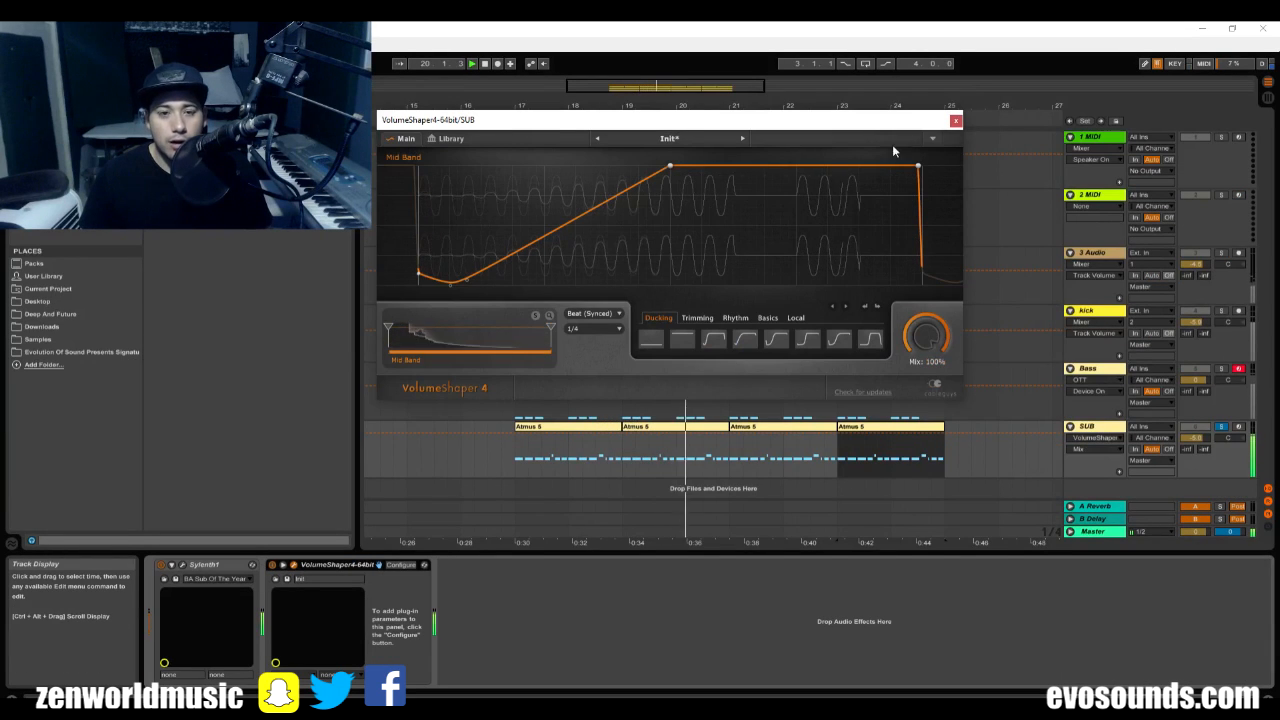
click(956, 122)
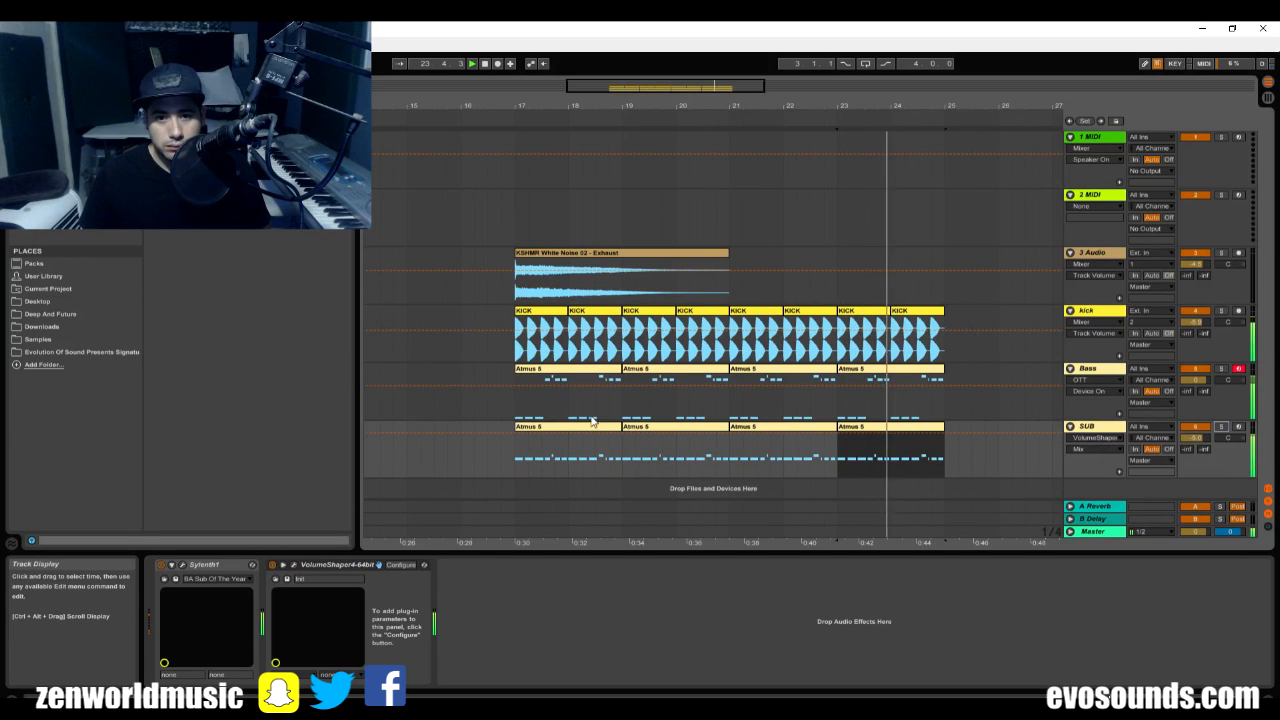
Play all tracks together from bar 17 to hear the bass and sub with the kick.
click(512, 399)
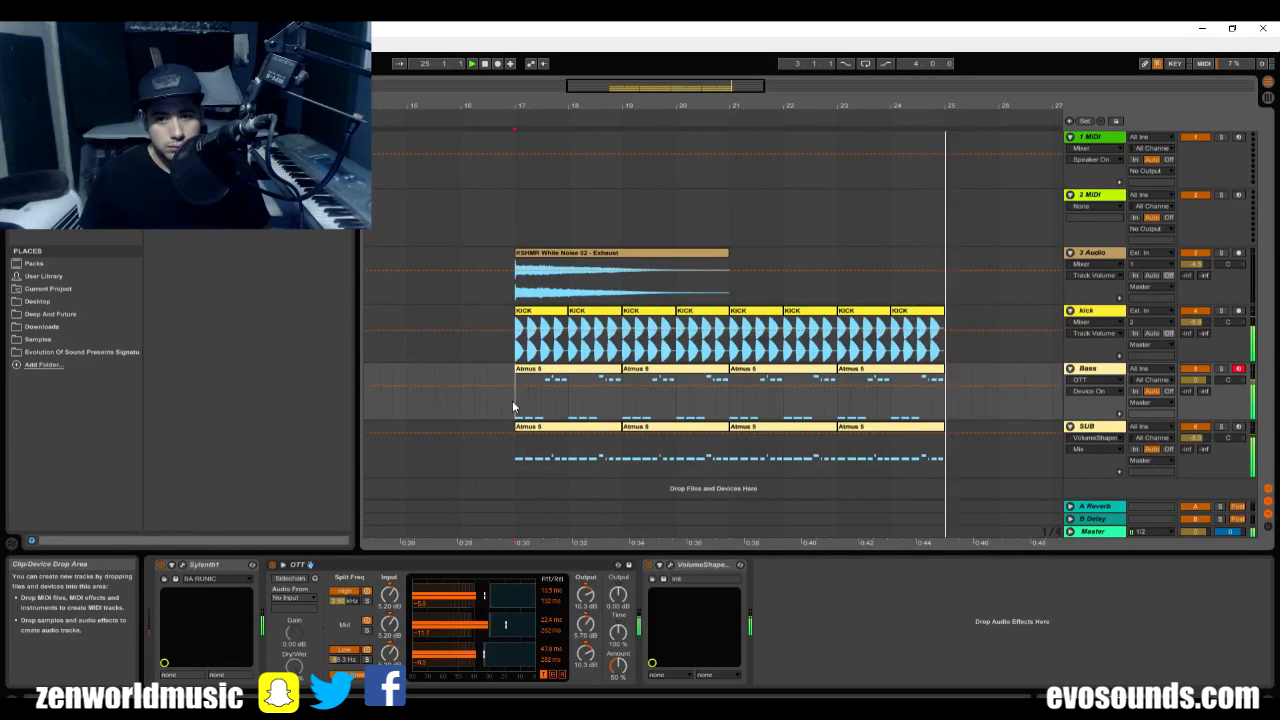
key(space)
click(511, 278)
key(space)
Examine bar 17 up close and mark the length of the first kick hit against the sub notes.
click(569, 434)
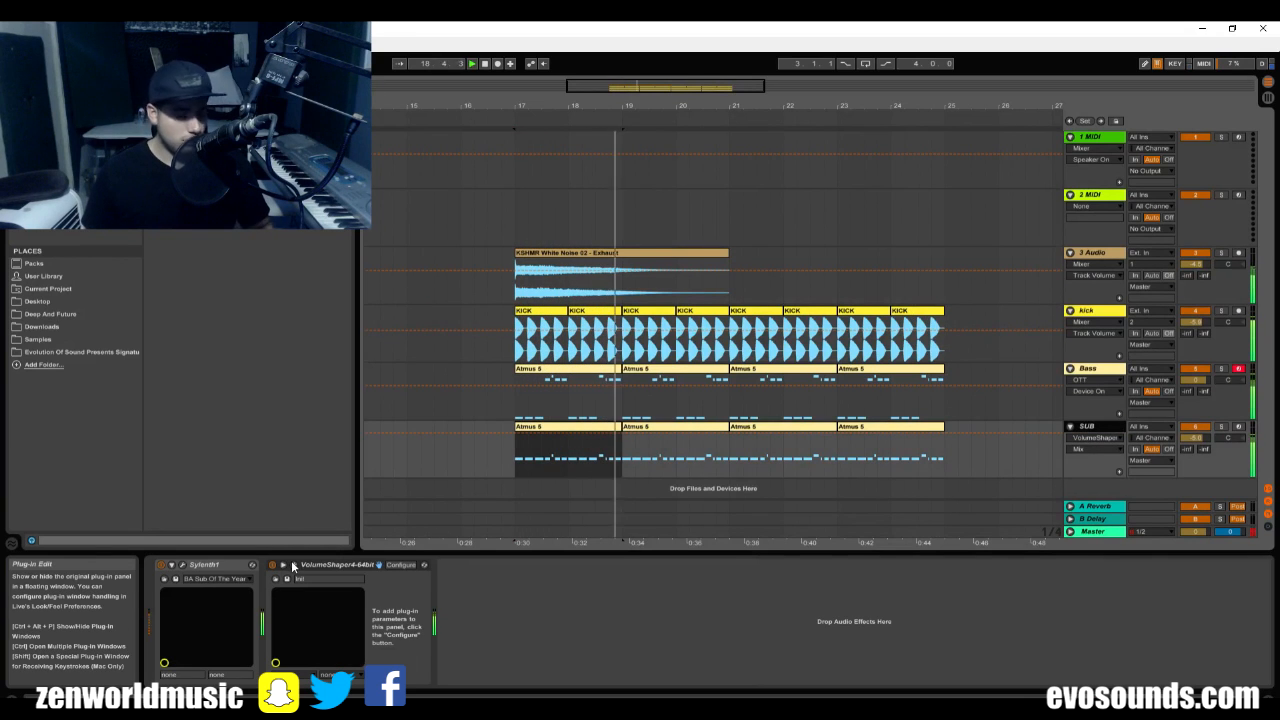
drag(598, 90, 517, 421)
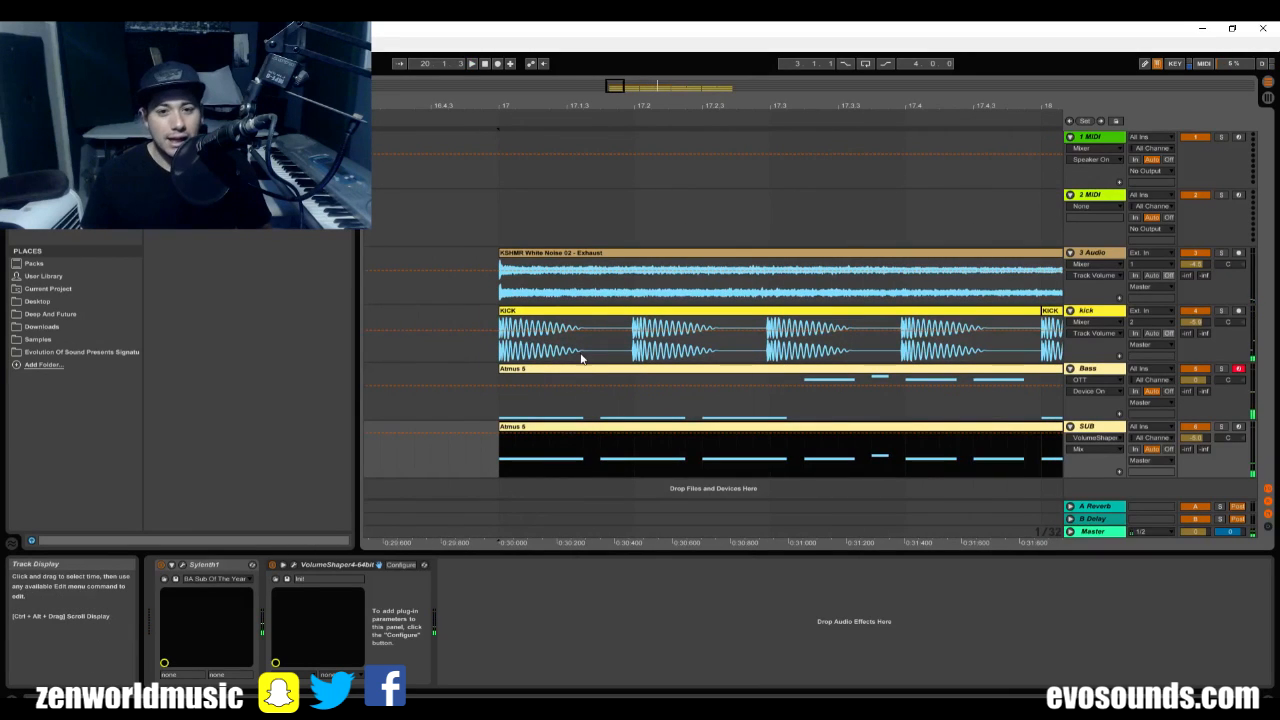
mouse_move(581, 358)
mouse_down()
mouse_move(515, 368)
mouse_move(576, 357)
mouse_up()
click(510, 366)
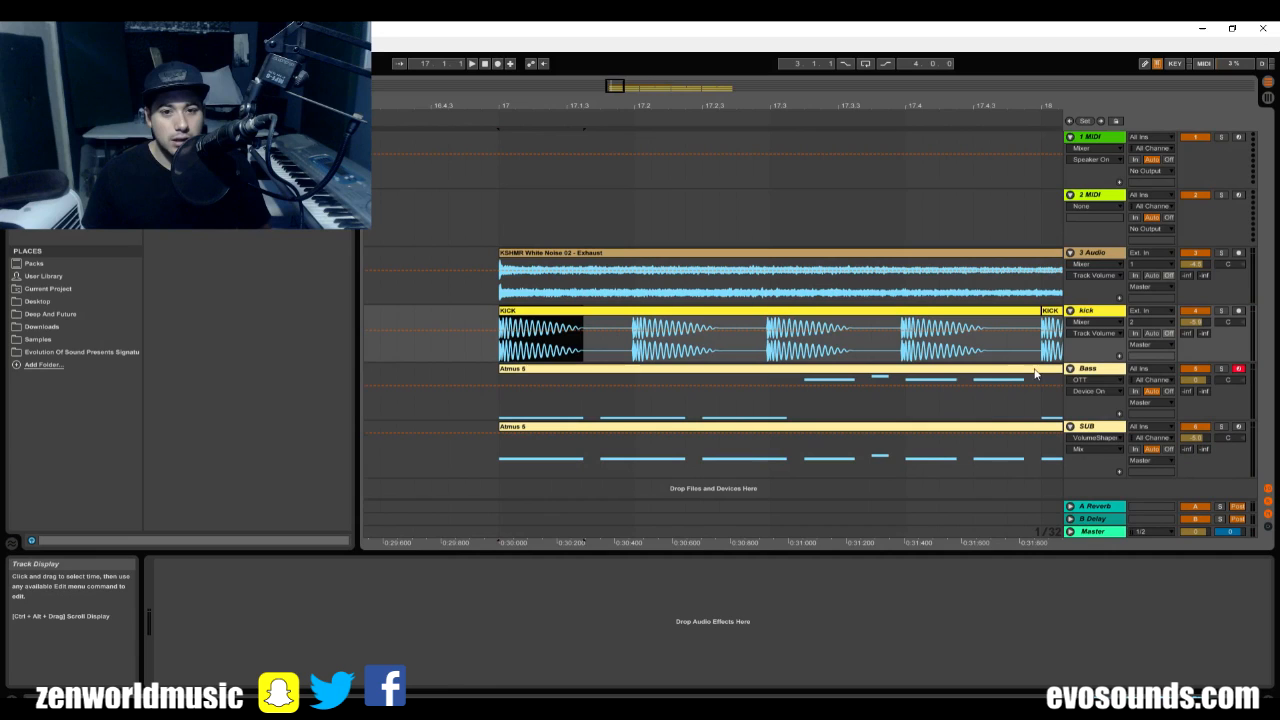
Bend the rising part of the SUB track's VolumeShaper curve downward into a slower ramp, removing the extra point on it.
click(1110, 371)
click(1108, 428)
click(294, 565)
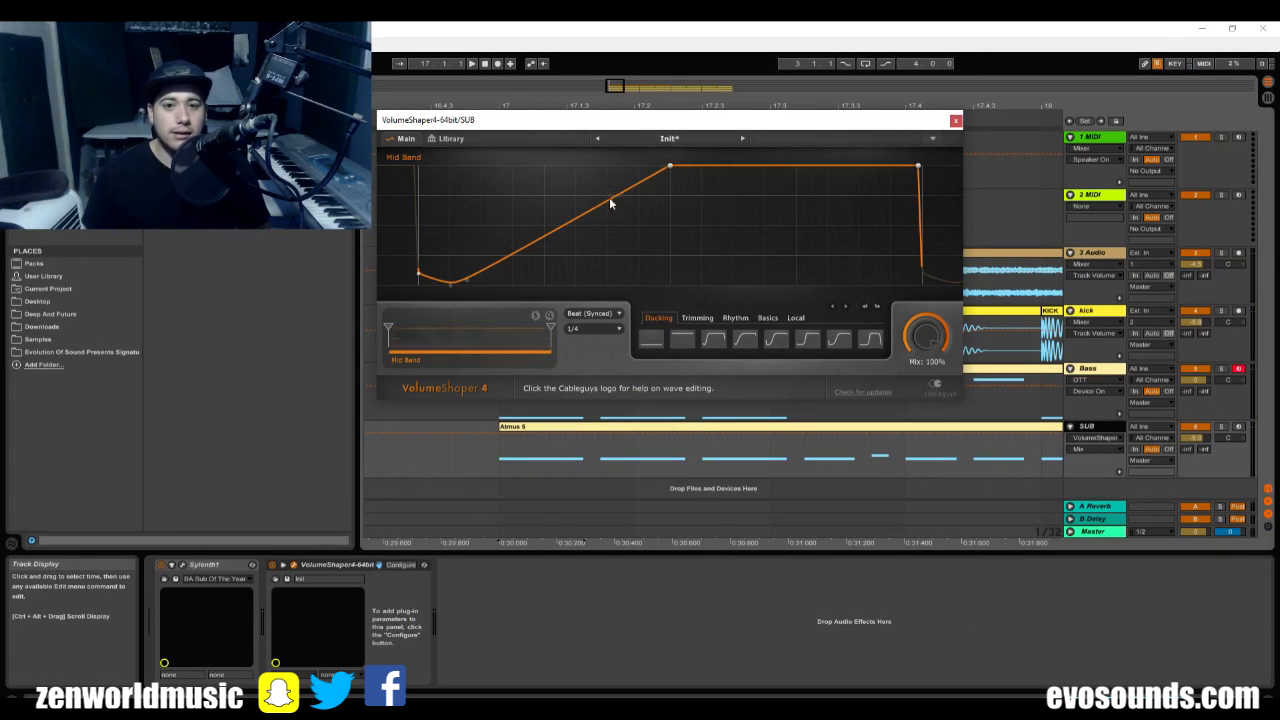
drag(556, 227, 572, 263)
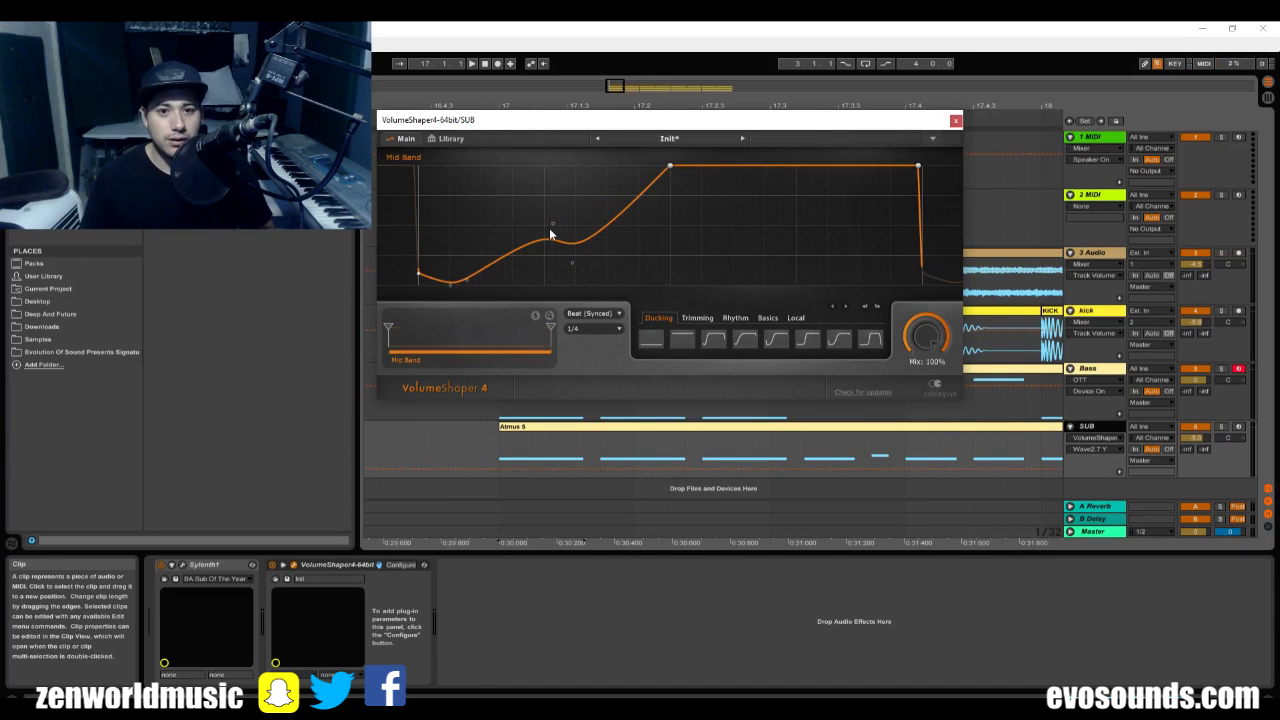
right_click(553, 228)
click(502, 224)
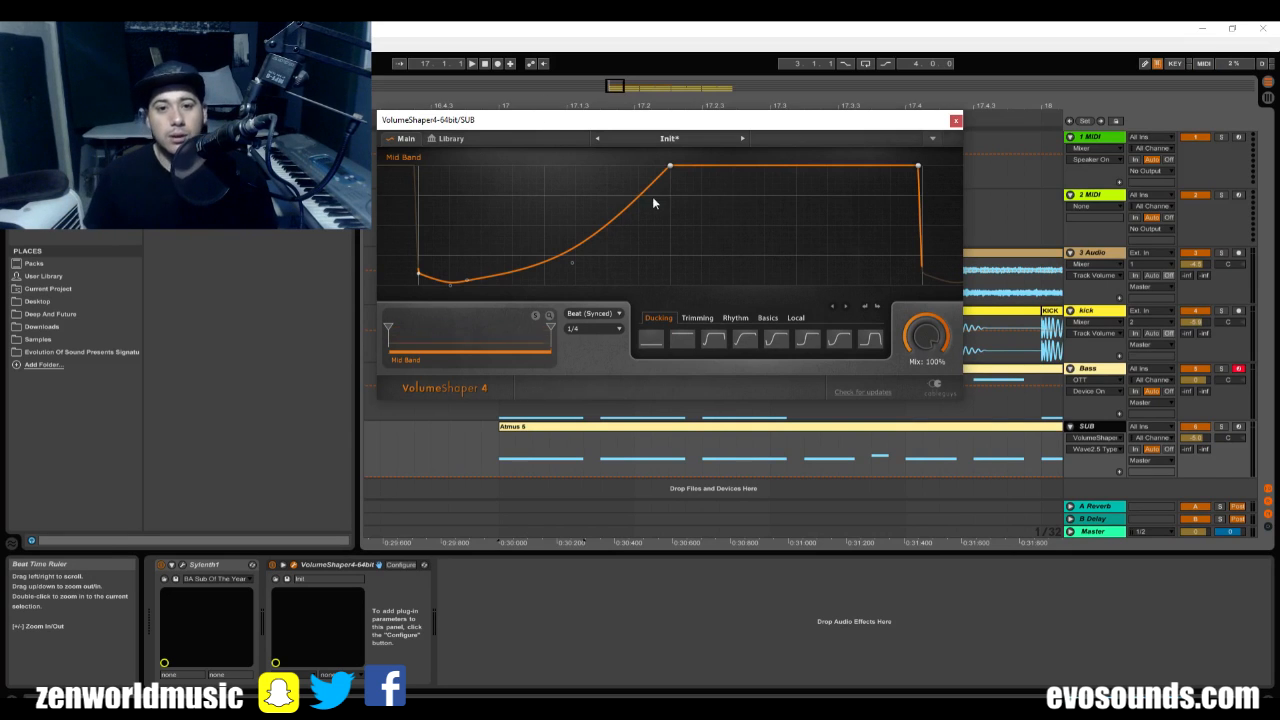
Listen to the Bass and SUB tracks in solo to compare their ducking, and close the SUB track's VolumeShaper window.
key(space)
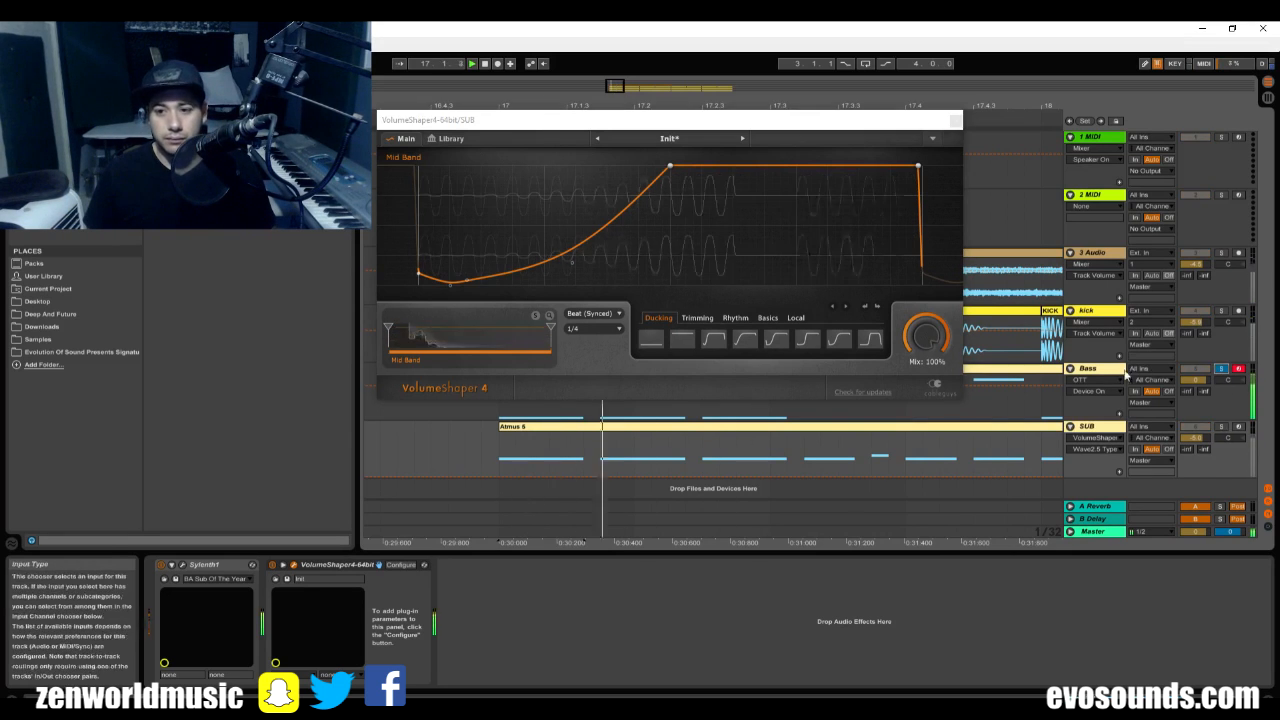
click(1114, 371)
click(1107, 428)
click(1221, 428)
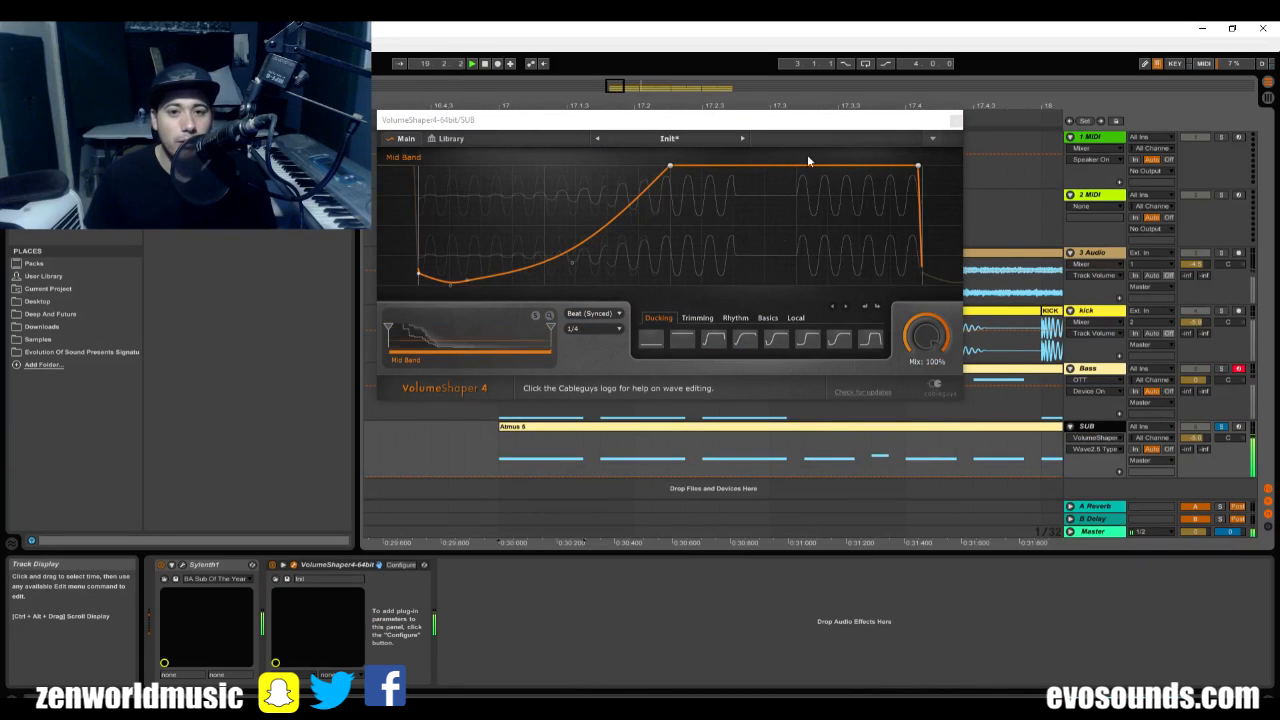
click(956, 121)
Bend the rising part of the Bass track's VolumeShaper curve slightly downward and close the plug-in window.
click(1093, 370)
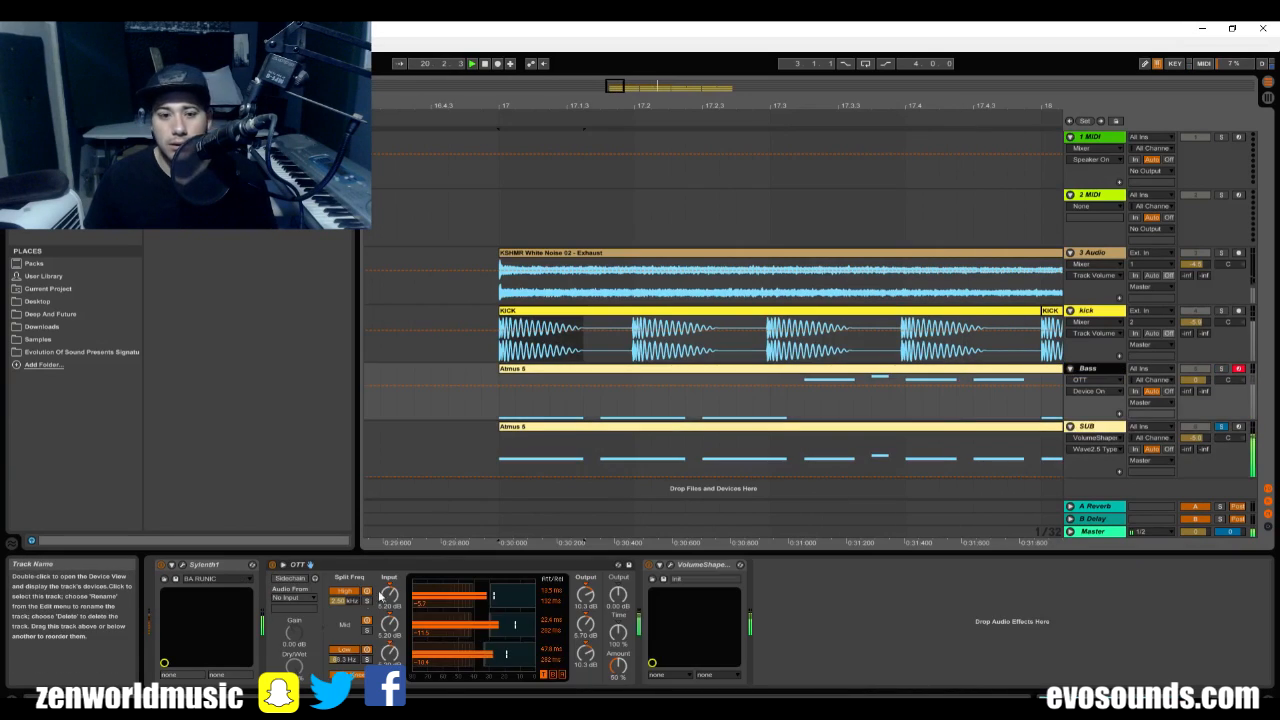
click(668, 565)
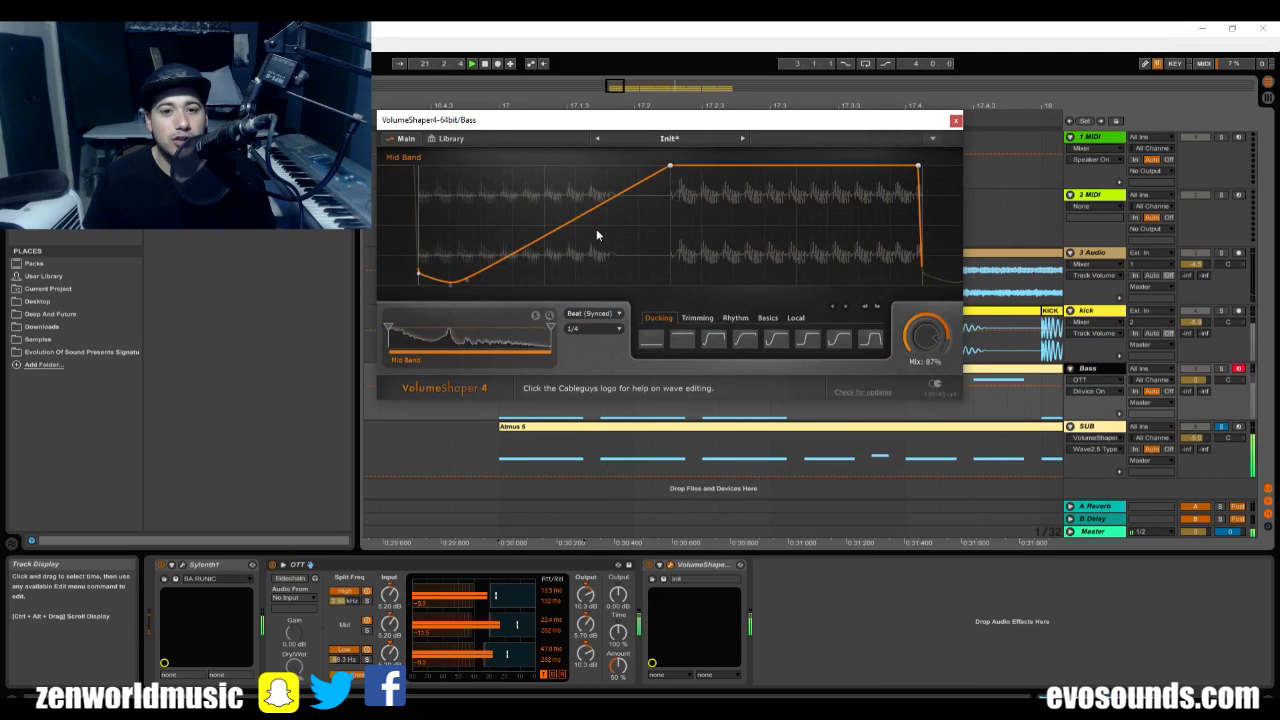
drag(596, 228, 596, 255)
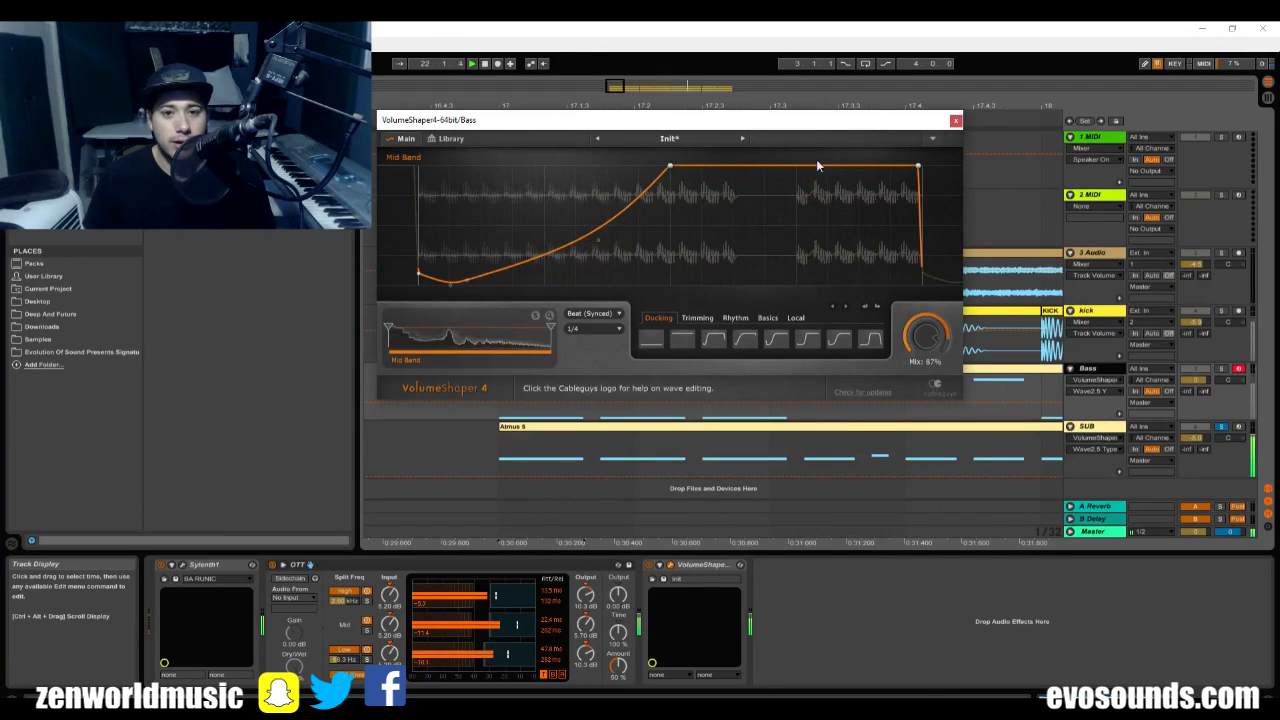
click(956, 121)
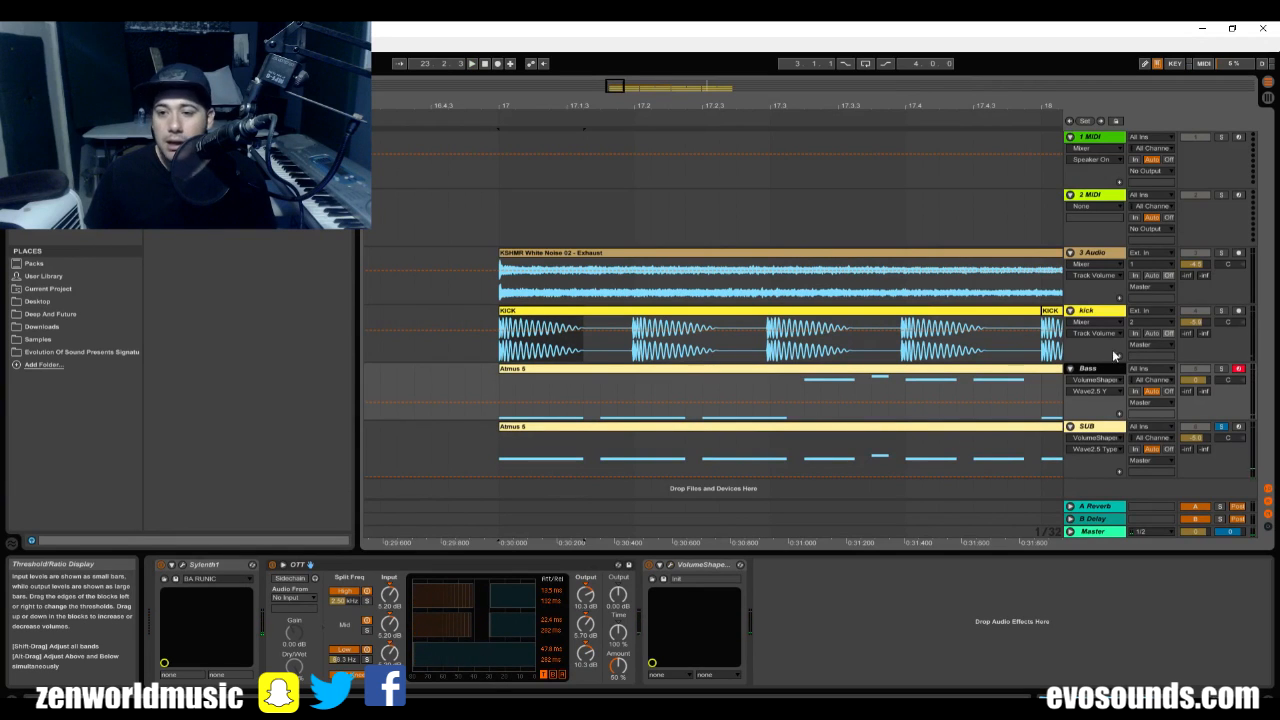
Play the Bass track in solo from bar 17, and end the solo to hear all tracks together.
click(1223, 369)
key(space)
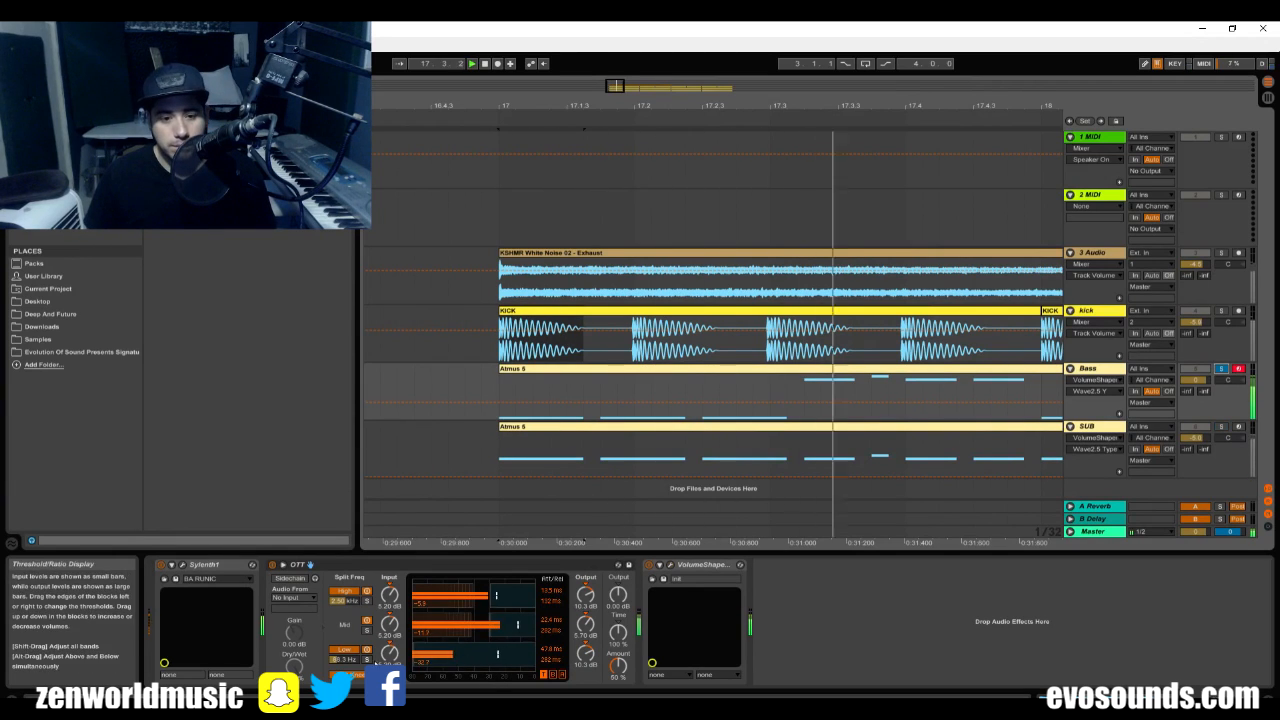
click(1224, 372)
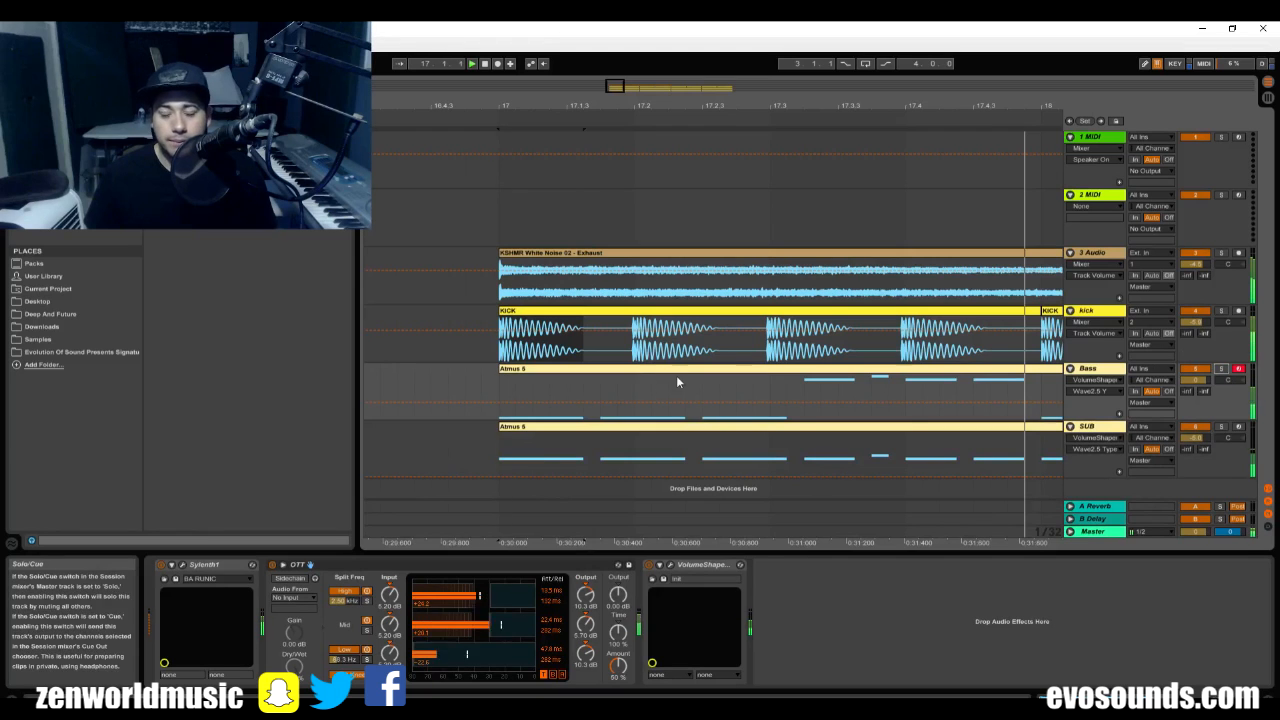
Lower the SUB track's volume to about -6.7 dB in the mixer while all tracks play, and stop playback.
drag(618, 88, 743, 182)
key(Tab)
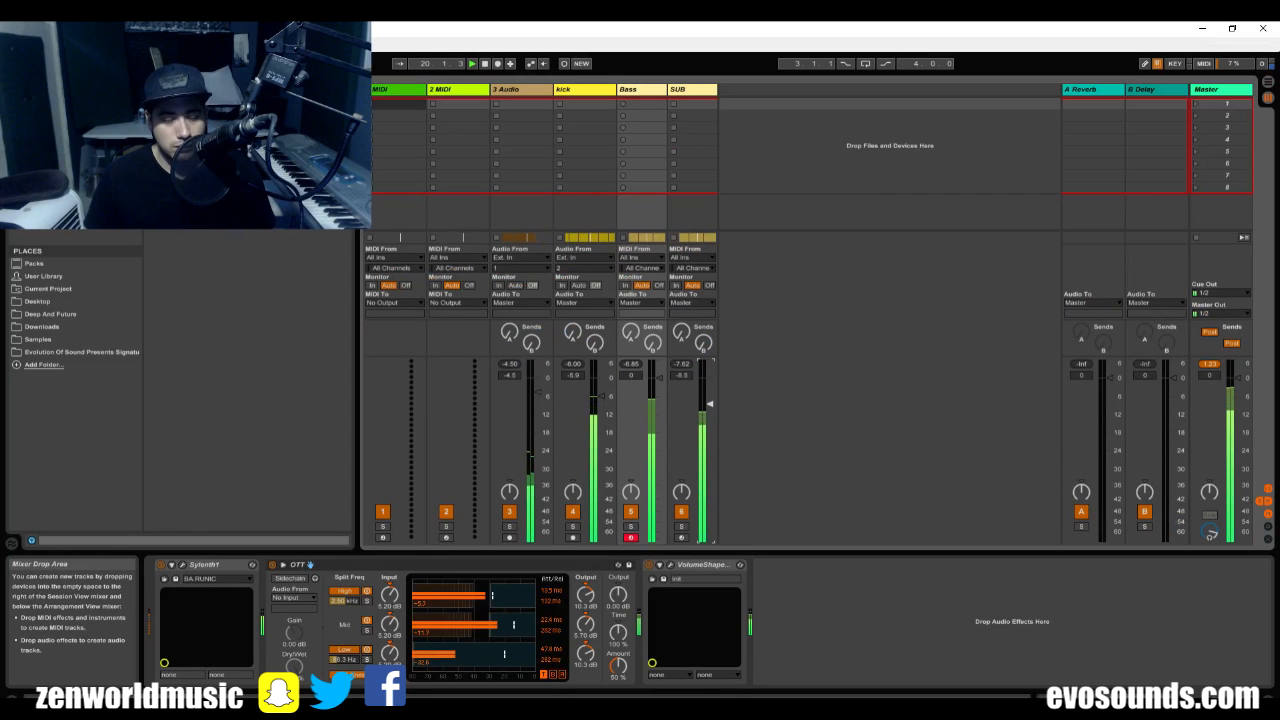
key(Tab)
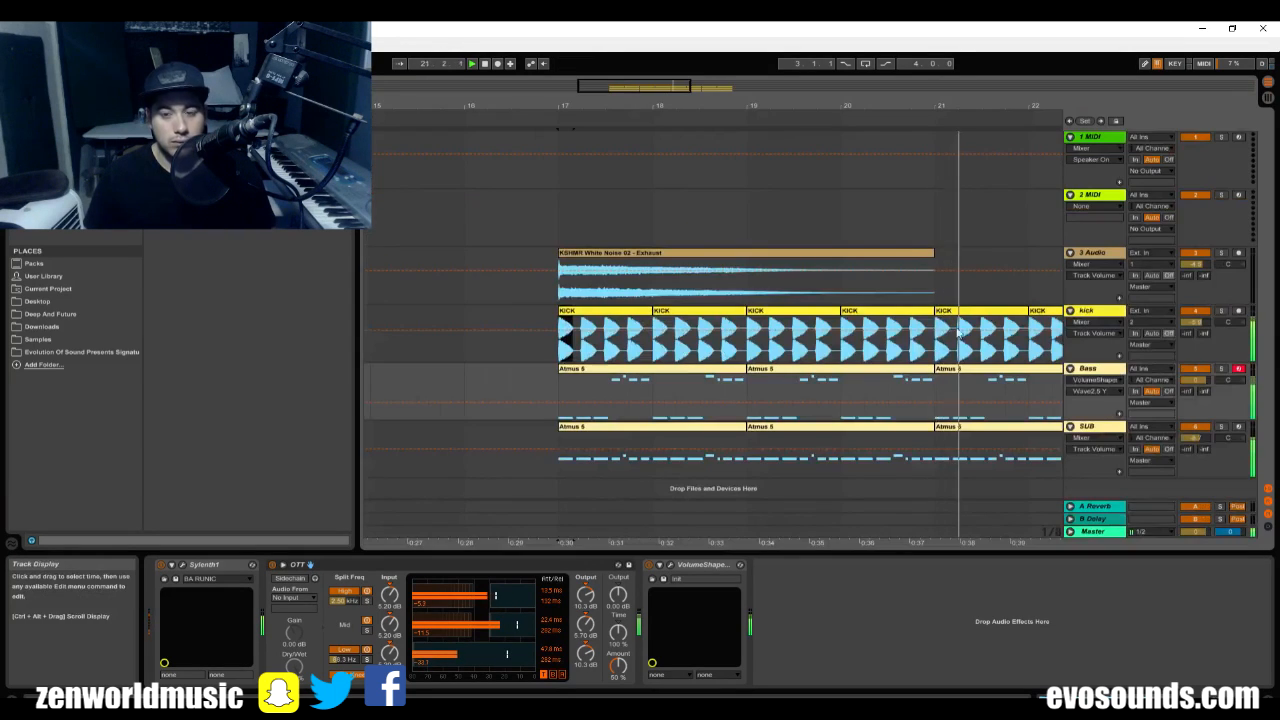
key(space)
Add EQ Eight before VolumeShaper on the SUB track, with band 2 as a high-cut filter at about 144 Hz.
click(1104, 427)
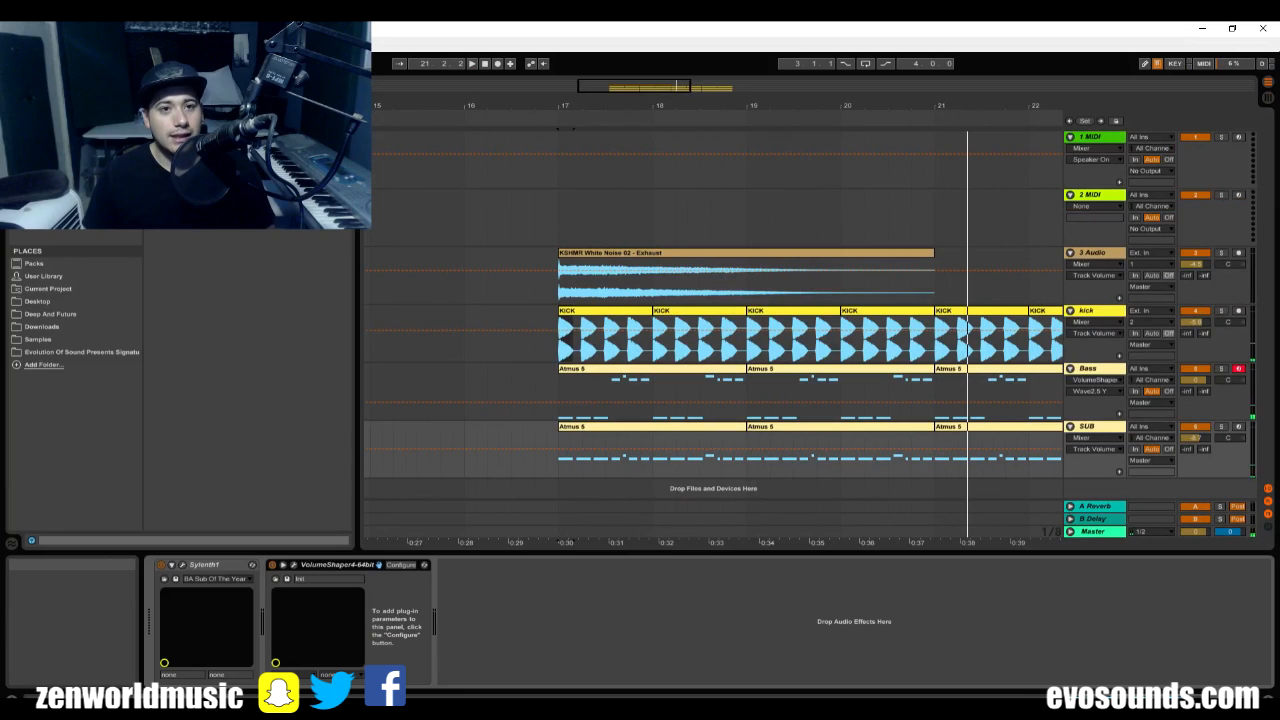
drag(220, 160, 266, 642)
key(space)
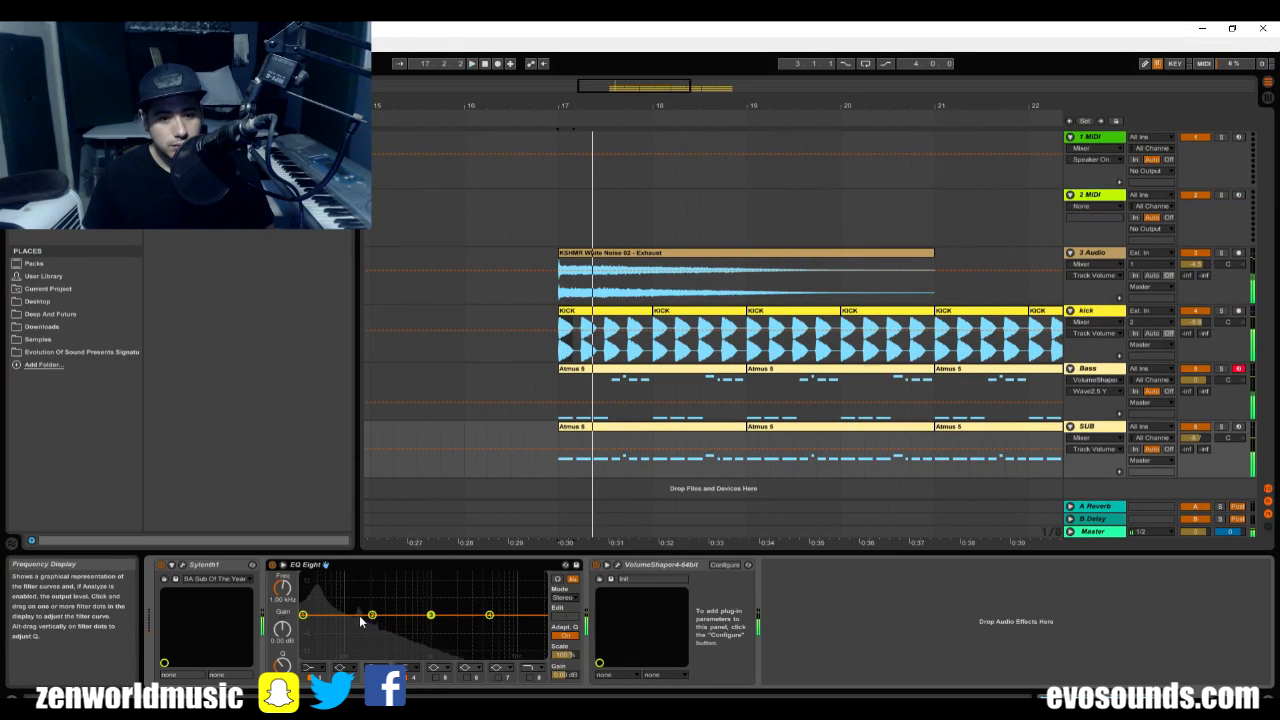
click(350, 668)
click(352, 652)
key(space)
drag(374, 626, 348, 626)
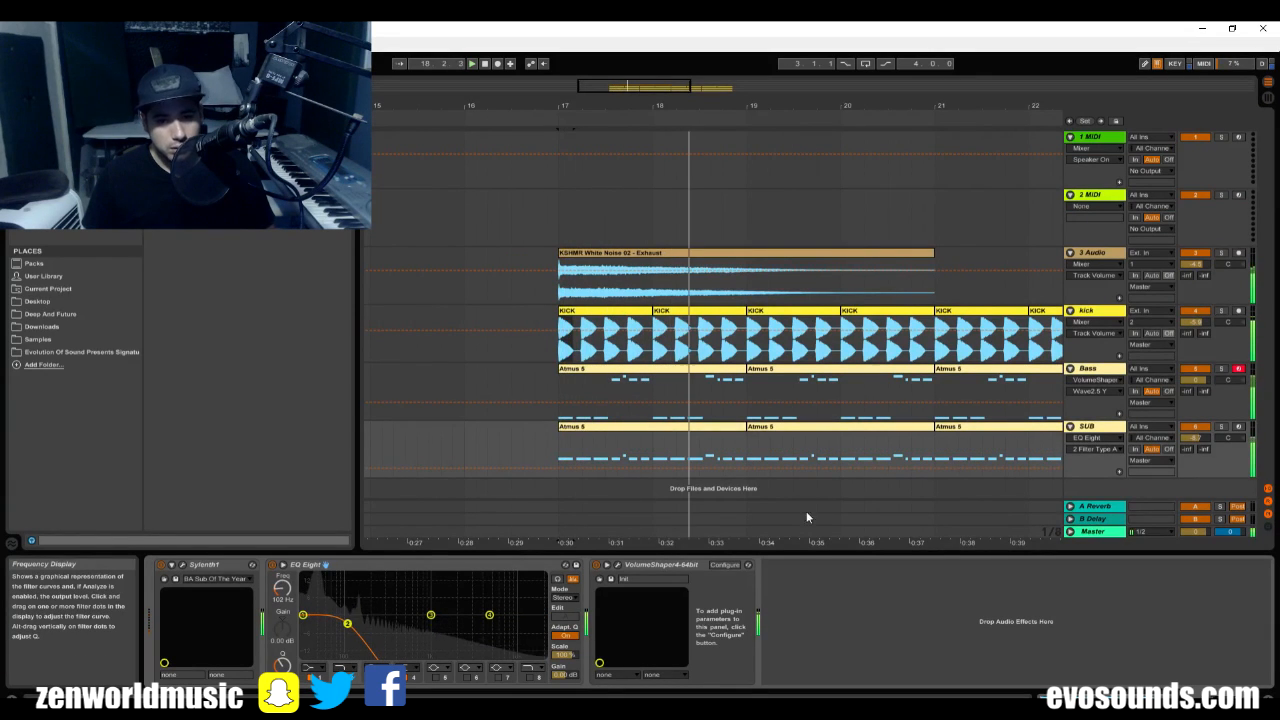
Add EQ Eight between OTT and VolumeShaper on the Bass track, with band 1 as a low-cut filter at about 137 Hz.
click(1084, 371)
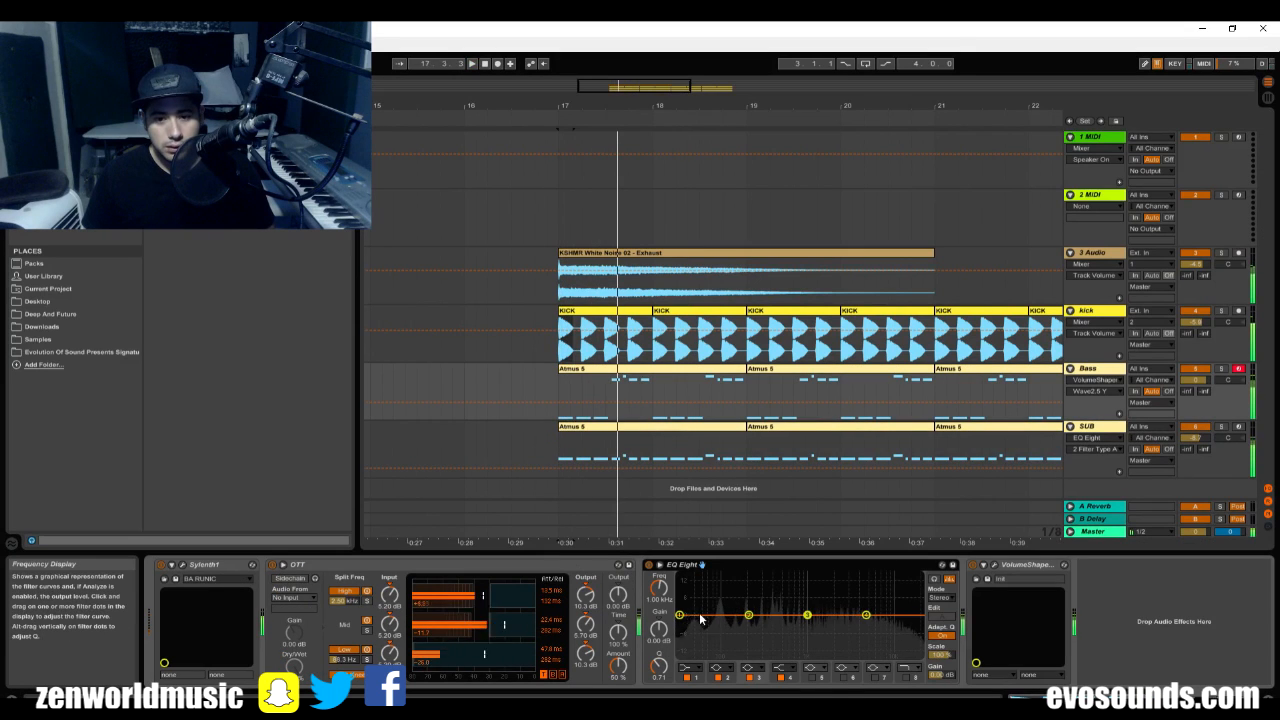
click(686, 667)
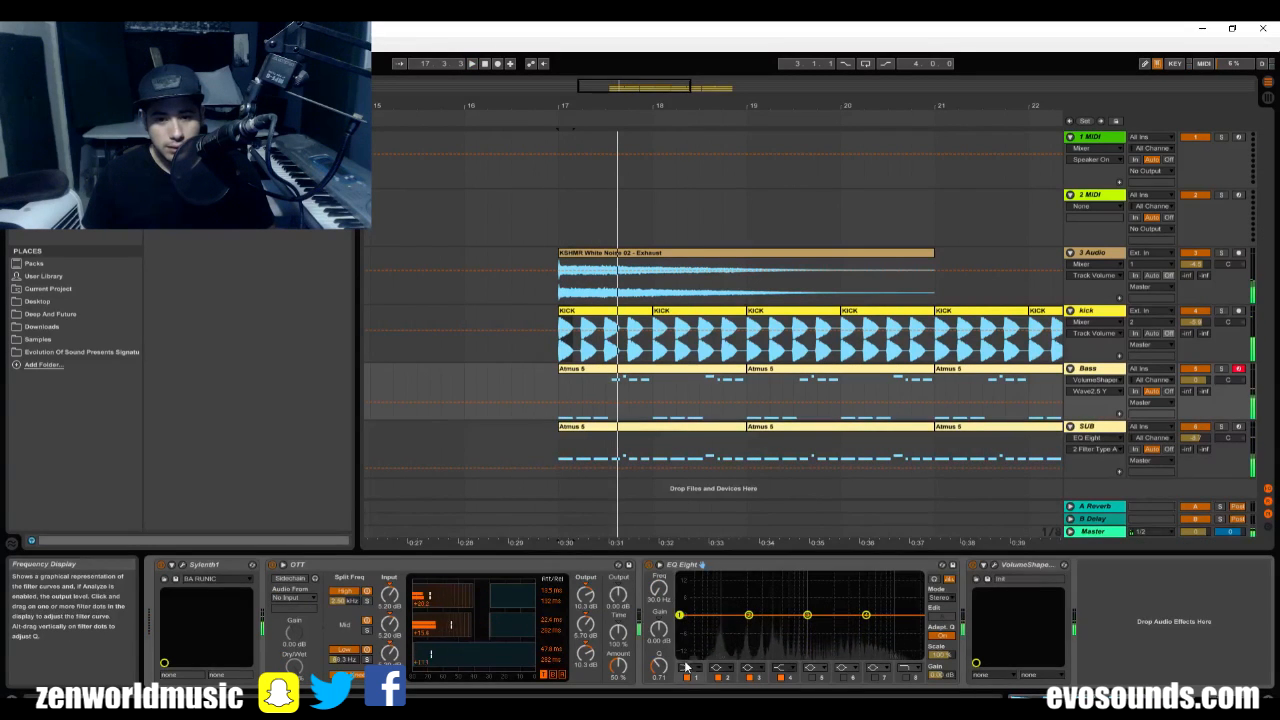
click(686, 667)
click(685, 601)
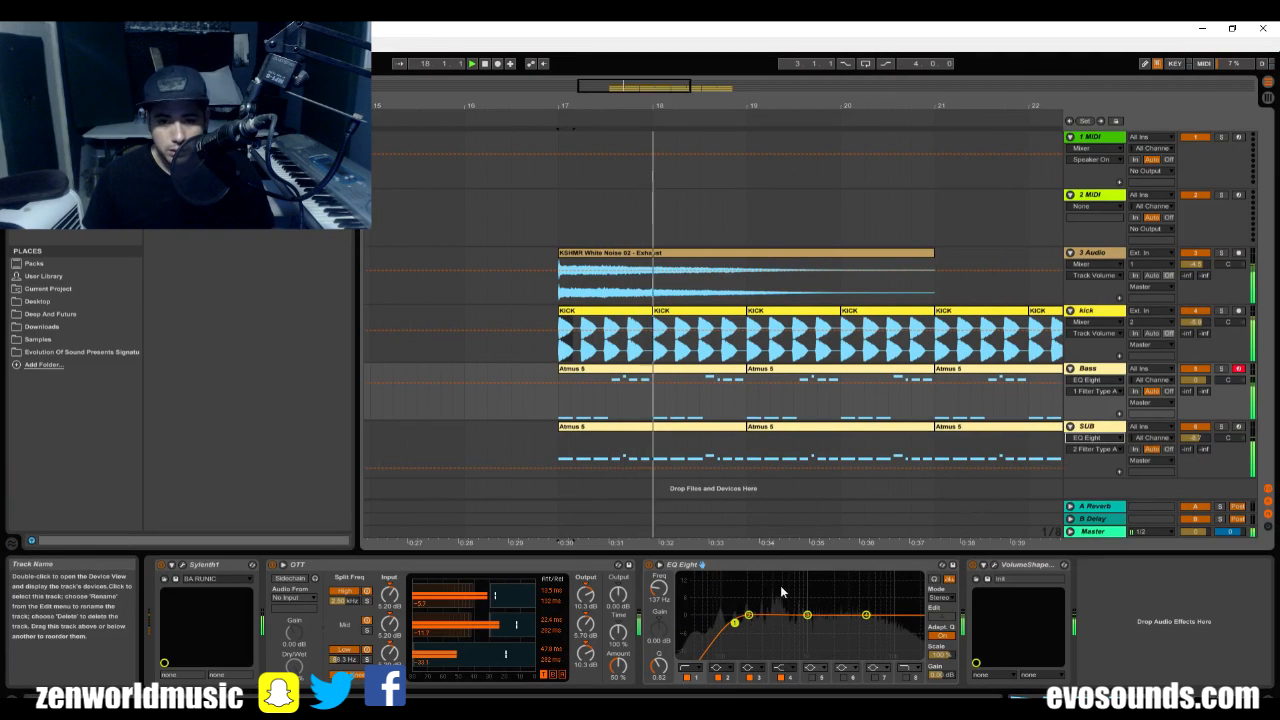
Set band 1 of the SUB track's EQ Eight to a low-cut filter at 30 Hz.
click(1088, 429)
key(space)
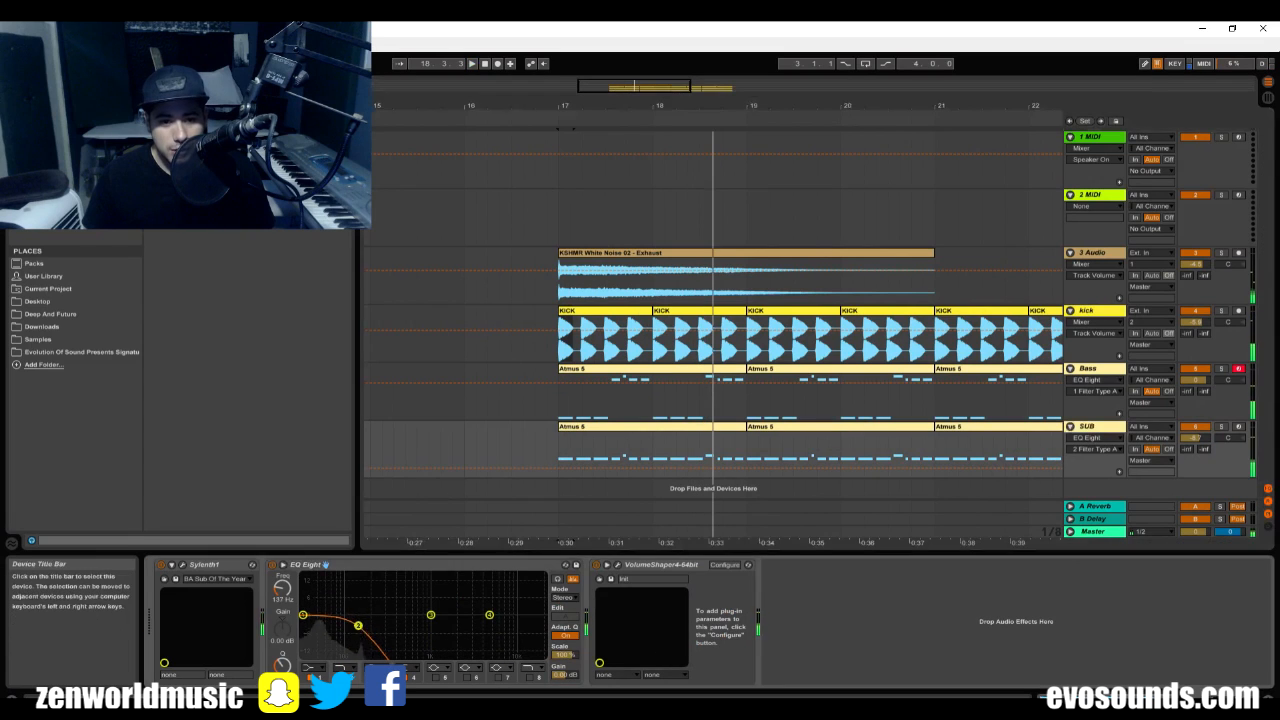
drag(305, 621, 293, 613)
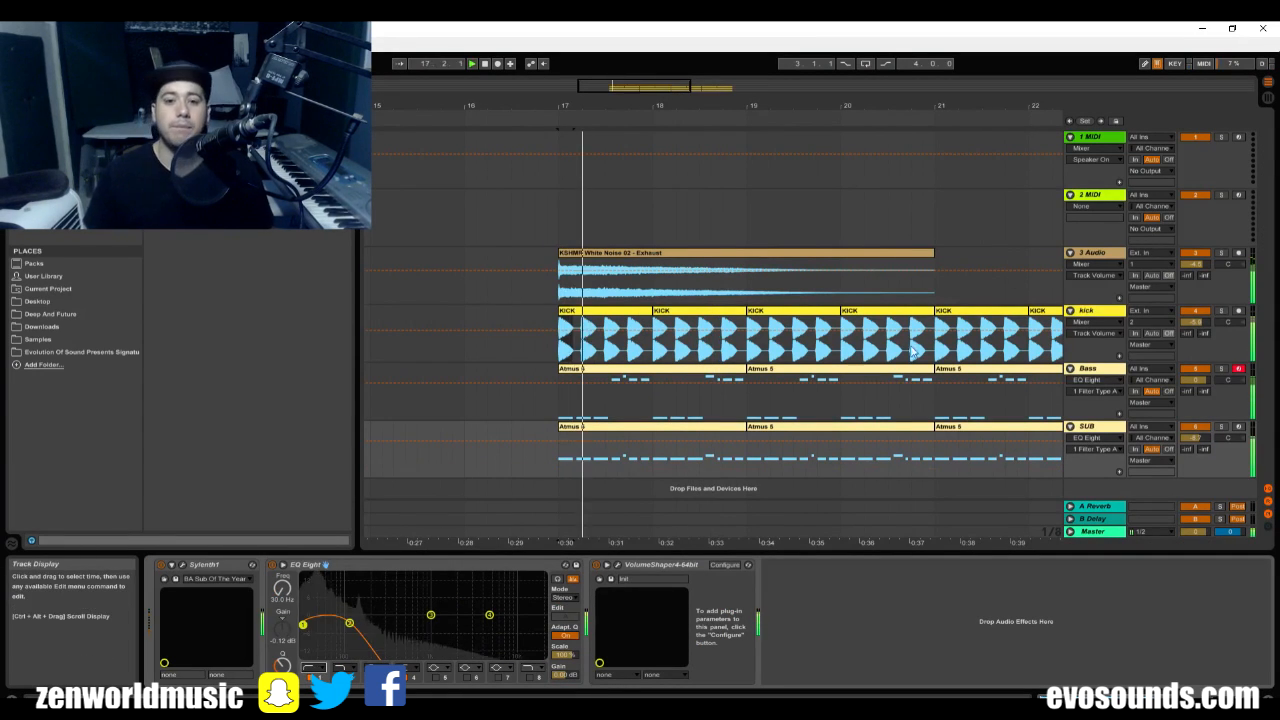
Add EQ Eight to the kick track, with band 1 as a low-cut filter at 30 Hz, and start playback.
click(1094, 311)
key(space)
click(247, 180)
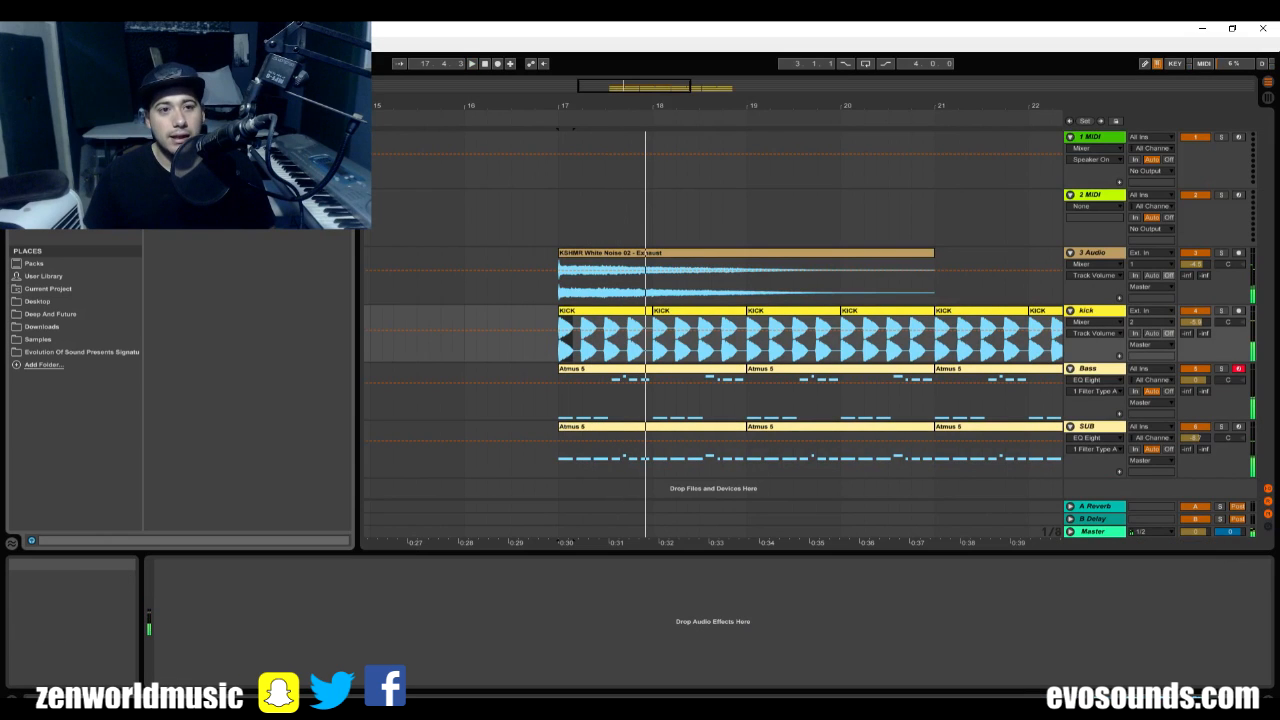
drag(1106, 321, 1106, 322)
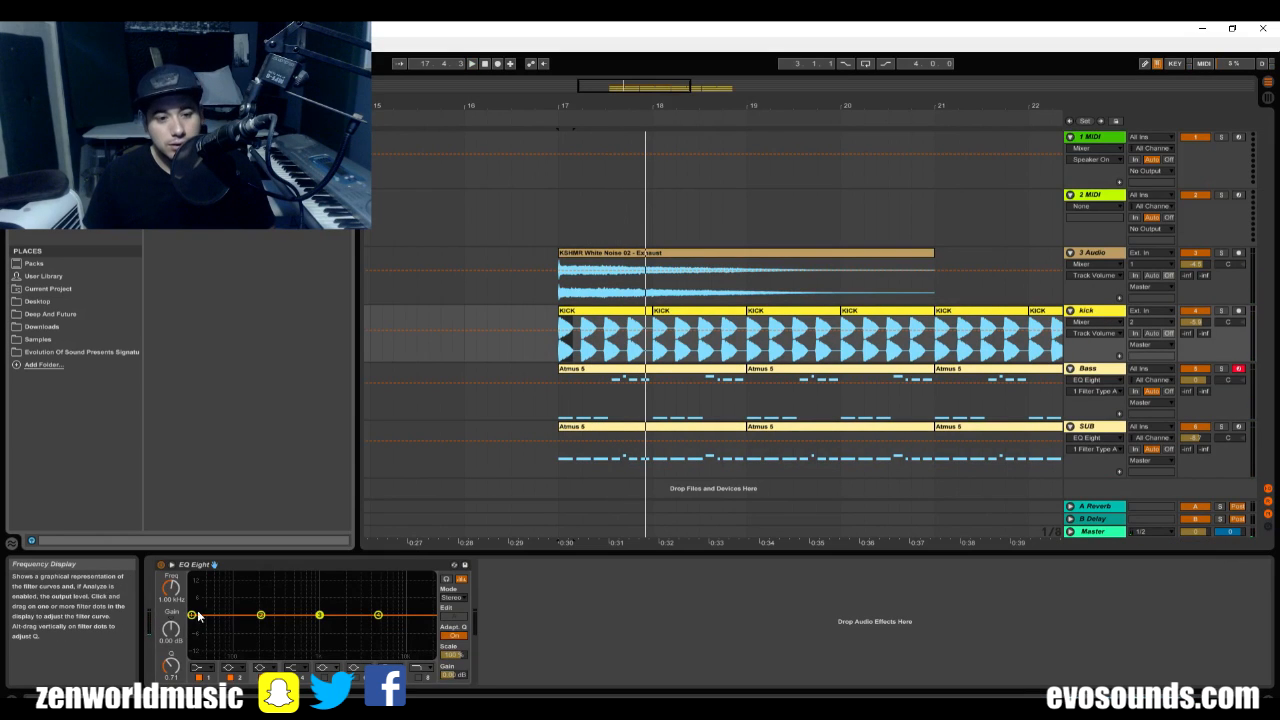
click(200, 667)
click(204, 598)
key(space)
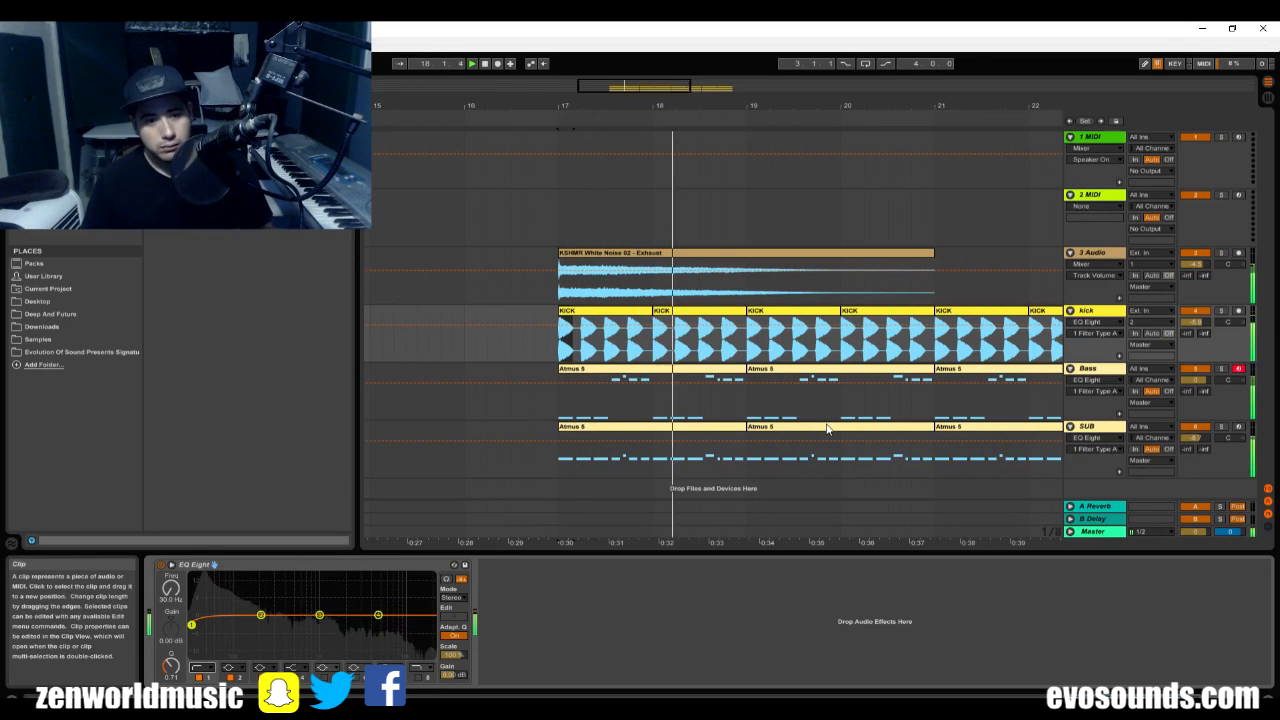
Lower the kick track's volume to about -7.2 dB in the mixer during playback, and stop playback.
key(Tab)
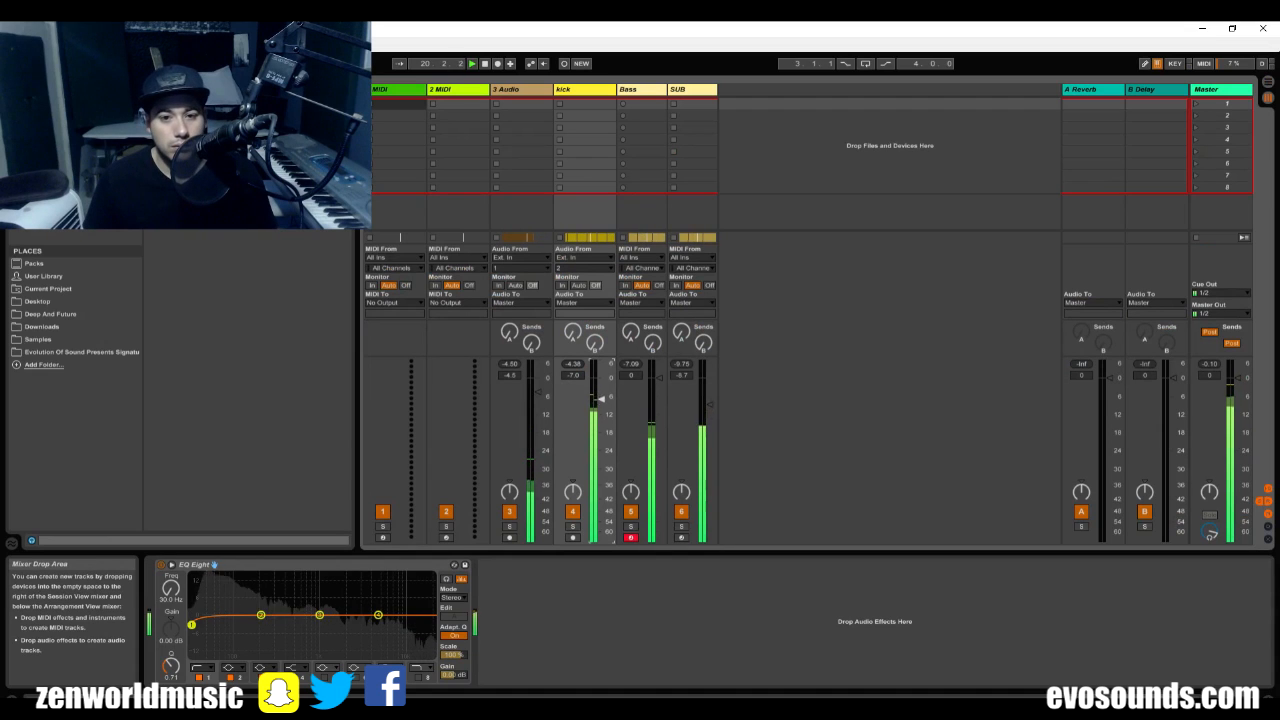
key(Tab)
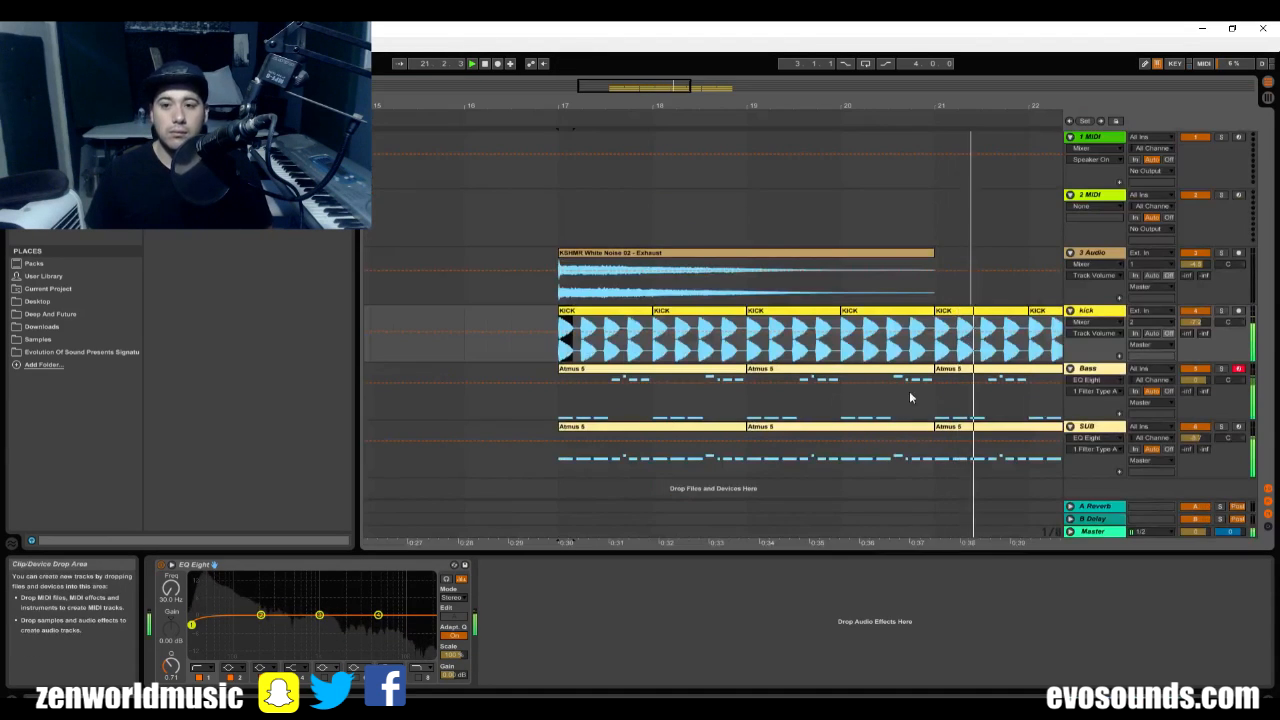
key(space)
Play all tracks from bar 18 to check the balance of the kick, Bass and SUB.
mouse_move(656, 89)
mouse_down()
mouse_move(668, 68)
mouse_move(655, 106)
mouse_move(688, 102)
mouse_up()
key(Tab)
key(Tab)
click(510, 288)
click(820, 369)
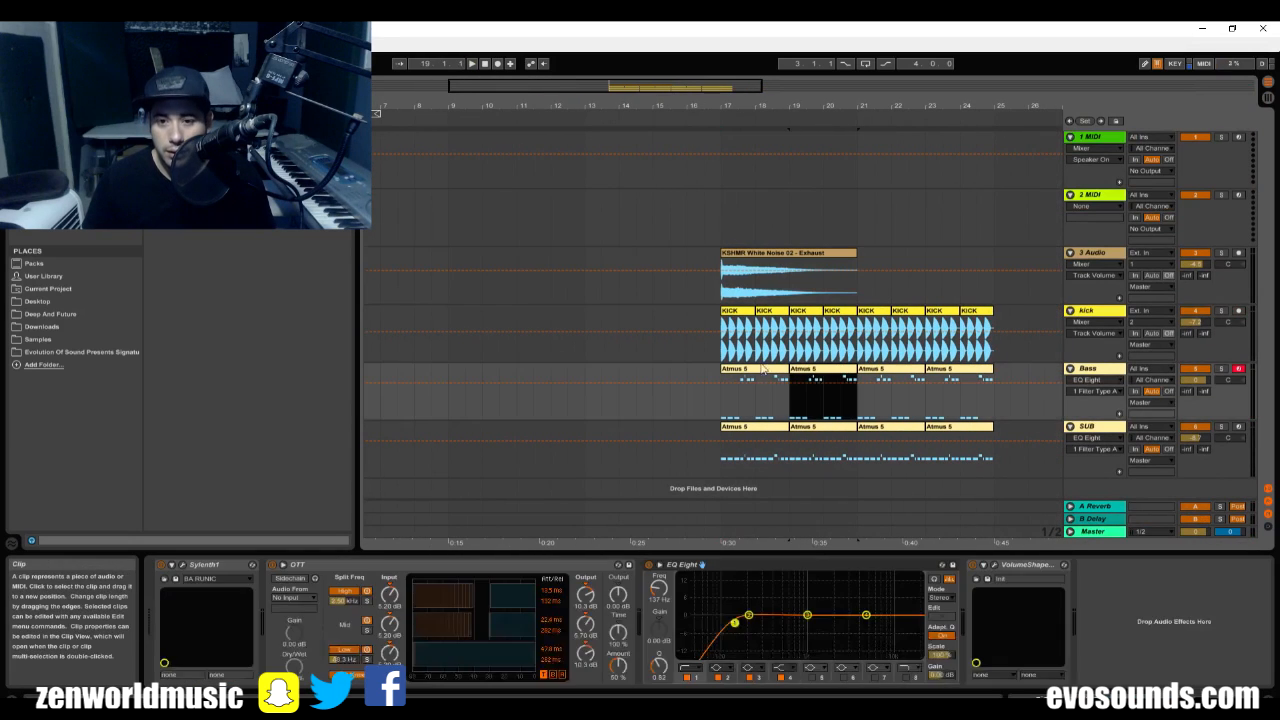
drag(756, 384, 752, 366)
click(753, 370)
key(space)
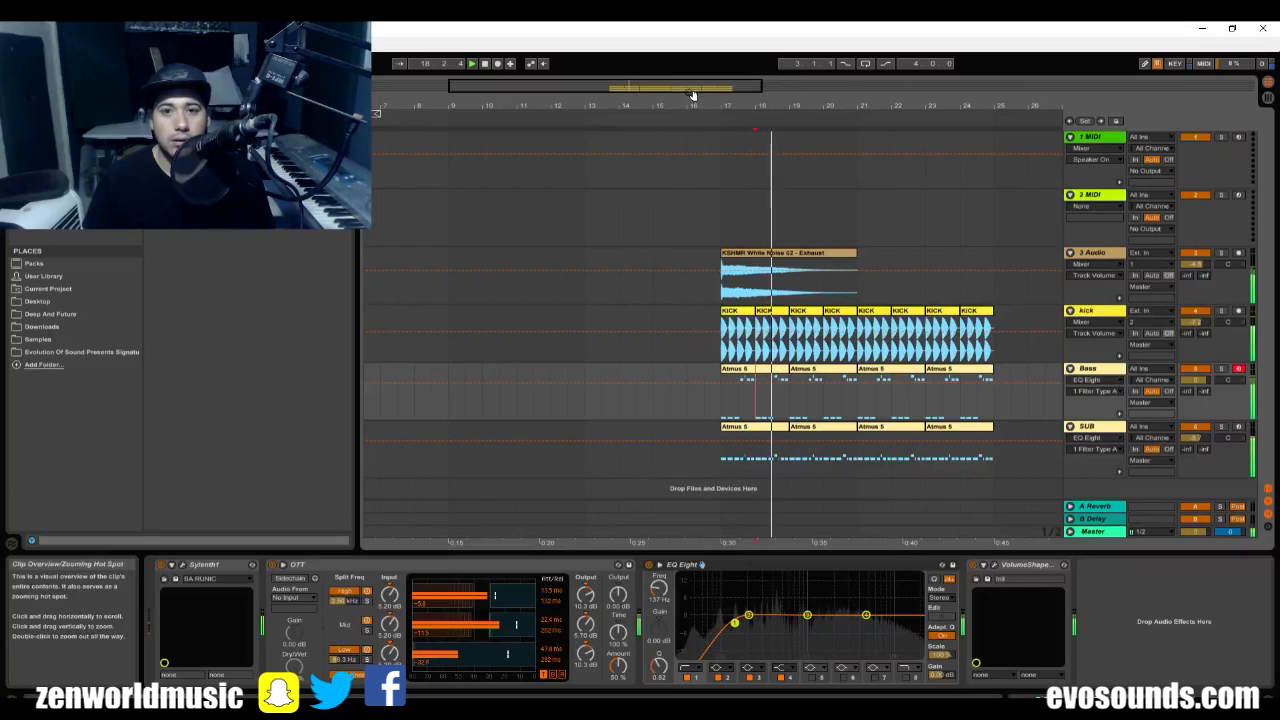
Insert an audio track directly below the kick track and name it CLAP.
click(1110, 324)
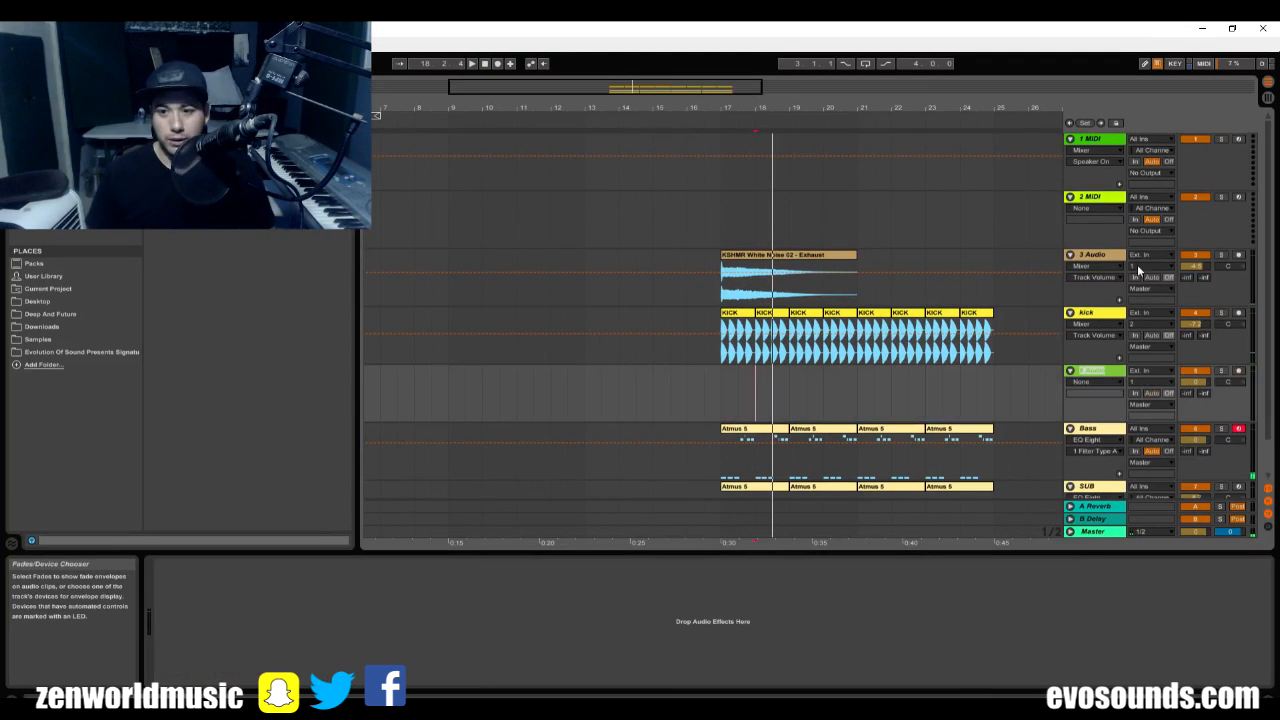
key(ctrl+t)
key(ctrl+r)
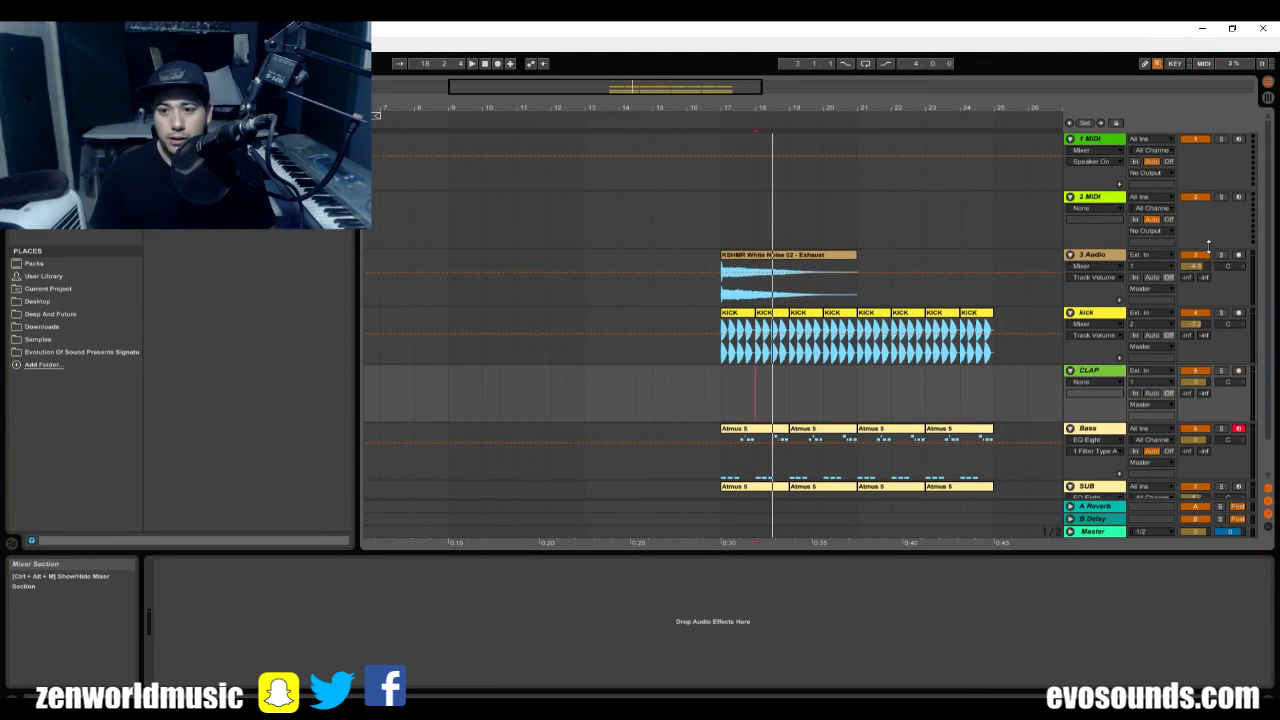
Open the VEC5 Claps folder of Vengeance_Essential_Clubsounds_vol_5 in the Samples library.
click(60, 340)
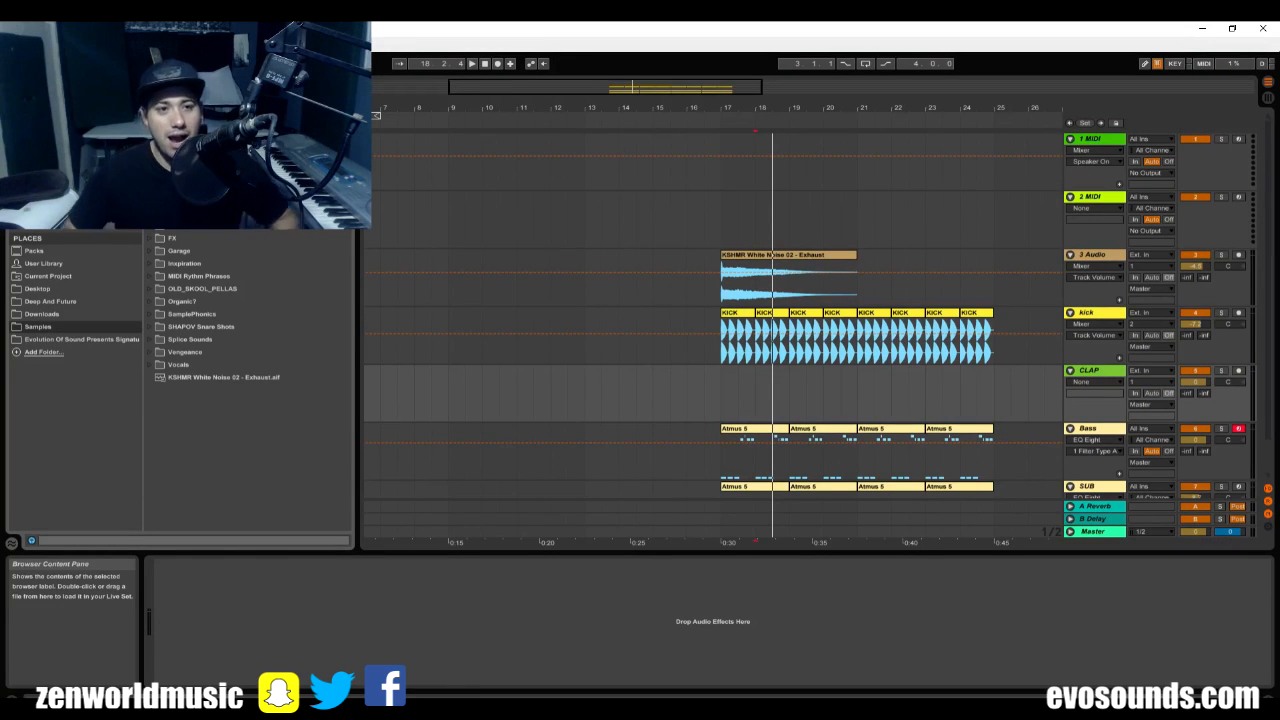
scroll(250, 390, down, 3)
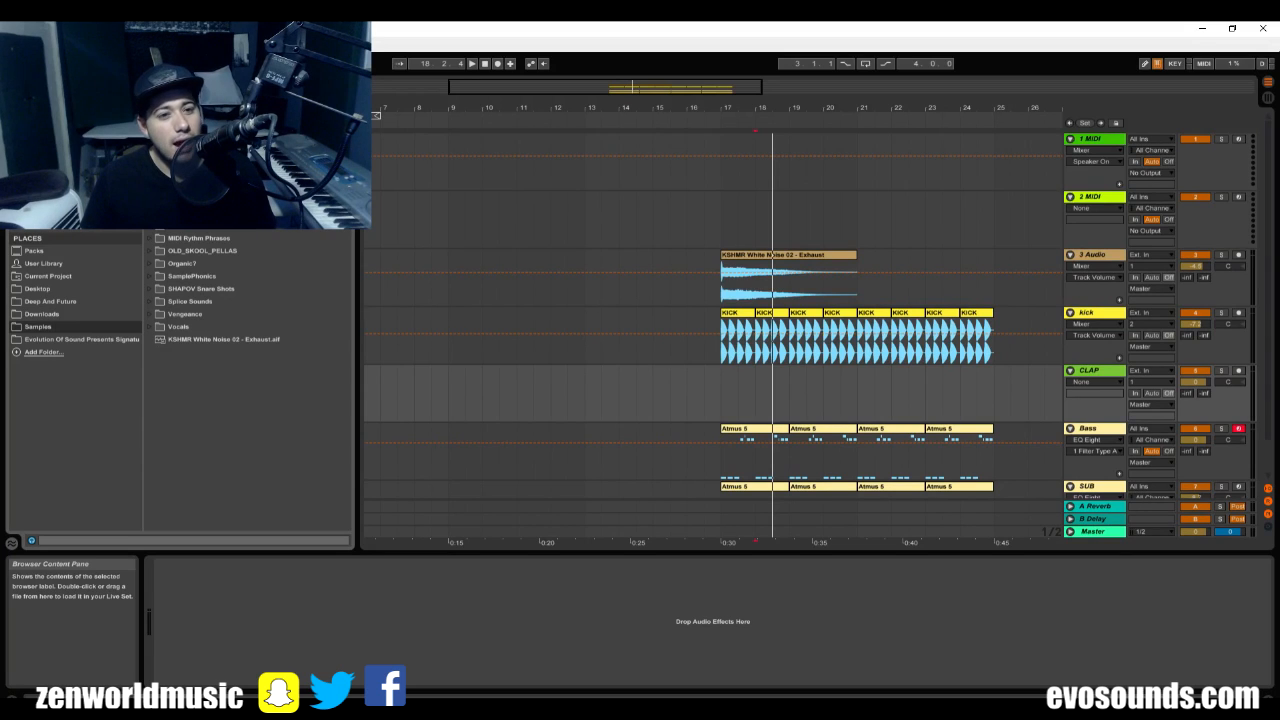
click(148, 313)
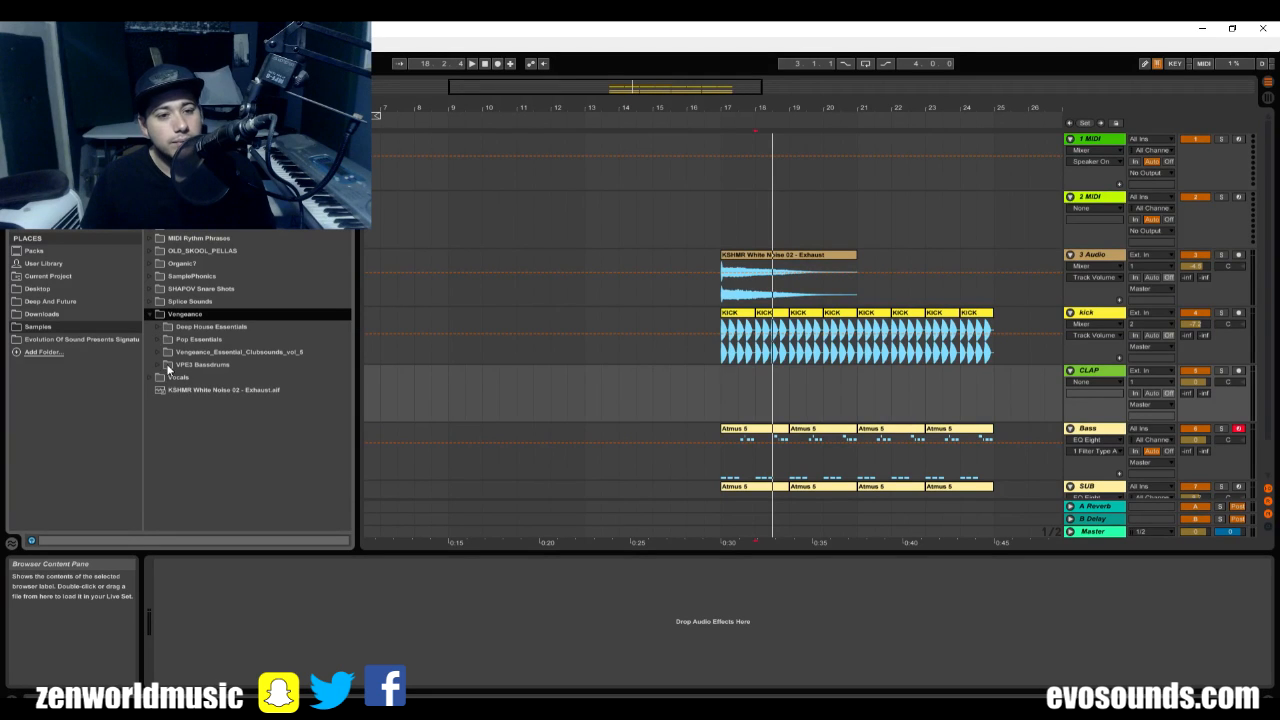
click(163, 354)
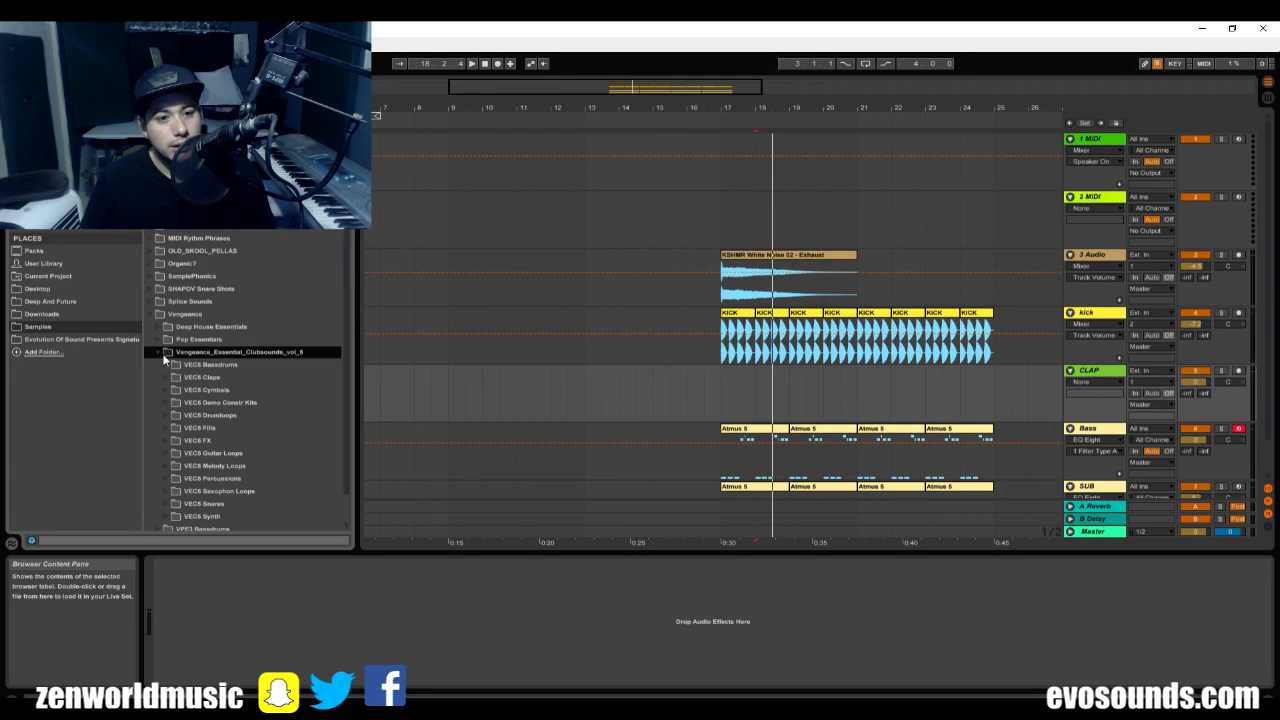
scroll(169, 352, down, 1)
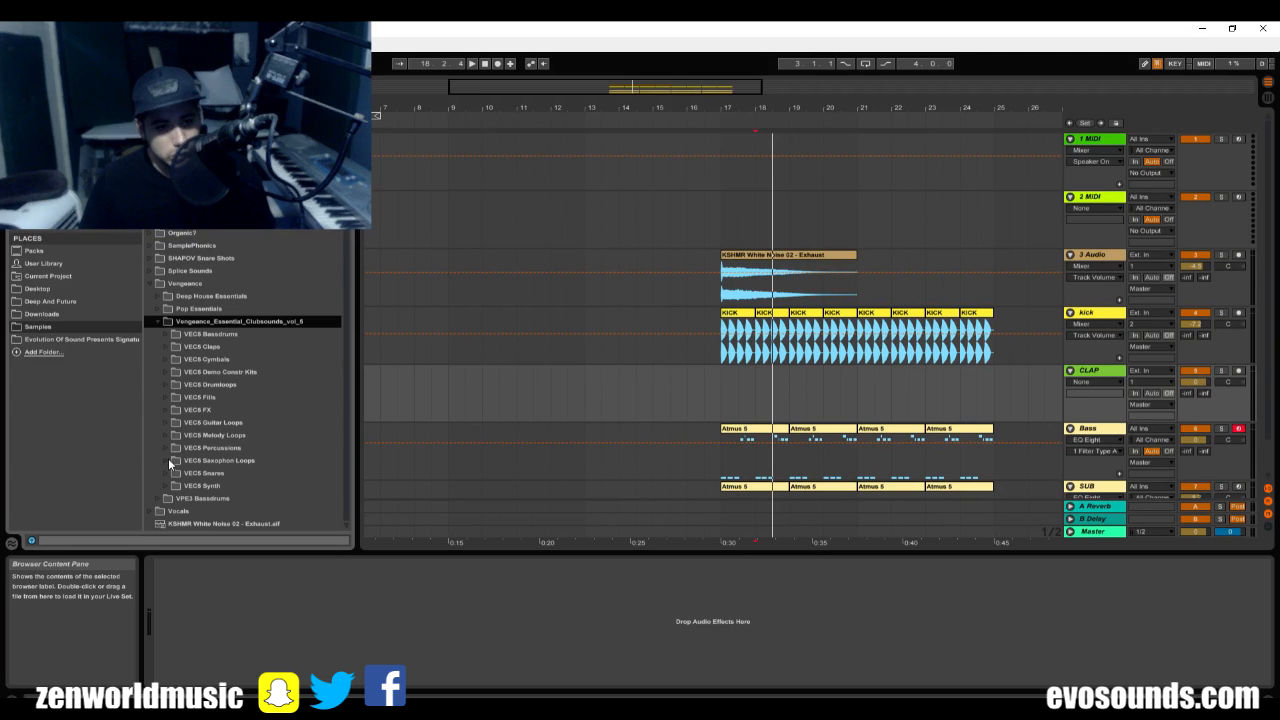
click(164, 347)
Audition the samples in the VEC5 Claps folder, from VEC5 Claps01 to VEC5 Claps12, to find a clap.
click(228, 371)
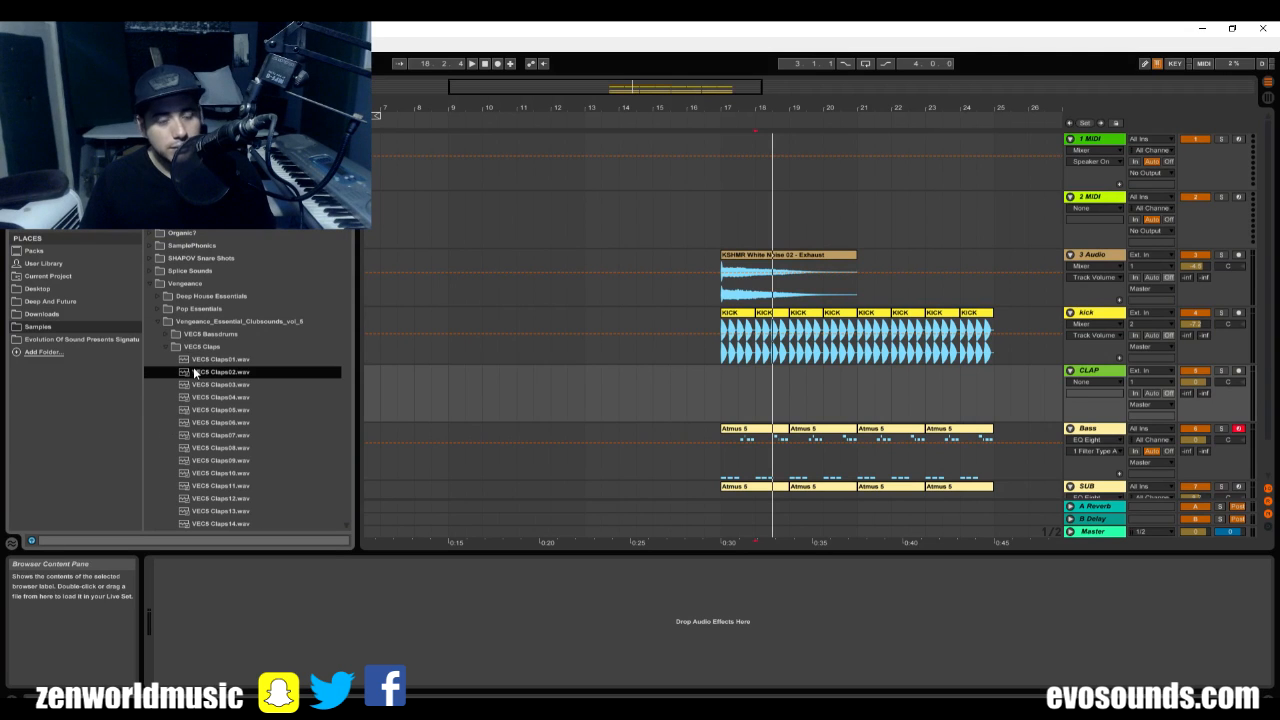
click(253, 362)
click(259, 386)
scroll(260, 380, down, 2)
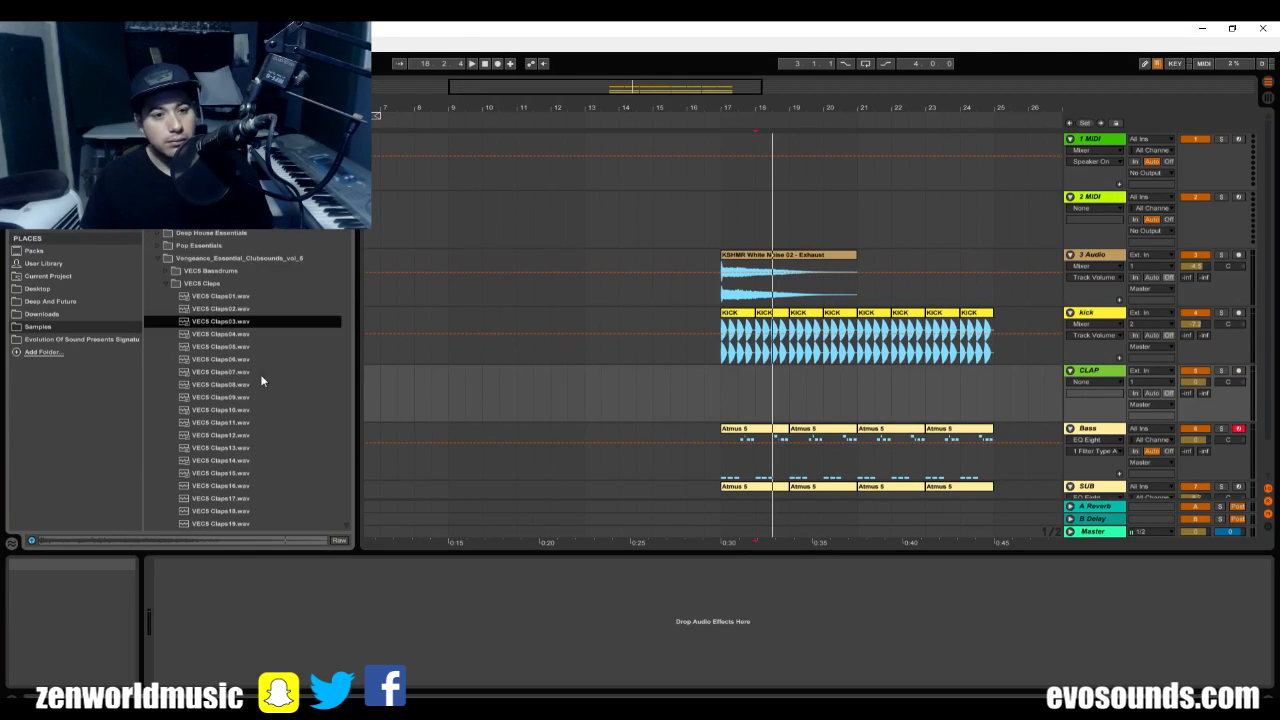
click(262, 348)
key(Down)
key(Down)
key(Up)
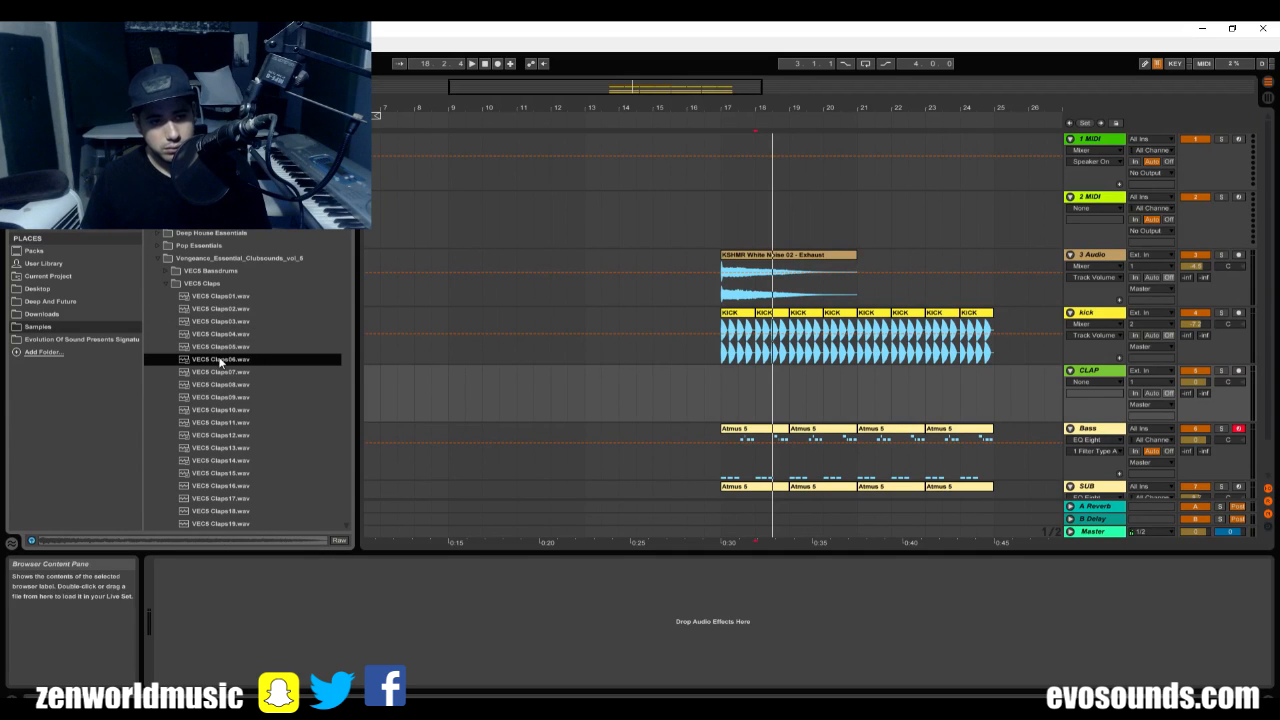
key(Up)
key(Down)
key(Down)
key(Down)
key(Down)
key(Down)
key(Down)
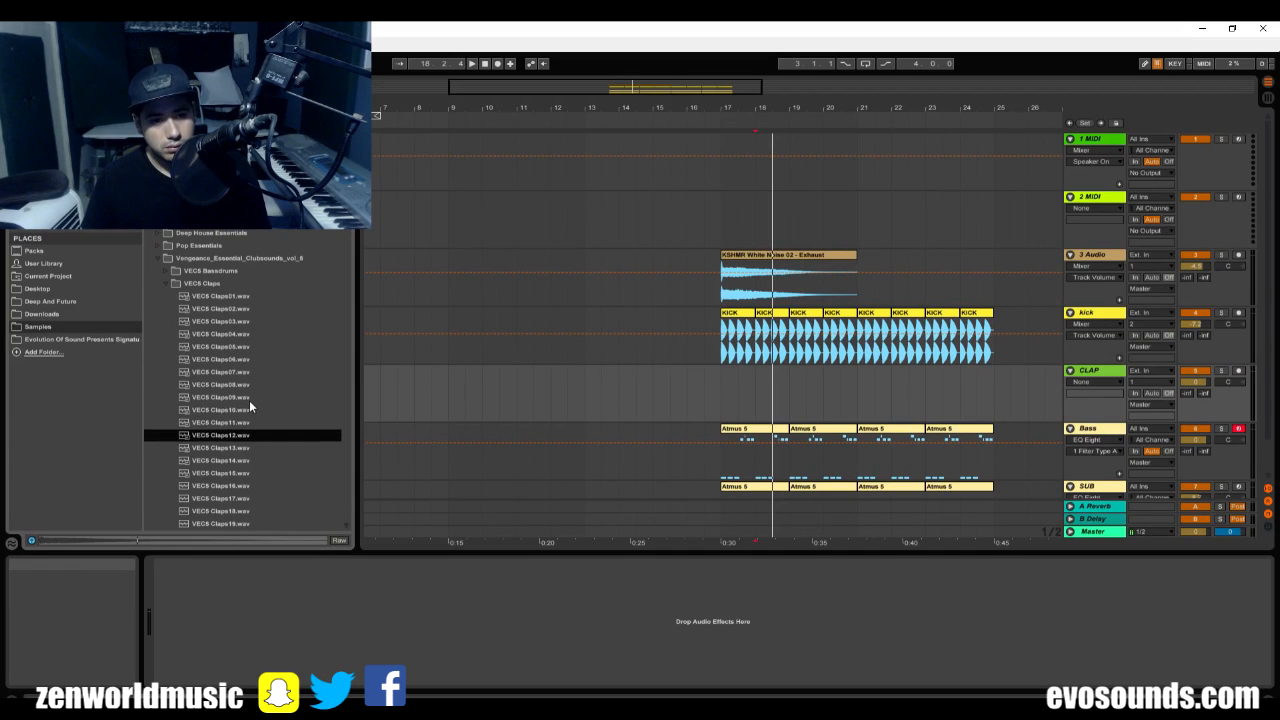
key(Down)
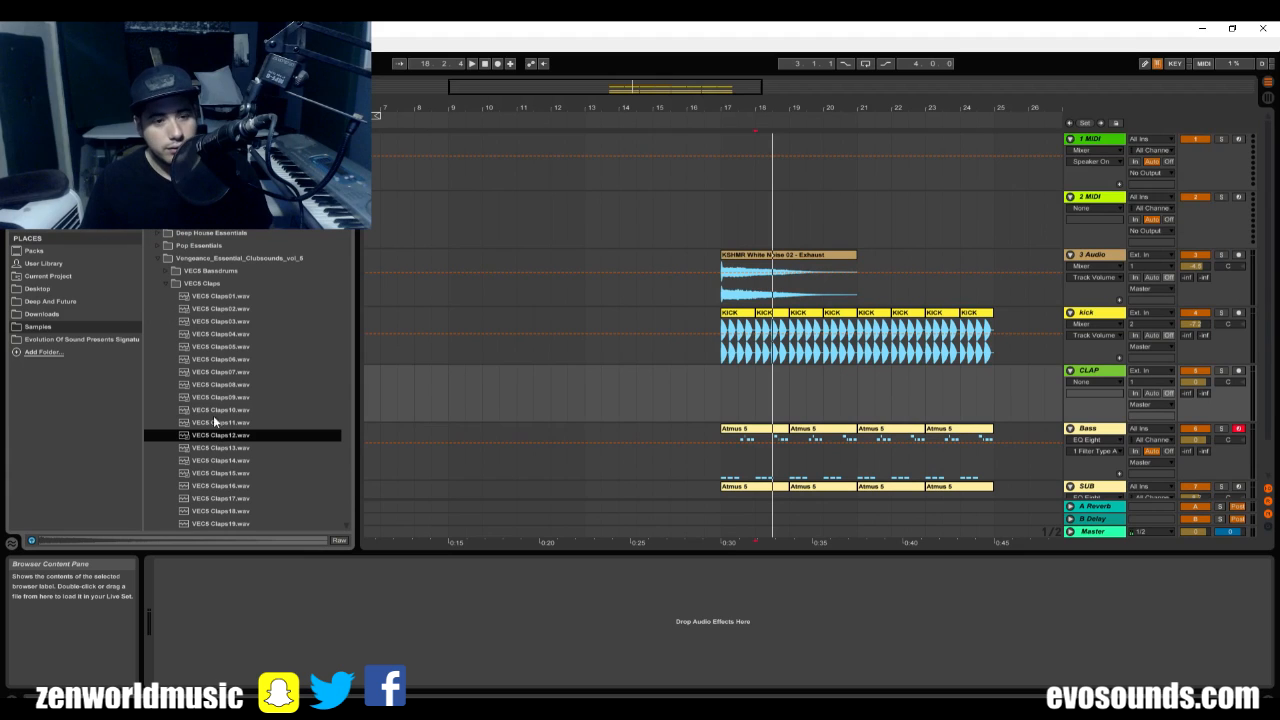
Close the Vengeance sample folder and open the KSHMR Drop Claps folder in the Samples library.
click(151, 222)
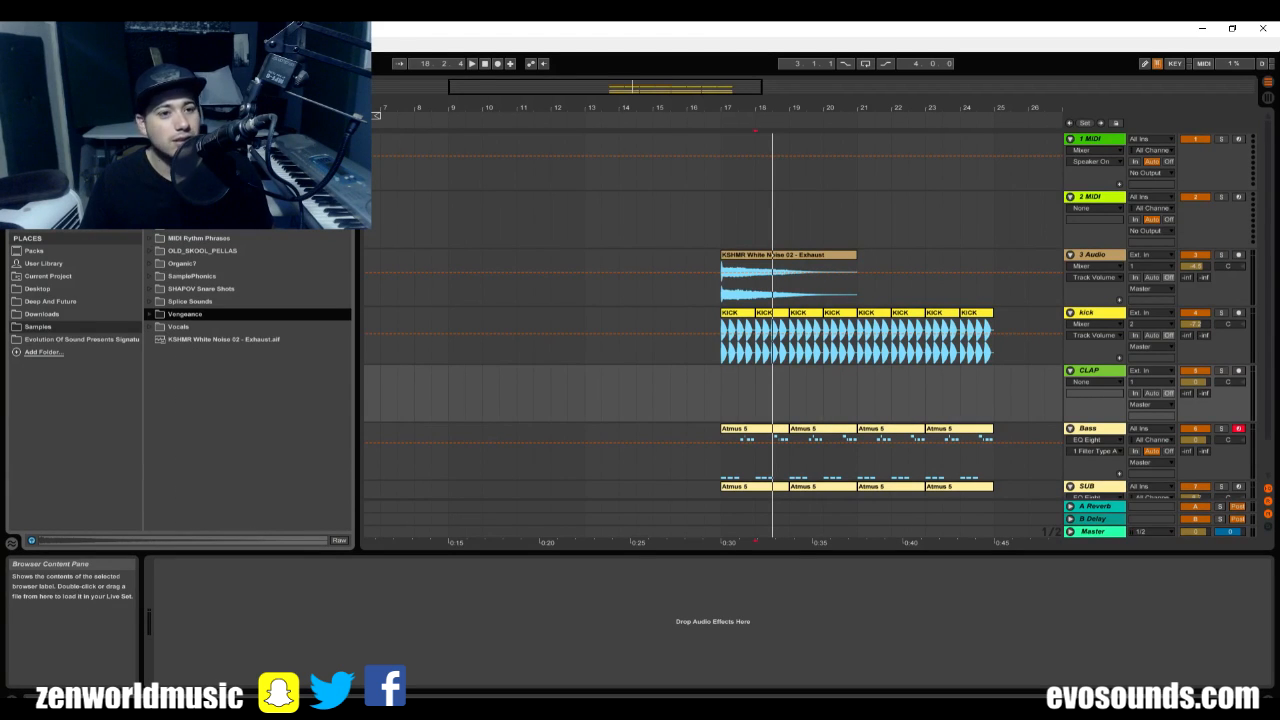
click(151, 162)
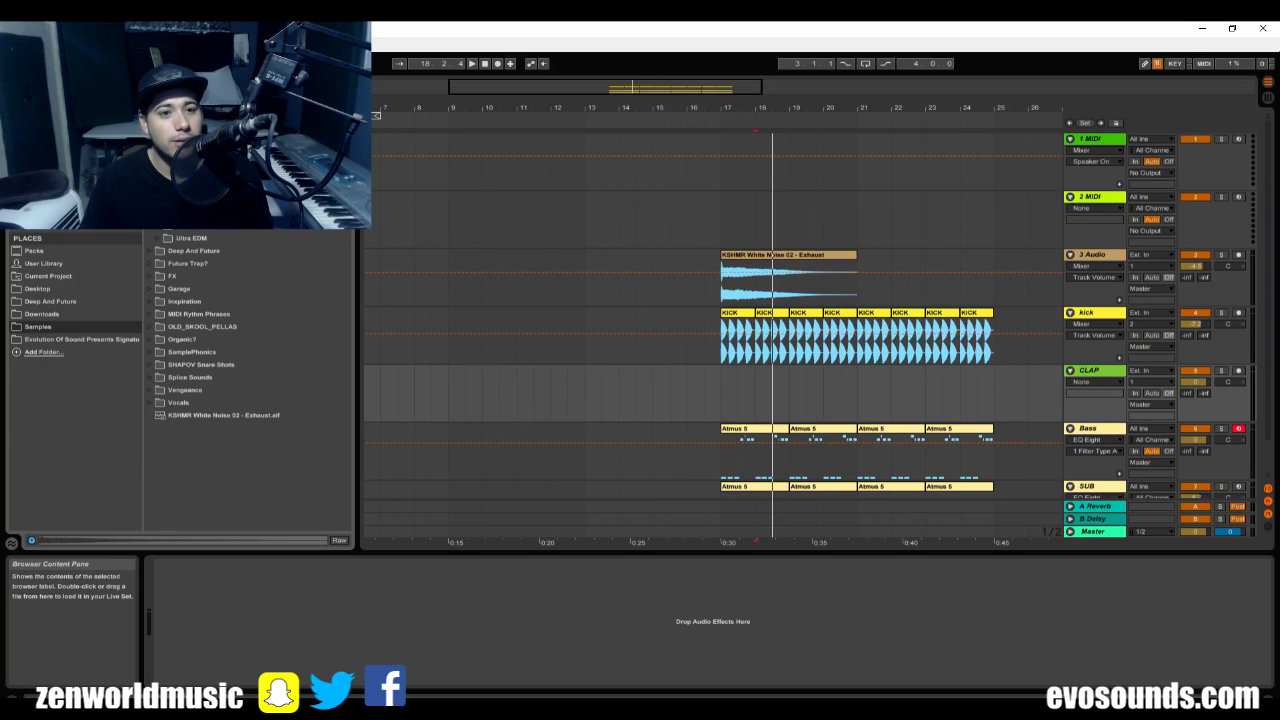
scroll(182, 231, up, 3)
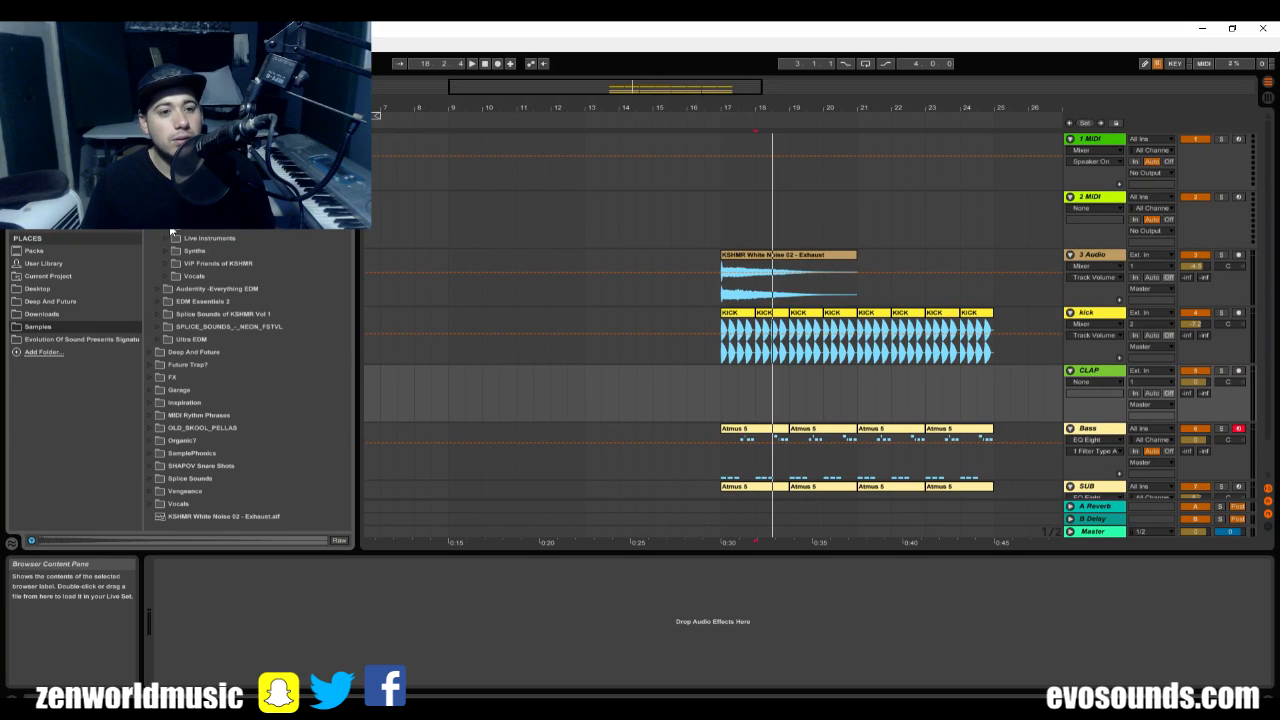
scroll(182, 231, up, 3)
scroll(182, 231, up, 3)
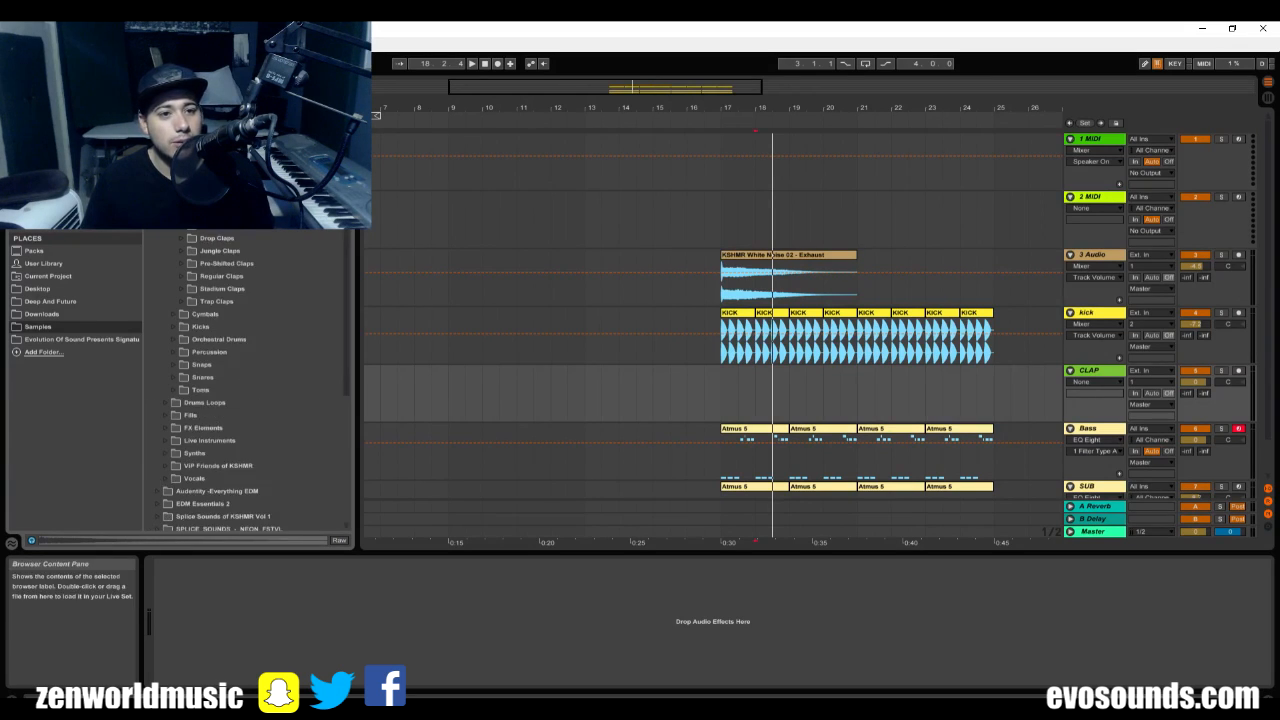
click(183, 236)
click(180, 239)
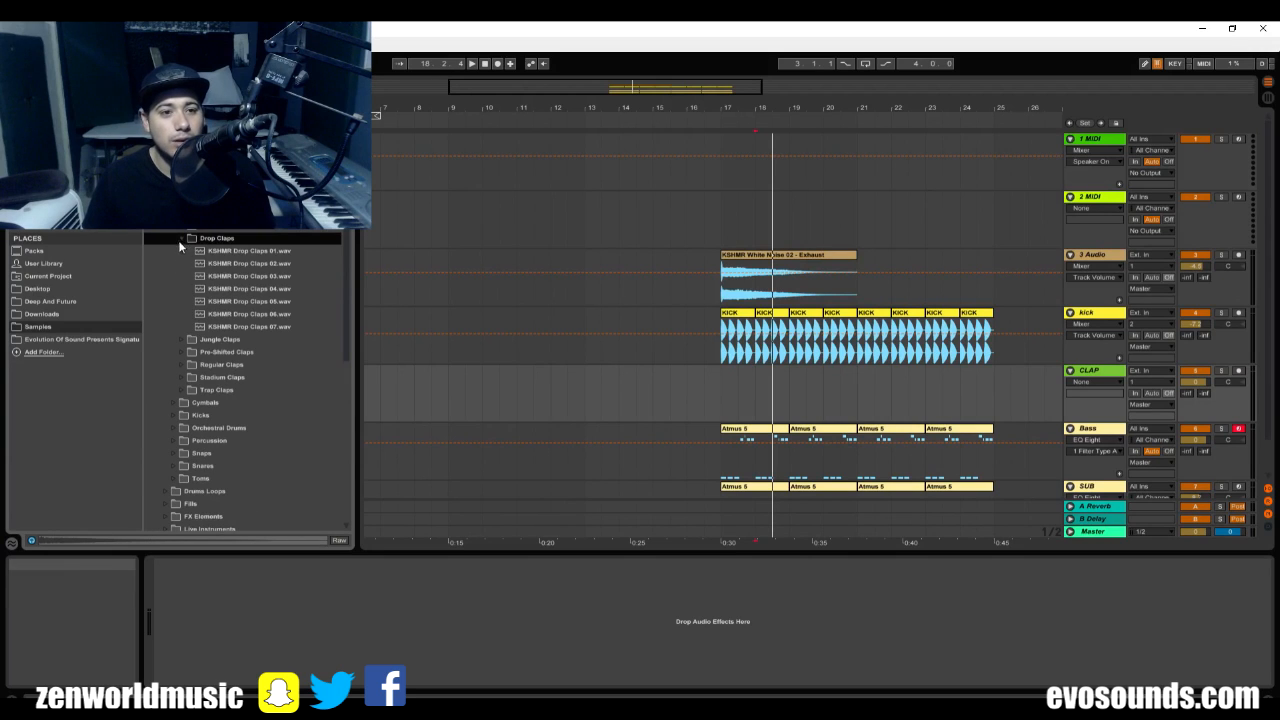
Audition the samples in the Drop Claps folder, from KSHMR Drop Claps 01 to KSHMR Drop Claps 07.
click(278, 250)
key(Down)
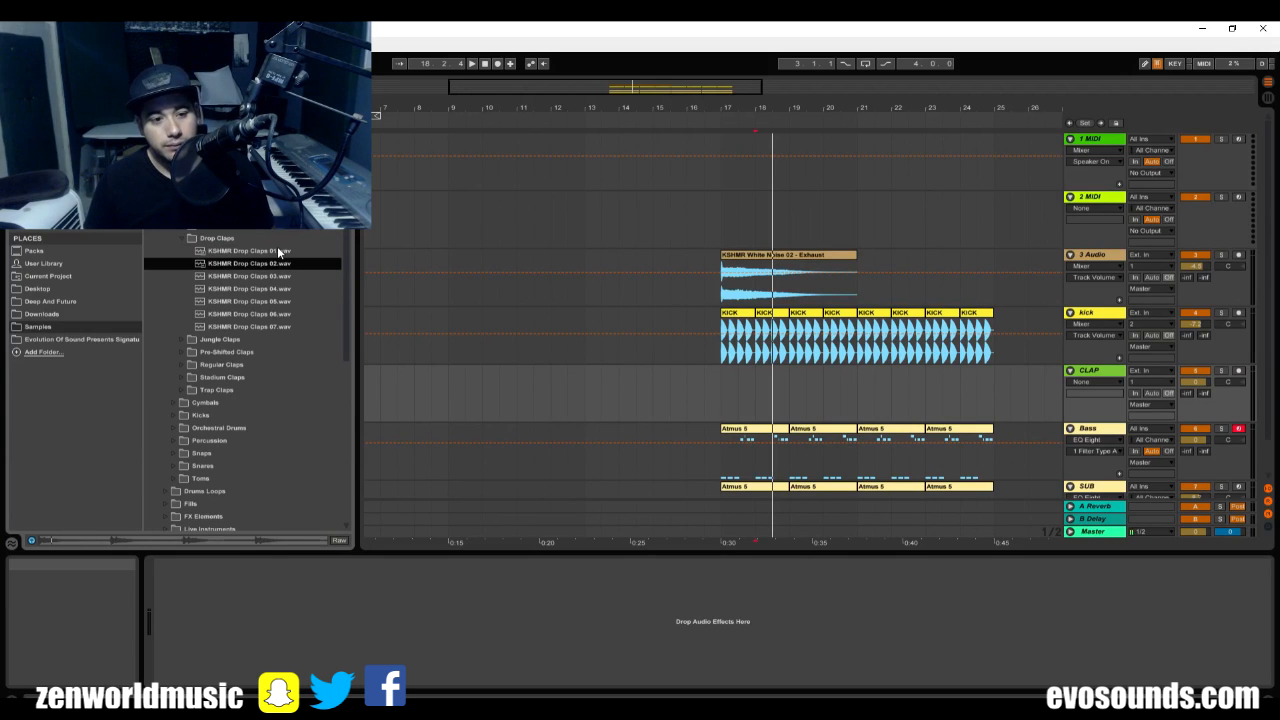
key(Down)
key(Down)
key(Down)
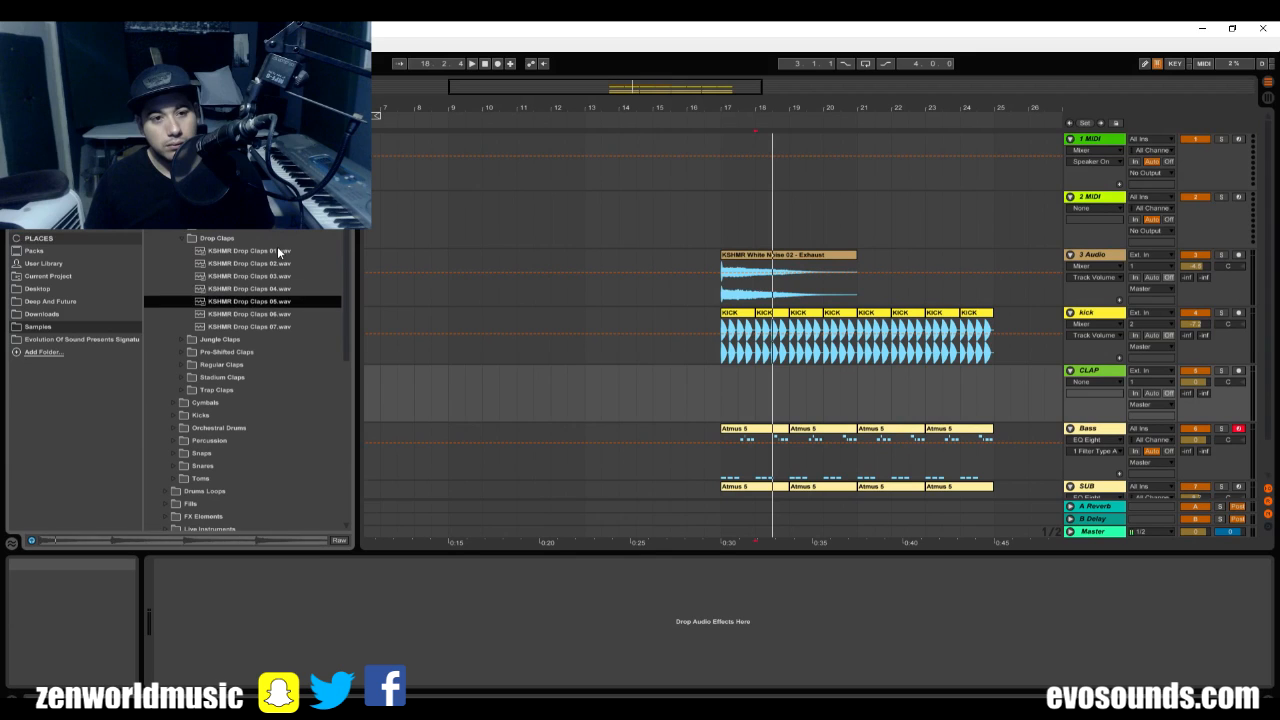
key(Down)
key(Down)
key(Down)
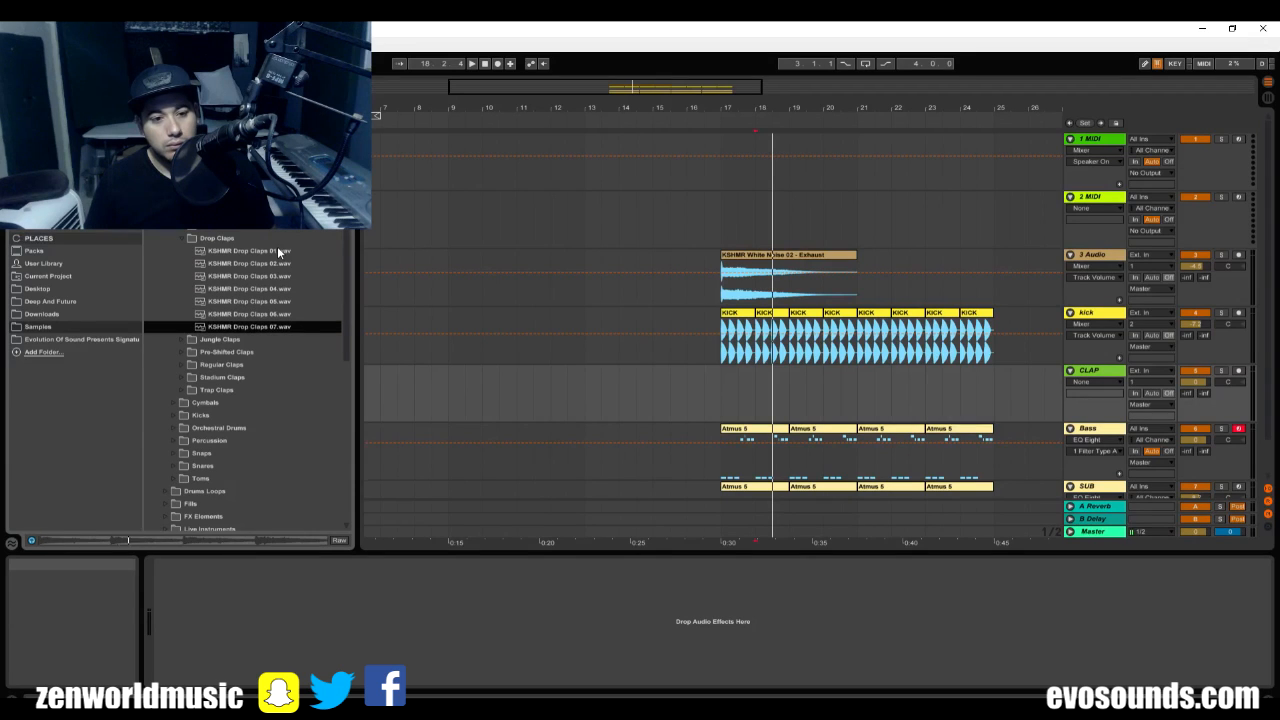
click(269, 255)
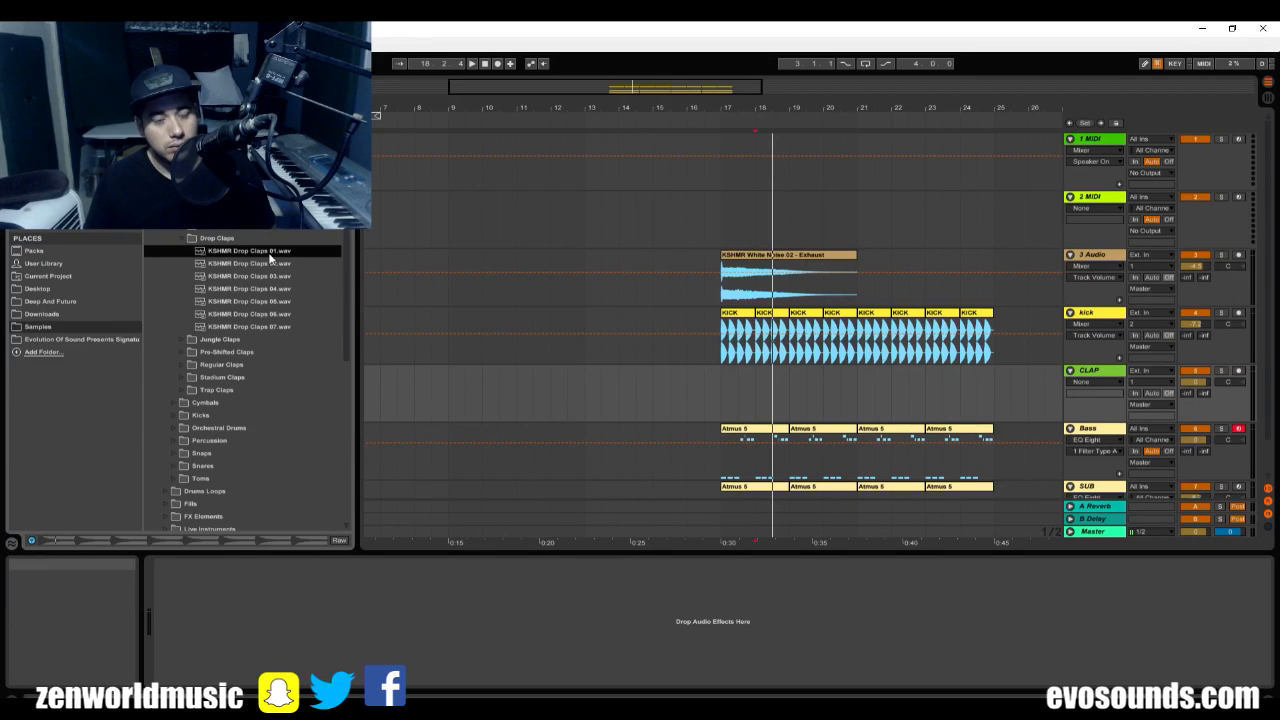
Place KSHMR Drop Claps 01 at bar 17 on the CLAP track, lower the track's volume and play it with the mix.
mouse_move(240, 258)
mouse_down()
mouse_move(730, 357)
mouse_move(714, 381)
mouse_up()
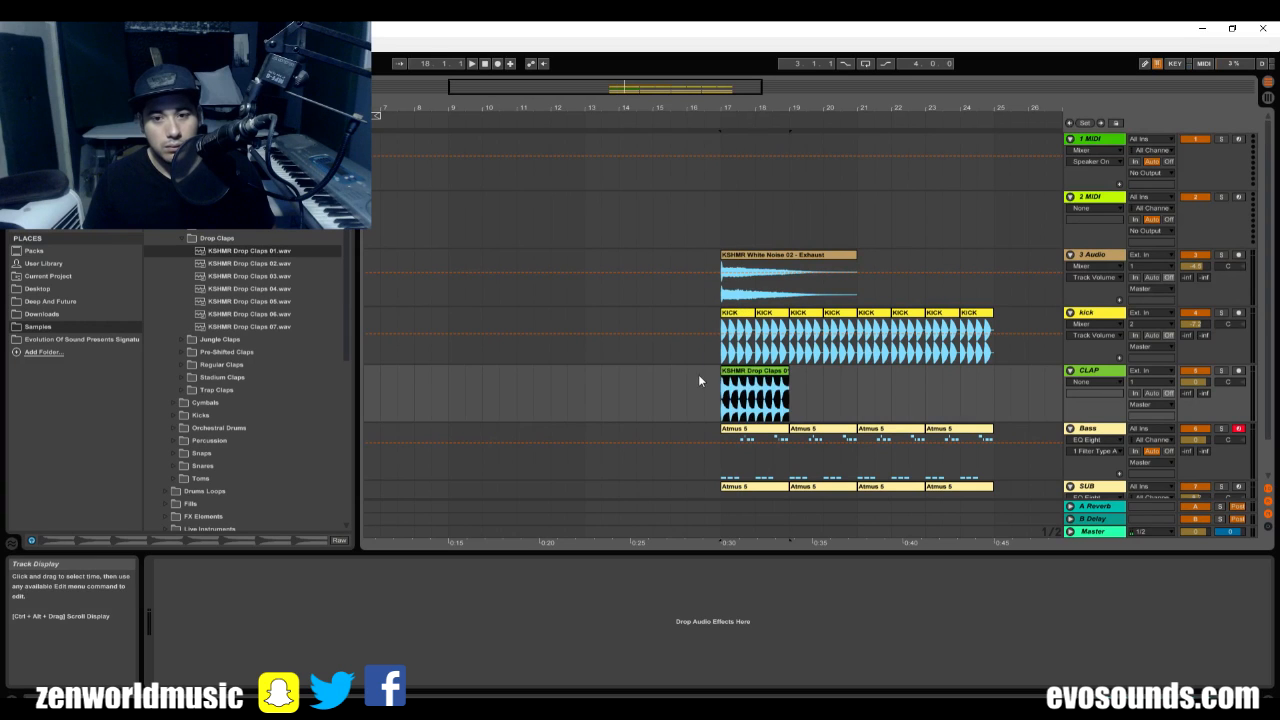
drag(1194, 382, 1194, 402)
click(706, 392)
key(space)
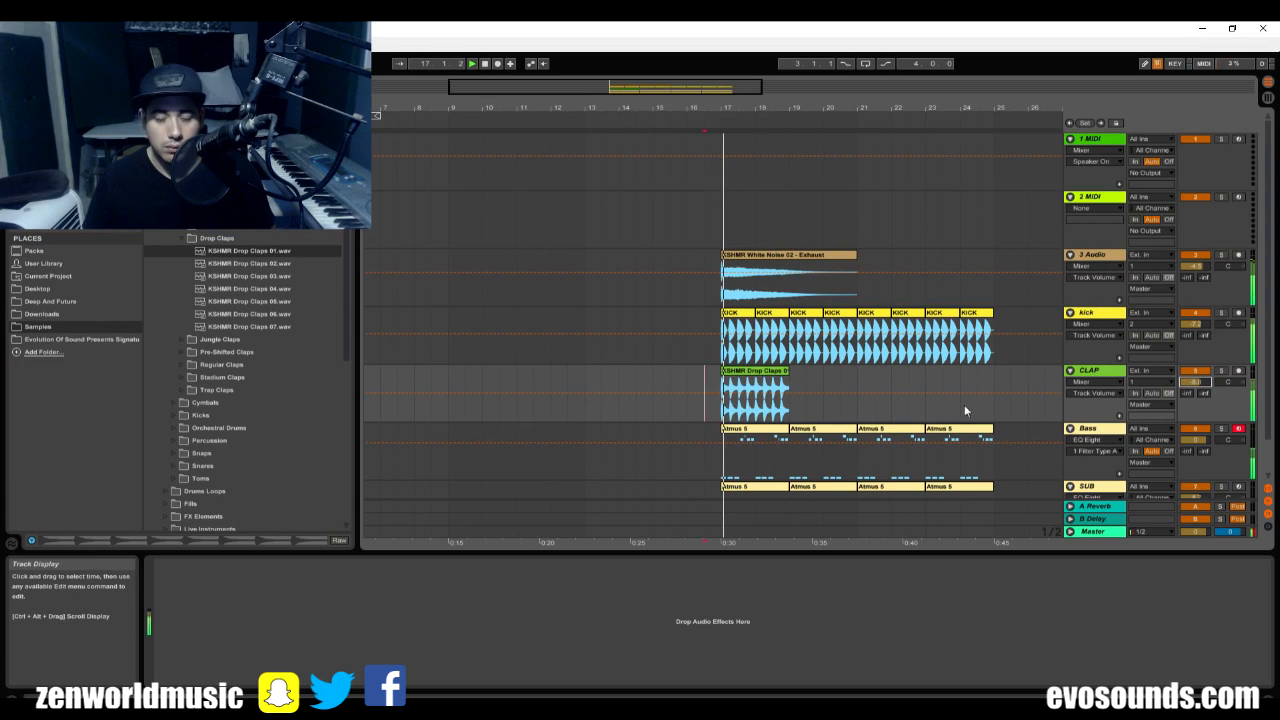
Duplicate the clap clip three times so the claps fill bars 17 to 25, and stop playback.
click(740, 378)
key(ctrl+d)
key(ctrl+d)
key(ctrl+d)
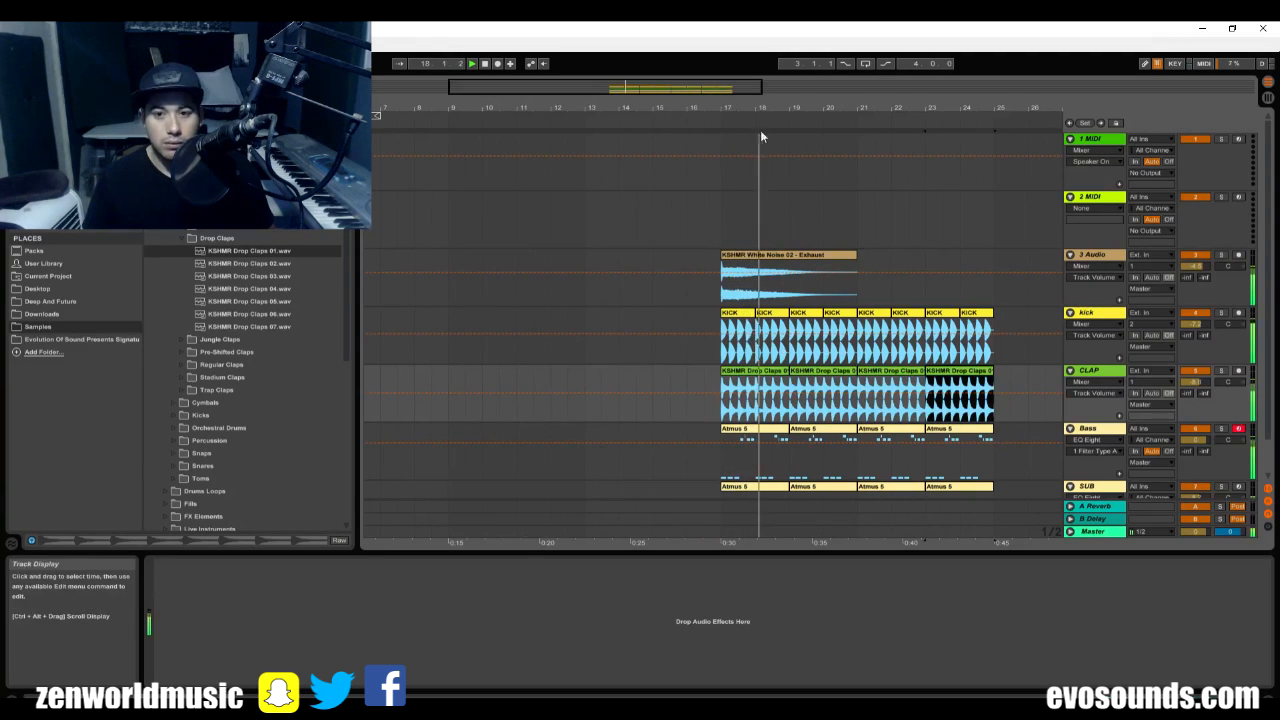
drag(933, 107, 814, 112)
key(space)
Delete the first two clap clips, covering bars 17 to 21.
click(613, 374)
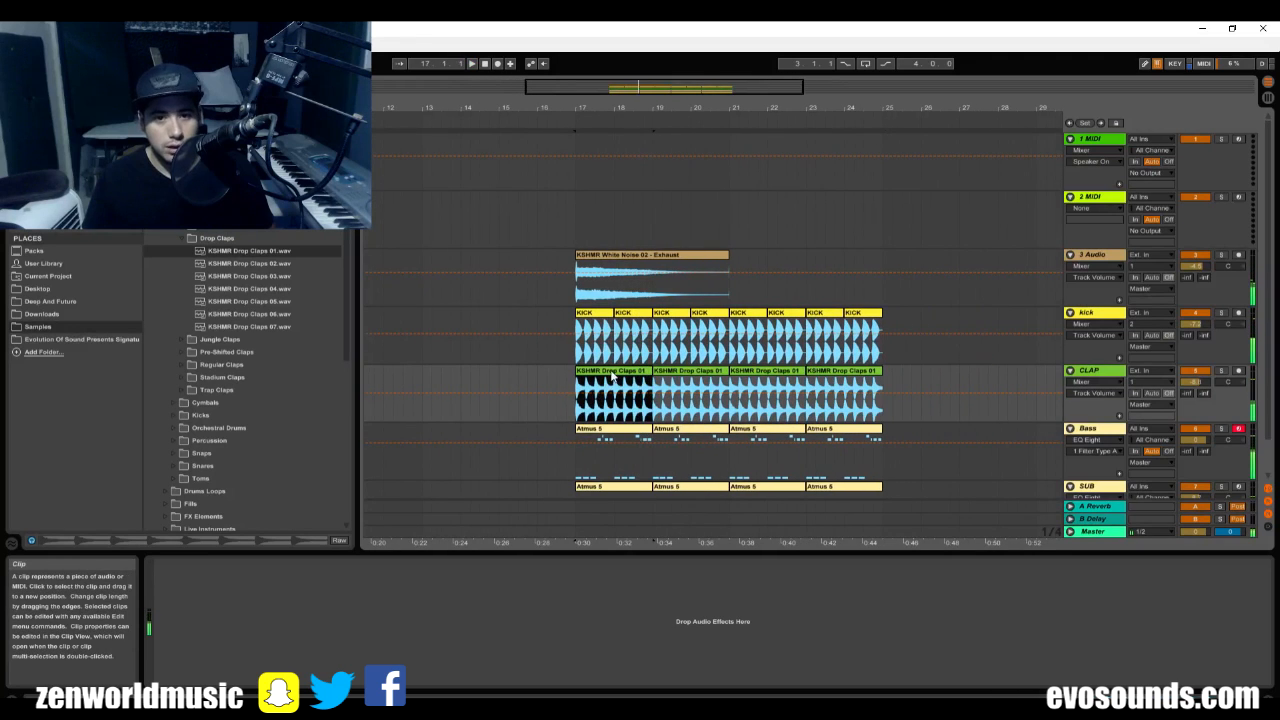
key(Delete)
click(702, 377)
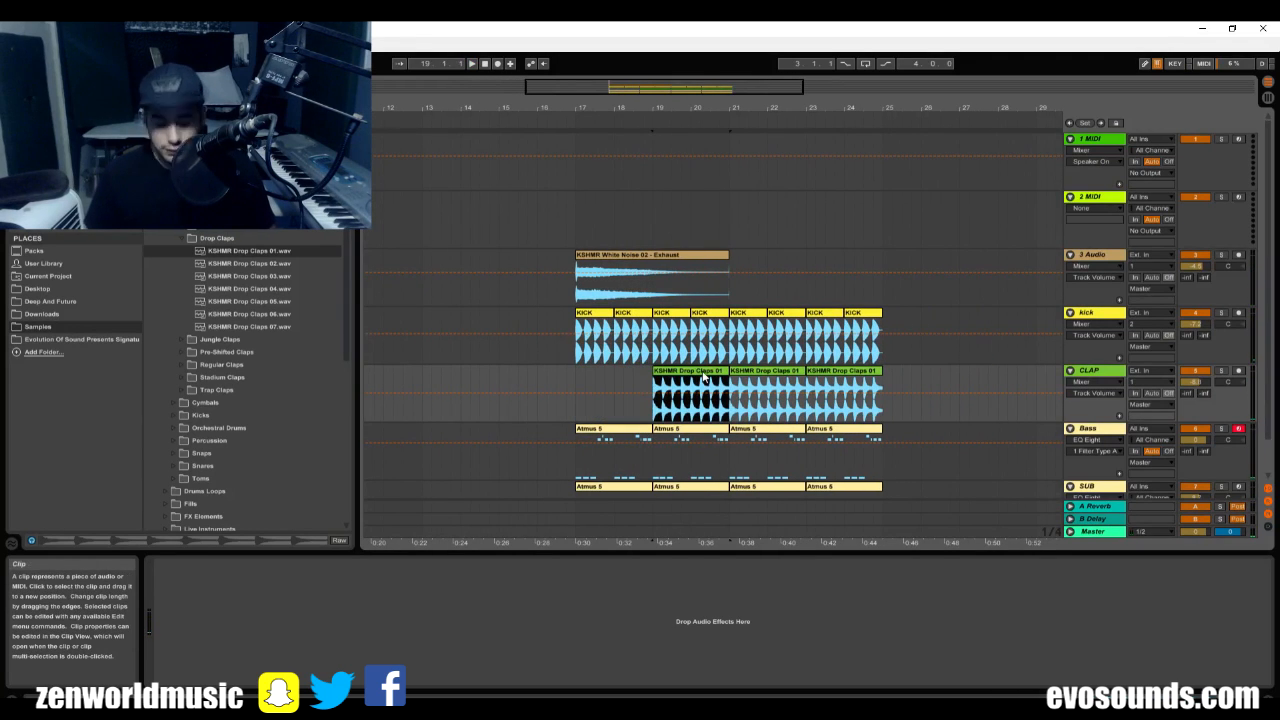
key(Delete)
Shorten the kick before bar 21 to end at 20.4.1, and remove the kick and claps in bar 24.
click(727, 312)
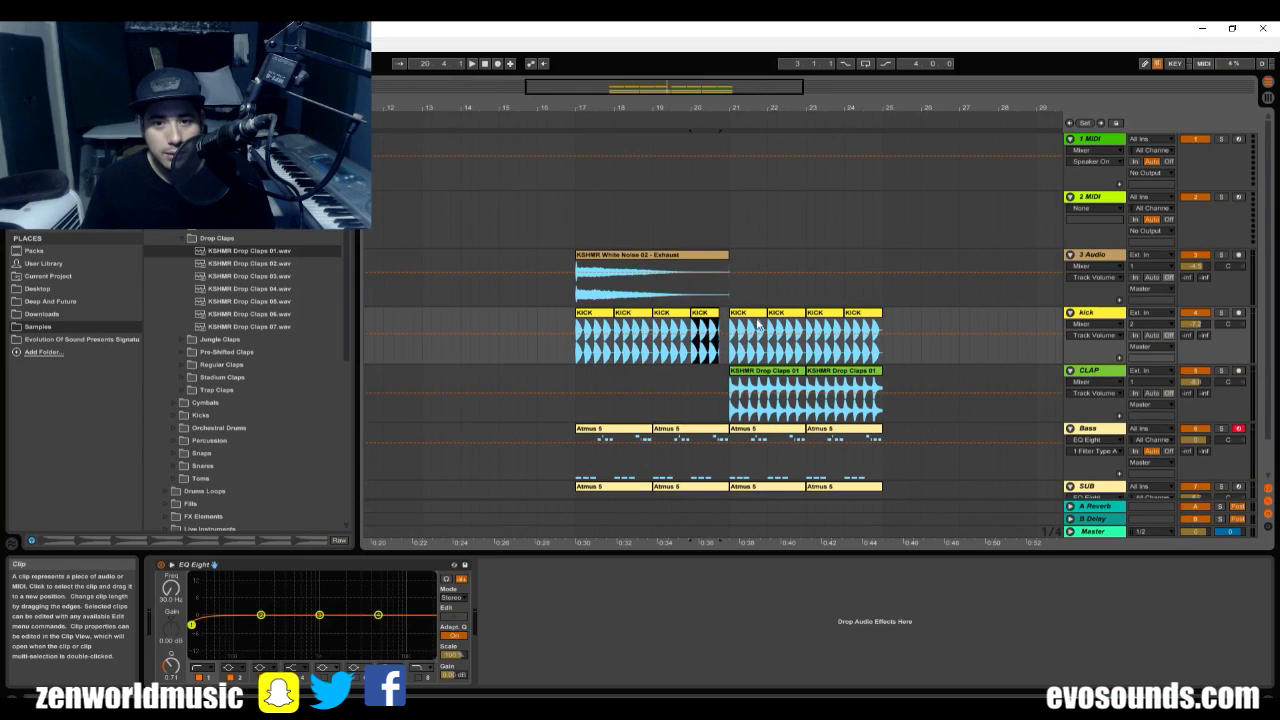
key(Delete)
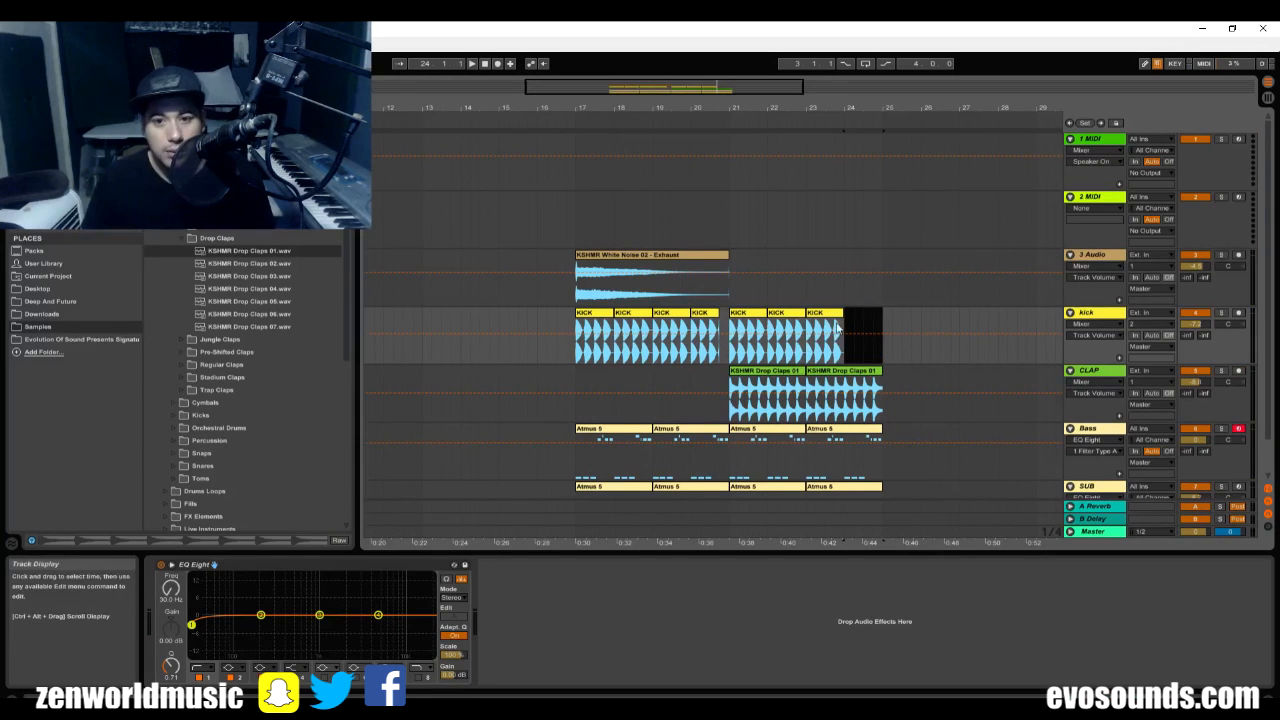
click(880, 371)
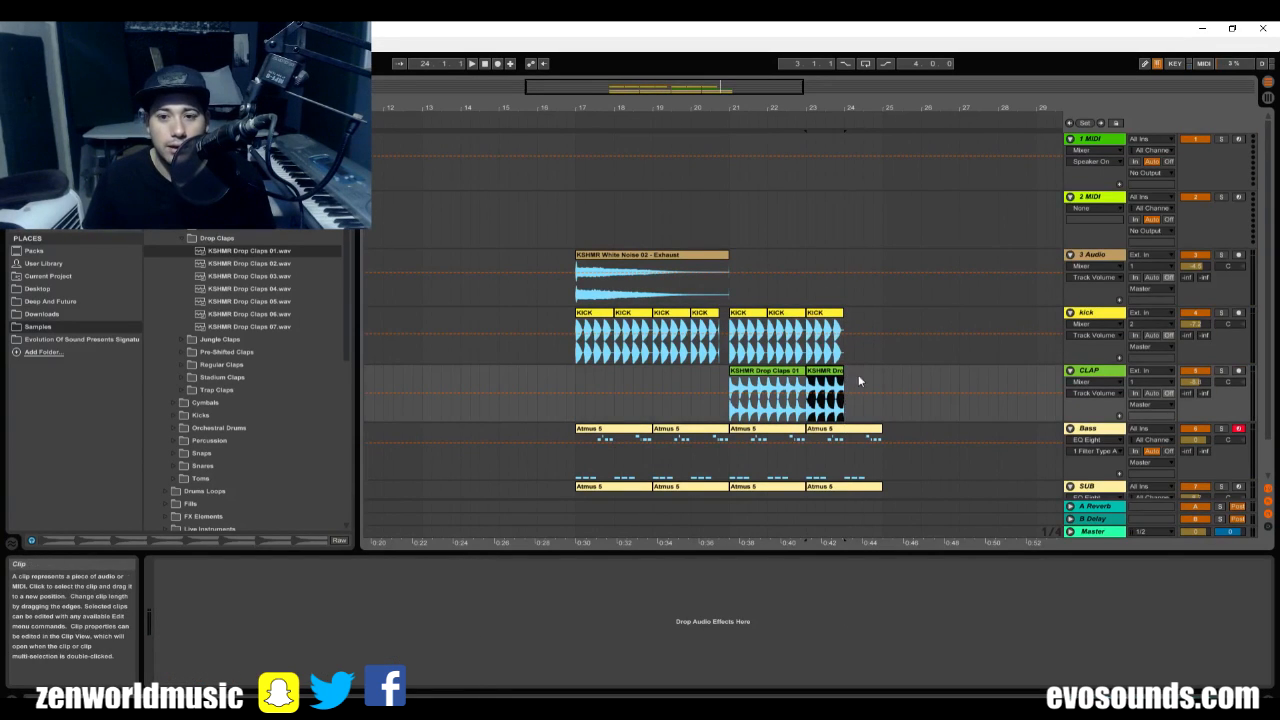
Duplicate the kick and clap section of bars 17 to 25 to bar 25, and fill the copy's gaps before bar 29 and in bar 32.
drag(882, 381, 558, 337)
key(ctrl+d)
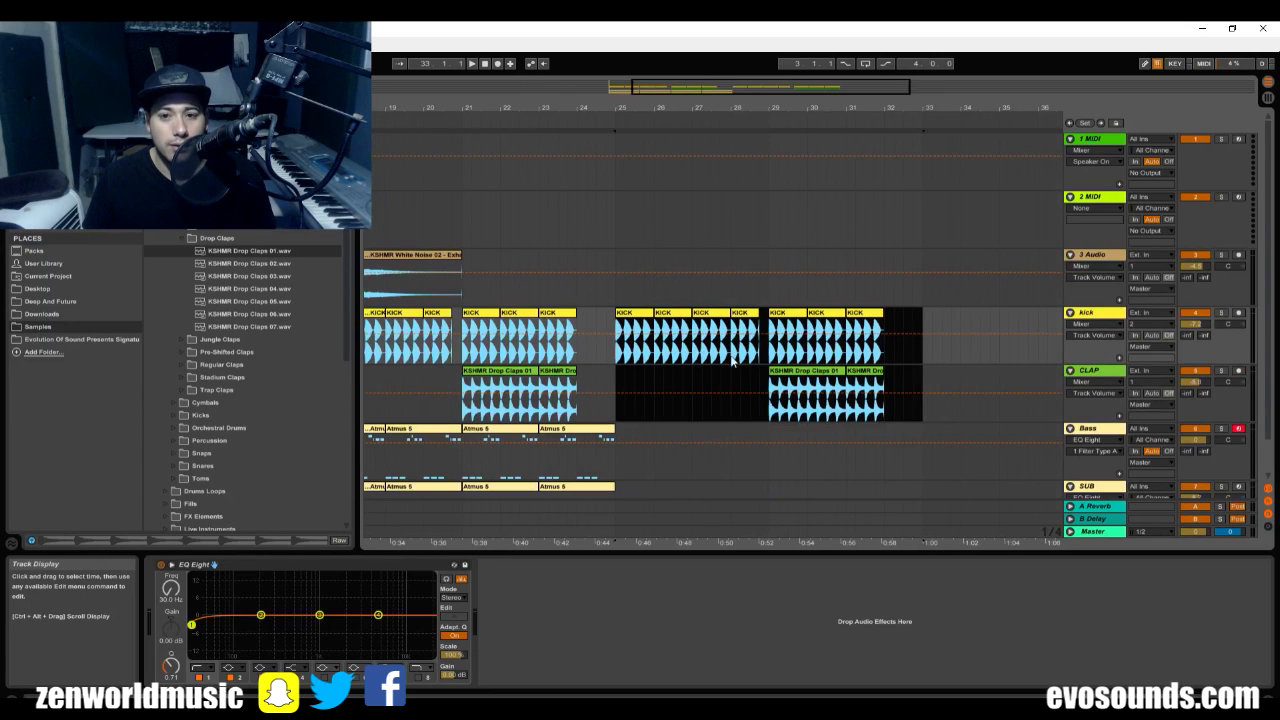
click(716, 315)
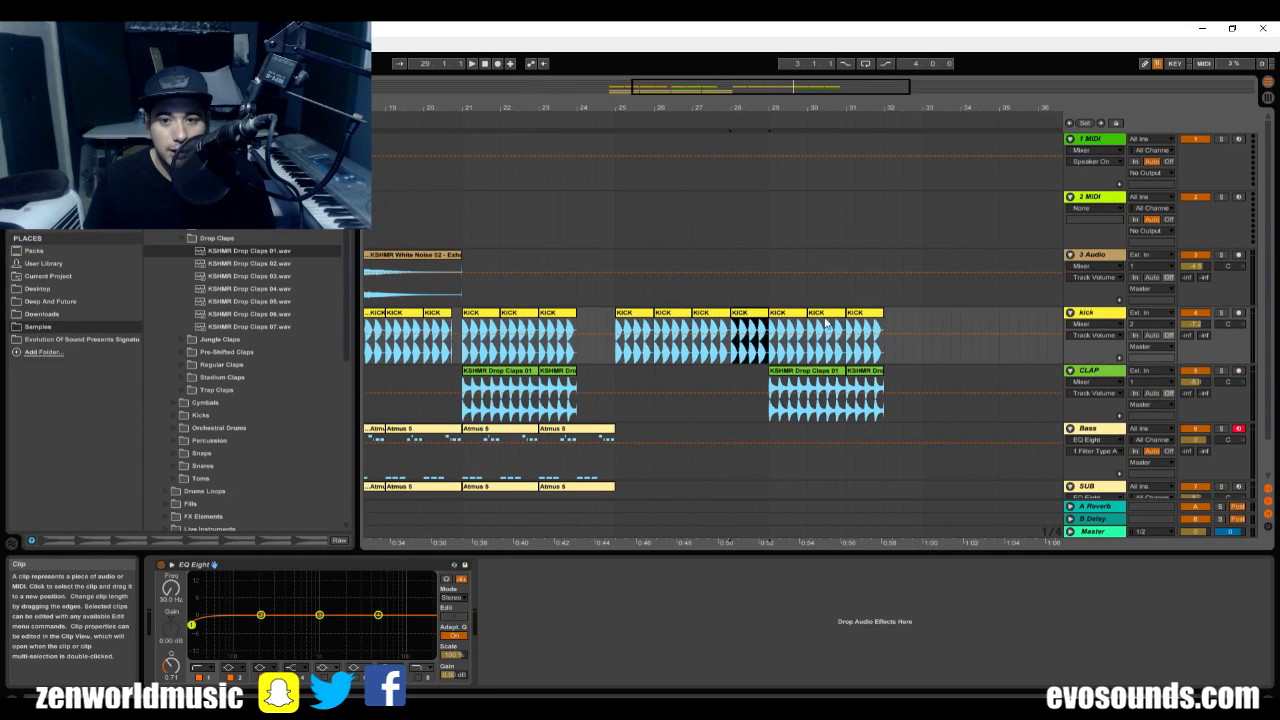
click(864, 314)
key(ctrl+d)
click(876, 371)
key(ctrl+d)
scroll(754, 392, down, 1)
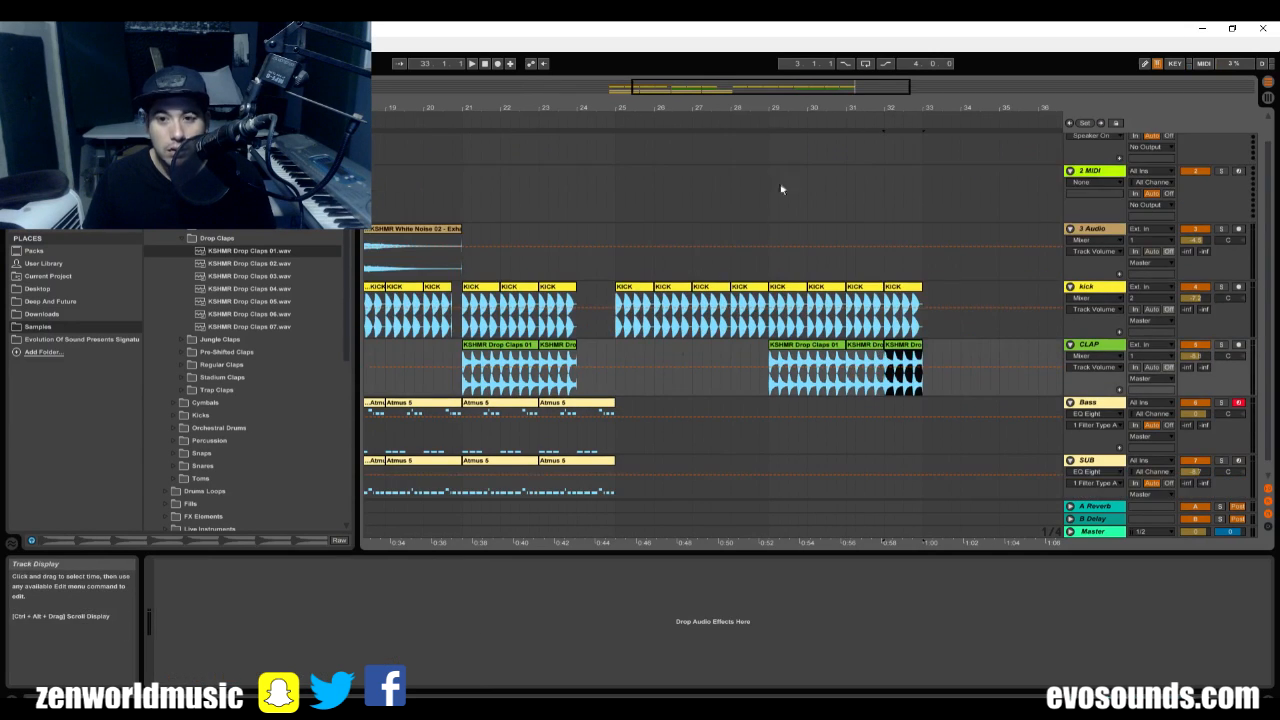
Play from bar 20 and shorten the SUB clip before bar 21 to leave a gap.
drag(783, 102, 858, 78)
scroll(812, 339, down, 1)
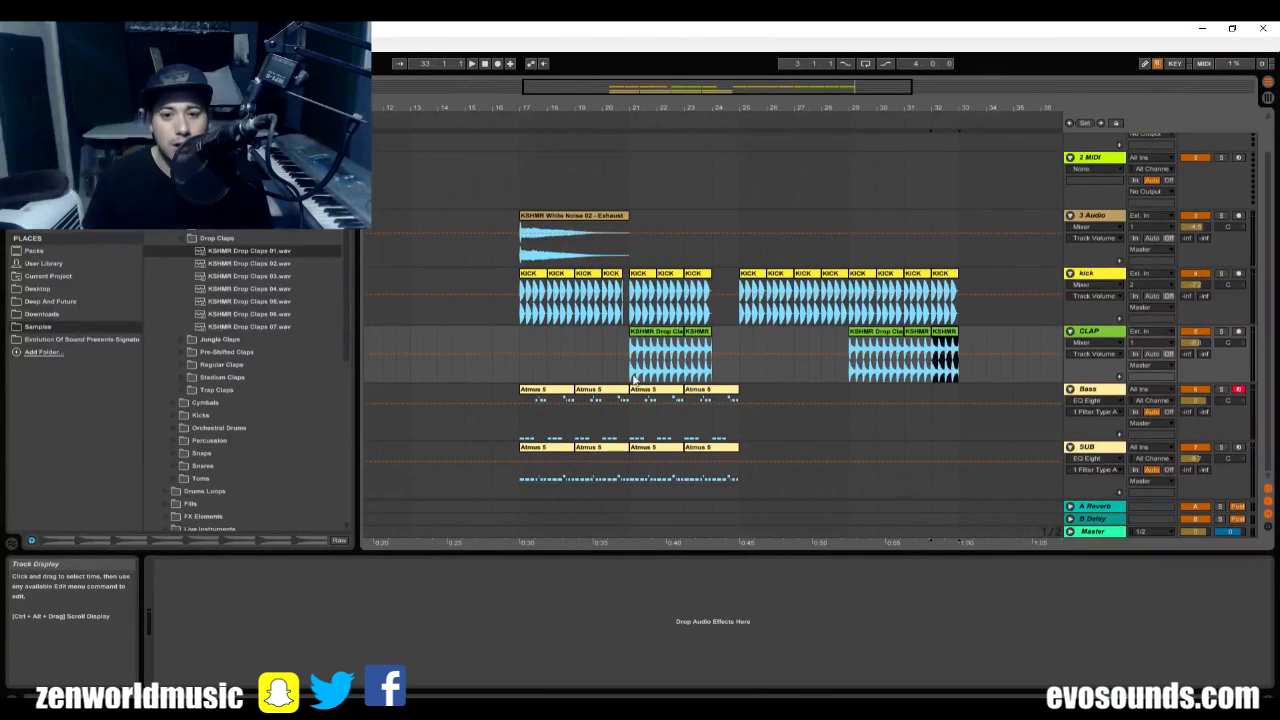
key(space)
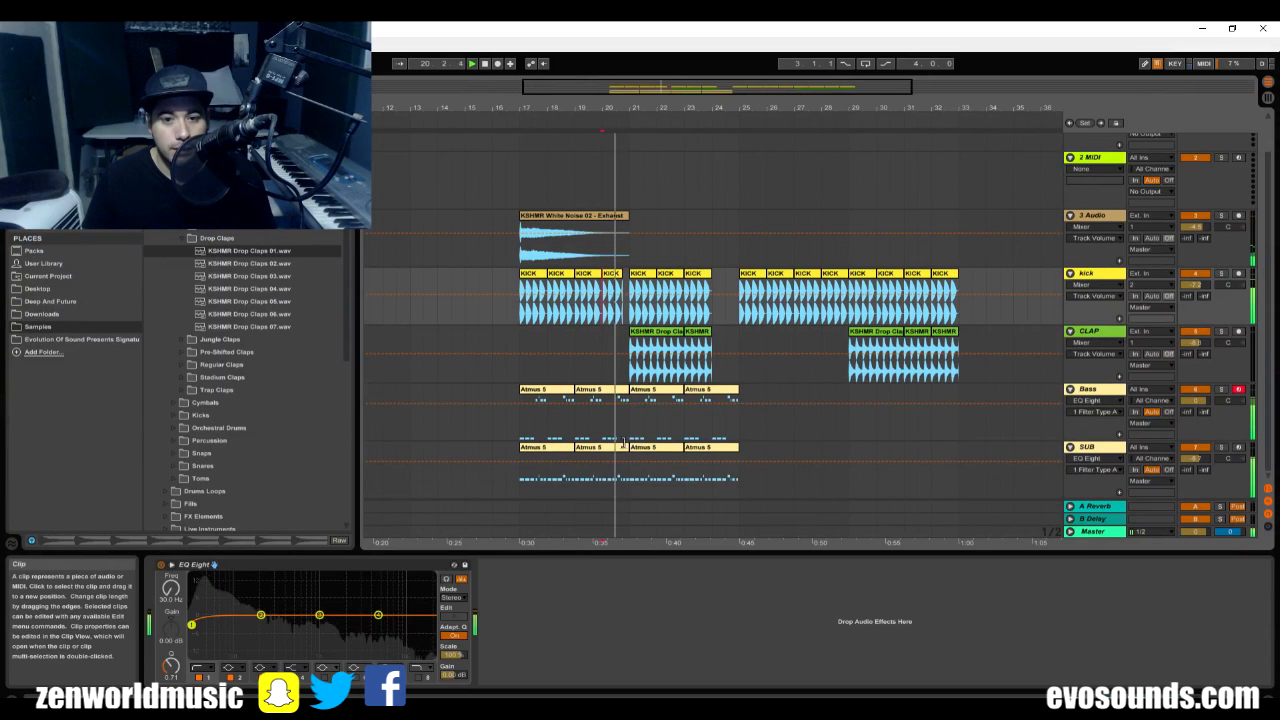
drag(628, 447, 620, 447)
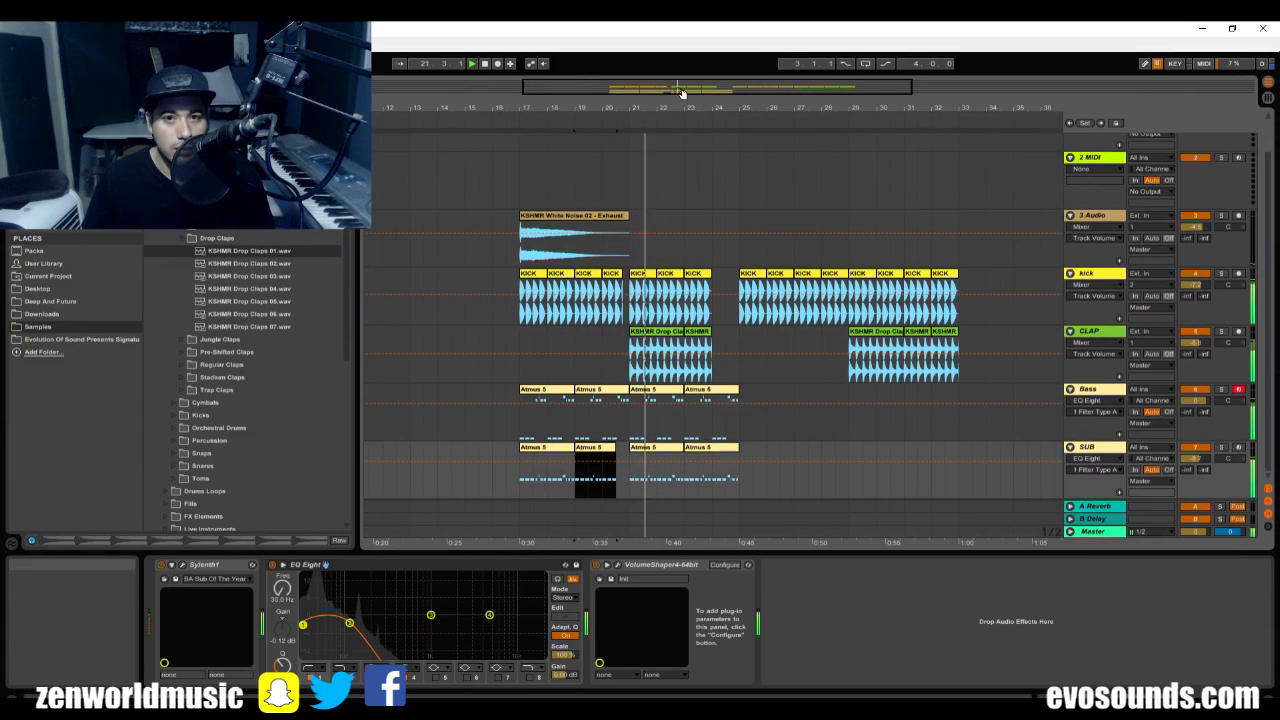
Adjust the ends of the kick and SUB clips before bar 21 so that both stop at 20.3.4.
drag(682, 91, 592, 228)
drag(675, 90, 617, 226)
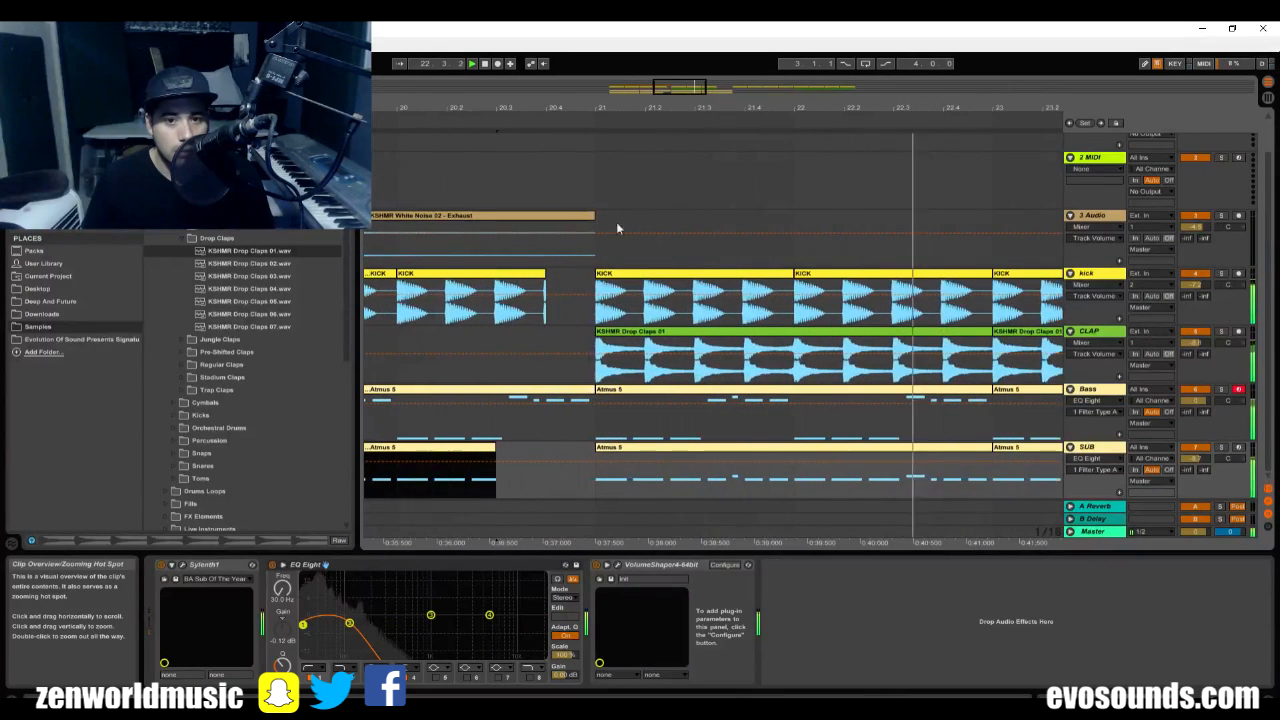
drag(544, 275, 533, 275)
key(space)
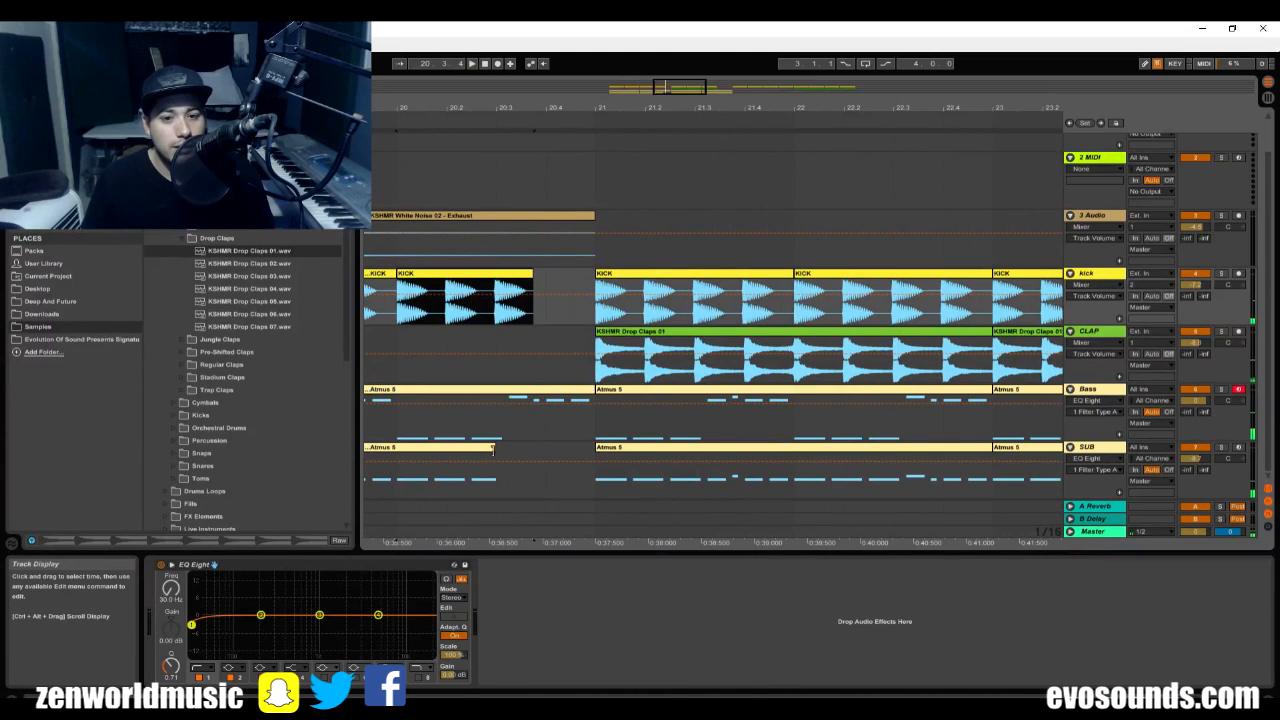
drag(492, 449, 509, 451)
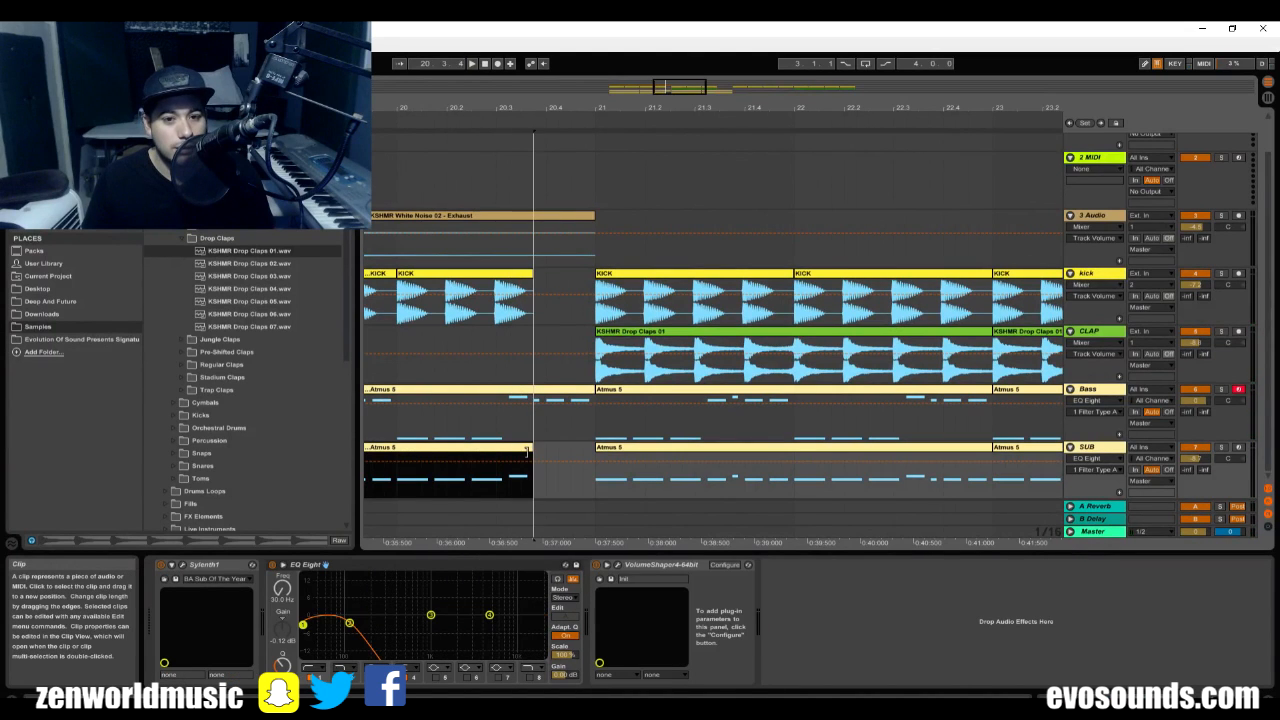
Play the transition into bar 21 to check the gap in the kick and SUB.
click(509, 429)
key(space)
click(570, 390)
key(space)
Open Sylenth1 on the Bass track, bring up its FilterCtl Cutoff parameter for automation and close the plug-in window.
click(1087, 391)
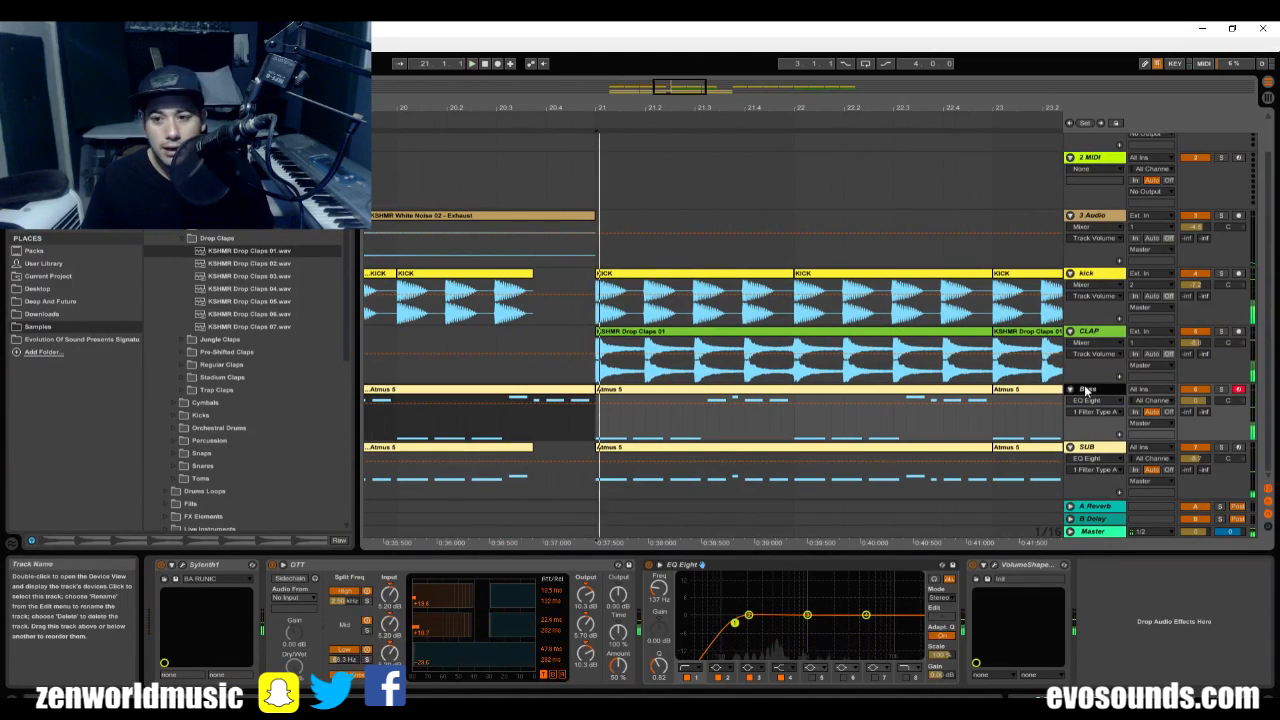
click(183, 566)
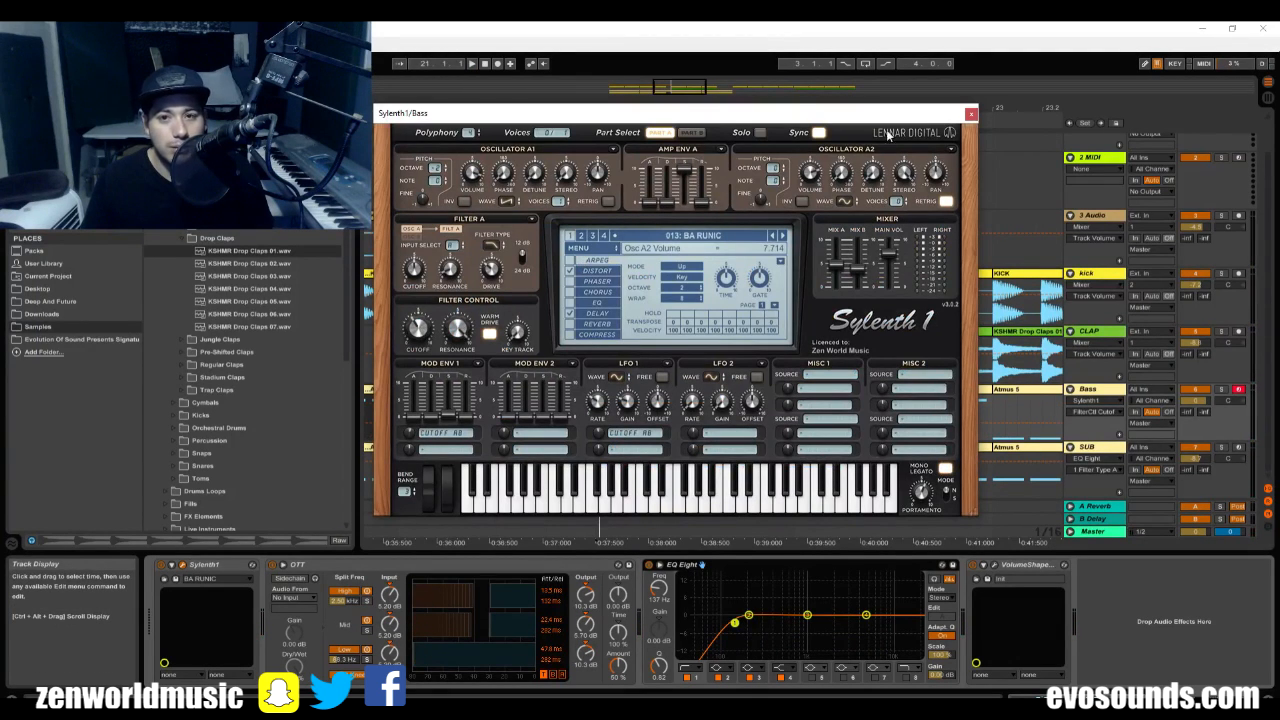
click(970, 114)
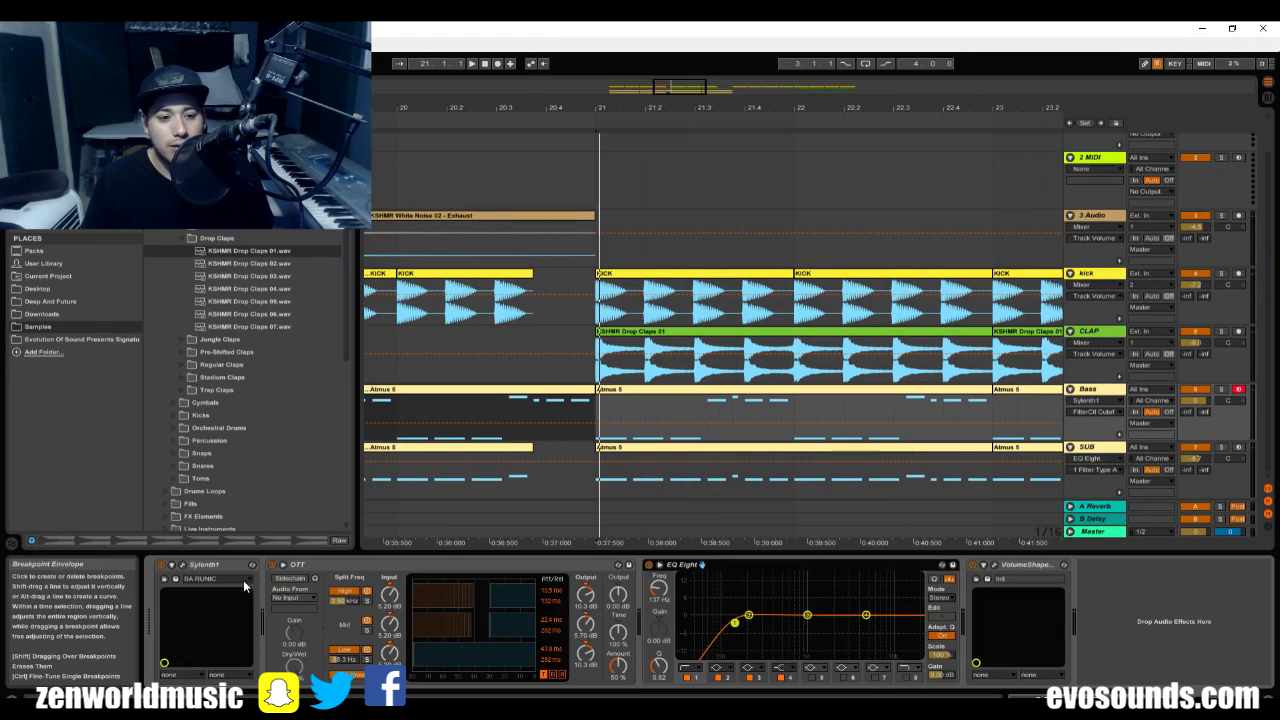
Draw a small FilterCtl Cutoff automation peak on the Bass track between 20.3.4 and bar 21, and play it.
click(532, 423)
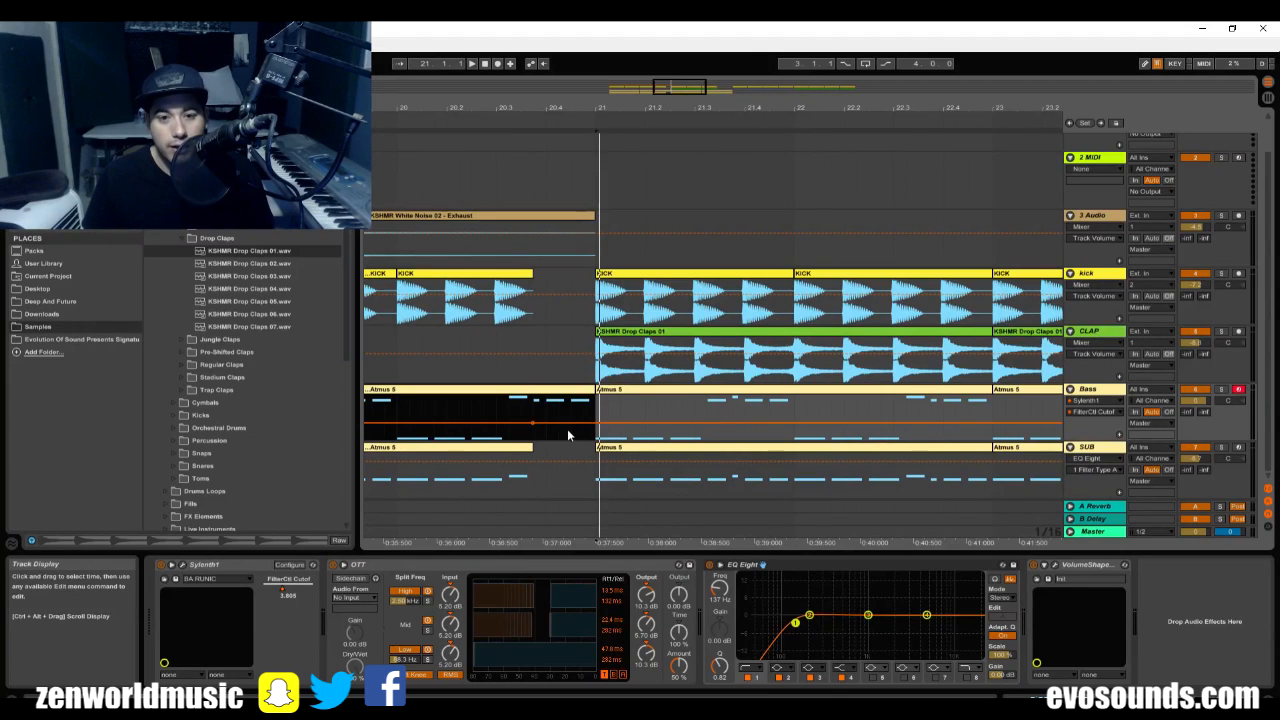
drag(567, 422, 569, 399)
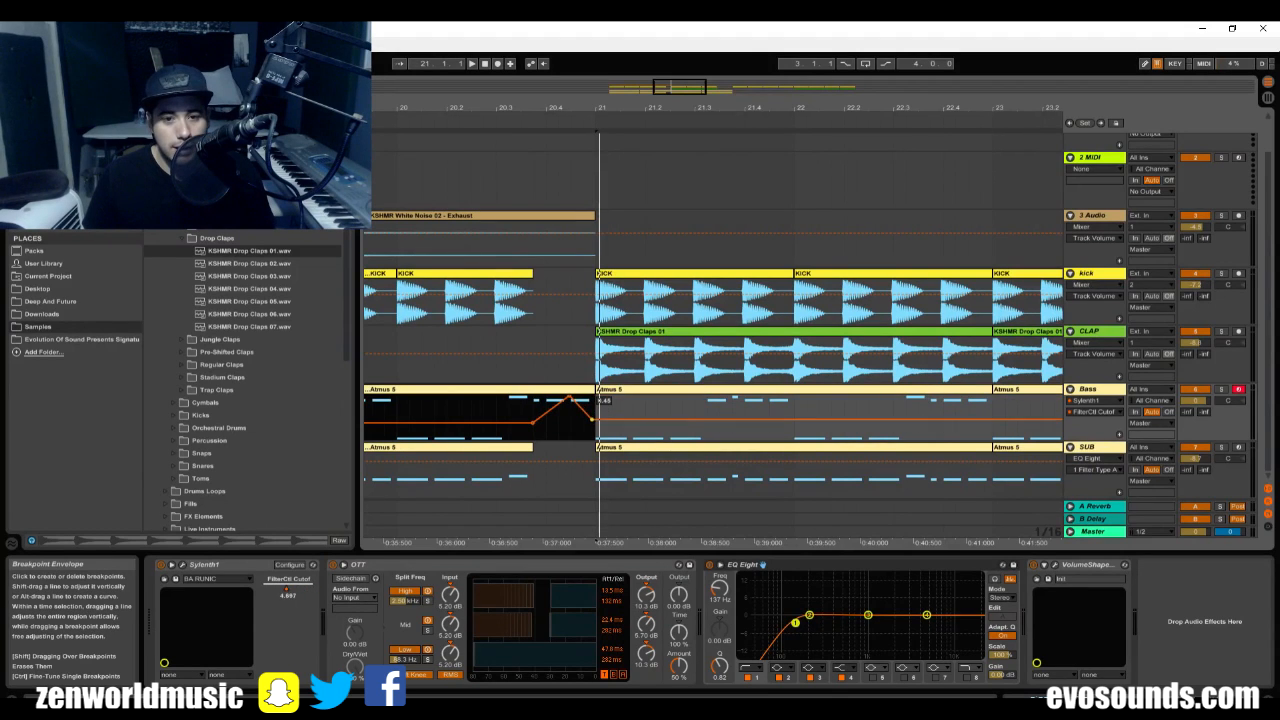
click(497, 420)
key(space)
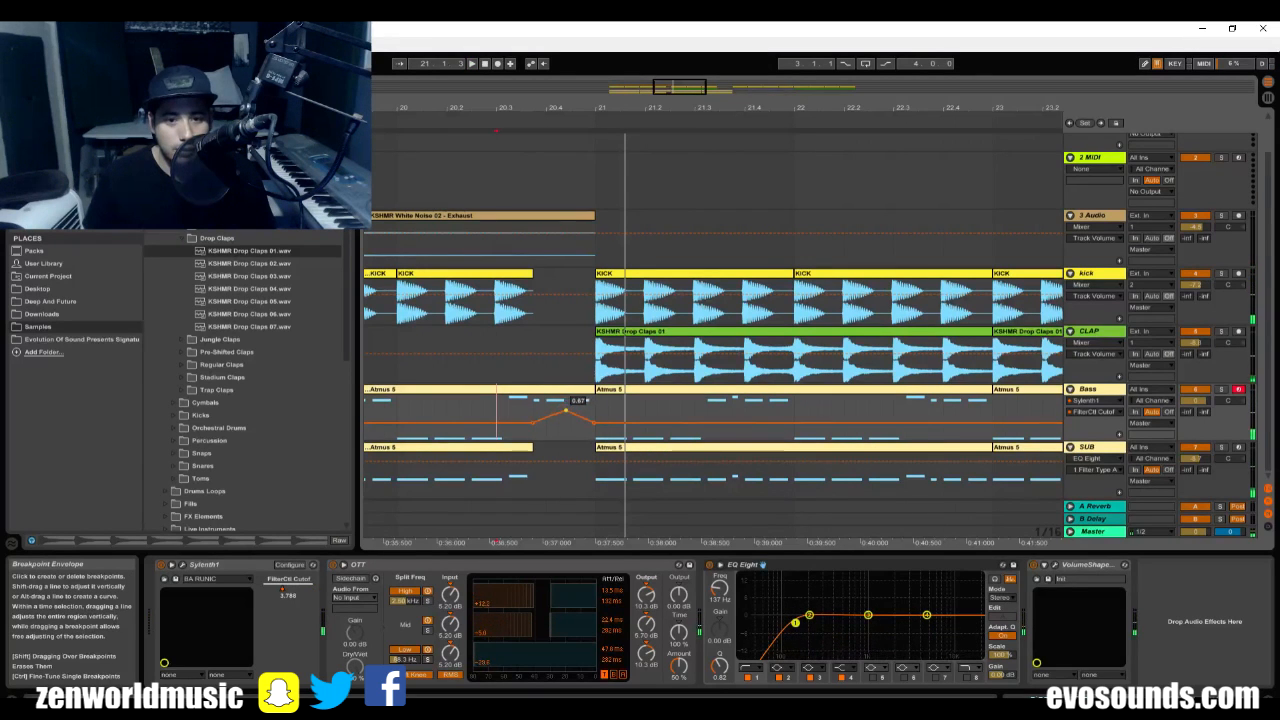
click(510, 420)
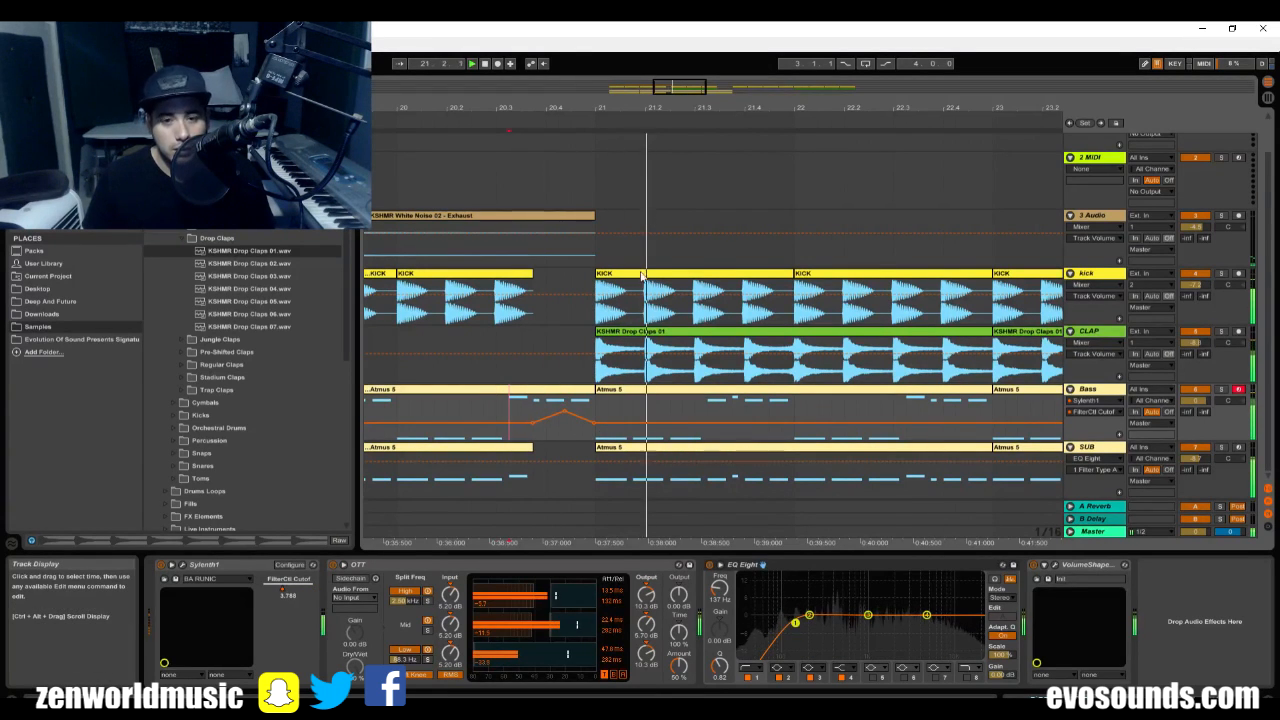
Play the arrangement from just before bar 17 and through the transition into bar 21.
drag(672, 105, 661, 50)
click(486, 180)
key(space)
key(space)
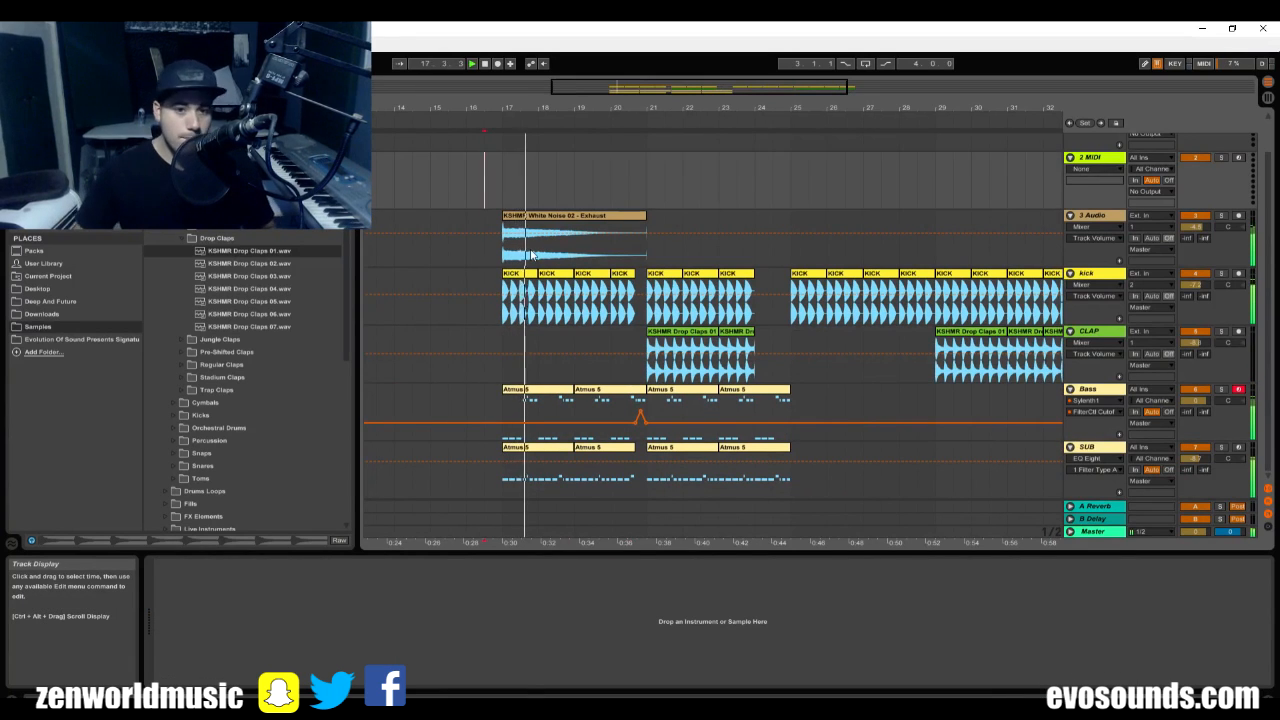
click(610, 259)
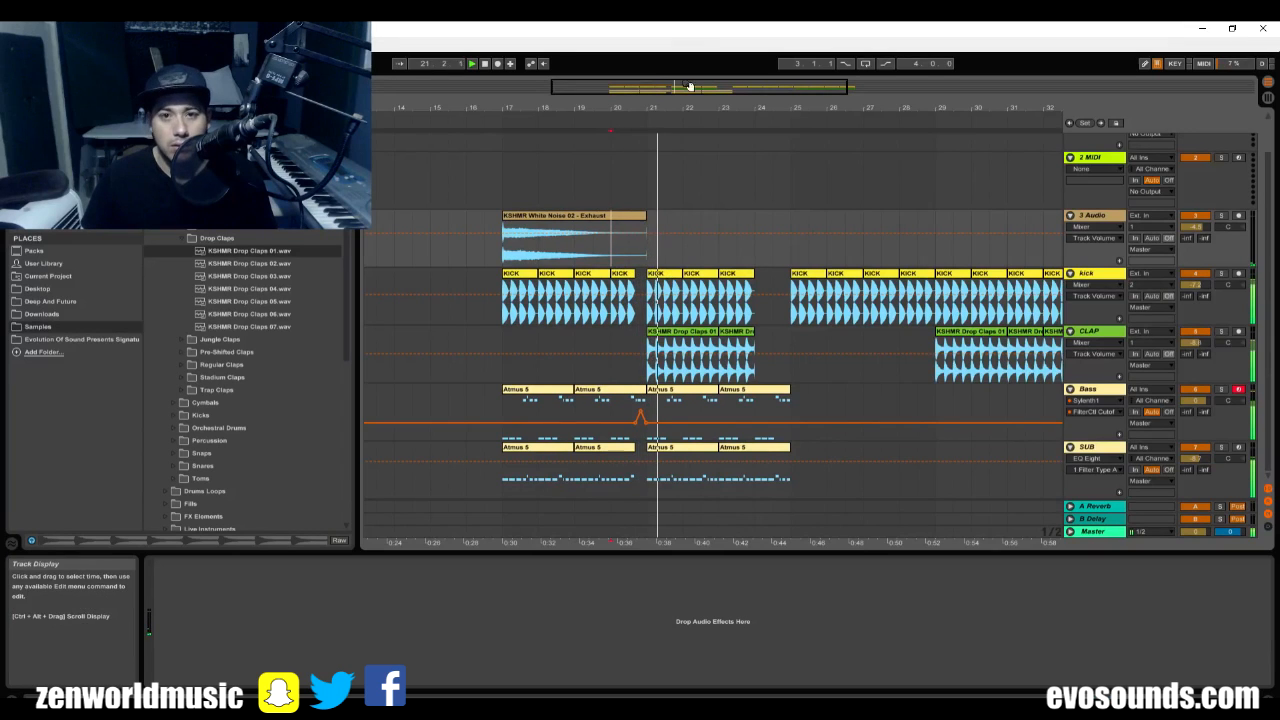
Draw a FilterCtl Cutoff rise from bar 24 to bar 25 on the Bass track and duplicate its bars 17–25 to fill bars 25–33.
drag(712, 103, 726, 114)
click(765, 424)
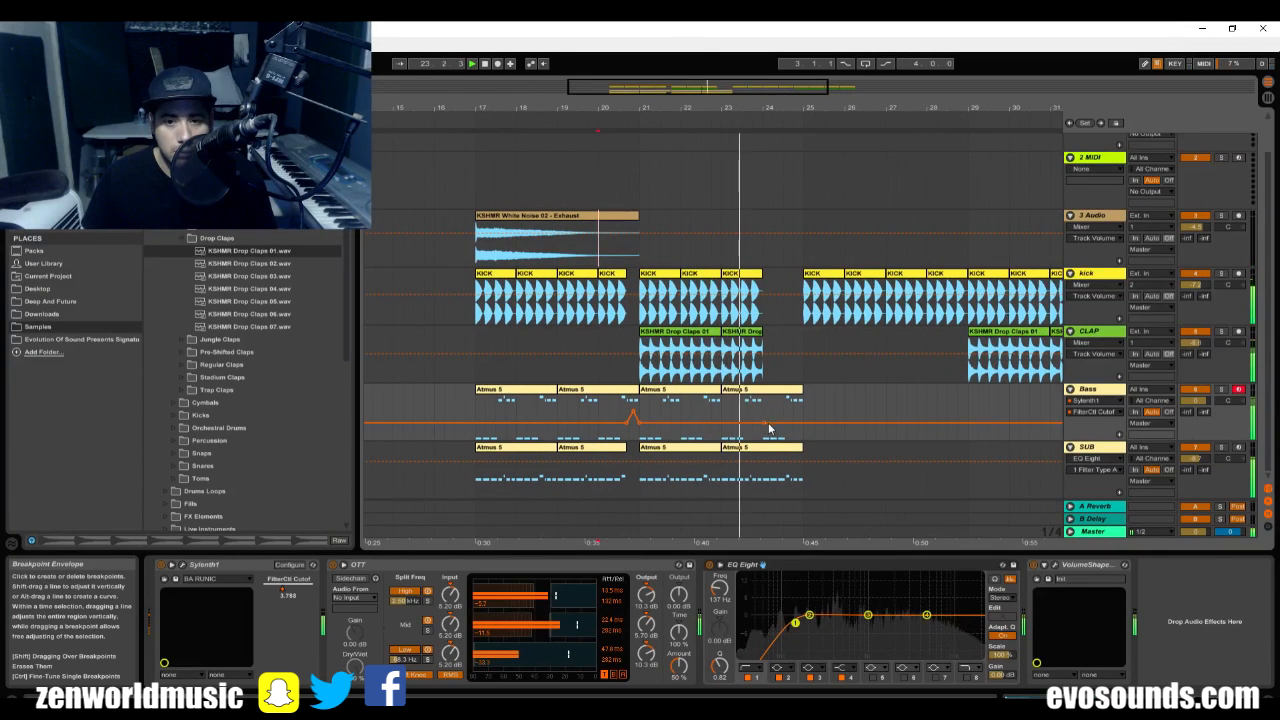
drag(768, 427, 481, 390)
key(ctrl+d)
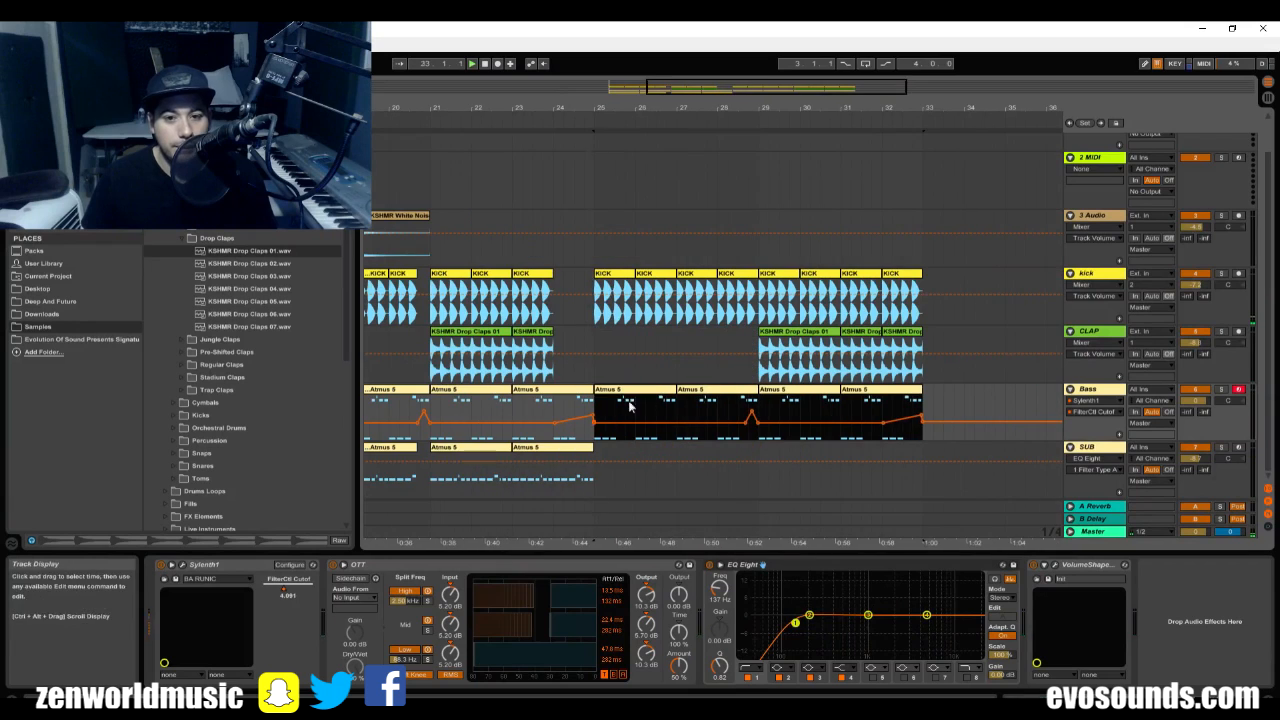
Delete the duplicated FilterCtl Cutoff automation peaks on the Bass track between 28.2 and bar 33, keeping the clips.
key(space)
click(731, 391)
key(space)
drag(731, 431, 922, 411)
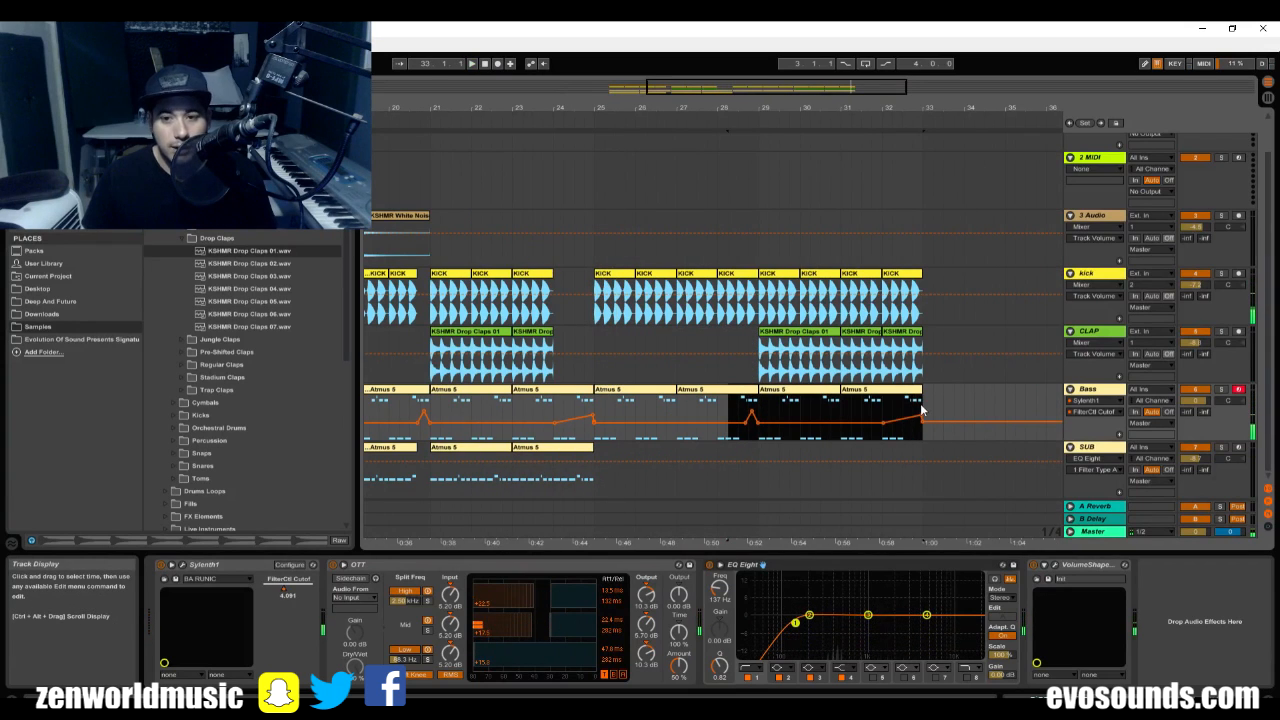
key(Delete)
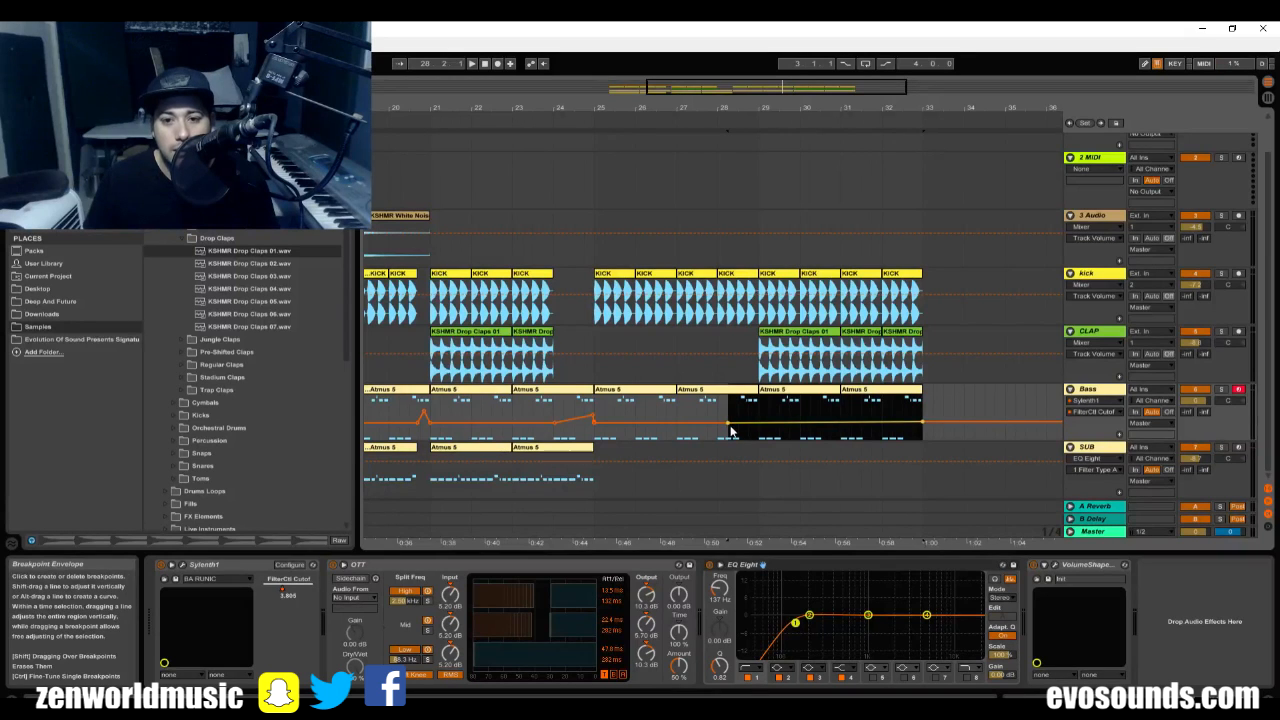
Play the arrangement from bar 28, then from the gap before bar 25 to check the second transition.
key(space)
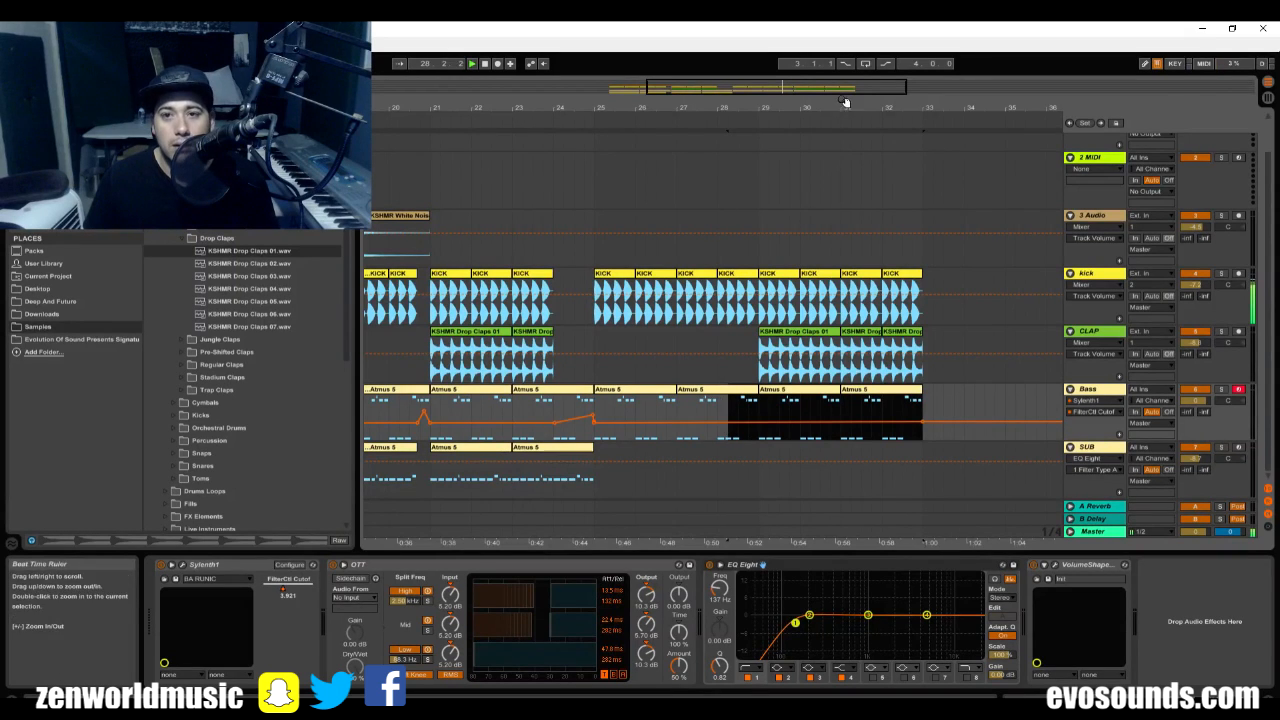
drag(846, 104, 866, 70)
key(space)
click(695, 344)
key(space)
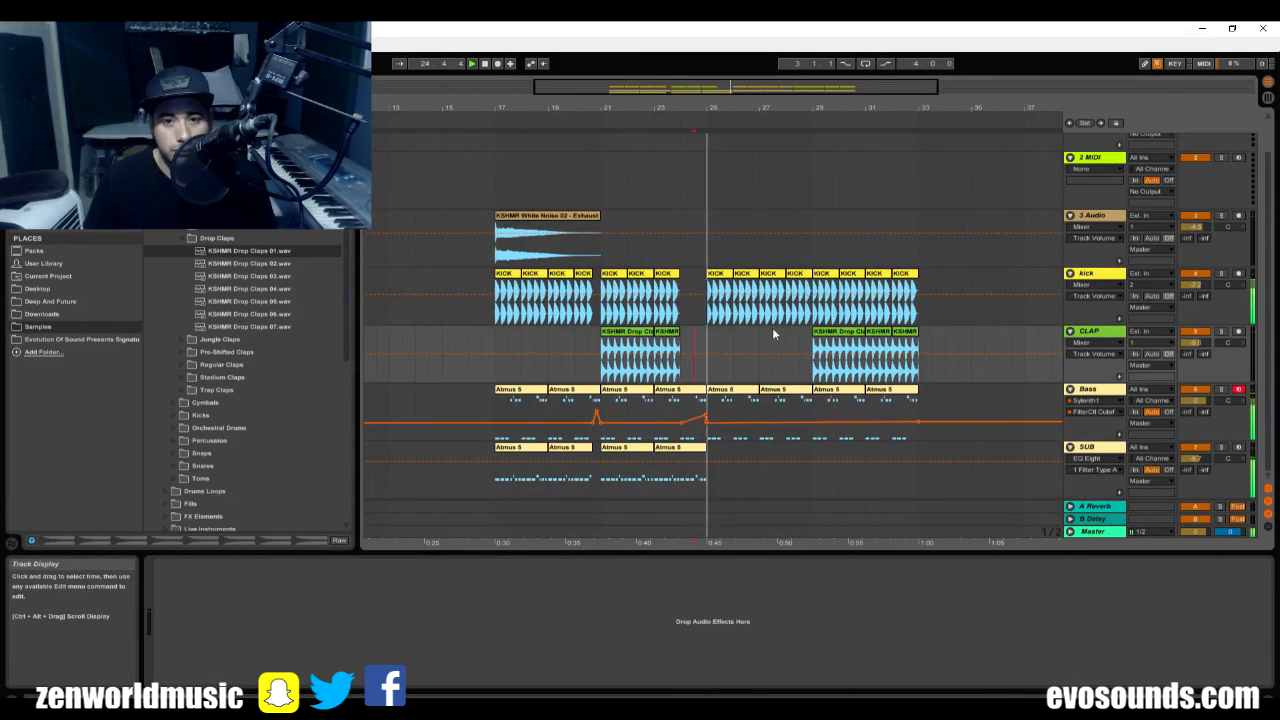
key(space)
Copy the CLAP clip at bar 29 to bar 25 and duplicate it to fill the track up to bar 29.
click(832, 332)
key(ctrl+c)
click(703, 344)
key(ctrl+v)
key(ctrl+d)
key(ctrl+d)
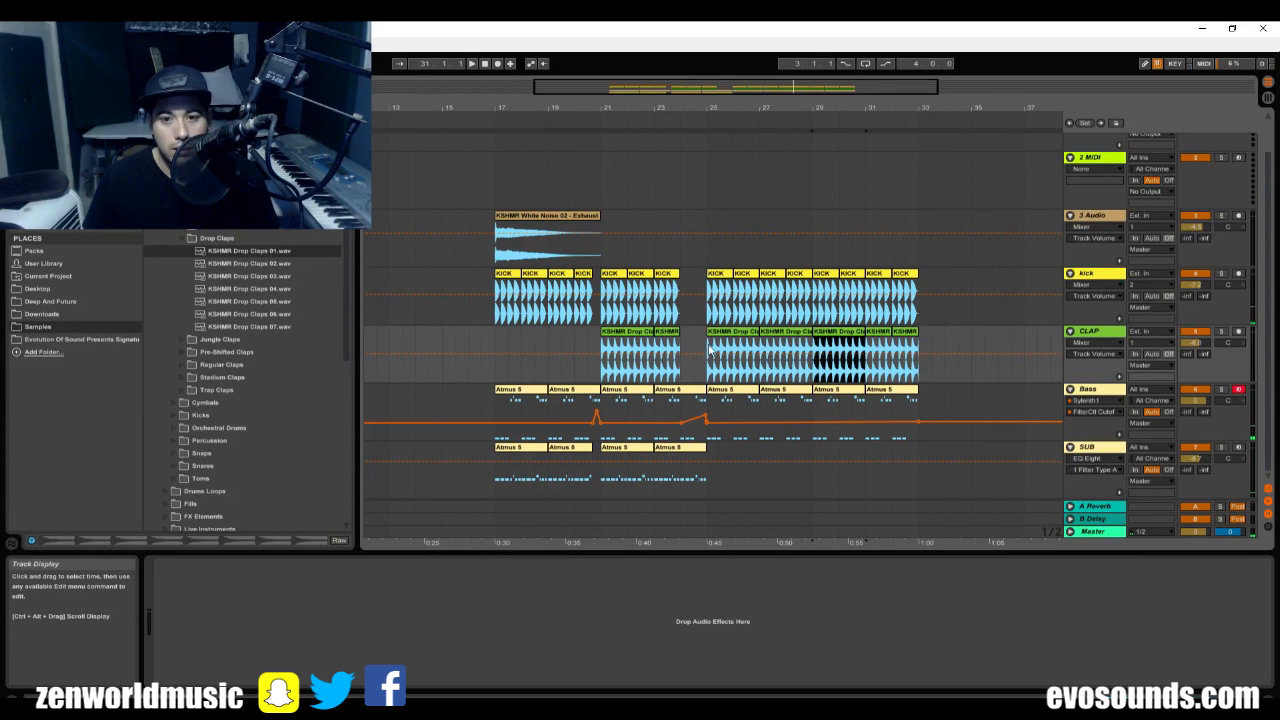
End the last SUB clip at bar 24 and raise the Bass FilterCtl Cutoff peak in the gap before bar 25 during playback.
click(659, 351)
key(space)
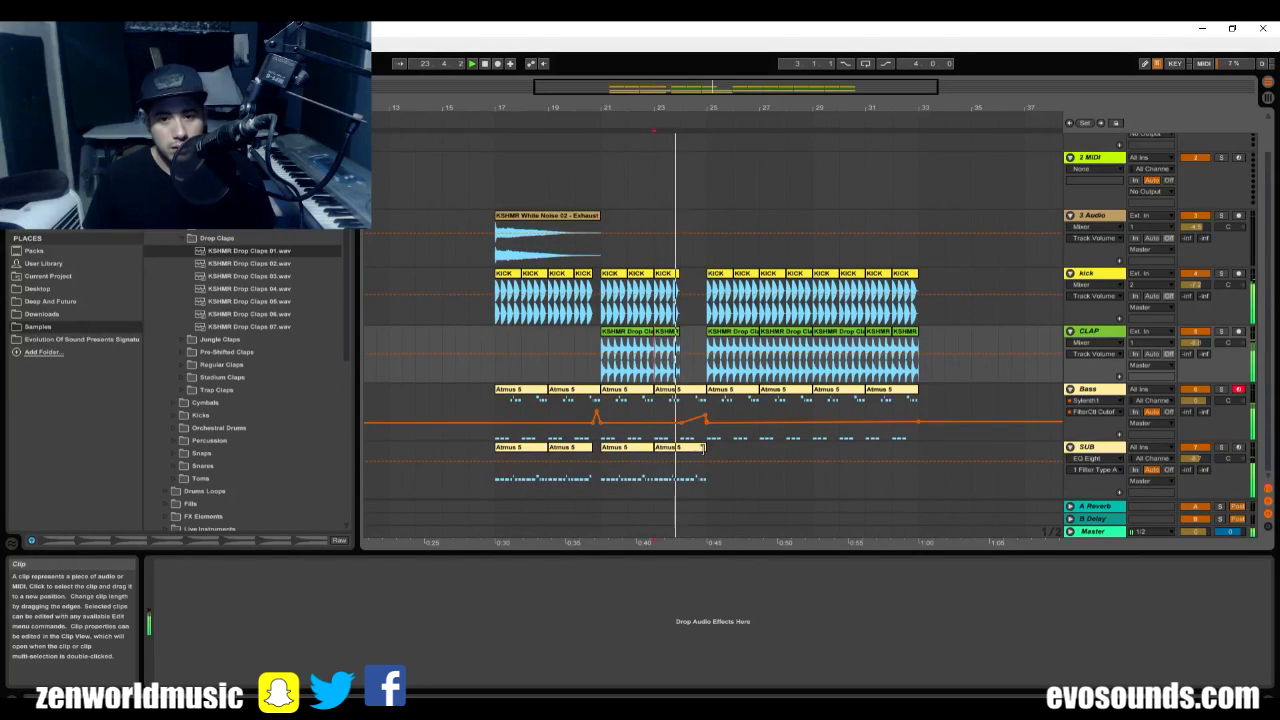
drag(703, 449, 701, 408)
key(space)
key(space)
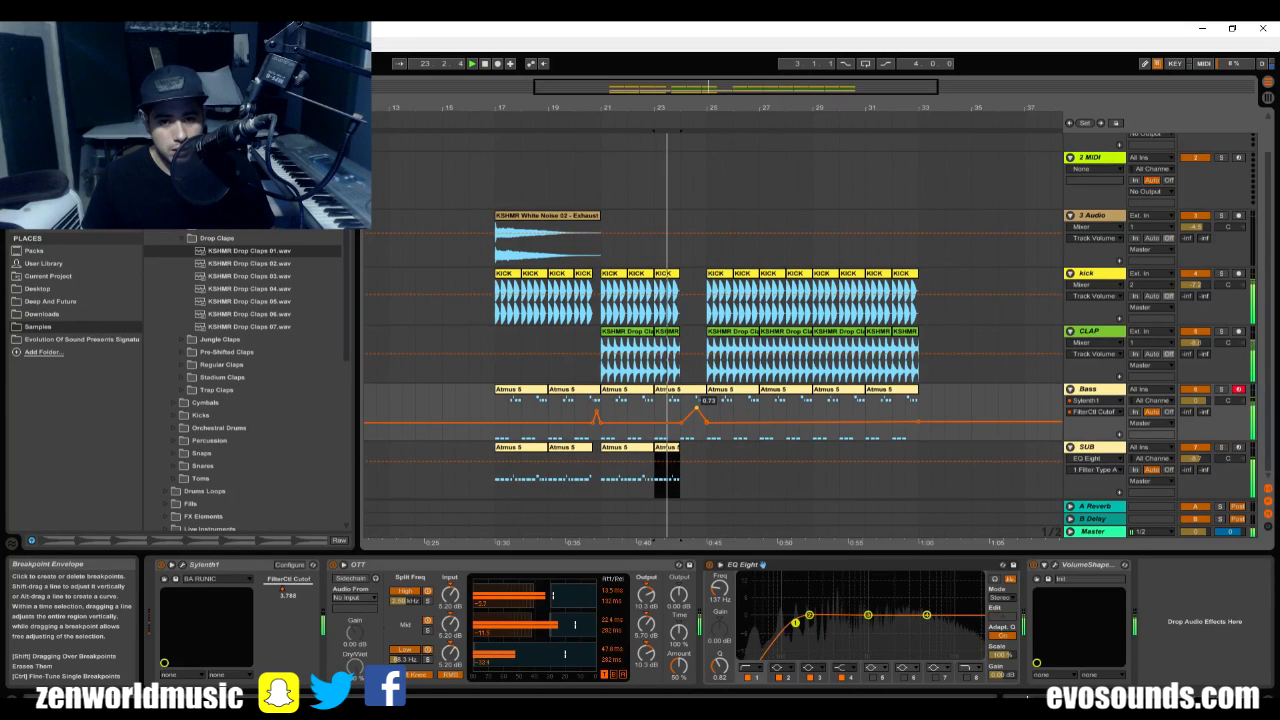
drag(697, 408, 696, 403)
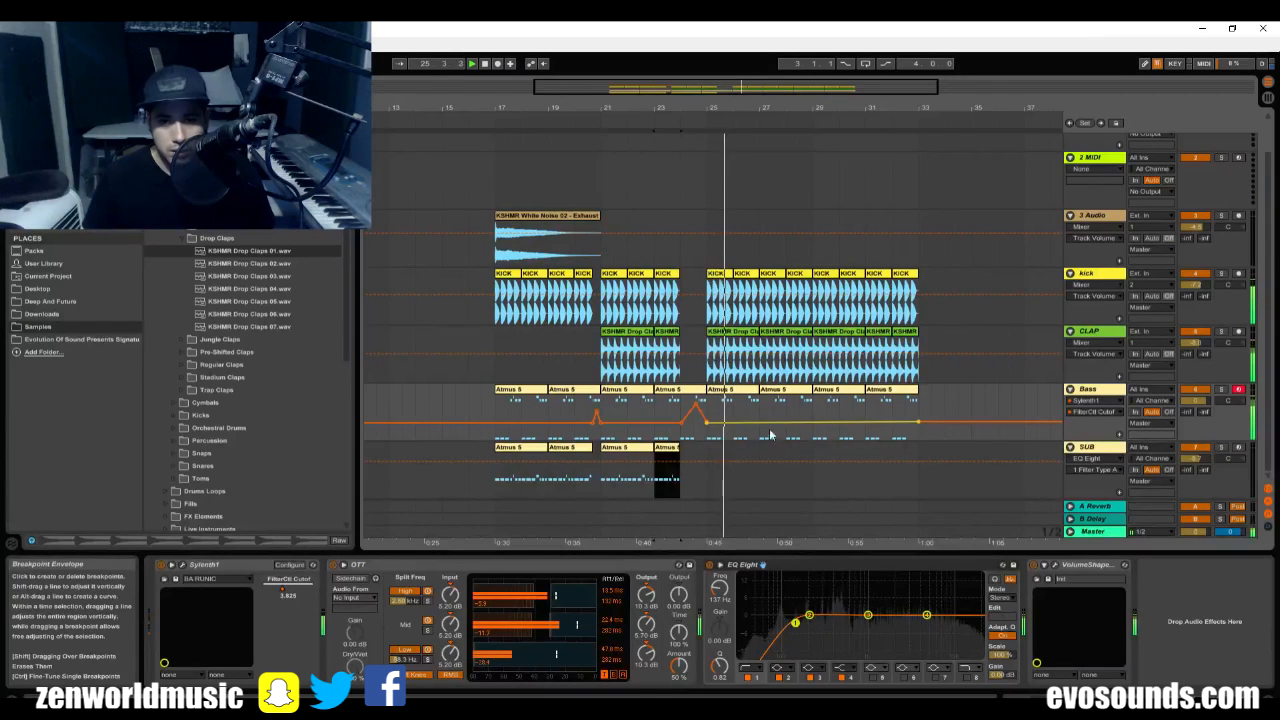
key(space)
Copy the two-bar SUB clip at bar 17 and paste it repeatedly to fill bars 25 to 33.
click(515, 448)
key(ctrl+c)
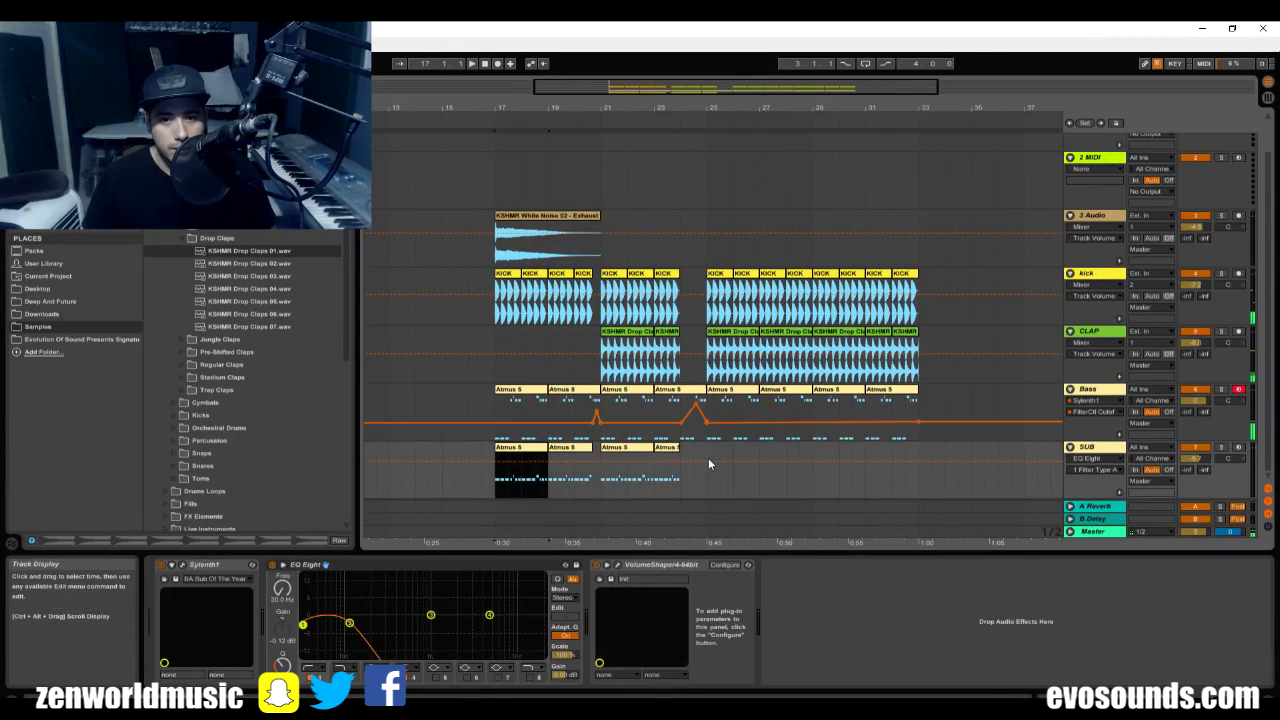
click(708, 458)
key(ctrl+v)
key(ctrl+v)
key(ctrl+v)
key(ctrl+v)
Play the transition into bar 25 with the new SUB clips and check the track levels in the mixer.
click(698, 462)
key(space)
click(711, 492)
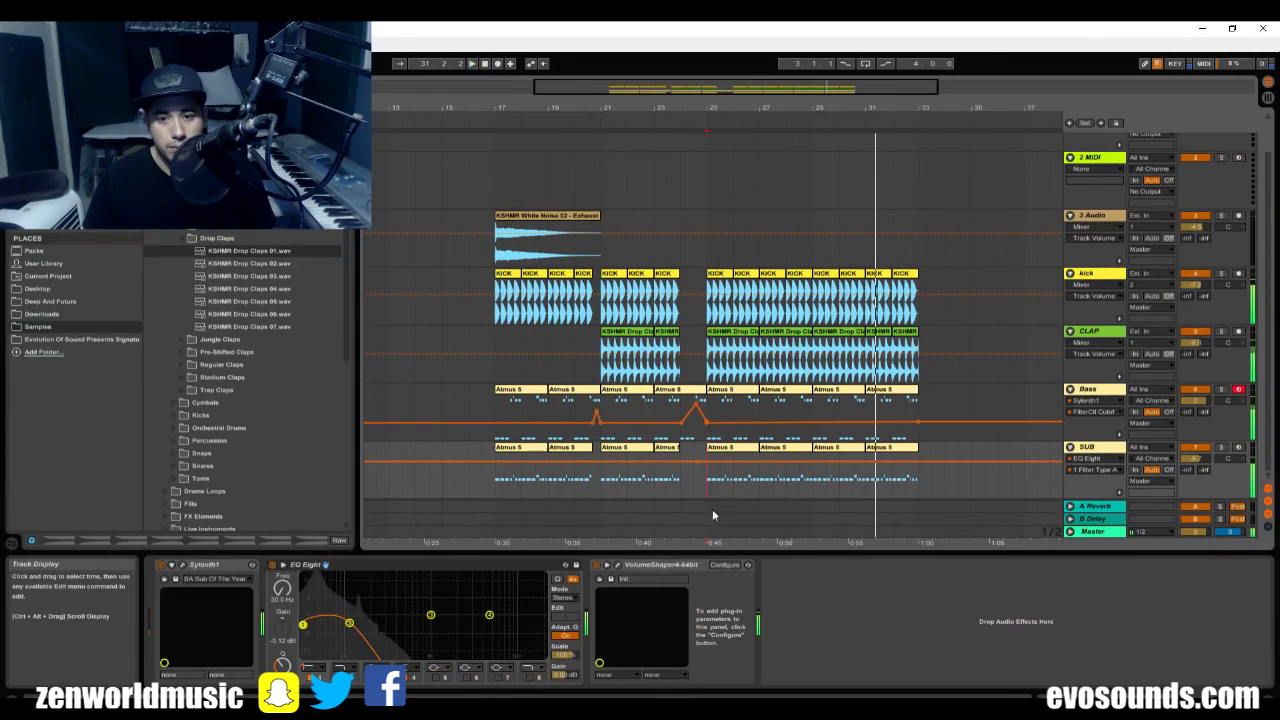
key(space)
key(space)
click(698, 436)
key(space)
key(space)
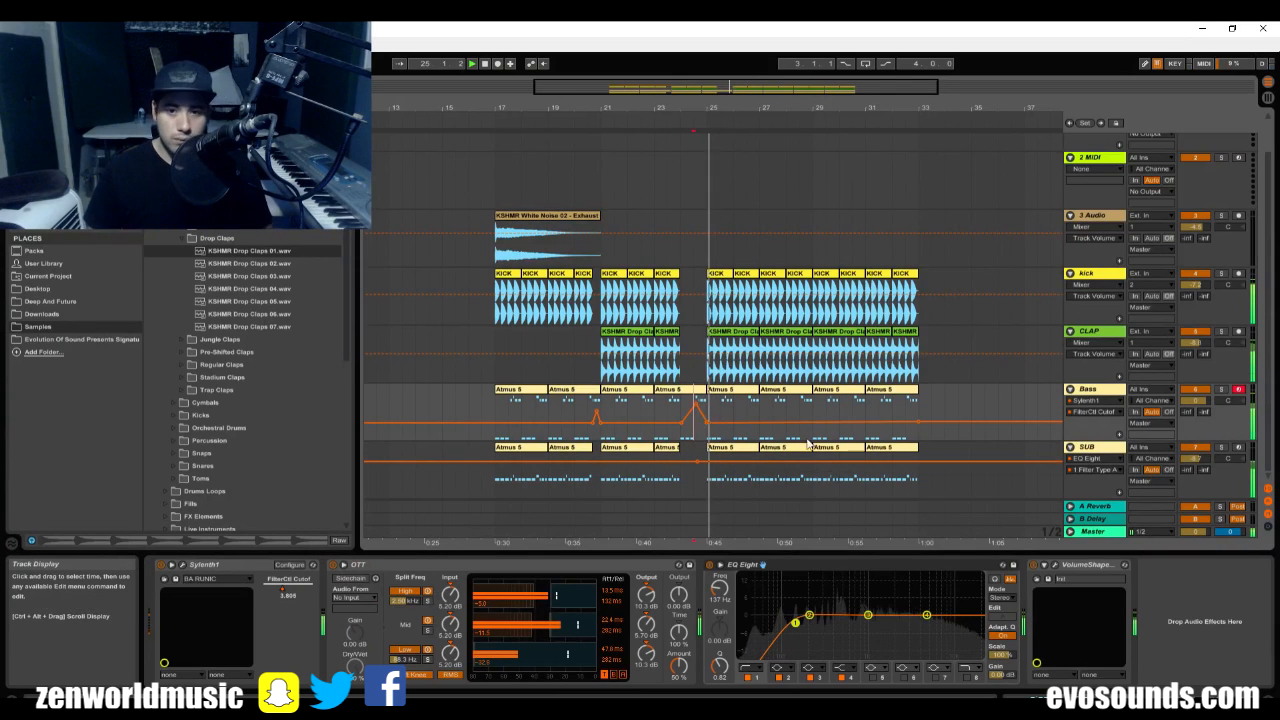
key(Tab)
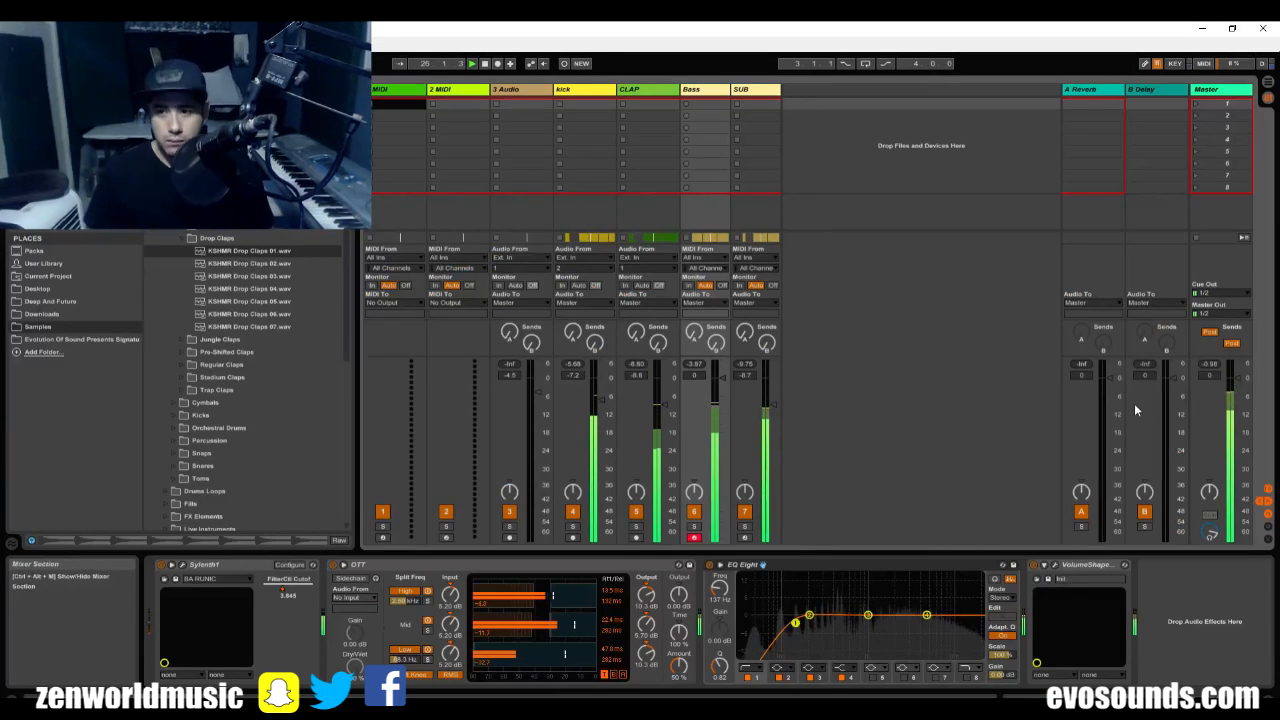
key(Tab)
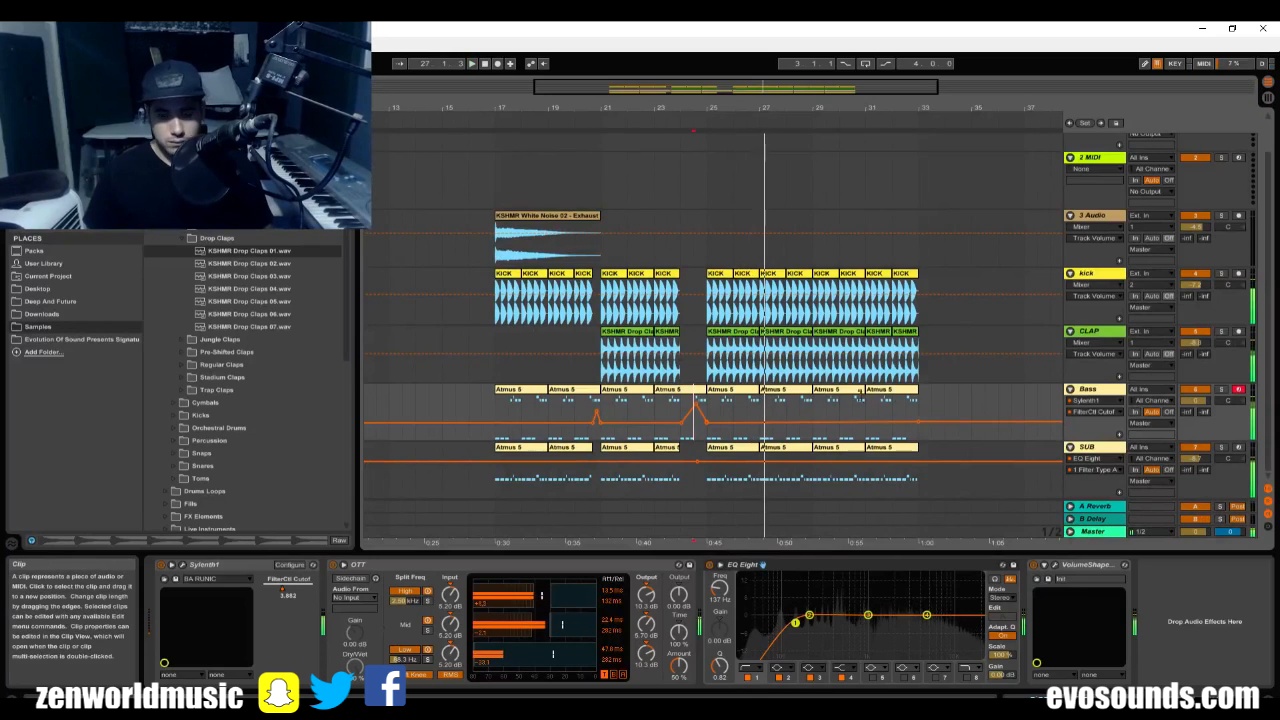
Insert an audio track below CLAP, add a MIDI track directly above it and name the MIDI track SnareS.
click(1095, 335)
key(ctrl+t)
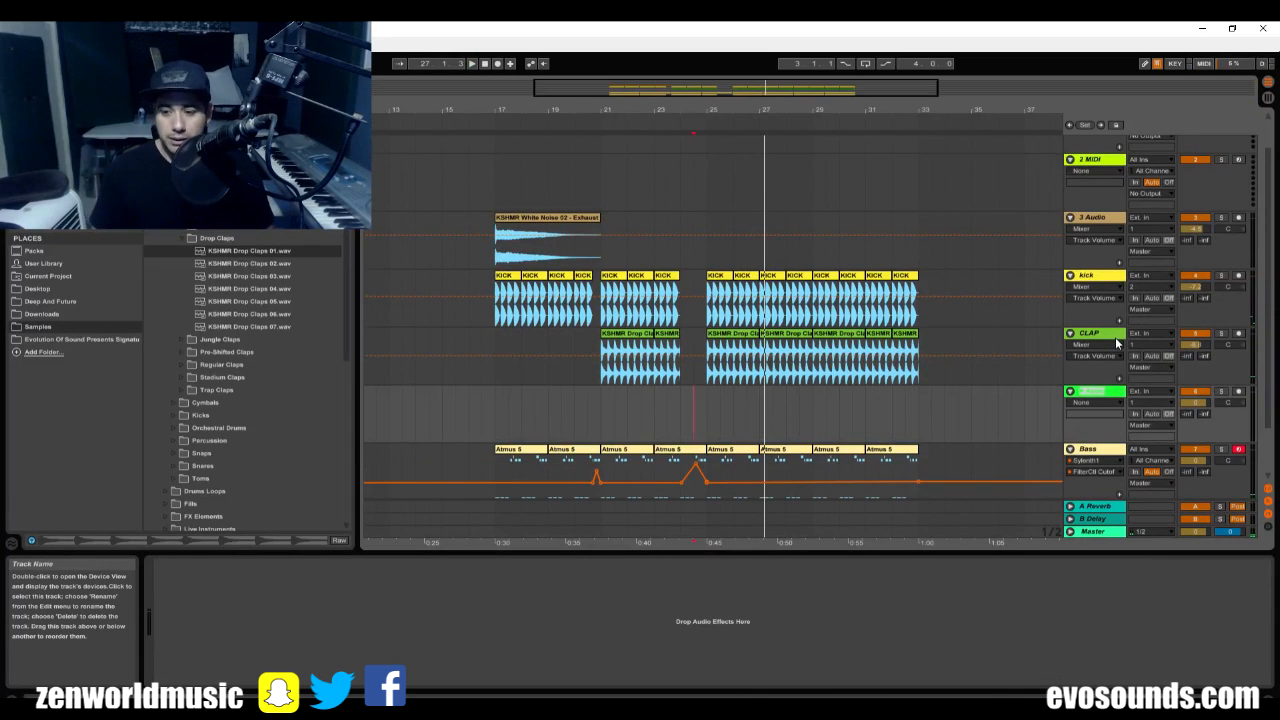
click(1098, 342)
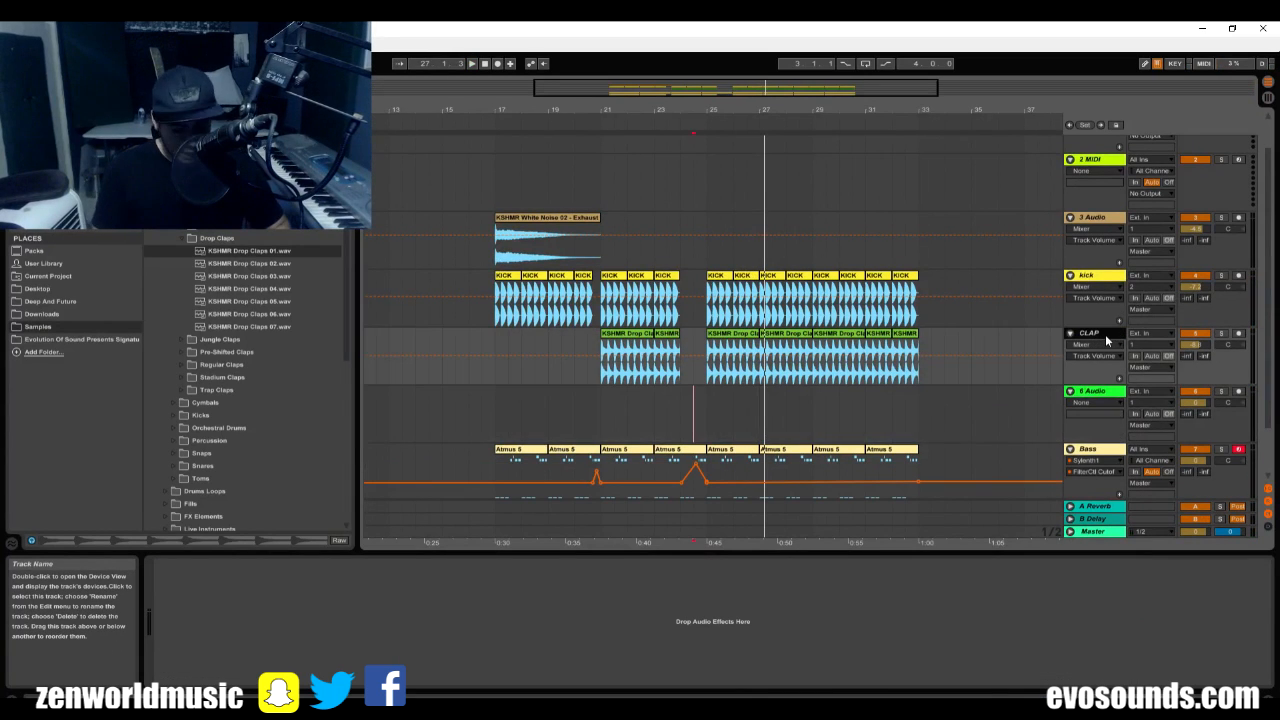
key(ctrl+shift+t)
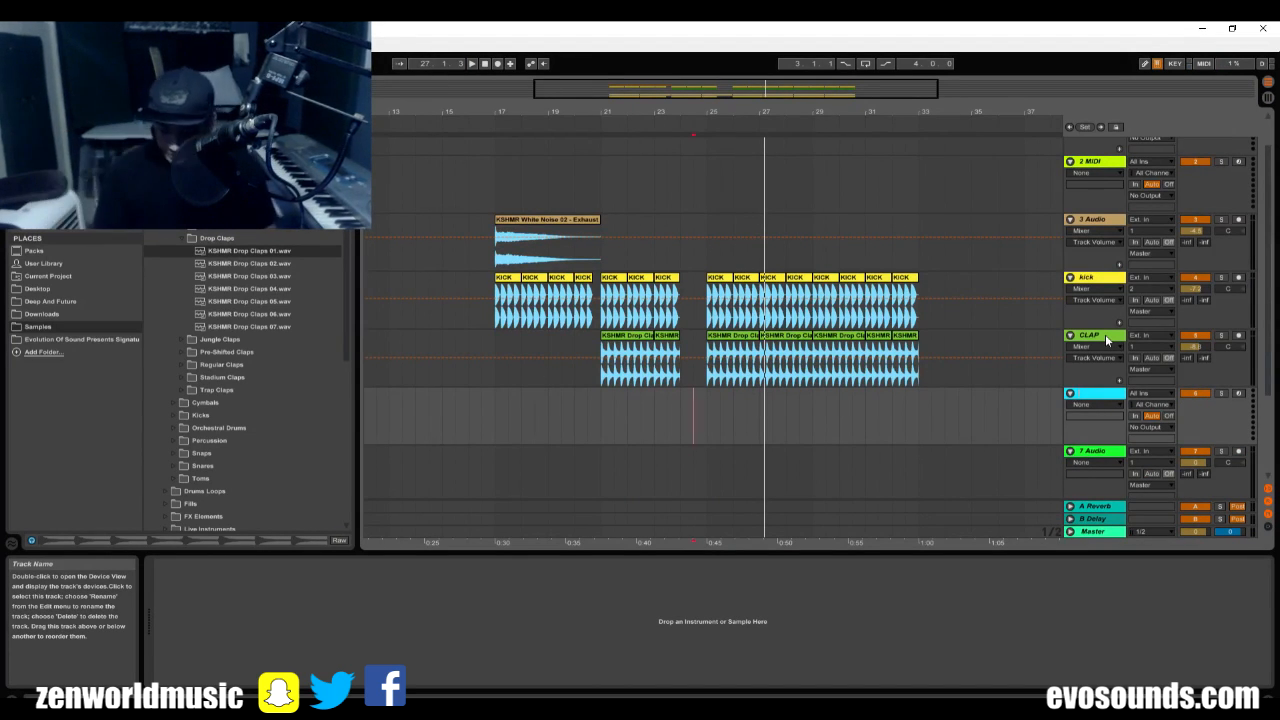
text(Sub)
key(Return)
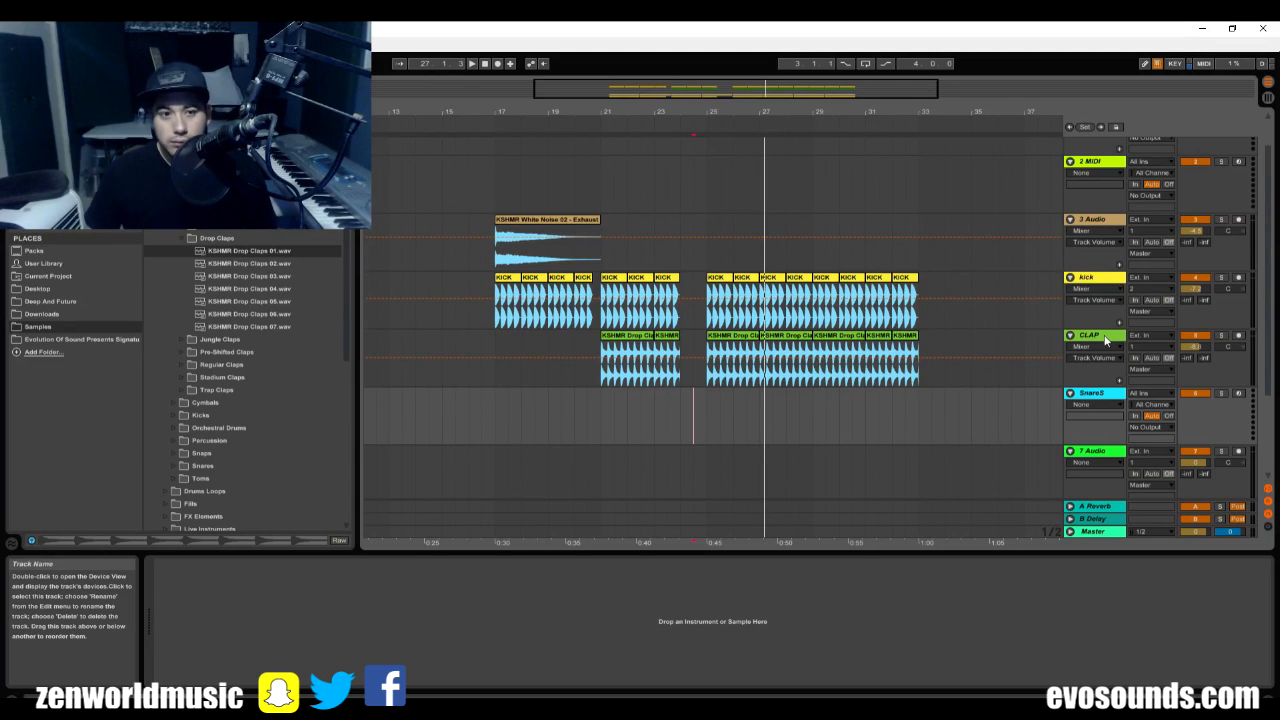
Browse the Samples folders and look through the Atmus snare MIDI files for a snare pattern.
click(157, 200)
click(150, 163)
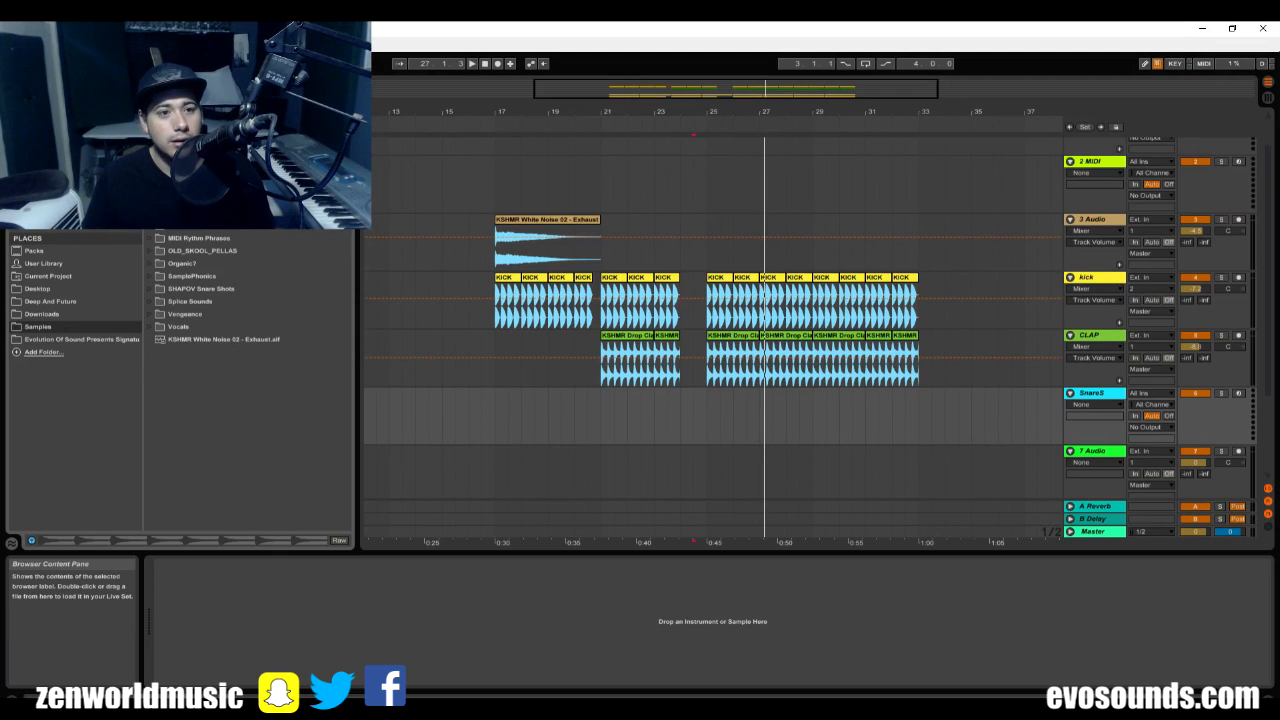
click(150, 175)
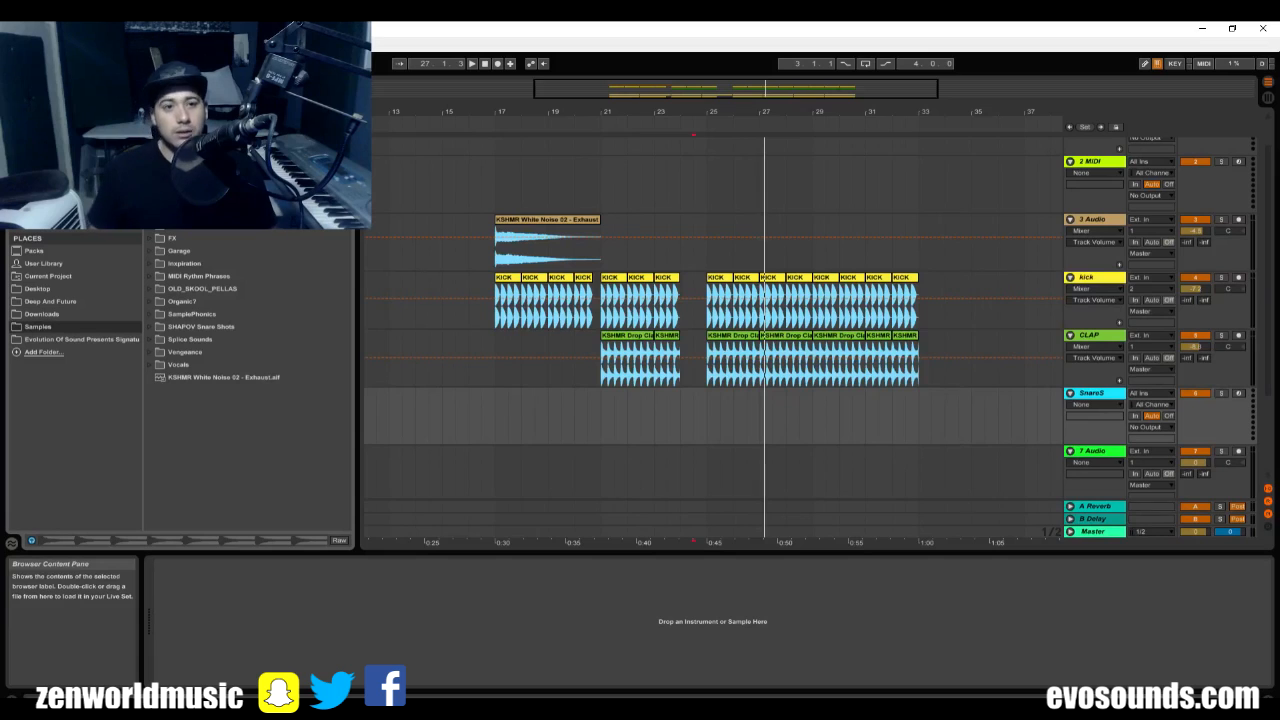
click(150, 162)
click(150, 162)
click(150, 175)
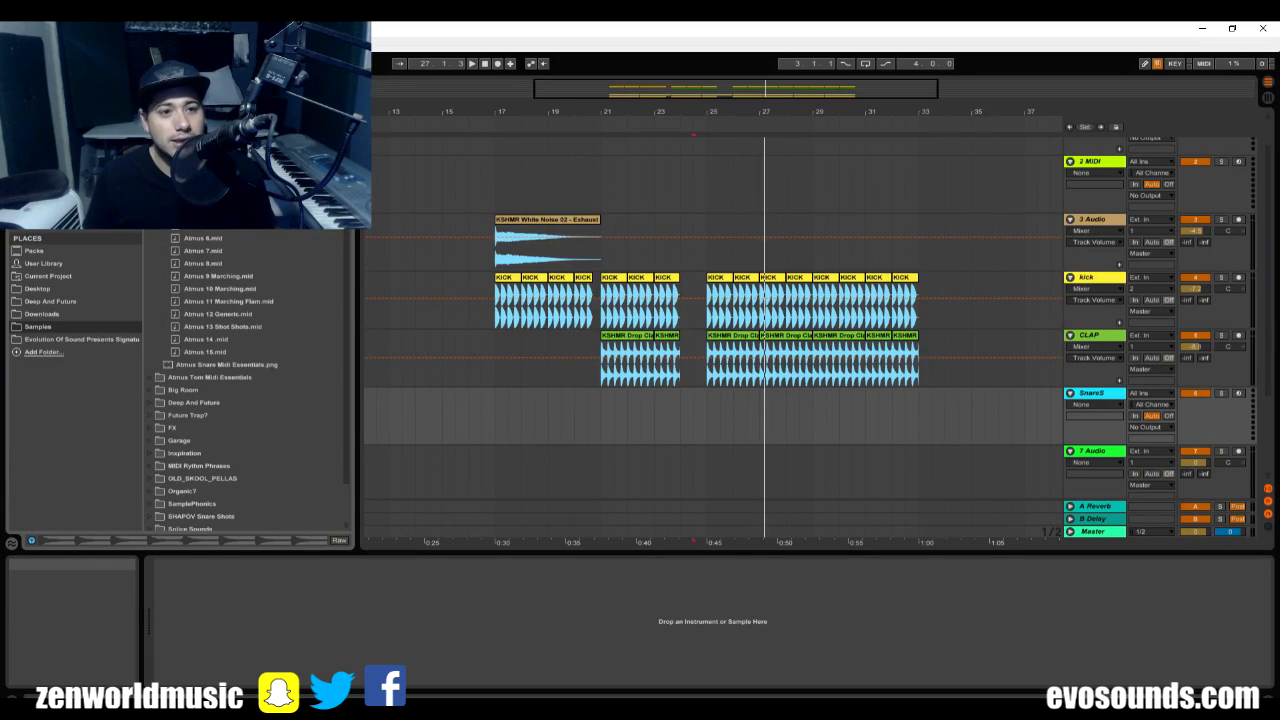
click(150, 175)
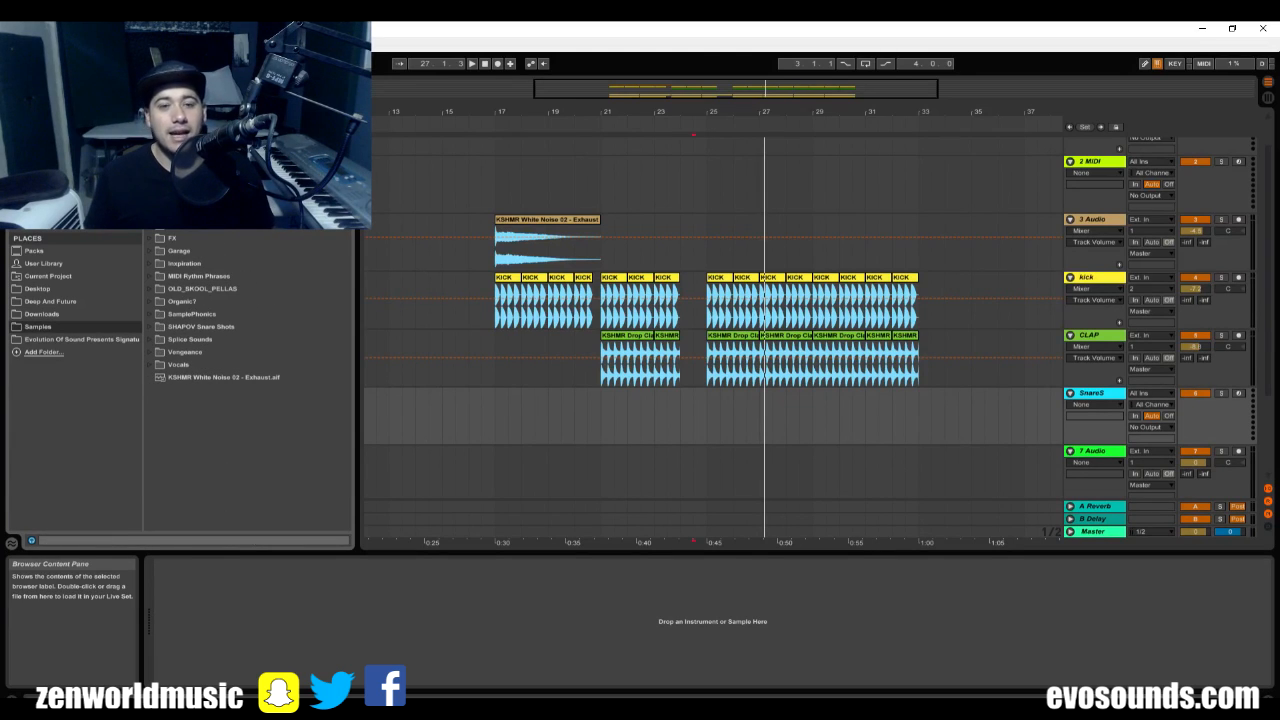
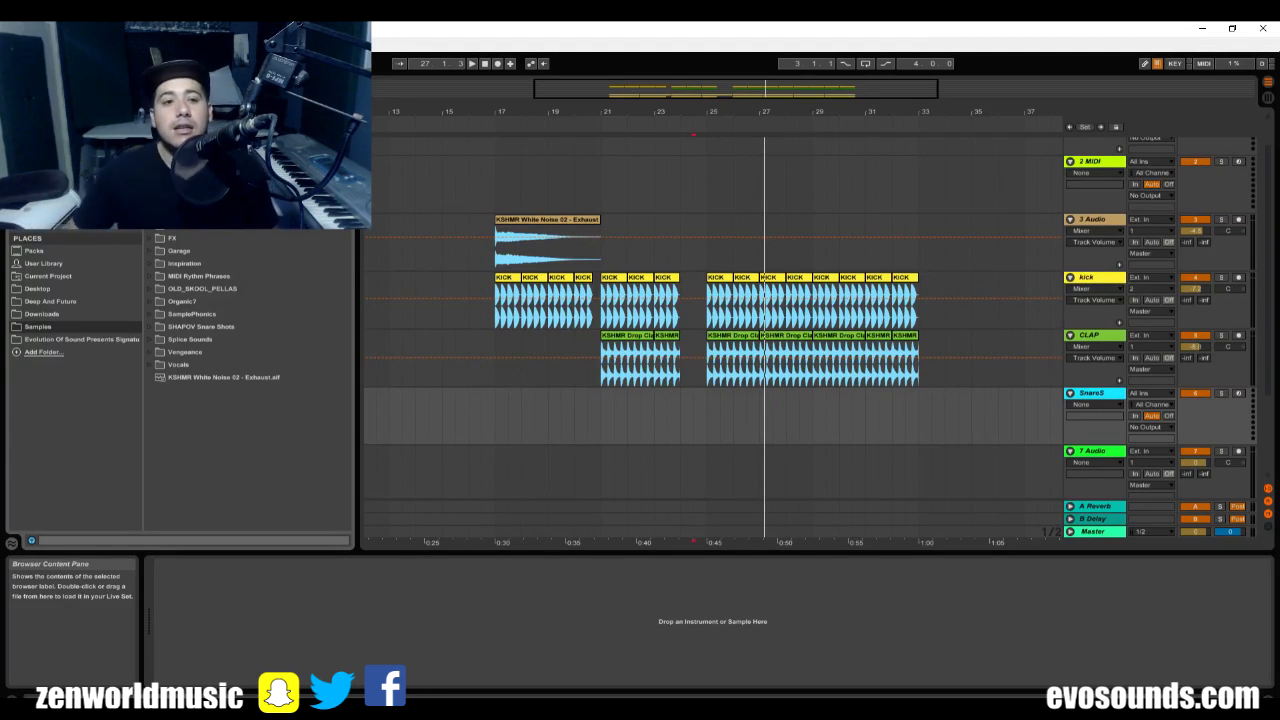
Place the Atmus 2 MIDI clip on SnareS at bar 25 and shorten it to end at bar 27.
scroll(245, 380, up, 5)
click(263, 286)
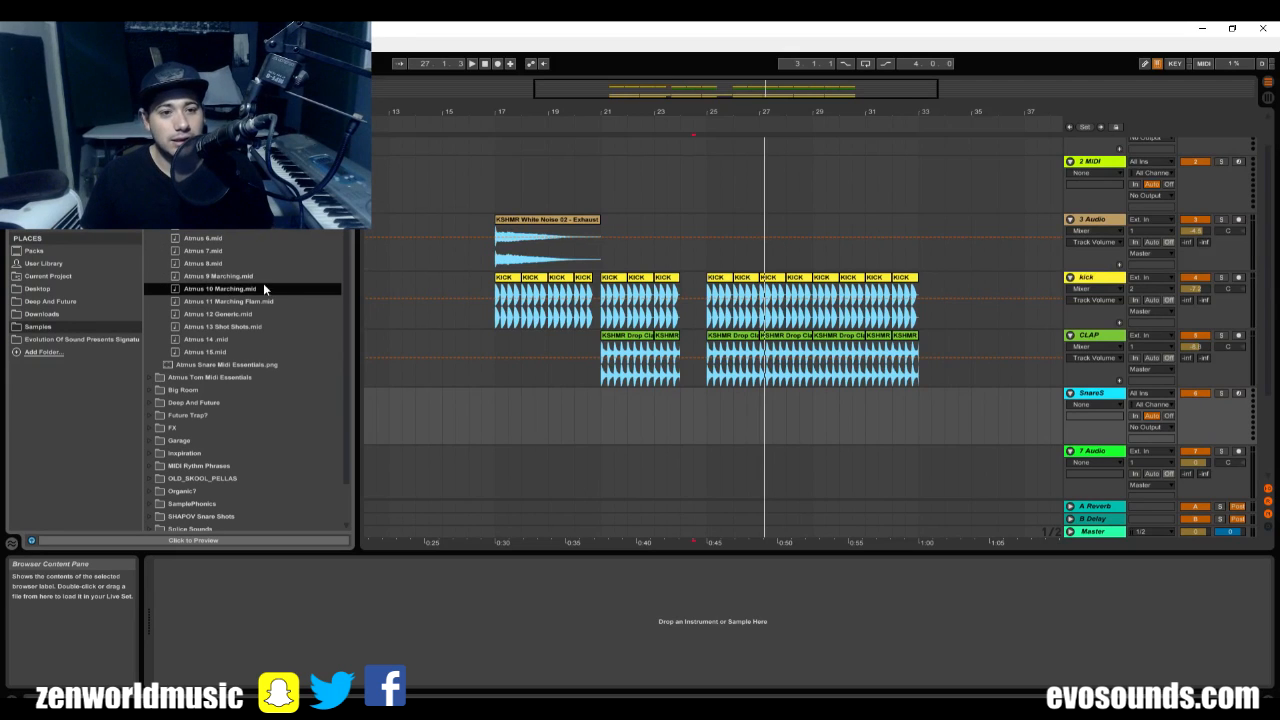
click(262, 279)
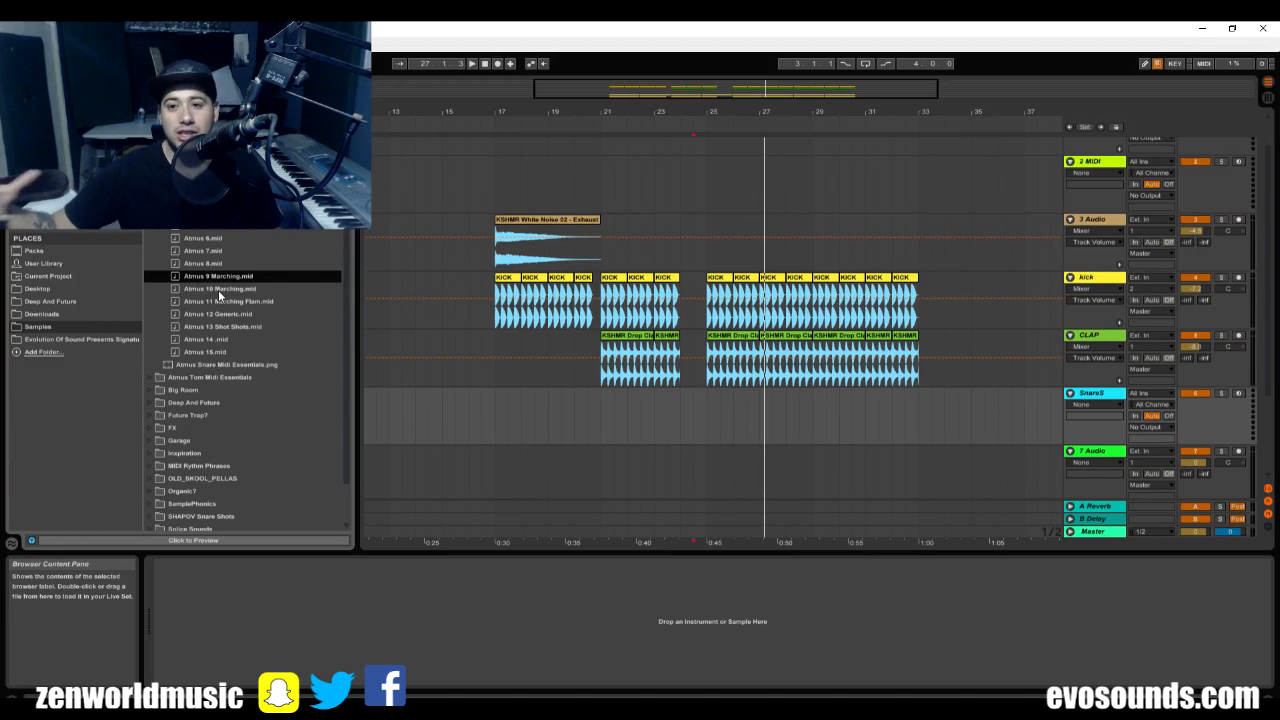
click(709, 412)
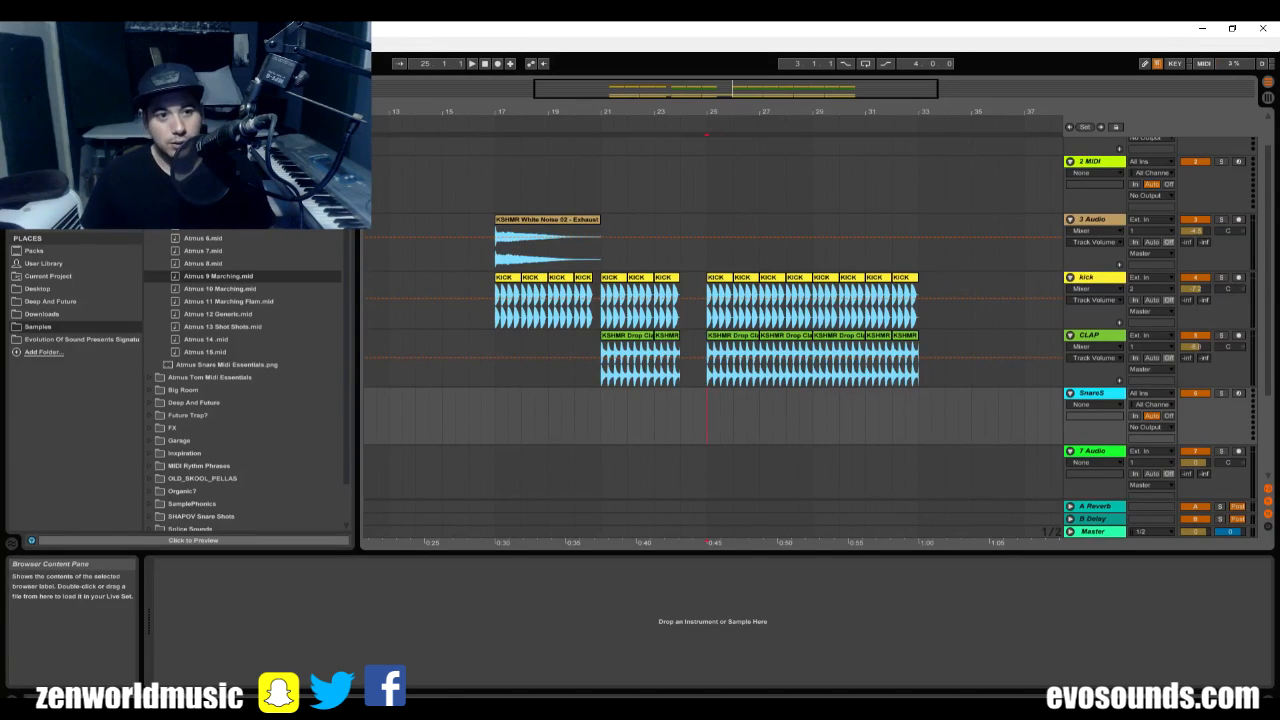
mouse_move(203, 188)
mouse_down()
mouse_move(747, 435)
mouse_move(708, 416)
mouse_up()
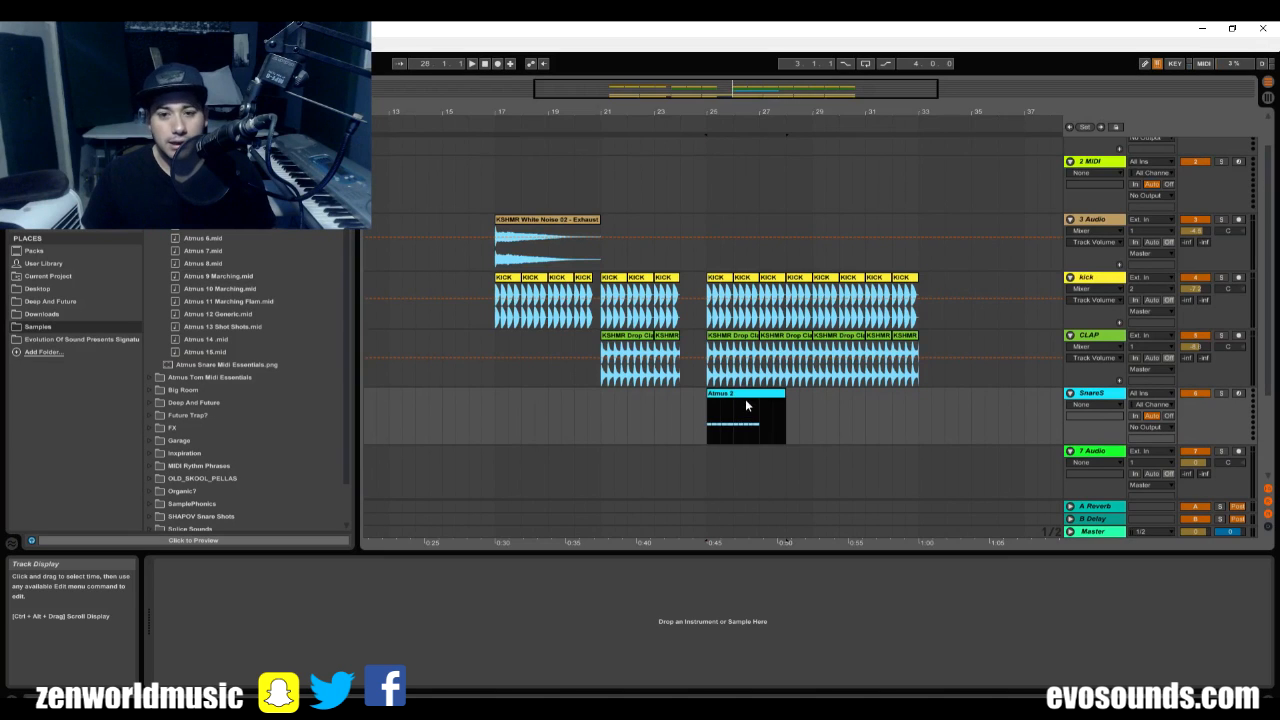
click(746, 404)
double_click(779, 395)
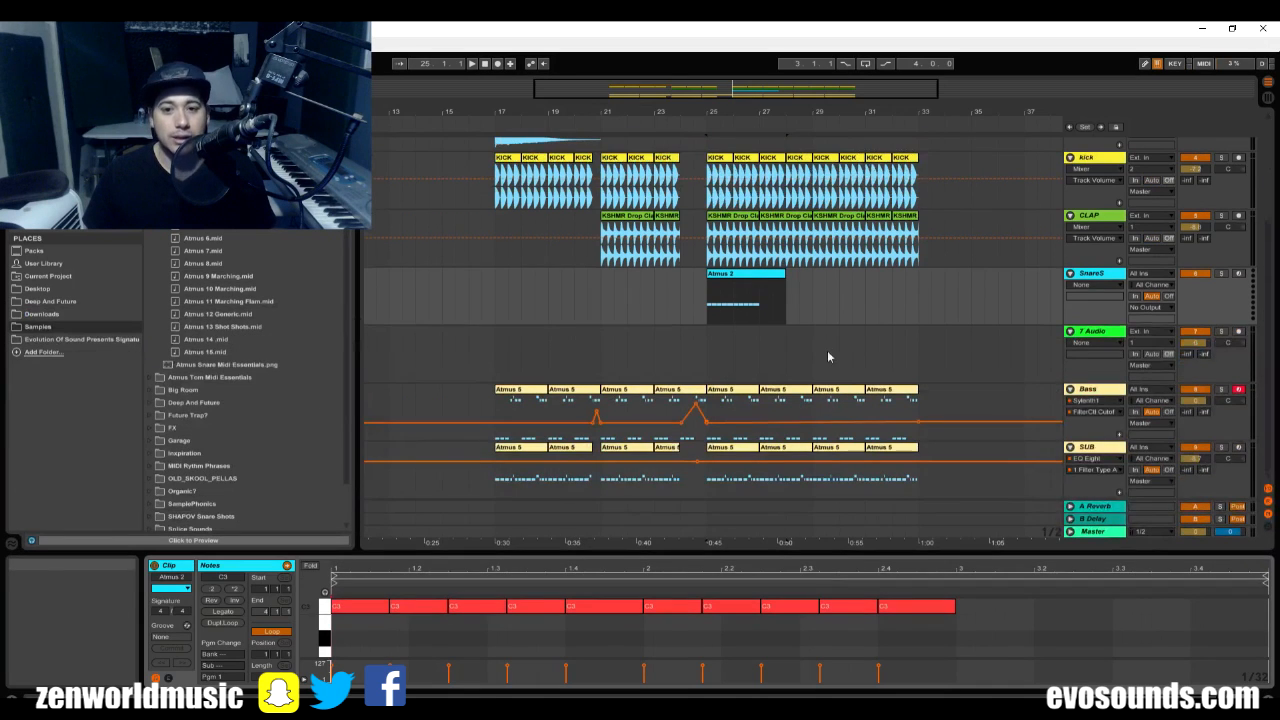
drag(785, 290, 760, 290)
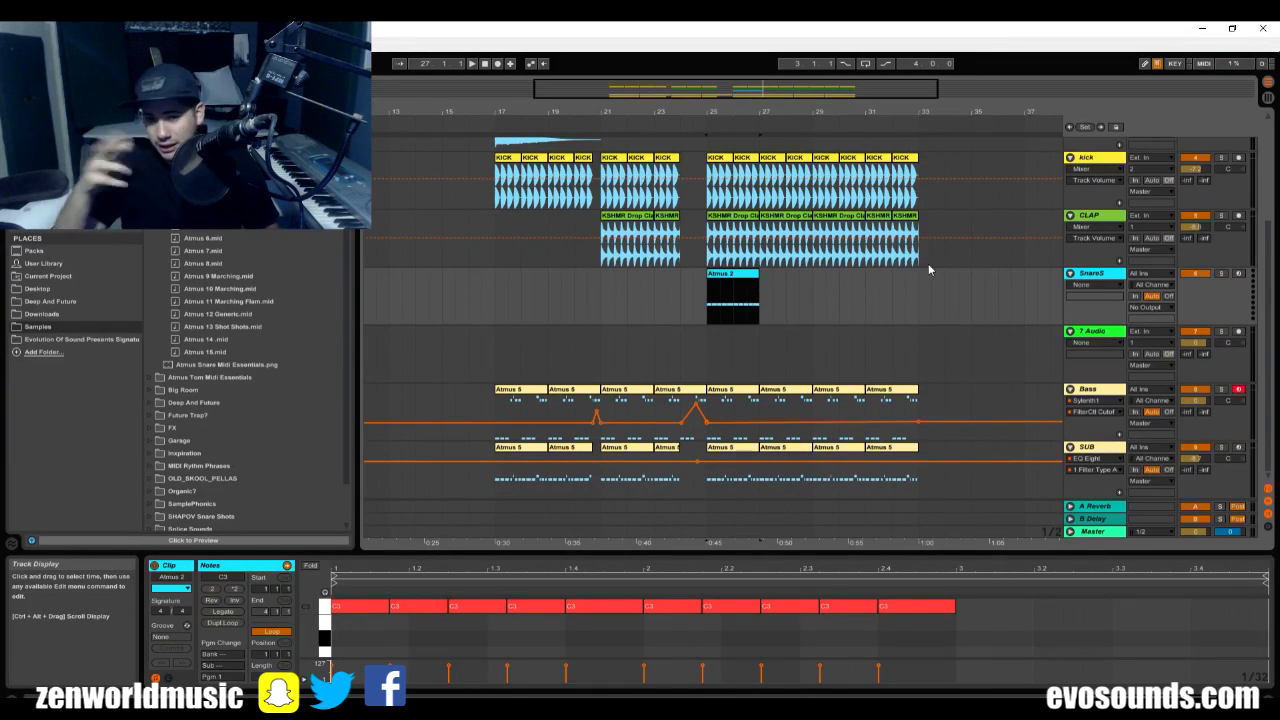
Audition the snare samples in the SHAPOV Snare Shots folder, from Let Me Be through Retro.
click(1097, 275)
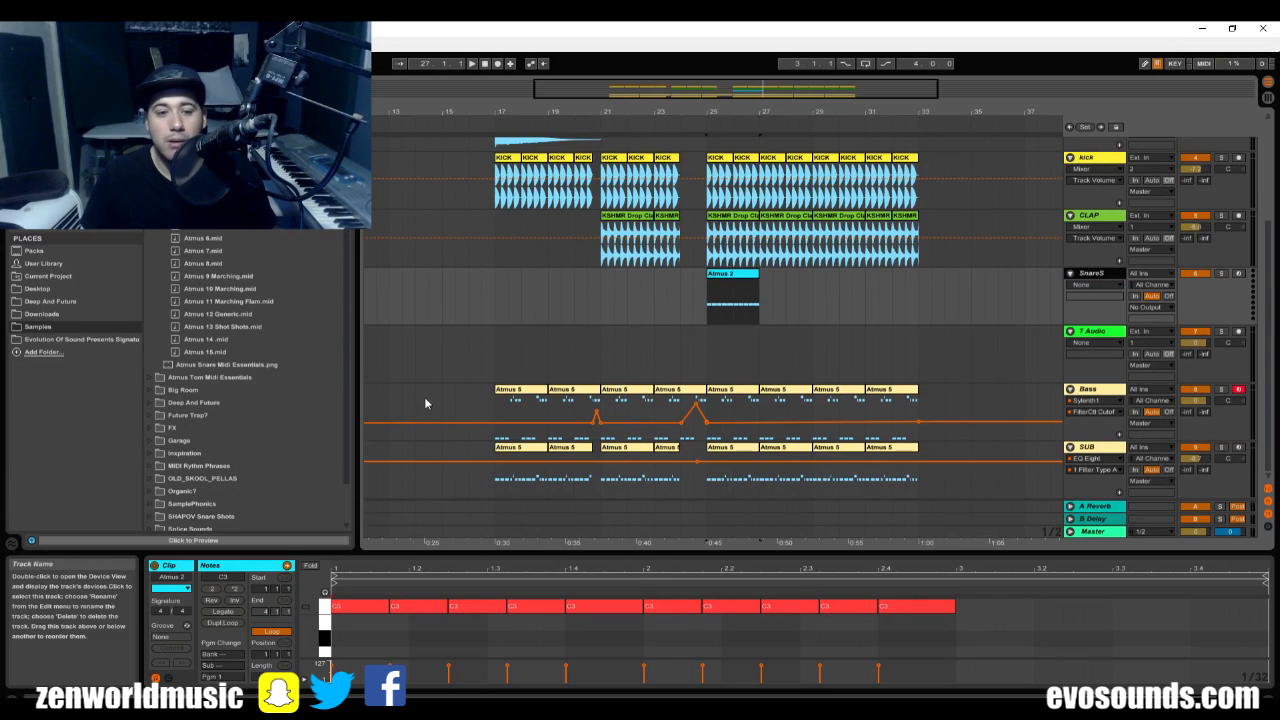
scroll(168, 287, down, 6)
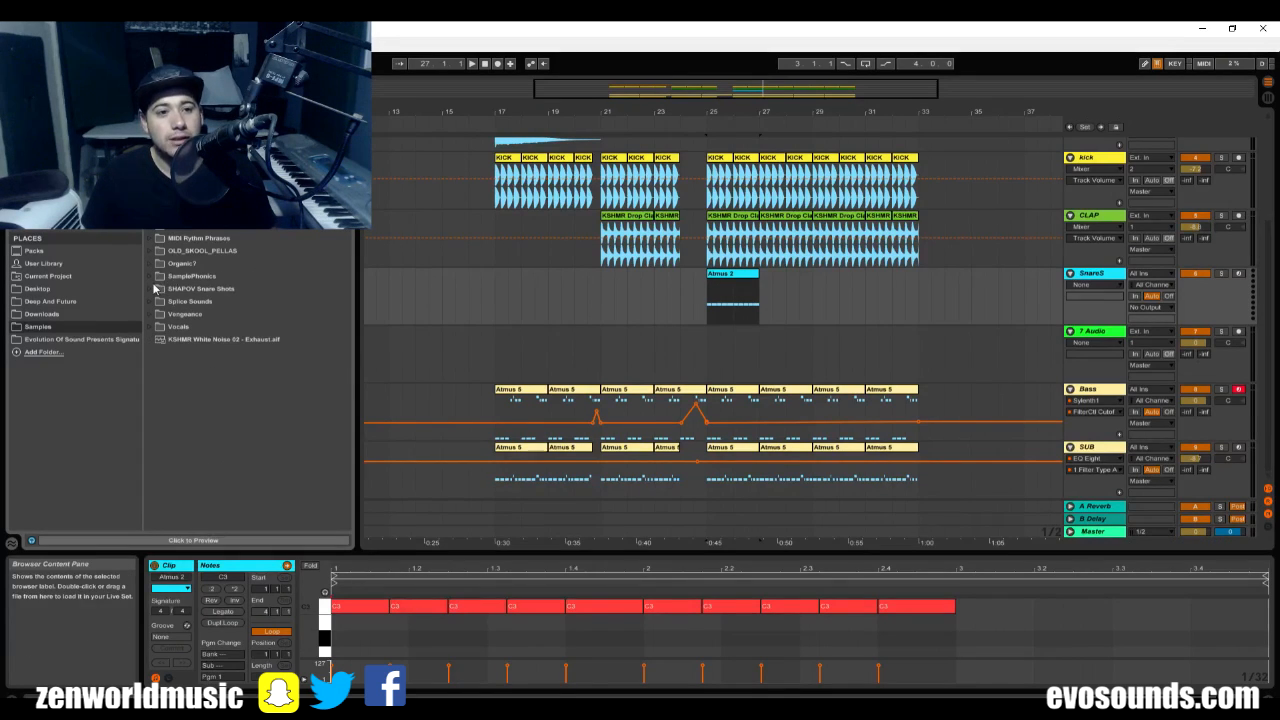
click(155, 288)
click(218, 302)
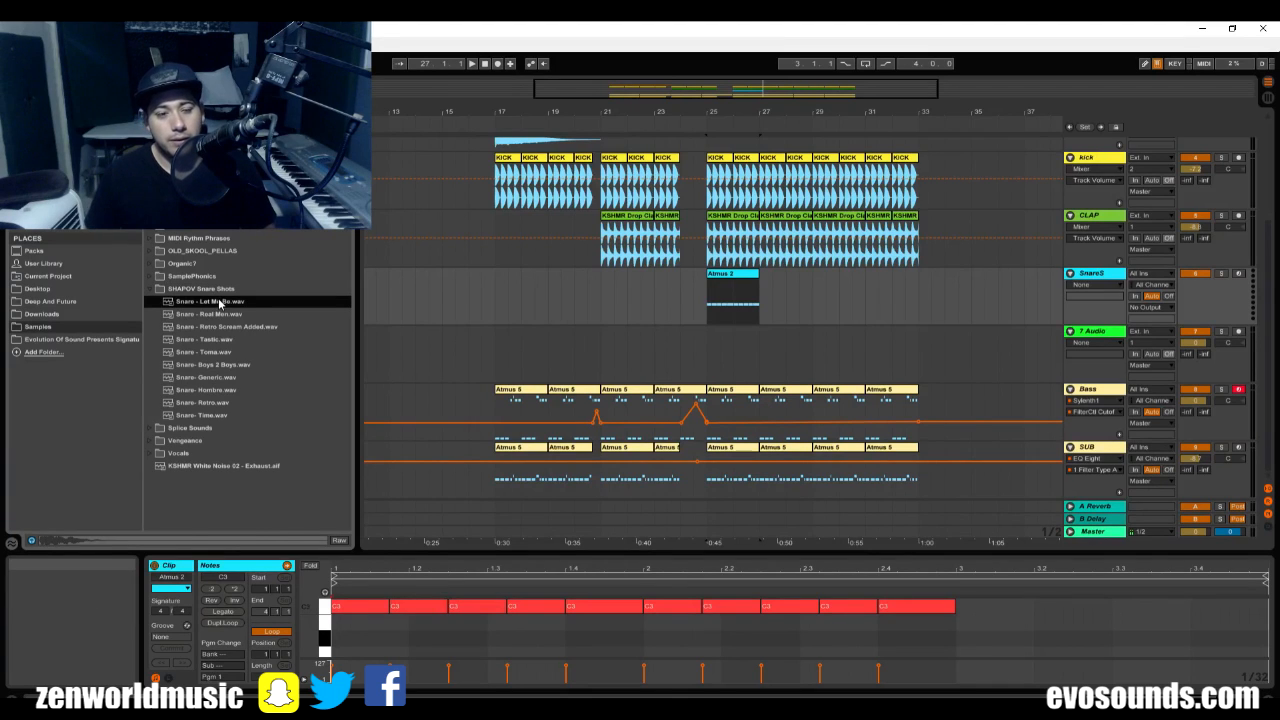
key(Down)
key(space)
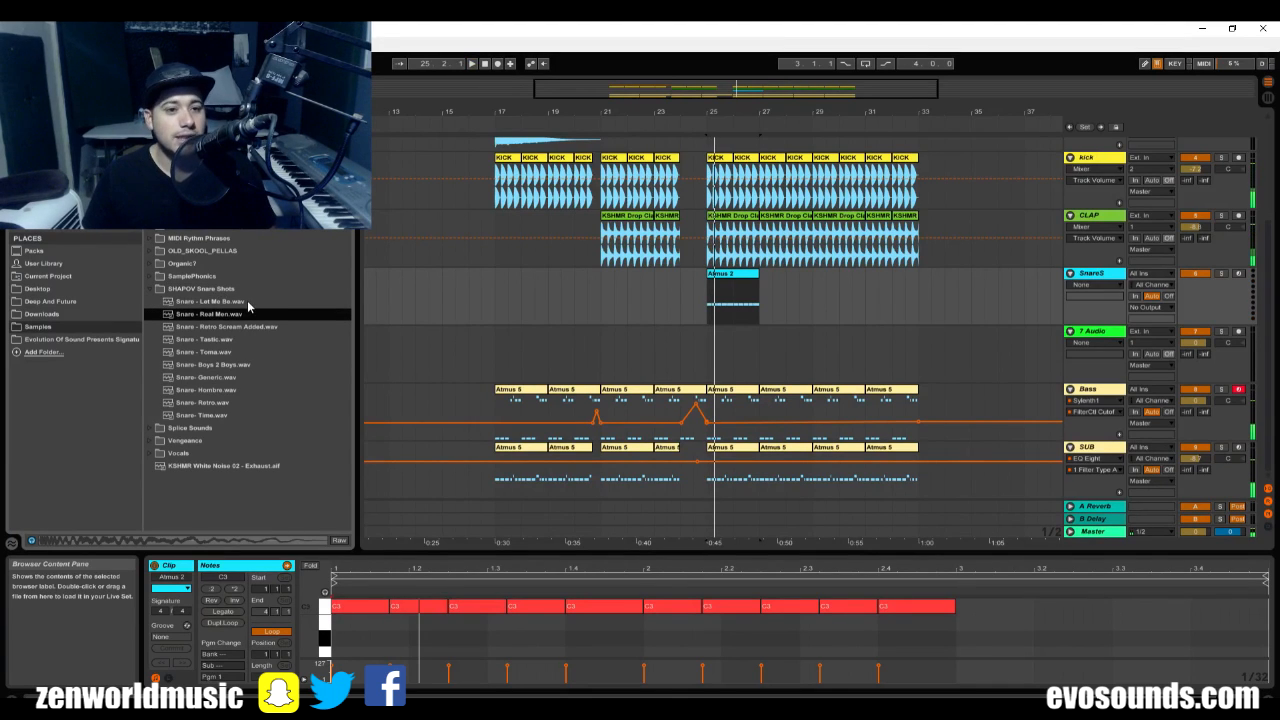
click(247, 304)
click(234, 327)
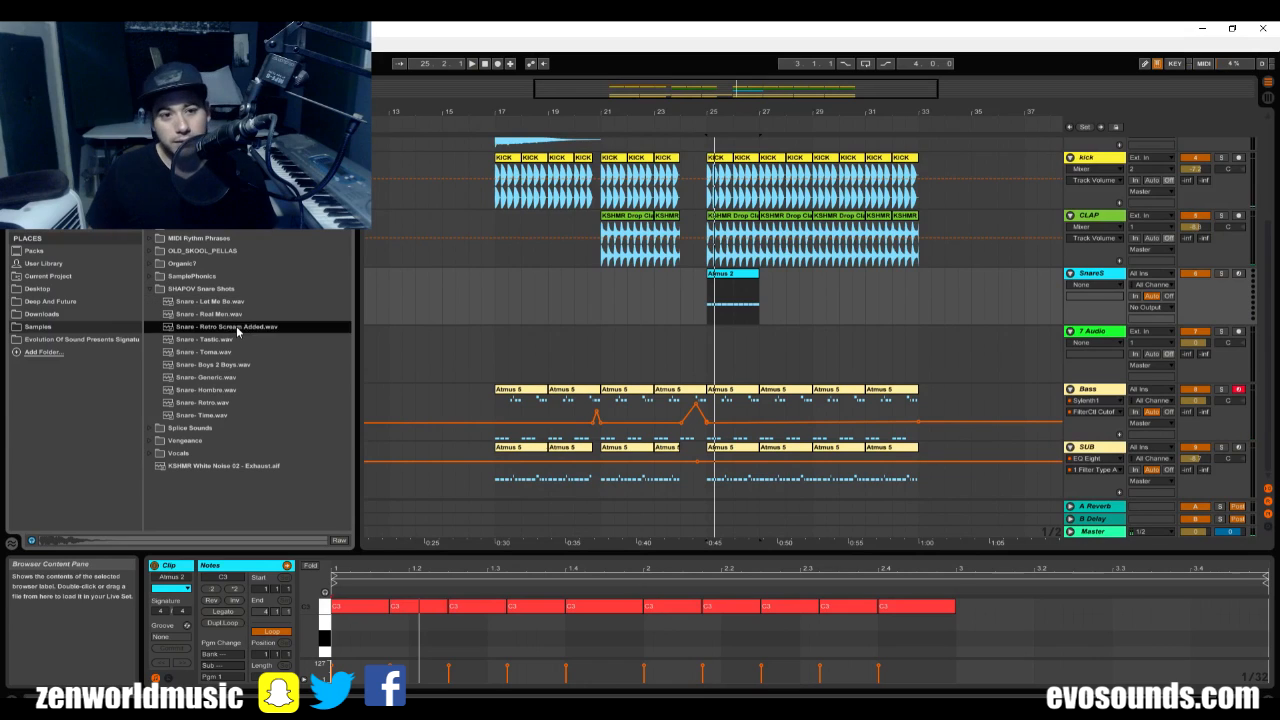
click(228, 340)
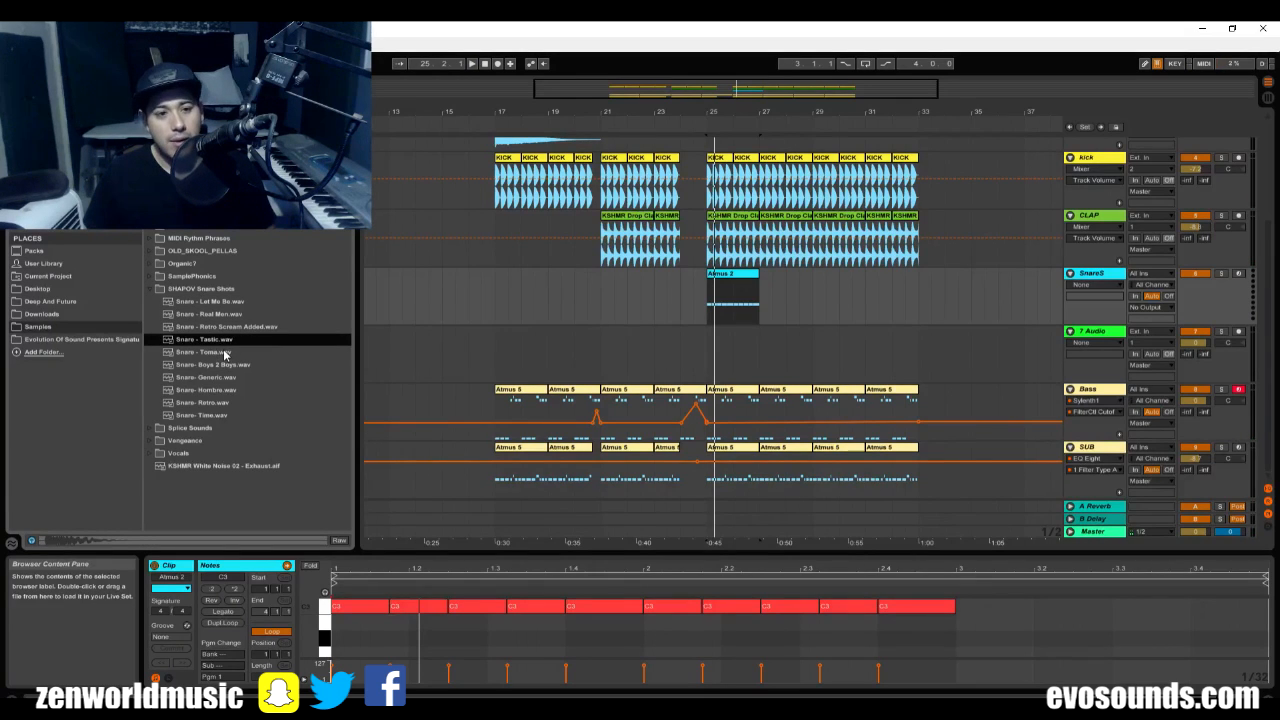
click(226, 353)
click(238, 365)
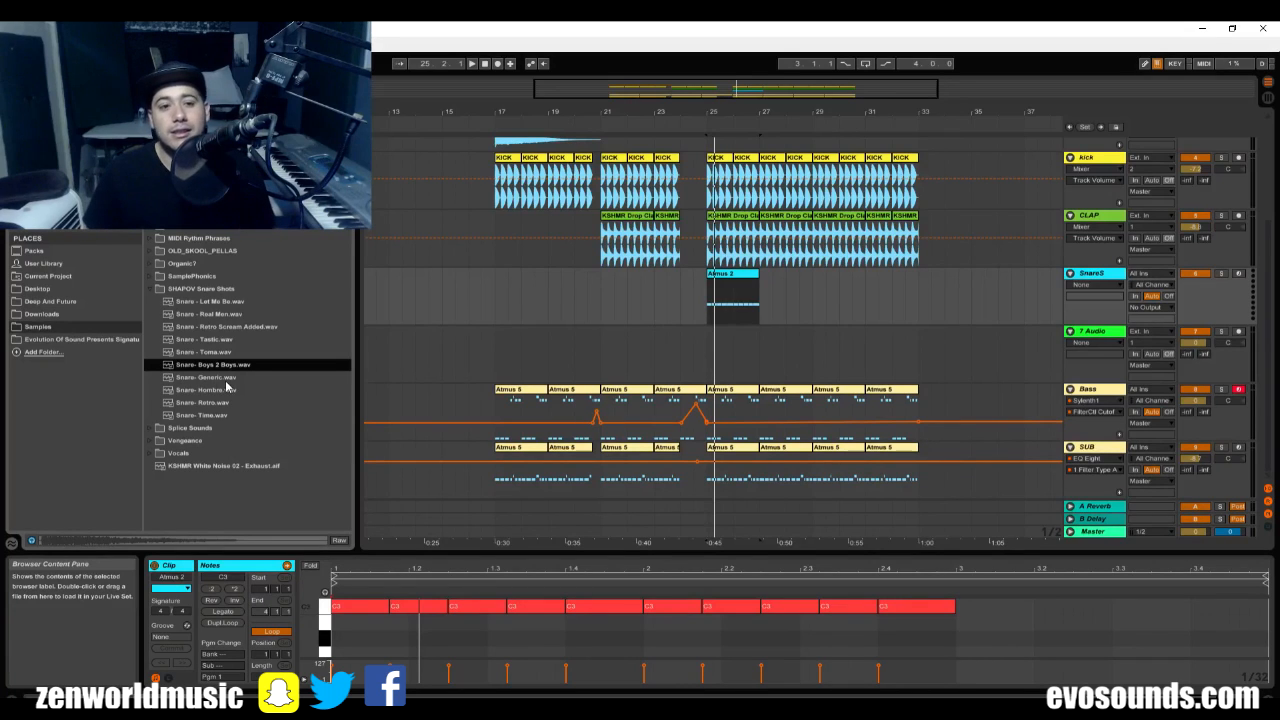
key(Down)
key(Down)
key(Down)
key(Down)
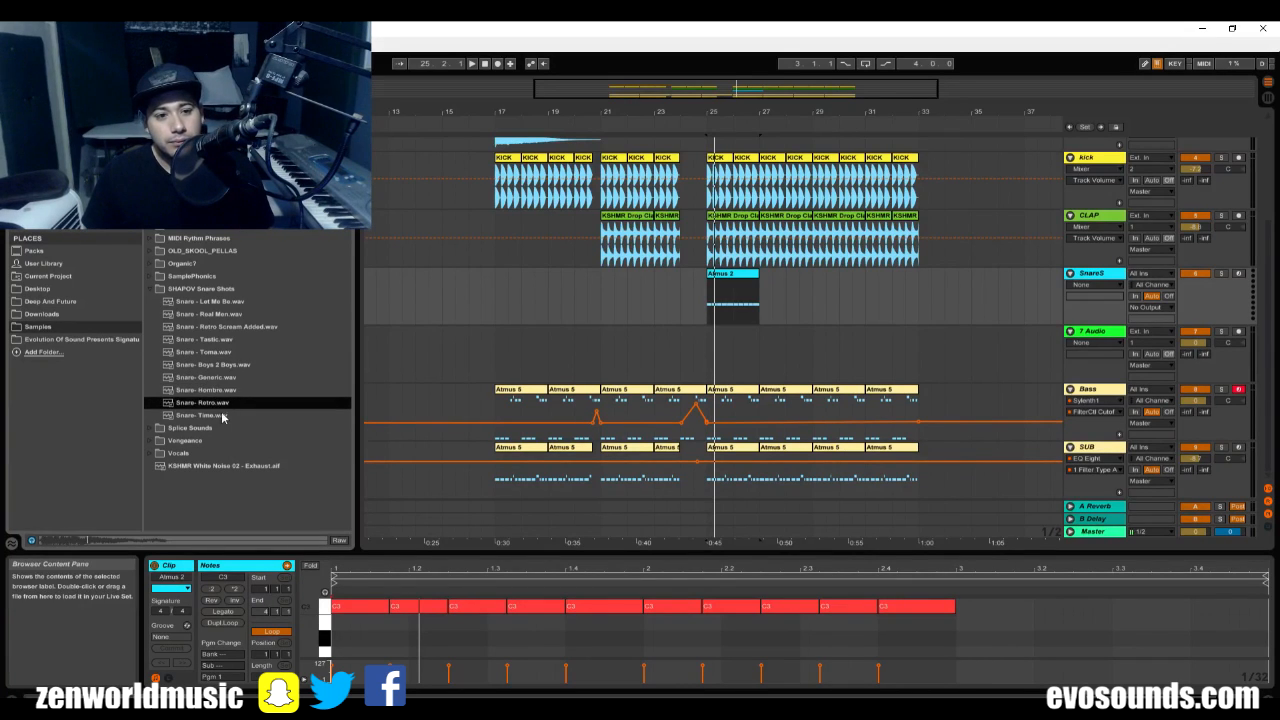
key(Up)
key(Up)
key(Up)
key(Up)
key(Up)
key(Up)
key(Up)
key(Up)
key(Up)
key(Up)
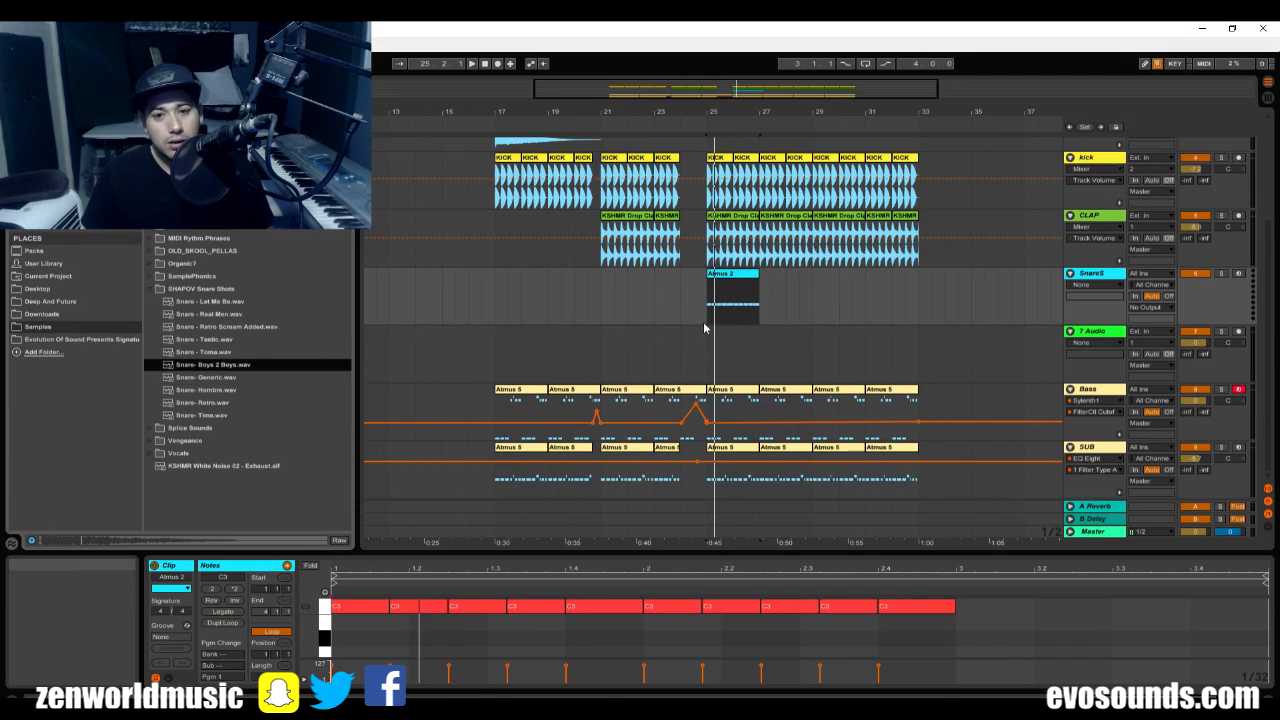
Load the sample Snare - Let Me Be.wav as the instrument on the SnareS track.
click(224, 301)
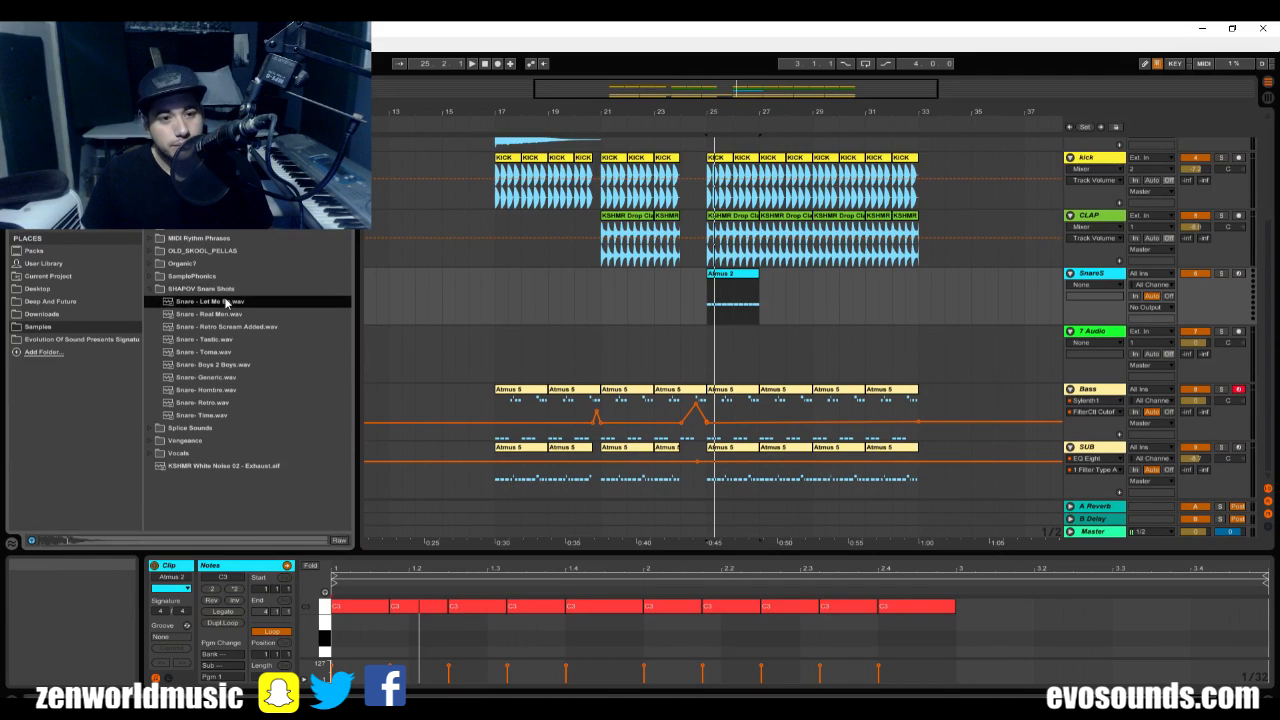
double_click(1084, 275)
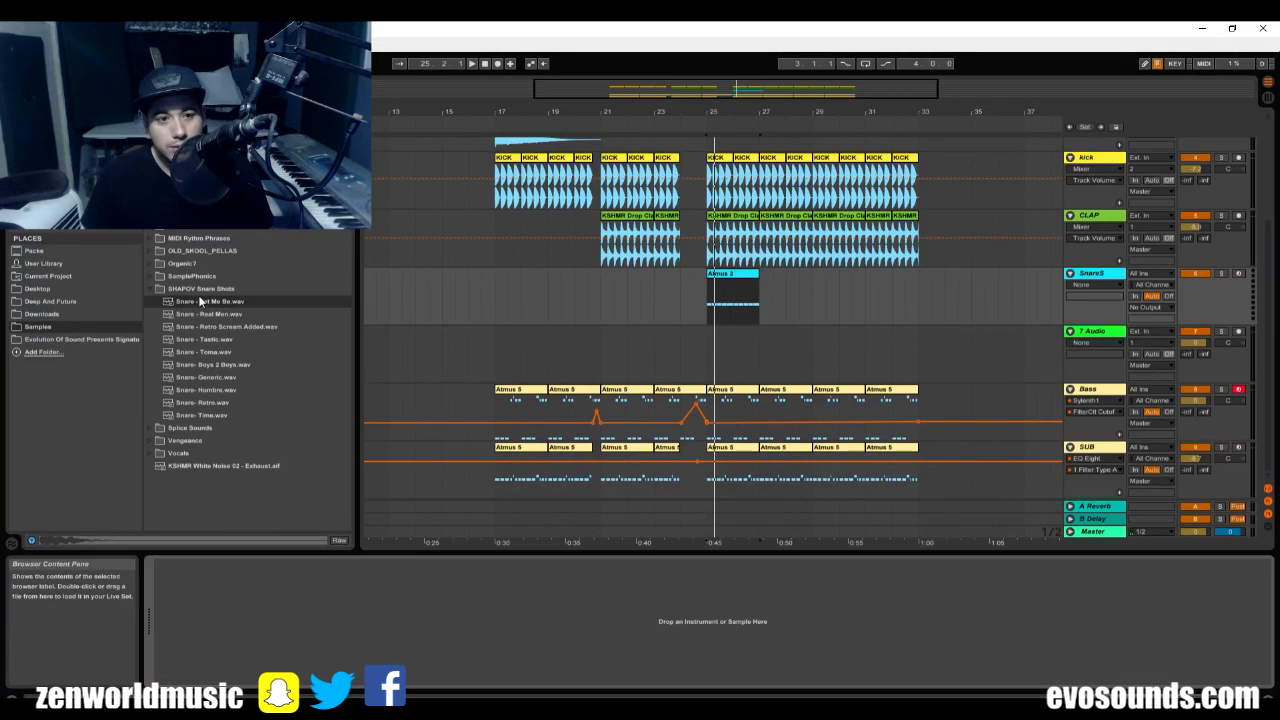
drag(202, 301, 360, 568)
Play the Atmus 2 pattern from bar 25 with the full mix, then with SnareS soloed.
drag(708, 305, 713, 312)
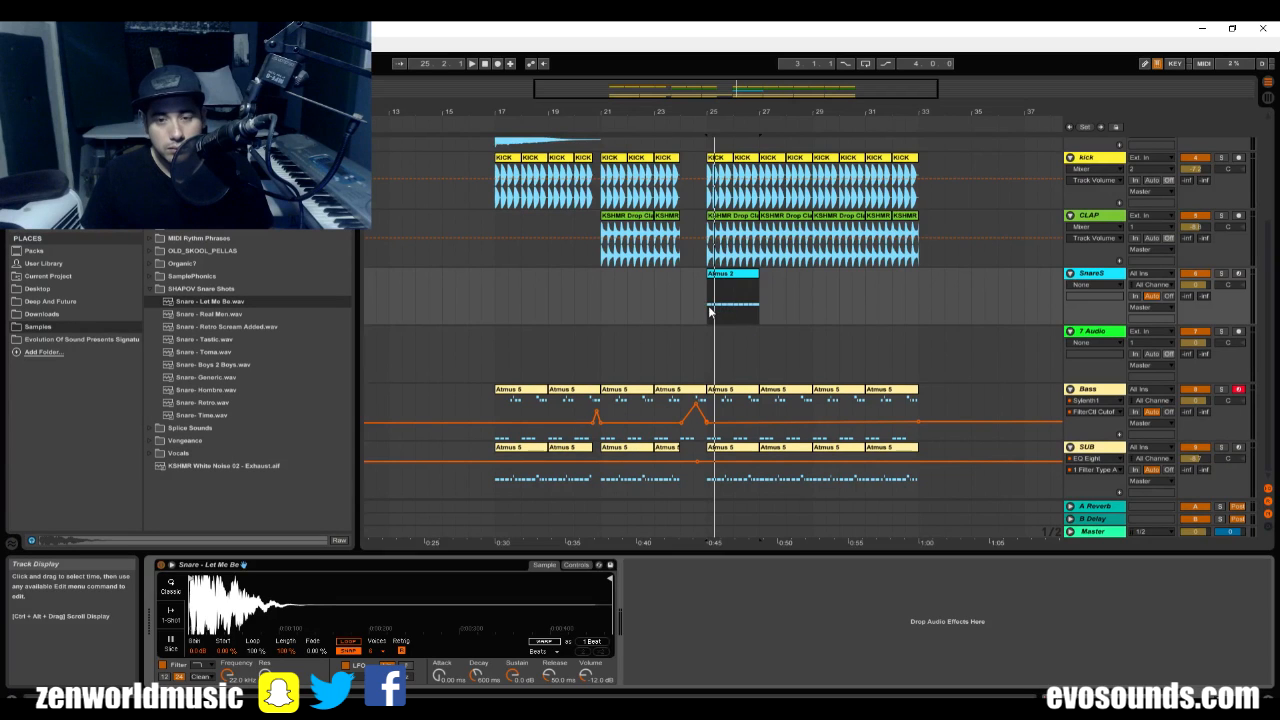
key(space)
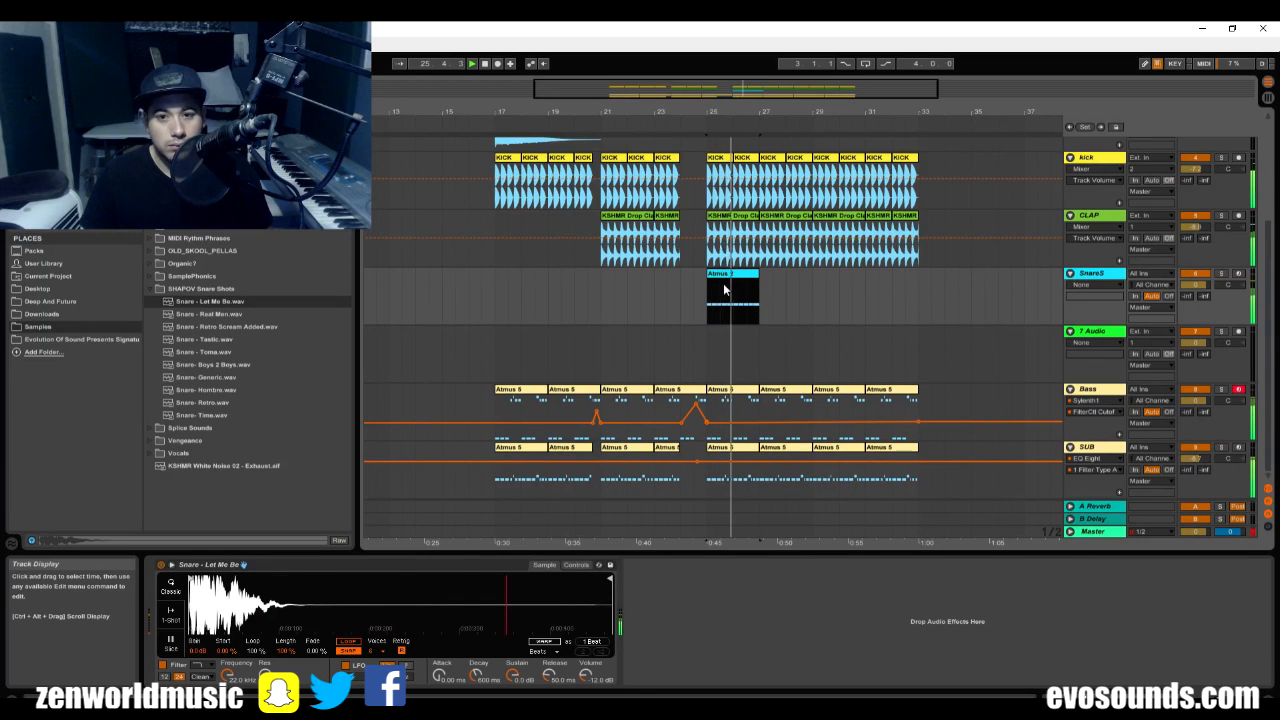
drag(757, 115, 725, 165)
key(space)
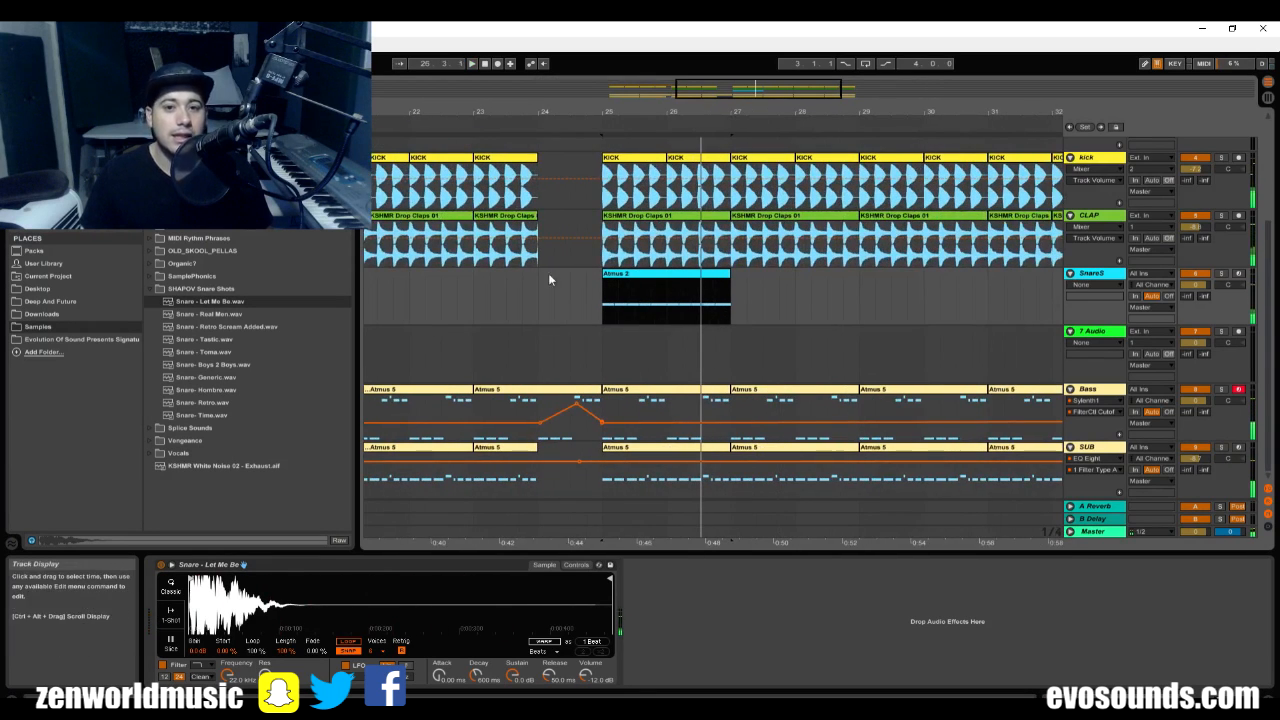
click(588, 283)
click(1220, 273)
key(space)
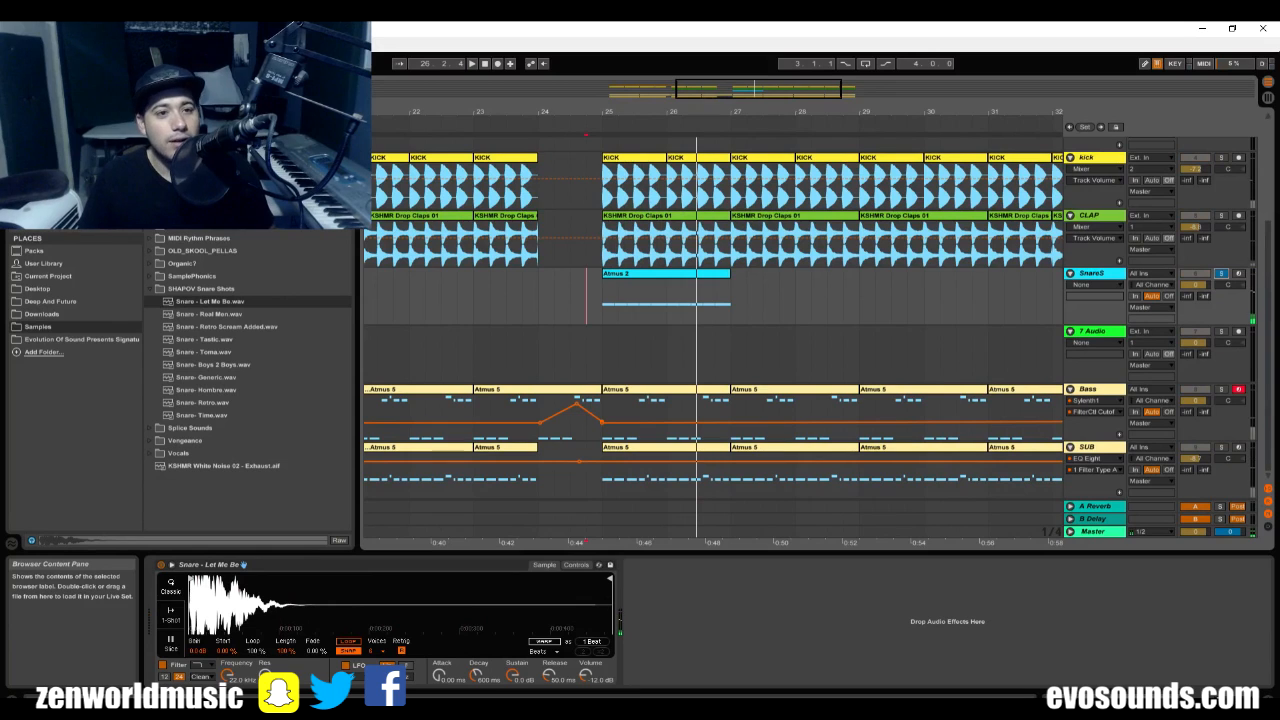
Replace the SnareS clip at bar 25 with Squish Snare (MIDI) and compare it soloed and unsoloed.
click(149, 289)
click(150, 189)
drag(220, 189, 601, 285)
key(space)
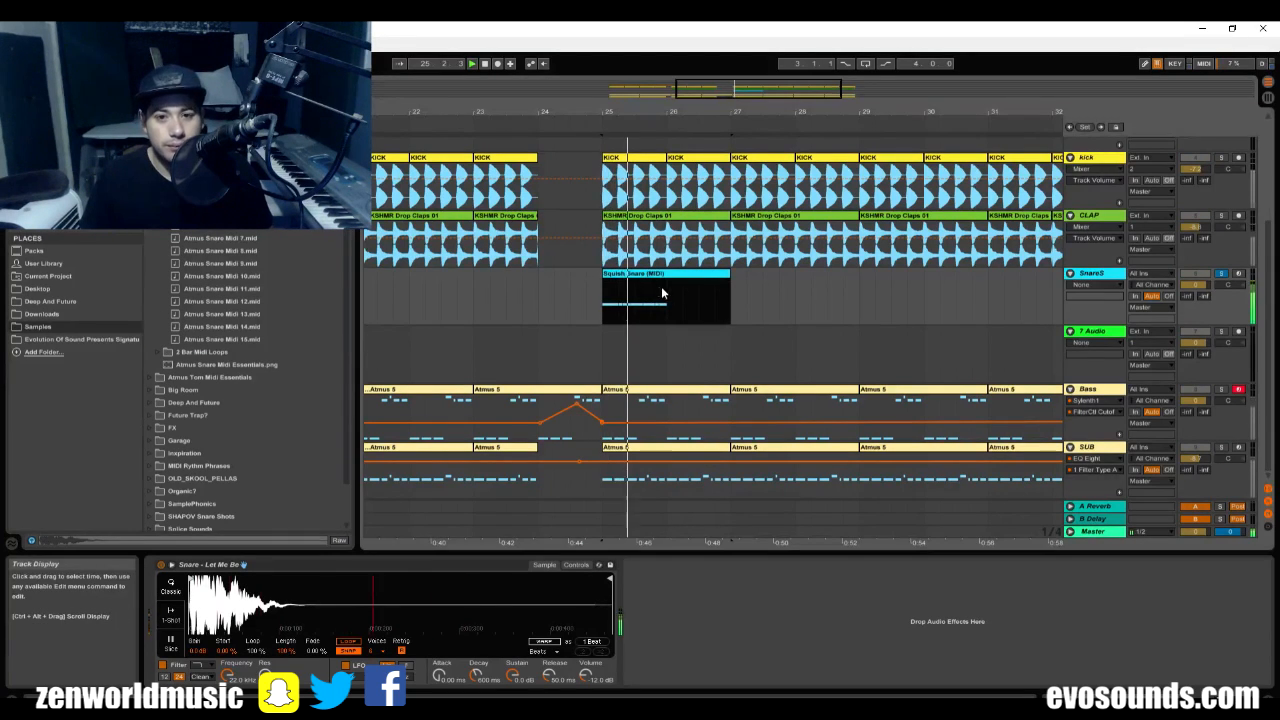
click(1203, 285)
key(space)
key(space)
click(1221, 273)
key(space)
key(space)
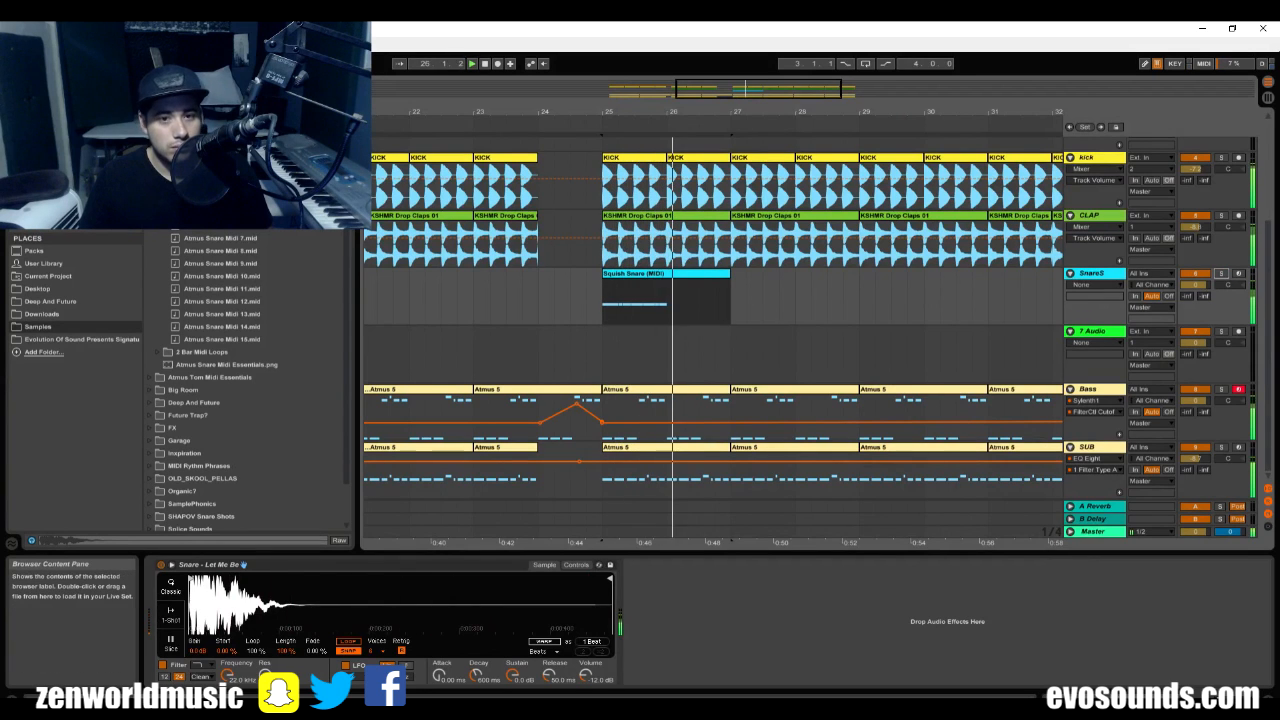
key(space)
Try the Atmus Midi 2 and Atmus Snare Midi 3 patterns in turn on SnareS at bar 25.
drag(220, 175, 607, 313)
key(space)
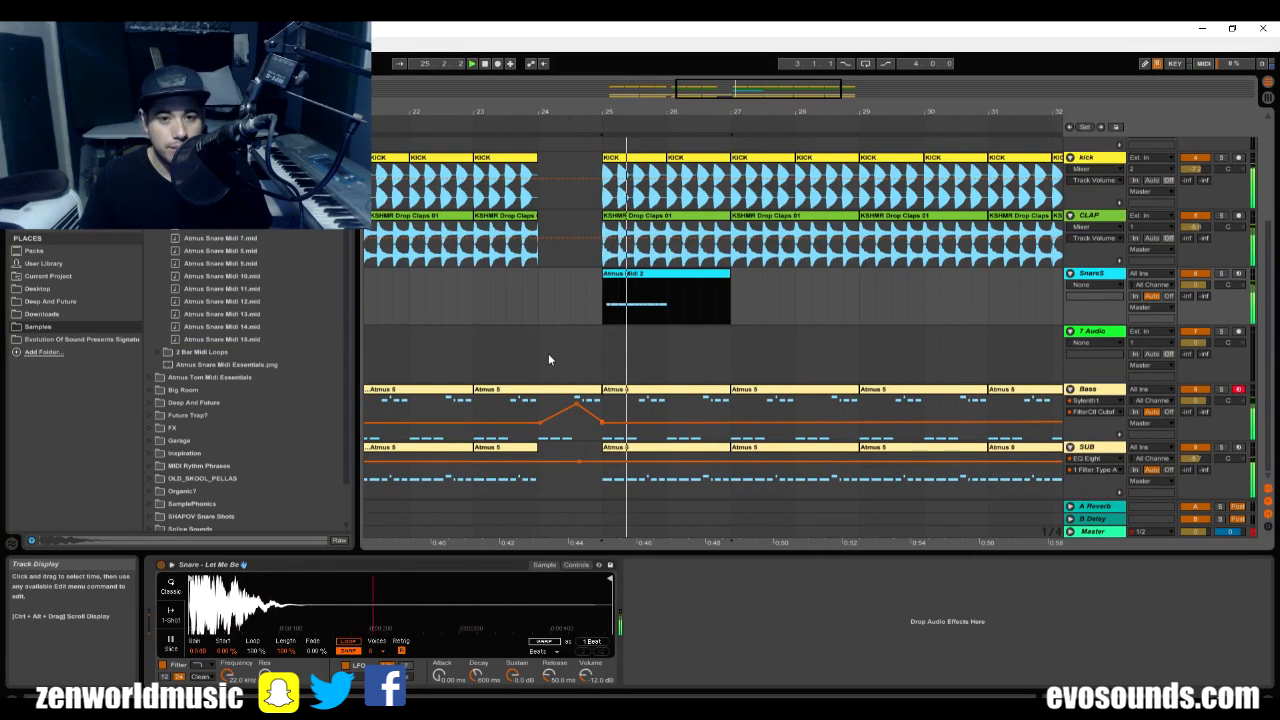
click(491, 288)
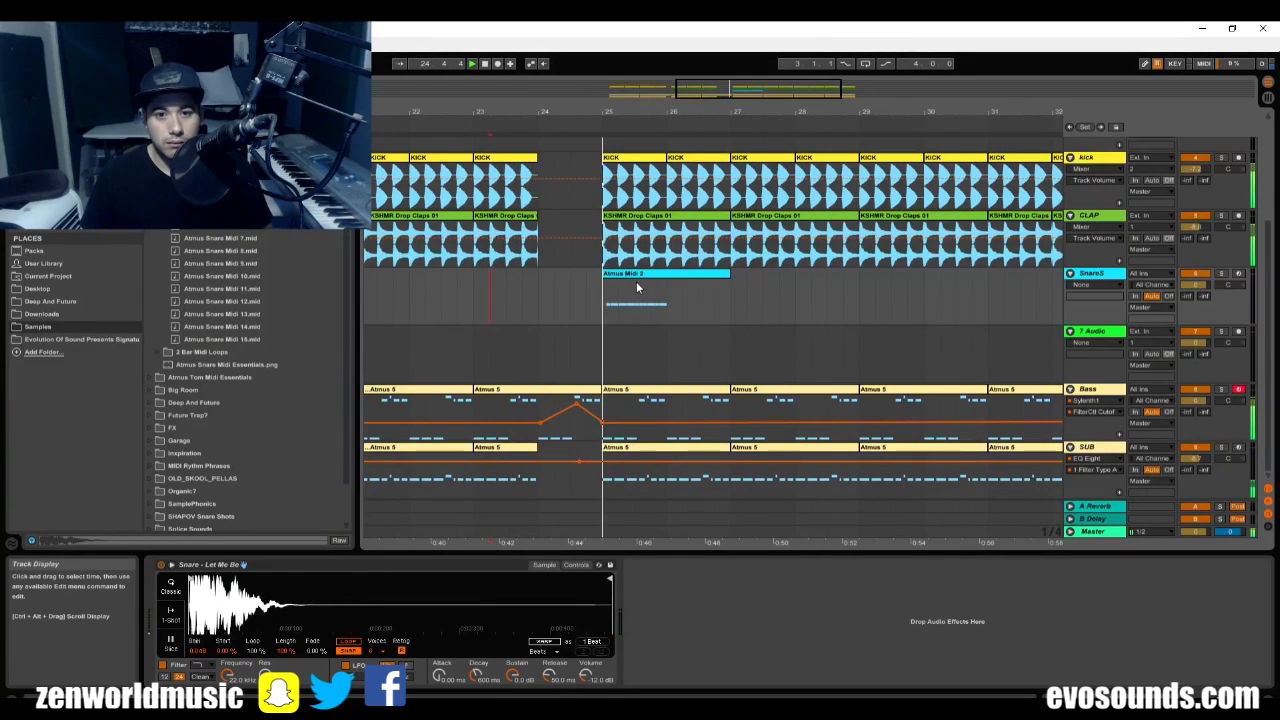
click(606, 306)
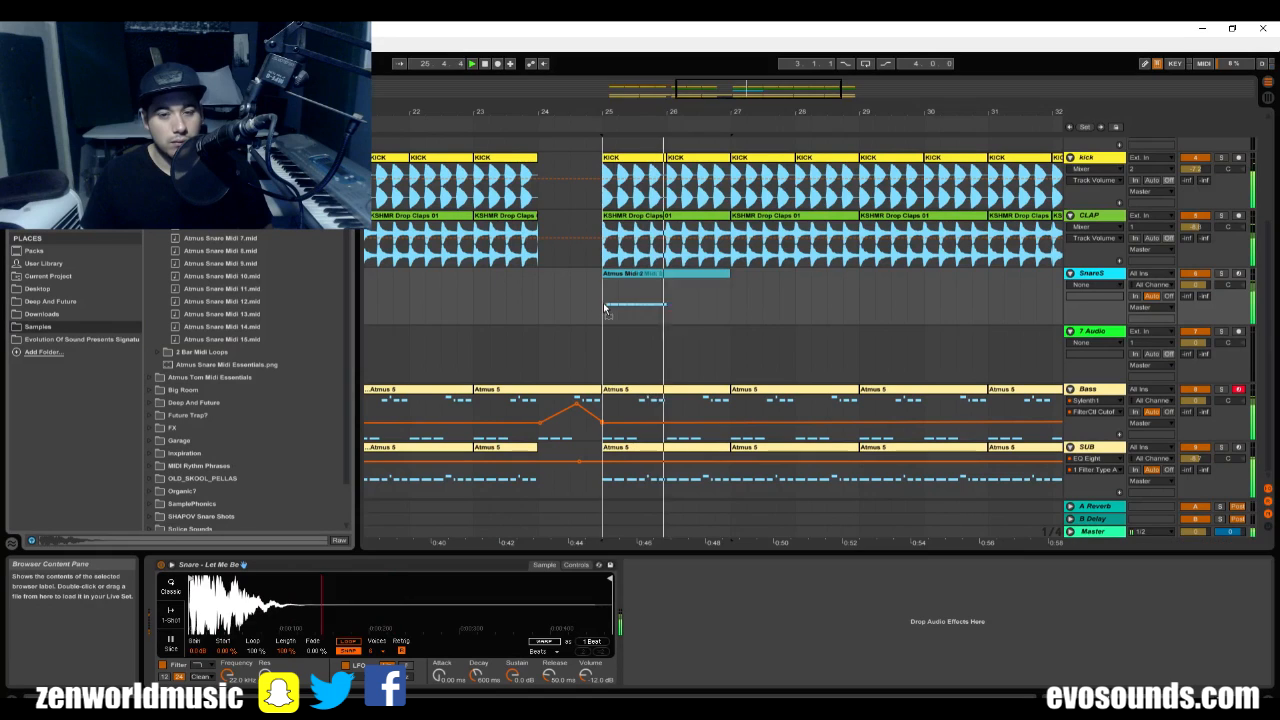
drag(606, 308, 601, 314)
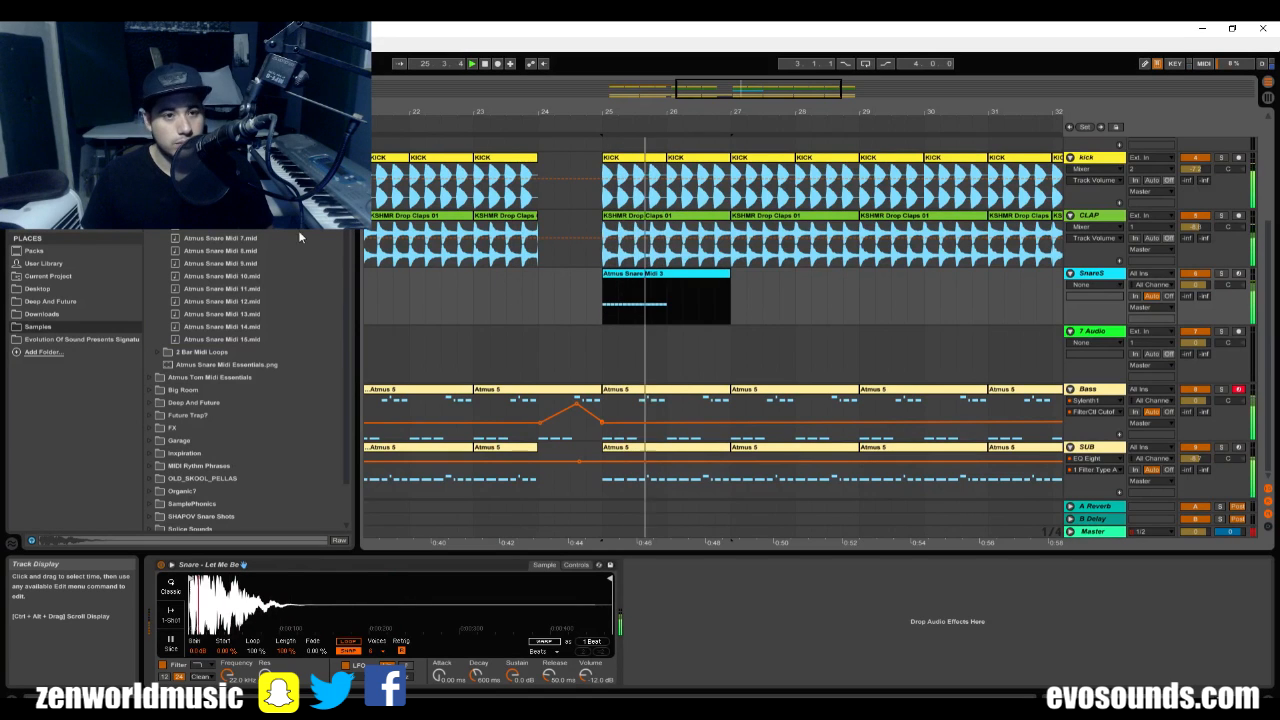
Try the Atmus Snare Midi 4 and Atmus Snare Midi 5 patterns on SnareS at bar 25 during playback.
drag(222, 200, 602, 290)
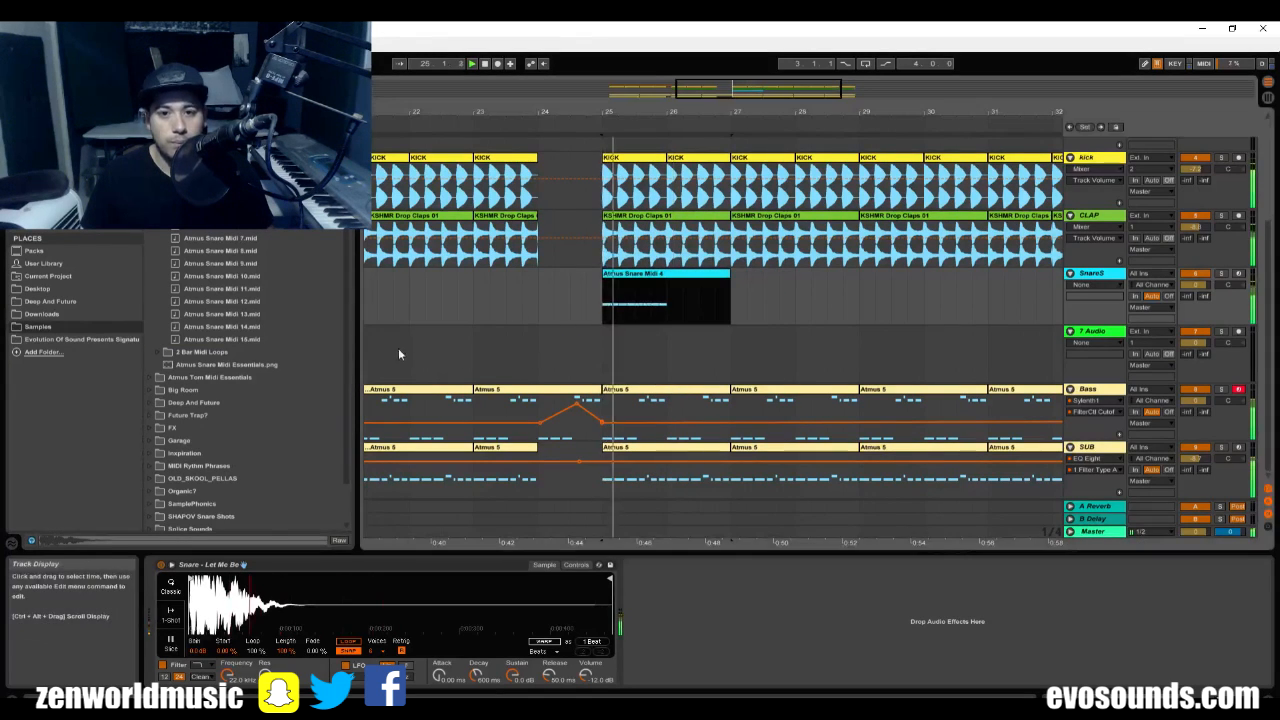
drag(222, 213, 603, 313)
key(space)
key(space)
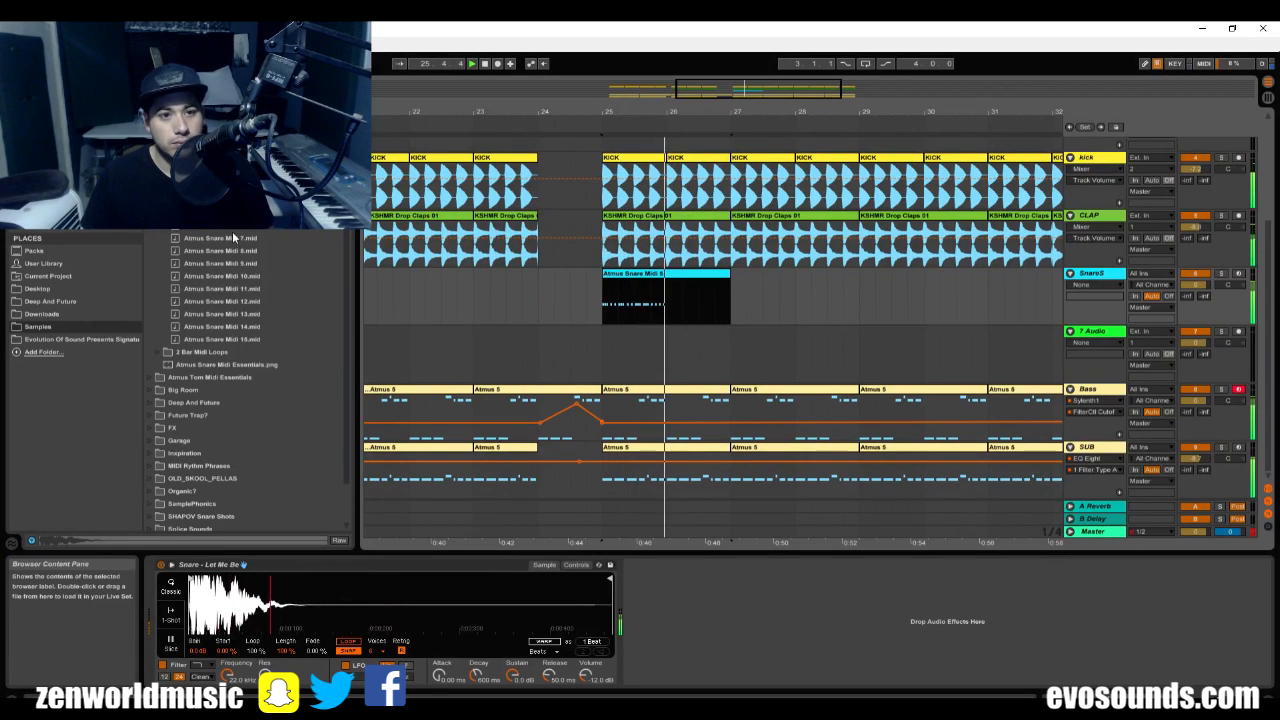
Swap in Atmus Snare Midi 6 and then Atmus Snare Midi 7 at bar 25 and listen to each.
drag(230, 227, 606, 304)
key(space)
key(space)
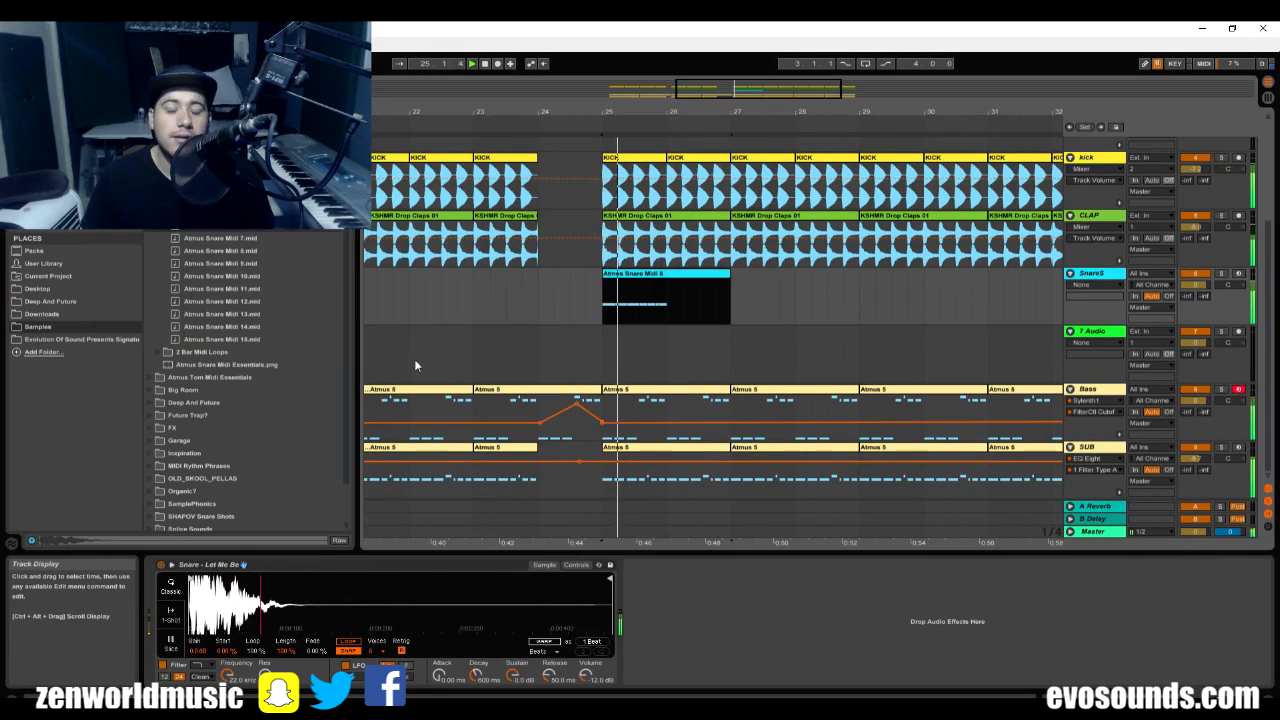
click(241, 241)
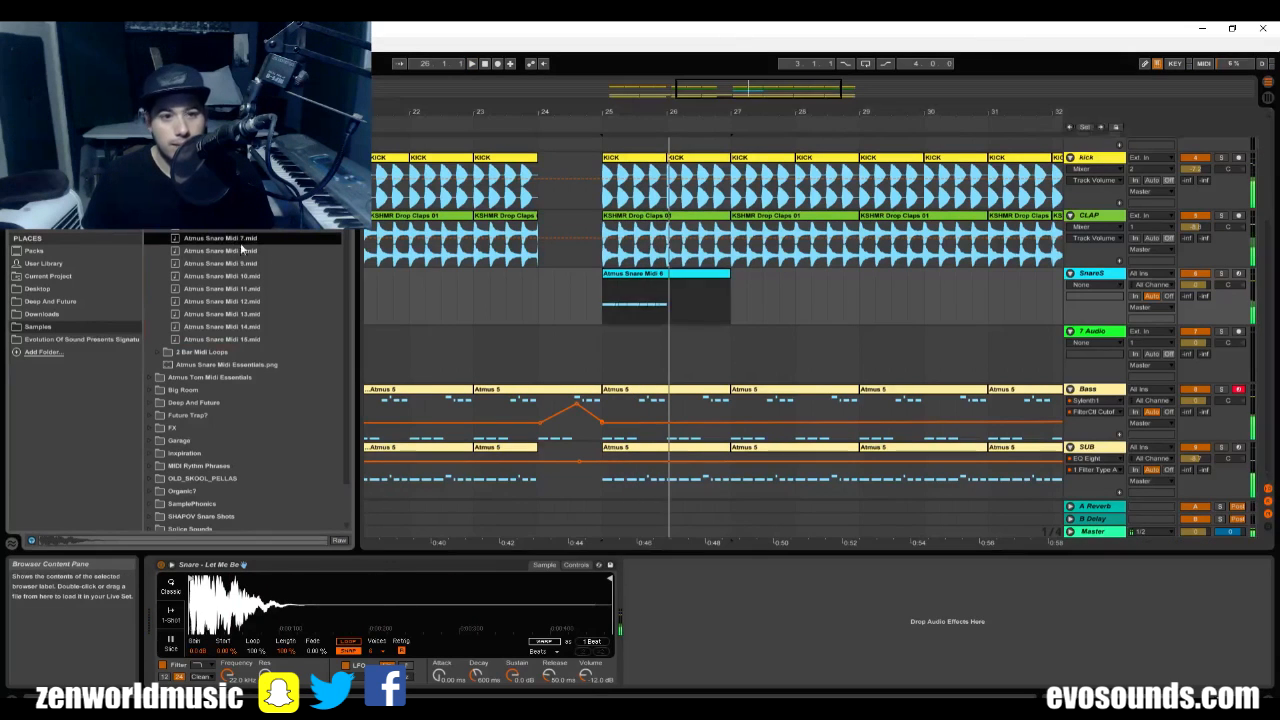
drag(241, 245, 605, 304)
key(space)
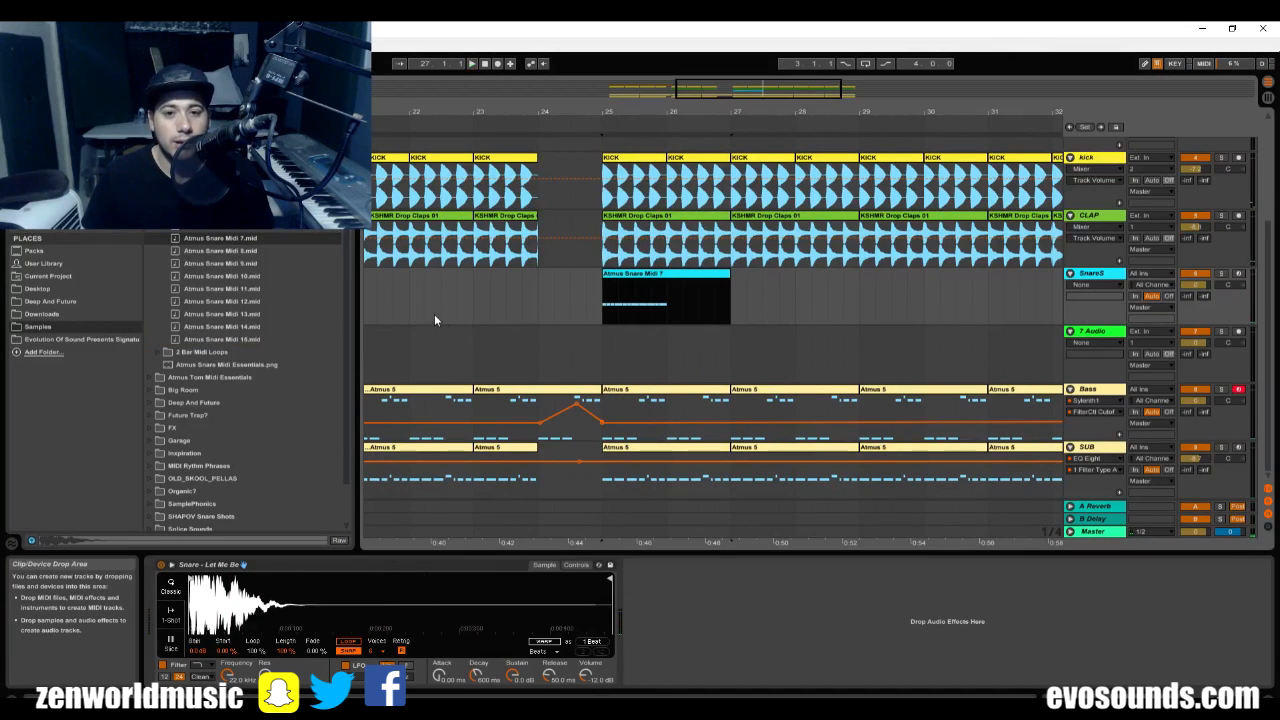
key(space)
Replace the SnareS clip at bar 25 with Atmus Snare Midi 8 and play it.
drag(238, 251, 609, 296)
key(space)
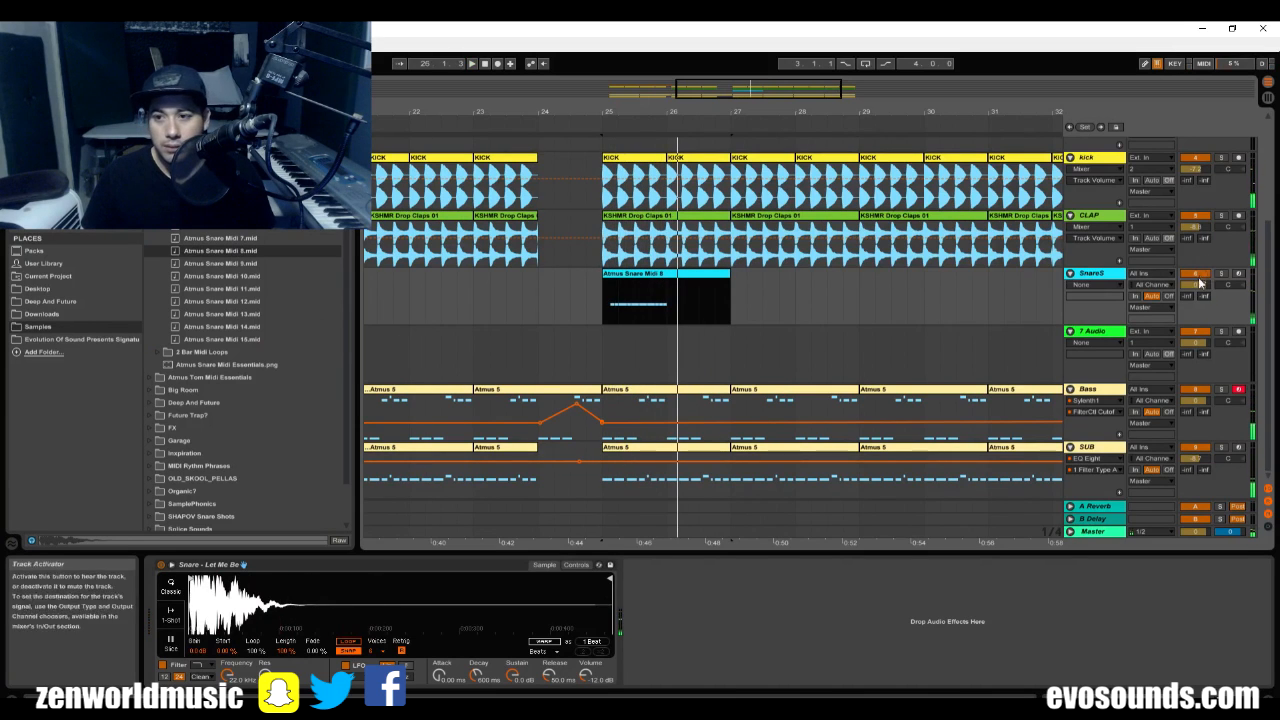
Lower the SnareS track volume, pan the track to 5R and play the pattern from bar 25.
drag(1200, 325, 1200, 337)
drag(1197, 285, 1228, 280)
key(space)
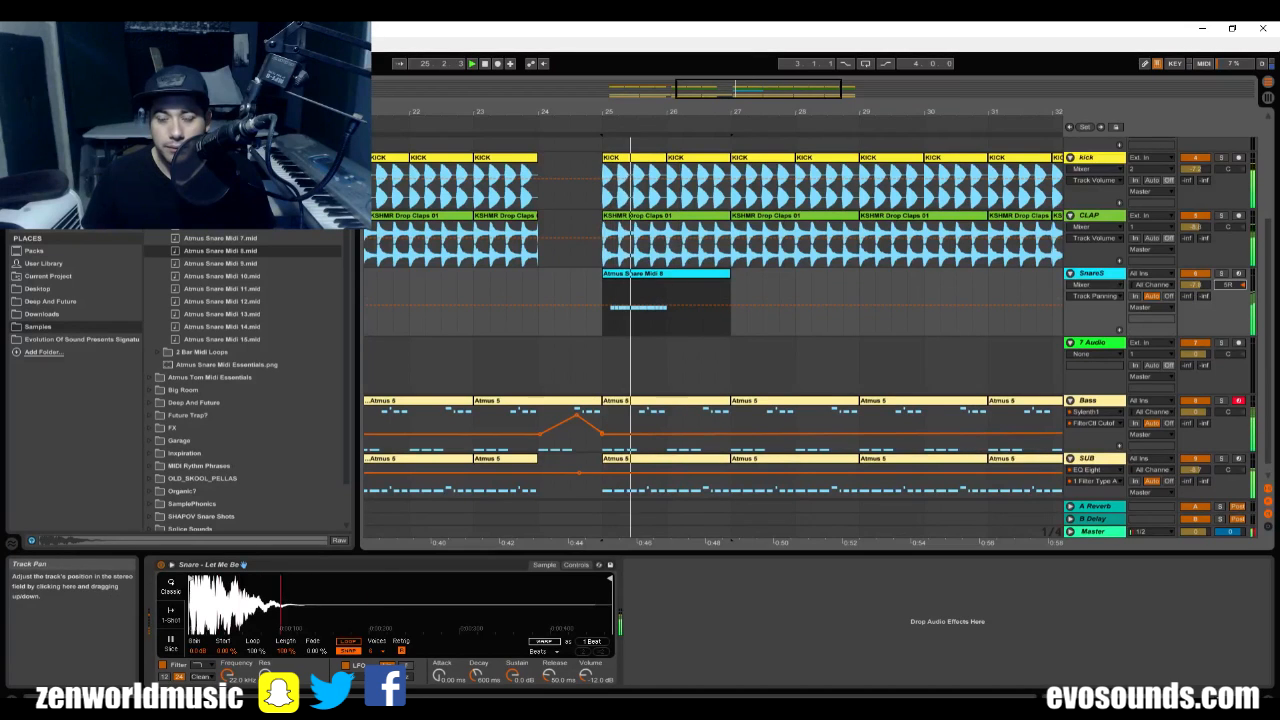
Duplicate the first bar of the Atmus Snare Midi 8 clip twice so the snares run from bar 25 to 28.
drag(667, 301, 610, 304)
key(ctrl+d)
Duplicate the Atmus Snare Midi 8 bar three more times to cover bars 28 to 30 on SnareS.
key(ctrl+d)
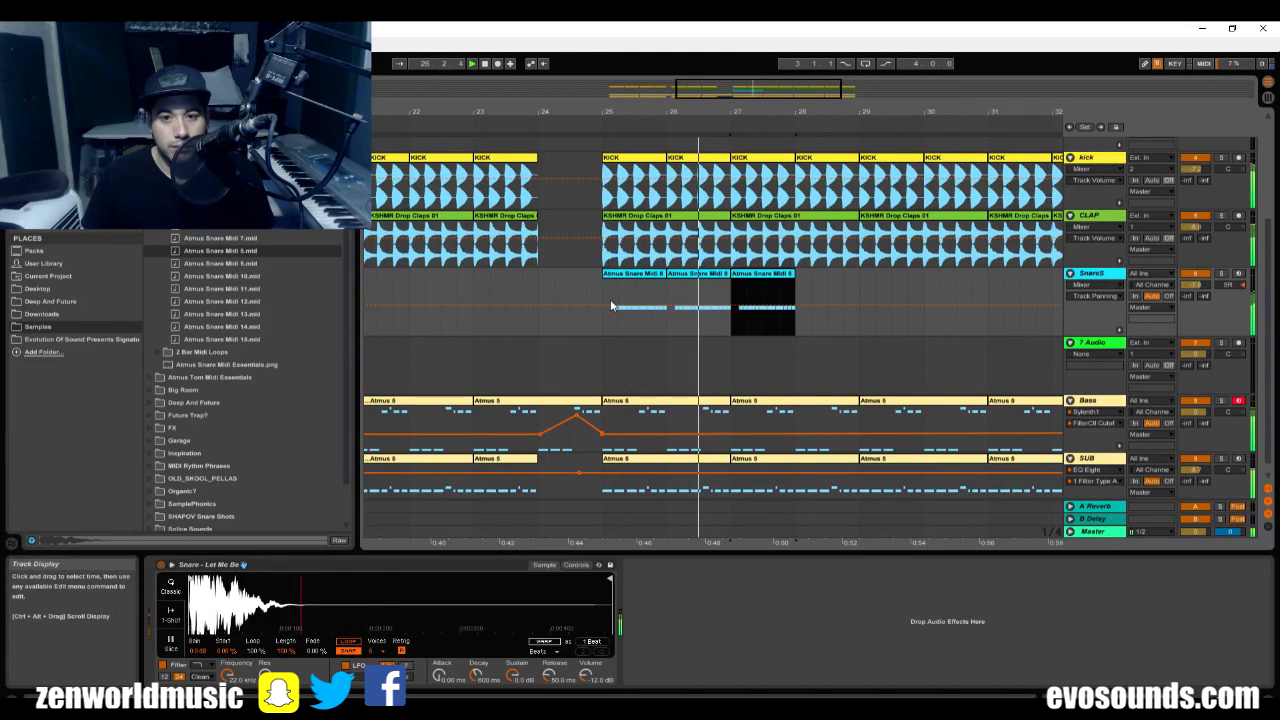
key(ctrl+d)
key(ctrl+d)
key(ctrl+d)
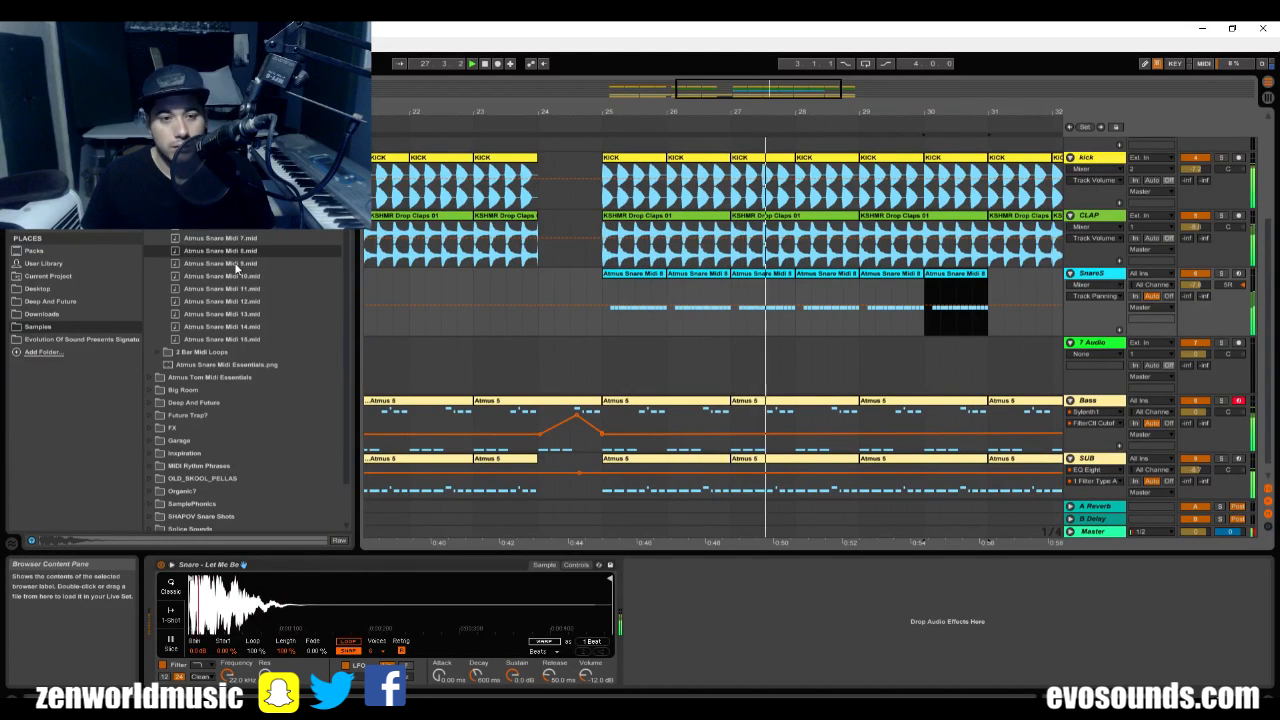
Place Atmus Snare Midi 10 at bar 25 on SnareS and listen to it soloed and in the mix.
drag(212, 276, 600, 288)
key(space)
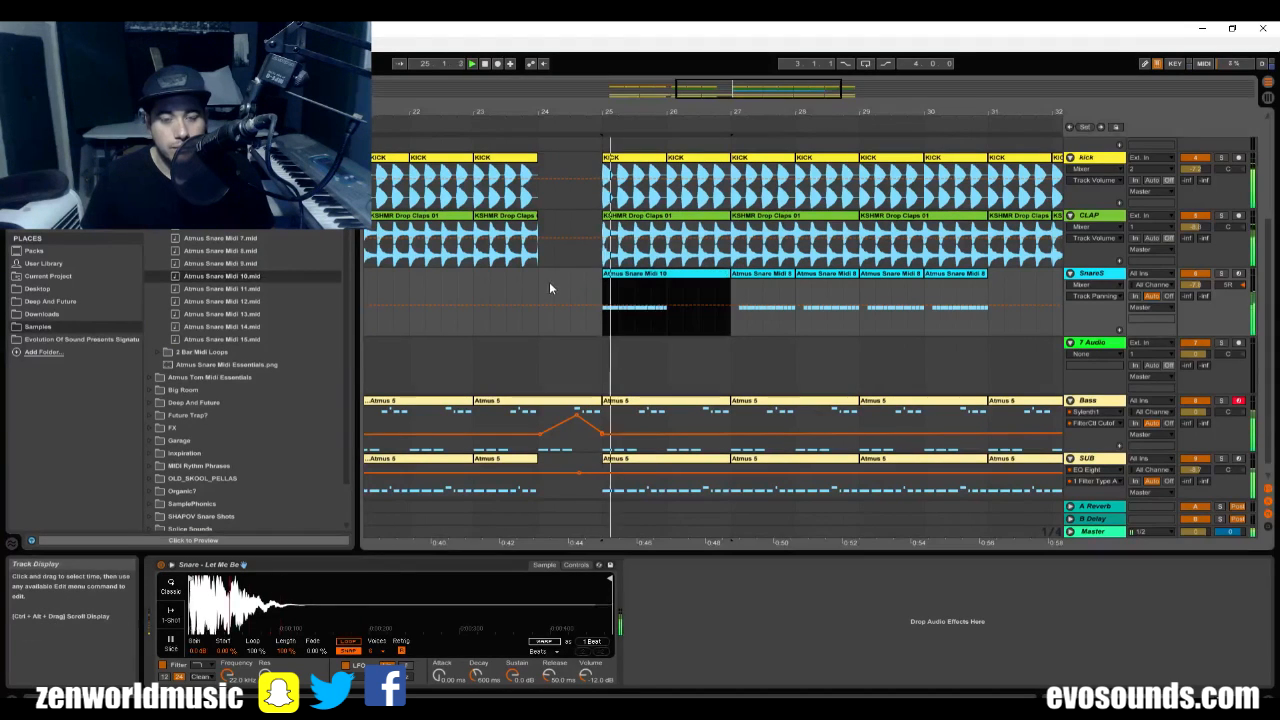
click(1221, 275)
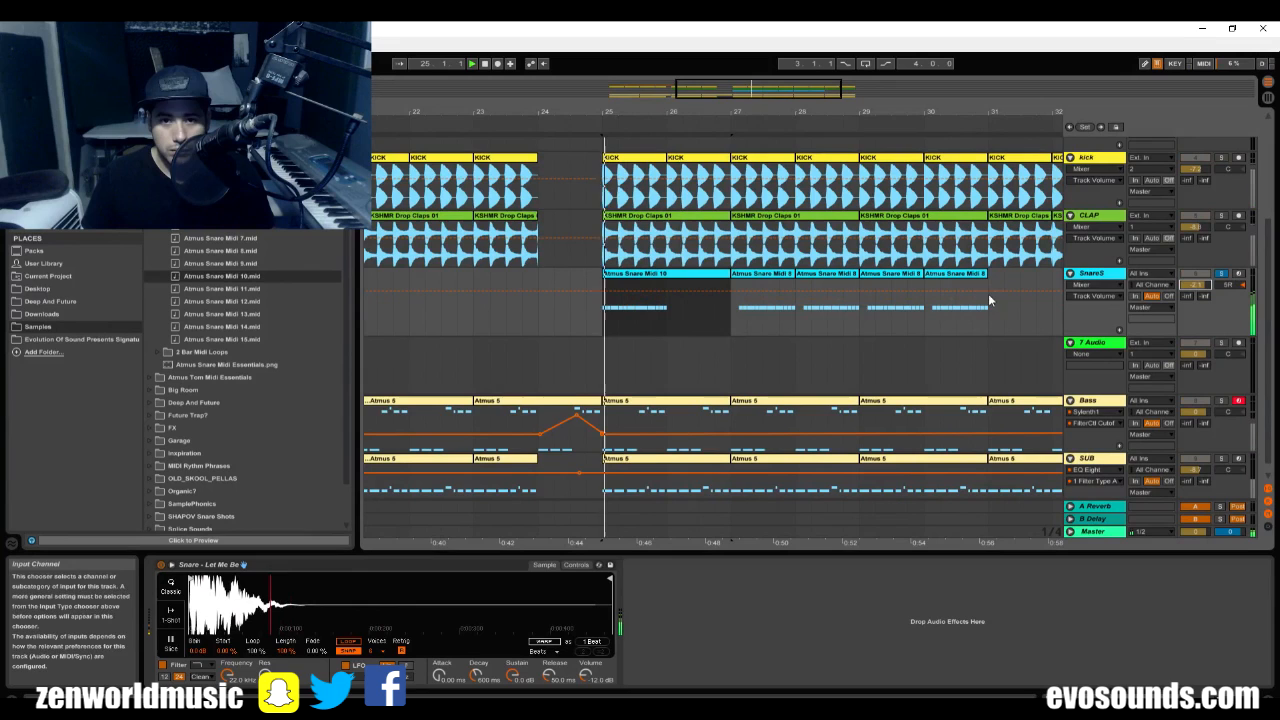
click(1221, 278)
Duplicate the first bar of the Atmus Snare Midi 10 clip to fill SnareS from bar 25 through bar 31.
drag(665, 306, 606, 320)
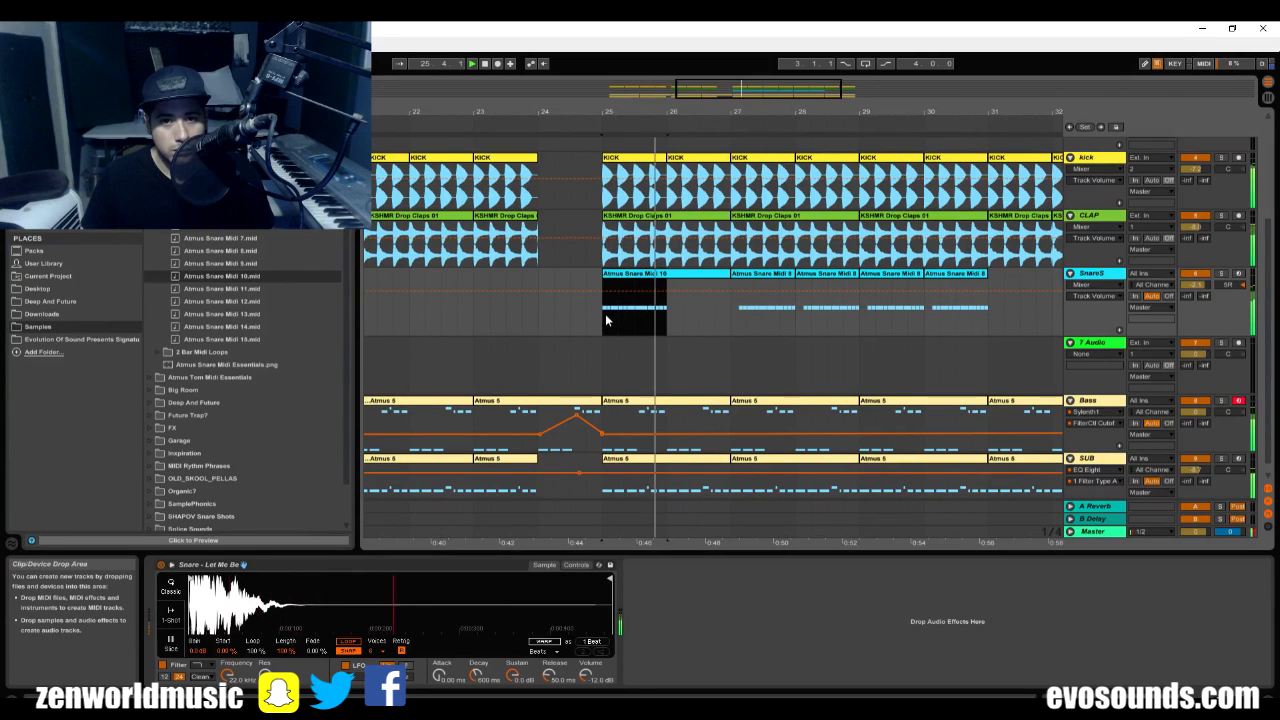
key(ctrl+d)
key(ctrl+d)
key(ctrl+d)
key(ctrl+d)
key(ctrl+d)
key(ctrl+d)
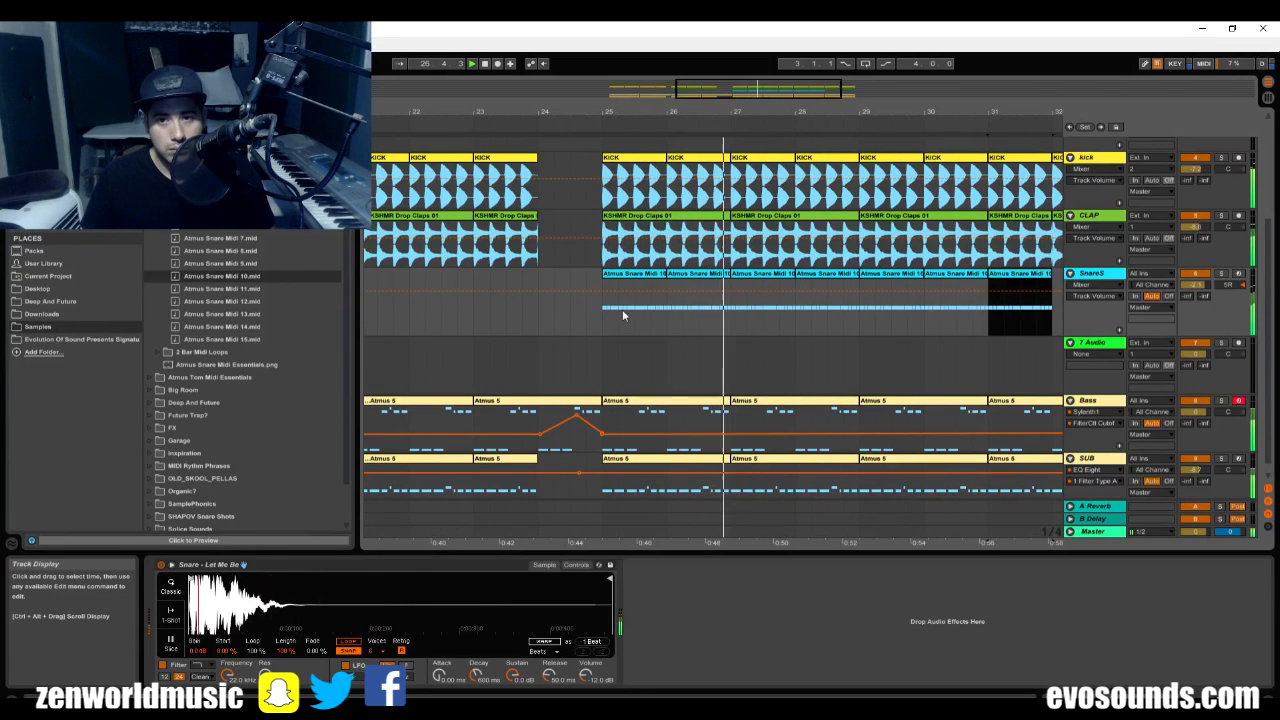
drag(773, 97, 797, 90)
key(space)
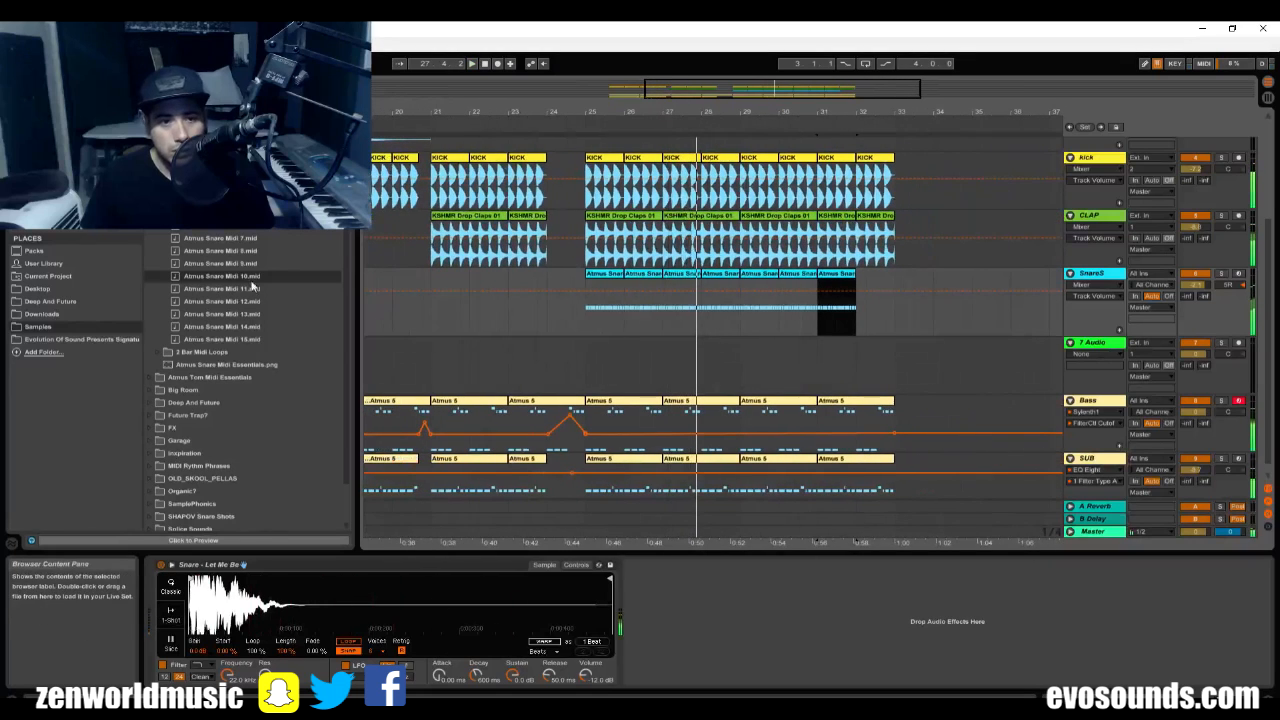
Replace the SnareS clip at bar 25 with Atmus Snare Midi 11 and lower the CLAP track volume to -11.2 dB.
drag(587, 255, 733, 257)
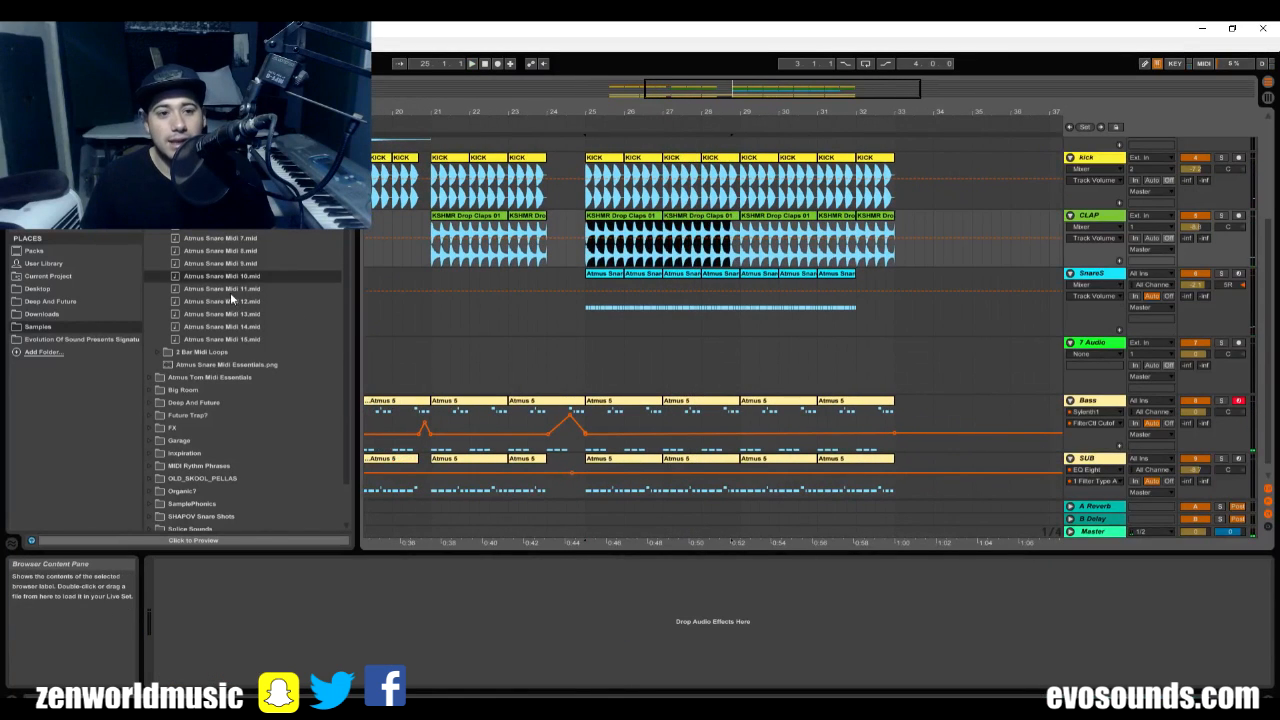
click(225, 292)
drag(186, 292, 593, 292)
click(592, 292)
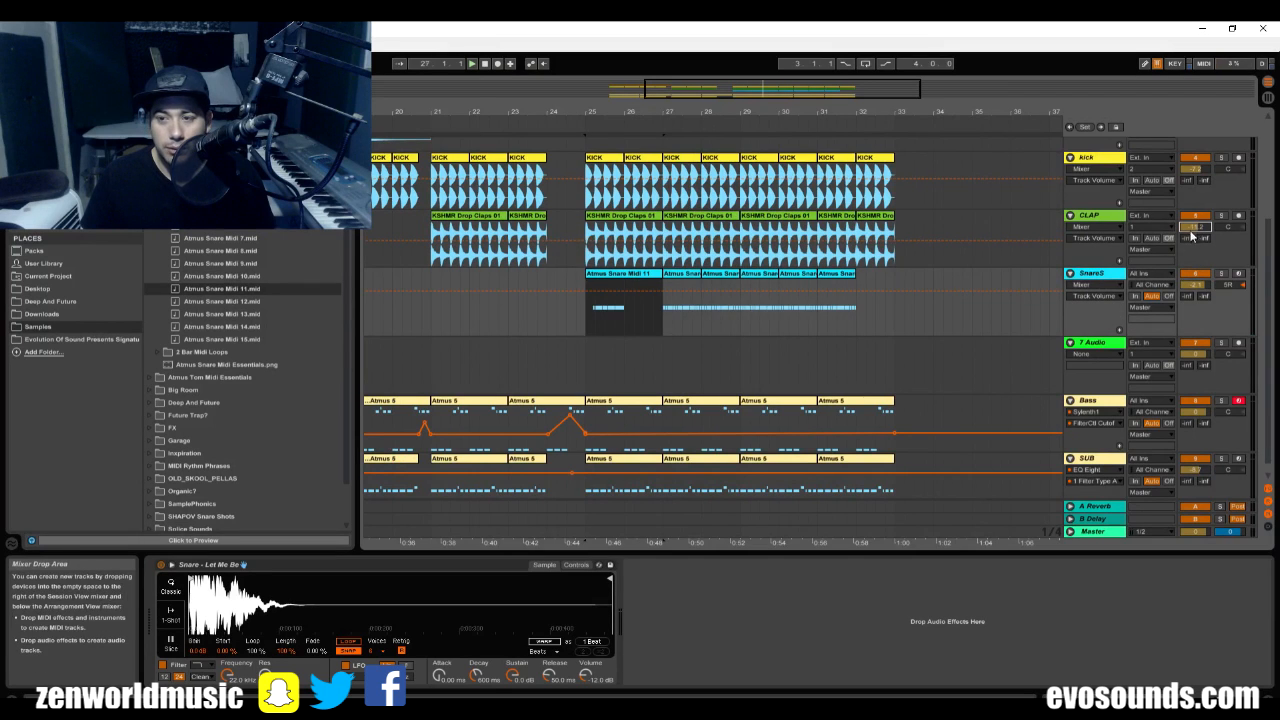
Play the Atmus Snare Midi 11 pattern and duplicate its first bar into bar 26.
key(space)
drag(620, 311, 590, 312)
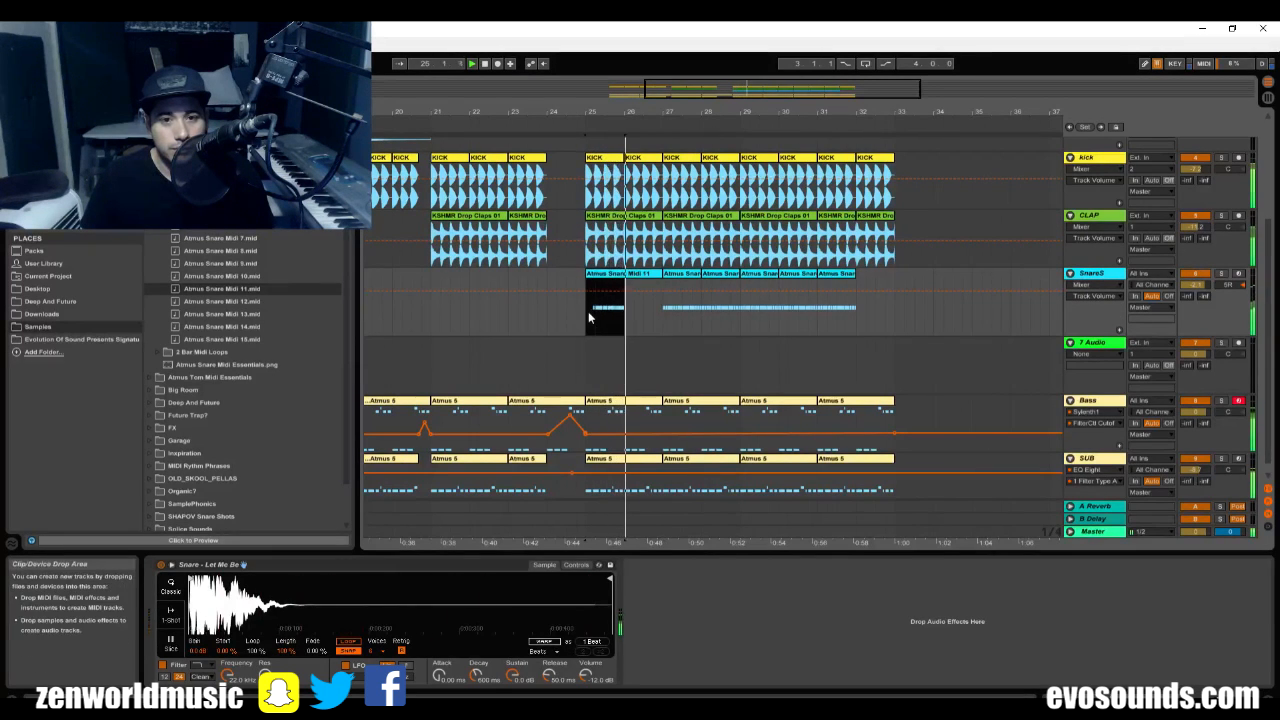
key(ctrl+d)
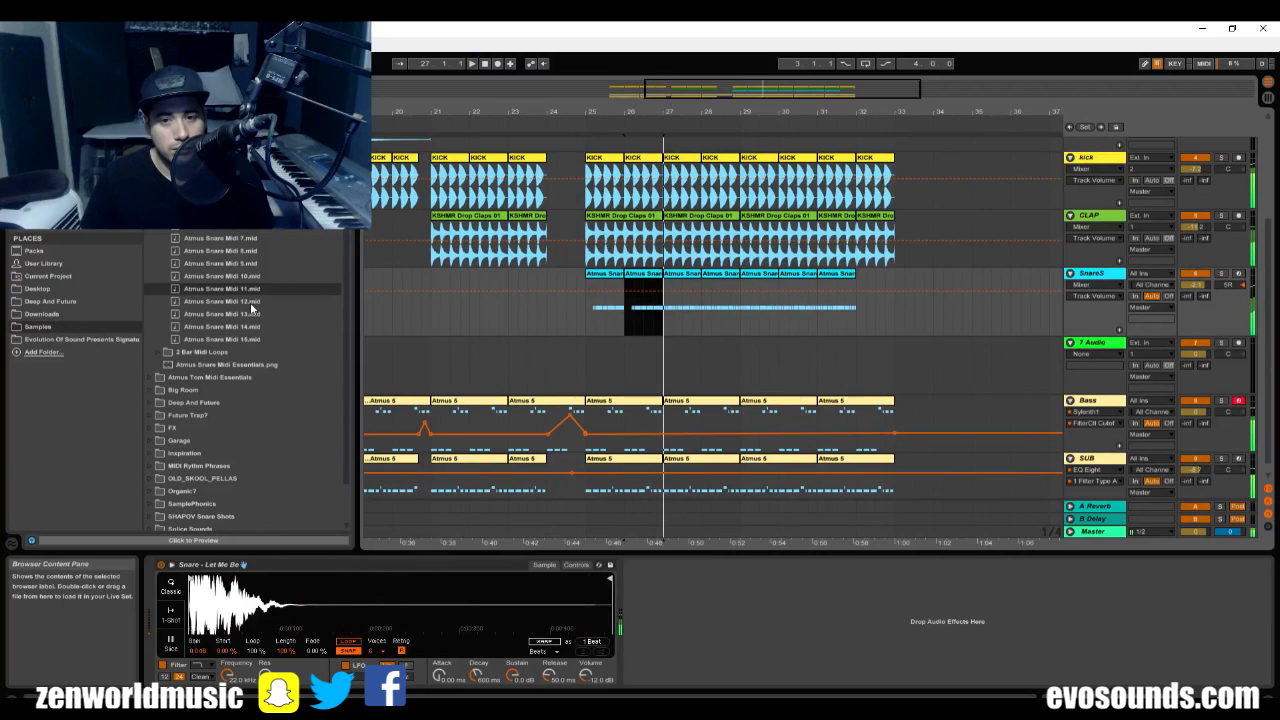
Place Atmus Snare Midi 12 at bar 25 on SnareS and play the arrangement from bar 23.
drag(241, 304, 621, 284)
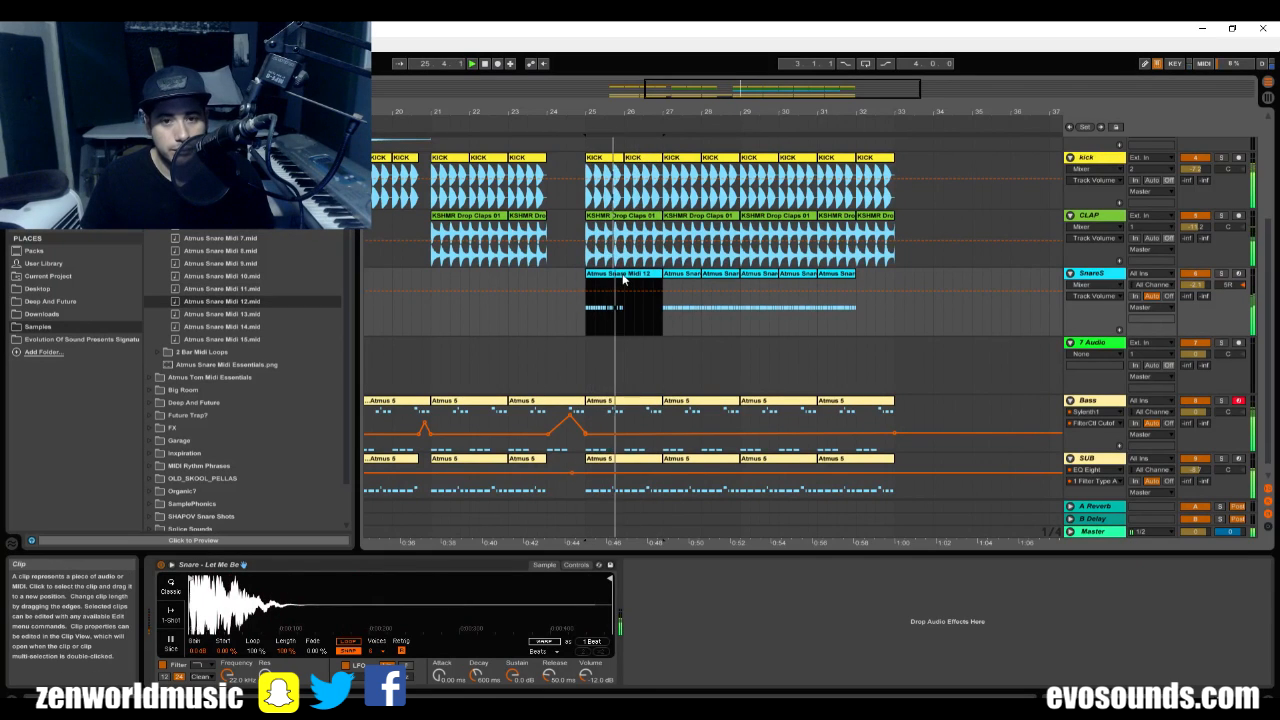
click(539, 313)
key(space)
click(511, 317)
key(space)
key(space)
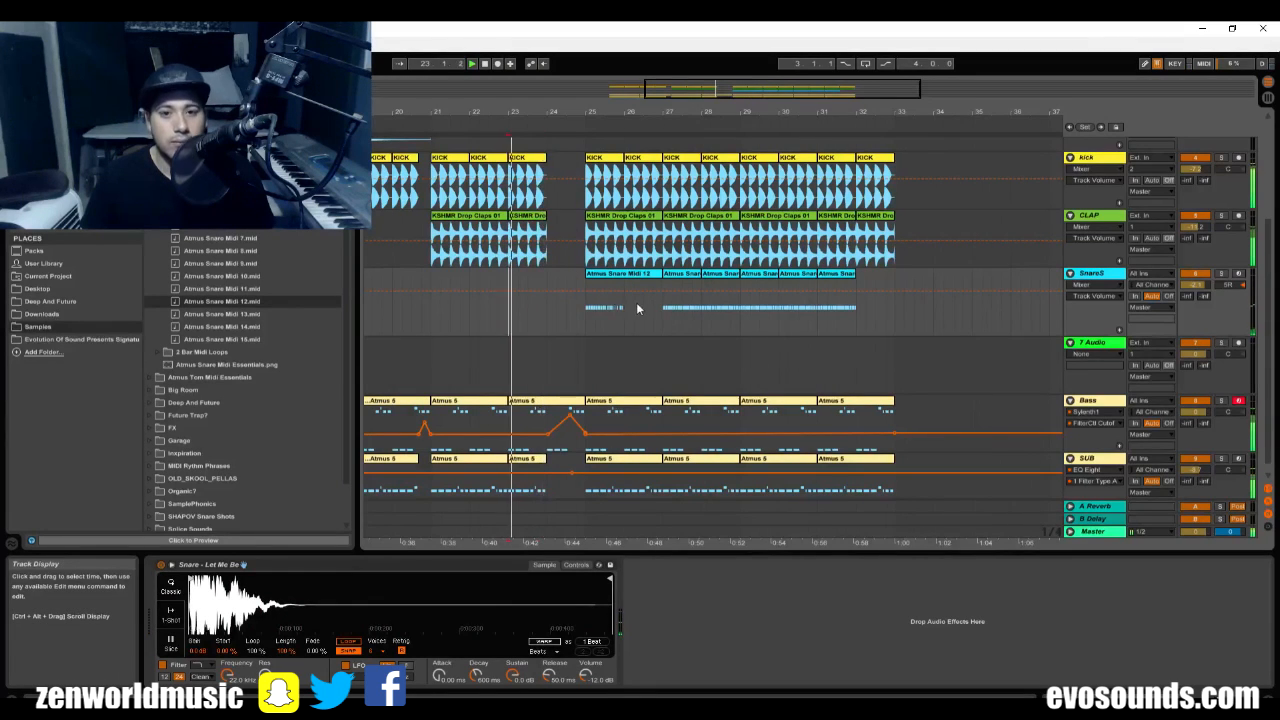
Duplicate the first bar of the Atmus Snare Midi 12 clip to fill SnareS from bar 25 through bar 32.
drag(625, 310, 581, 317)
drag(583, 315, 626, 315)
key(ctrl+d)
key(ctrl+d)
key(ctrl+d)
key(ctrl+d)
key(ctrl+d)
key(ctrl+d)
key(ctrl+d)
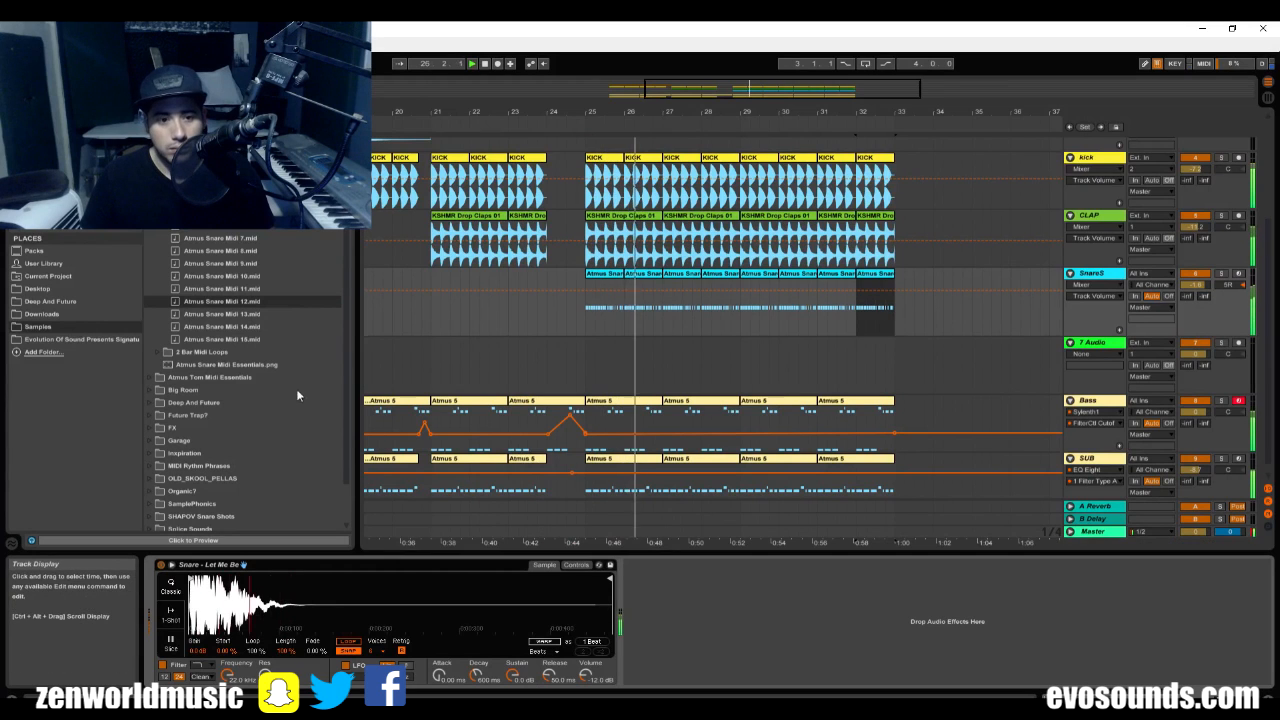
Stop playback and open the SHAPOV Snare Shots folder among the samples.
key(space)
drag(252, 315, 338, 625)
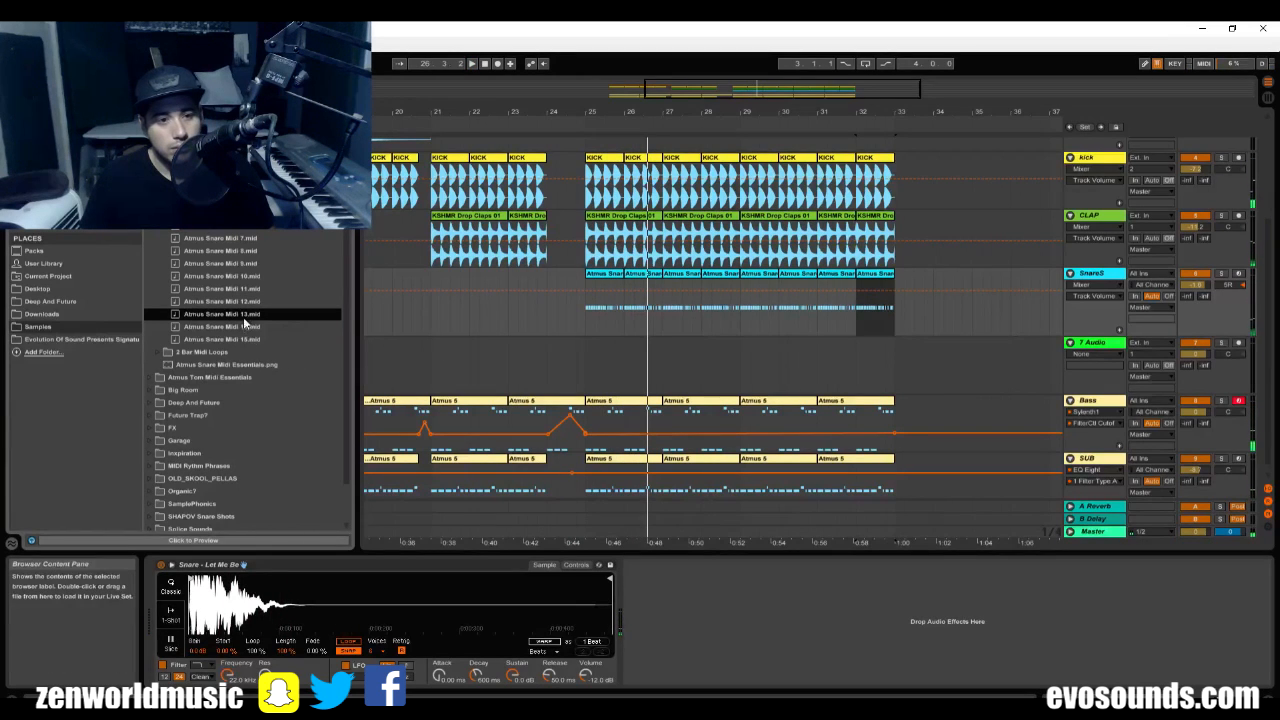
scroll(213, 447, down, 2)
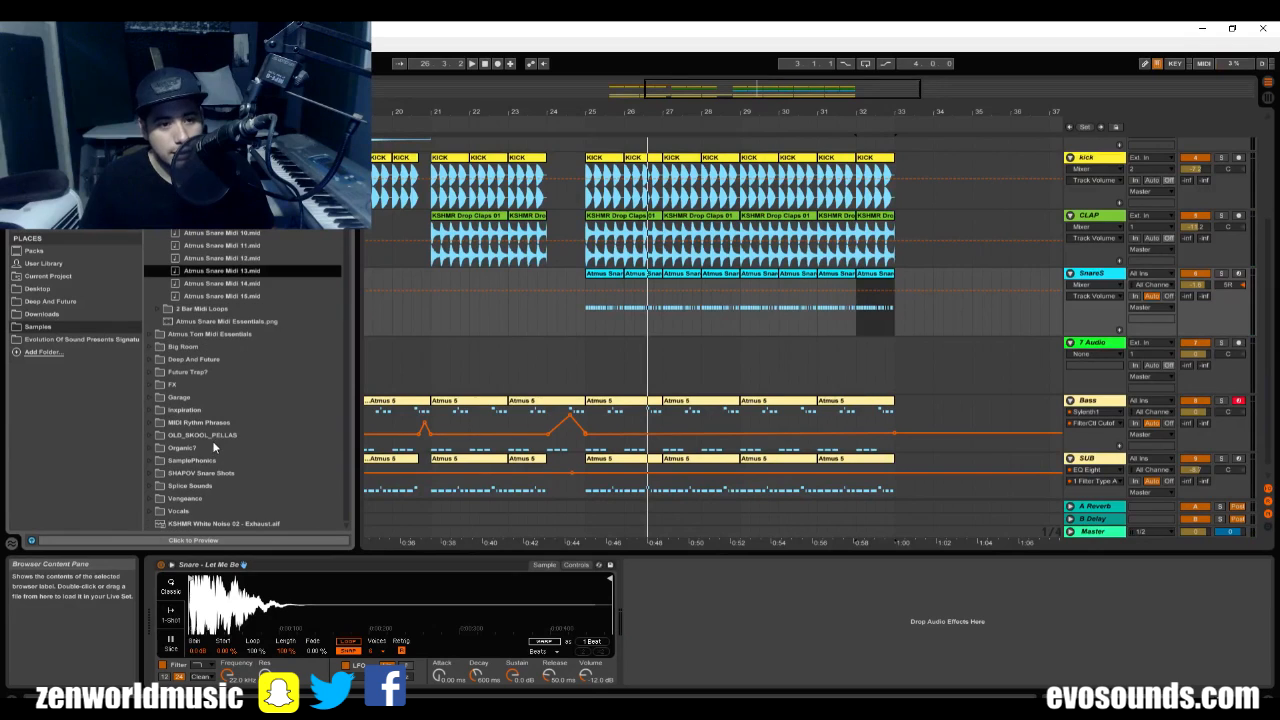
click(153, 471)
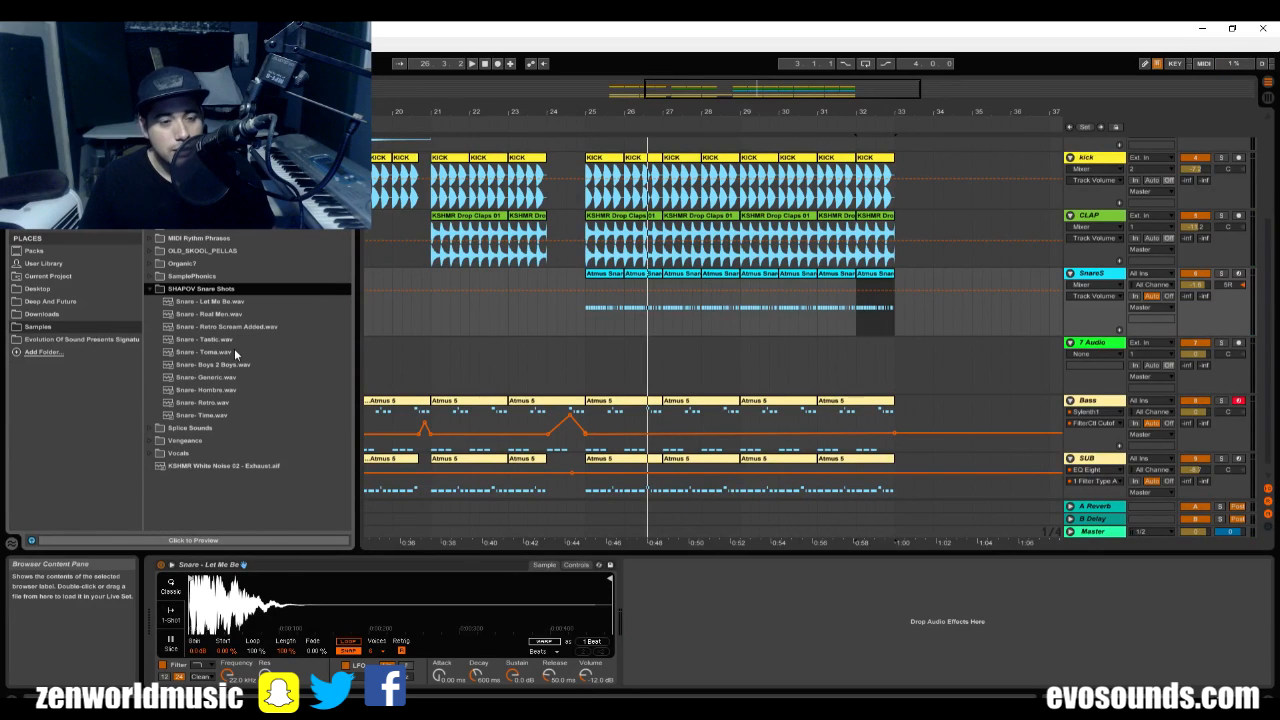
Replace the SnareS sample with Snare- Boys 2 Boys.wav and audition it, including soloed from bar 25.
drag(218, 368, 470, 590)
key(space)
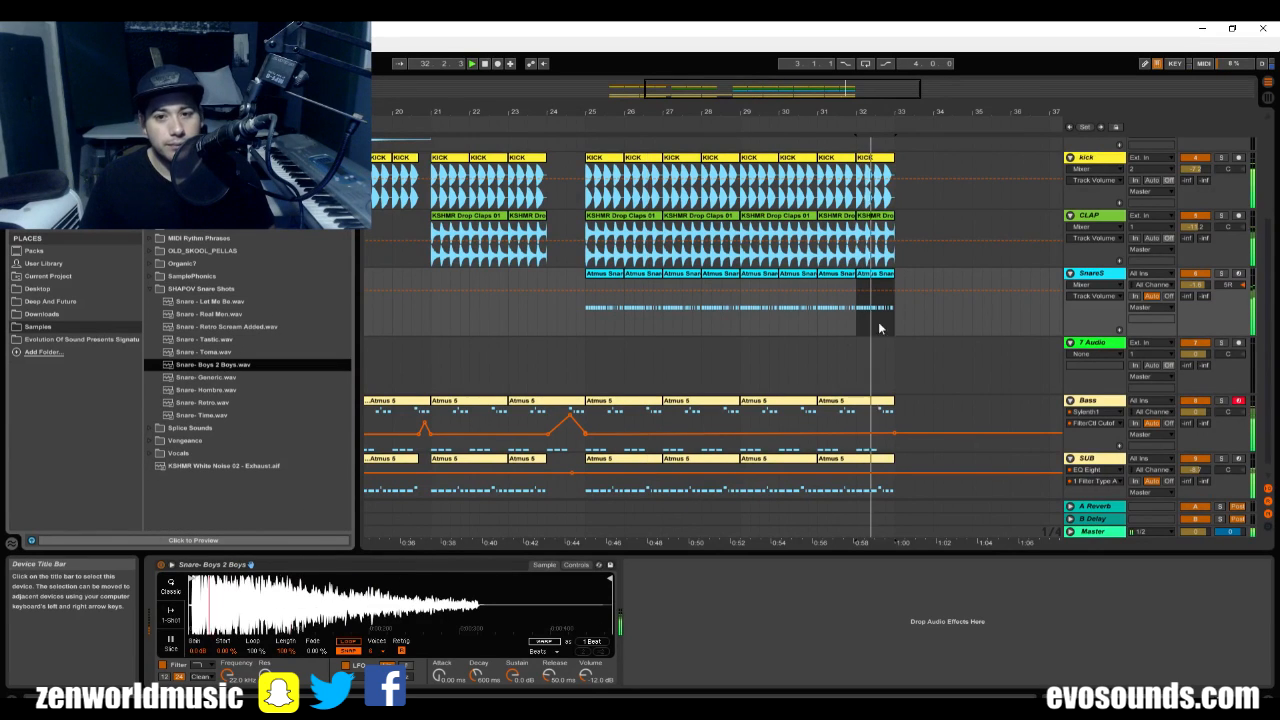
click(587, 320)
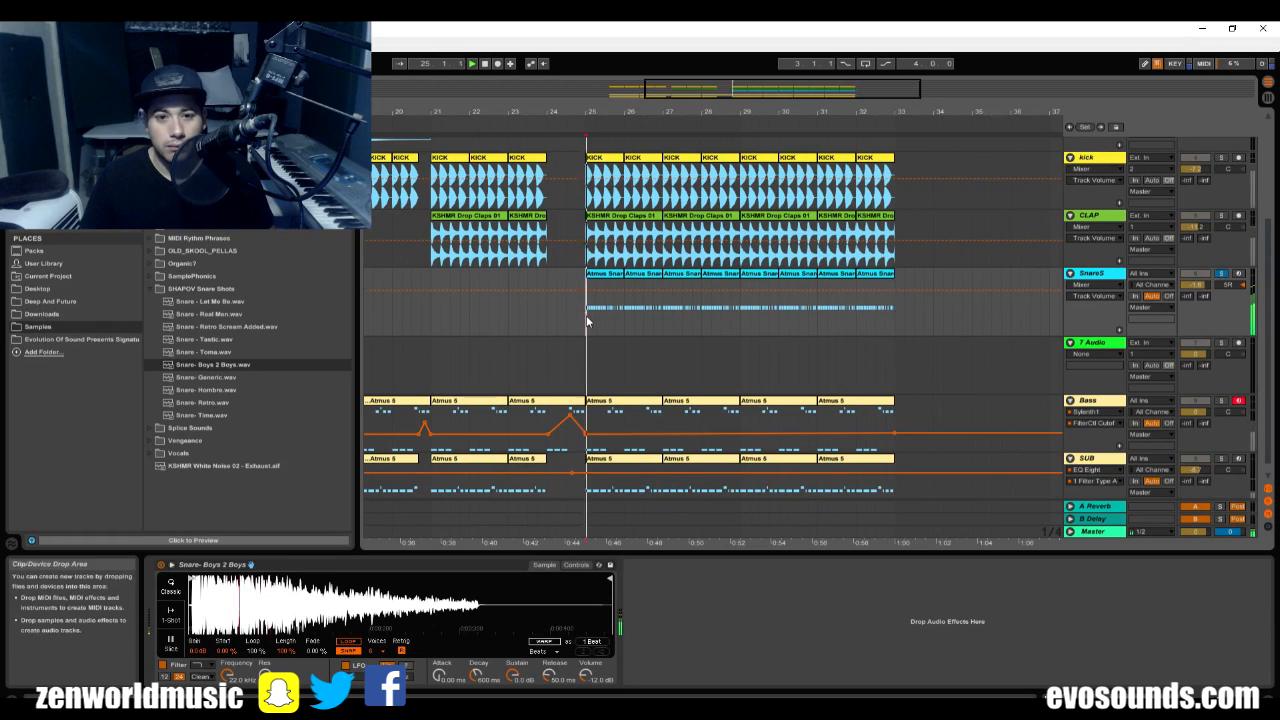
Replace the SnareS sample with Snare- Generic.wav and play it from bar 25, then in the mix from bar 23.
key(space)
drag(218, 378, 281, 586)
key(space)
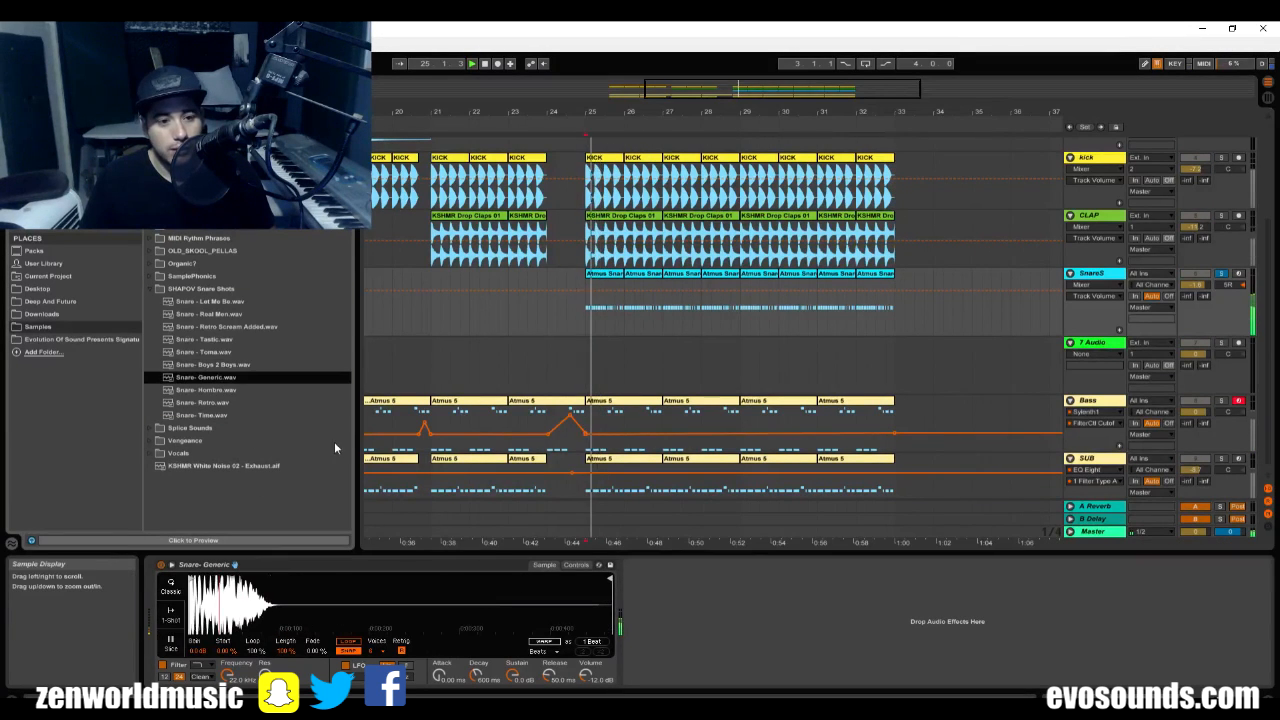
click(587, 305)
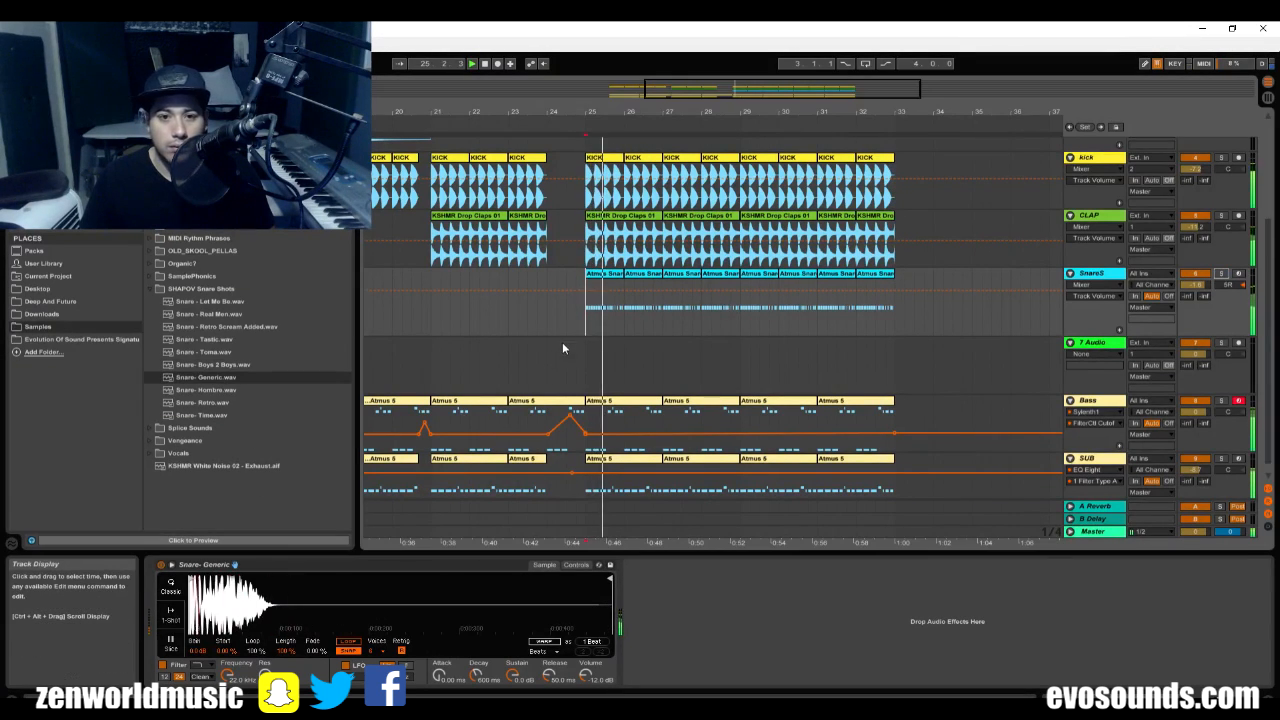
click(511, 251)
scroll(866, 413, down, 1)
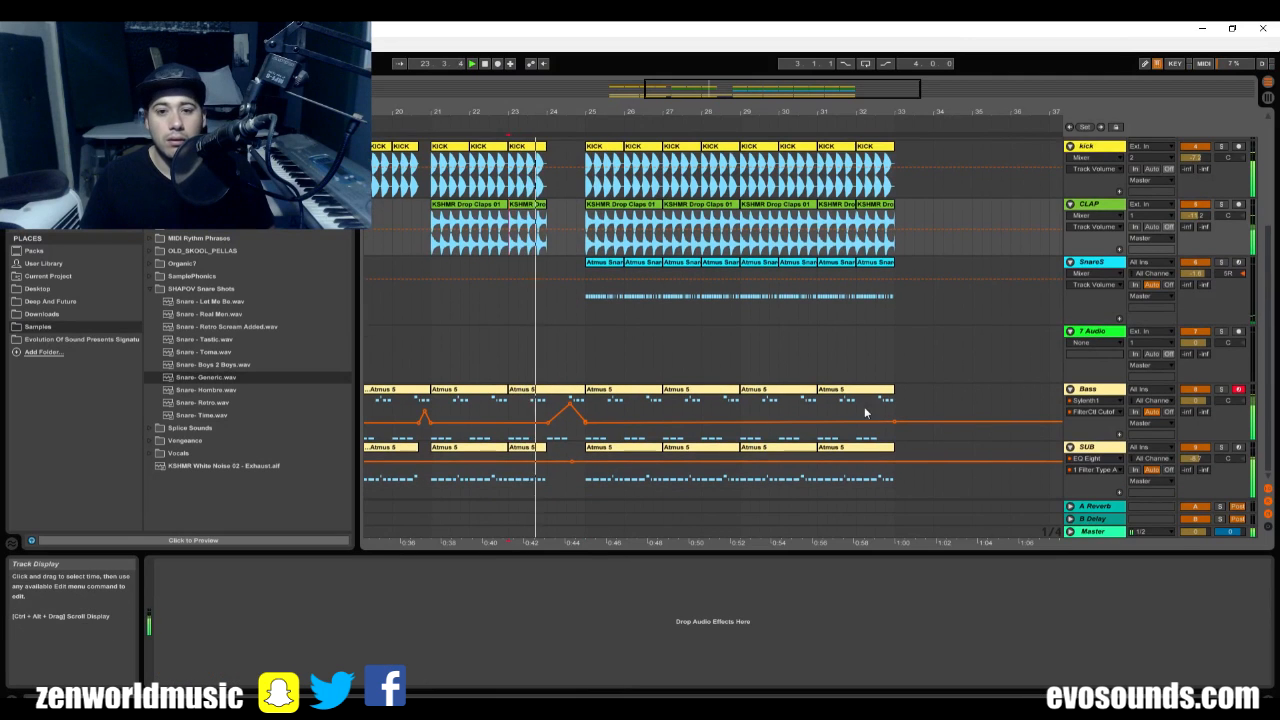
Copy the VolumeShaper4-64bit device from the SUB track to the SnareS track, after the snare sampler.
click(1113, 272)
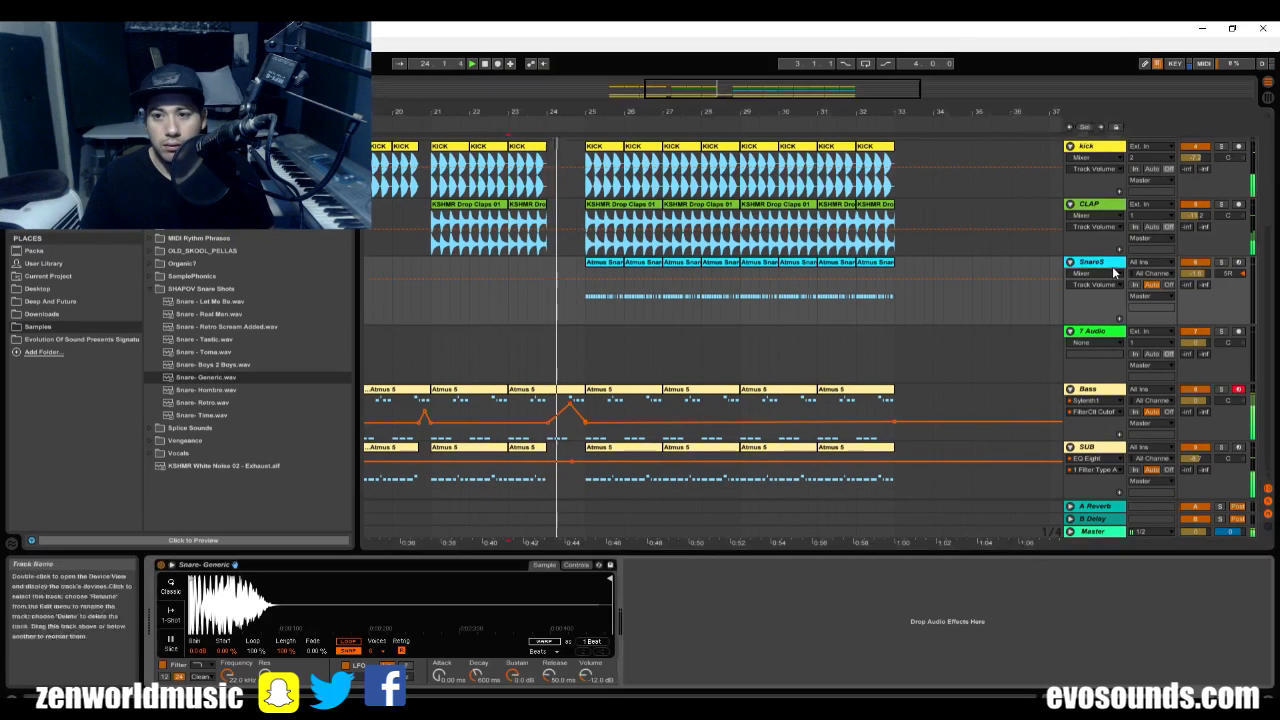
click(1100, 443)
click(686, 568)
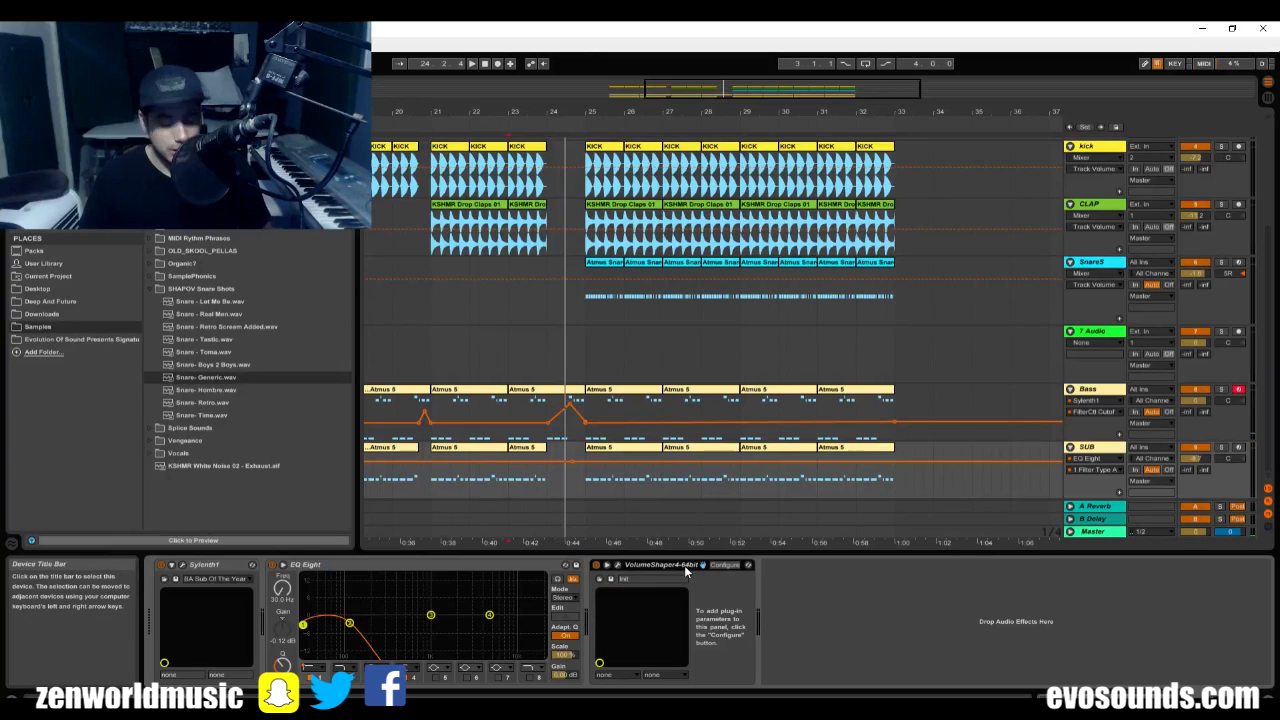
click(1095, 277)
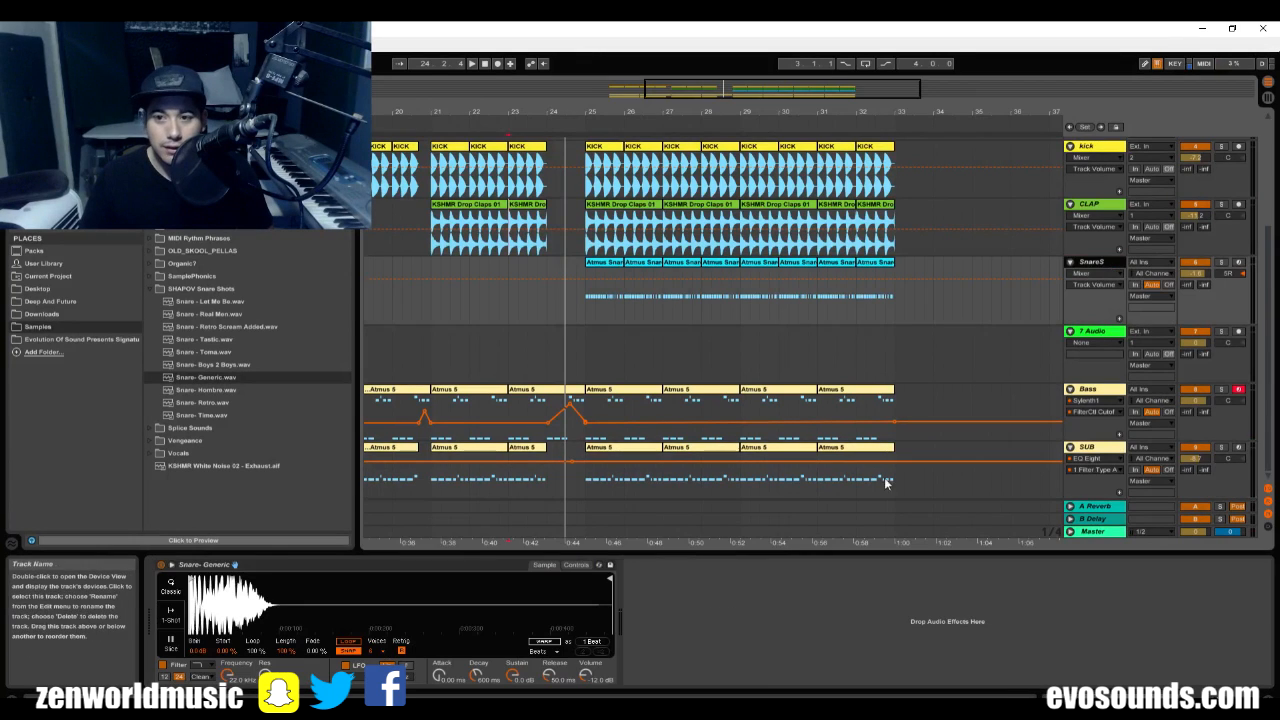
click(653, 566)
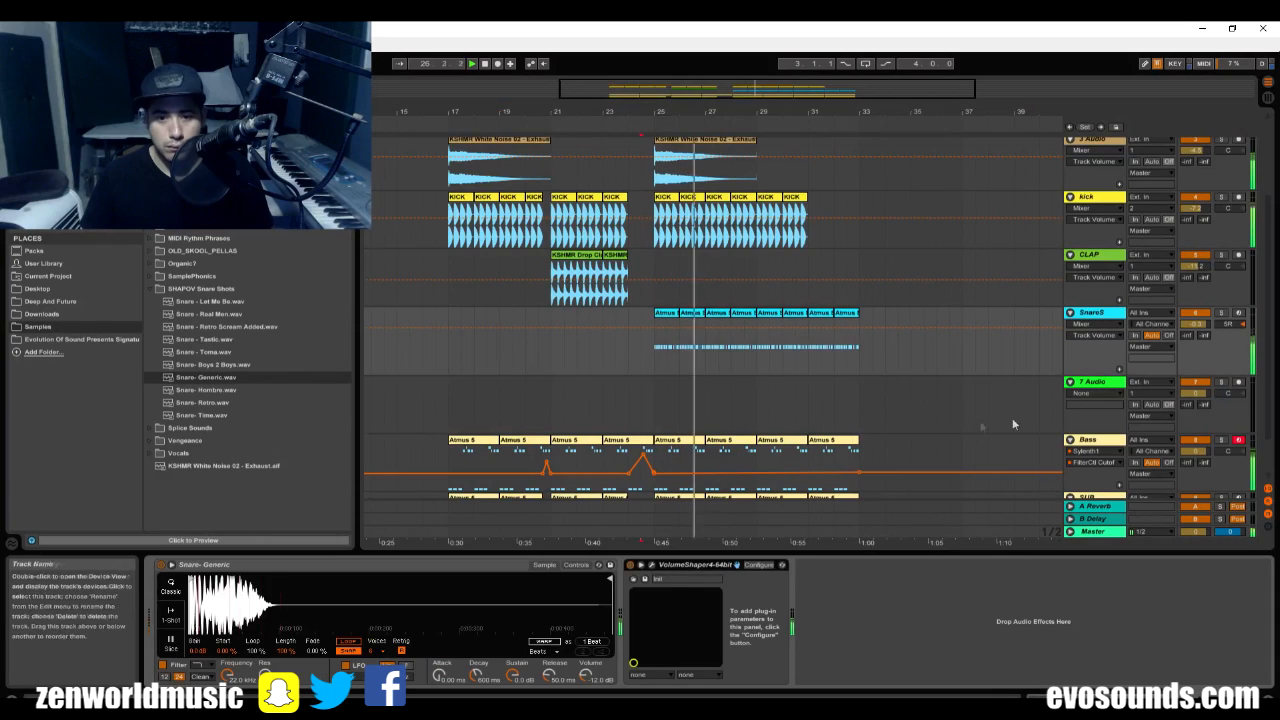
click(651, 566)
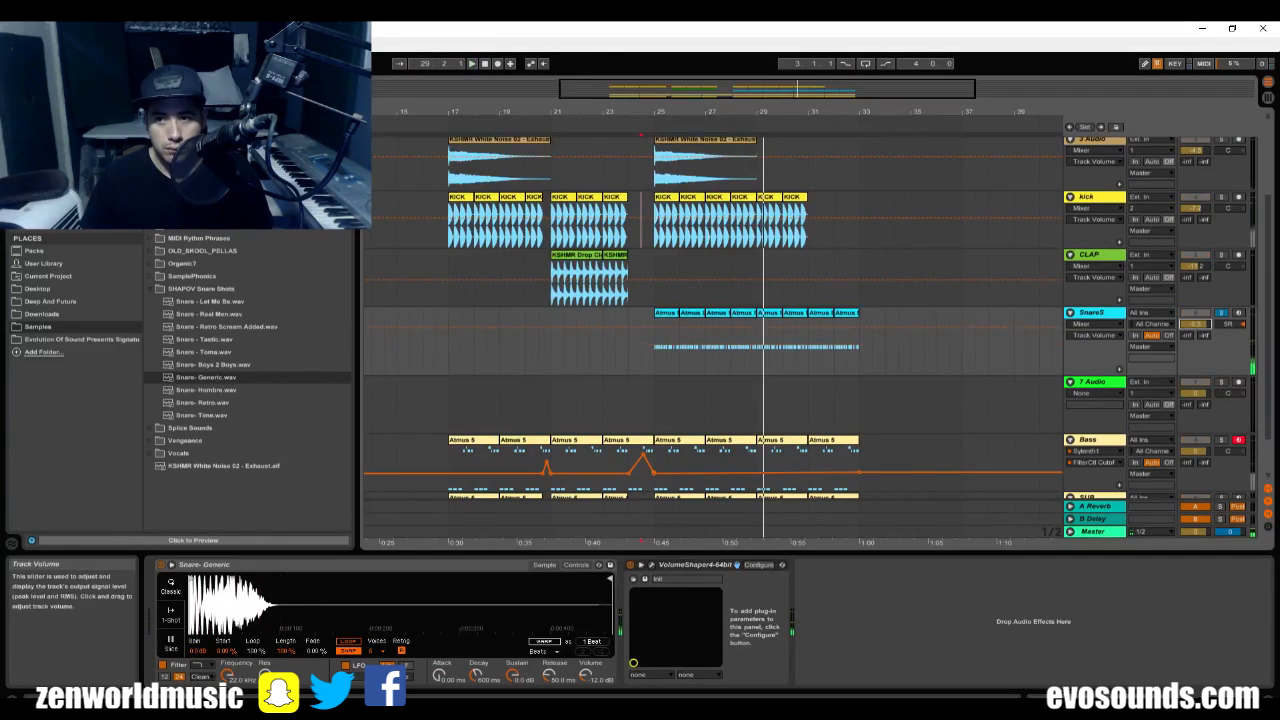
Add an EQ Eight to the SnareS track between the snare sampler and VolumeShaper.
key(Tab)
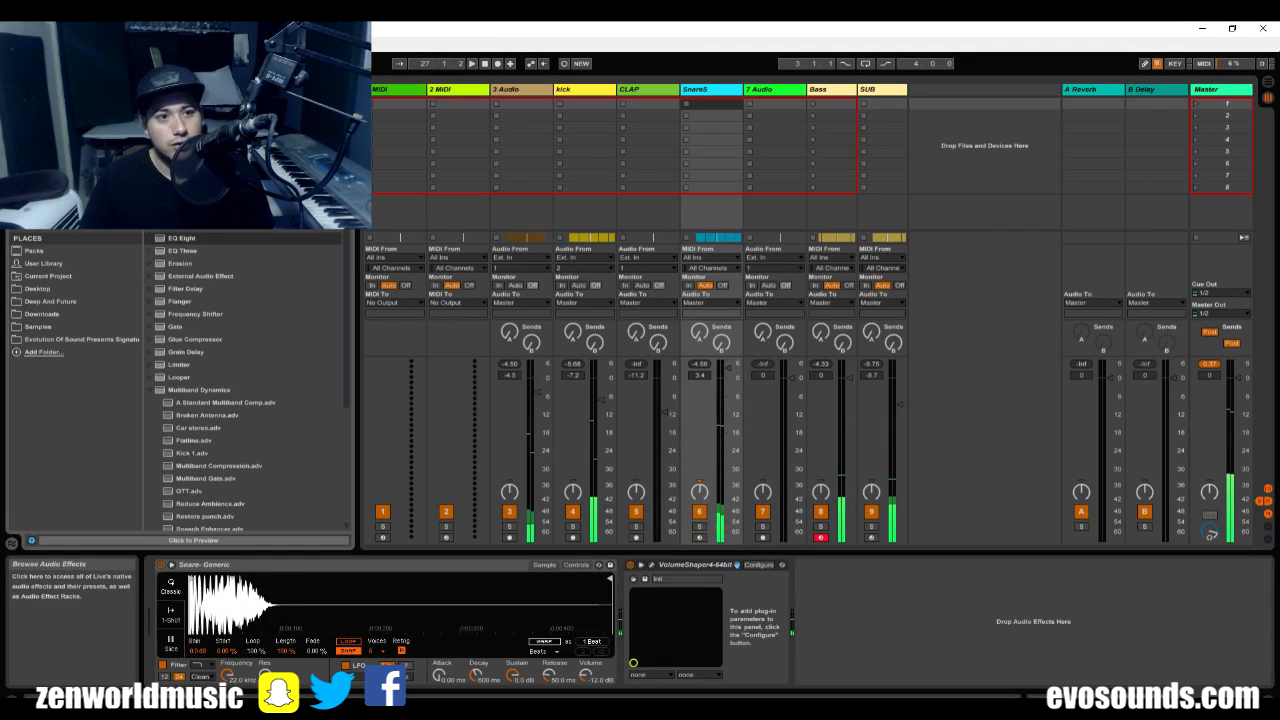
key(ctrl+f)
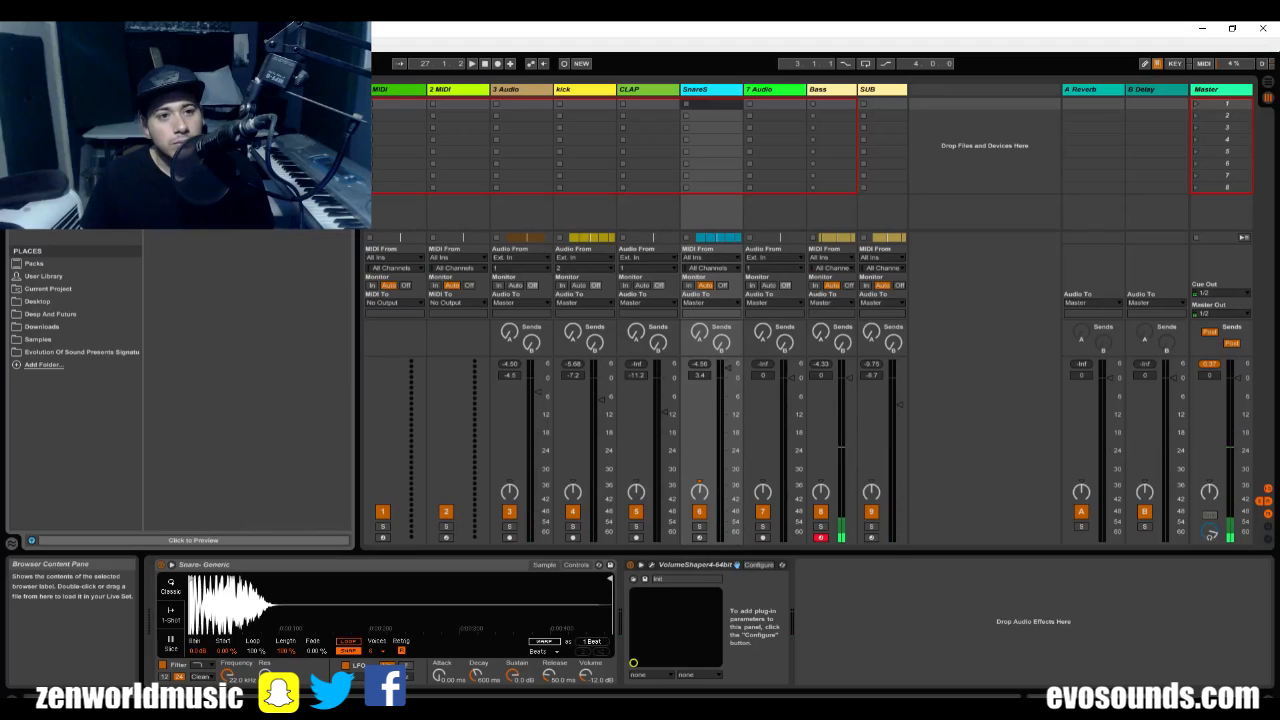
drag(660, 642, 612, 647)
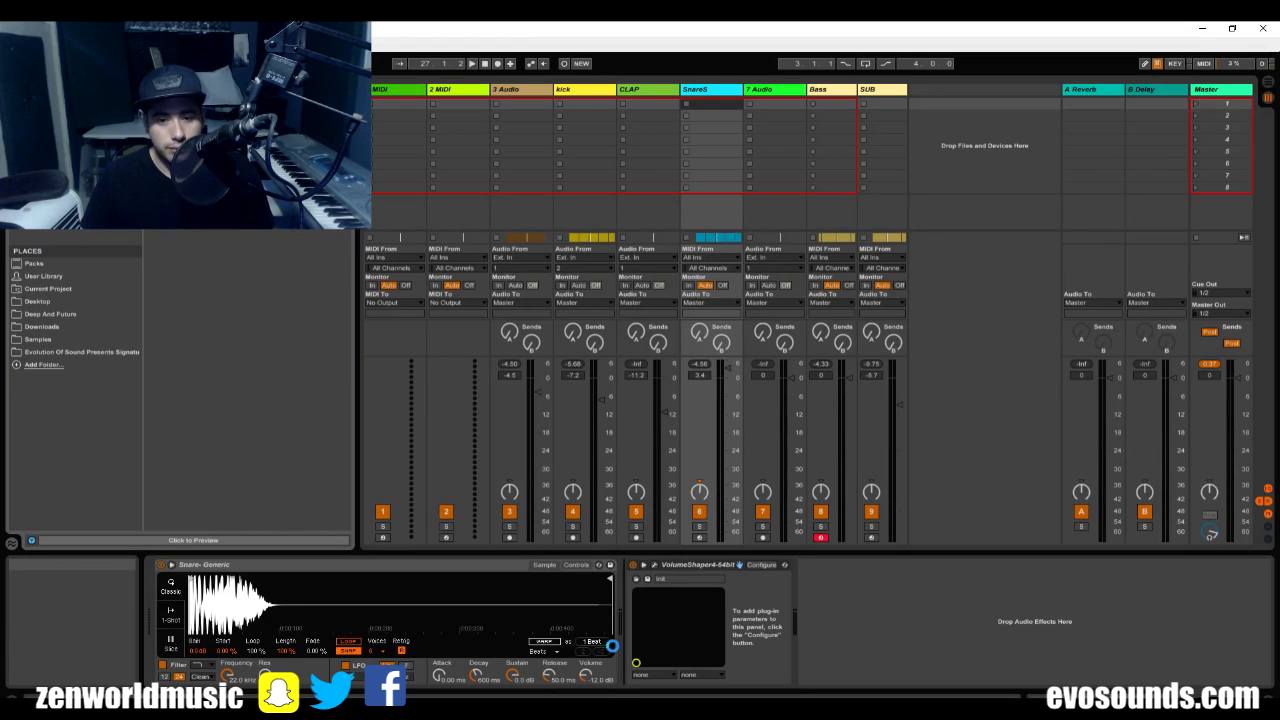
click(728, 616)
During playback, set EQ Eight band 2 on SnareS to a low cut and adjust its cutoff to trim the snare's lows.
key(space)
click(703, 668)
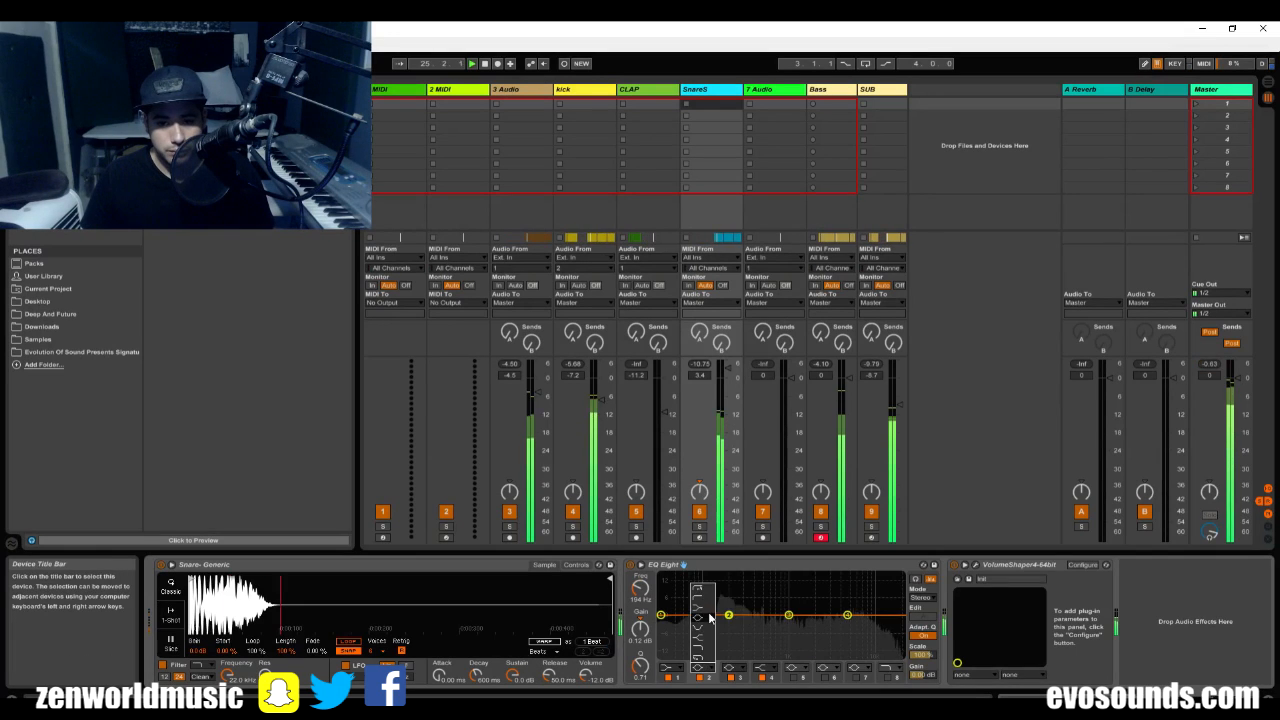
click(709, 602)
drag(728, 623, 719, 626)
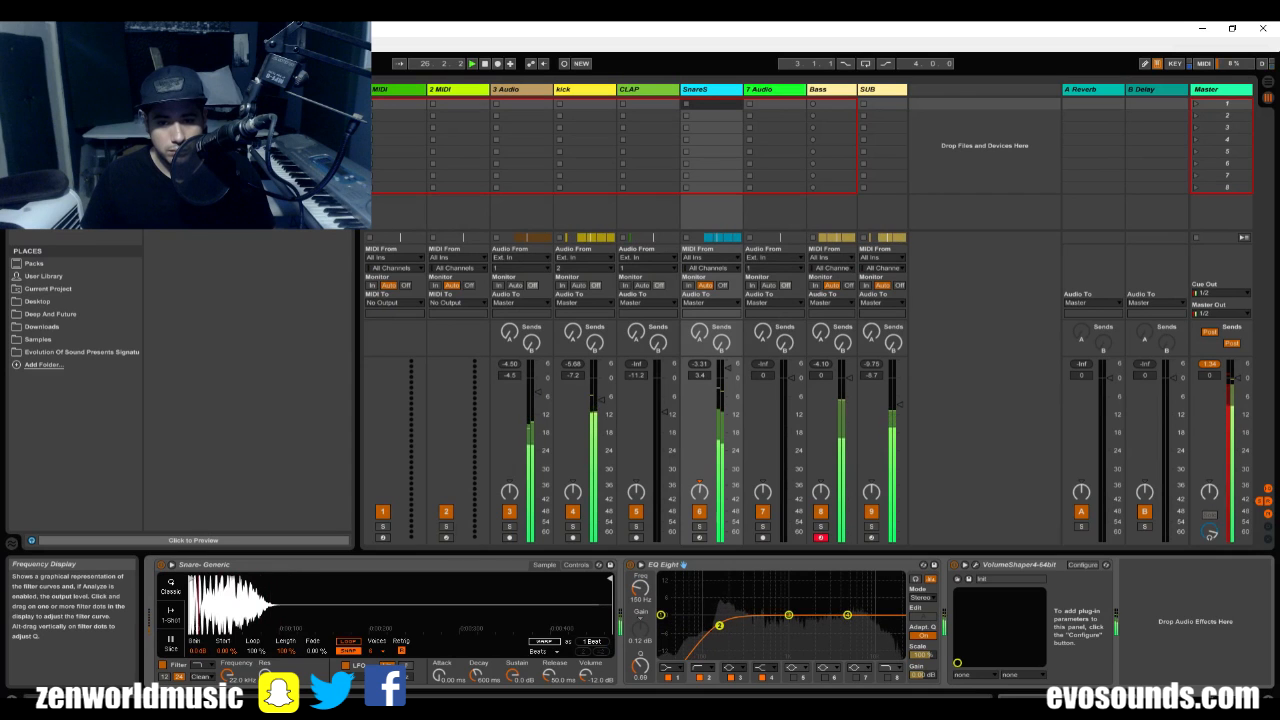
Solo SnareS, boost EQ Eight band 4 slightly at about 3.81 kHz and return to the arrangement.
click(698, 525)
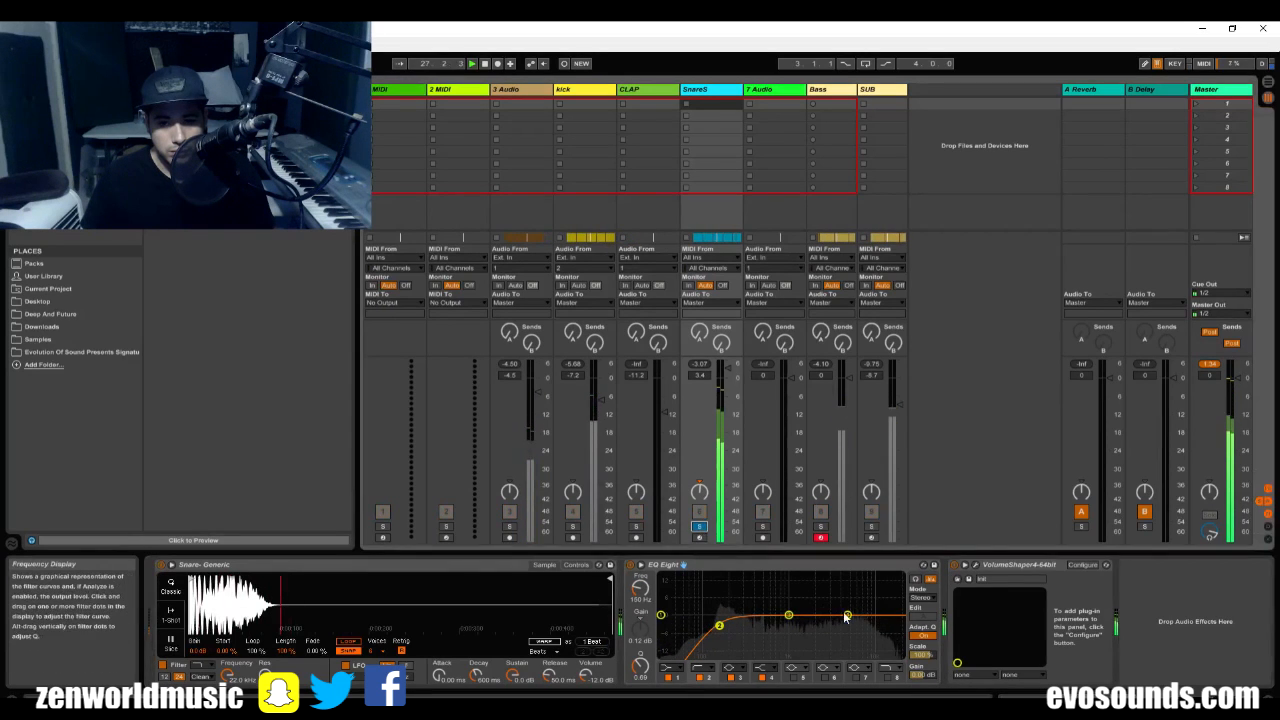
drag(847, 614, 837, 607)
key(Tab)
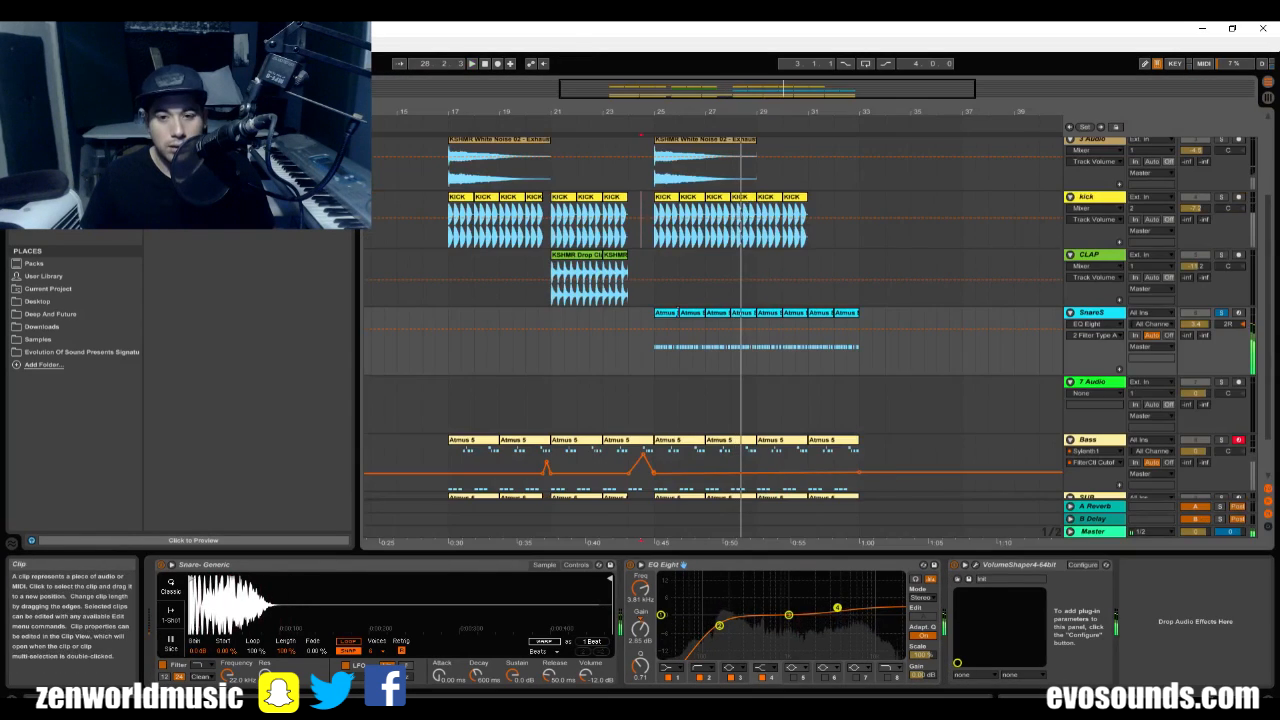
In the SnareS clip at bar 25, lower the velocities of the three accented notes to match the others.
double_click(665, 340)
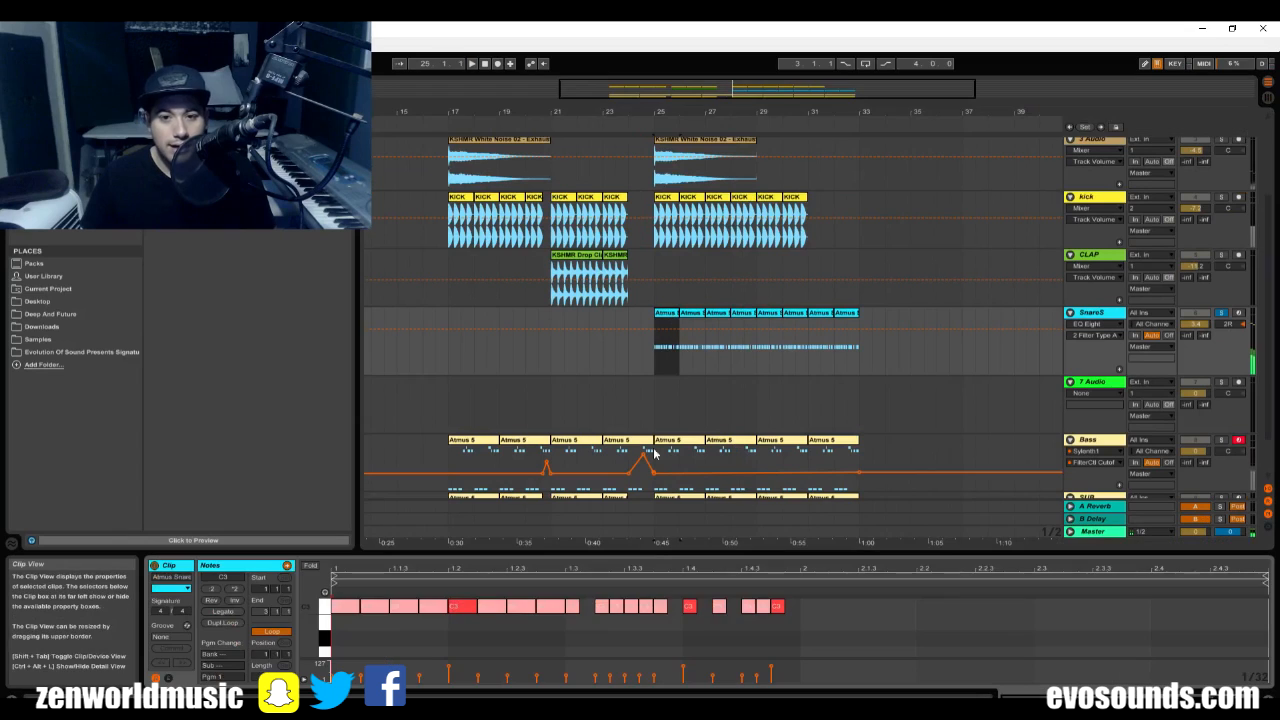
click(457, 627)
drag(450, 667, 450, 671)
click(681, 671)
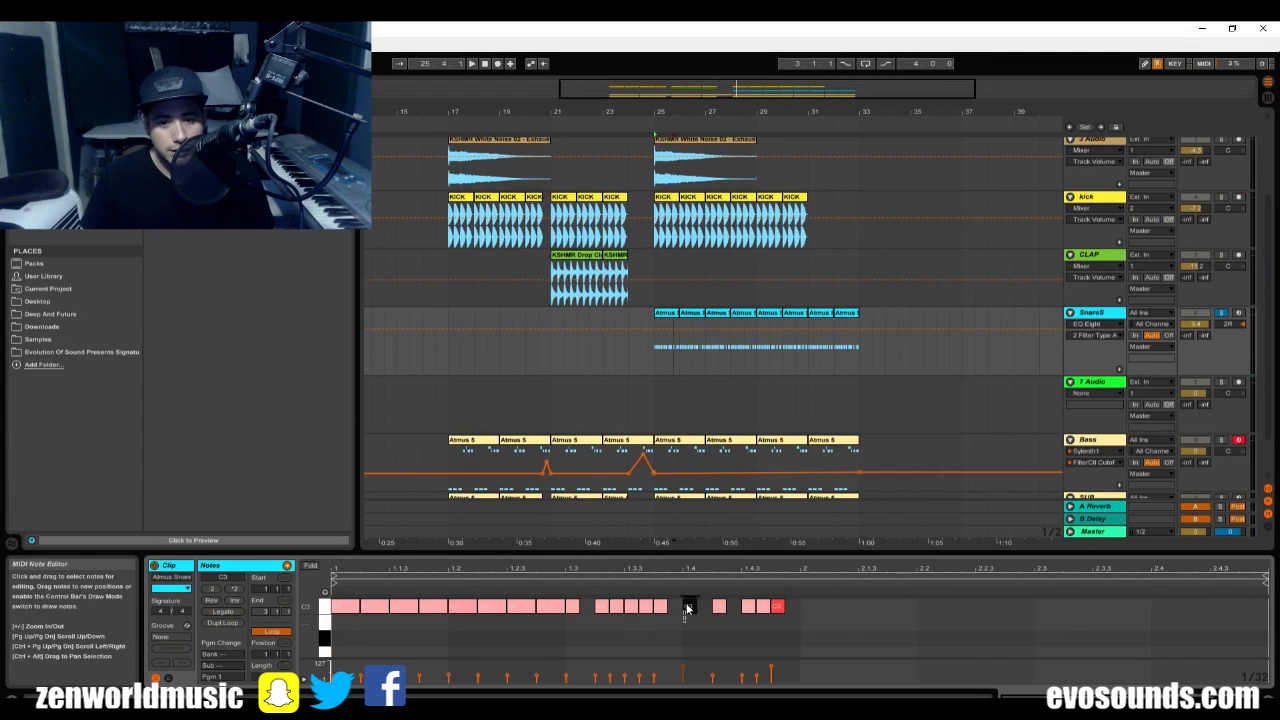
drag(683, 674, 683, 677)
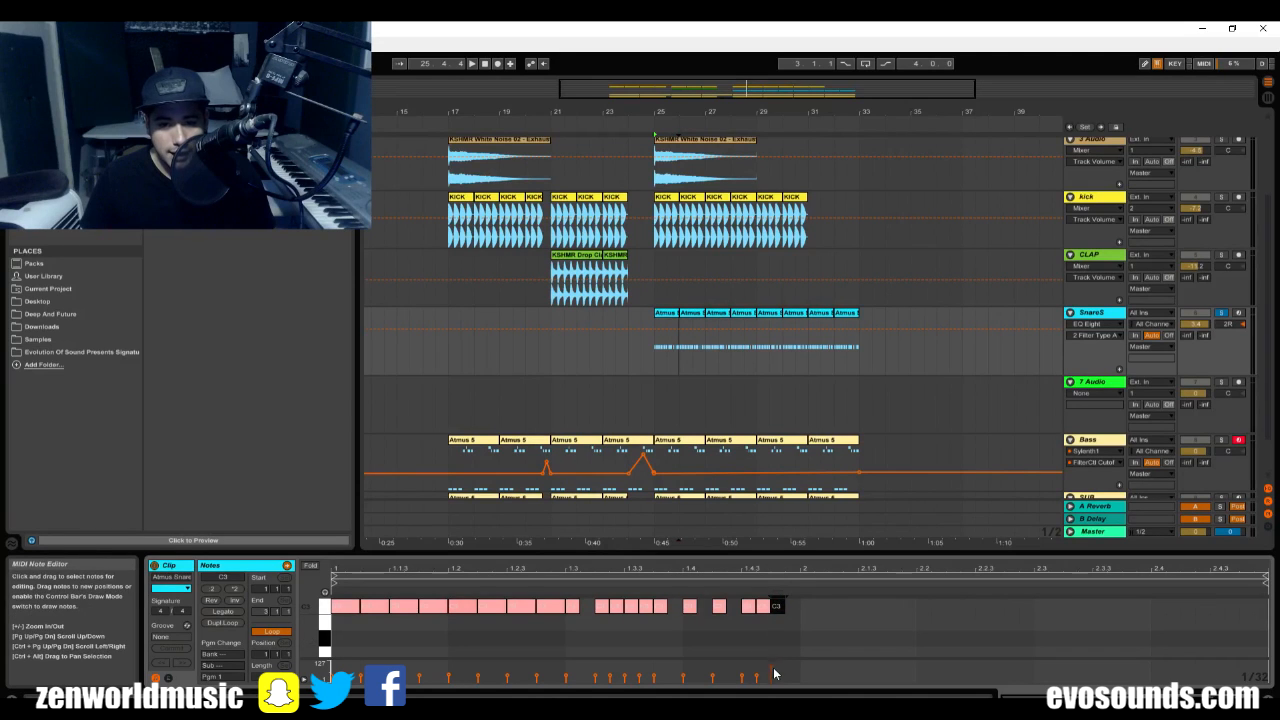
drag(775, 674, 775, 676)
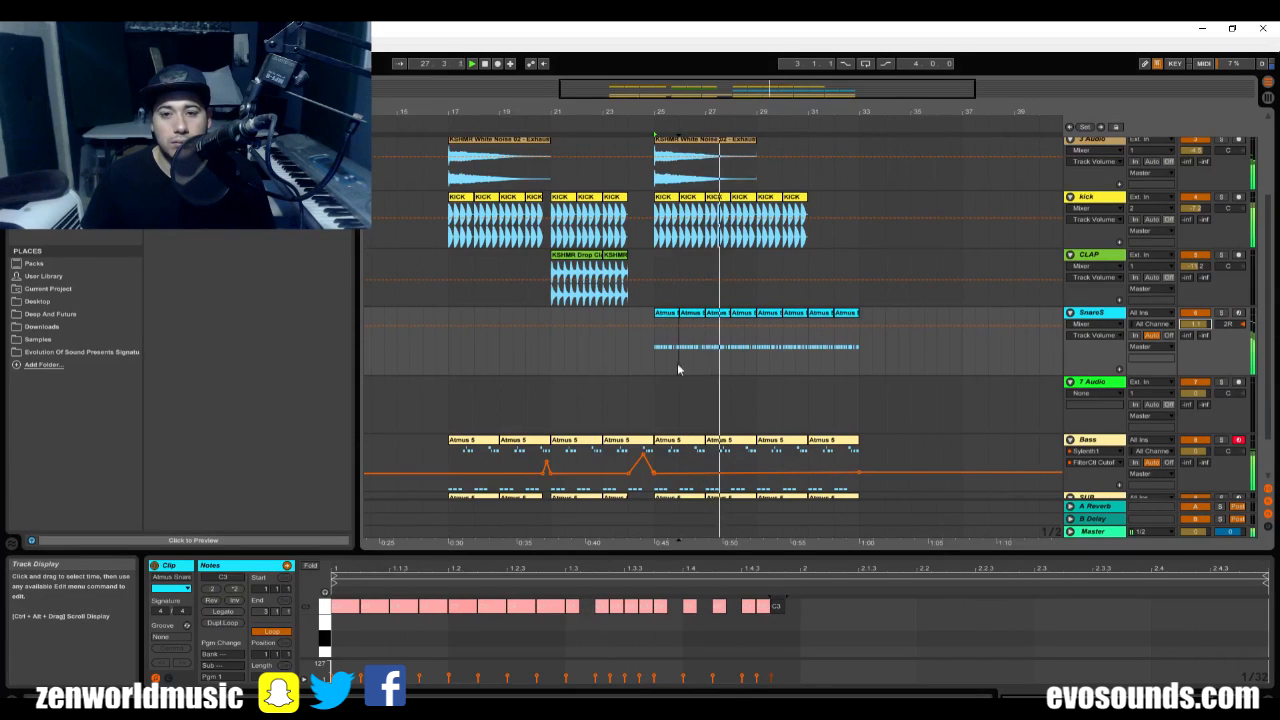
Try Atmus Snare Midi 10, 14 and 15 on SnareS at bar 25, auditioning them during playback.
click(614, 299)
click(71, 337)
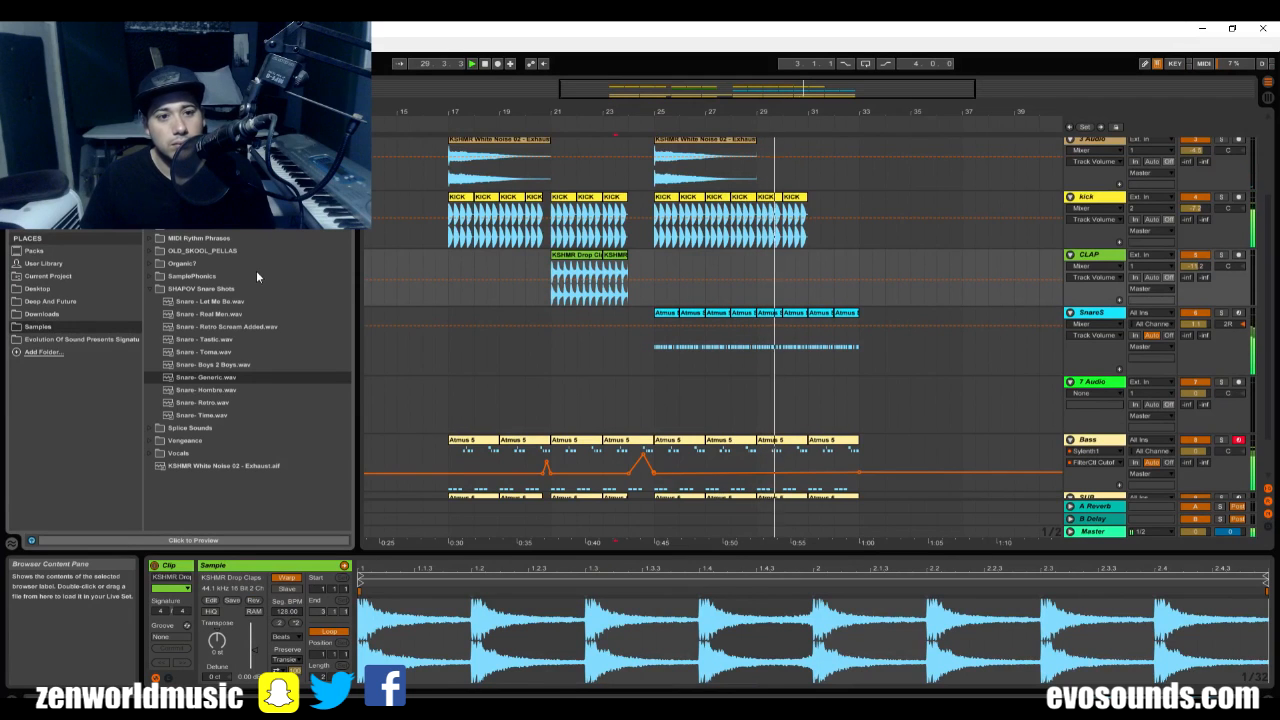
click(152, 288)
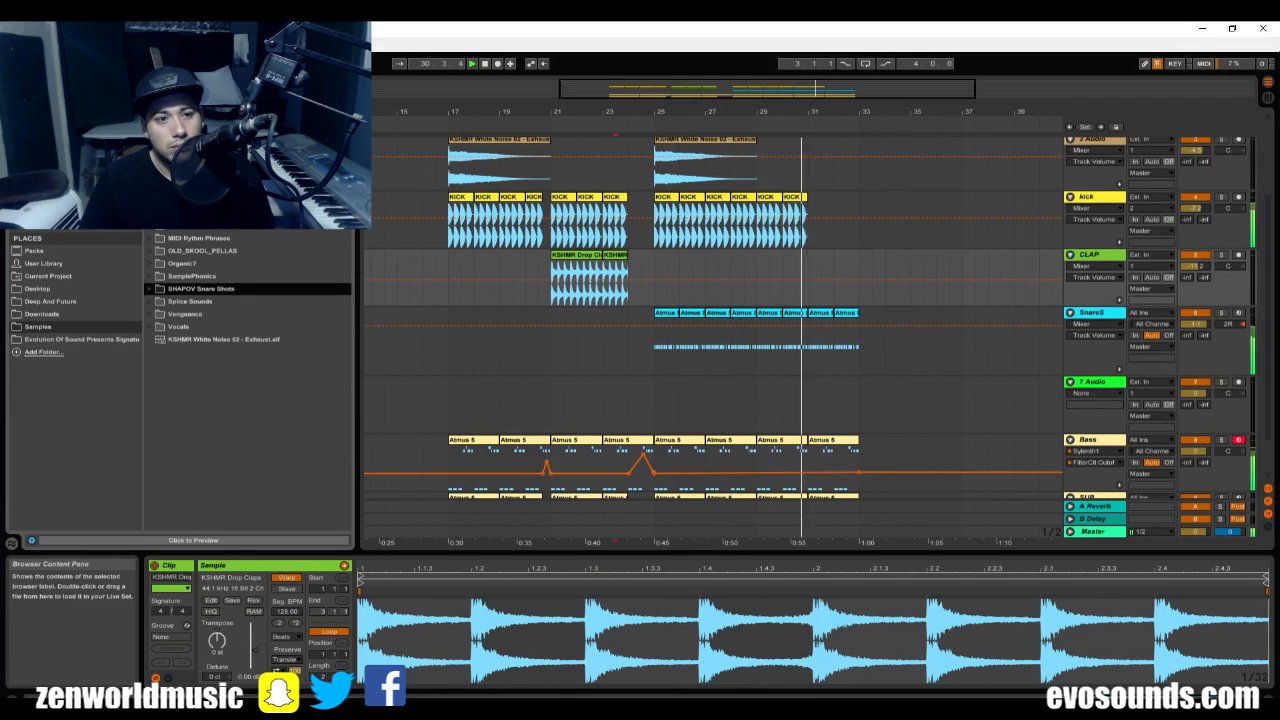
click(151, 138)
drag(213, 277, 652, 346)
key(space)
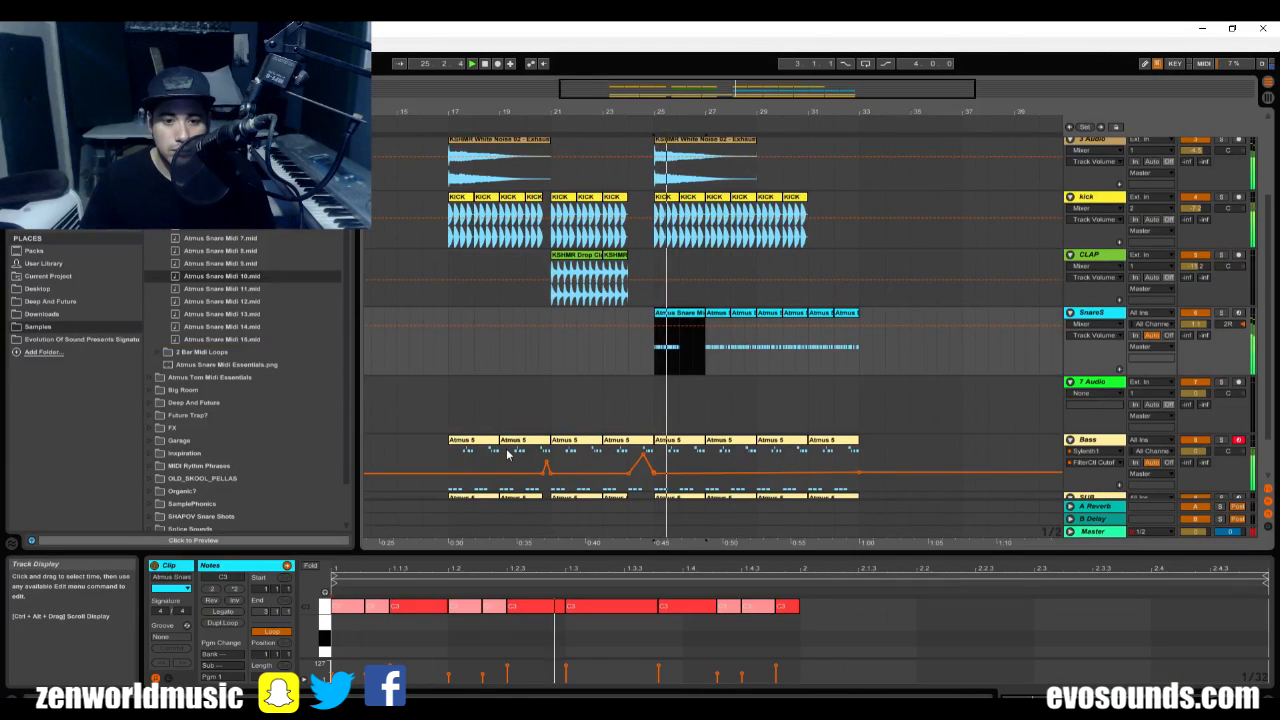
key(space)
drag(240, 327, 656, 347)
key(space)
drag(250, 340, 664, 342)
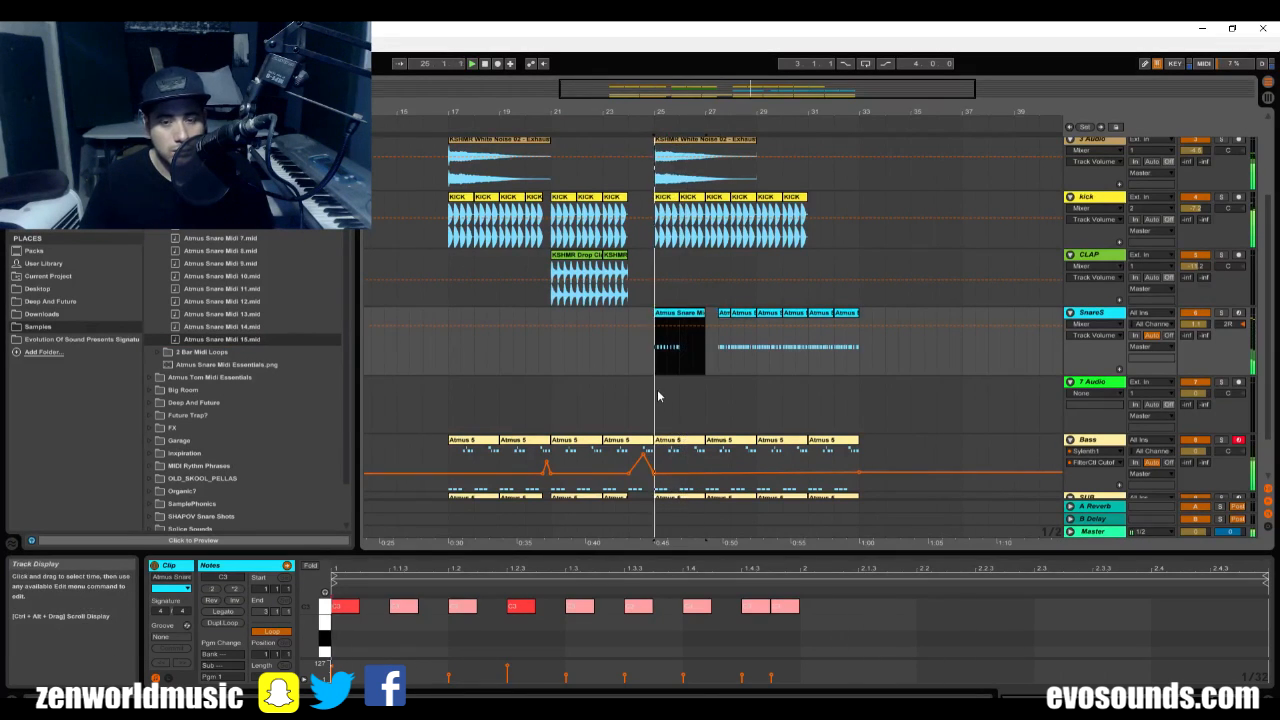
Audition Atmus 1, Atmus 2 and Atmus 3 from the 2 Bar Midi Loops folder on SnareS at bar 25.
click(165, 354)
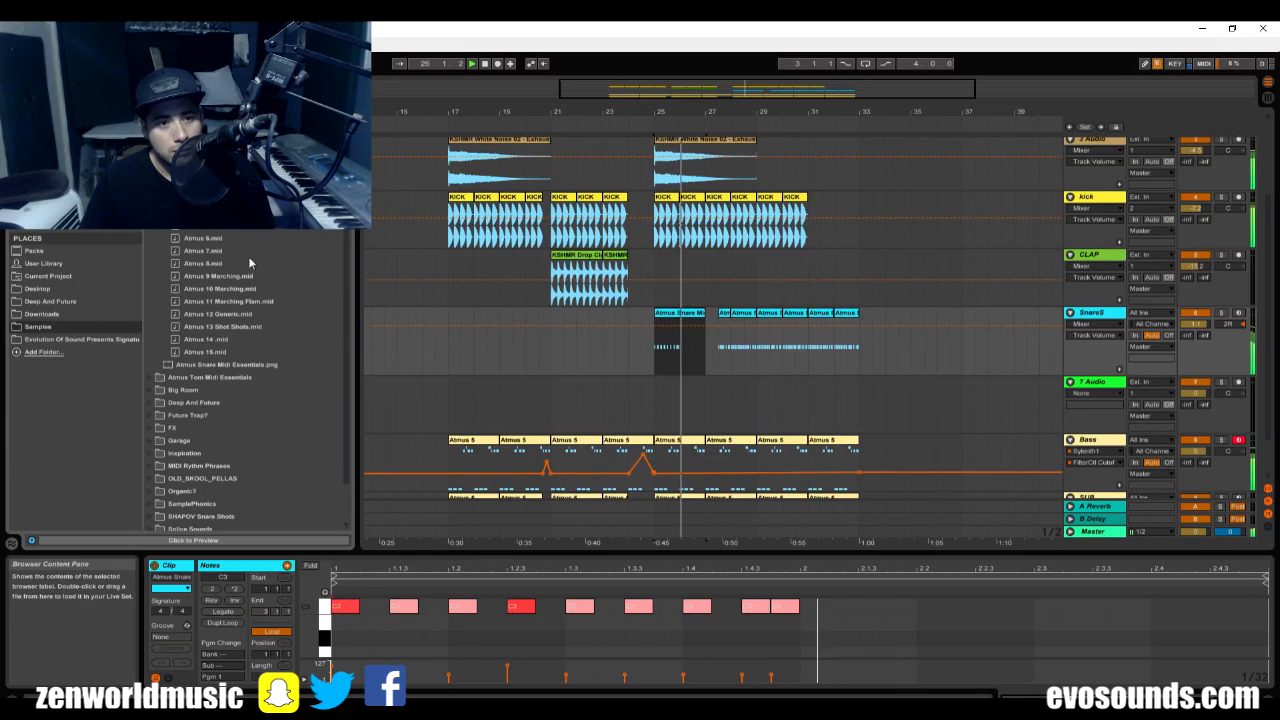
drag(692, 306, 665, 330)
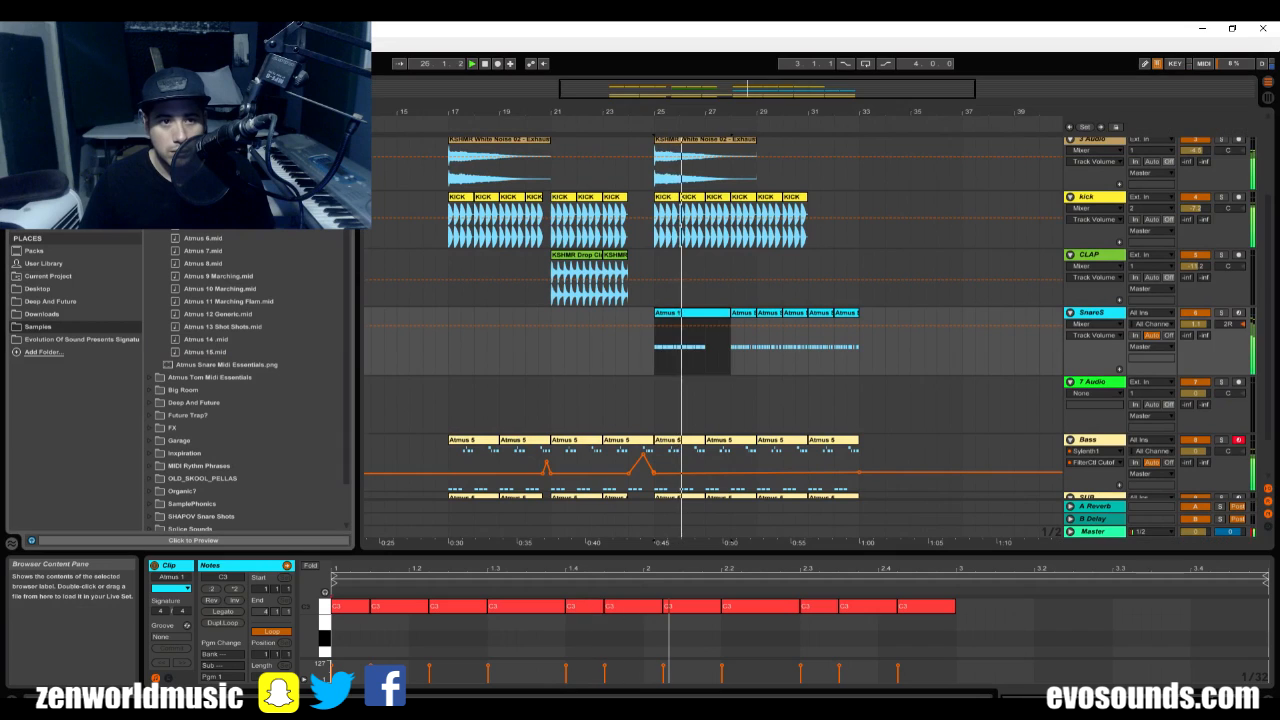
click(656, 349)
drag(656, 349, 656, 348)
key(space)
key(space)
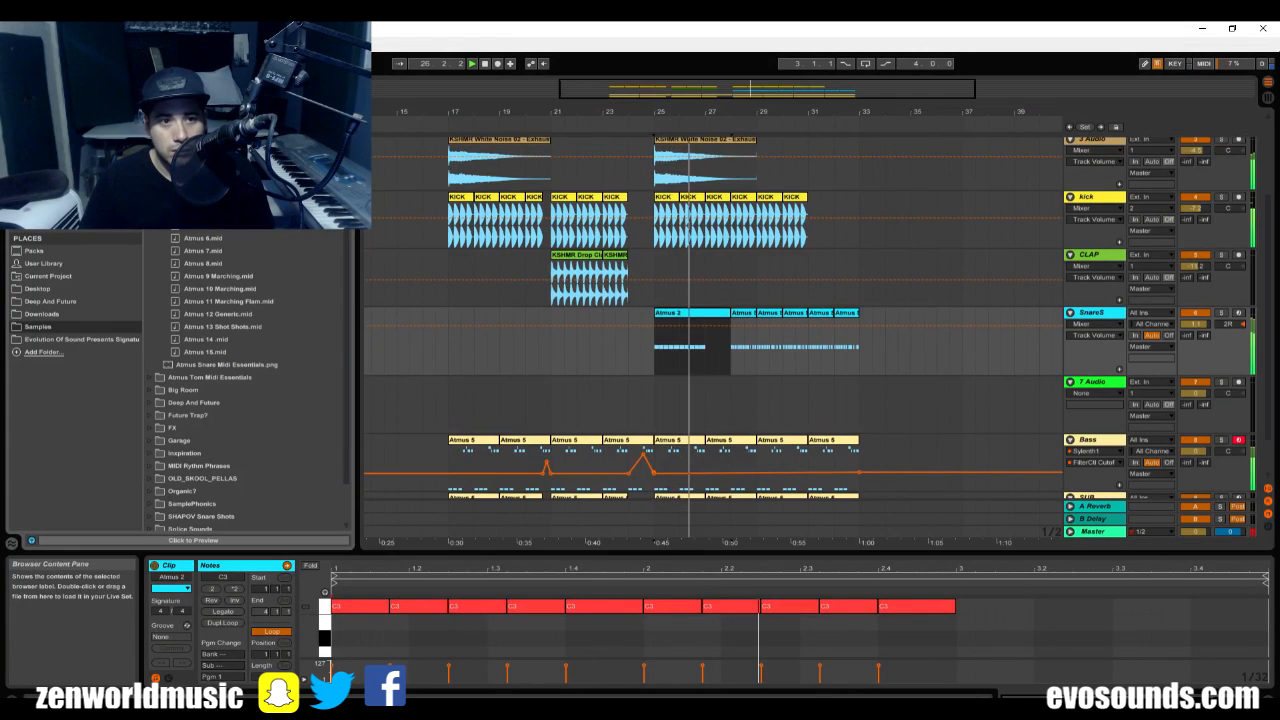
drag(205, 200, 656, 350)
key(space)
key(space)
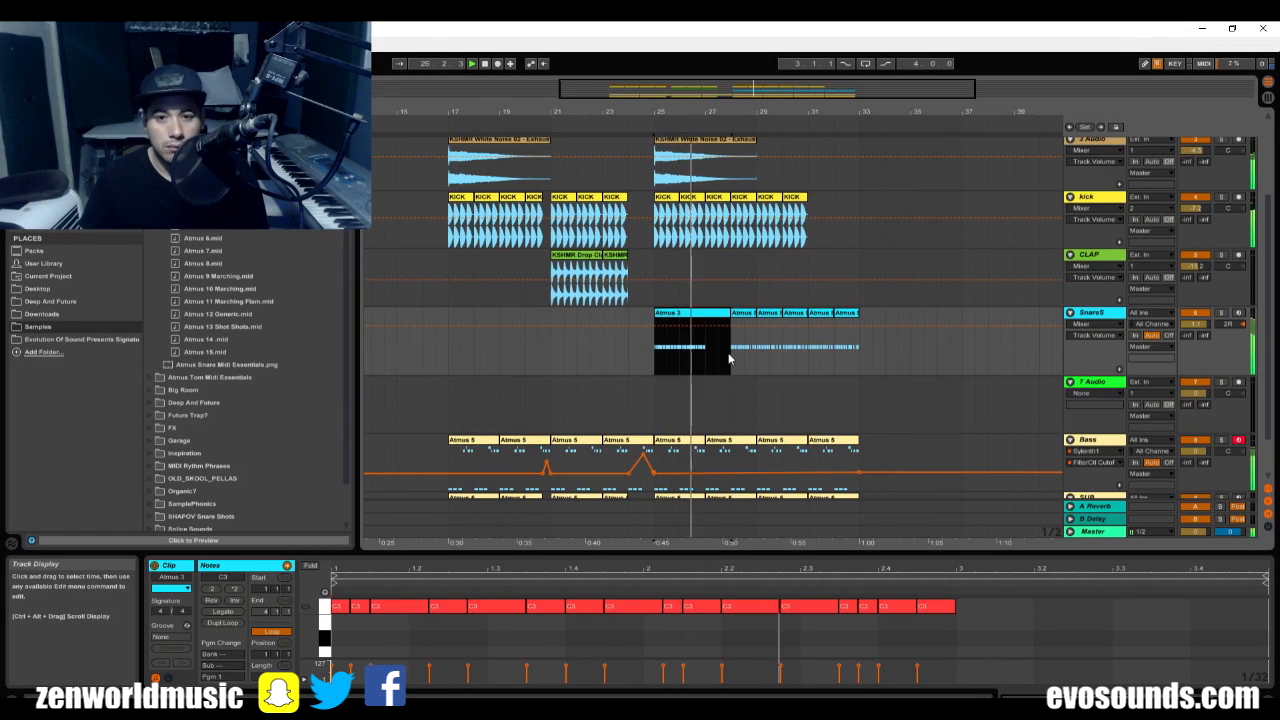
Delete all MIDI clips from the SnareS track from bar 25 onward and stop playback.
key(Delete)
drag(731, 359, 922, 370)
key(Delete)
key(space)
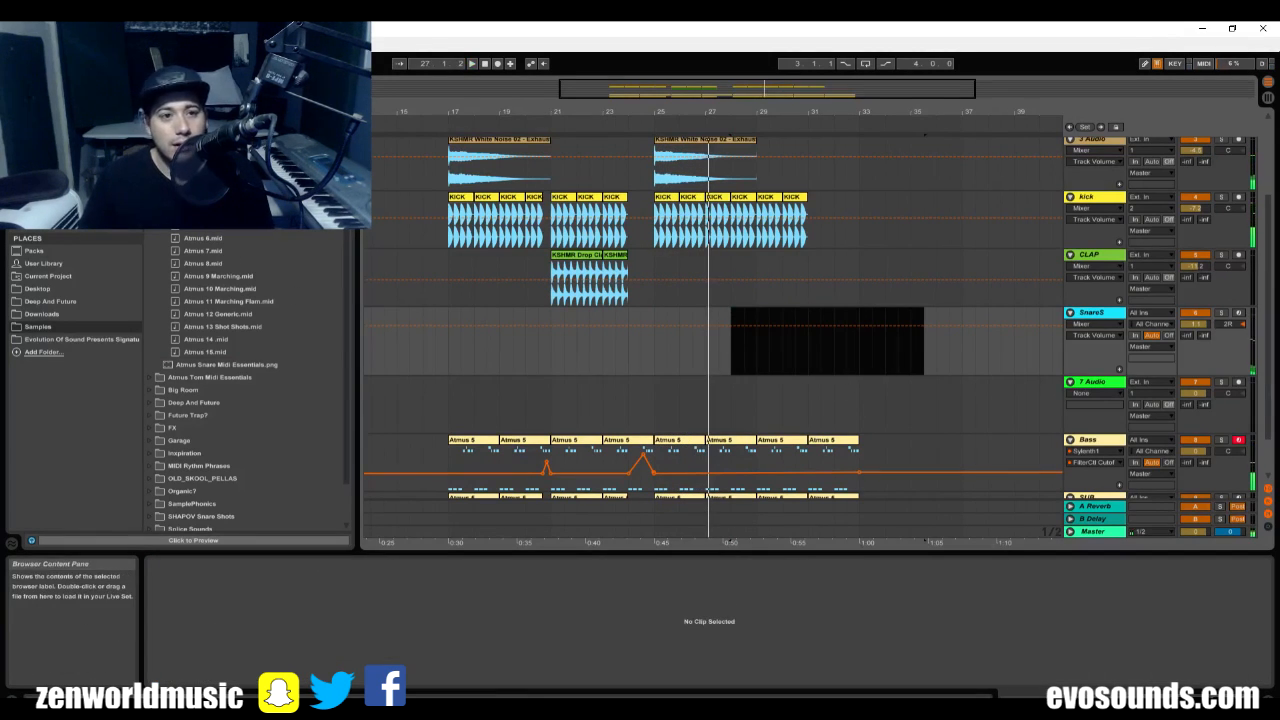
Place a 2 bar tom MIDI pattern from Atmus Tom Midi Essentials on SnareS at bar 25 and audition it.
click(150, 138)
click(150, 150)
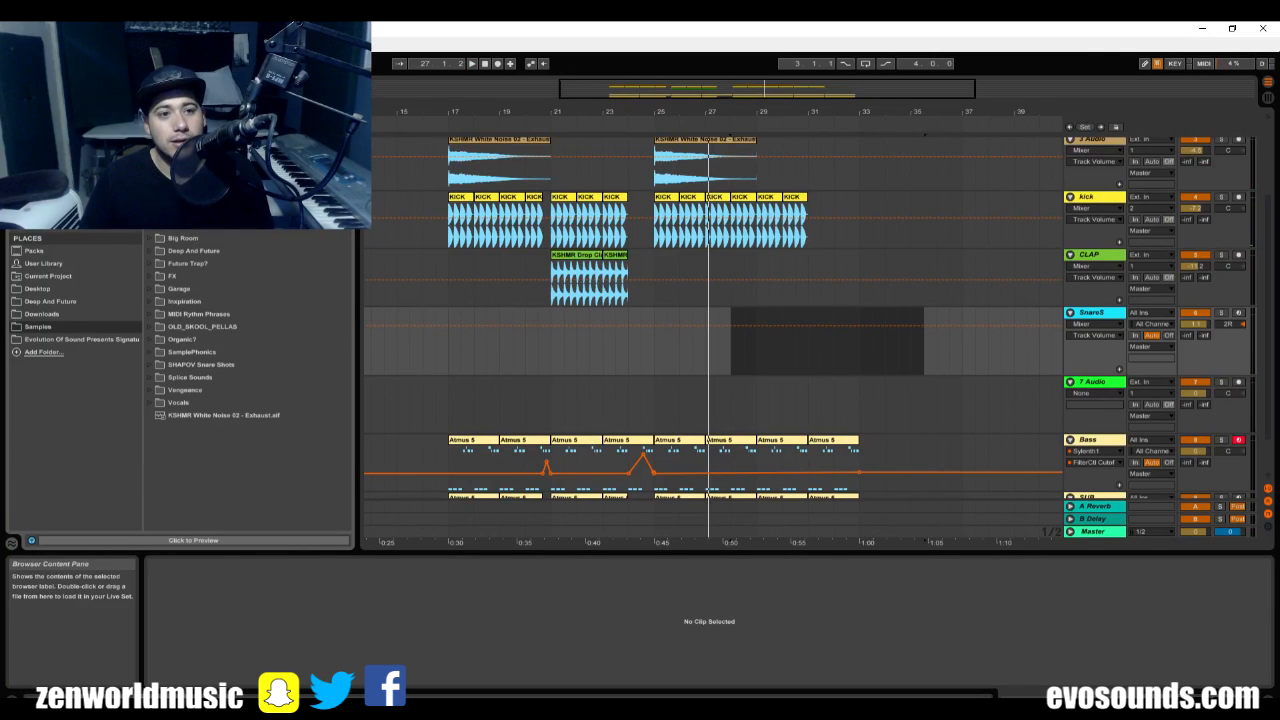
scroll(250, 380, up, 5)
drag(693, 257, 662, 330)
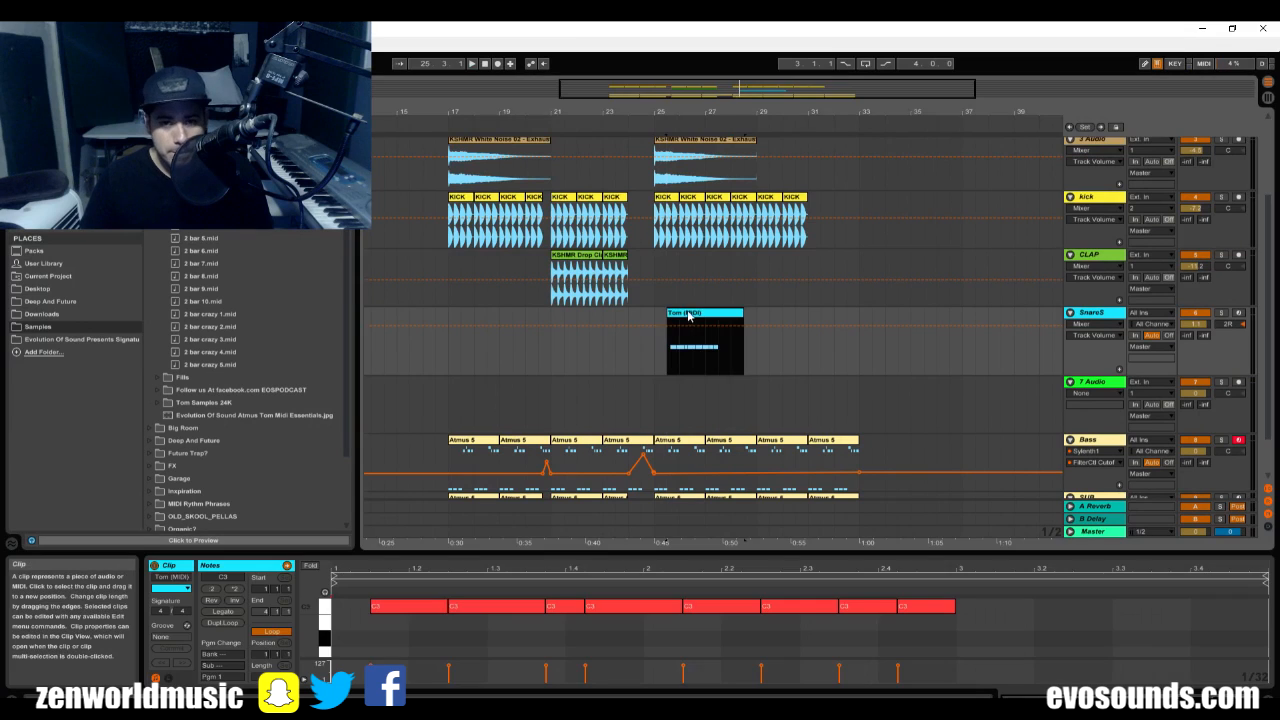
drag(864, 382, 688, 388)
key(space)
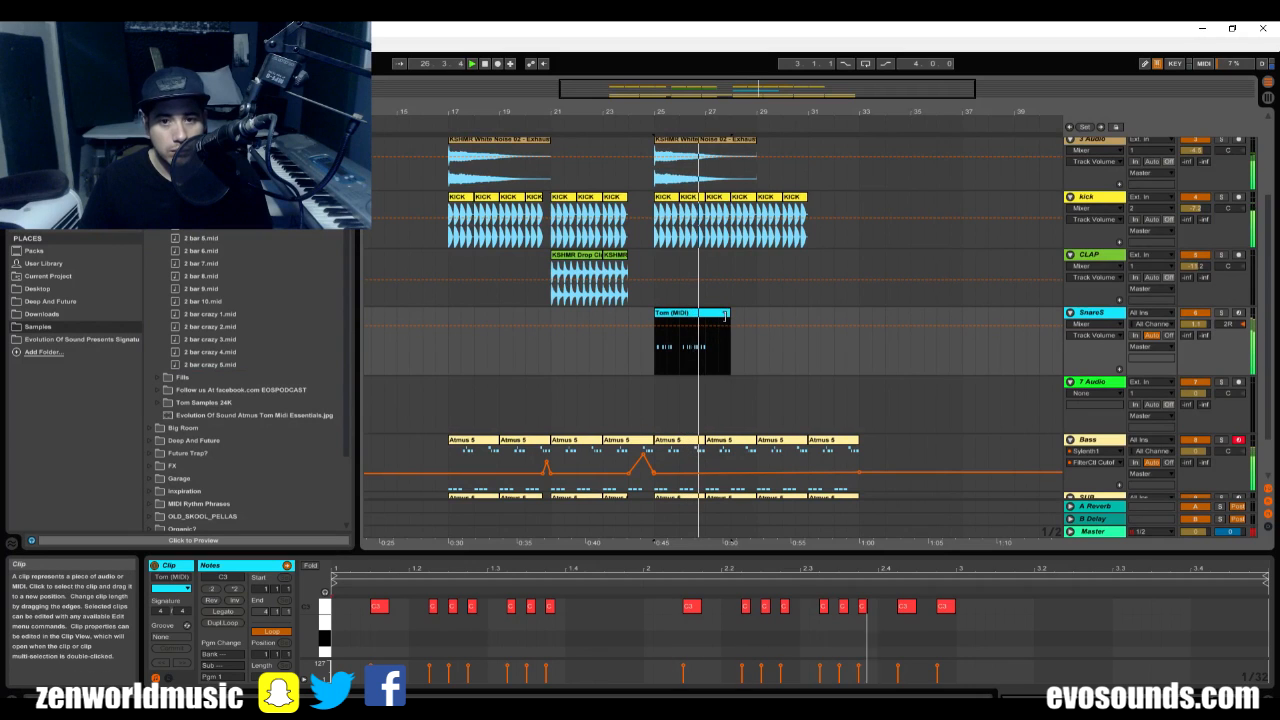
Trim the Tom (MIDI) clip on SnareS to two bars and duplicate it three times up to bar 33.
drag(725, 316, 706, 316)
key(space)
click(690, 321)
click(687, 315)
key(ctrl+d)
key(ctrl+d)
key(ctrl+d)
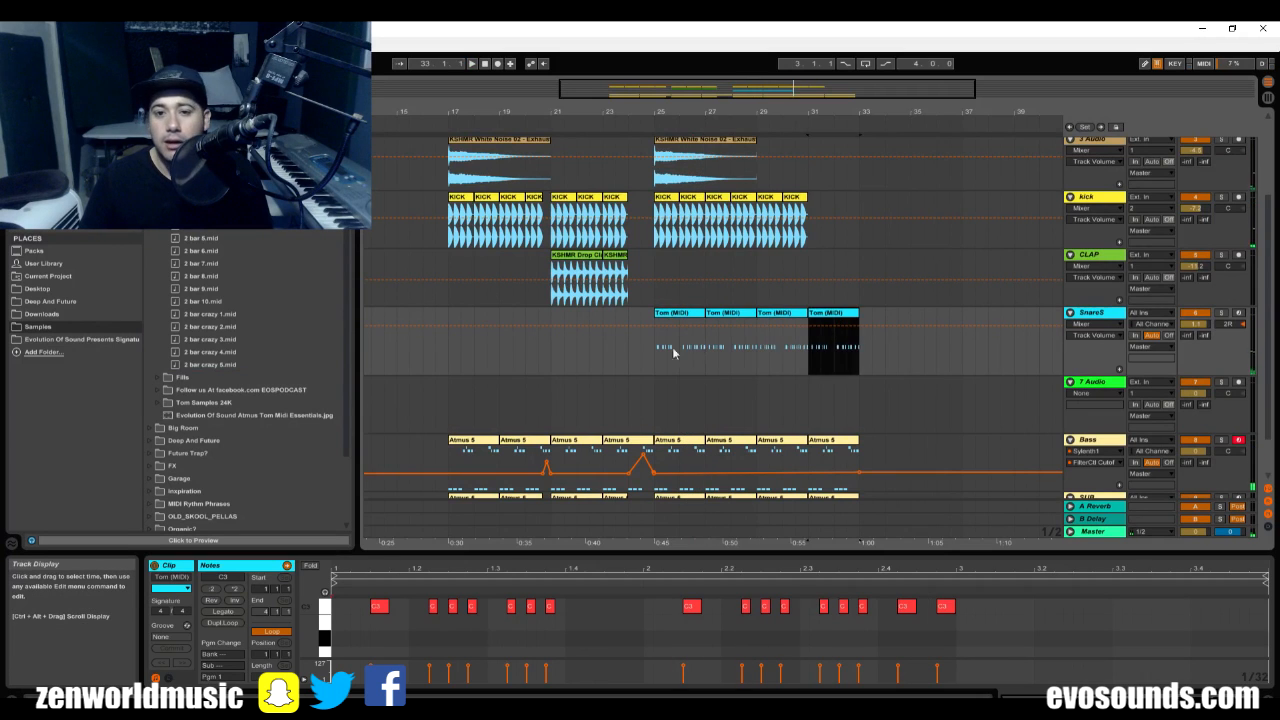
Duplicate the CLAP clips from bars 21 to 25 so the claps fill bars 25 to 33.
click(655, 285)
click(589, 276)
key(space)
drag(654, 272, 564, 280)
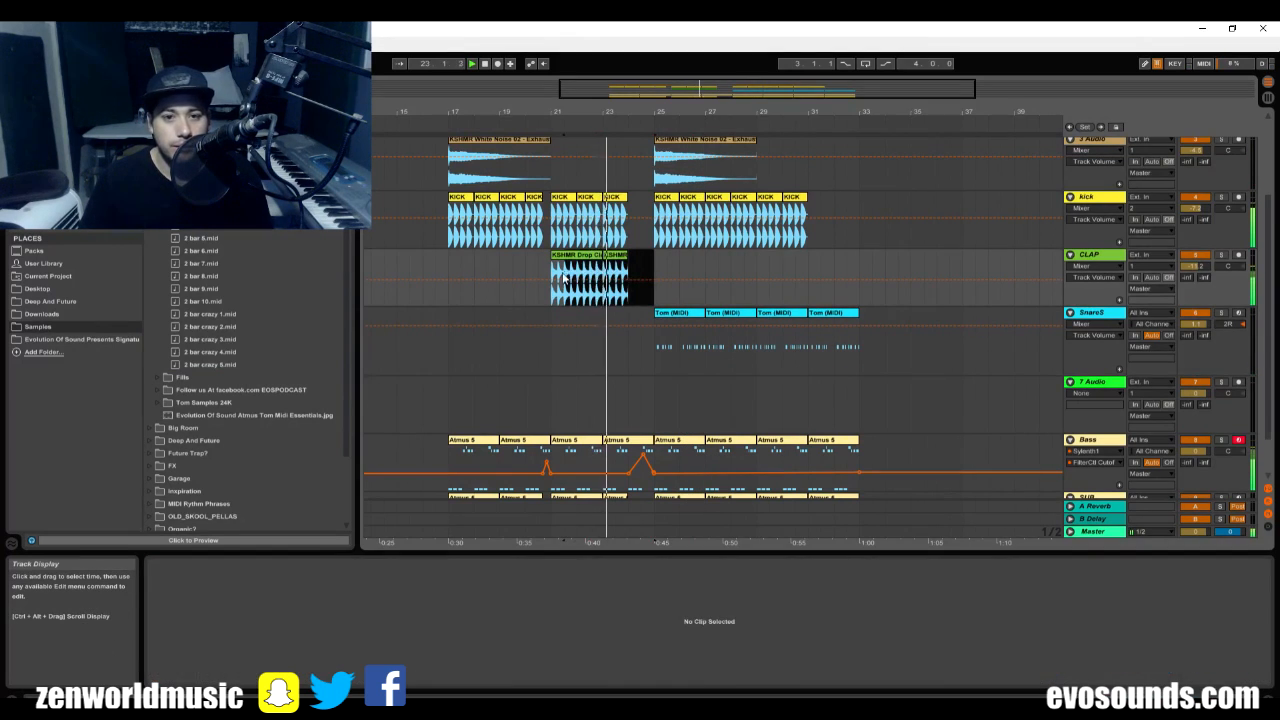
key(ctrl+d)
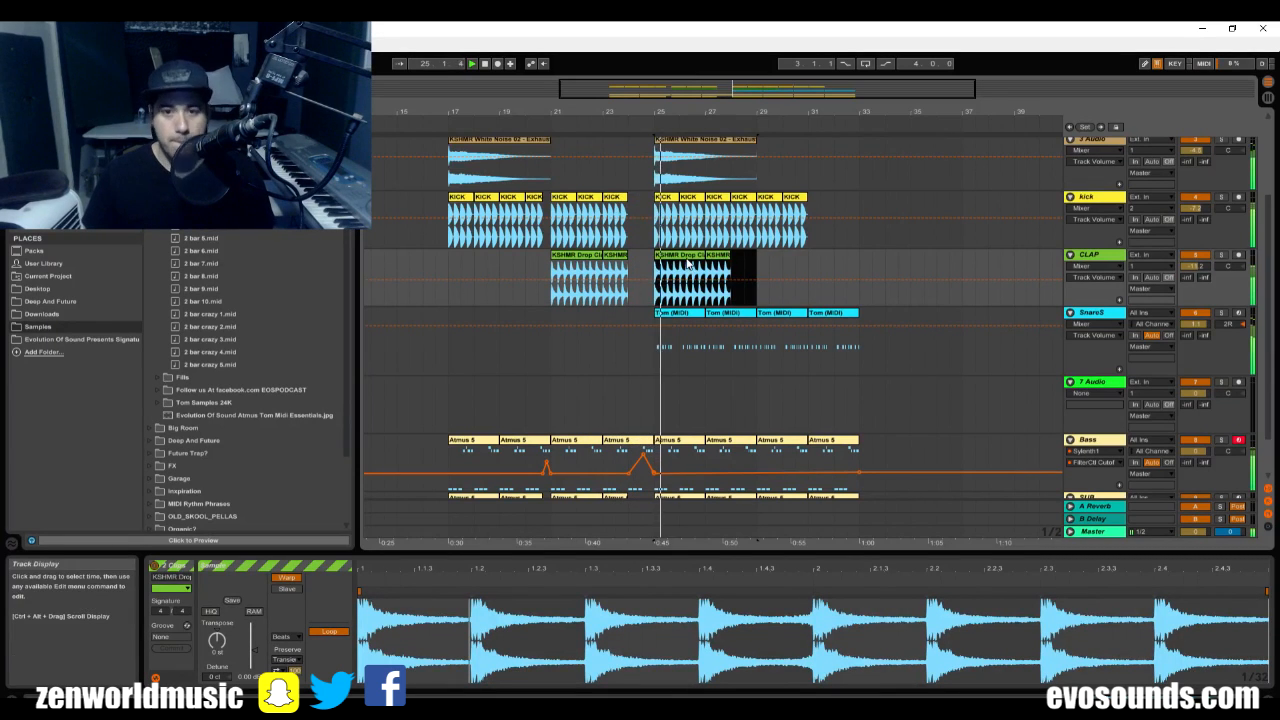
key(ctrl+d)
key(ctrl+d)
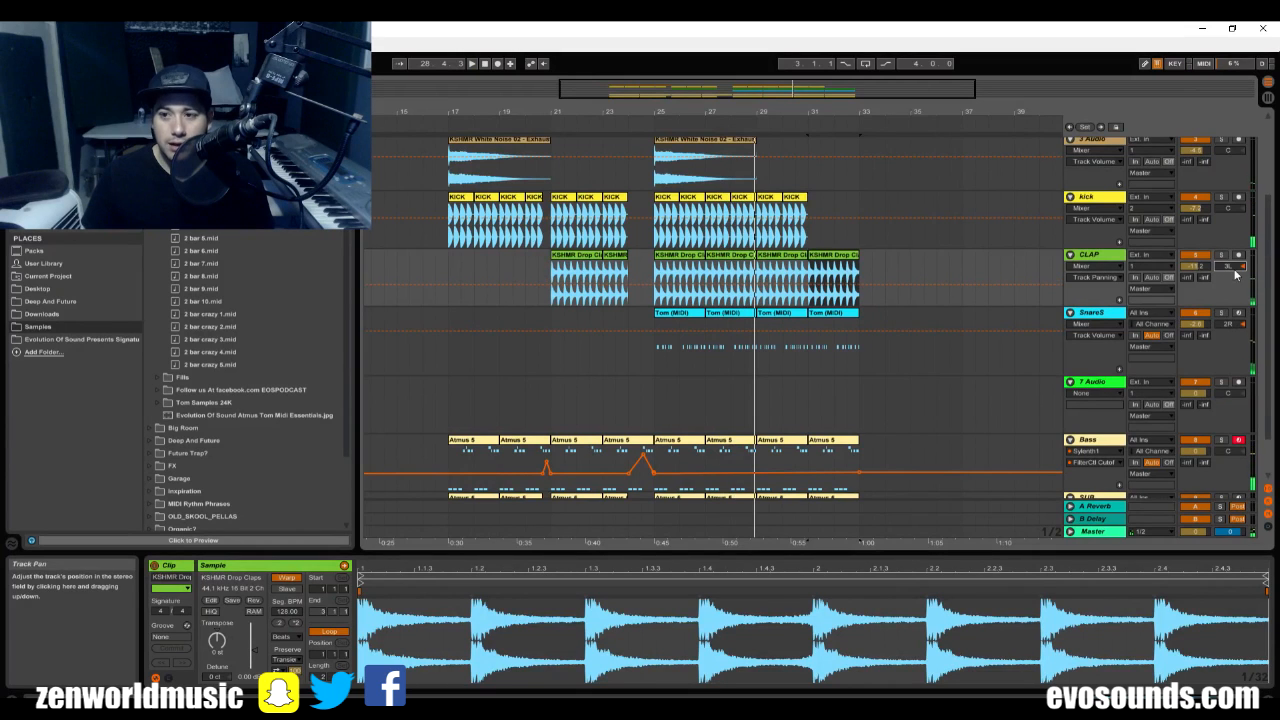
Play the drop from bar 25 and pan the SnareS track to 14R.
key(space)
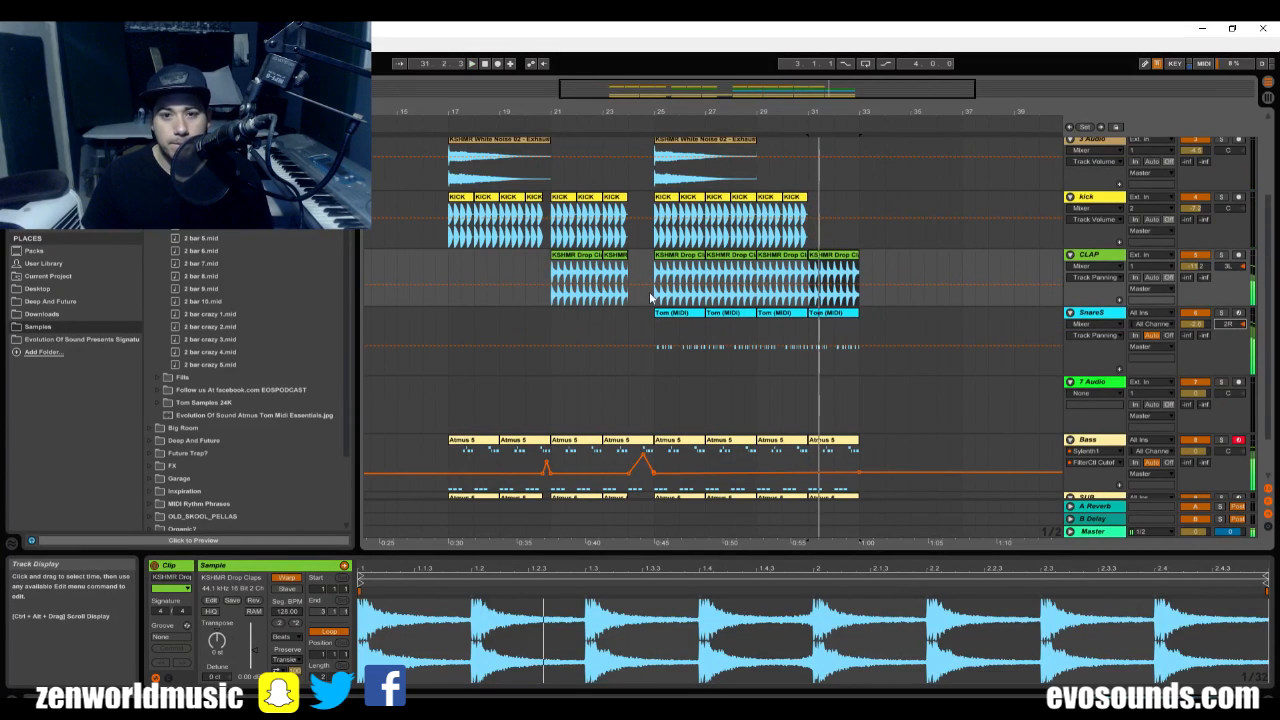
click(656, 290)
key(space)
key(space)
scroll(1034, 402, down, 2)
click(1117, 412)
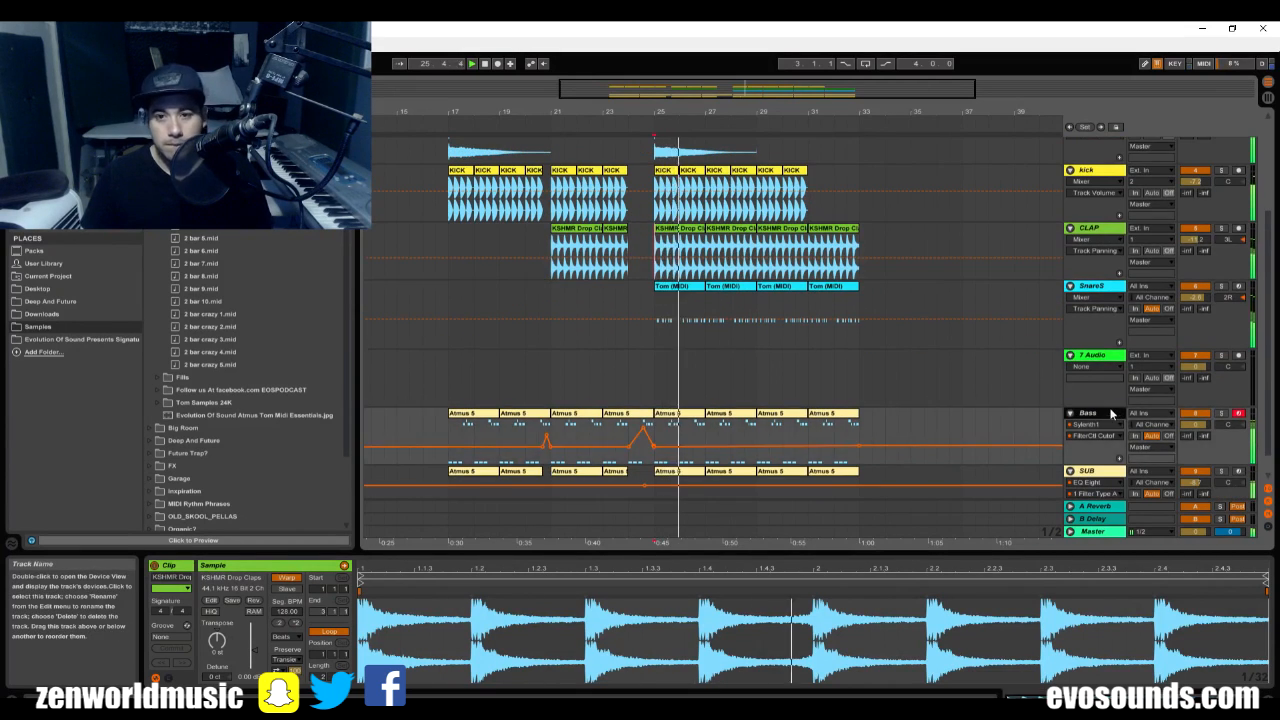
drag(1229, 298, 1229, 295)
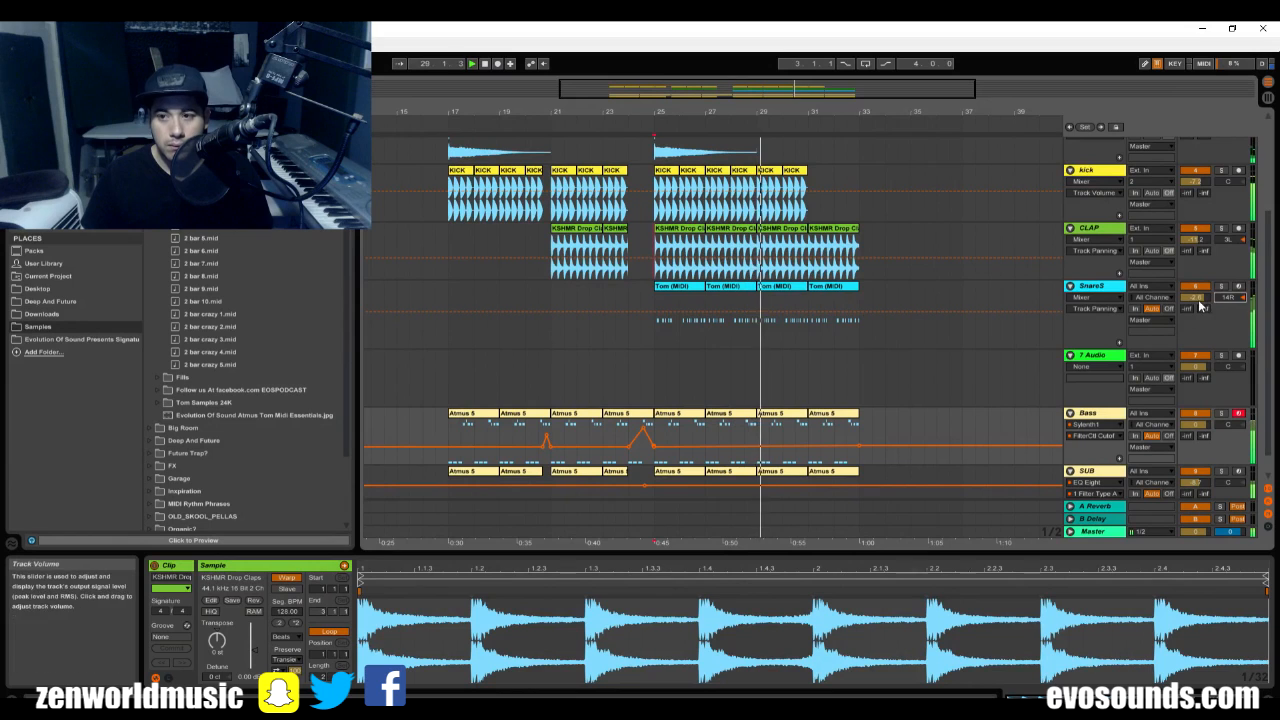
click(1221, 229)
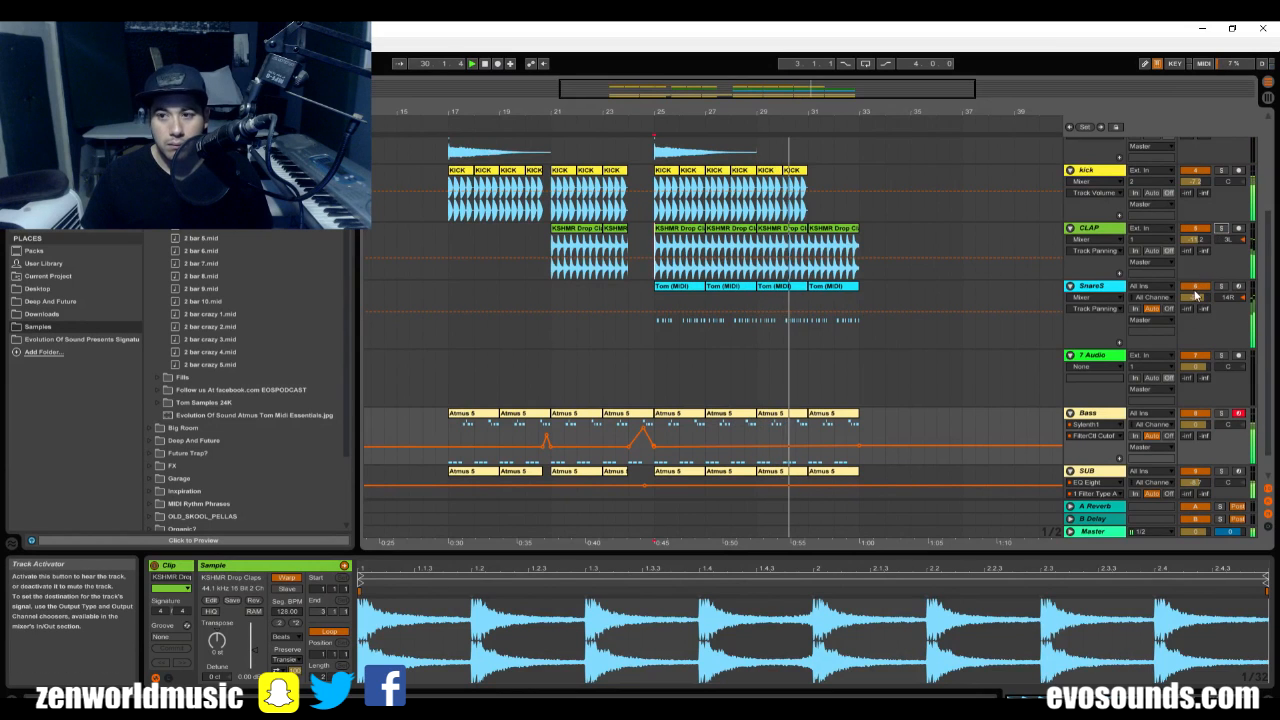
click(1105, 297)
click(1094, 297)
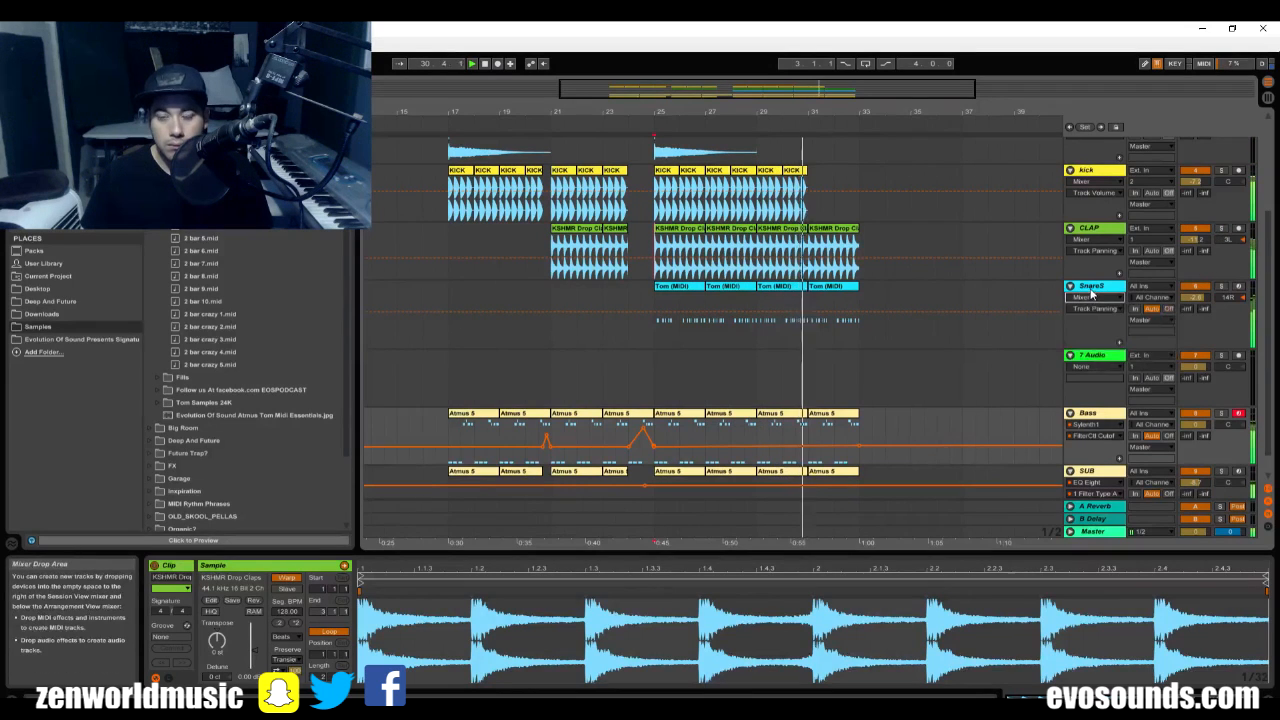
Trim the last CLAP and SUB clips to end at bar 32.
click(857, 286)
drag(858, 229, 831, 230)
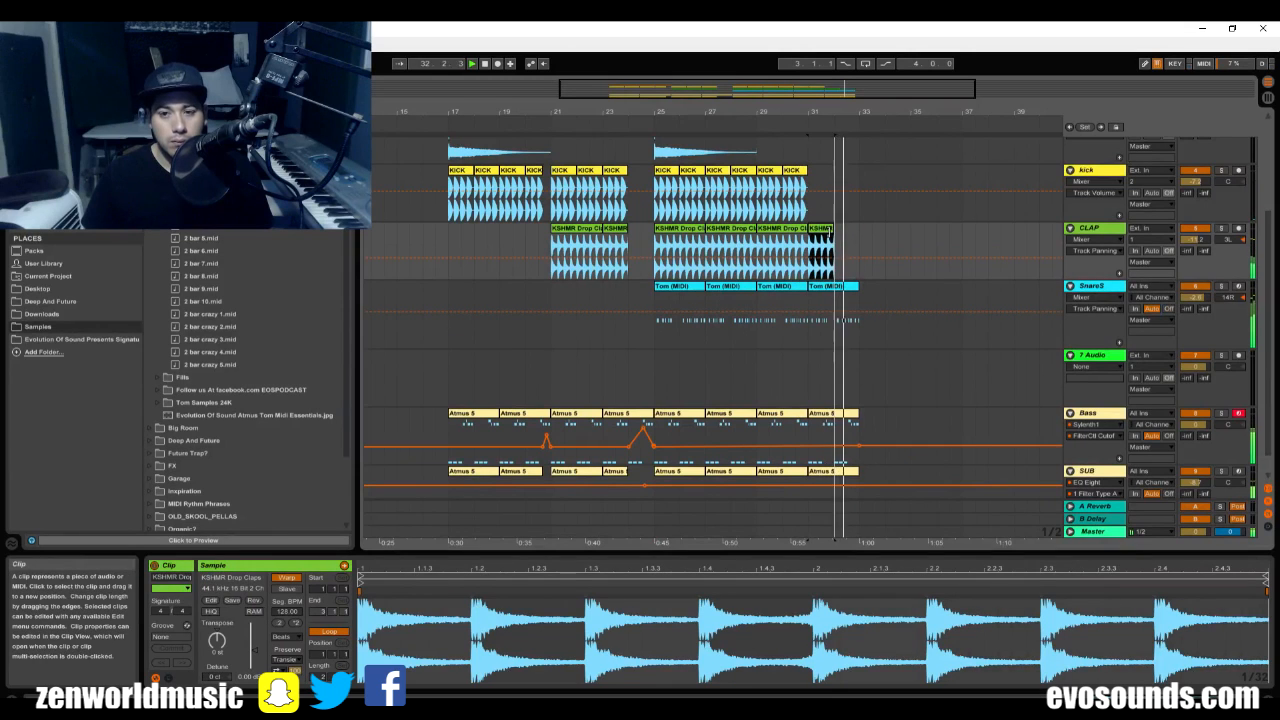
click(841, 472)
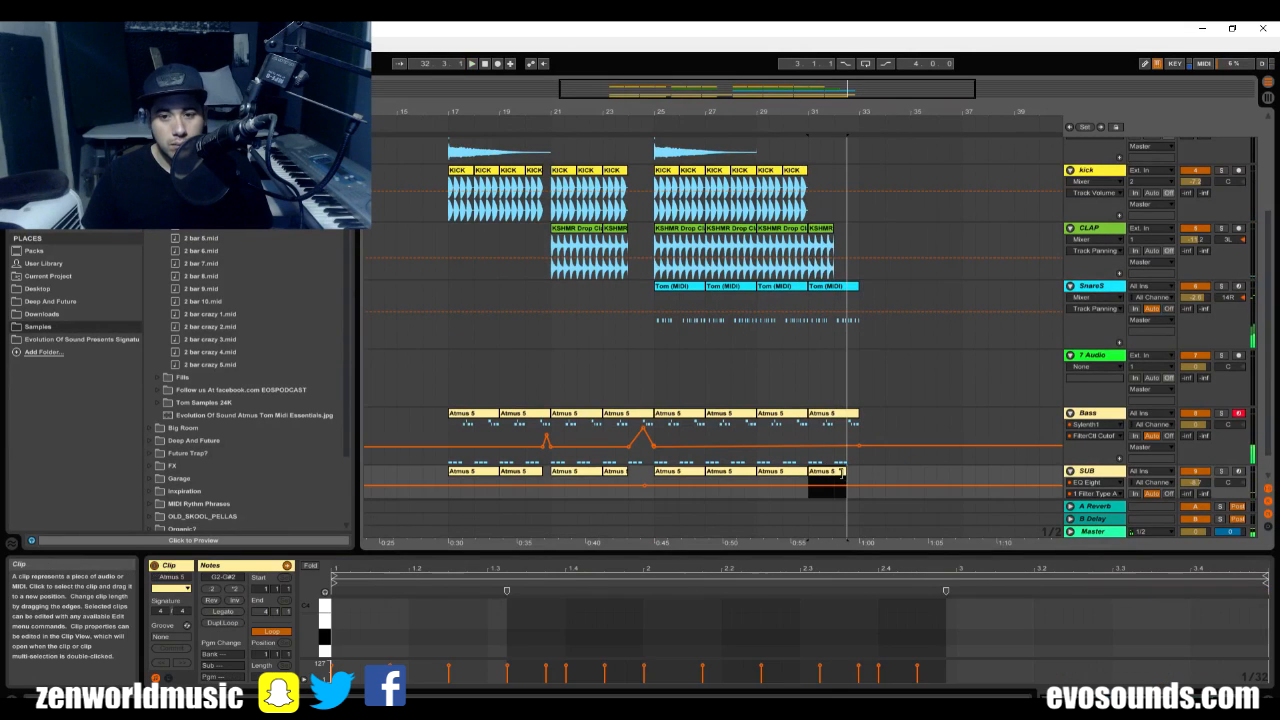
click(838, 462)
key(space)
Open VolumeShaper4 on the Bass track, add its Mix parameter to the device through Configure, and close the plug-in window.
double_click(1115, 414)
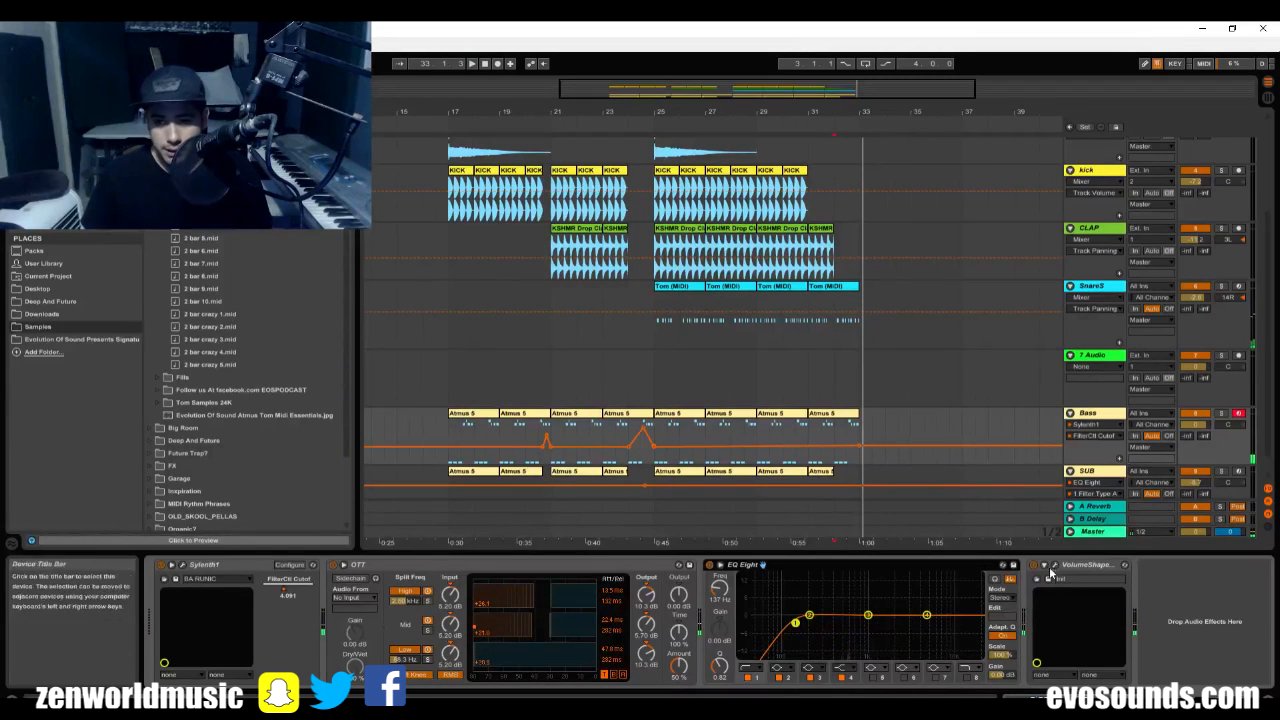
click(1044, 574)
click(1054, 565)
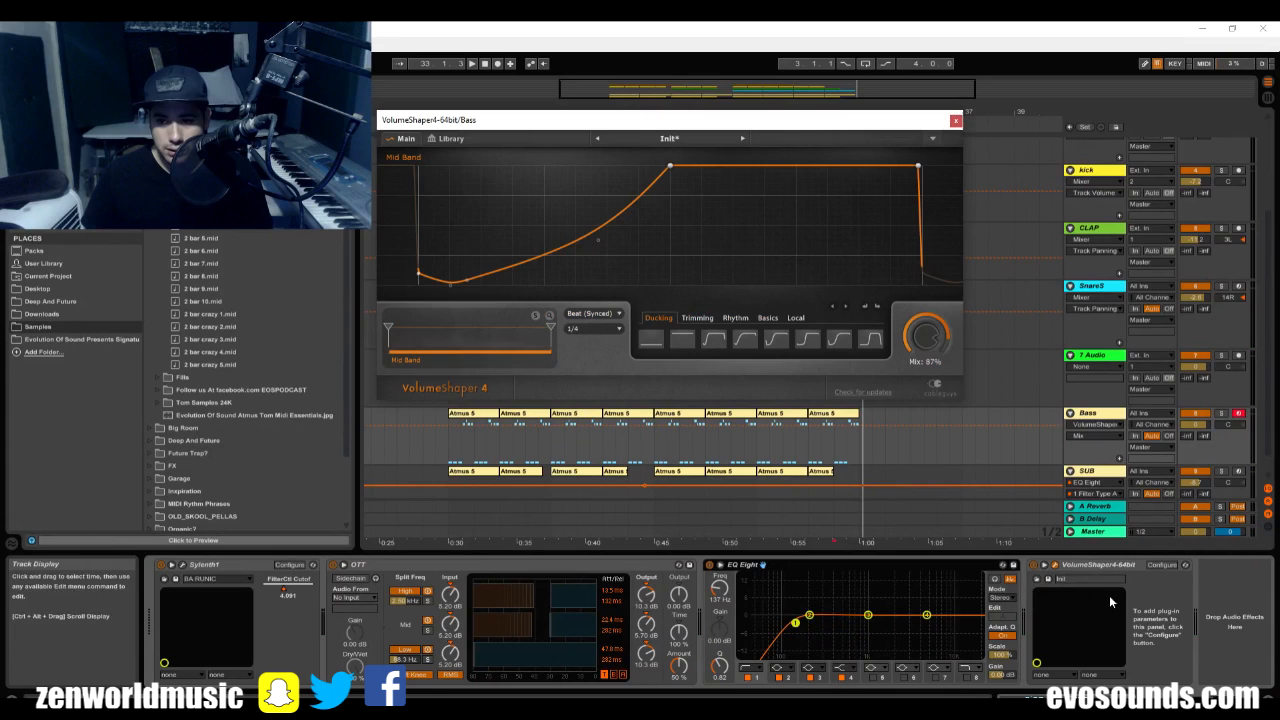
click(1162, 566)
click(1162, 566)
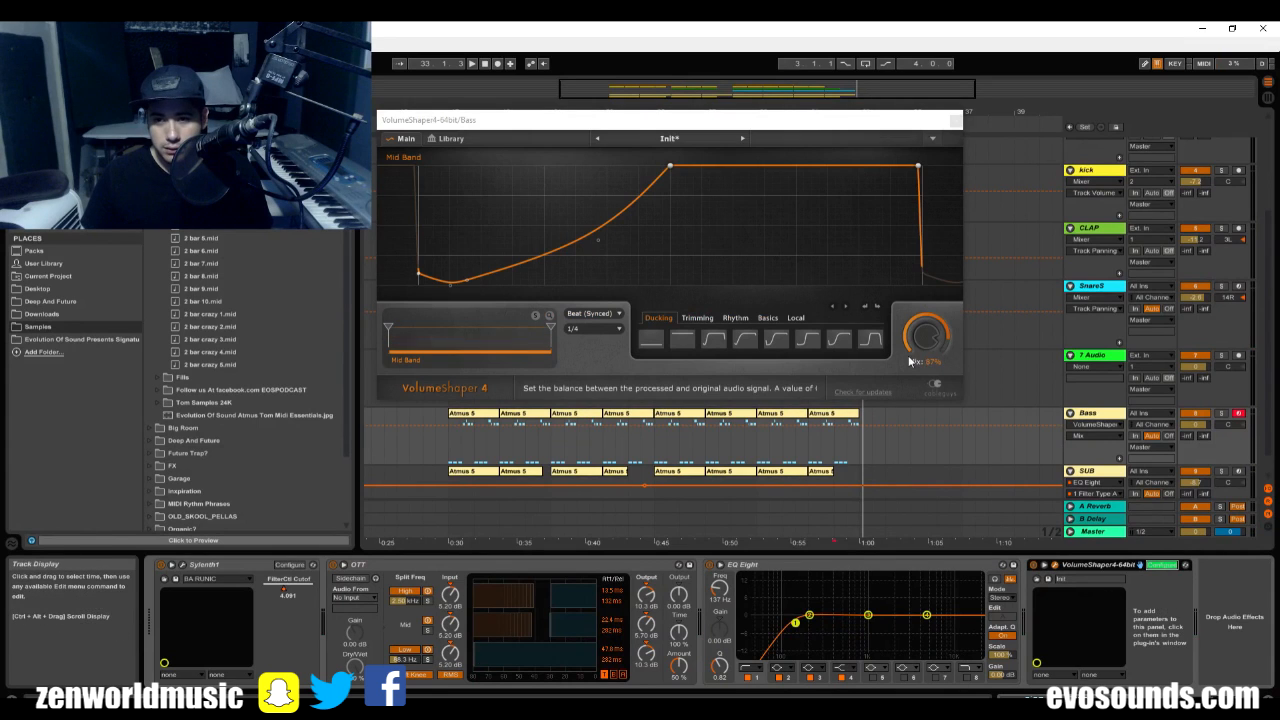
click(1166, 567)
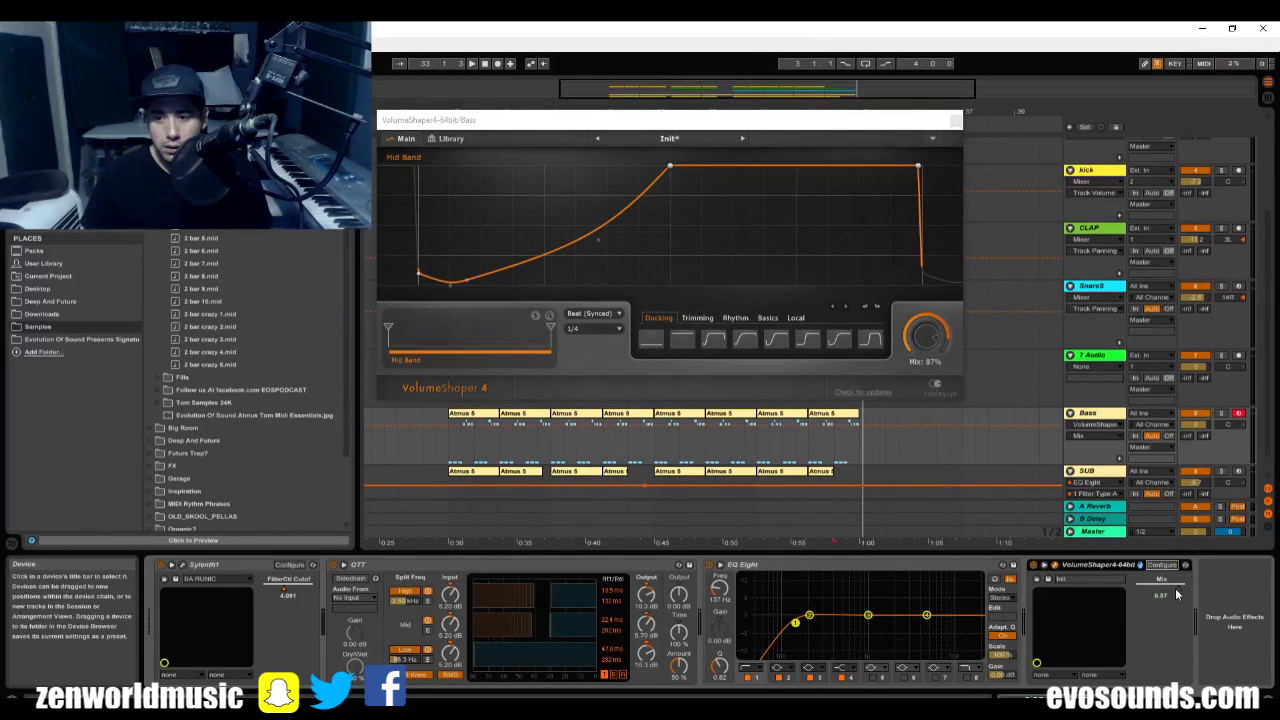
click(954, 124)
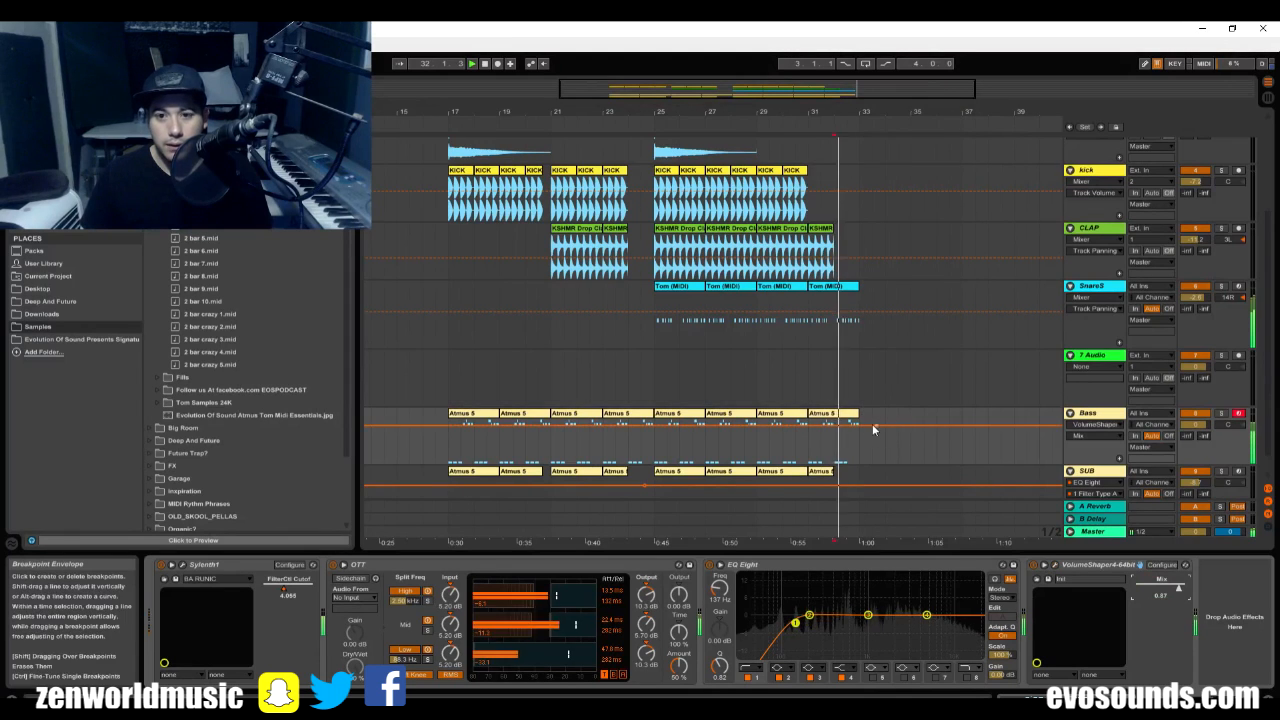
Automate the Bass VolumeShaper Mix to drop to 0.00 from bar 32 and between bars 24 and 25.
click(836, 427)
click(836, 427)
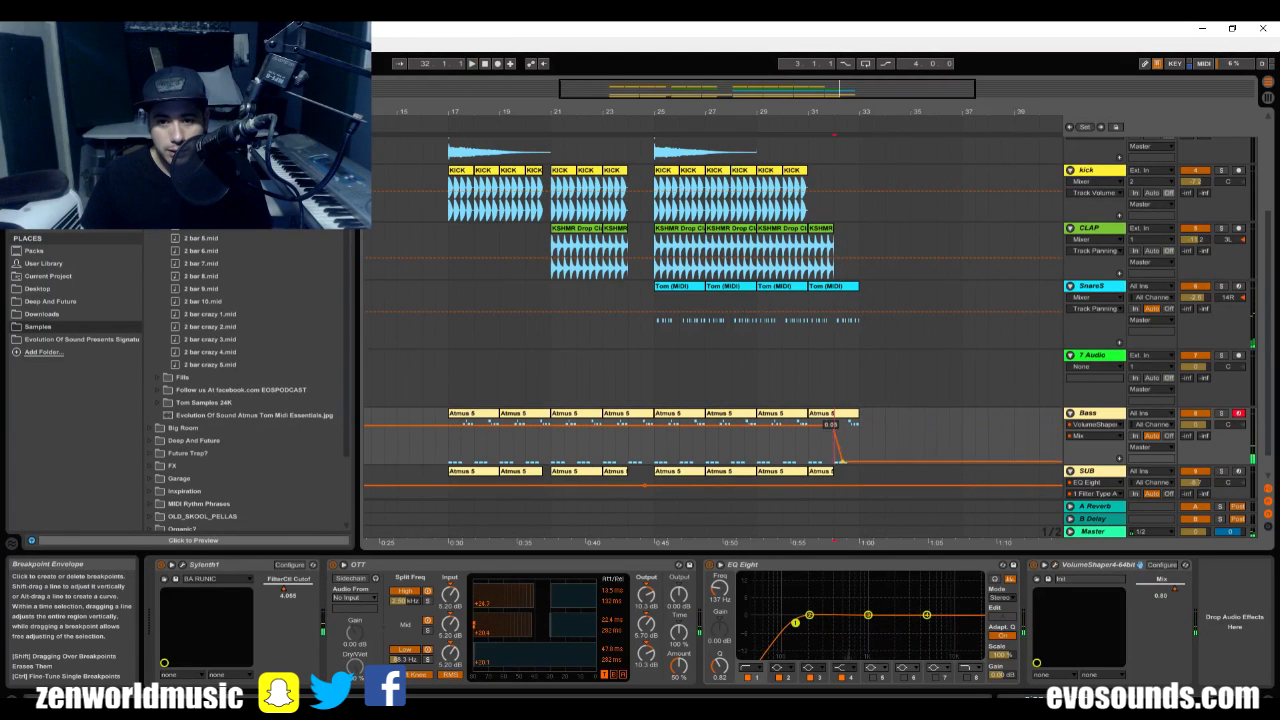
key(space)
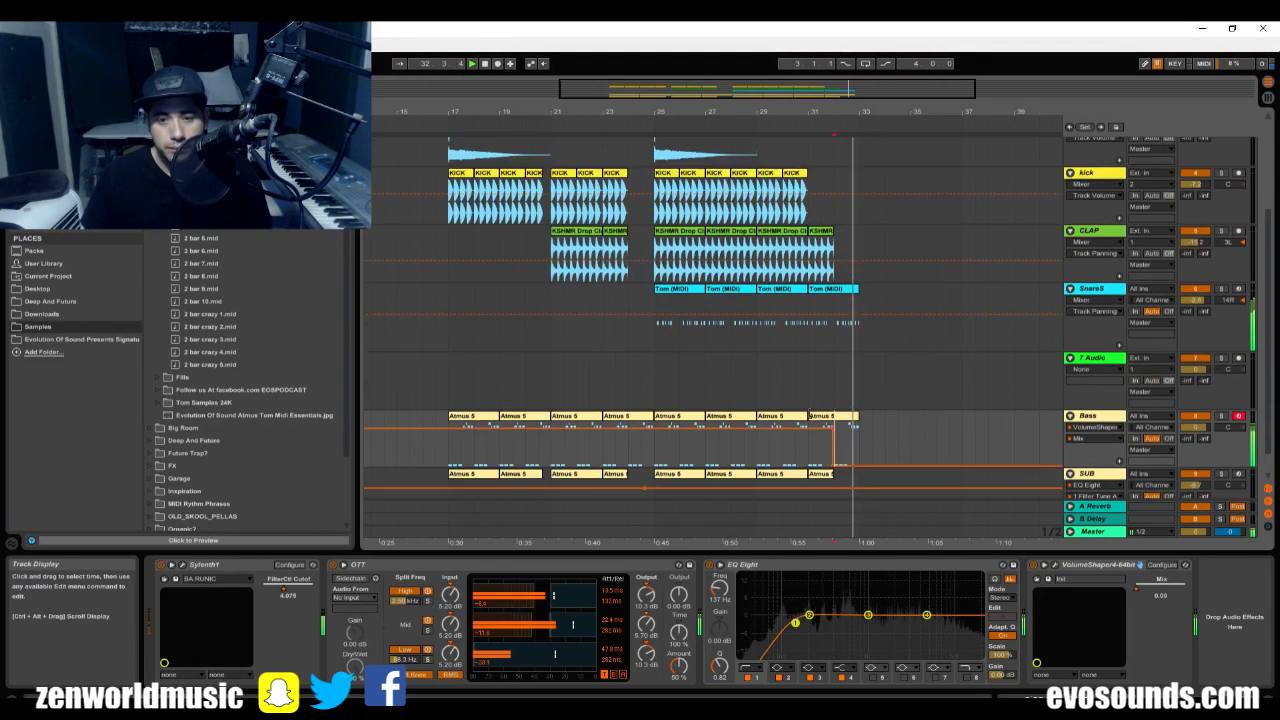
drag(628, 428, 643, 468)
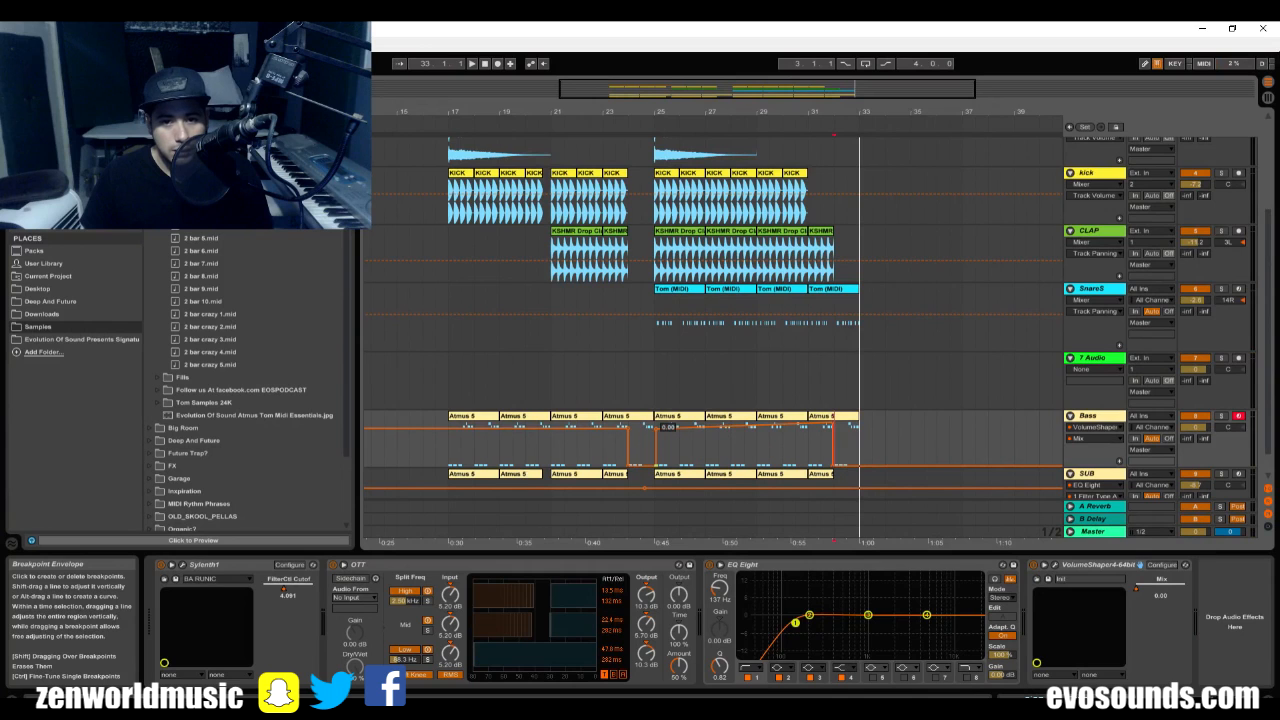
Play the transition into bar 25 to check the Bass VolumeShaper Mix automation.
key(space)
click(642, 380)
key(space)
key(space)
drag(656, 91, 656, 122)
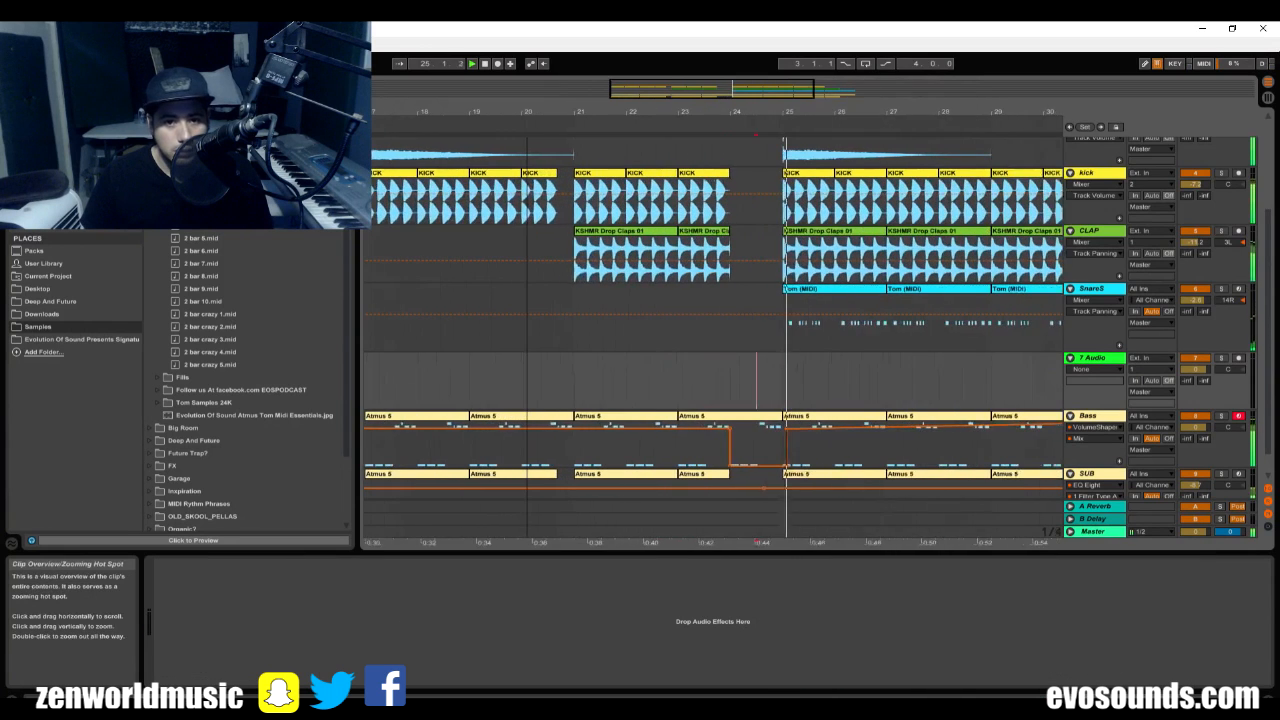
Automate the Bass VolumeShaper Mix to drop to its minimum in the short gap just before bar 21 and play that section.
click(594, 429)
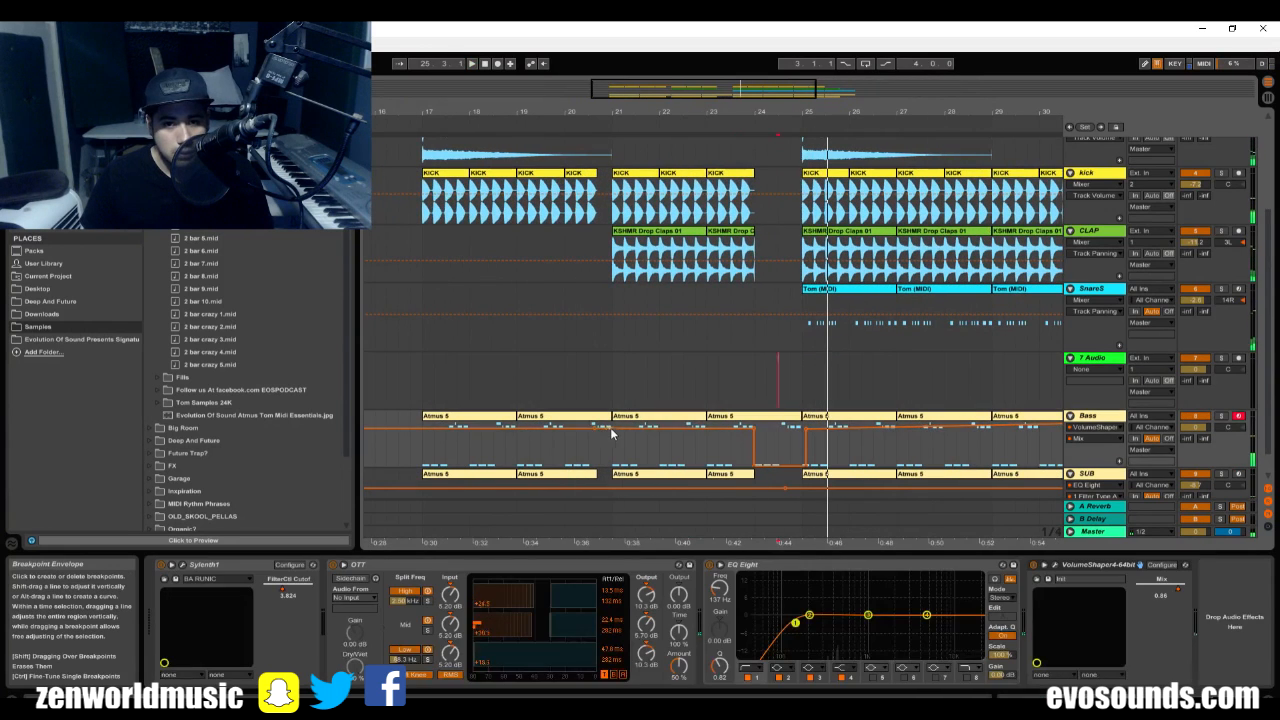
drag(601, 429, 604, 465)
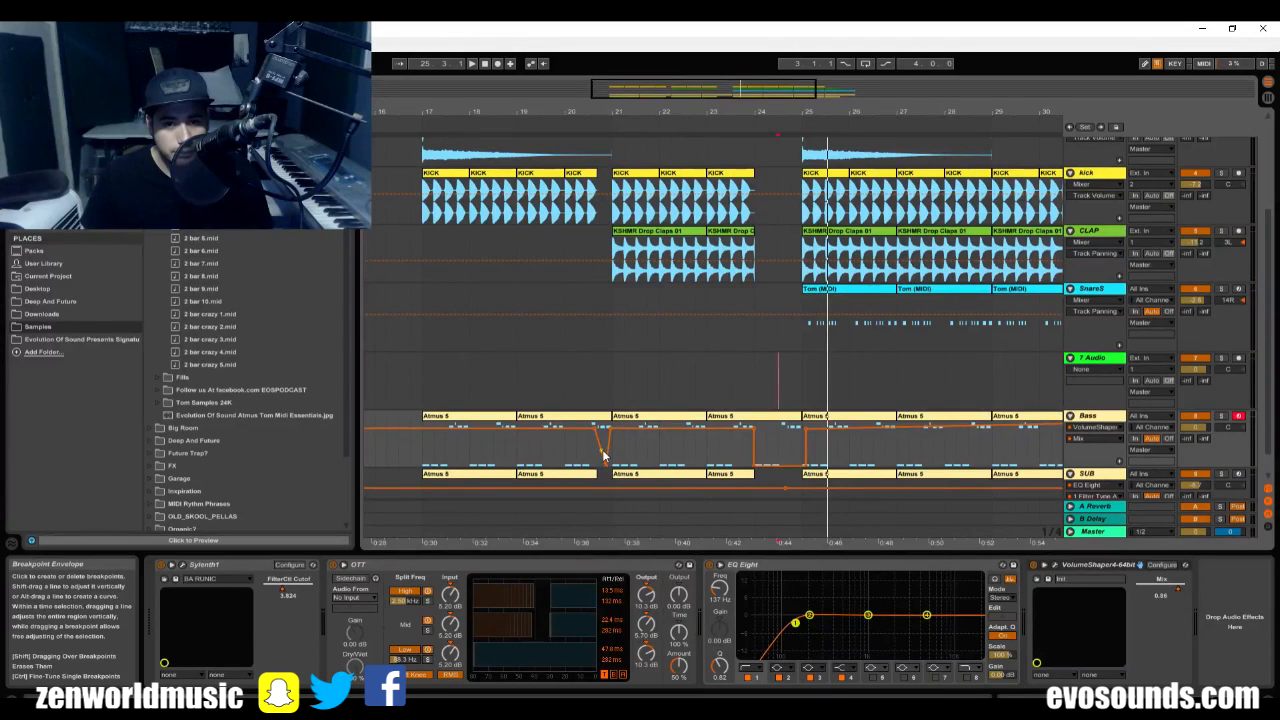
click(601, 378)
key(space)
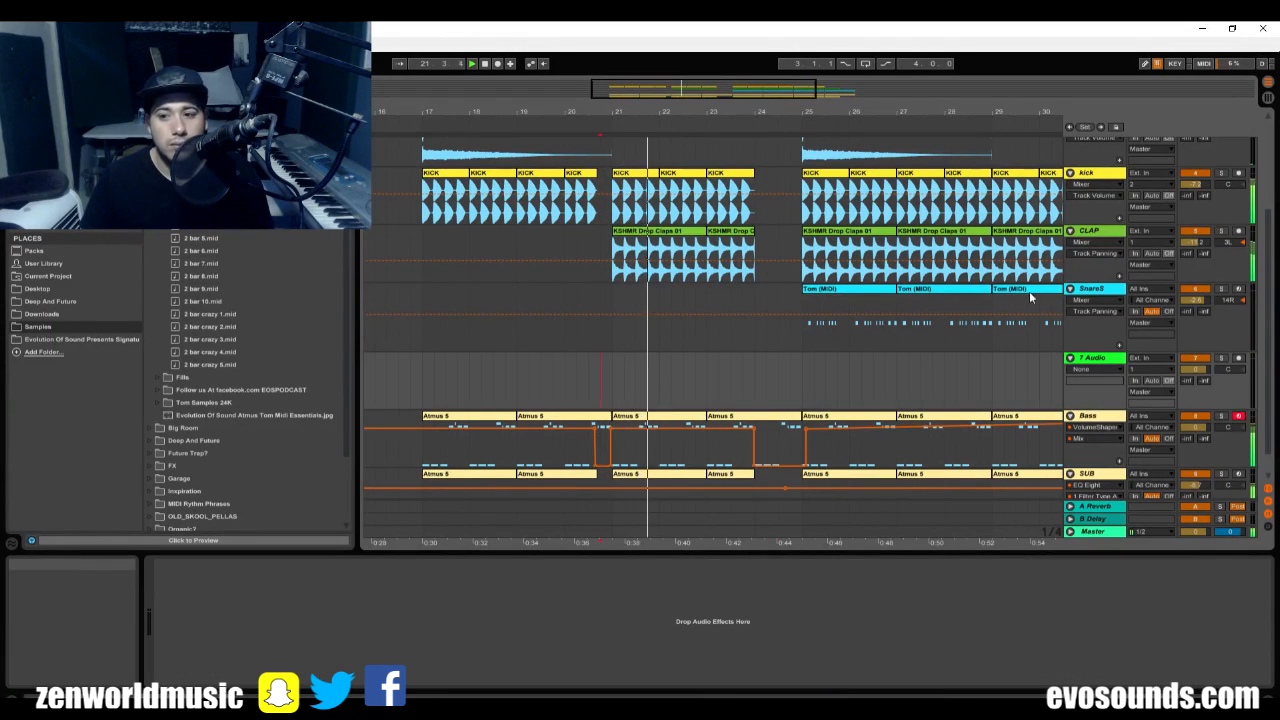
Play the drop from before bar 25 and set the SnareS track volume to -4.5 and CLAP to -12.7.
key(space)
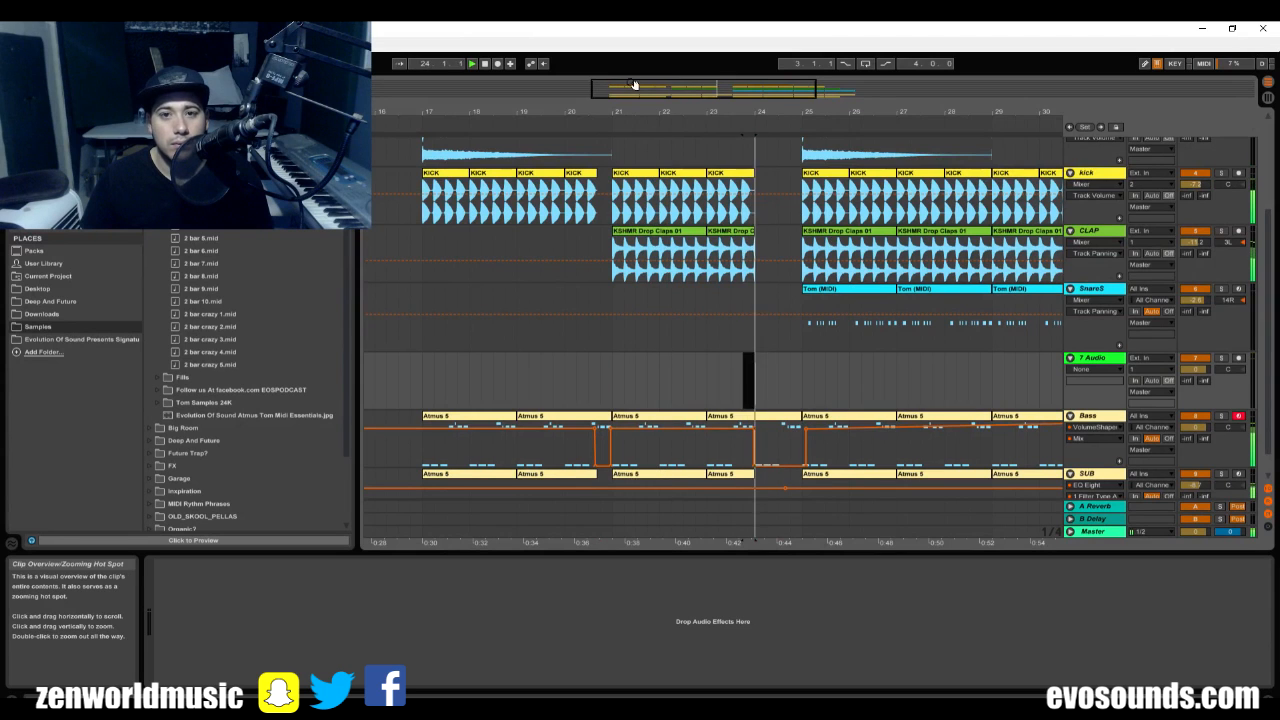
mouse_move(635, 87)
mouse_down()
mouse_move(635, 50)
mouse_move(640, 85)
mouse_up()
drag(718, 91, 718, 87)
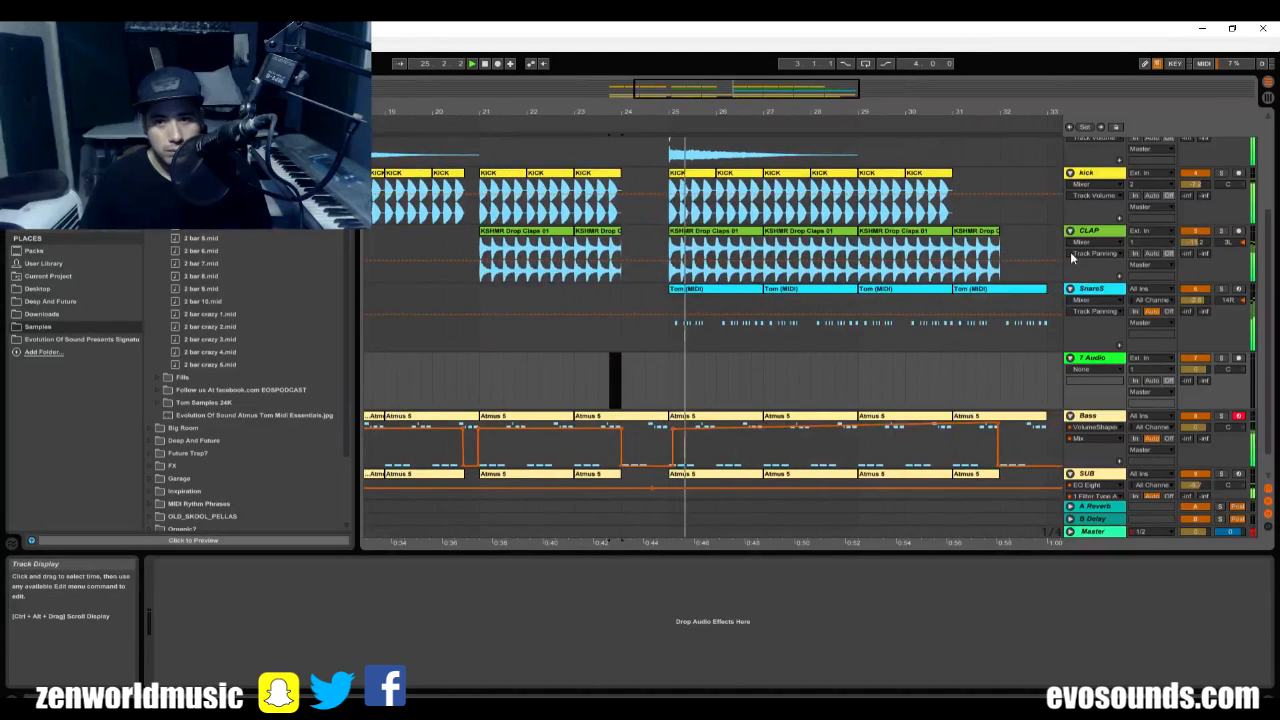
click(1096, 296)
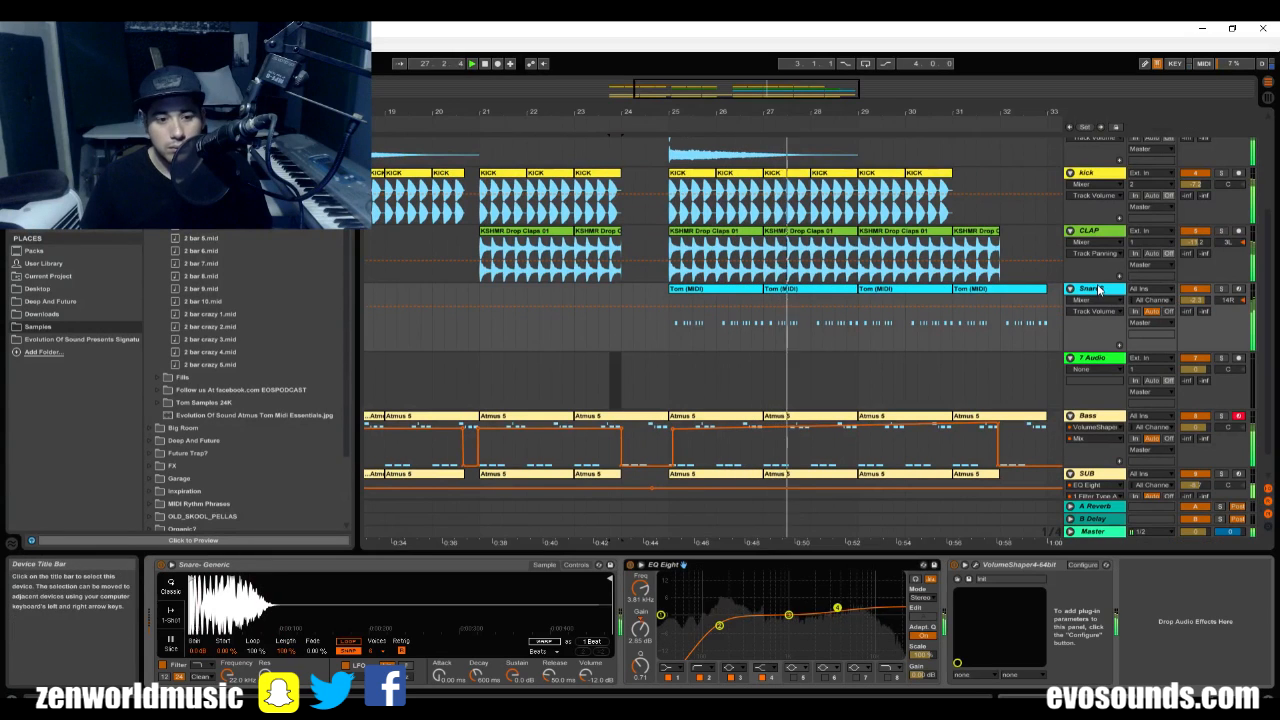
key(Tab)
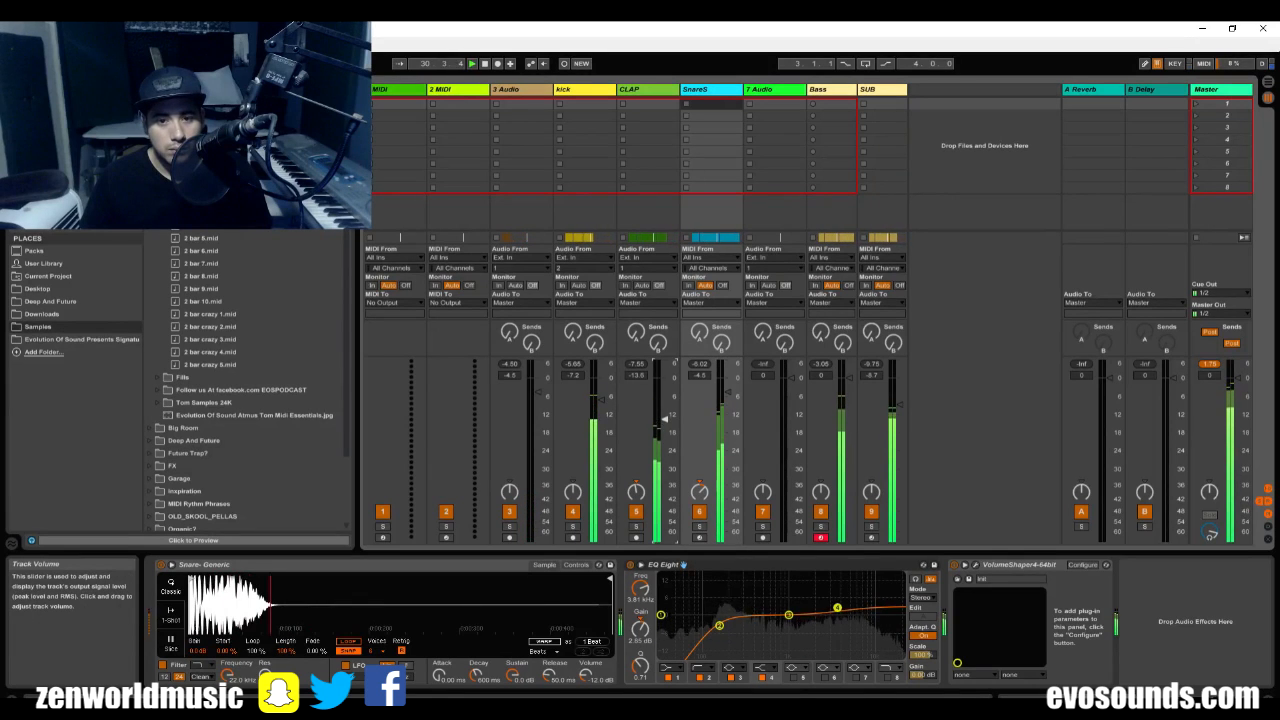
key(Tab)
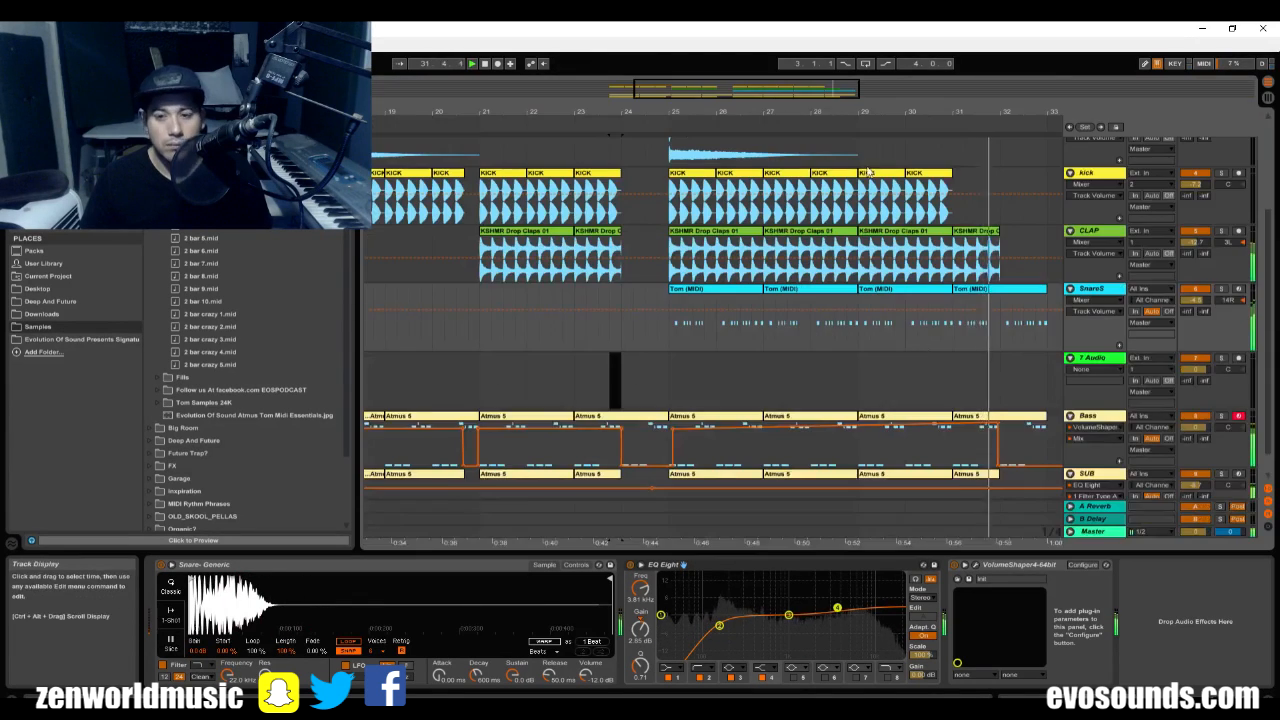
Copy the white noise clip at bar 25 on the 3 Audio track to bar 33 and play the end of the drop.
drag(890, 111, 971, 122)
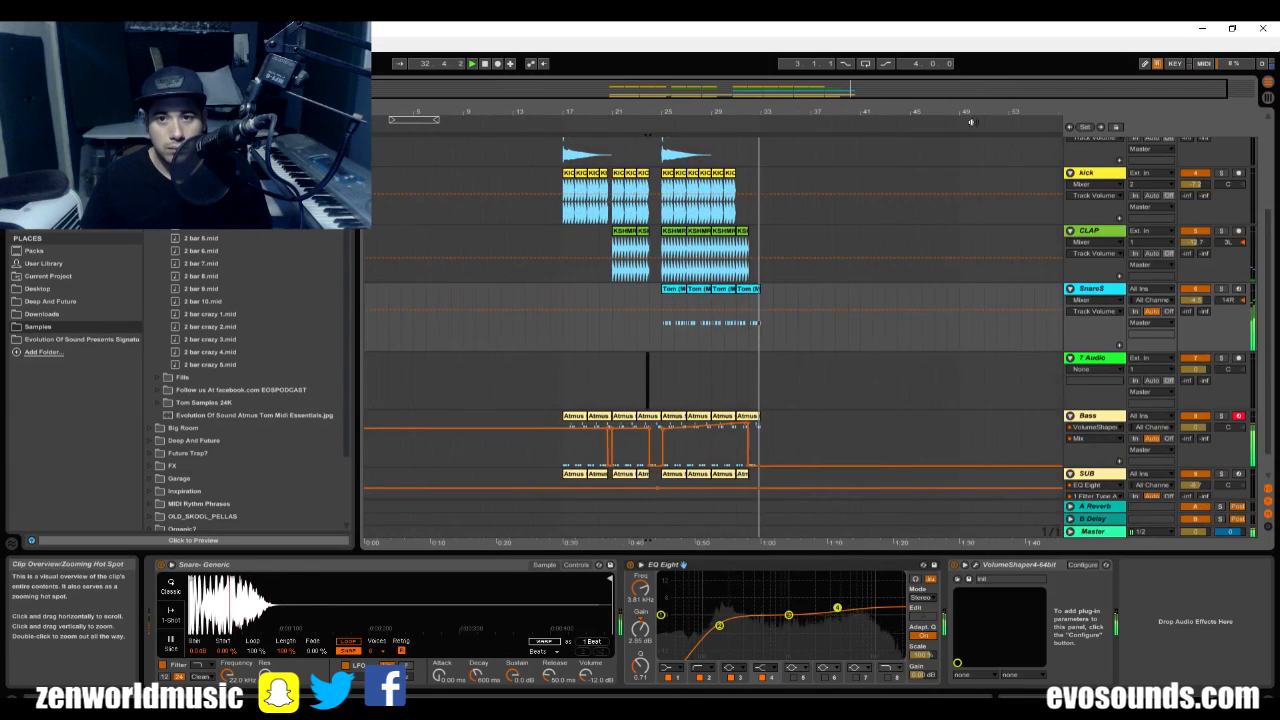
scroll(757, 166, down, 1)
key(space)
scroll(740, 219, up, 2)
click(691, 228)
key(ctrl+c)
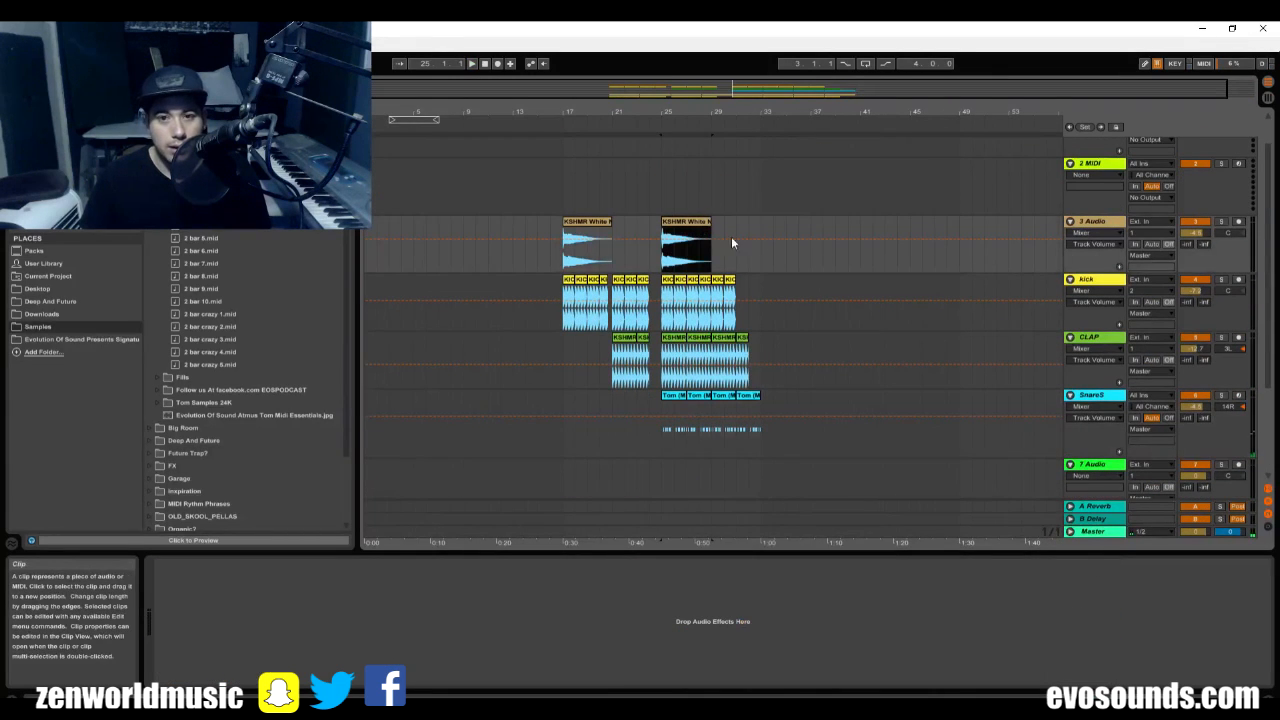
click(764, 231)
key(ctrl+v)
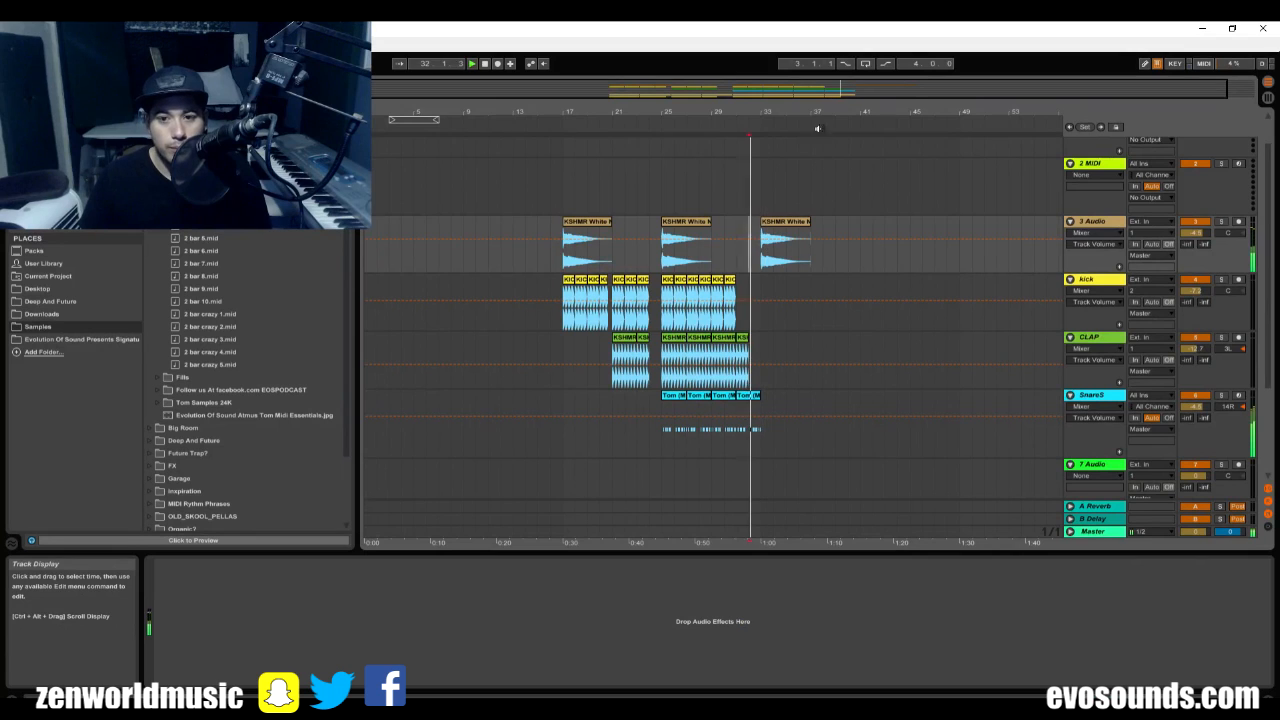
drag(770, 112, 770, 188)
click(783, 222)
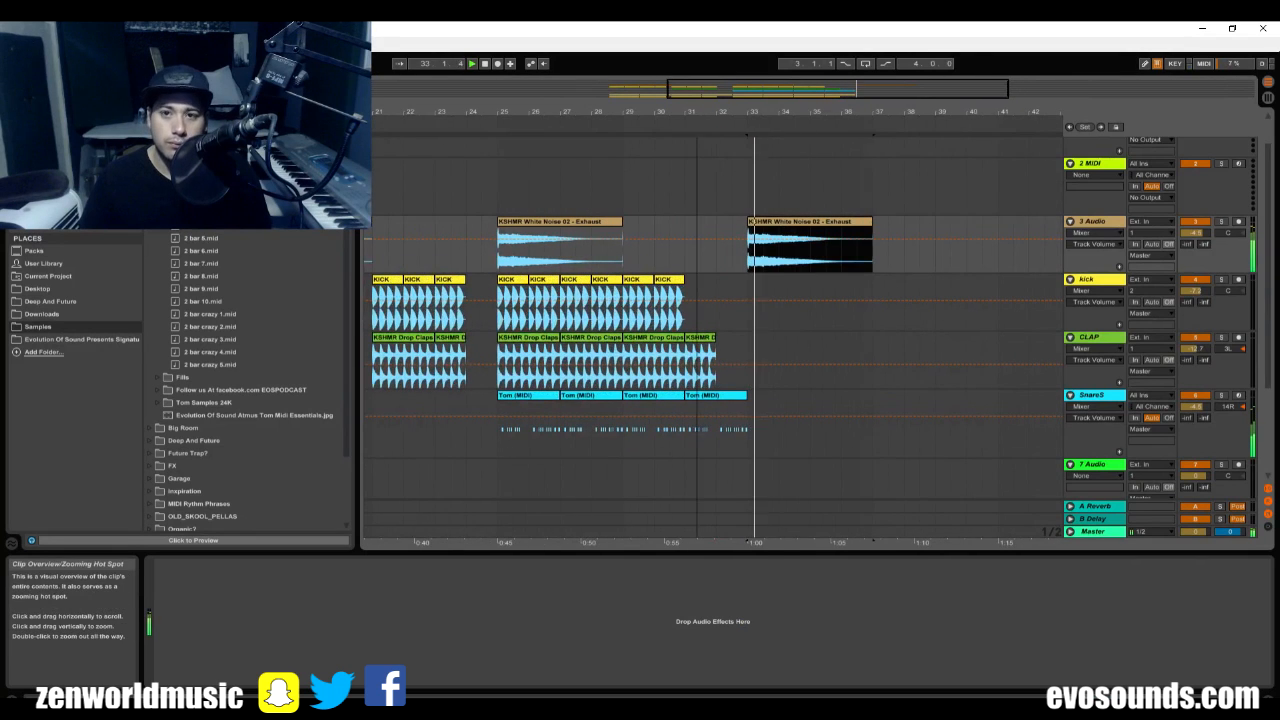
mouse_move(785, 112)
mouse_down()
mouse_move(770, 90)
mouse_move(790, 135)
mouse_up()
scroll(718, 328, down, 1)
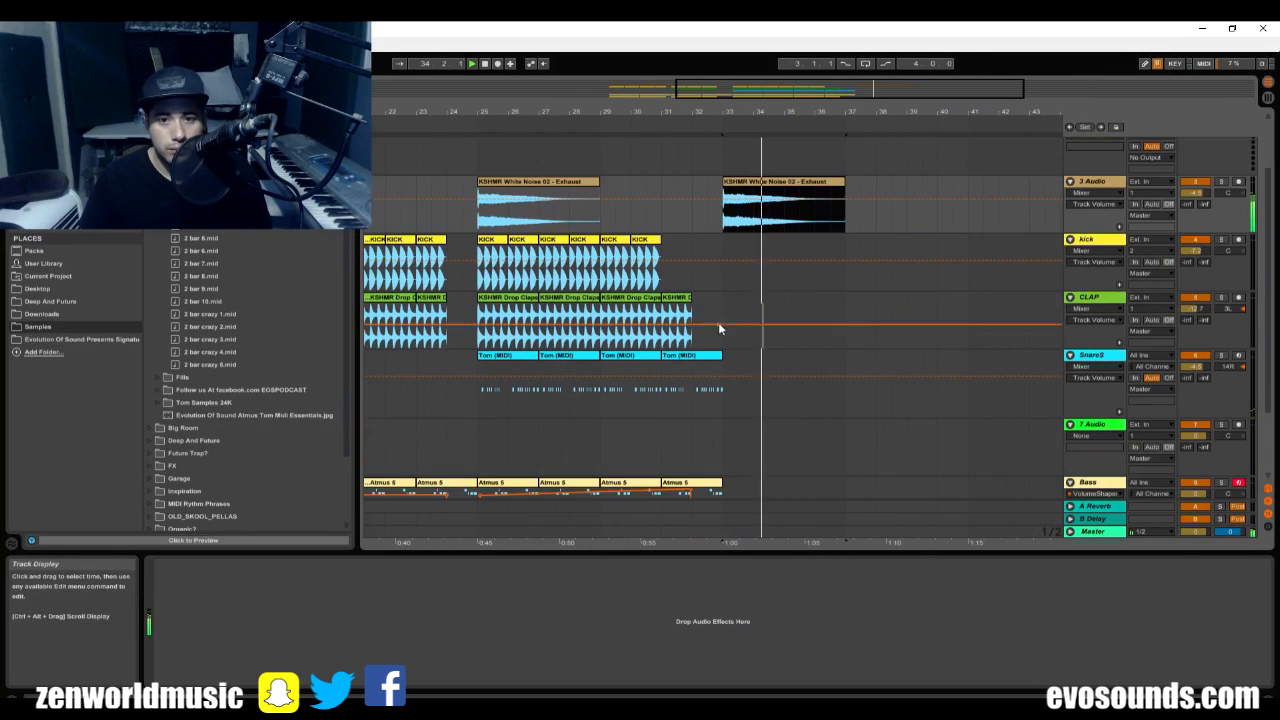
click(690, 356)
key(ctrl+d)
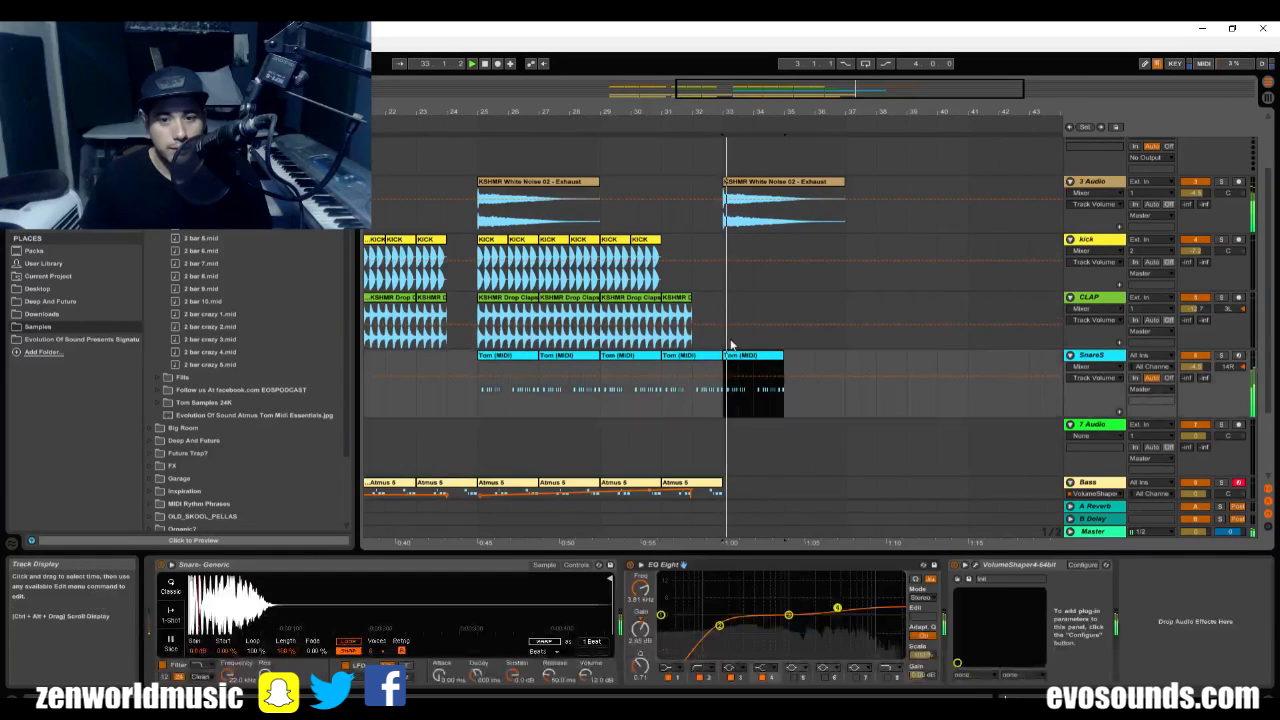
key(ctrl+z)
click(740, 385)
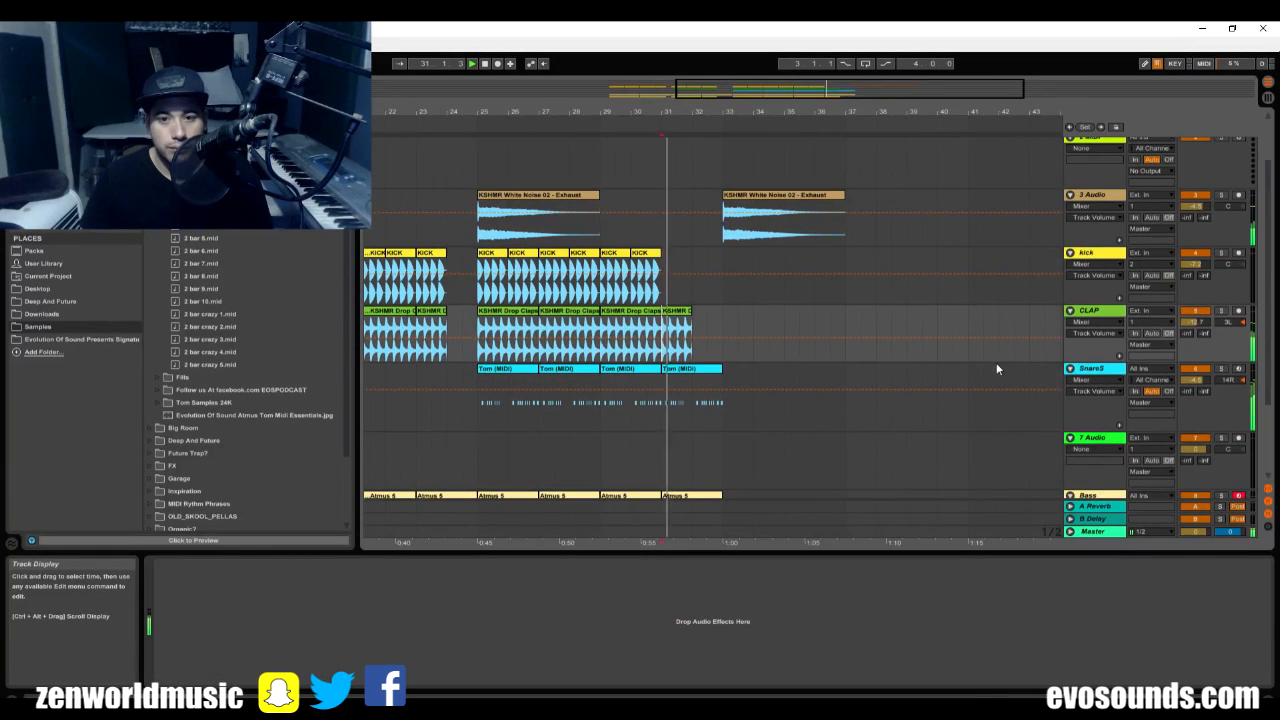
Insert a new audio track below SnareS and name it Hats.
click(1092, 369)
key(ctrl+t)
key(ctrl+r)
text(H)
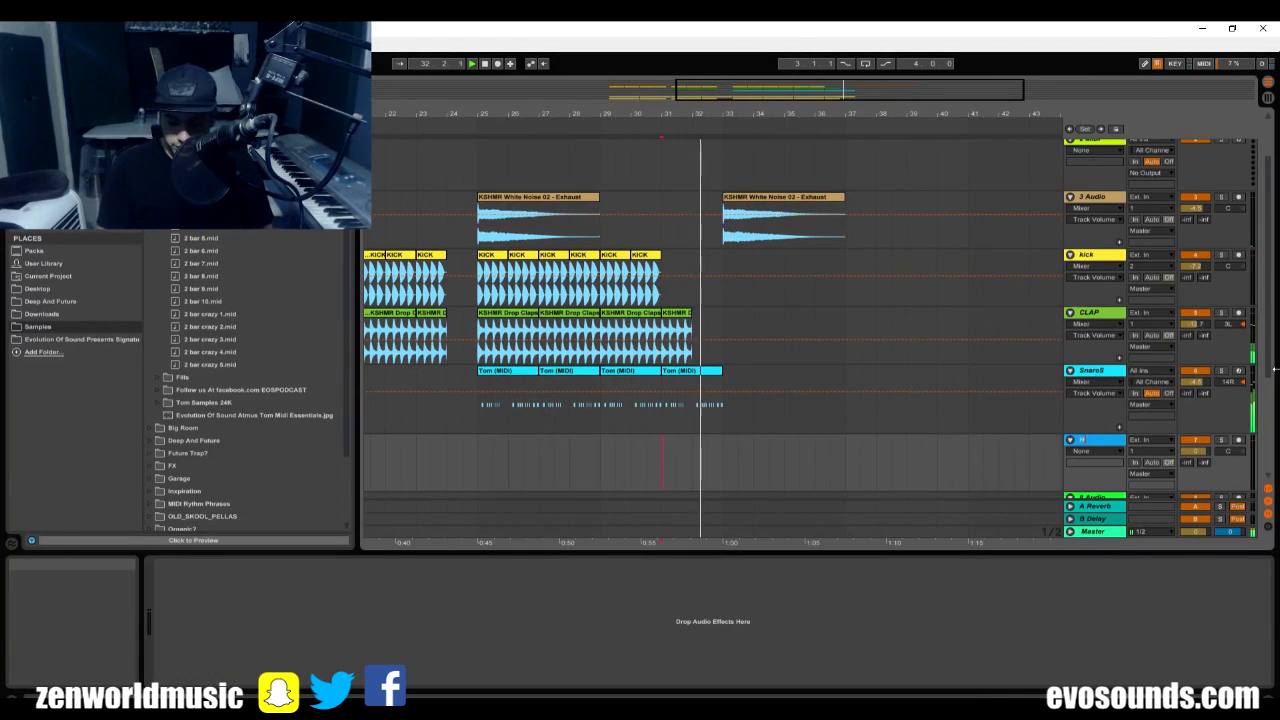
text(ats)
key(Return)
scroll(1157, 367, down, 2)
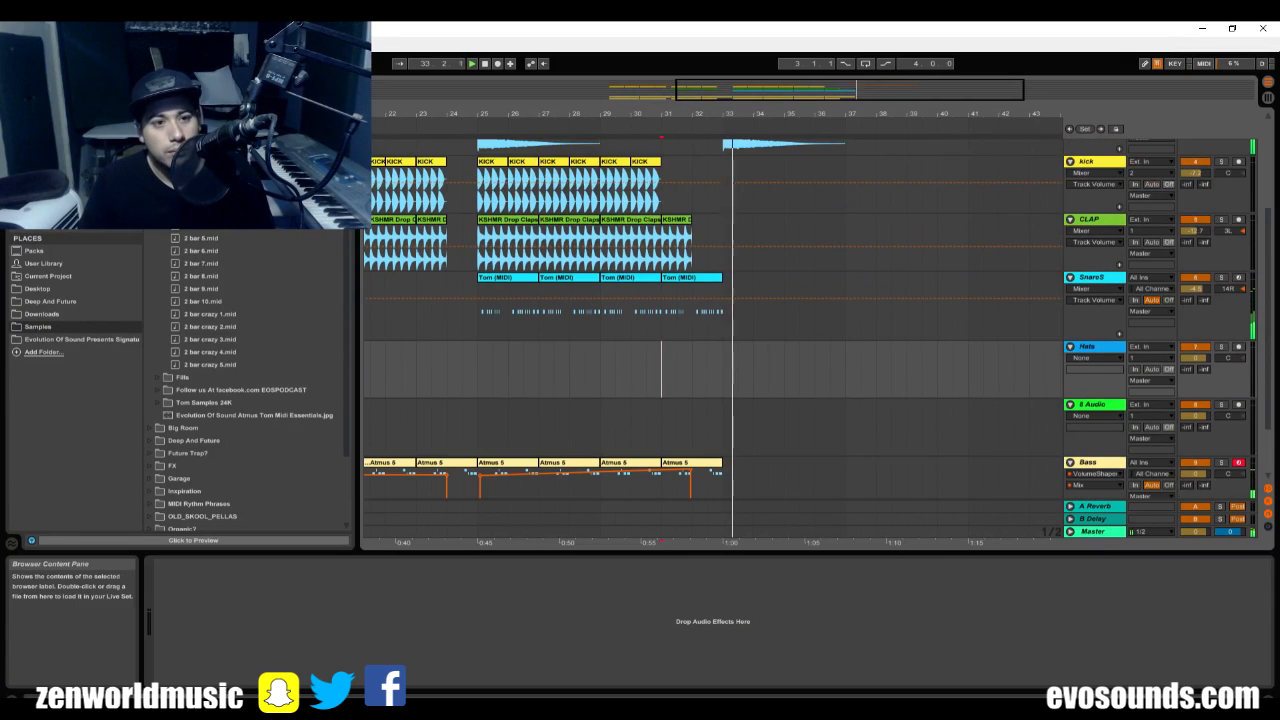
Collapse the open clap folders in the KSHMR samples and place the insert marker at bar 25 on the SnareS track.
click(100, 324)
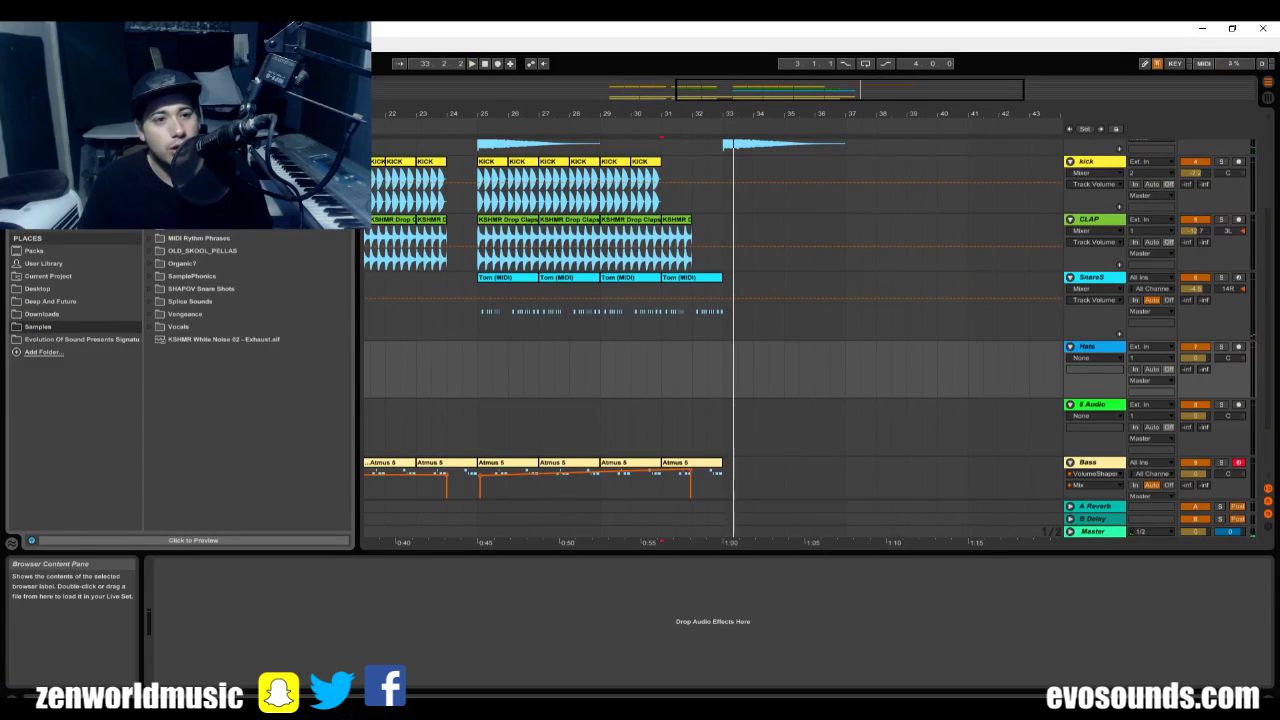
click(150, 163)
click(157, 175)
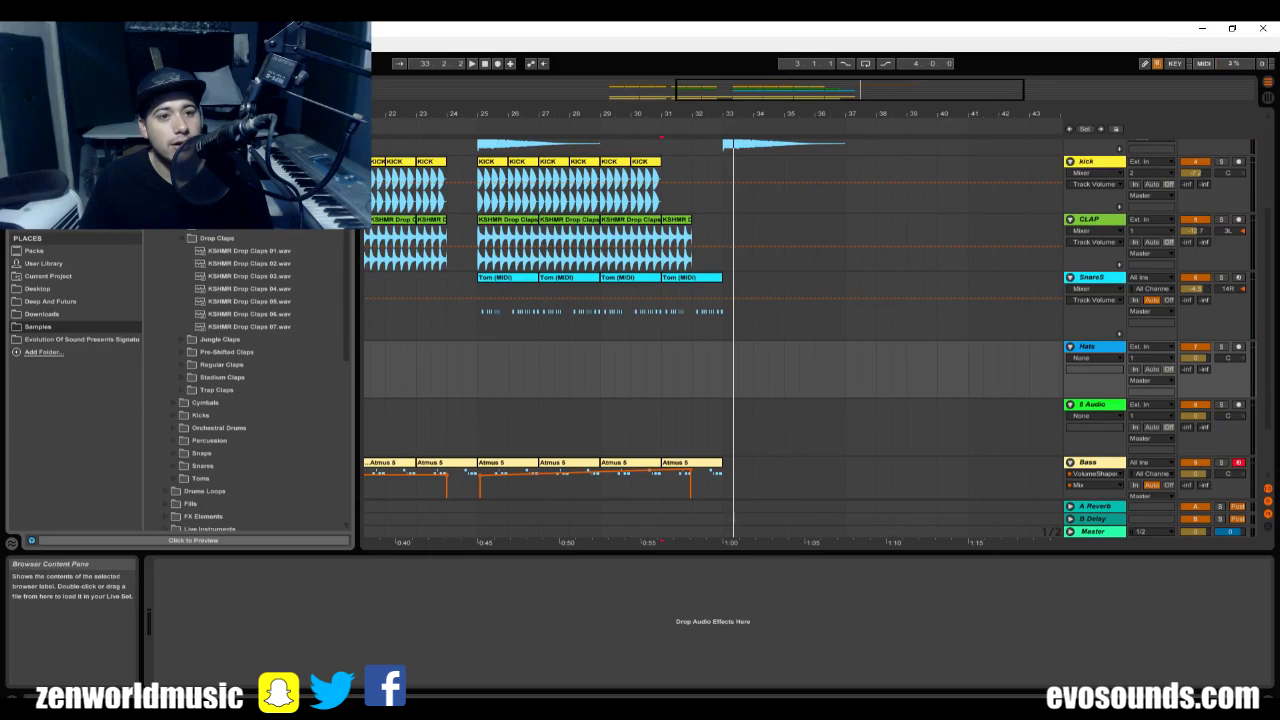
click(173, 201)
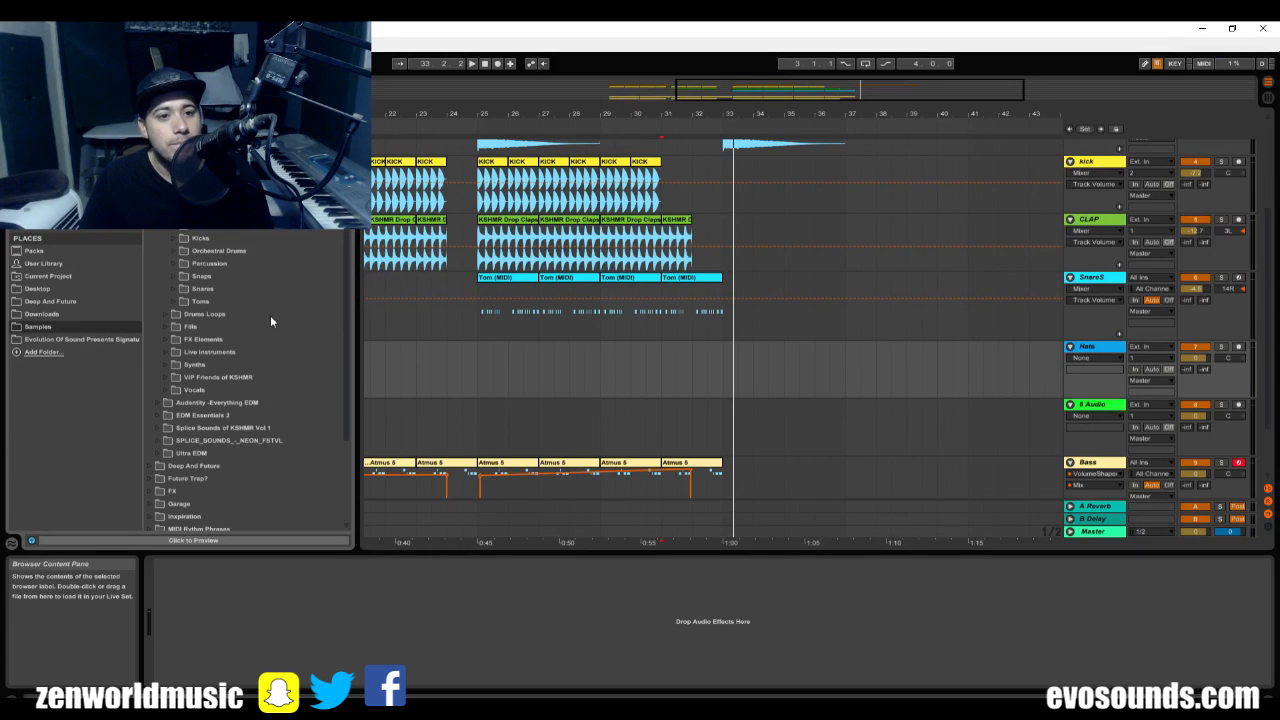
click(474, 328)
mouse_move(503, 113)
mouse_down()
mouse_move(541, 175)
mouse_move(595, 168)
mouse_up()
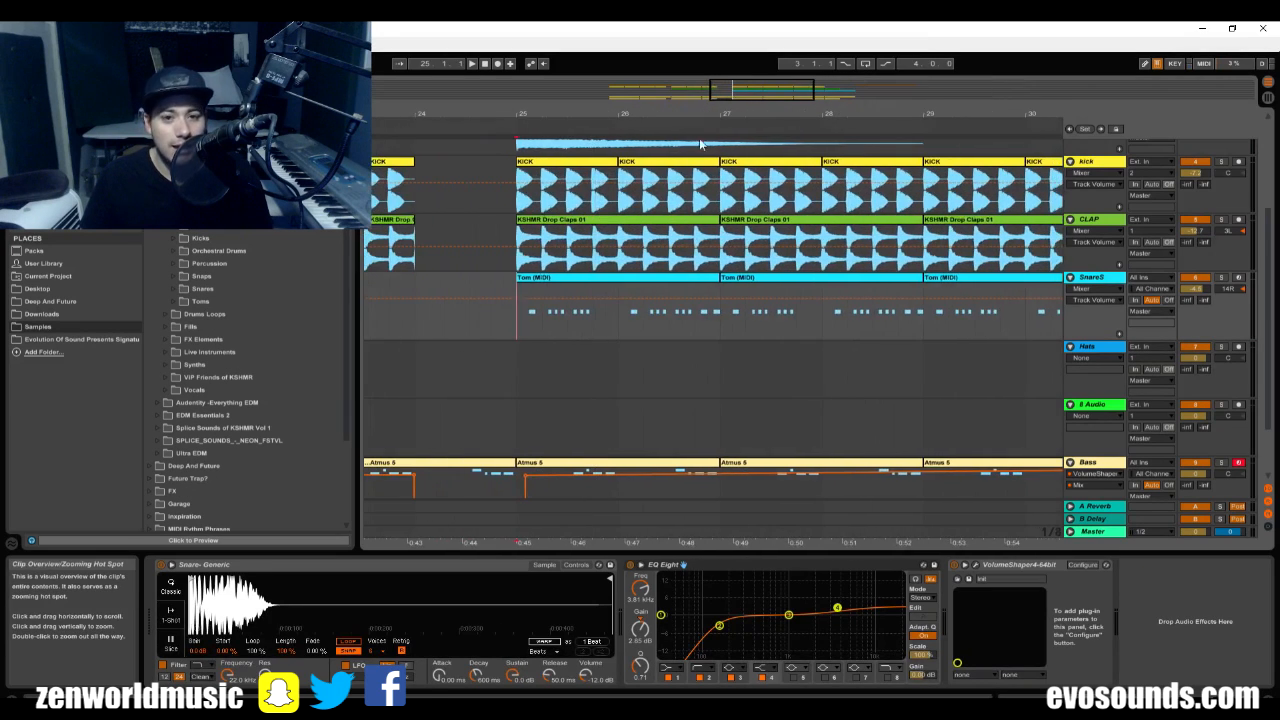
Audition several KSHMR Percussion High samples and return to the cymbal folders.
click(176, 263)
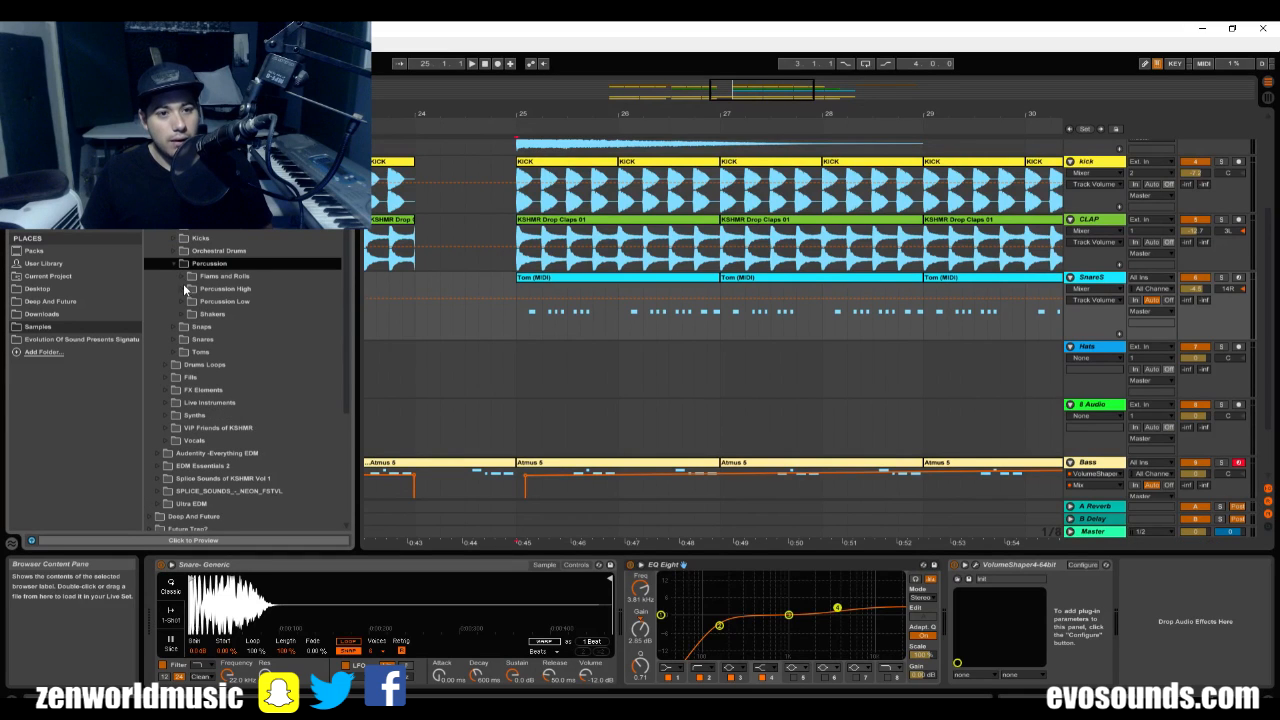
click(183, 288)
click(214, 314)
click(275, 301)
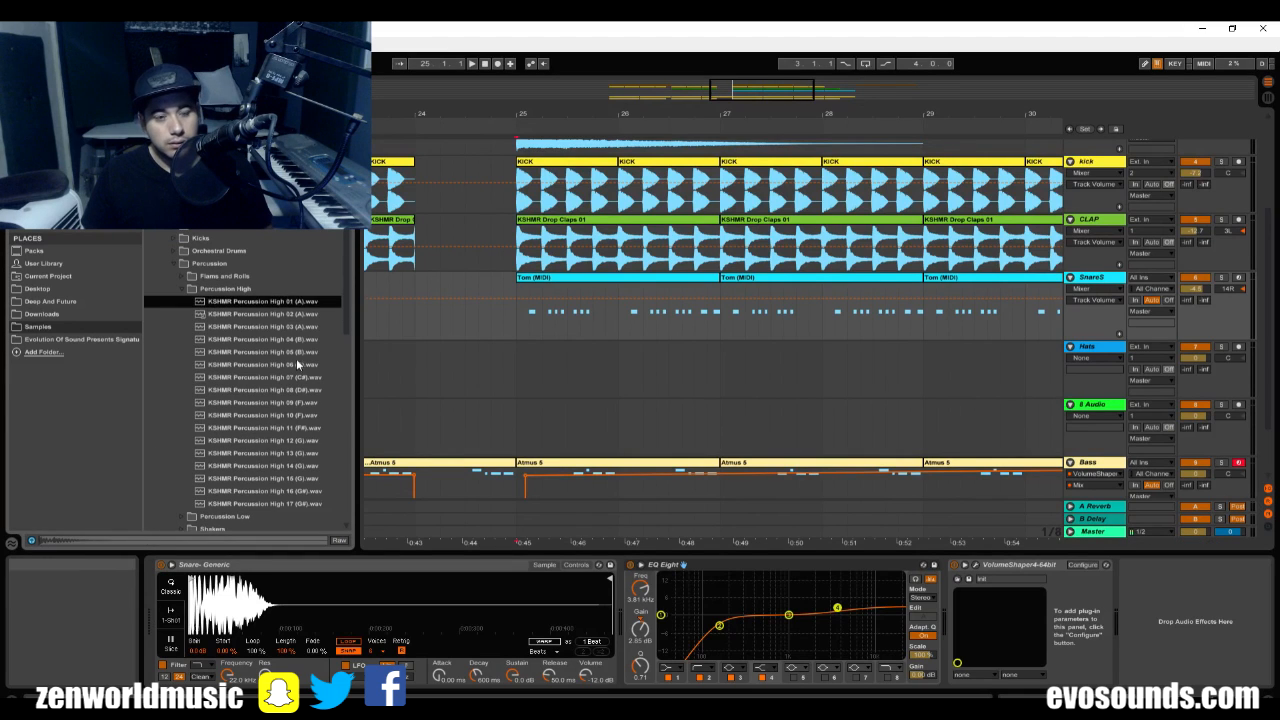
click(296, 364)
click(275, 416)
click(174, 229)
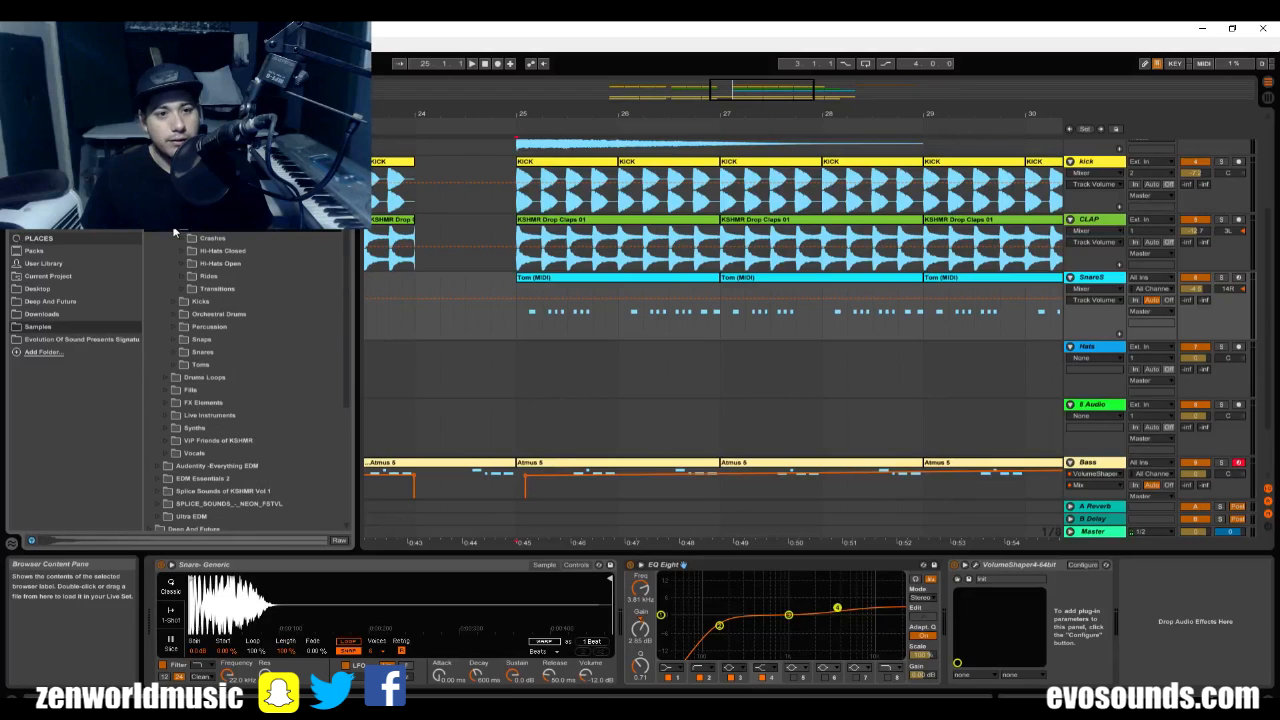
Audition the samples in the KSHMR Hi-Hats Open folder.
click(185, 264)
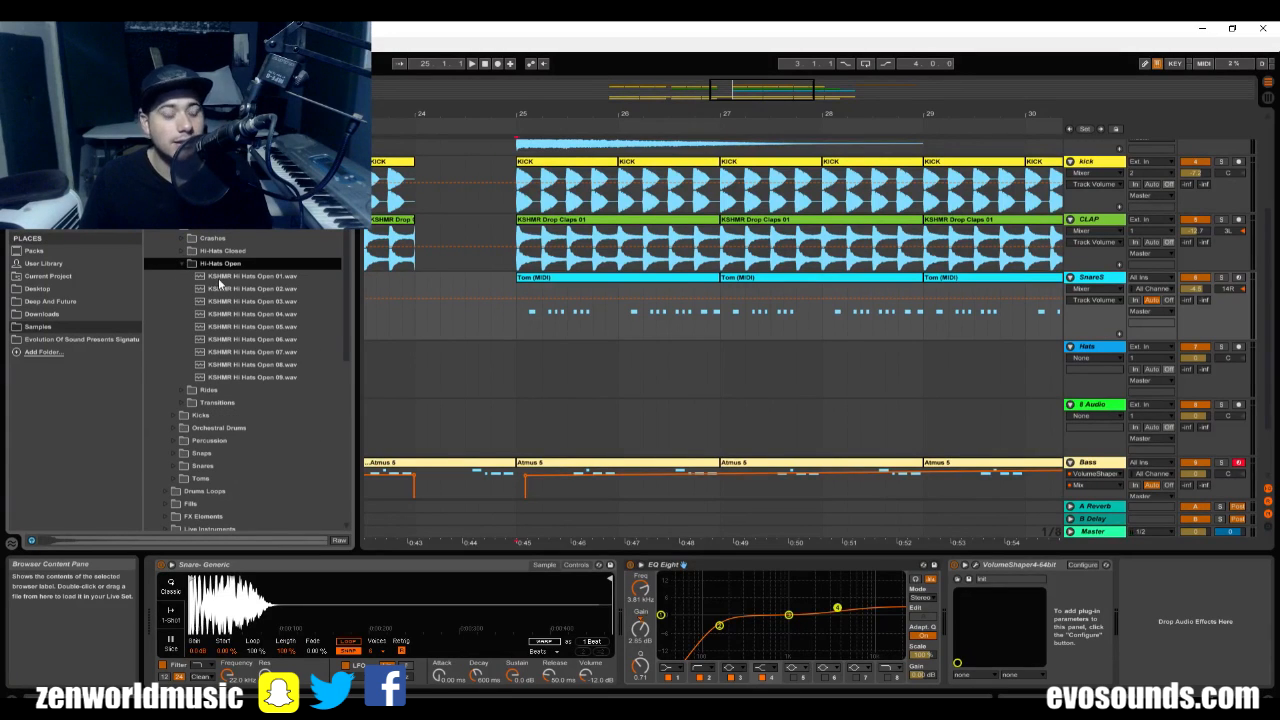
click(306, 316)
click(283, 328)
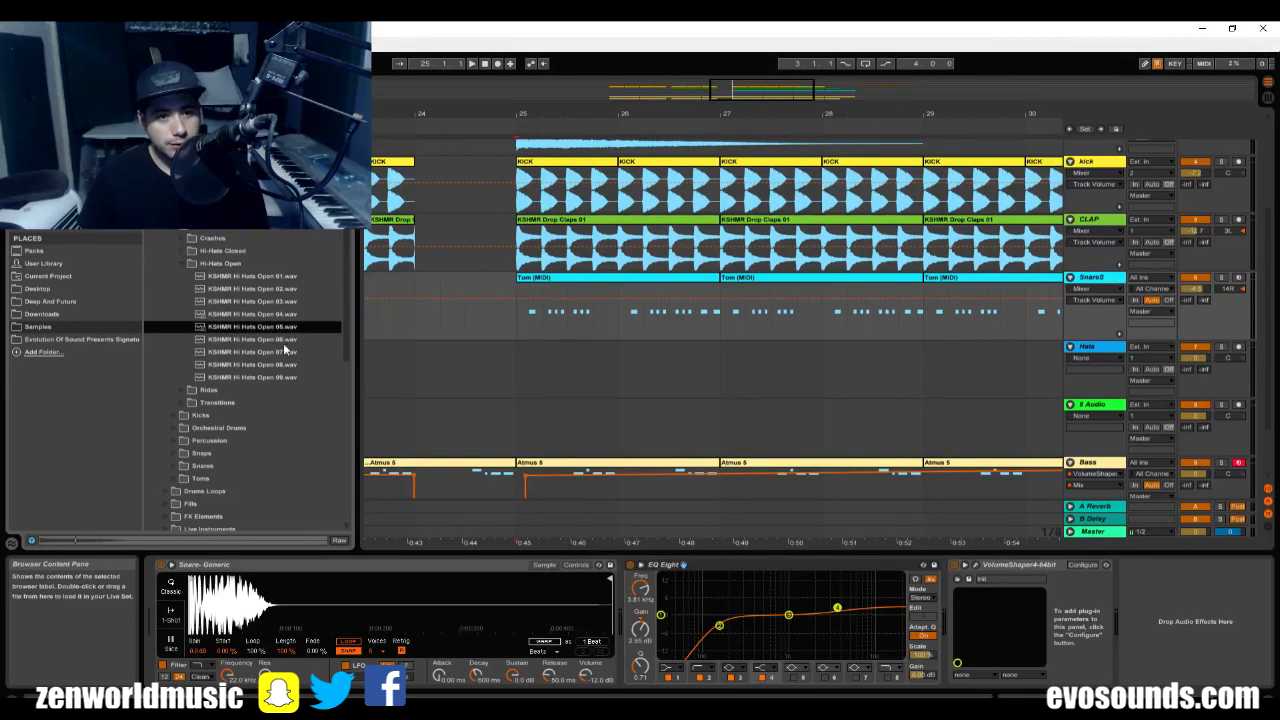
click(282, 341)
click(266, 350)
click(275, 341)
click(239, 356)
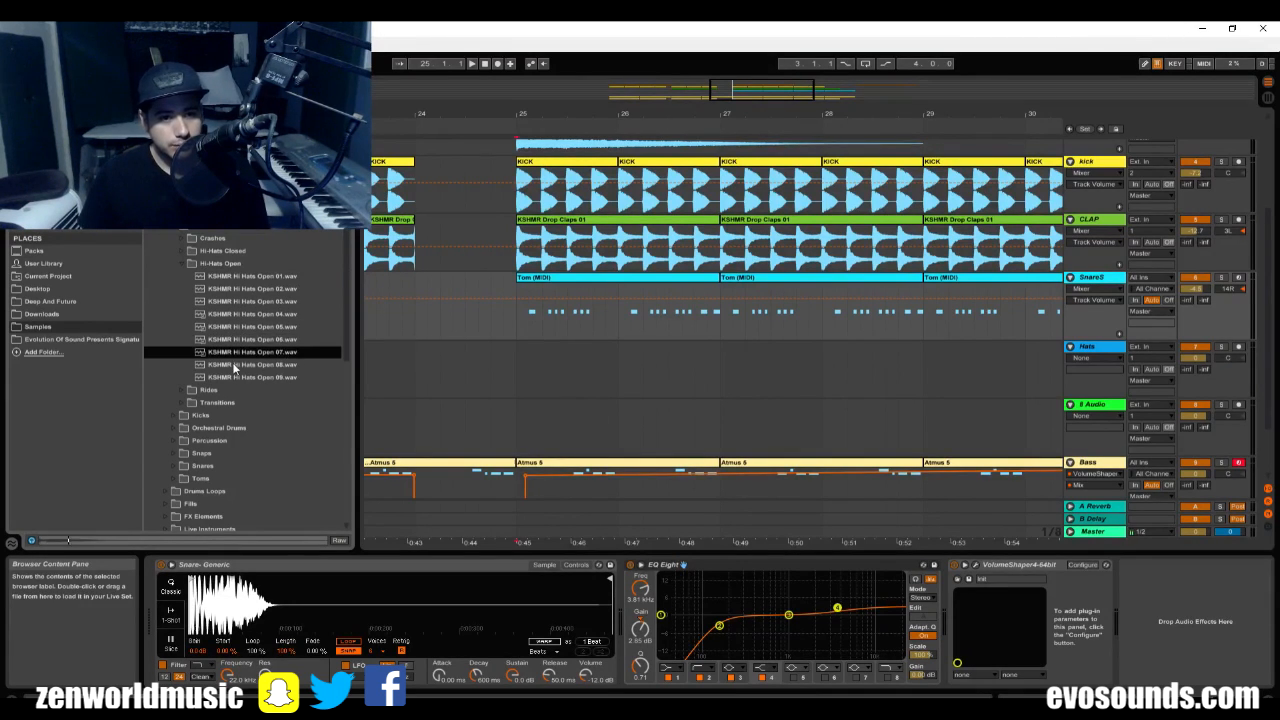
click(238, 366)
click(252, 375)
click(279, 290)
click(254, 280)
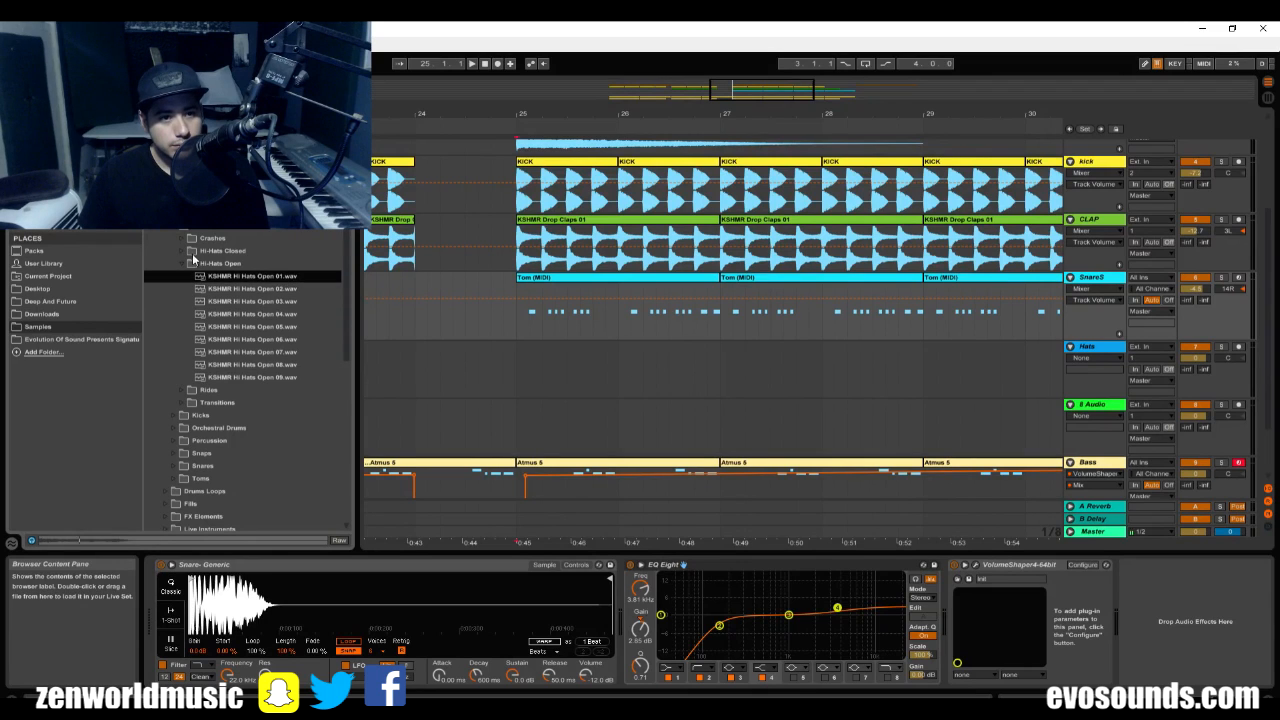
Audition the first samples in the KSHMR Hi-Hats Closed folder.
click(181, 252)
click(200, 264)
click(250, 277)
click(262, 289)
click(270, 302)
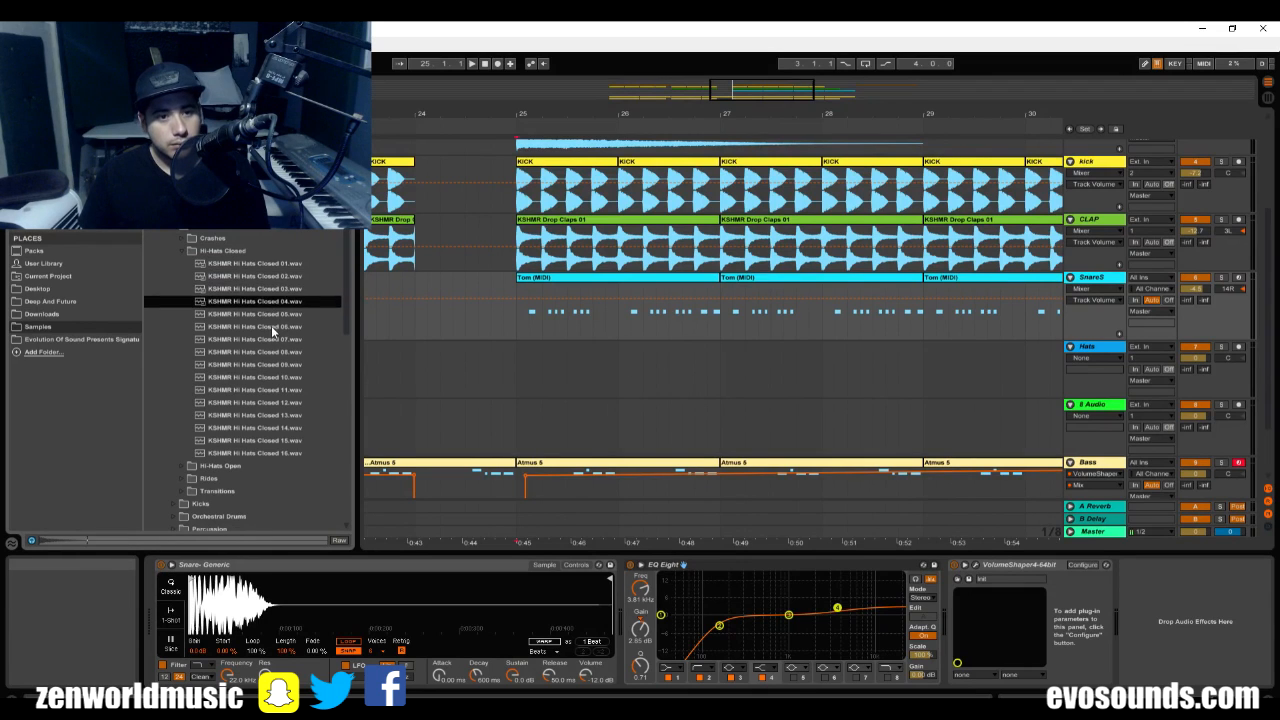
click(272, 326)
Return to the Hi-Hats Open folder and compare its samples again, ending on KSHMR Hi Hats Open 07.wav.
click(185, 251)
click(186, 264)
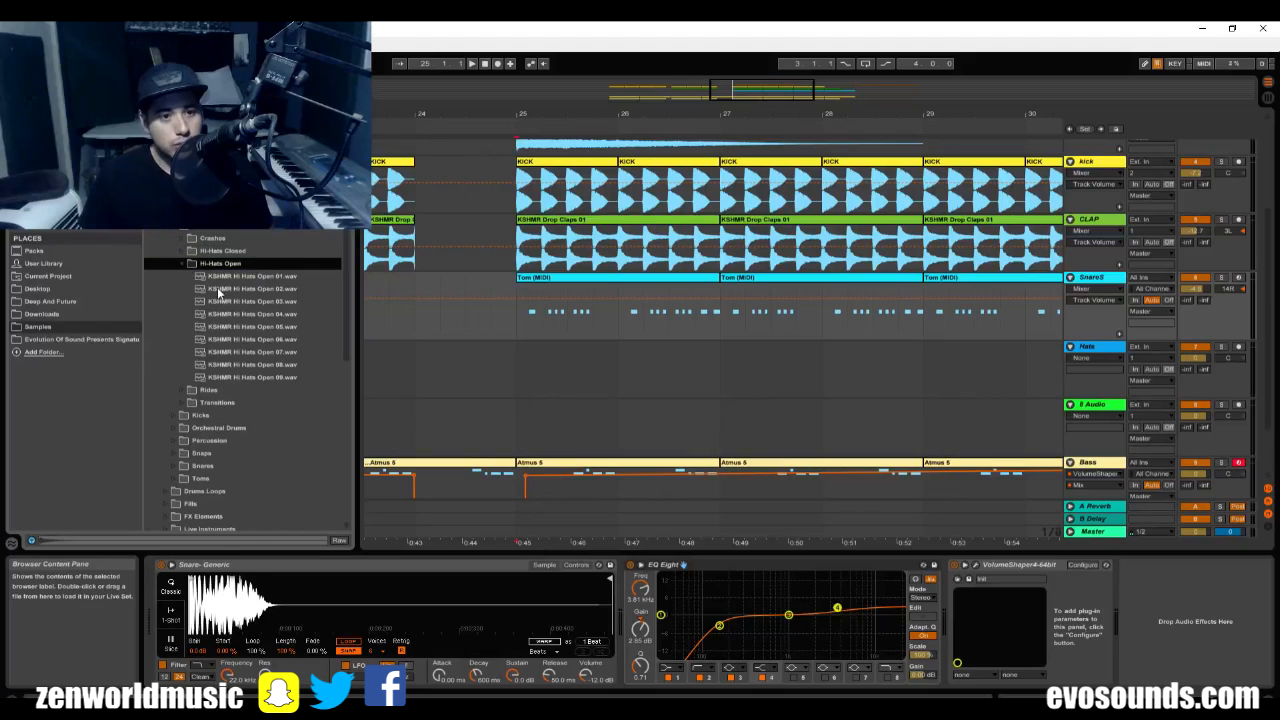
click(222, 289)
click(262, 279)
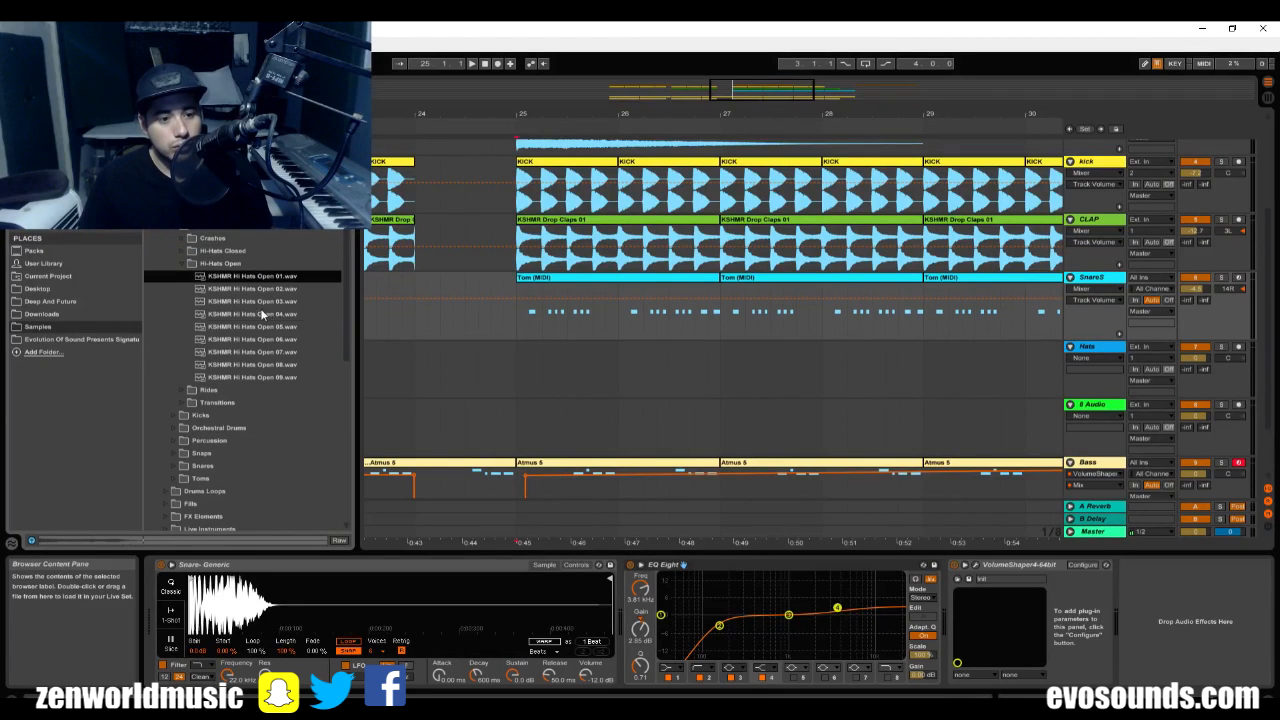
click(266, 313)
click(262, 326)
click(264, 340)
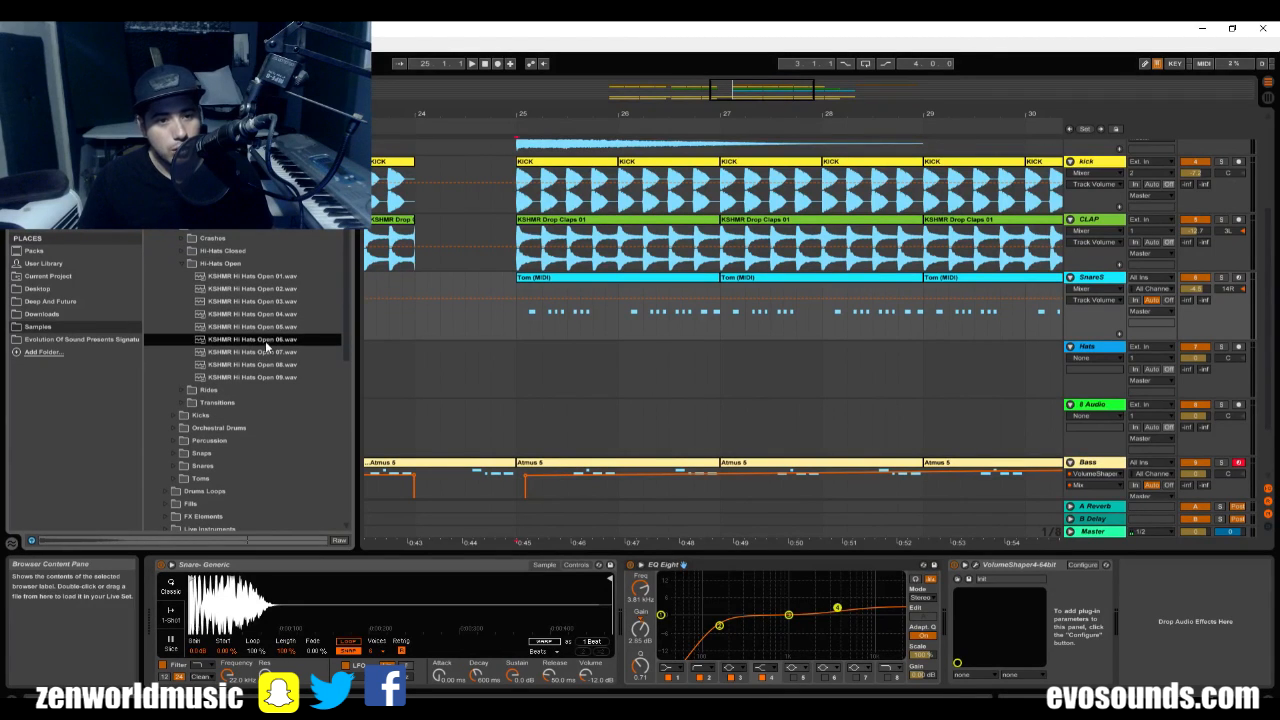
click(263, 353)
click(245, 365)
click(229, 353)
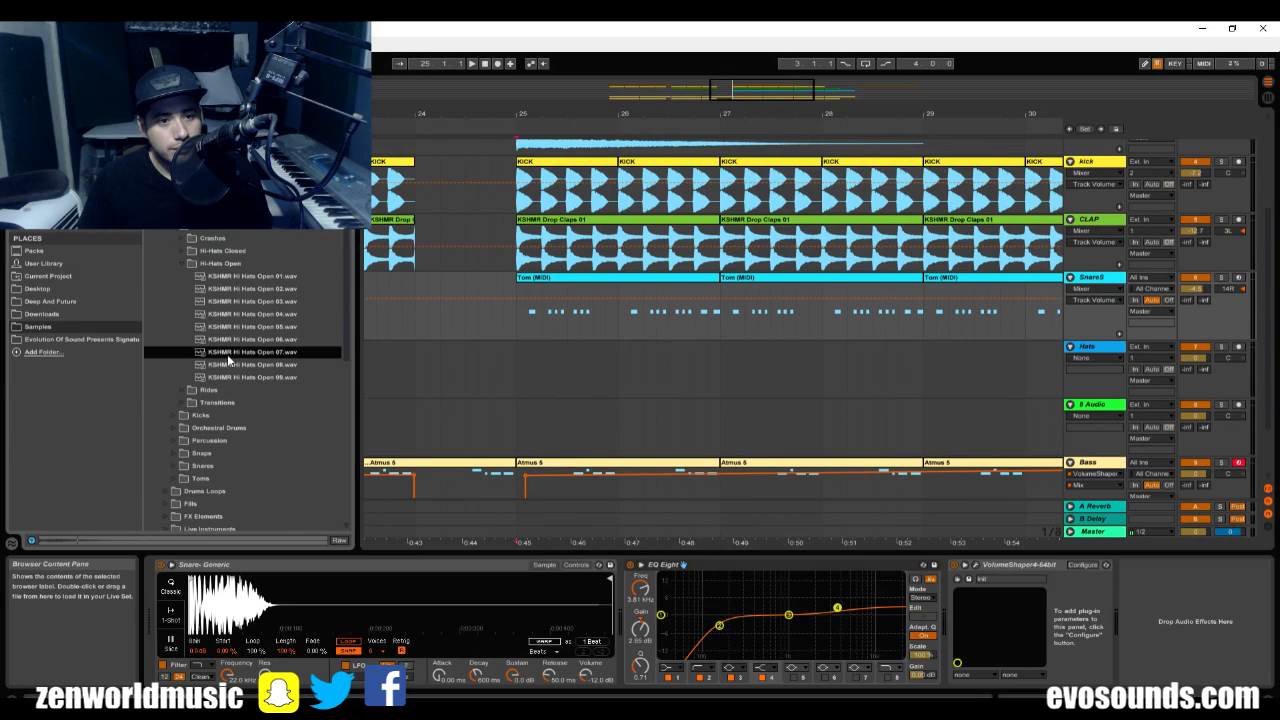
Place KSHMR Hi Hats Open 07.wav on the Hats track half a beat after bar 25 and play it with the drop.
click(502, 383)
key(space)
drag(275, 353, 531, 386)
click(480, 382)
key(space)
key(space)
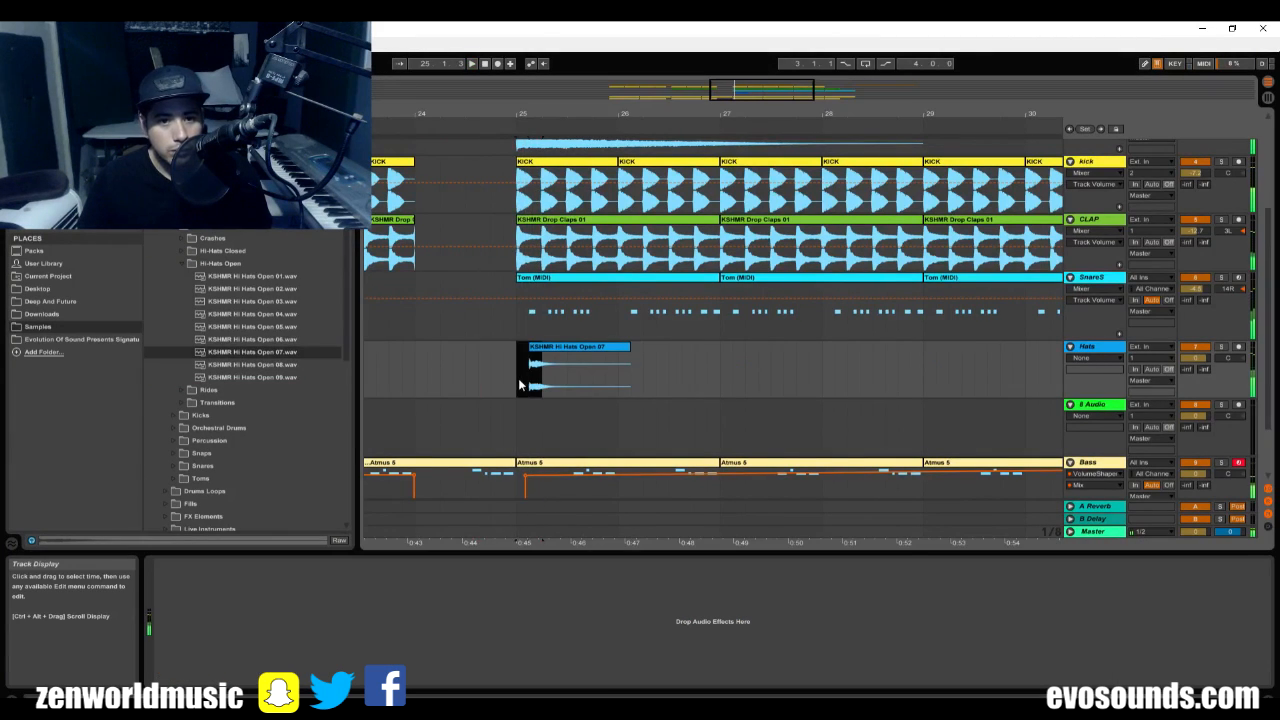
Duplicate the first beat of the Hats track from bar 25 three times and play the off-beat hat pattern.
key(ctrl+d)
key(ctrl+d)
key(ctrl+d)
click(505, 386)
key(space)
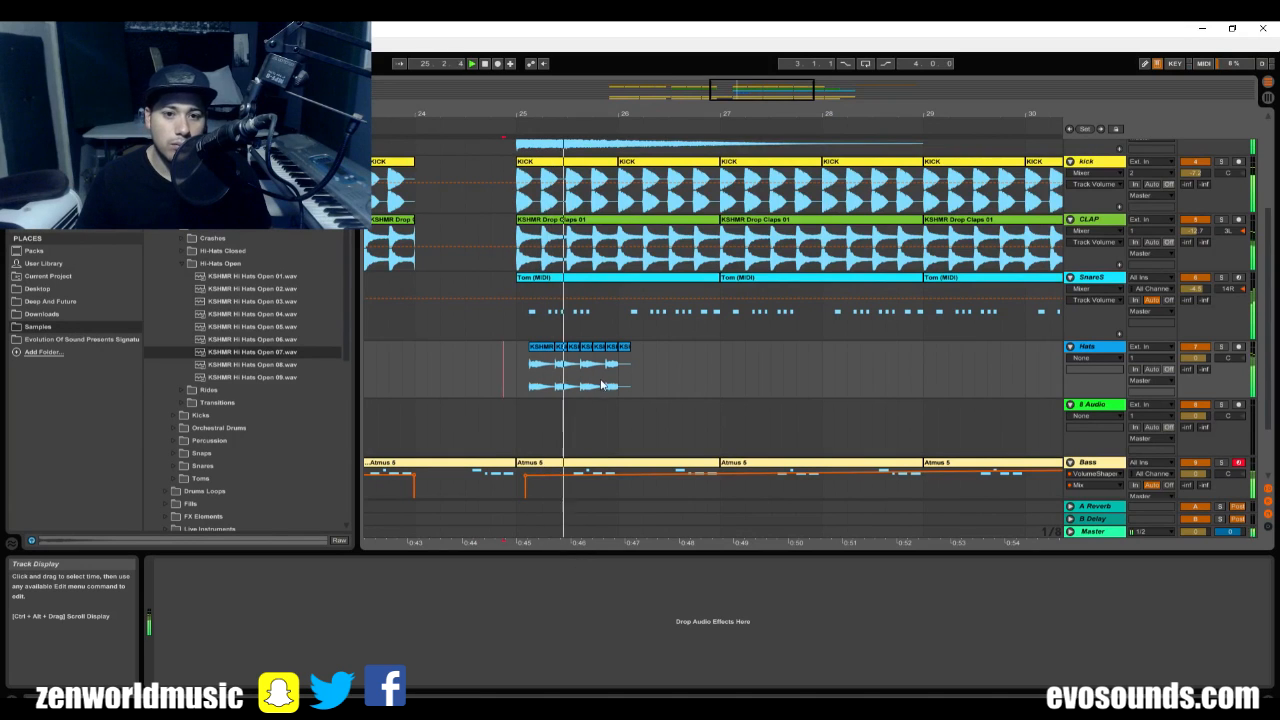
Duplicate the first bar of the Hats pattern repeatedly so it runs from bar 25 up to bar 33.
key(space)
drag(620, 376, 521, 382)
key(ctrl+d)
key(ctrl+d)
key(ctrl+d)
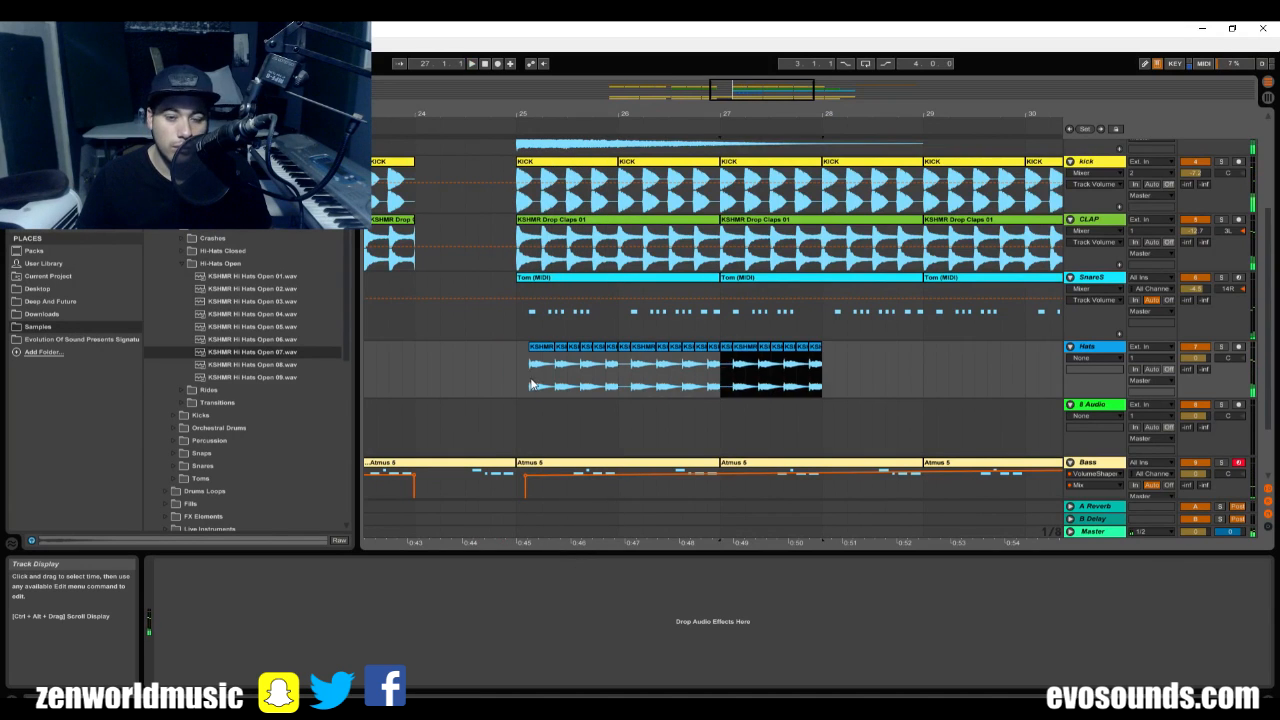
drag(787, 103, 796, 66)
key(ctrl+d)
key(ctrl+d)
key(ctrl+d)
key(ctrl+d)
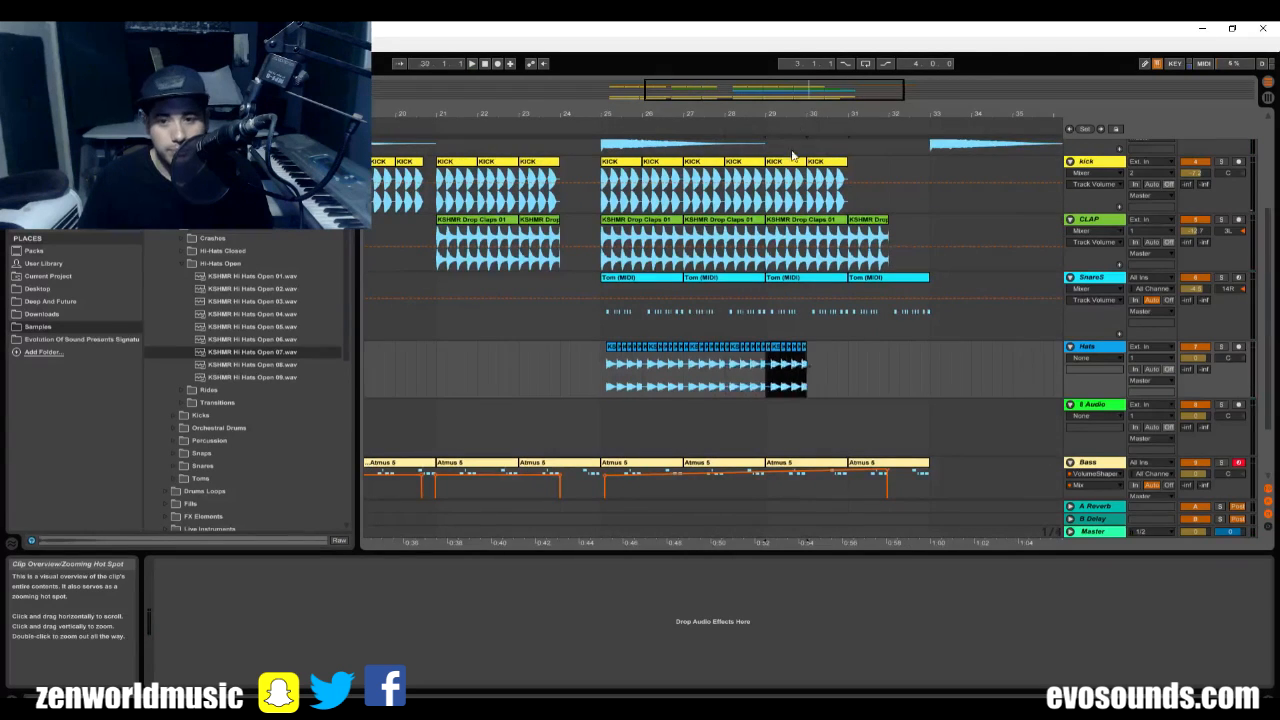
Play the drop from just before bar 25 and set the Hats track volume to -1.0 dB.
click(582, 299)
key(space)
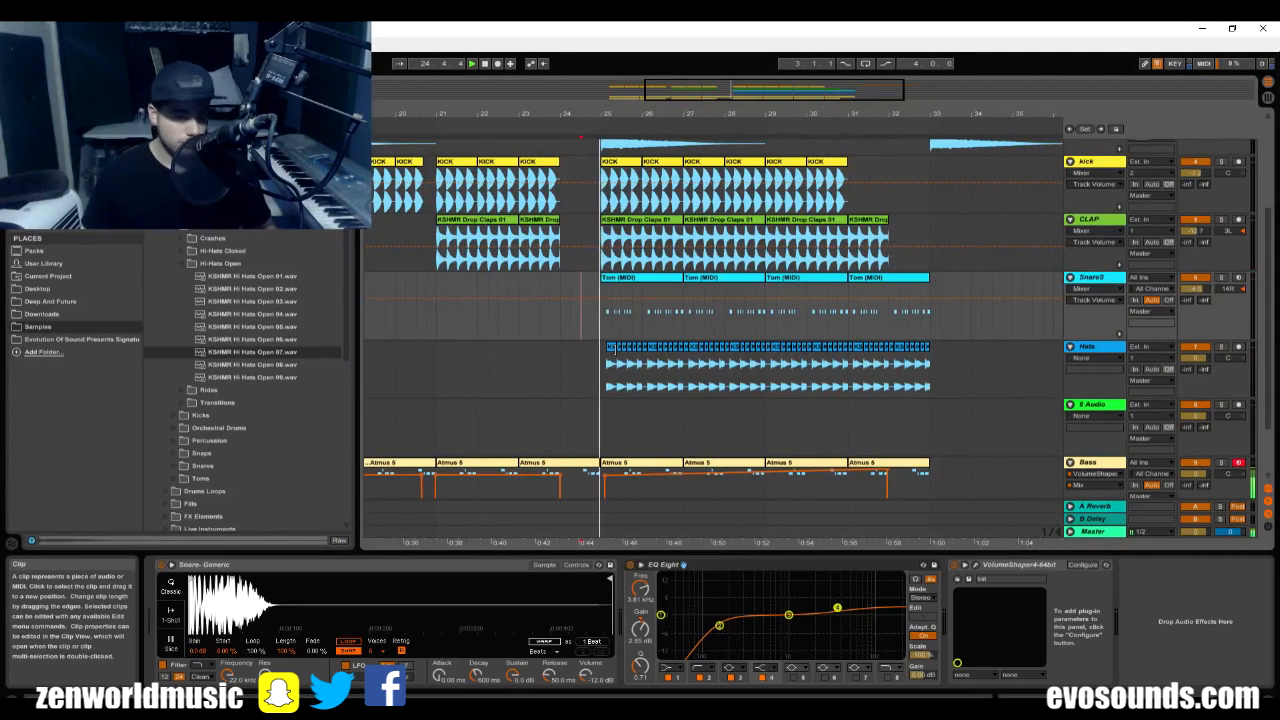
drag(1196, 359, 1196, 369)
Rename the empty audio track below Hats to "Closed Hats".
click(1116, 403)
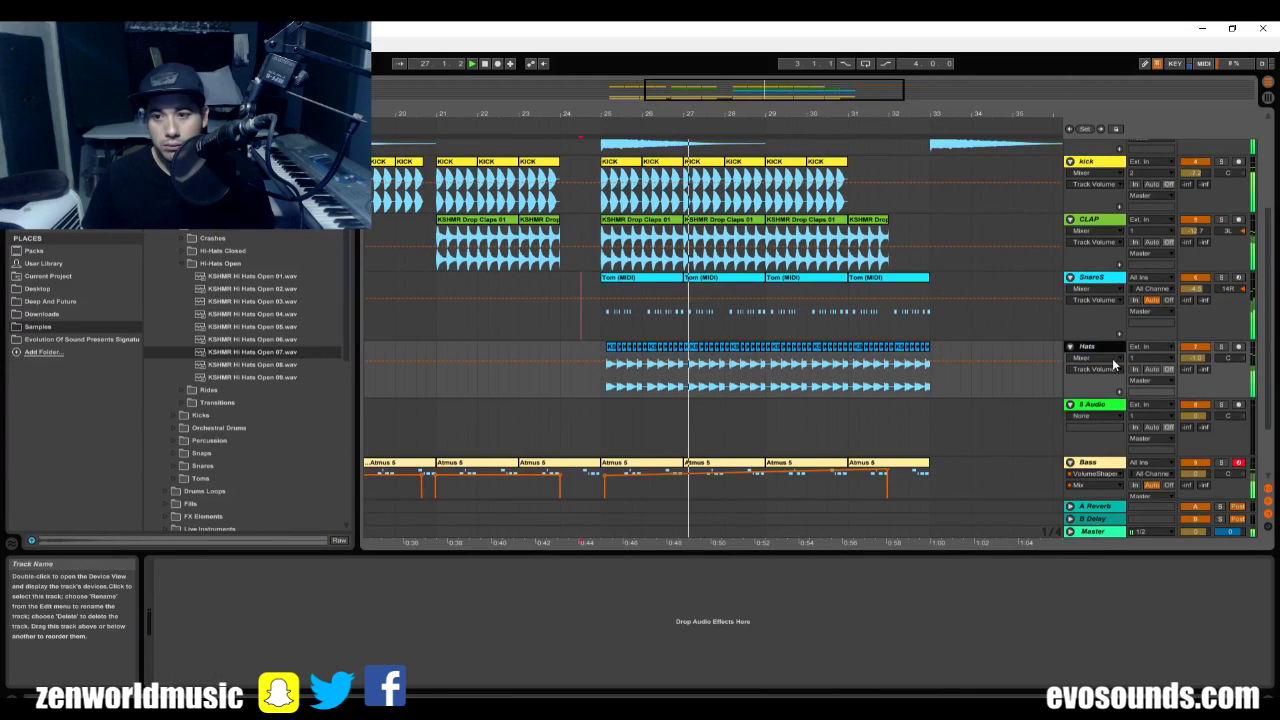
key(ctrl+r)
text(C)
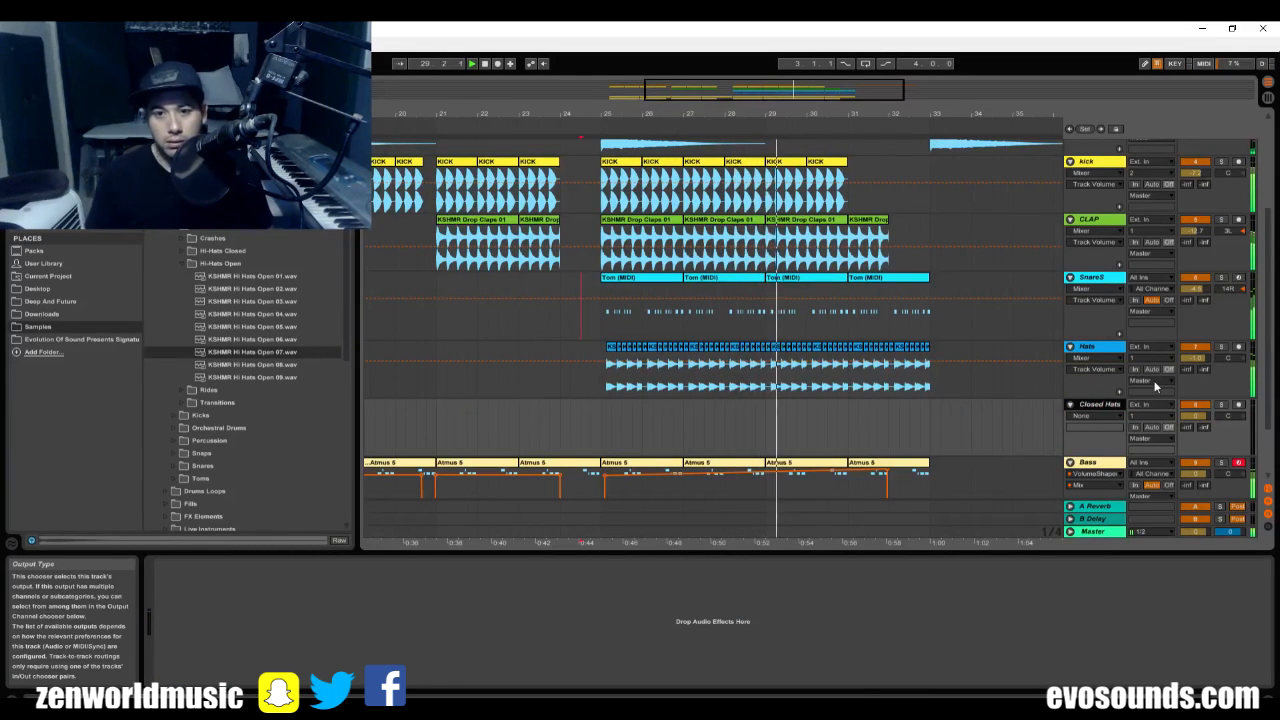
Browse the Hi-Hats Closed folder and audition KSHMR Hi Hats Closed 01.wav and 02.wav against the drop.
click(187, 264)
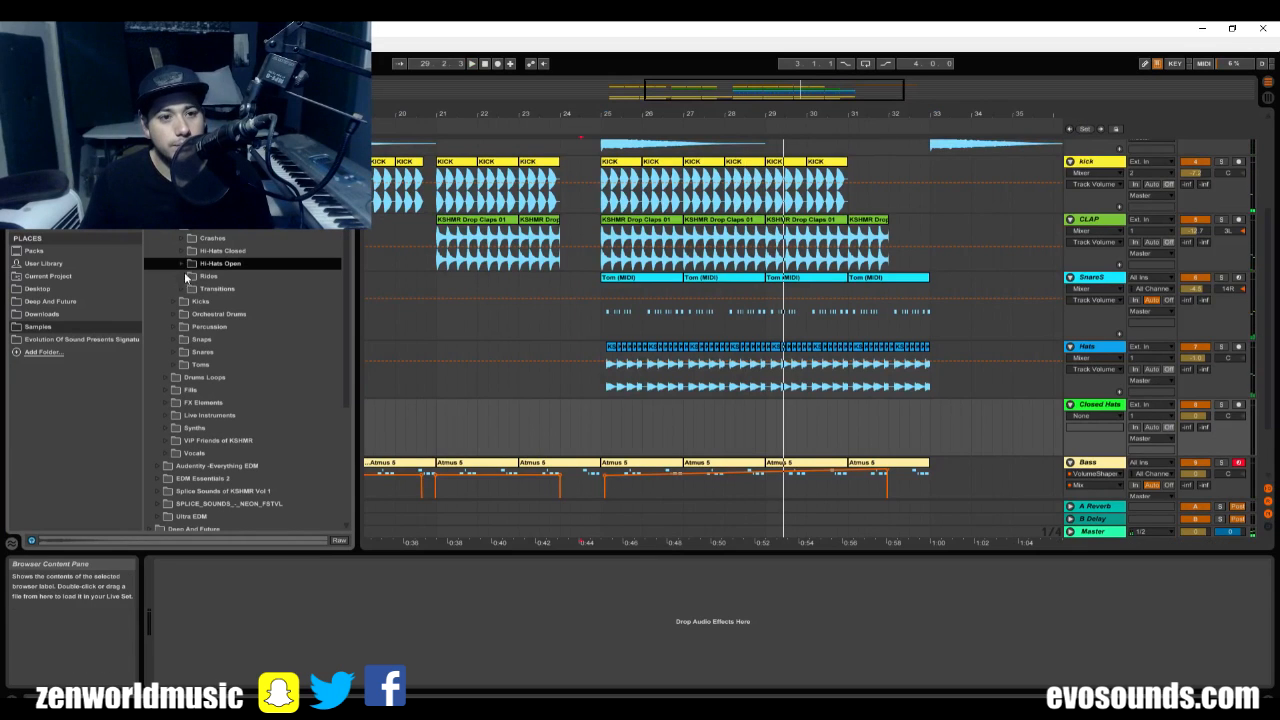
click(182, 263)
click(184, 251)
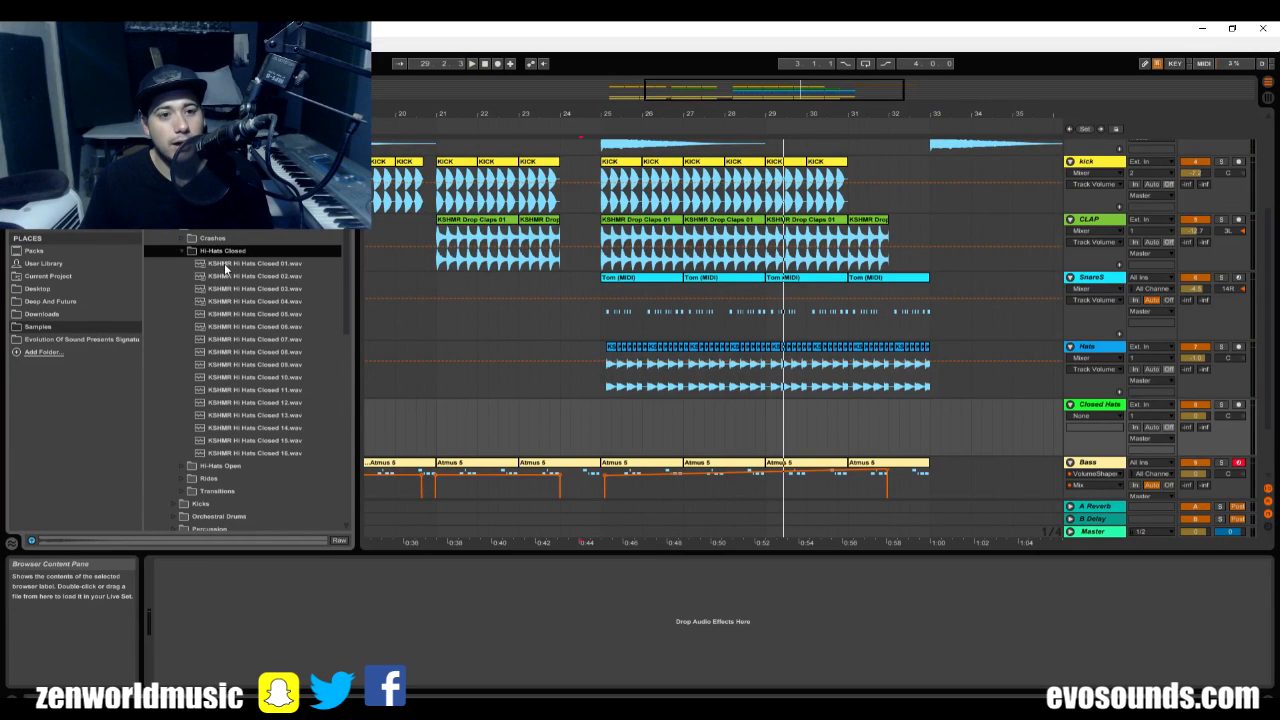
mouse_move(587, 118)
mouse_down()
mouse_move(573, 160)
mouse_move(499, 178)
mouse_up()
key(space)
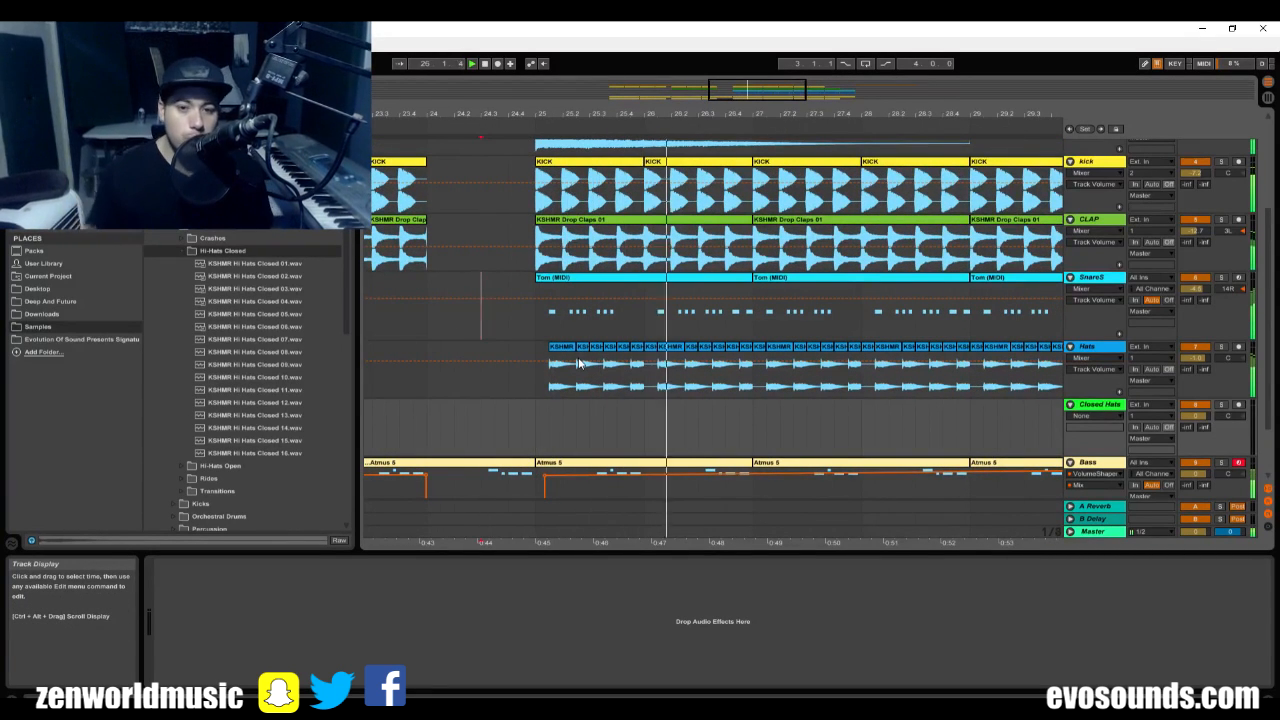
click(288, 274)
Place KSHMR Hi Hats Closed 02.wav on the Closed Hats track at bar 25 and play it with the drop.
click(537, 428)
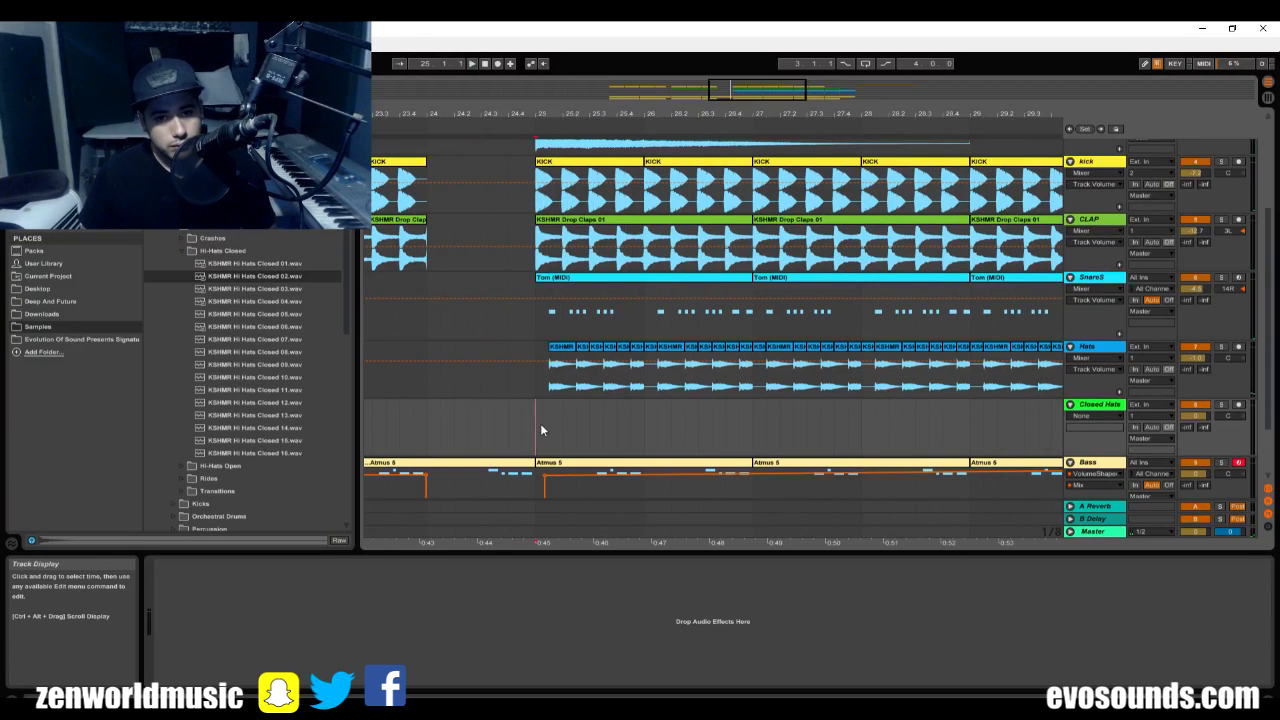
mouse_move(237, 277)
mouse_down()
mouse_move(580, 477)
mouse_move(538, 425)
mouse_up()
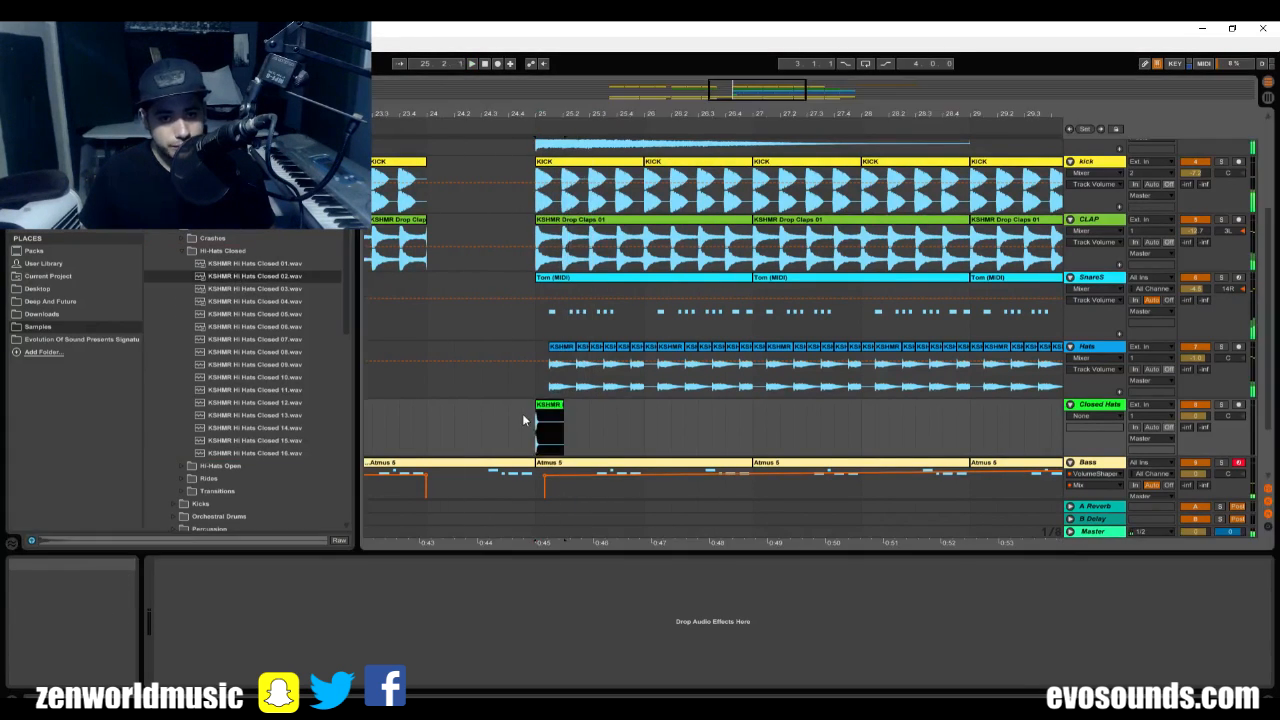
click(522, 421)
key(space)
key(space)
Trim the closed hat clip to about half a beat and duplicate it into a run of five clips.
drag(733, 94, 734, 108)
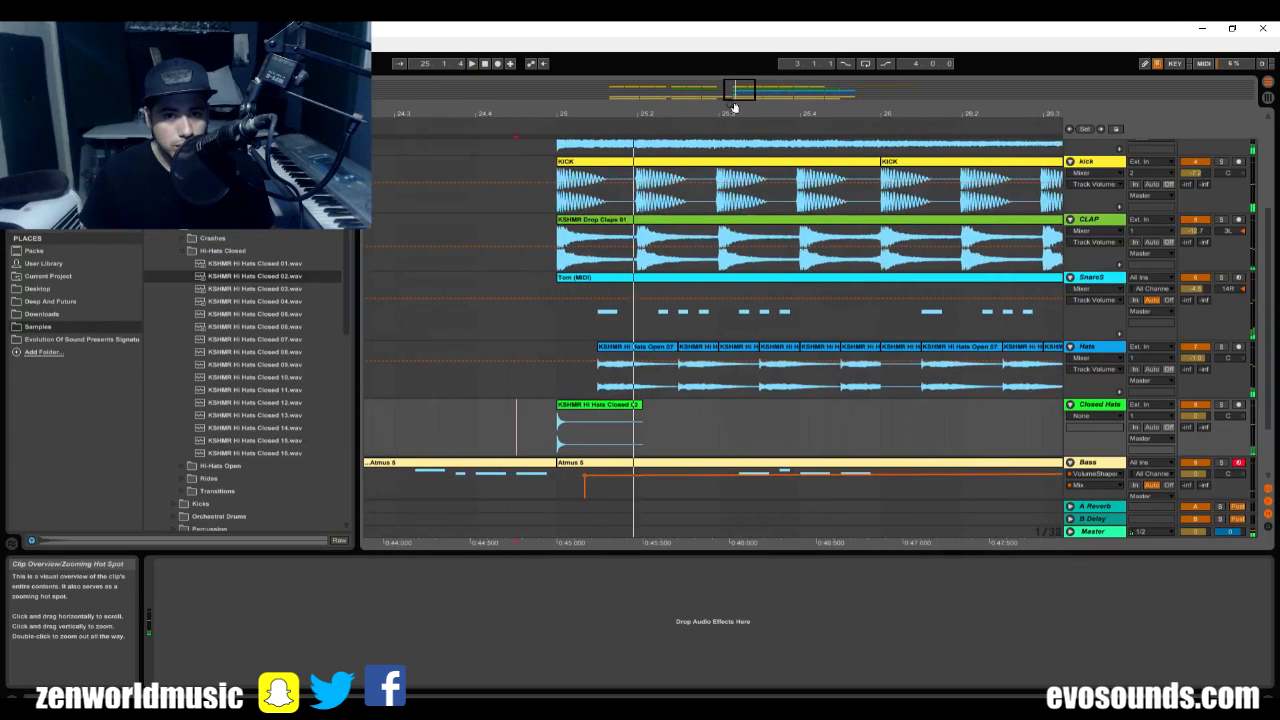
key(space)
key(space)
click(632, 407)
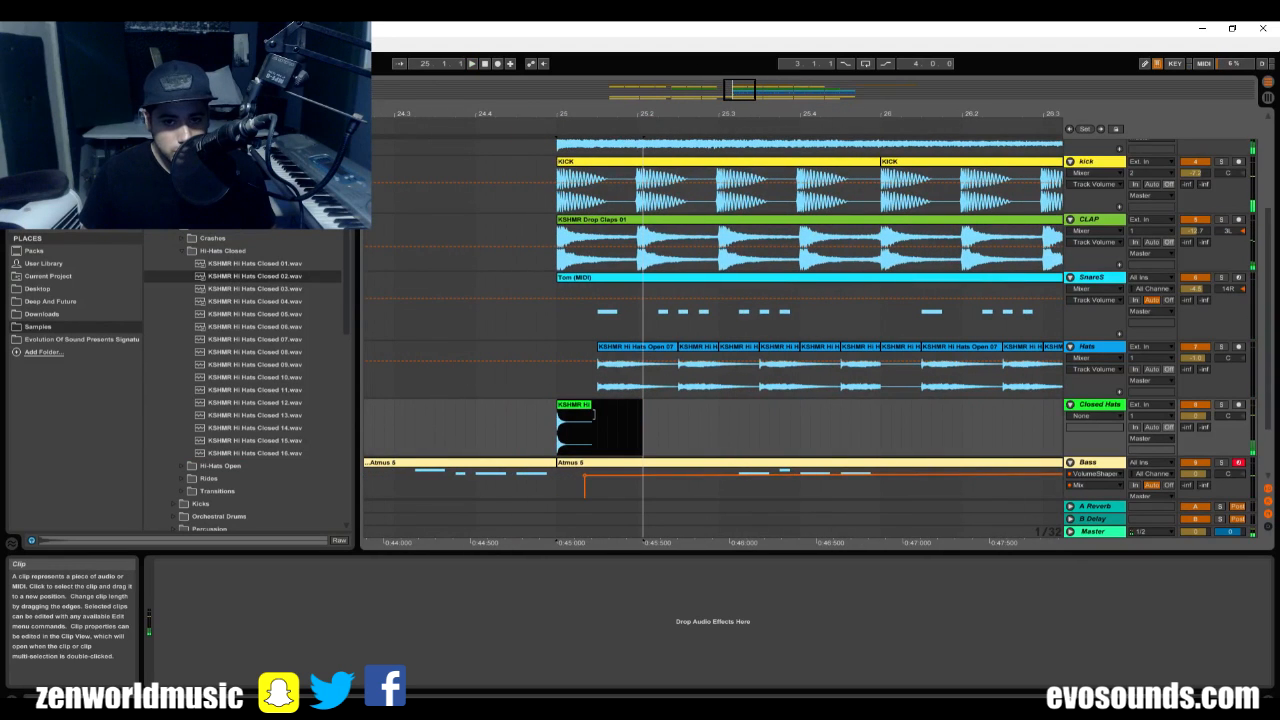
key(ctrl+d)
key(ctrl+d)
key(ctrl+d)
key(ctrl+d)
key(space)
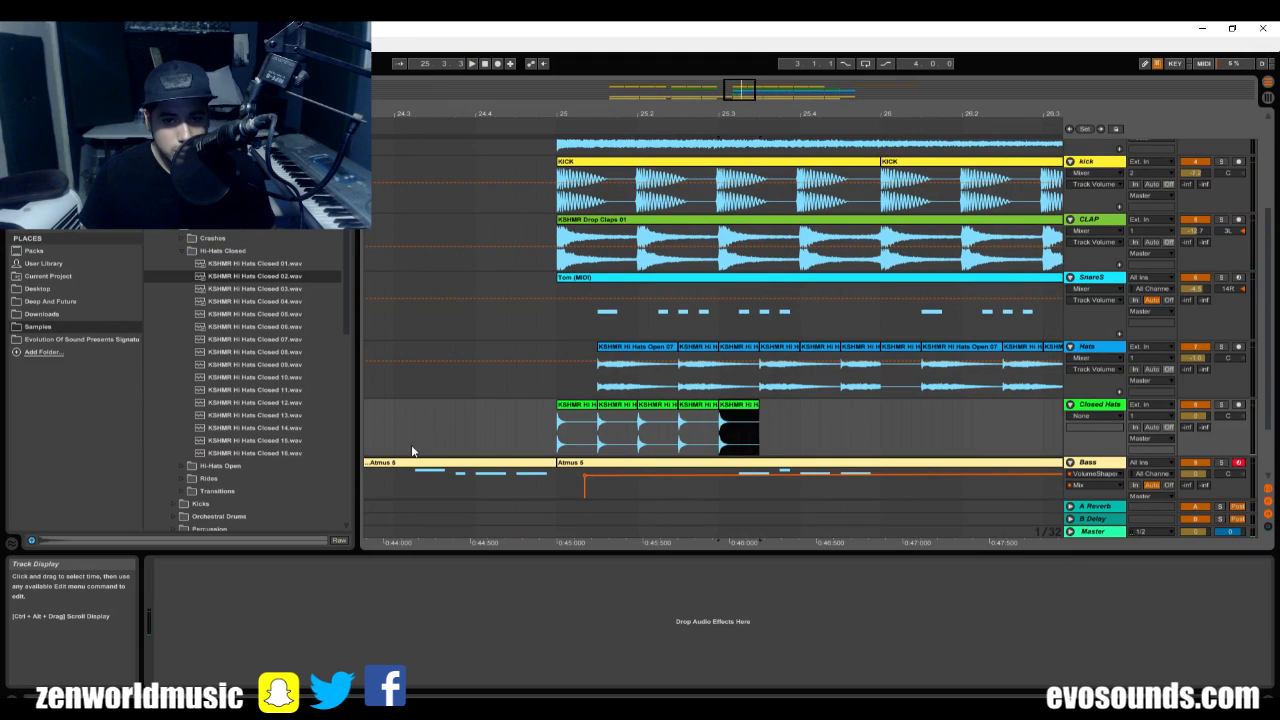
Duplicate the run of closed hat clips until the Closed Hats track is filled from bar 25 to about bar 33.
drag(760, 439, 558, 434)
drag(558, 434, 762, 453)
key(ctrl+d)
key(ctrl+d)
key(ctrl+d)
key(ctrl+d)
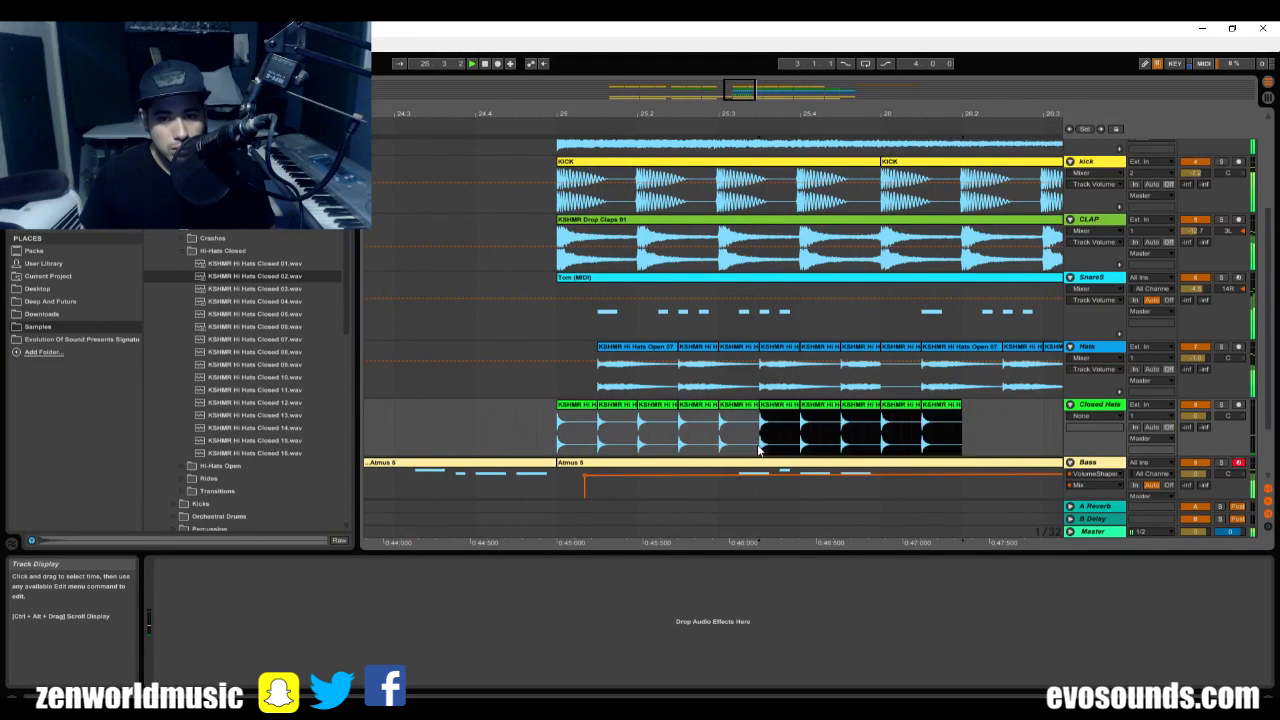
drag(769, 91, 770, 64)
key(ctrl+d)
key(ctrl+d)
key(ctrl+d)
key(ctrl+d)
key(ctrl+d)
key(ctrl+d)
key(ctrl+d)
key(ctrl+d)
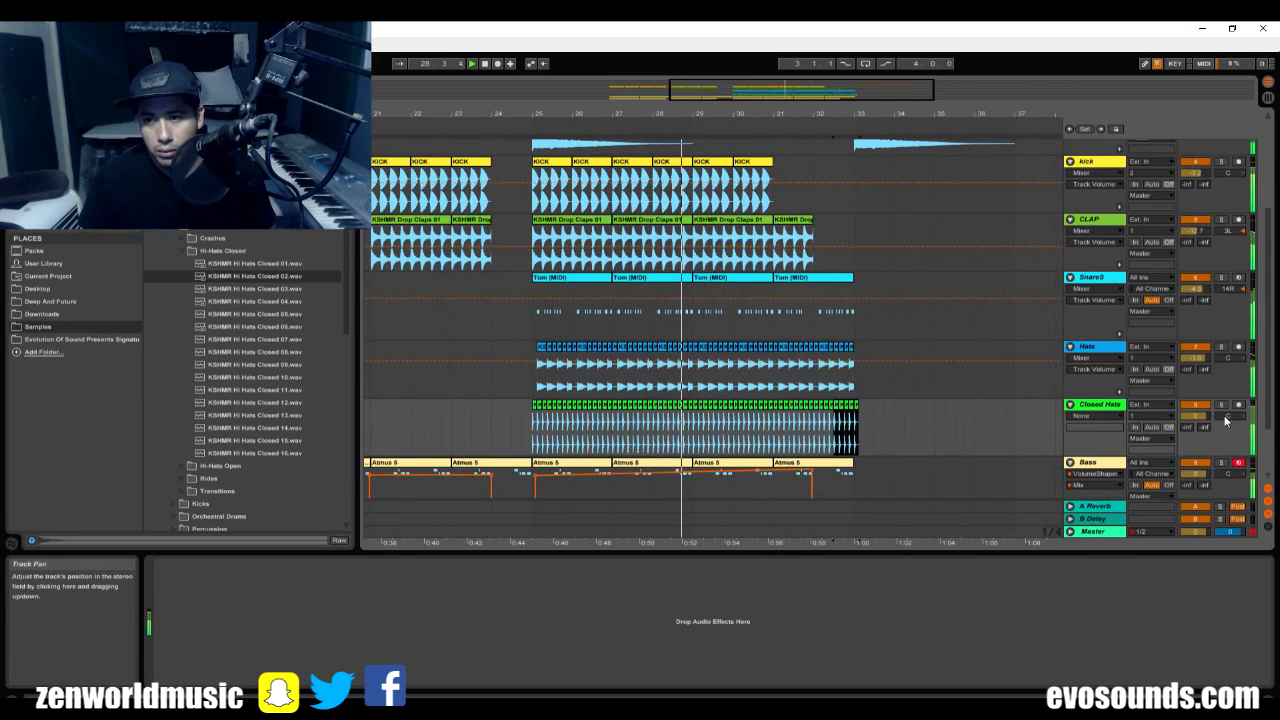
Pan Closed Hats slightly left and Hats slightly right, and replay the lead-in to bar 25.
drag(1230, 417, 1230, 411)
drag(1236, 364, 1236, 361)
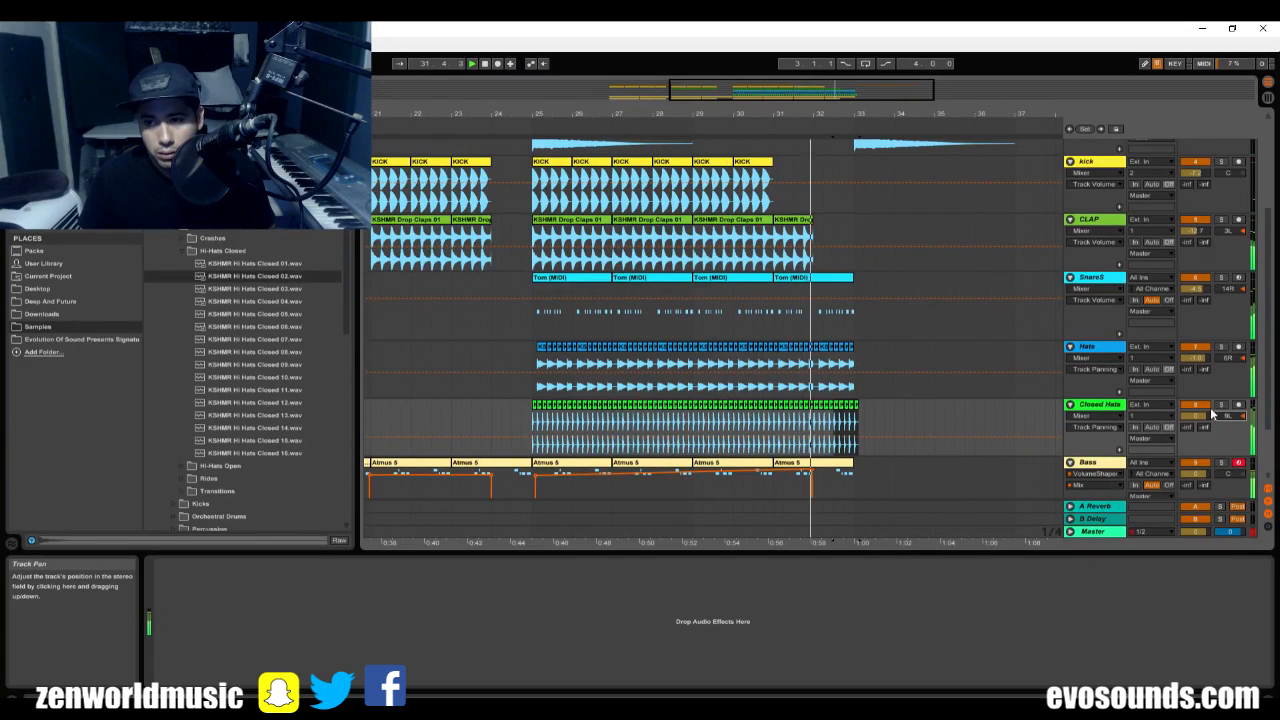
click(505, 316)
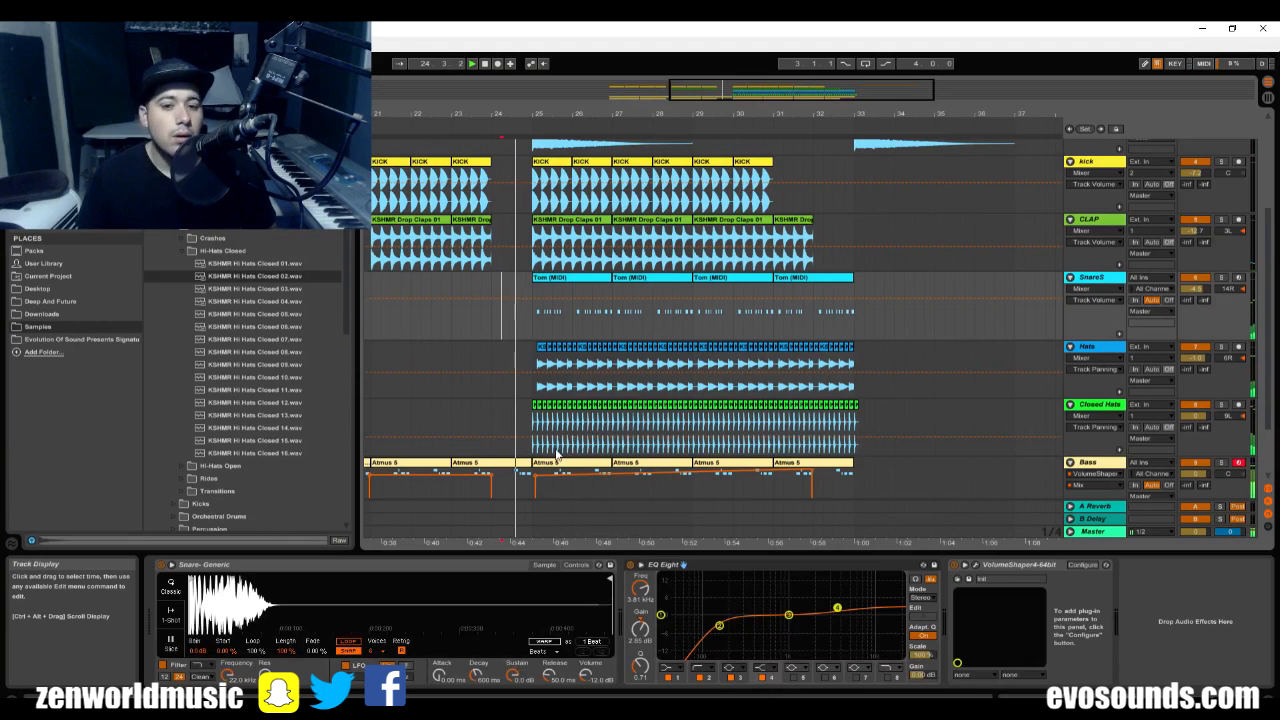
Group the SnareS, Hats and Closed Hats tracks under the name "dRUMS" and move the CLAP track into the group.
click(1110, 404)
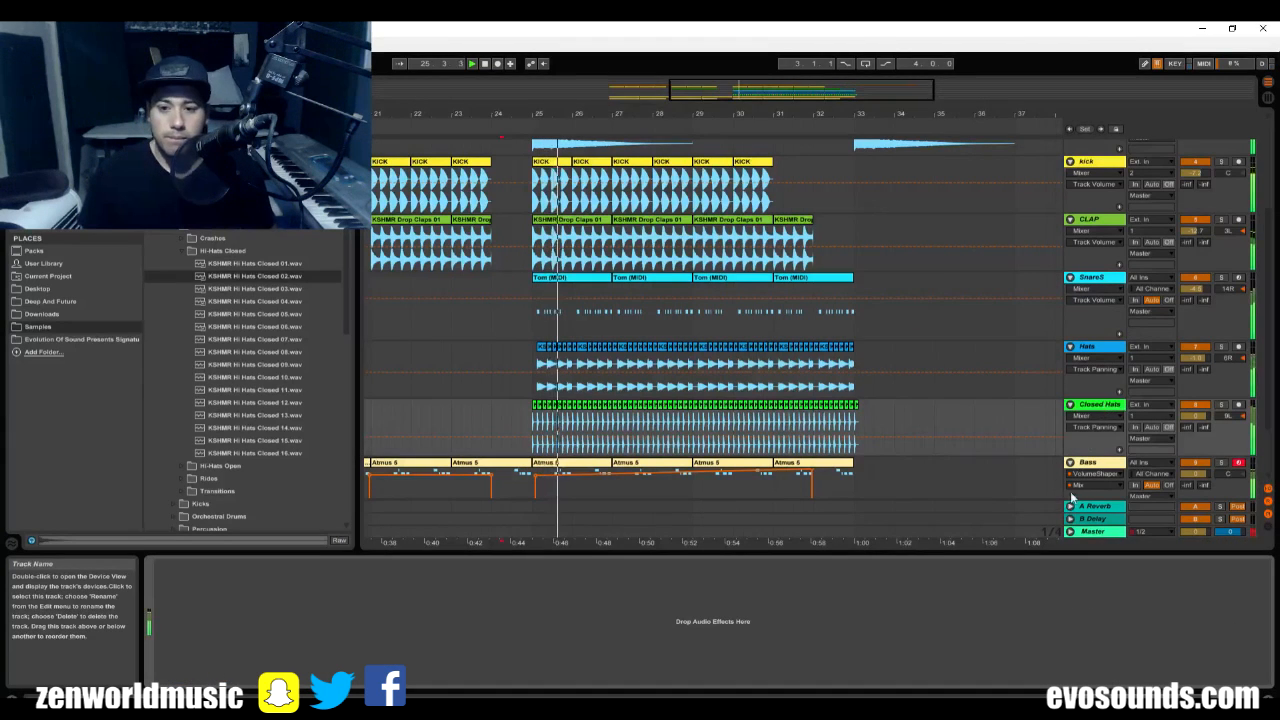
click(1108, 350)
click(1097, 408)
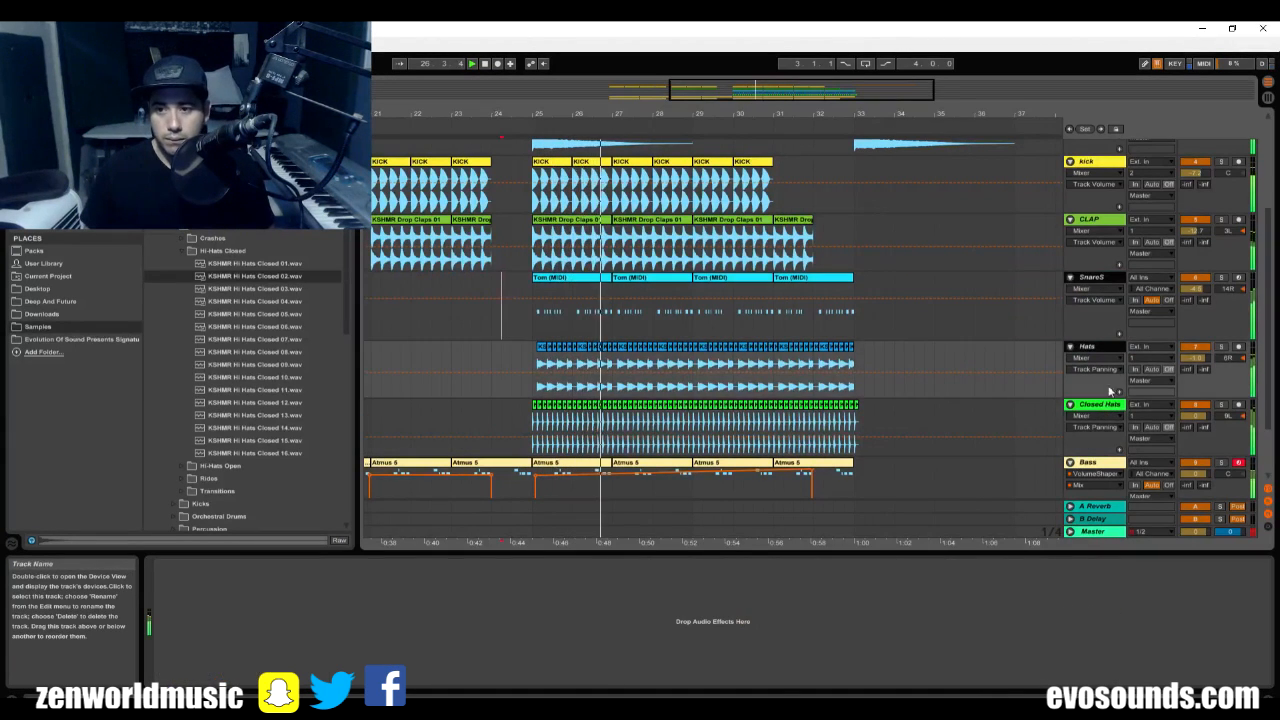
key(ctrl+g)
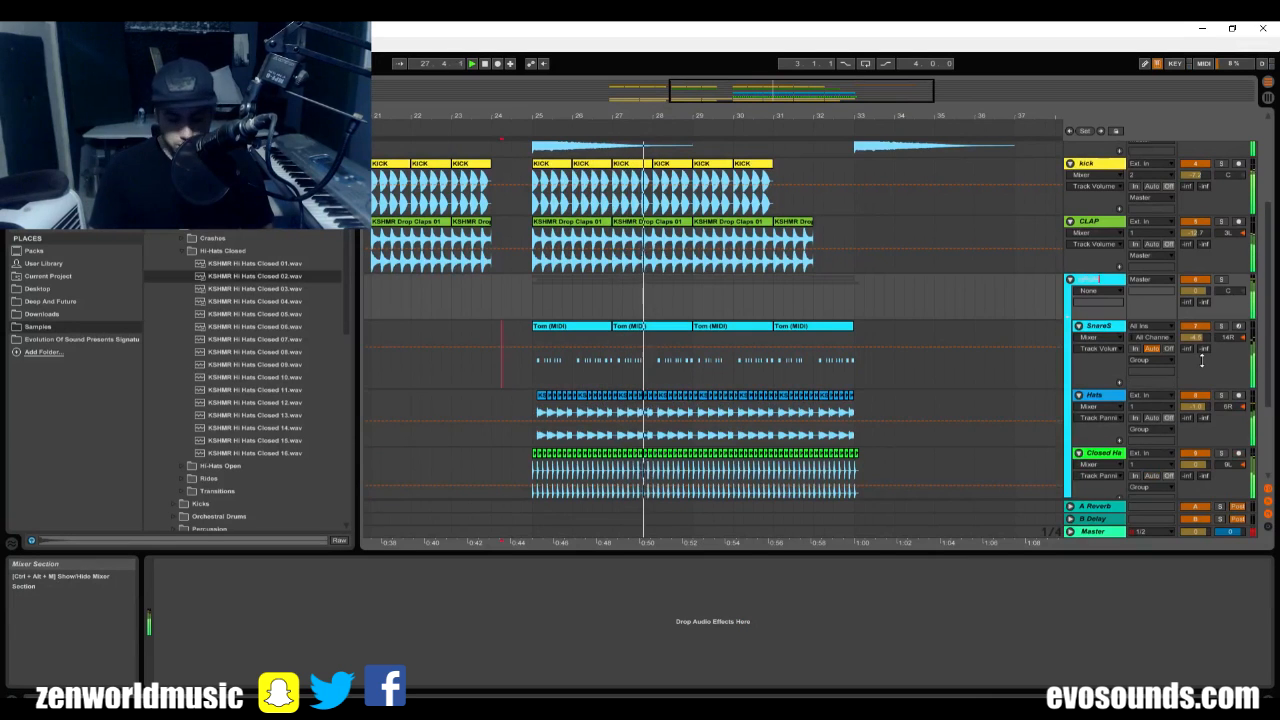
click(1094, 300)
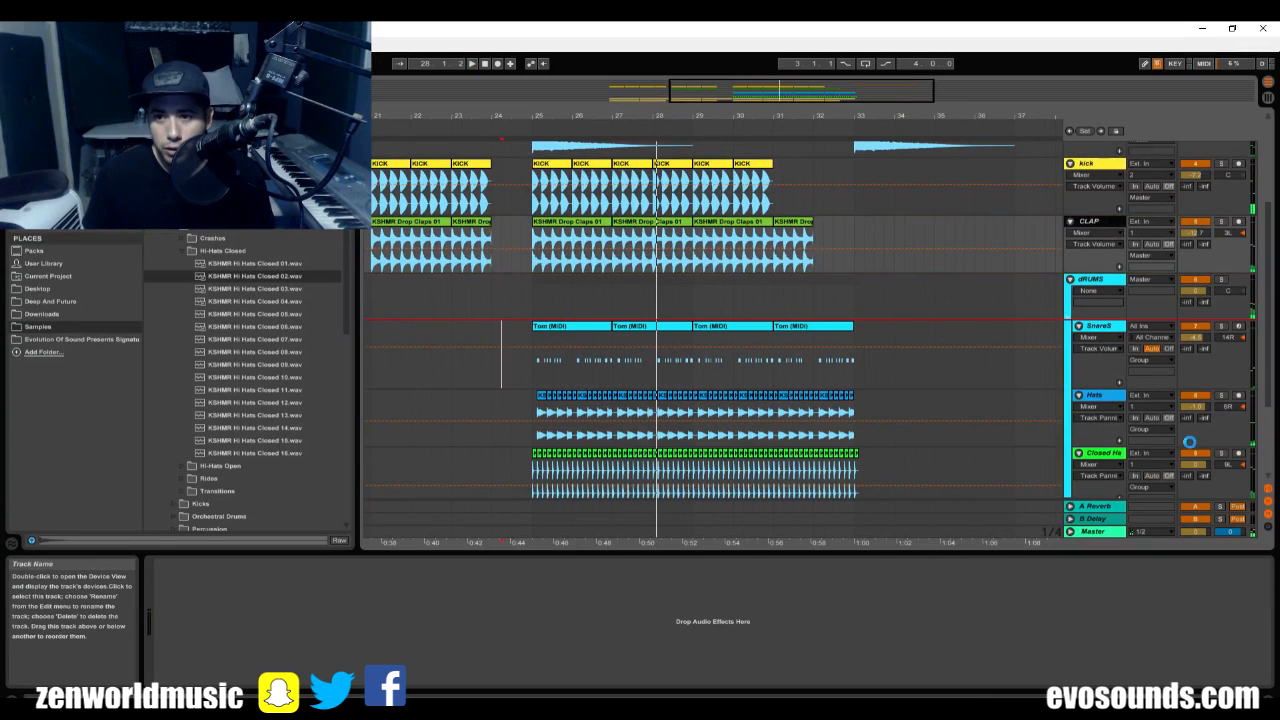
Play the drop with the grouped drums and collapse the device area to give the arrangement more height.
key(space)
scroll(572, 347, down, 3)
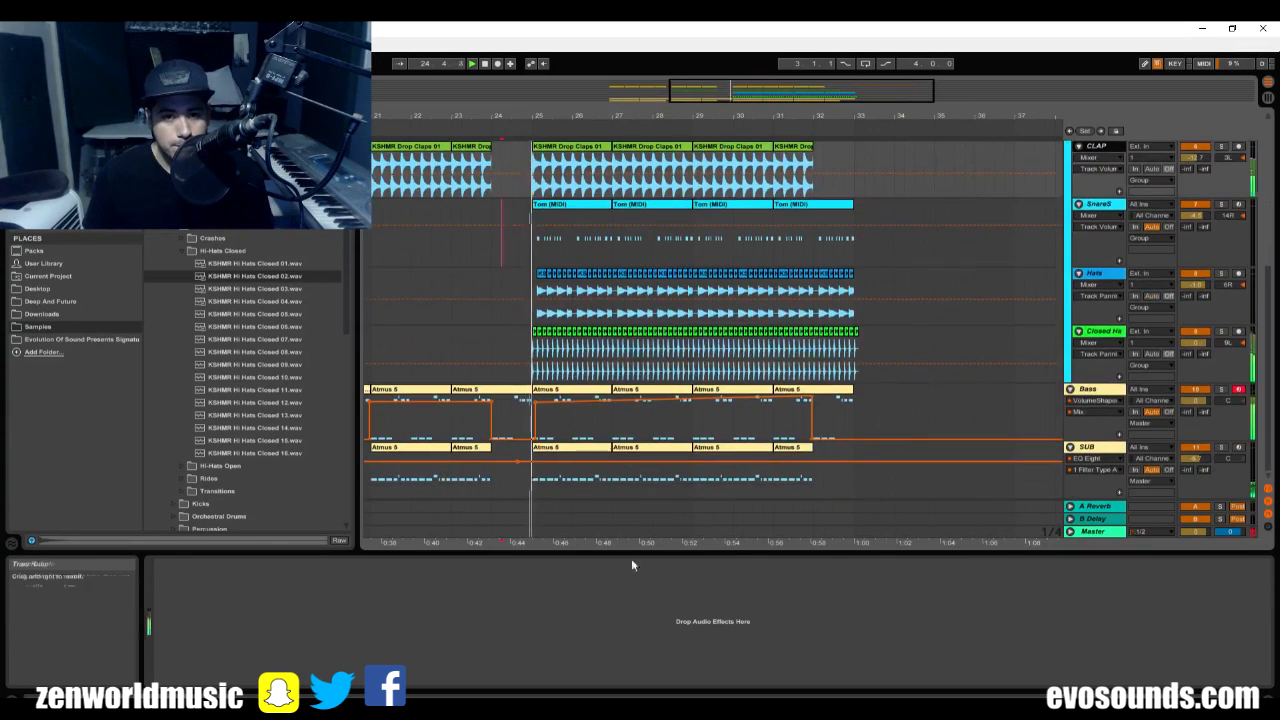
drag(634, 553, 655, 655)
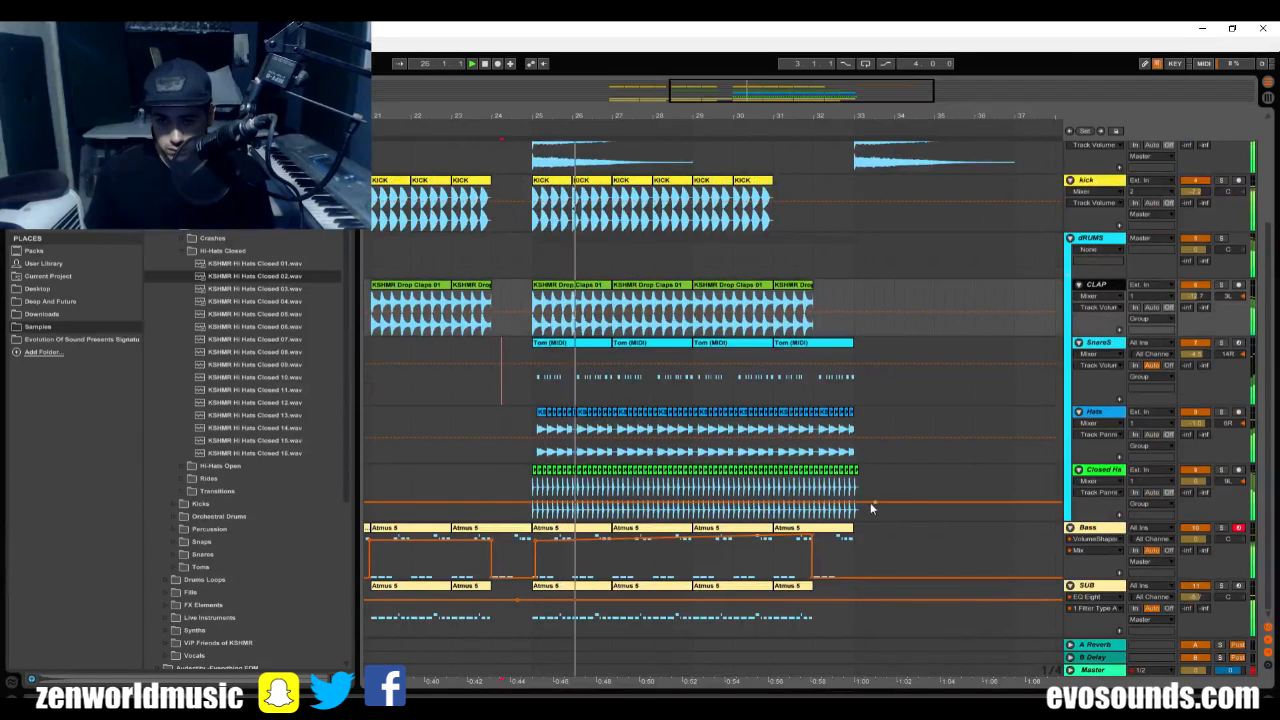
Check the Closed Hats track in solo and lower the Closed Hats and SnareS volume faders in the mixer.
click(602, 474)
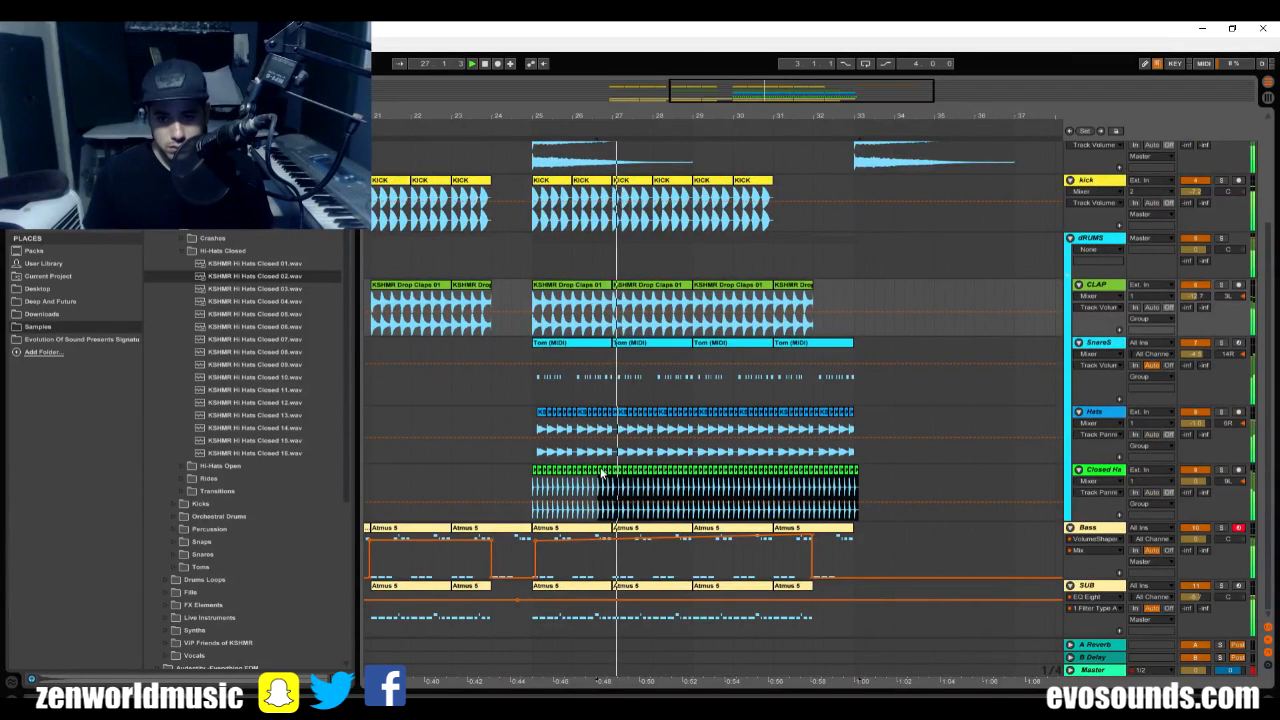
click(1221, 471)
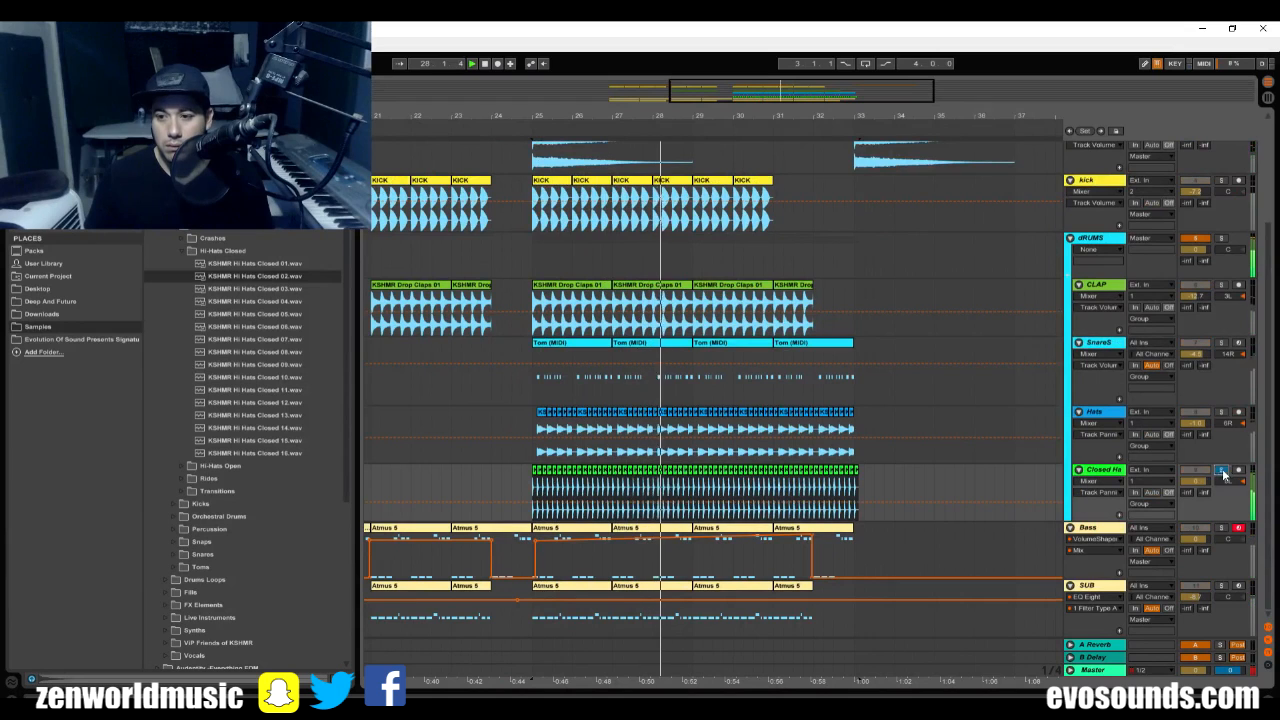
key(Tab)
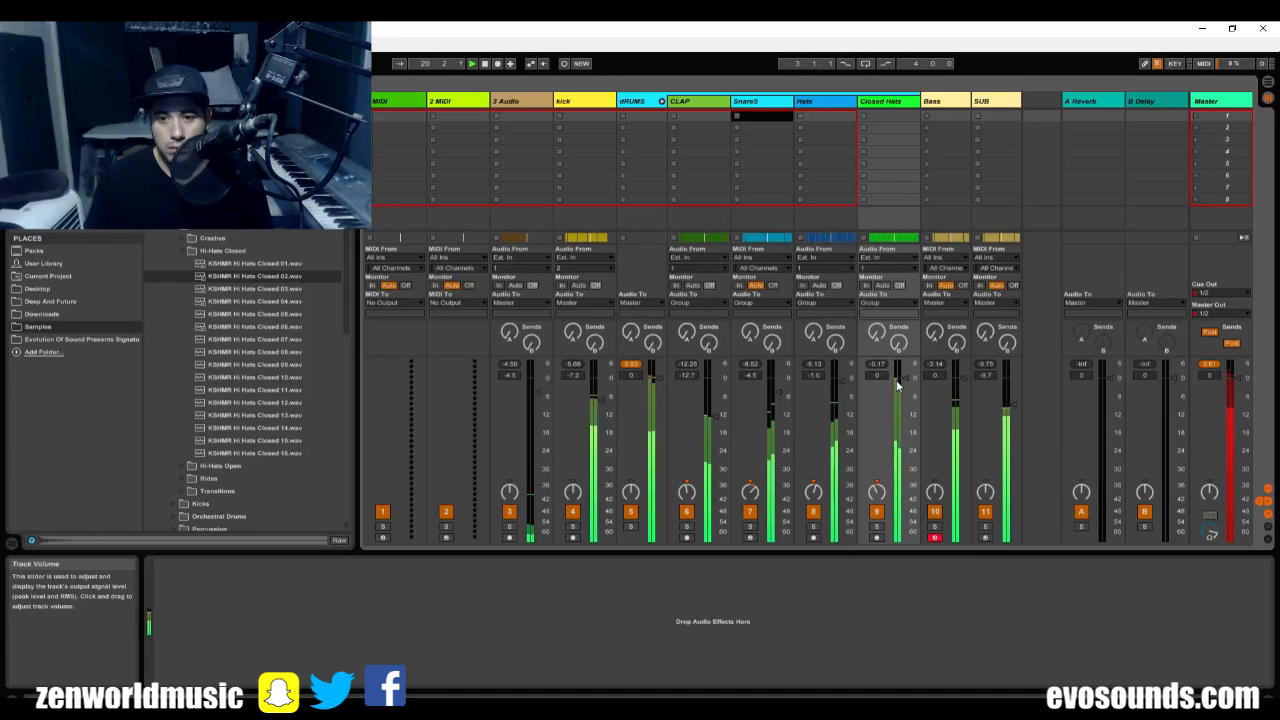
drag(897, 385, 905, 403)
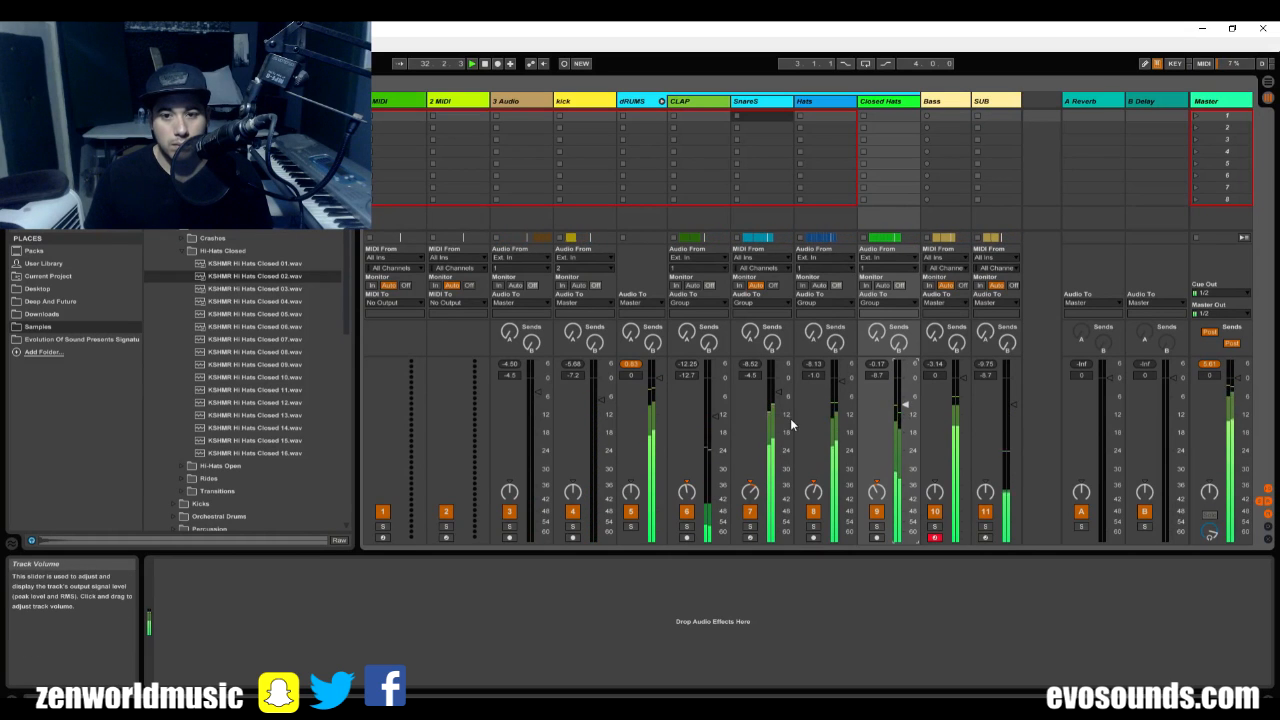
drag(776, 393, 778, 415)
key(Tab)
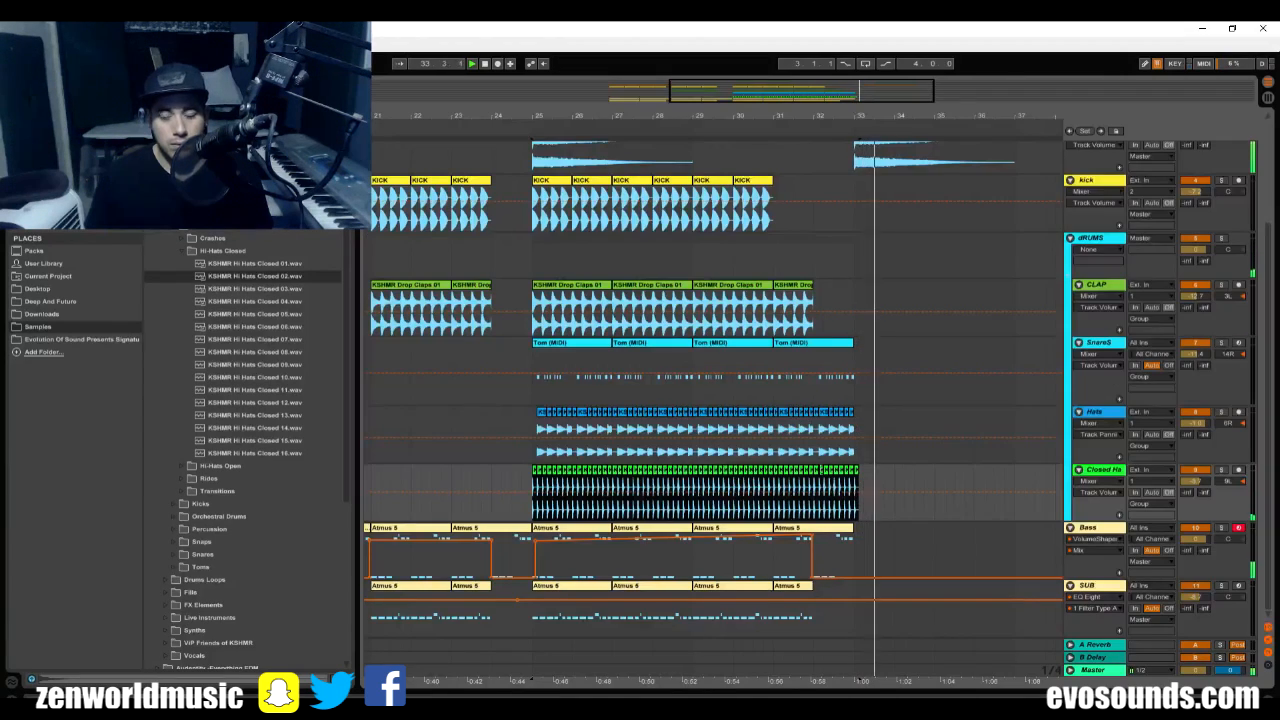
Play the arrangement from bar 17 and review how the sections lead into the full drop at bar 25.
drag(897, 92, 896, 62)
click(556, 206)
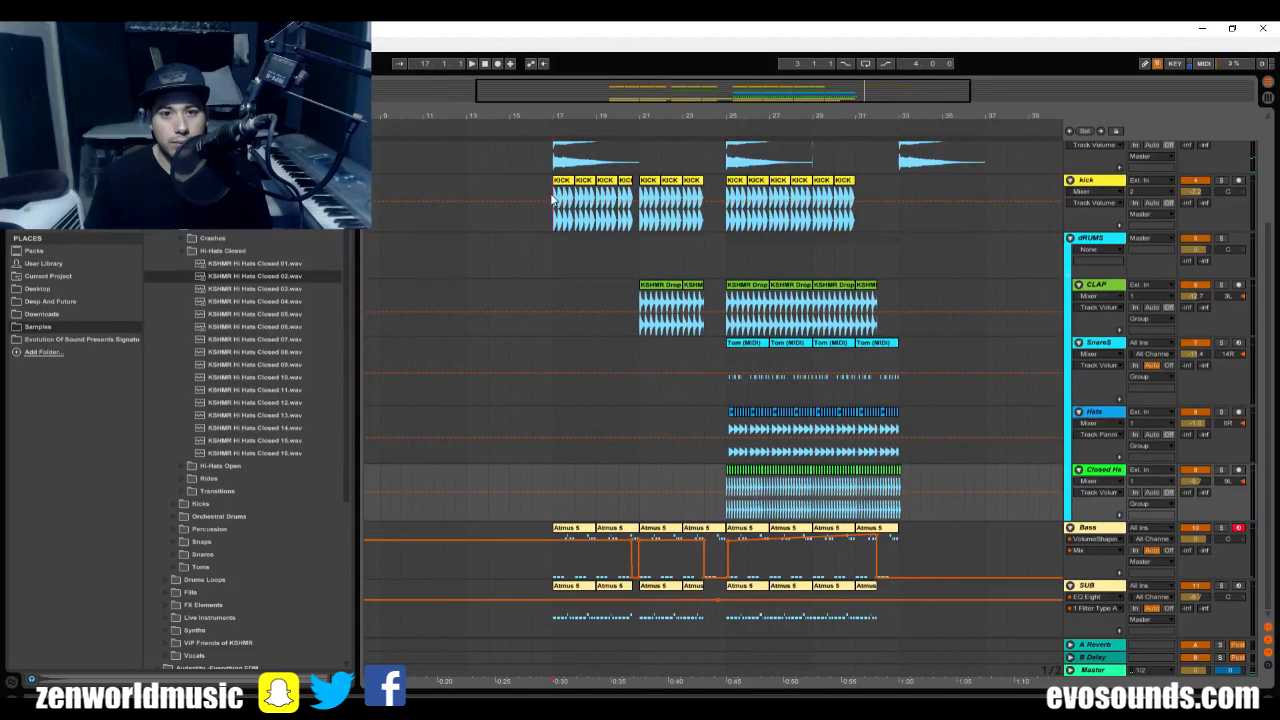
key(space)
scroll(612, 284, up, 1)
click(620, 263)
scroll(638, 290, up, 4)
scroll(636, 270, down, 4)
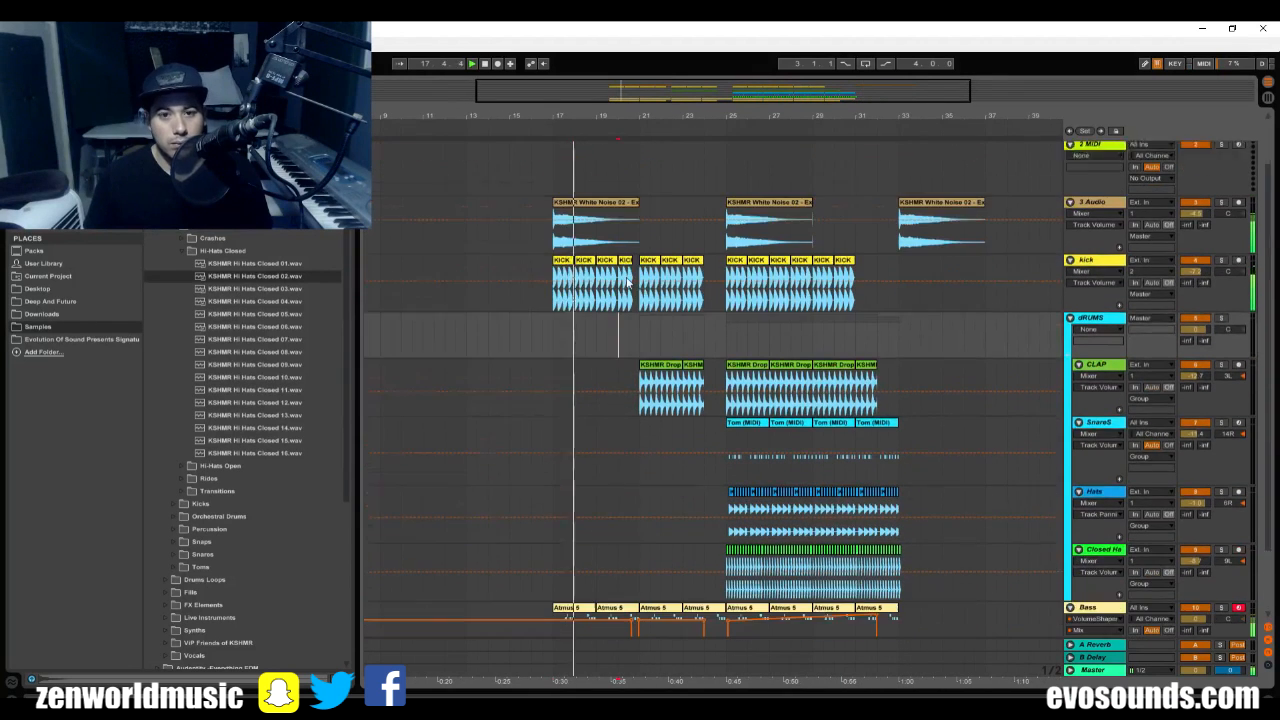
click(629, 246)
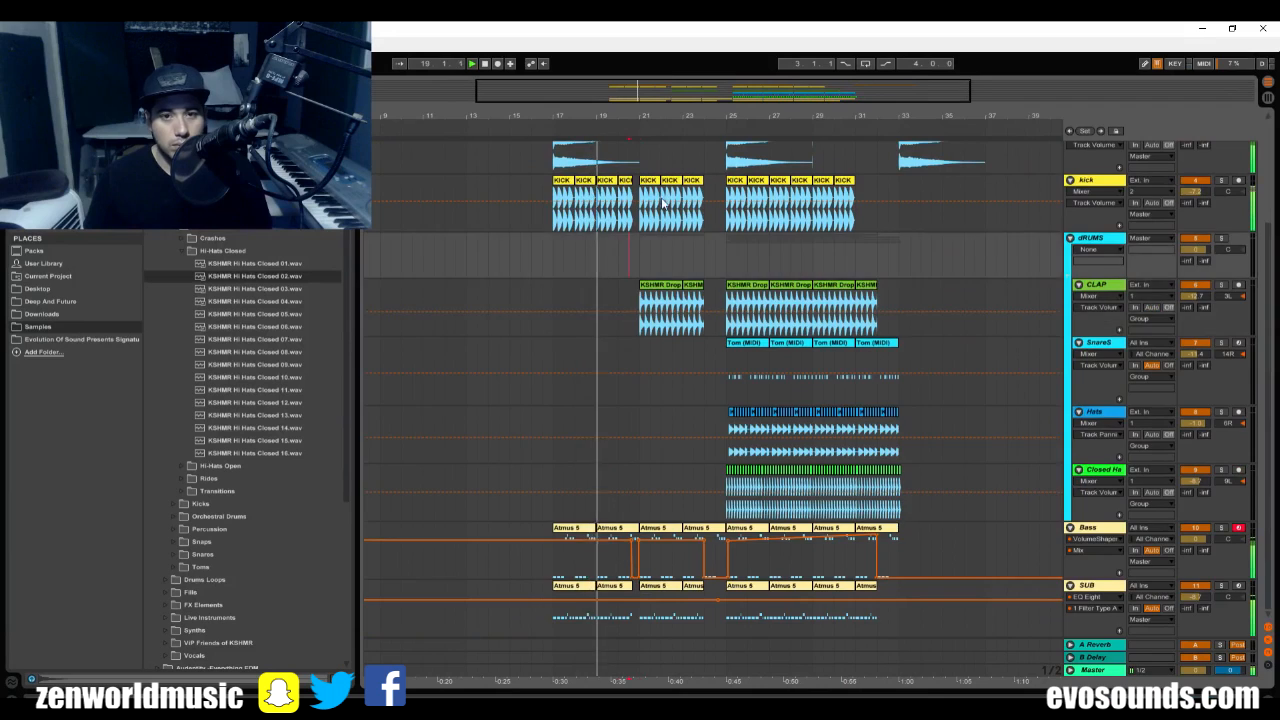
scroll(632, 246, up, 2)
mouse_move(690, 91)
mouse_down()
mouse_move(690, 141)
mouse_move(760, 145)
mouse_up()
scroll(697, 540, down, 2)
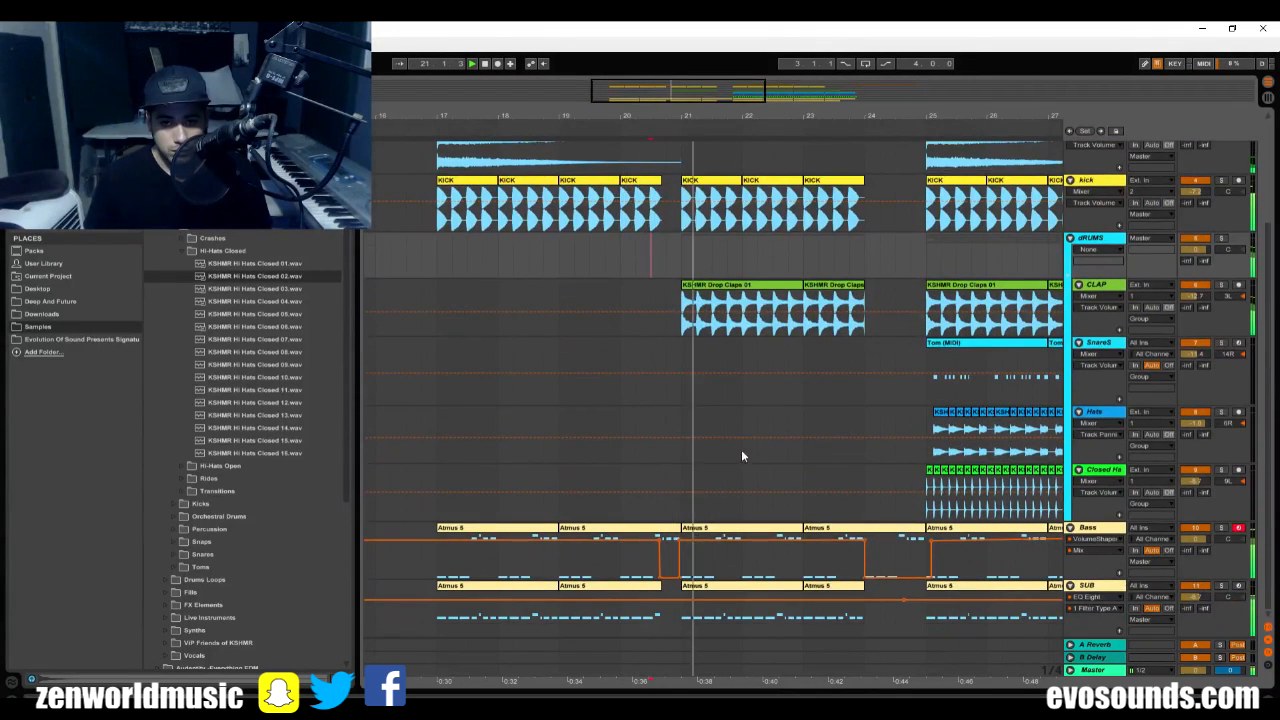
scroll(746, 400, up, 1)
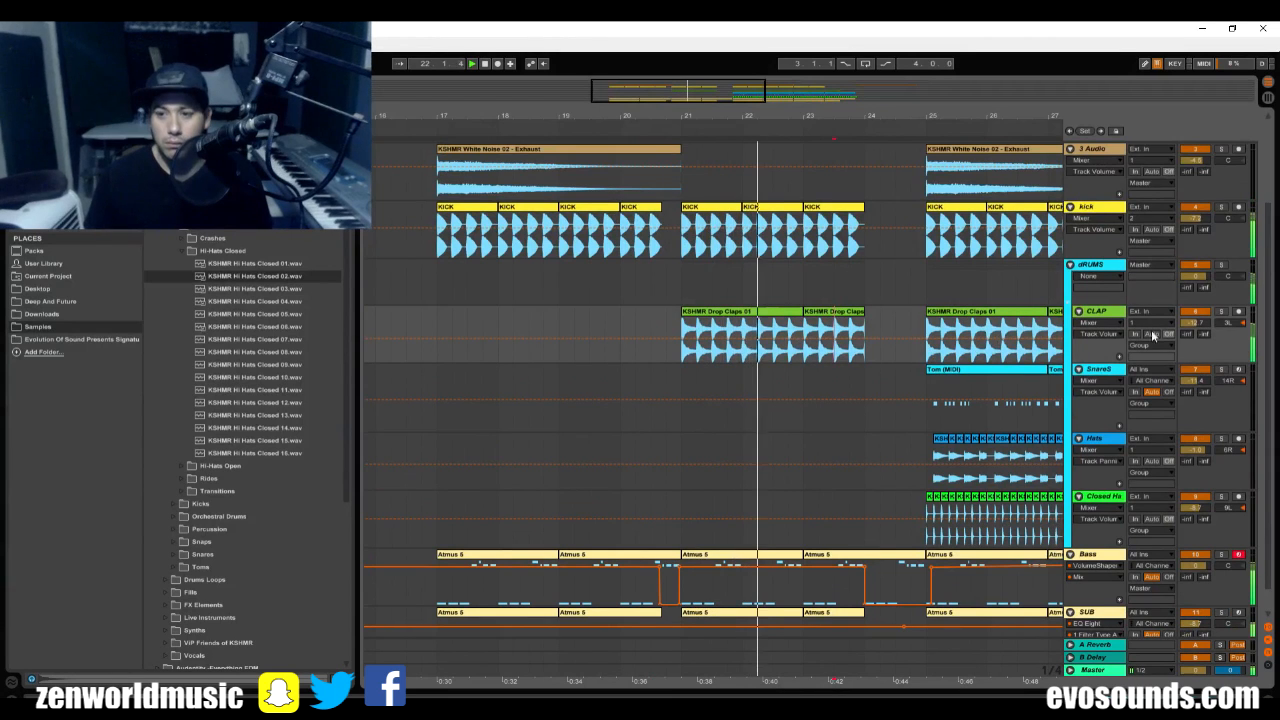
Replay the transition from bar 24 into the drop to check the balance of the grouped drums.
drag(704, 89, 707, 72)
click(747, 283)
key(space)
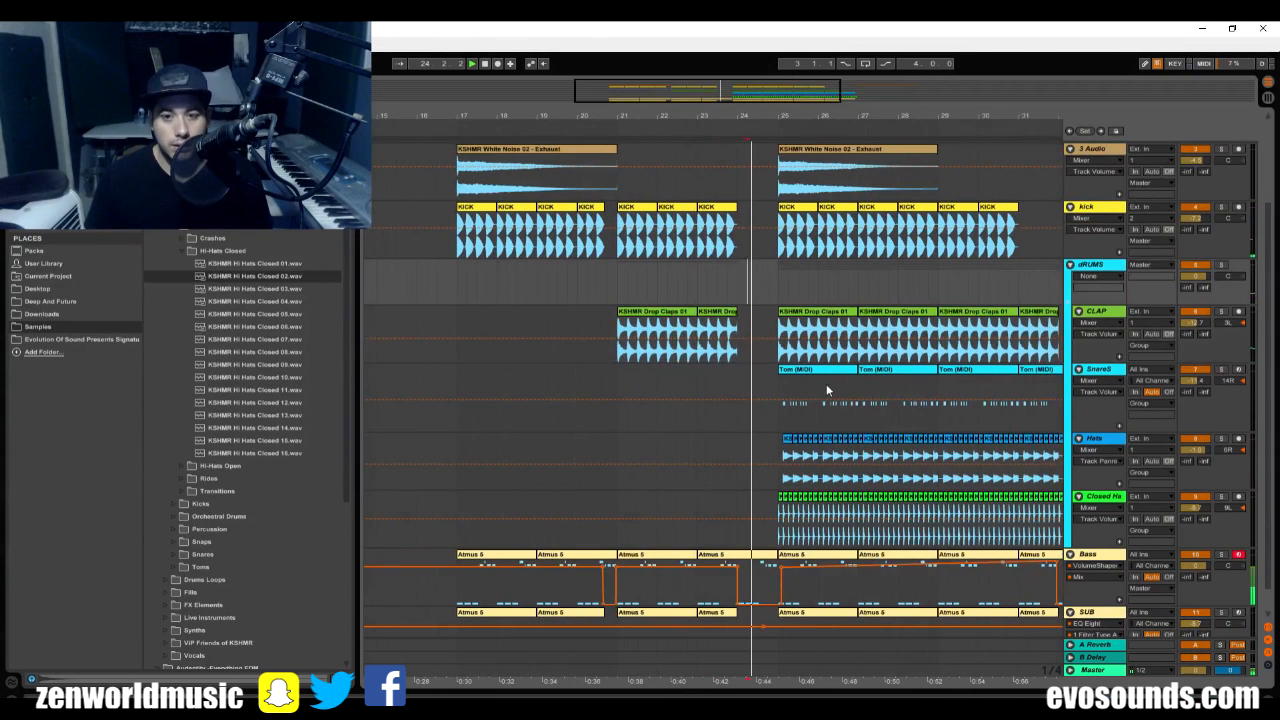
scroll(808, 387, down, 1)
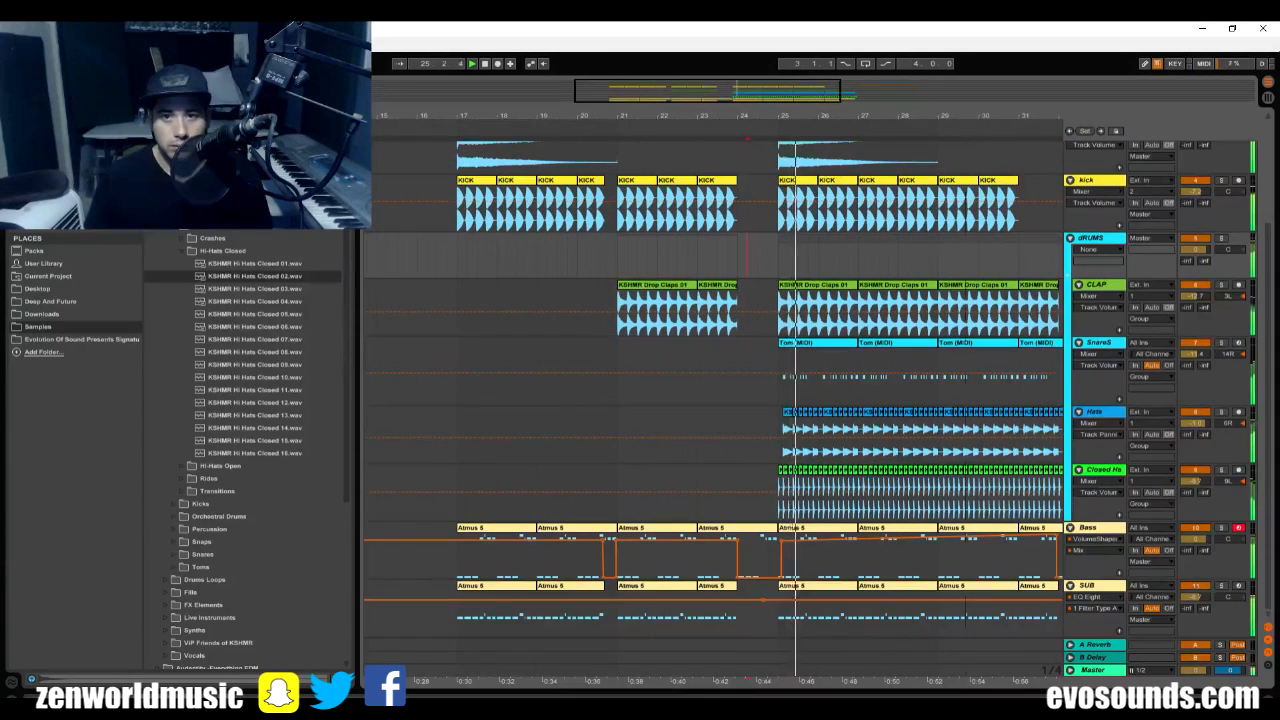
Play the drop from bar 25 and look over its track layers from the bass up to the white noise track.
drag(868, 115, 760, 104)
scroll(829, 378, up, 1)
scroll(829, 378, down, 1)
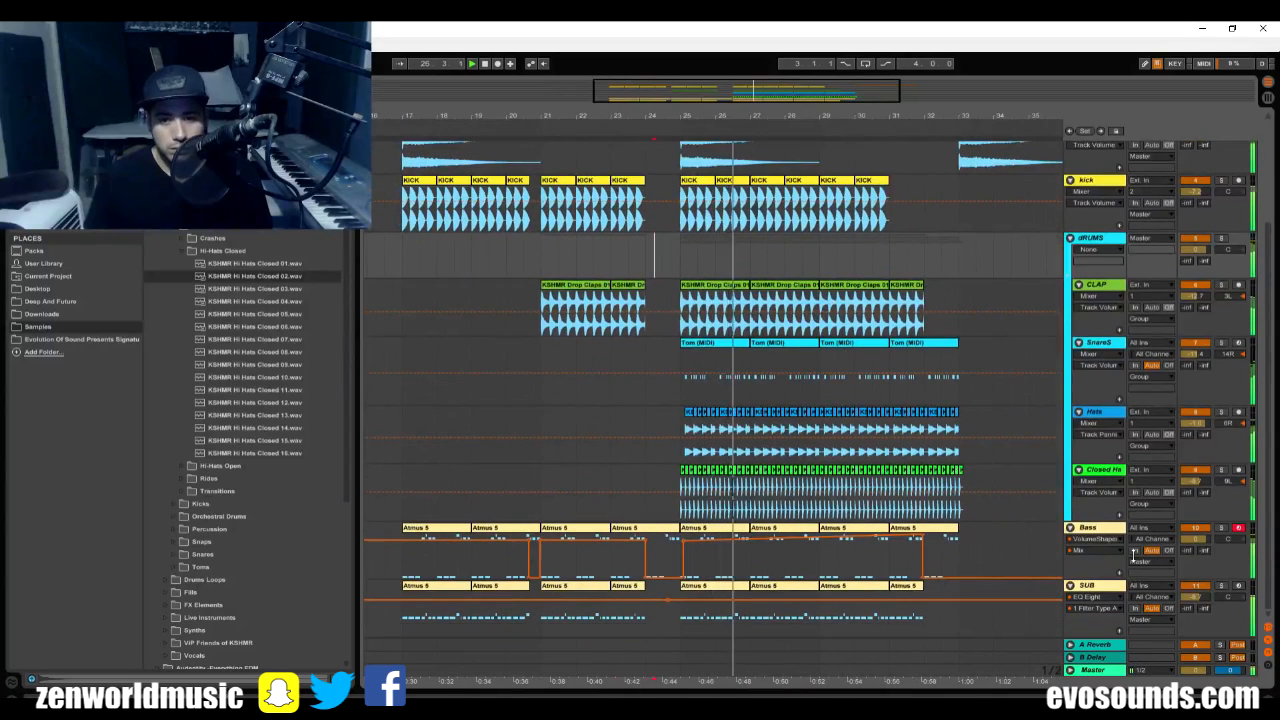
scroll(1113, 590, up, 8)
scroll(867, 347, down, 3)
scroll(904, 372, up, 5)
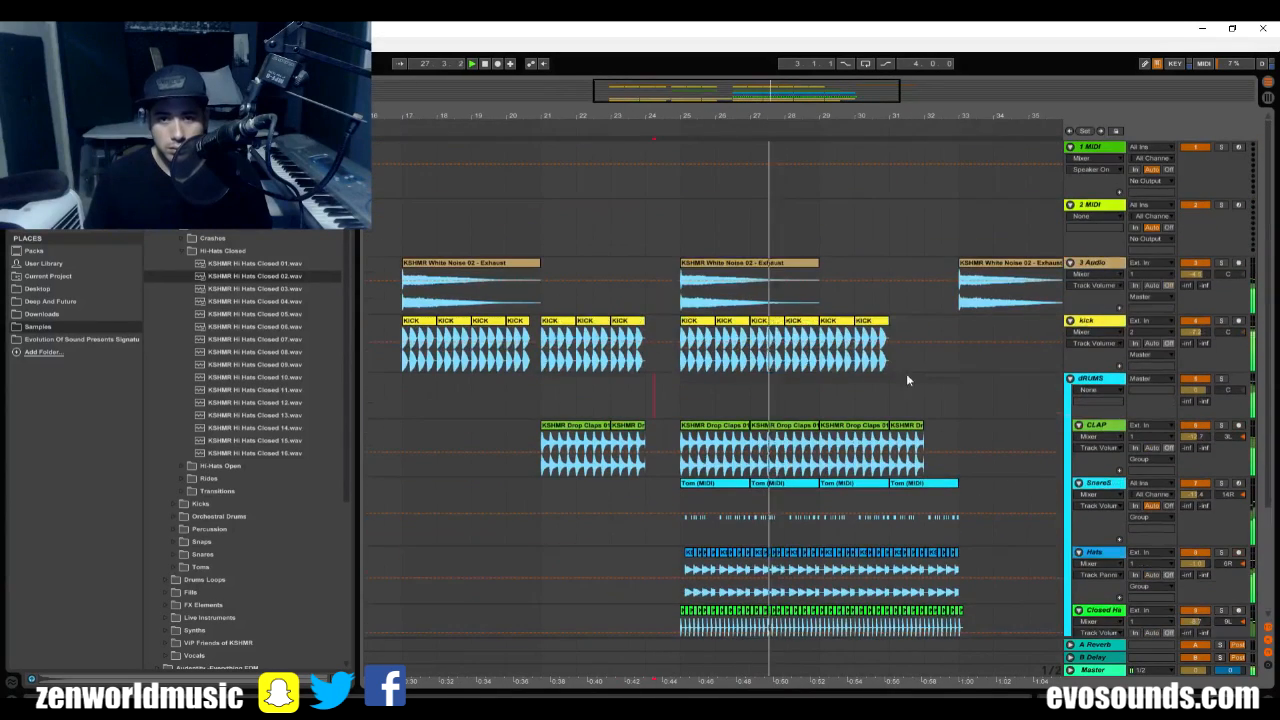
key(space)
Rename the audio track holding the white noise exhaust clips as Downlifter.
drag(700, 116, 700, 98)
click(1106, 264)
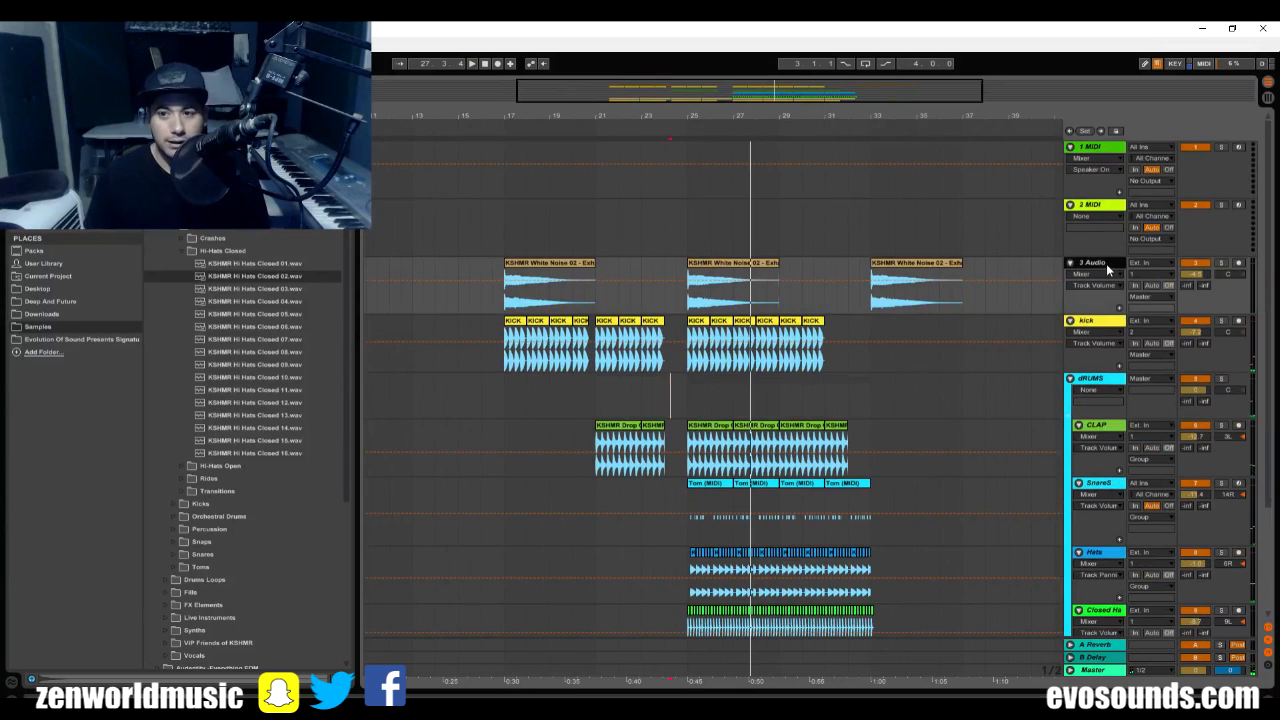
key(ctrl+r)
text(Drwnlif)
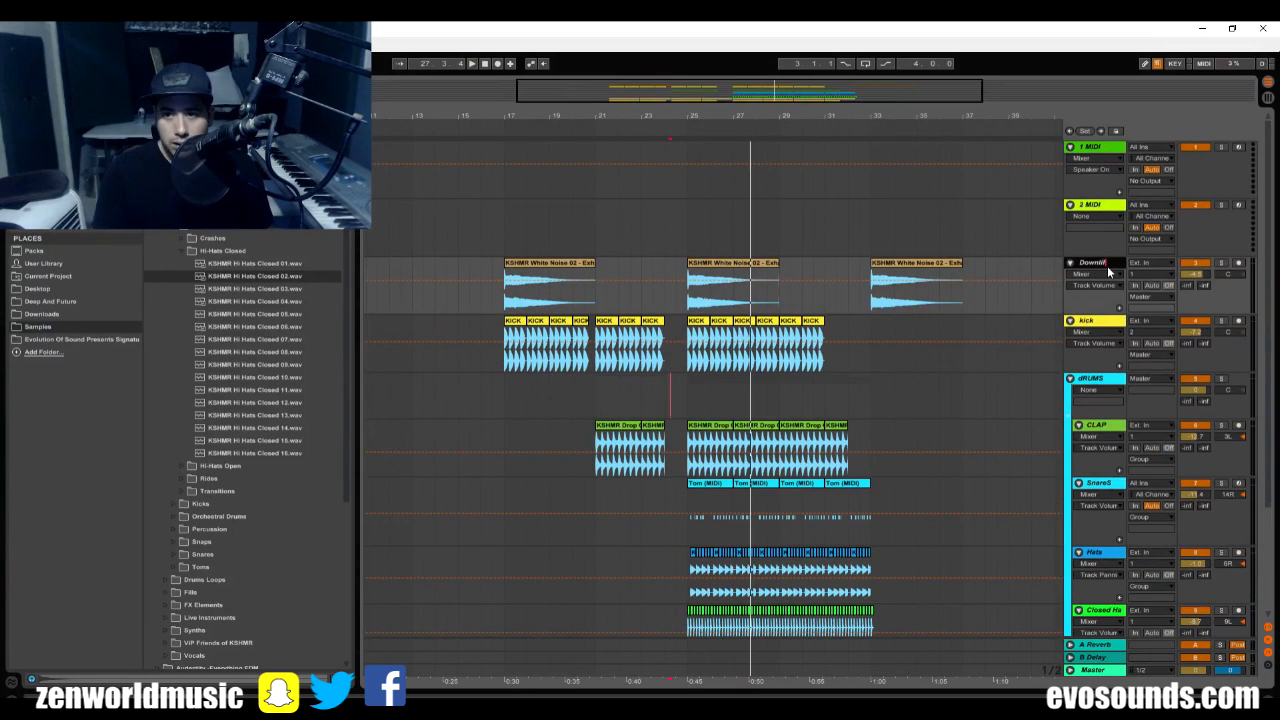
text(ter)
key(Return)
Add two audio tracks below the Downlifter track and name them Uplifter and Rise HYPE.
key(ctrl+t)
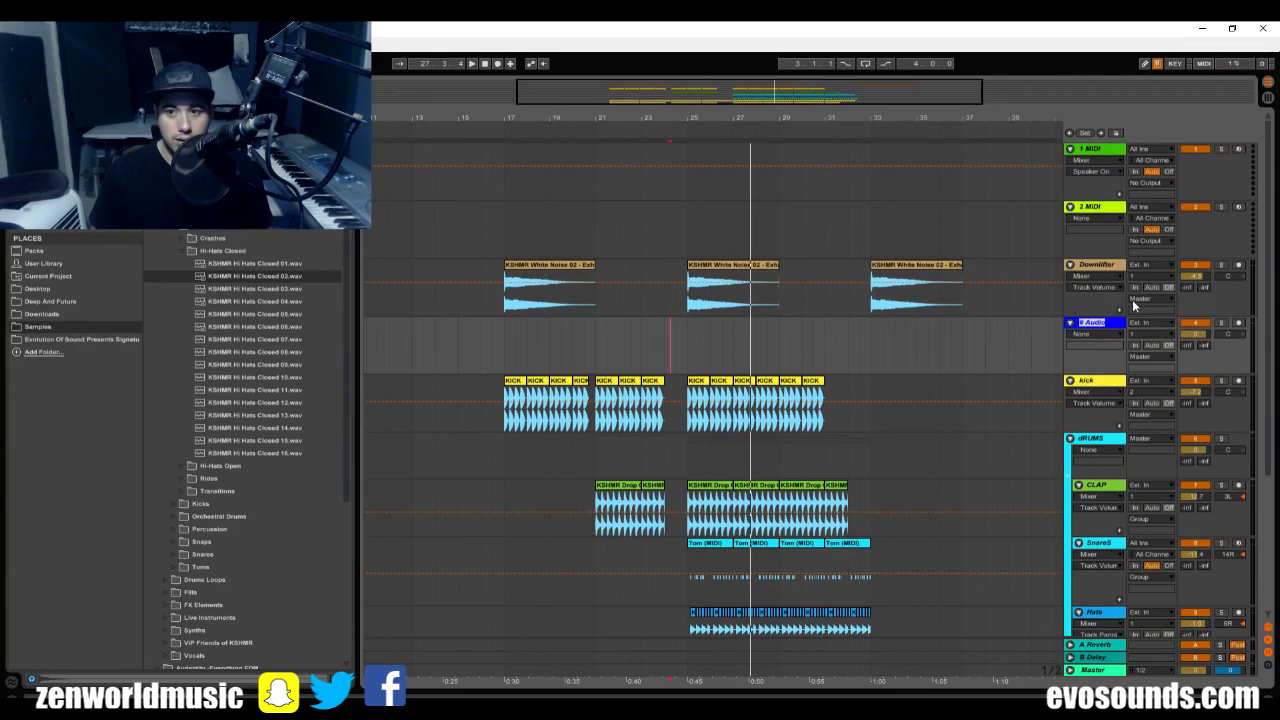
text(Uplif)
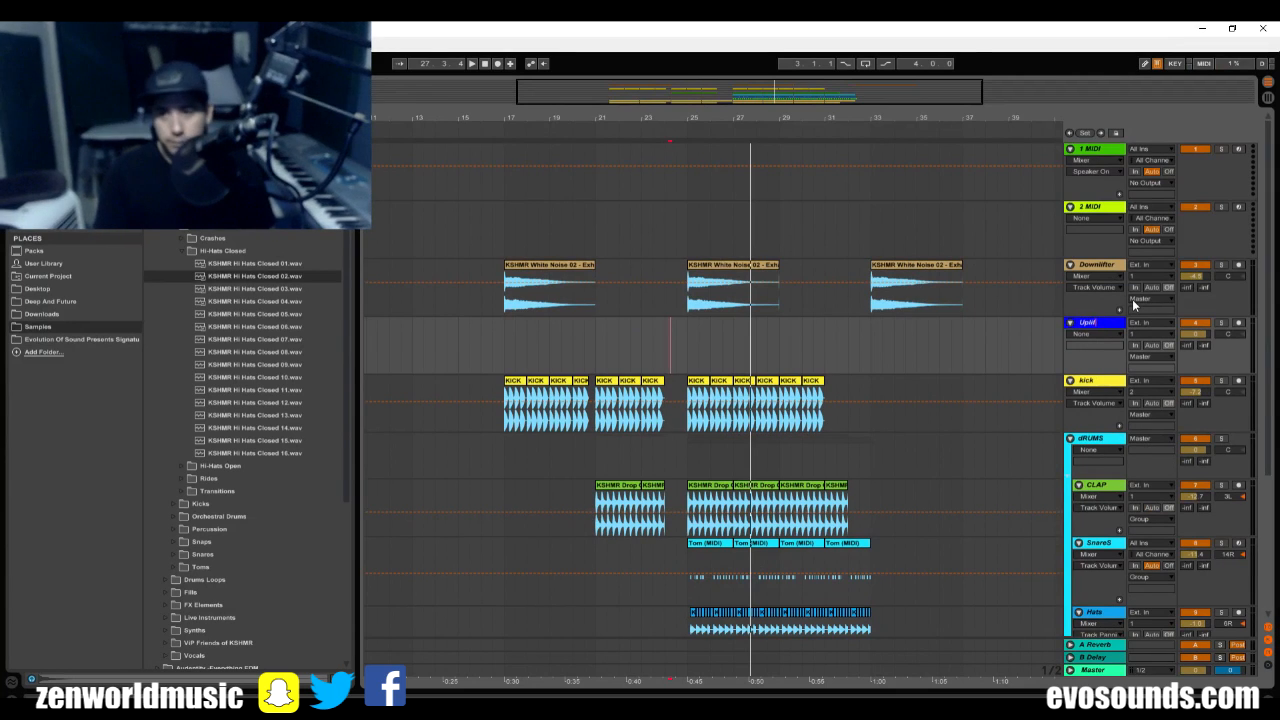
text(ter)
key(Return)
key(ctrl+t)
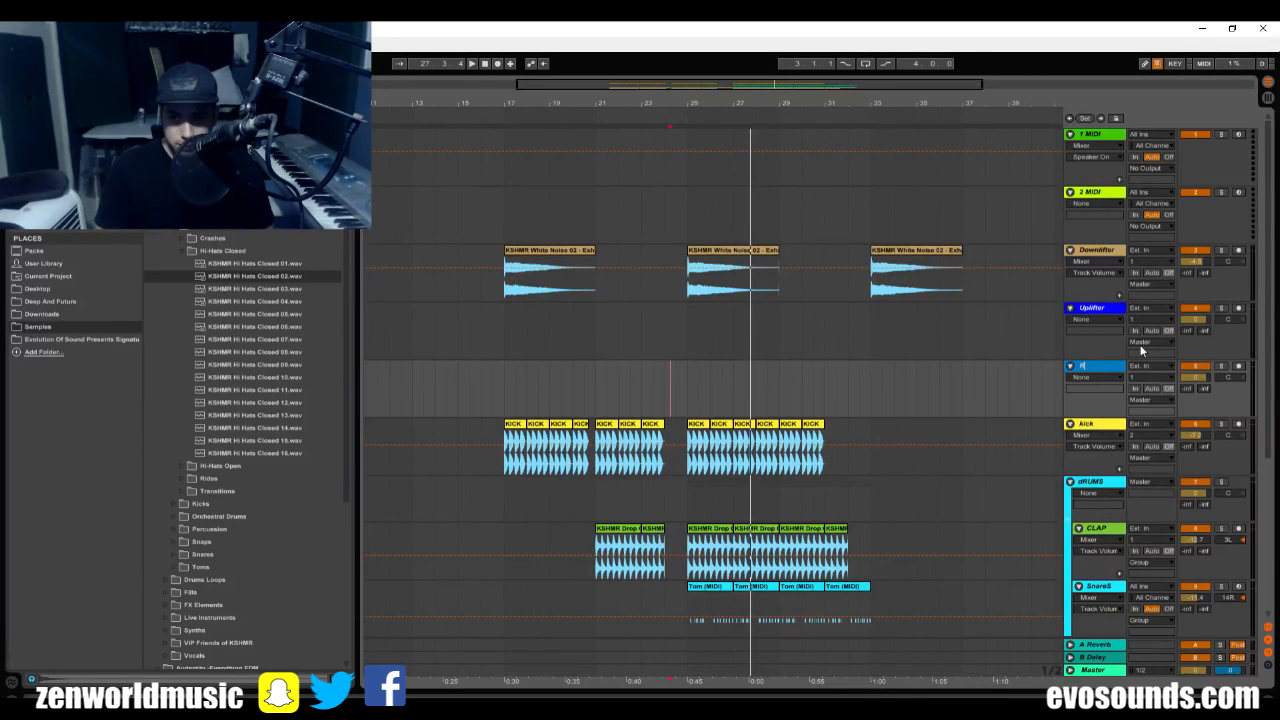
text(Rise HYPE)
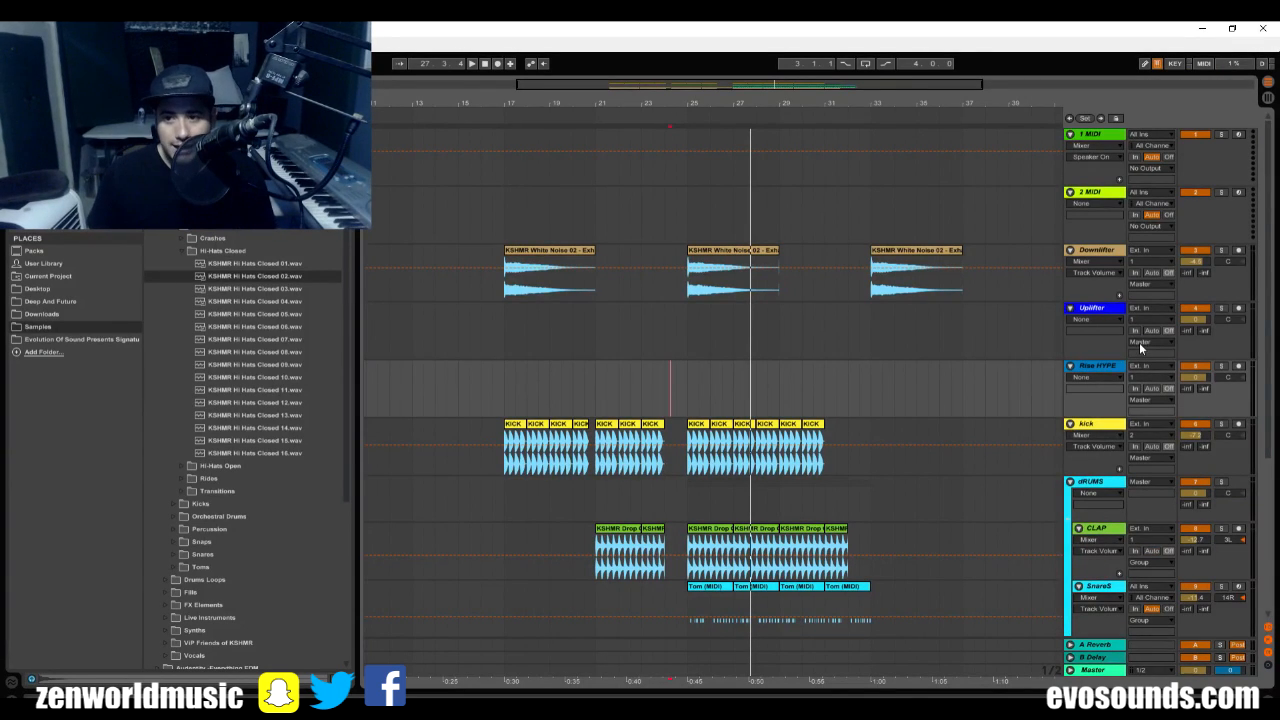
Insert two audio tracks between Uplifter and Rise HYPE and name them Mini Sweep and SUB down.
click(1111, 311)
click(1109, 367)
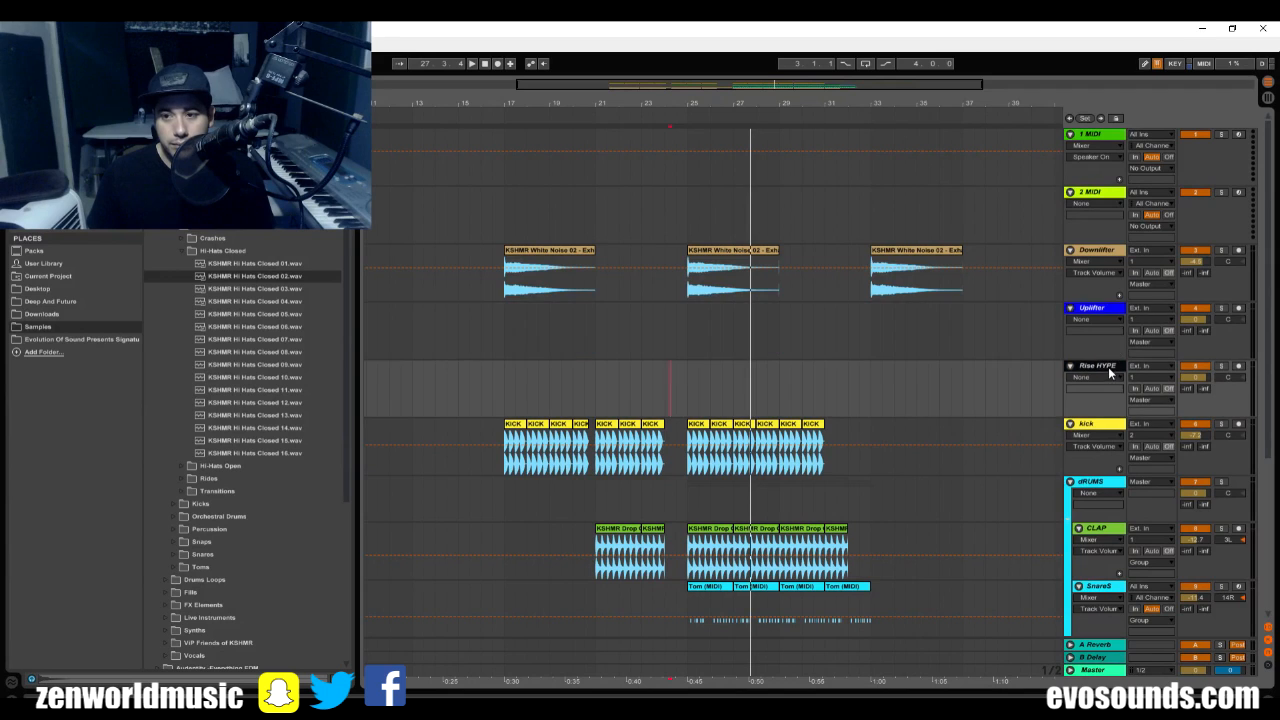
click(1110, 309)
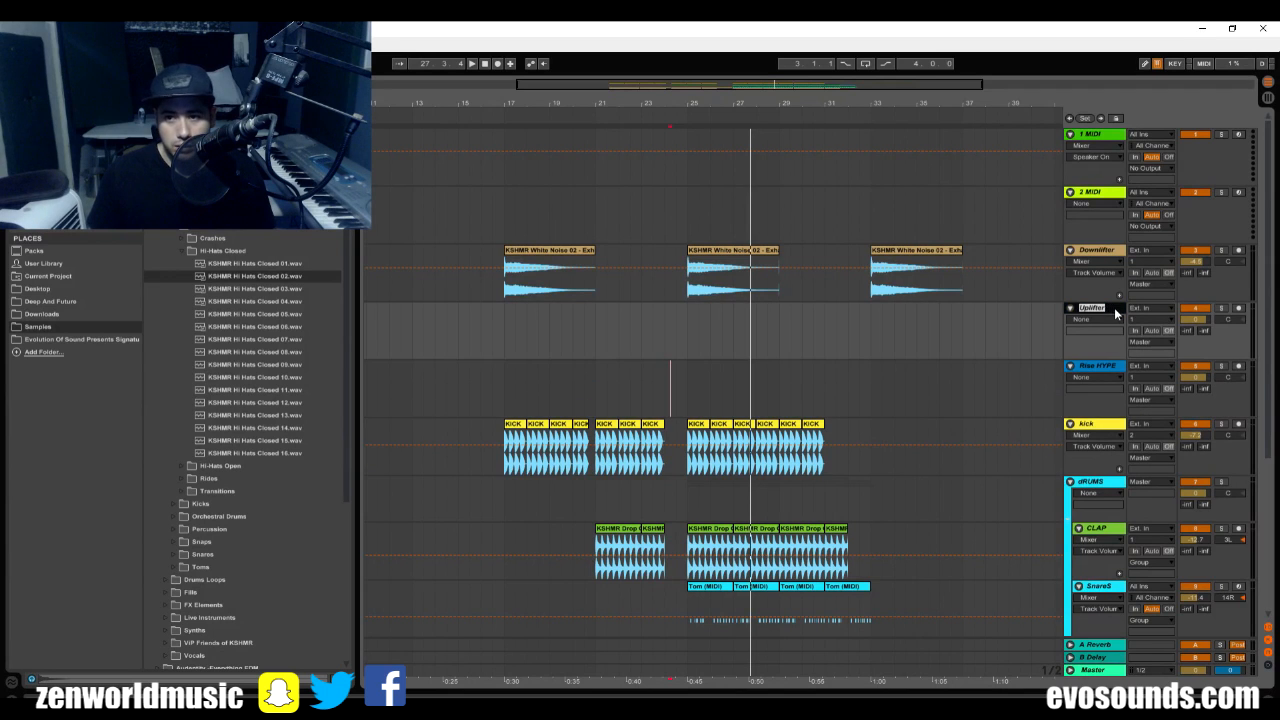
key(ctrl+t)
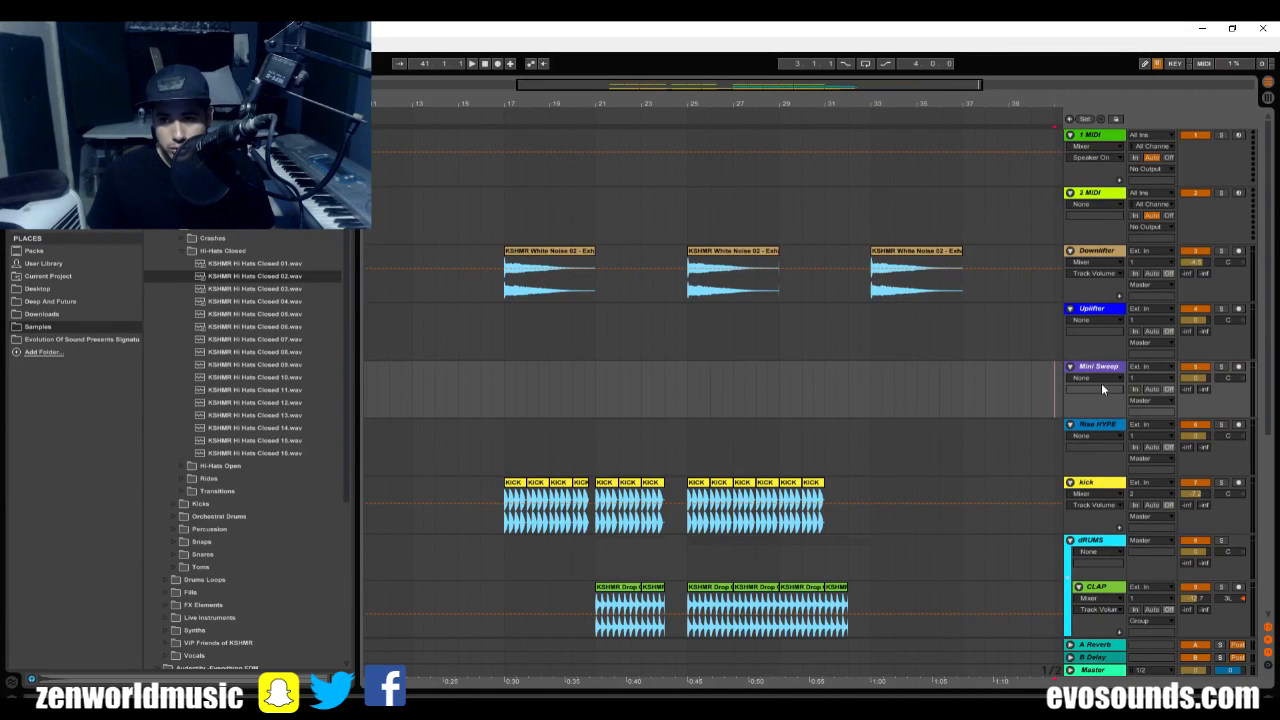
key(ctrl+t)
text(d)
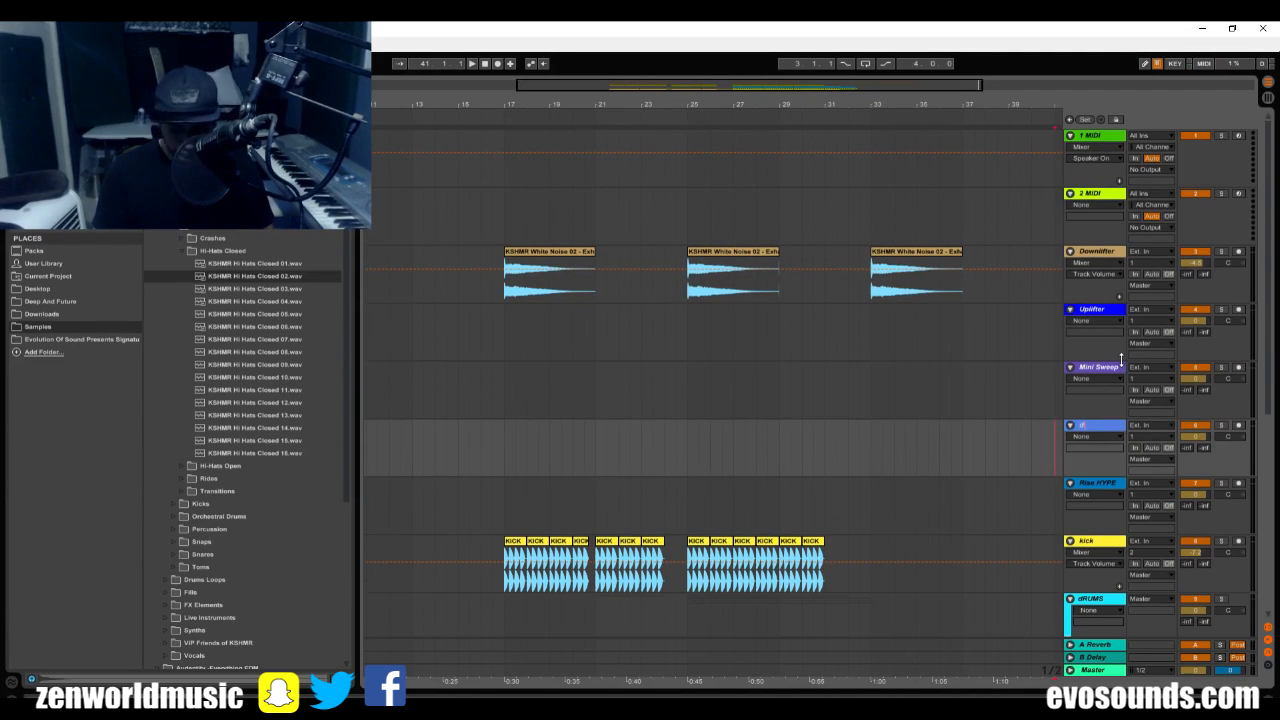
text(SUB down)
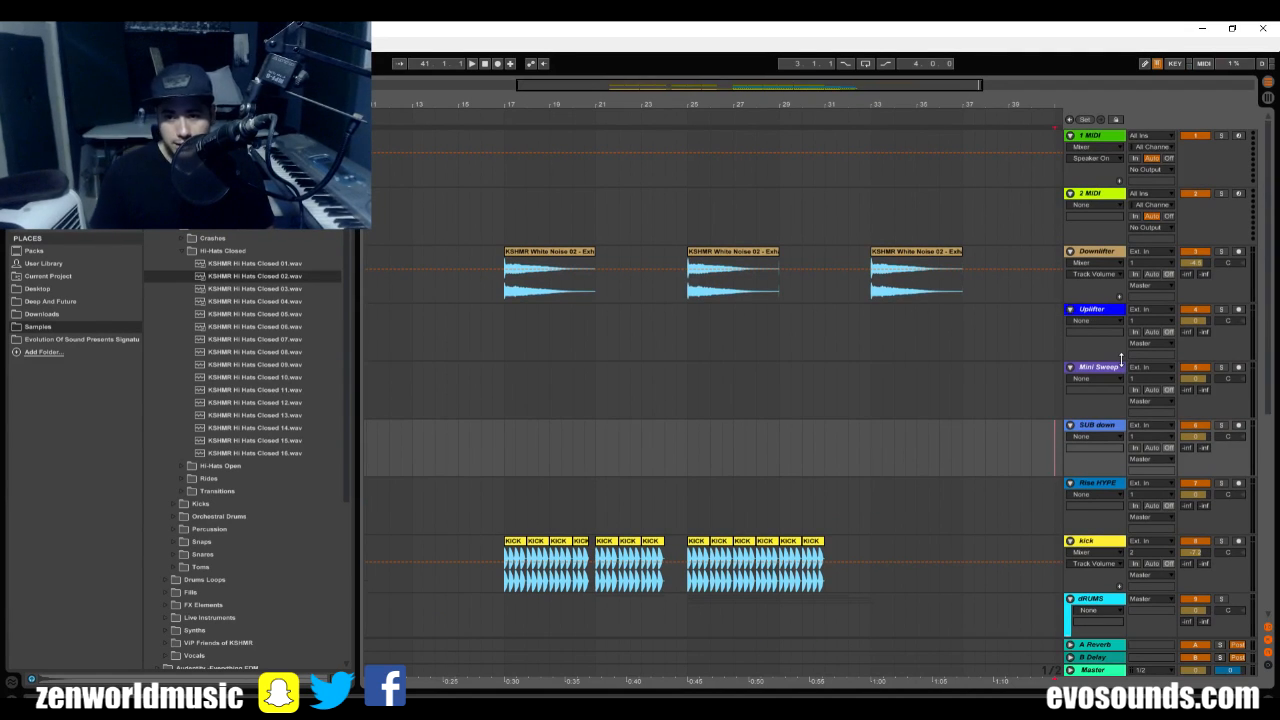
Group the Downlifter, Uplifter, Mini Sweep, SUB down and Rise HYPE tracks together.
scroll(560, 400, down, 3)
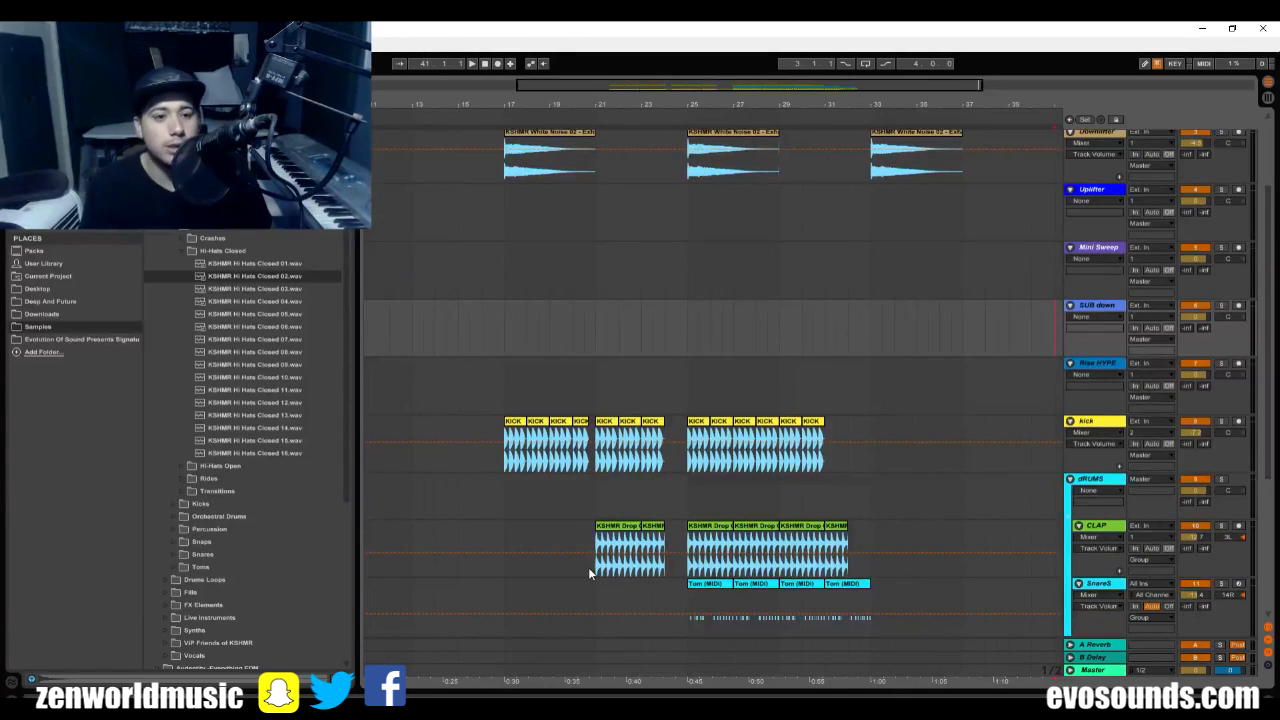
click(1095, 363)
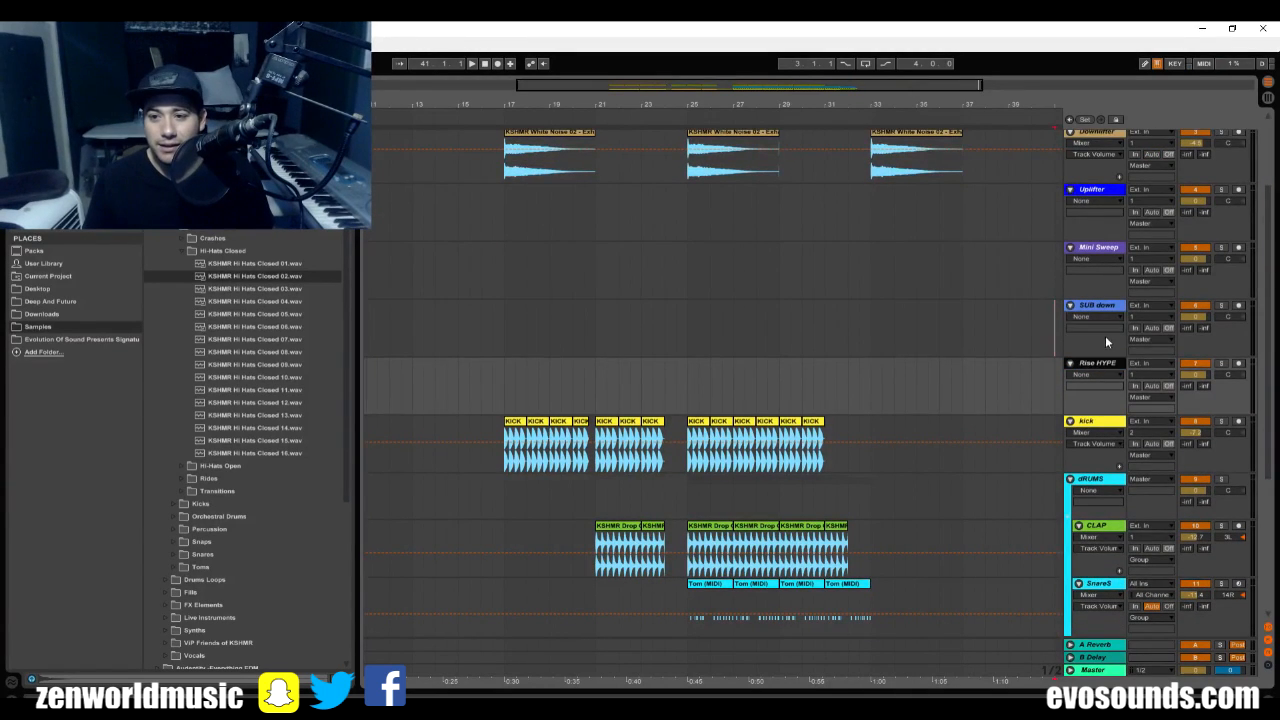
ctrl+click(1108, 306)
ctrl+click(1110, 248)
ctrl+click(1111, 189)
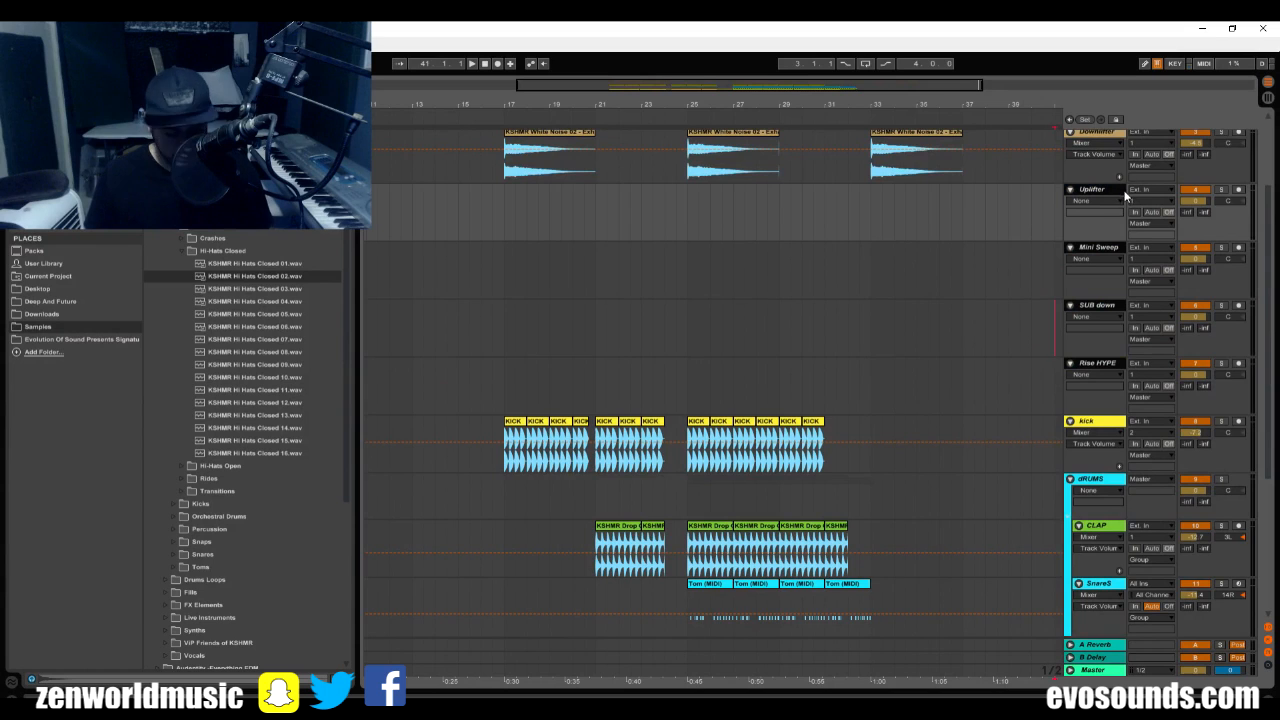
key(ctrl+g)
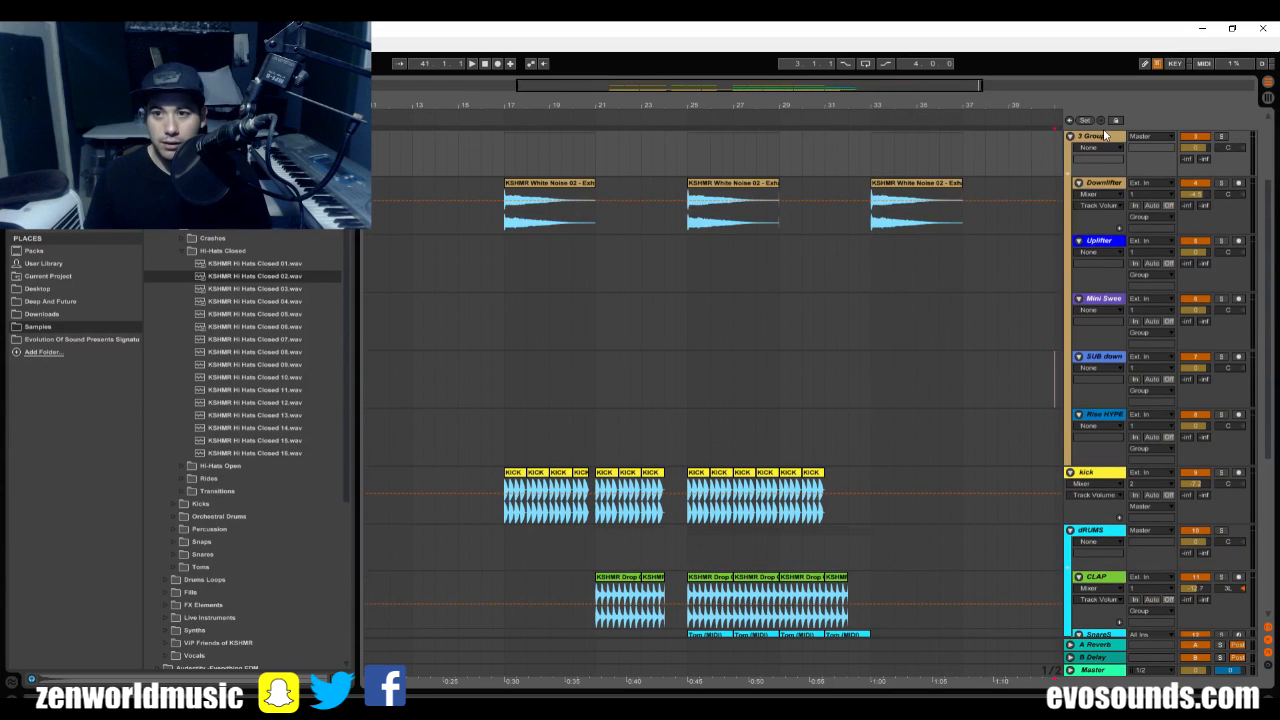
Rename the new effects track group as FX and leave no extra audio track above the kick.
key(ctrl+t)
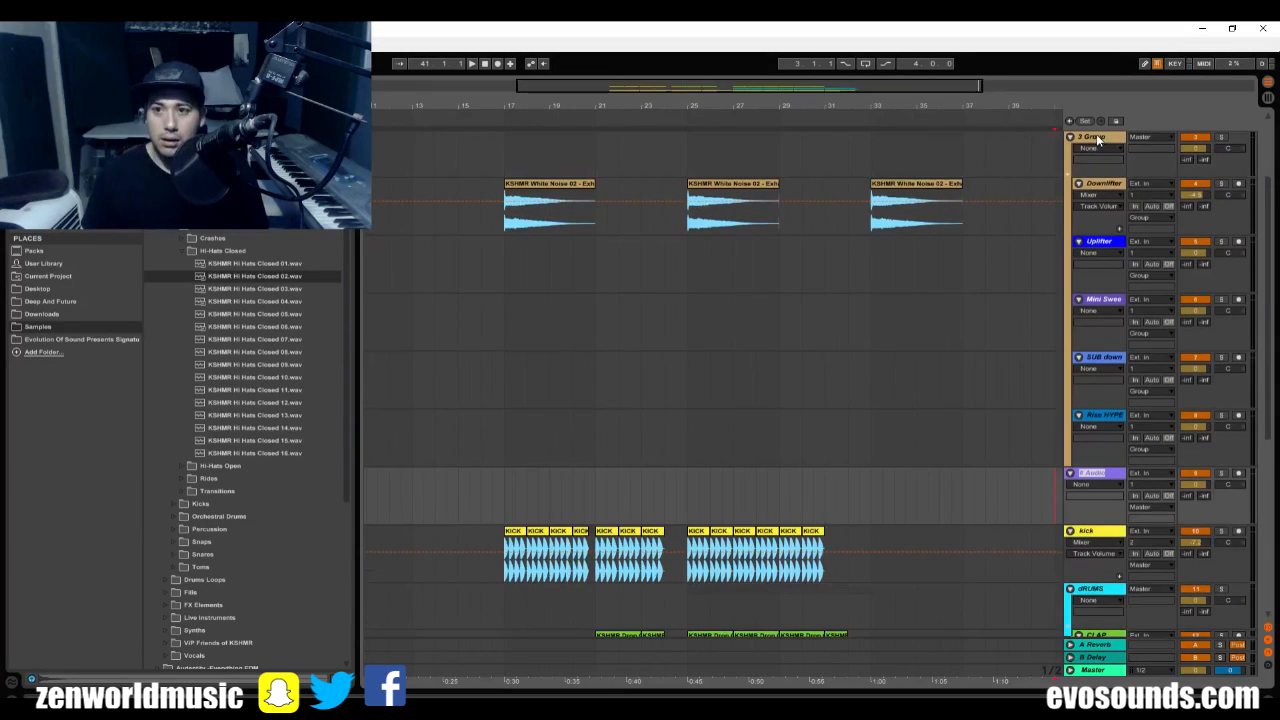
key(Delete)
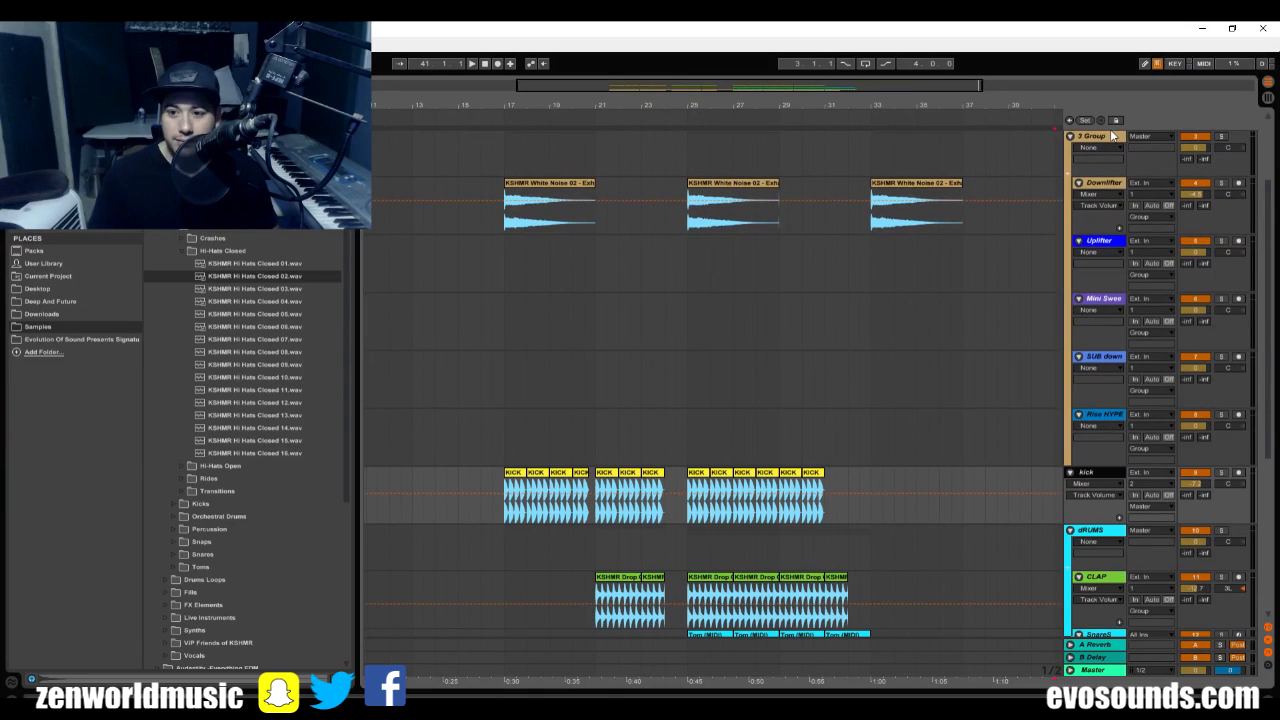
click(1097, 137)
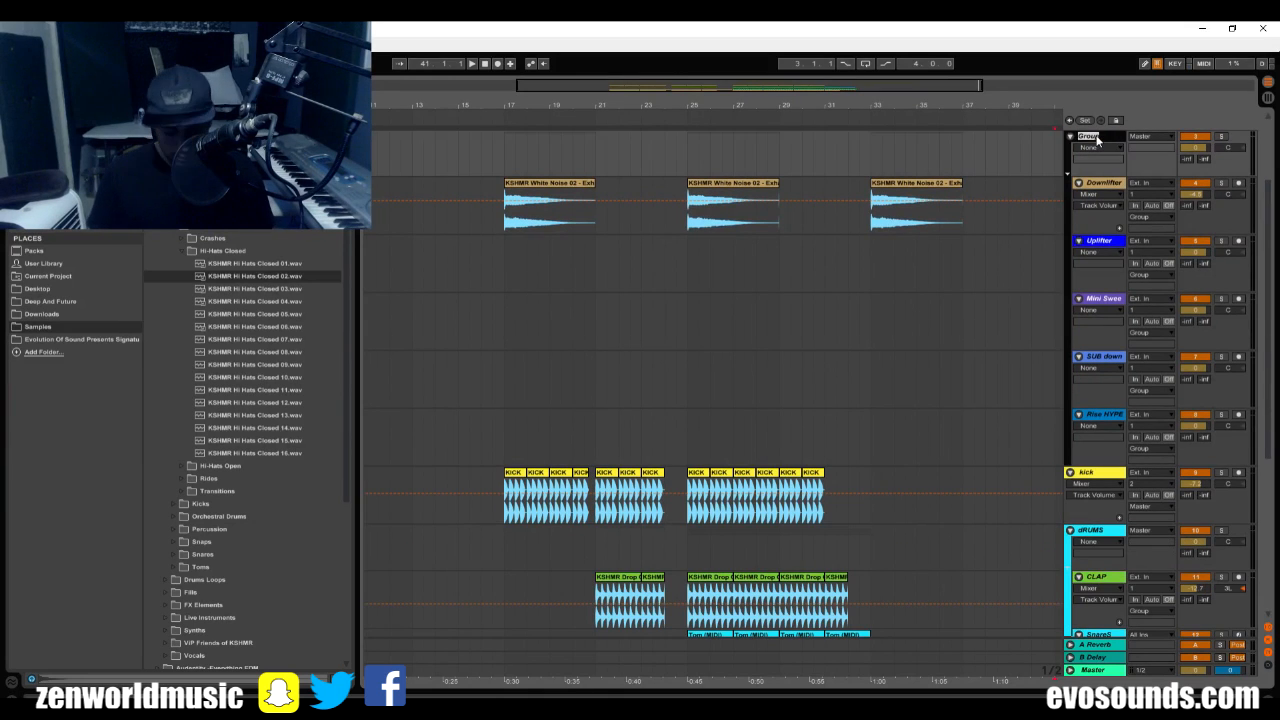
text(FX)
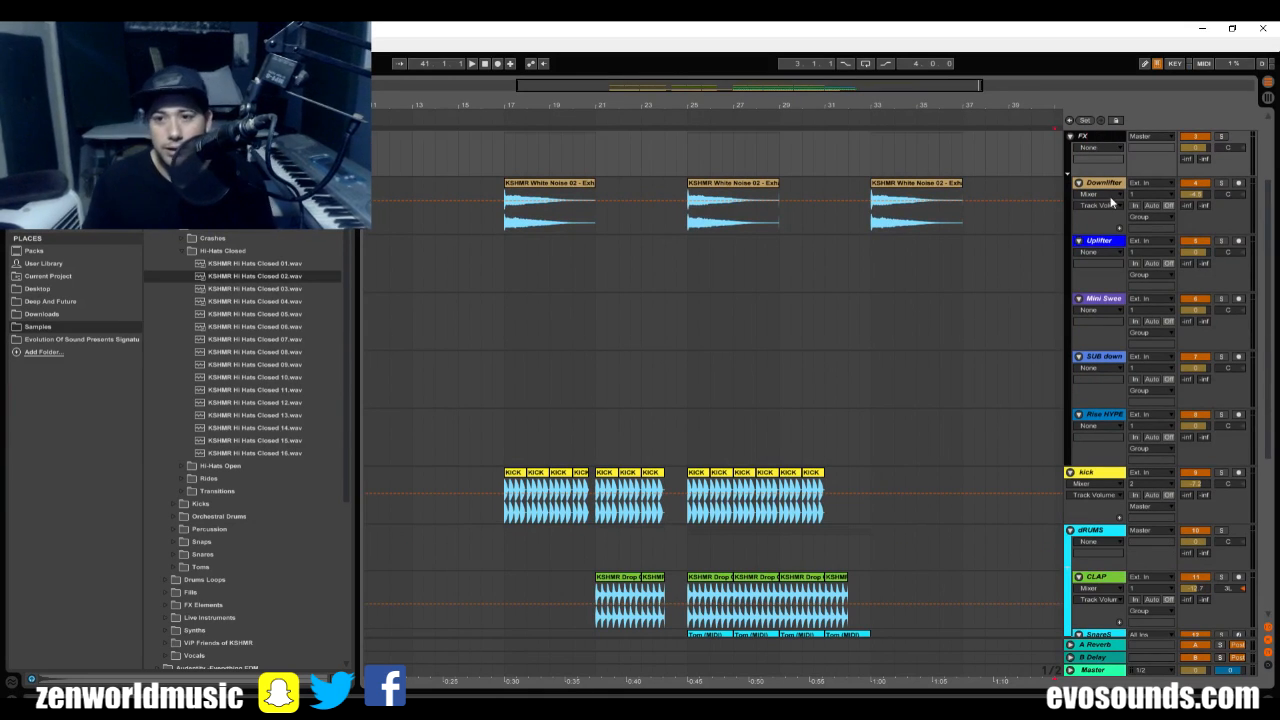
Play the arrangement from bar 17 for a closer look at the first section and select the Mini Sweep track.
click(842, 232)
key(space)
drag(512, 105, 508, 200)
click(1083, 303)
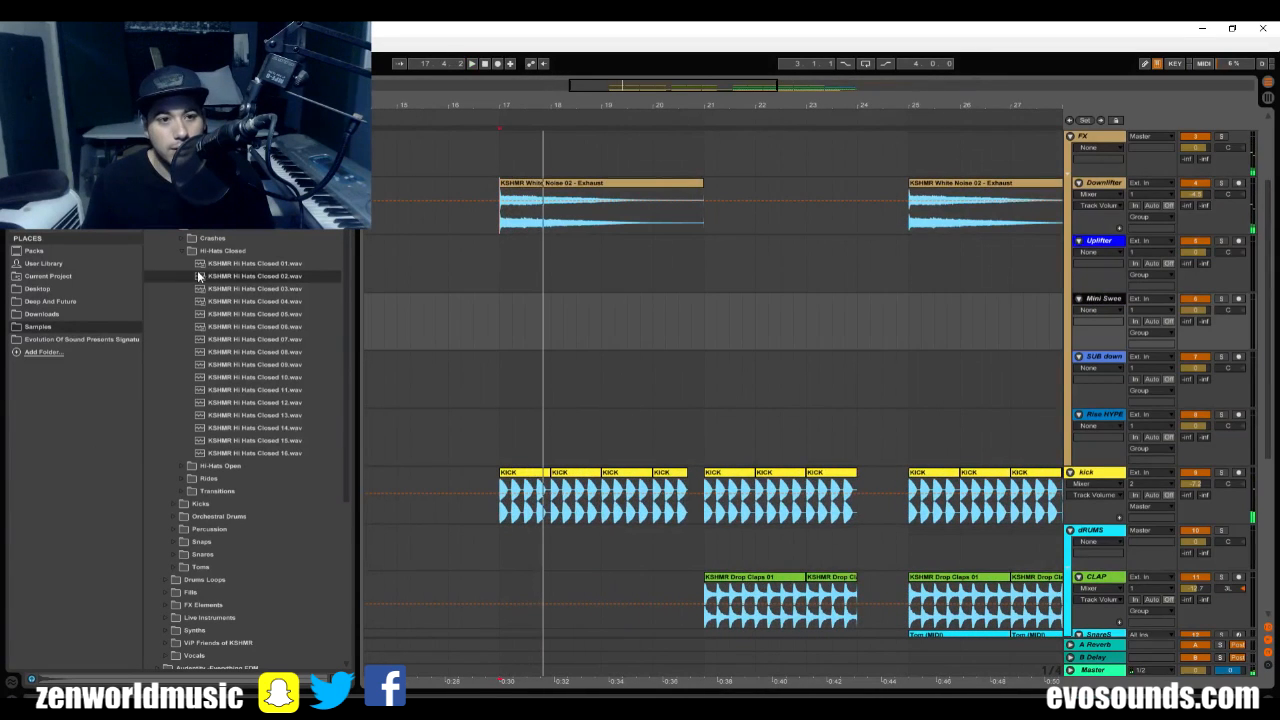
Browse the KSHMR effects sample folders and open Sub Drops to find a sound for the transition.
scroll(185, 275, down, 5)
scroll(250, 440, down, 2)
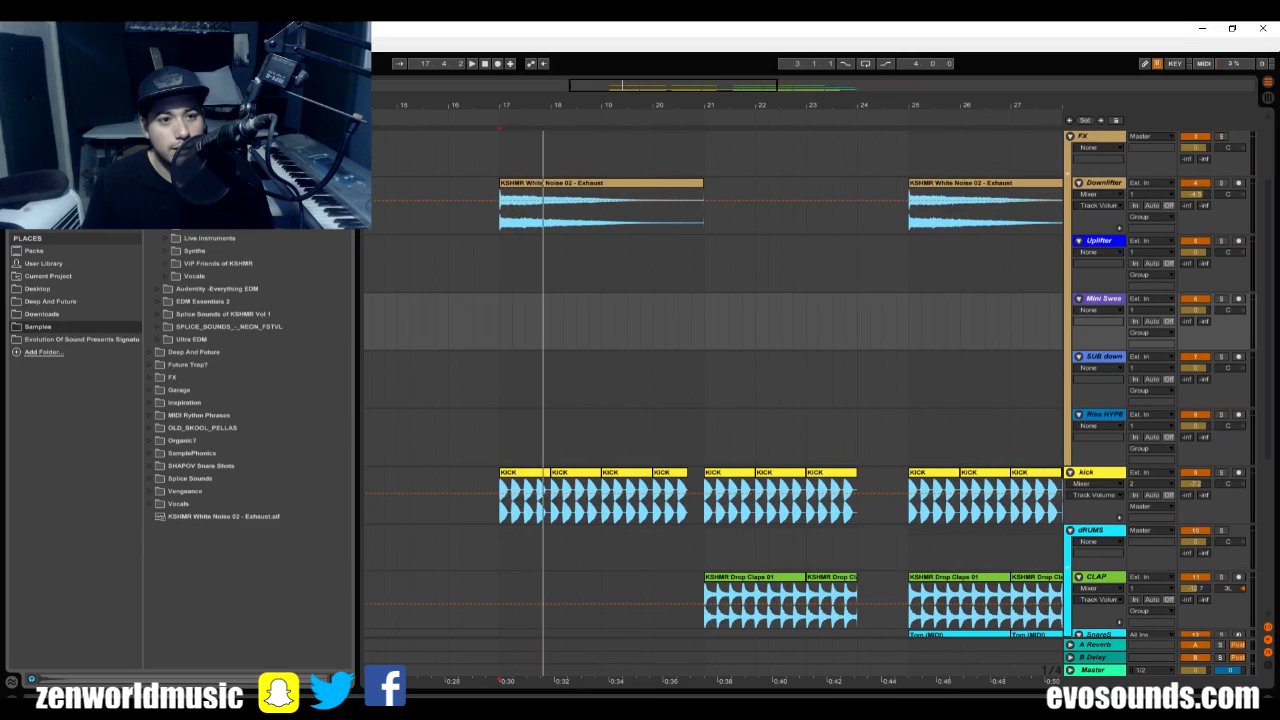
scroll(166, 233, up, 5)
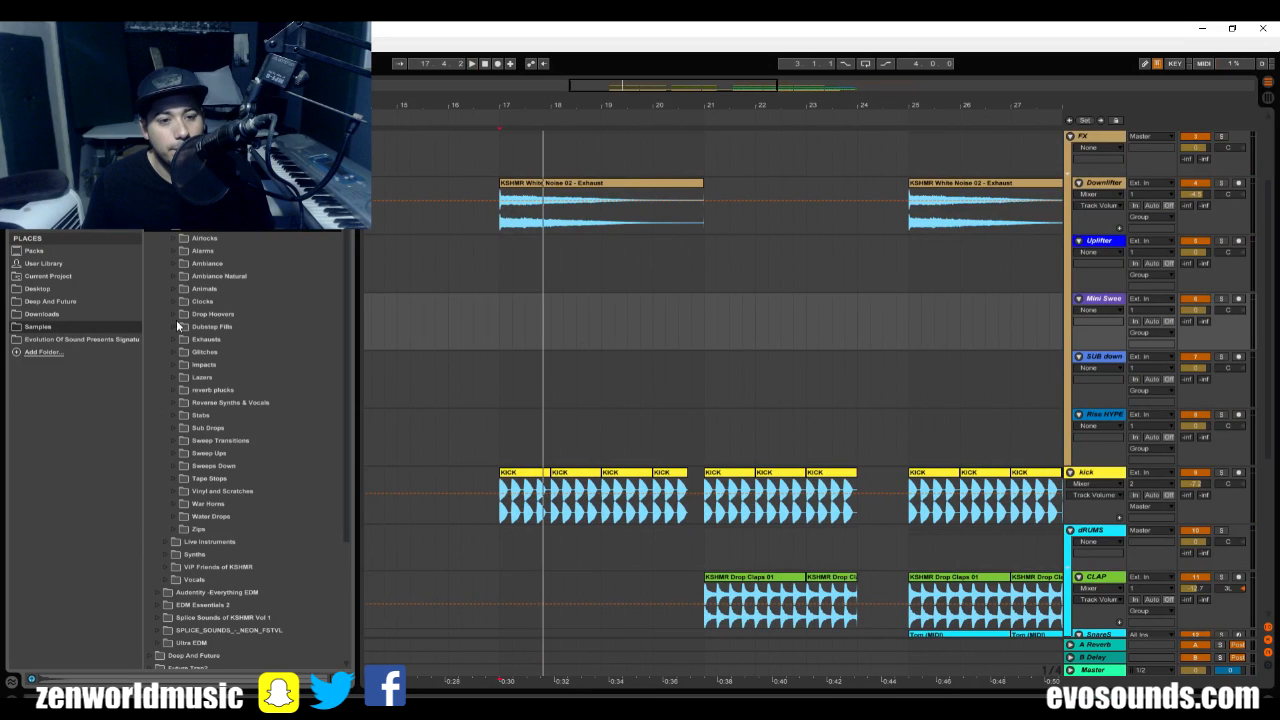
click(216, 401)
click(207, 430)
click(208, 450)
click(216, 465)
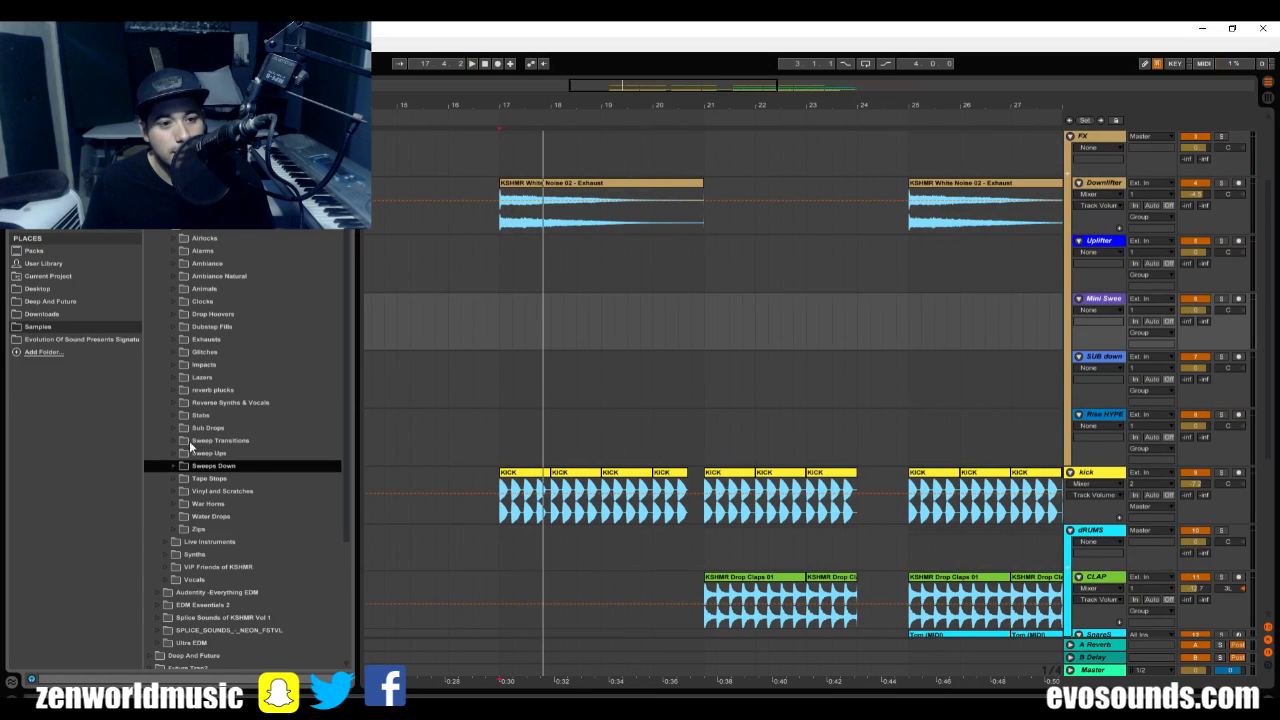
click(168, 430)
click(168, 430)
click(208, 443)
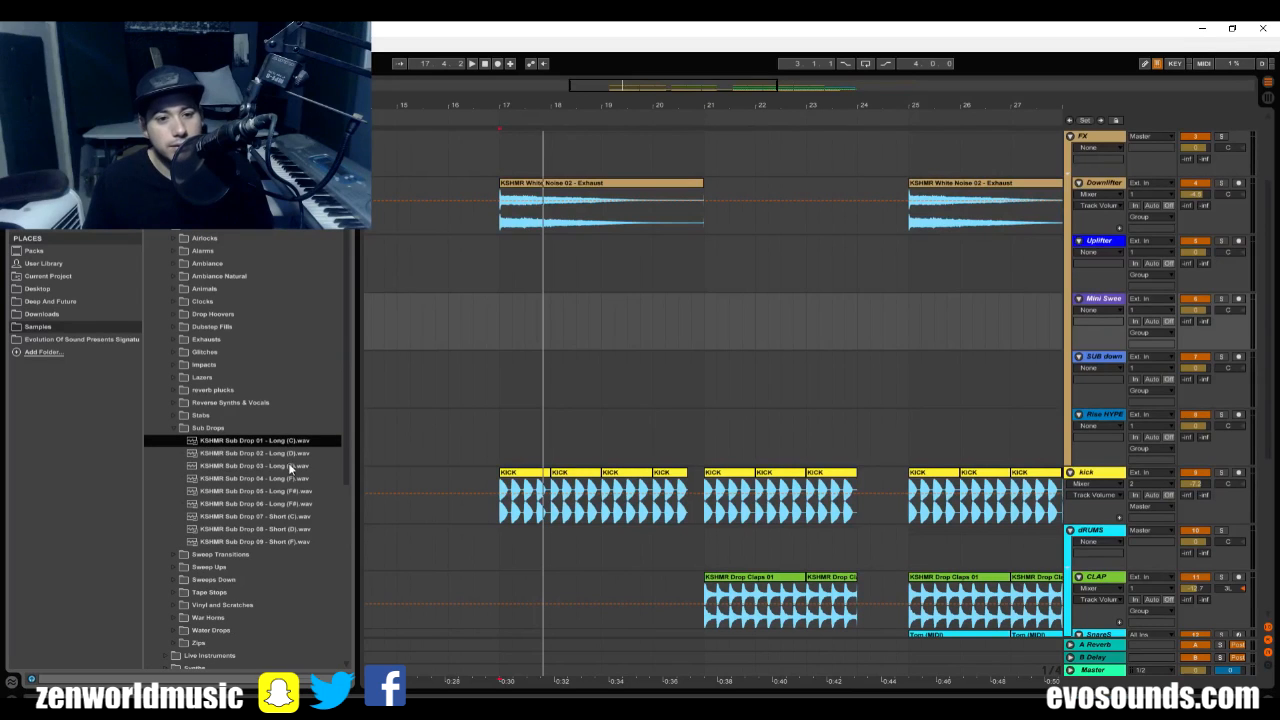
Audition the KSHMR Sub Drop samples, comparing the long versions with Sub Drop 07 - Short (C).
scroll(295, 532, down, 1)
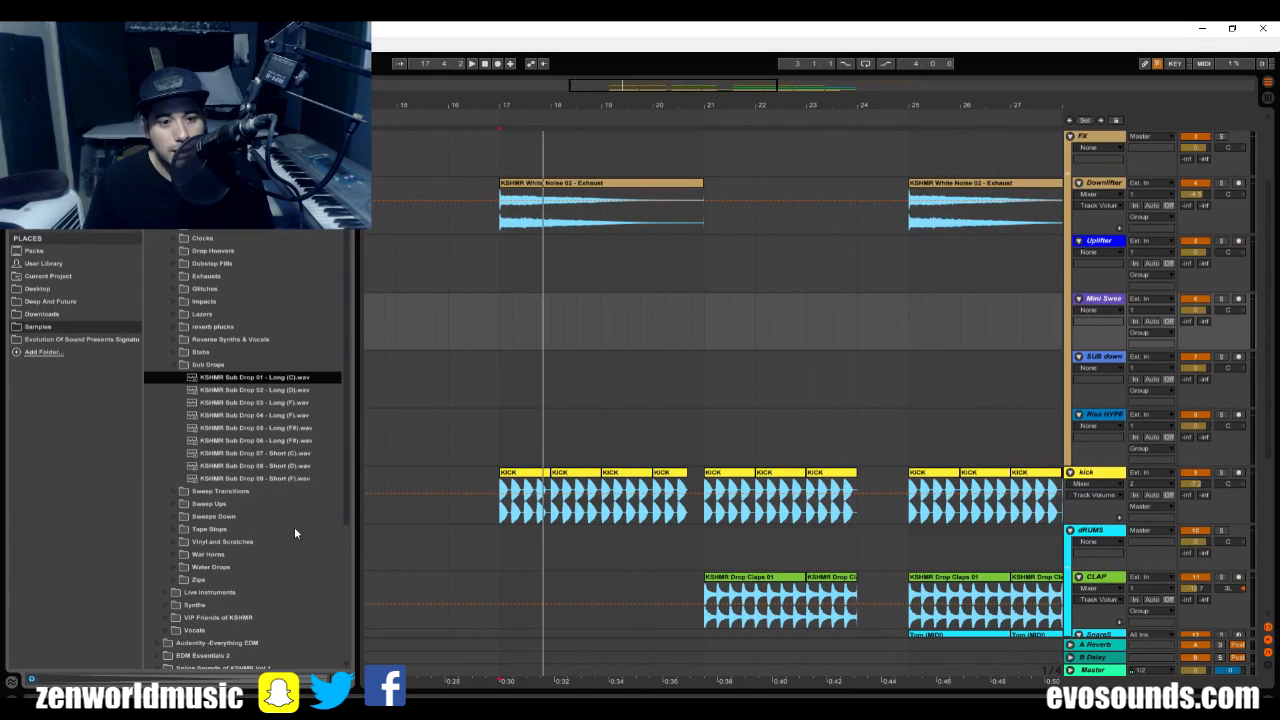
click(306, 428)
key(Up)
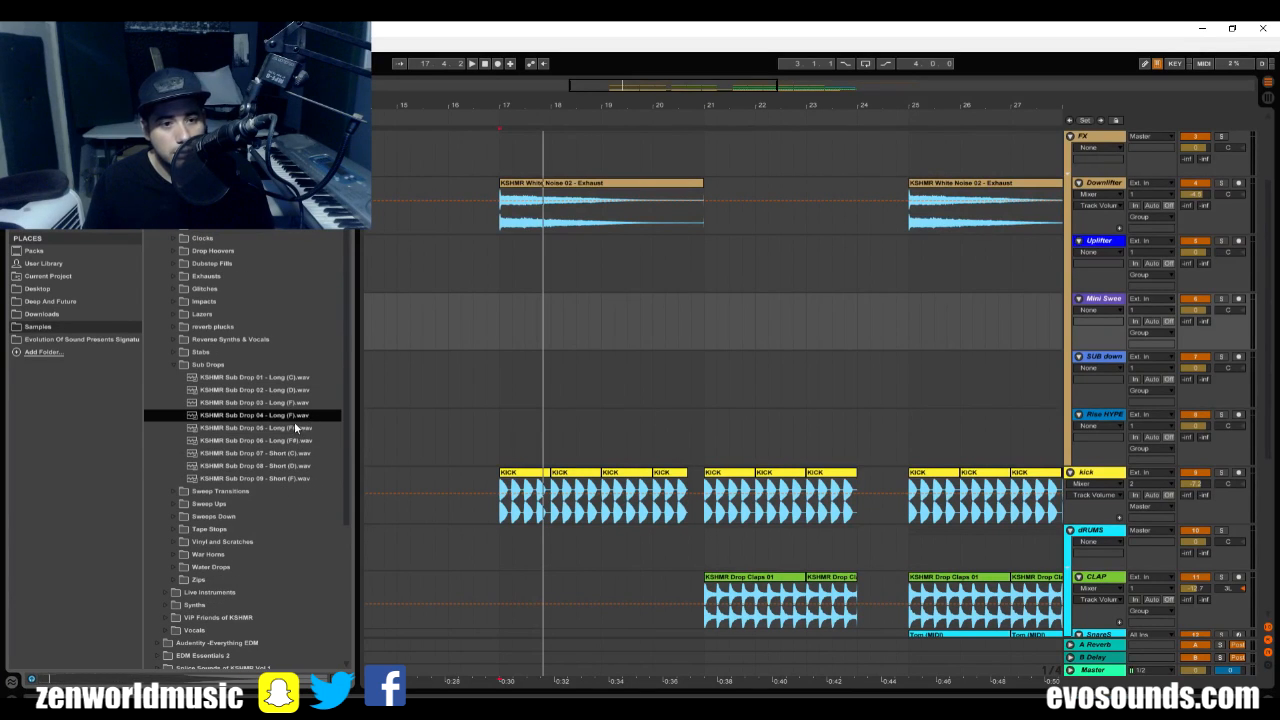
key(Up)
click(298, 445)
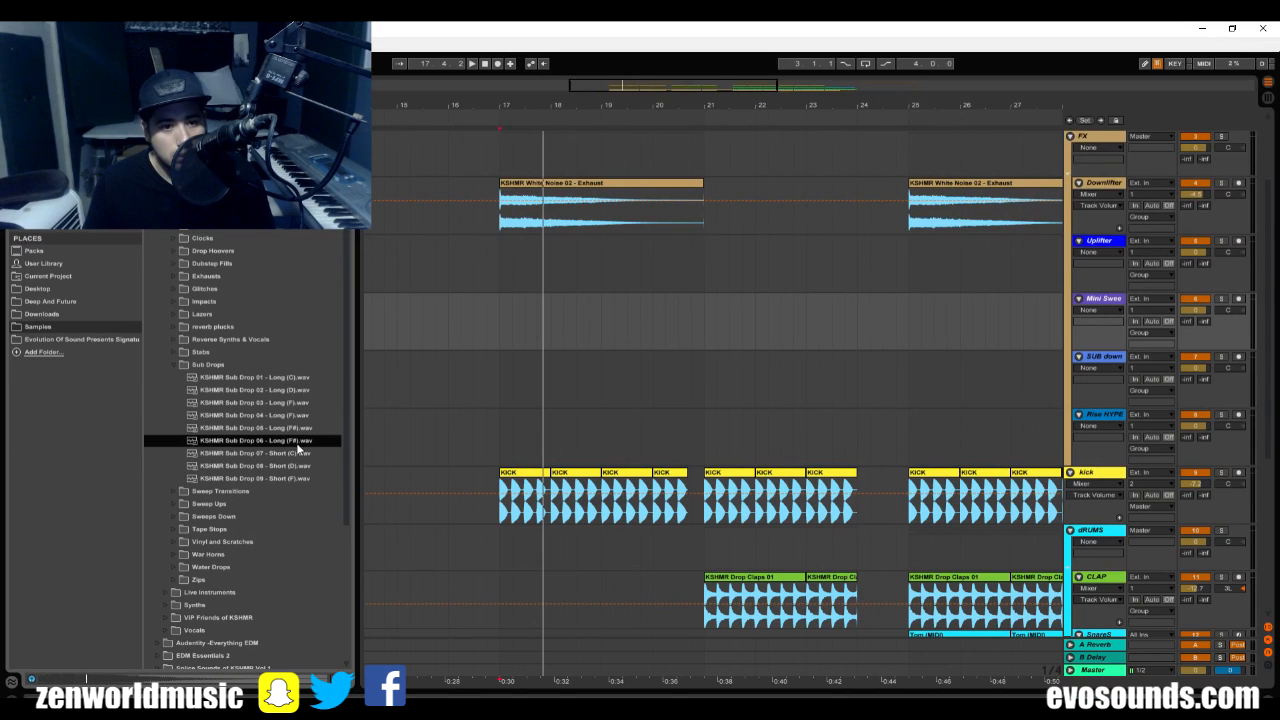
click(290, 454)
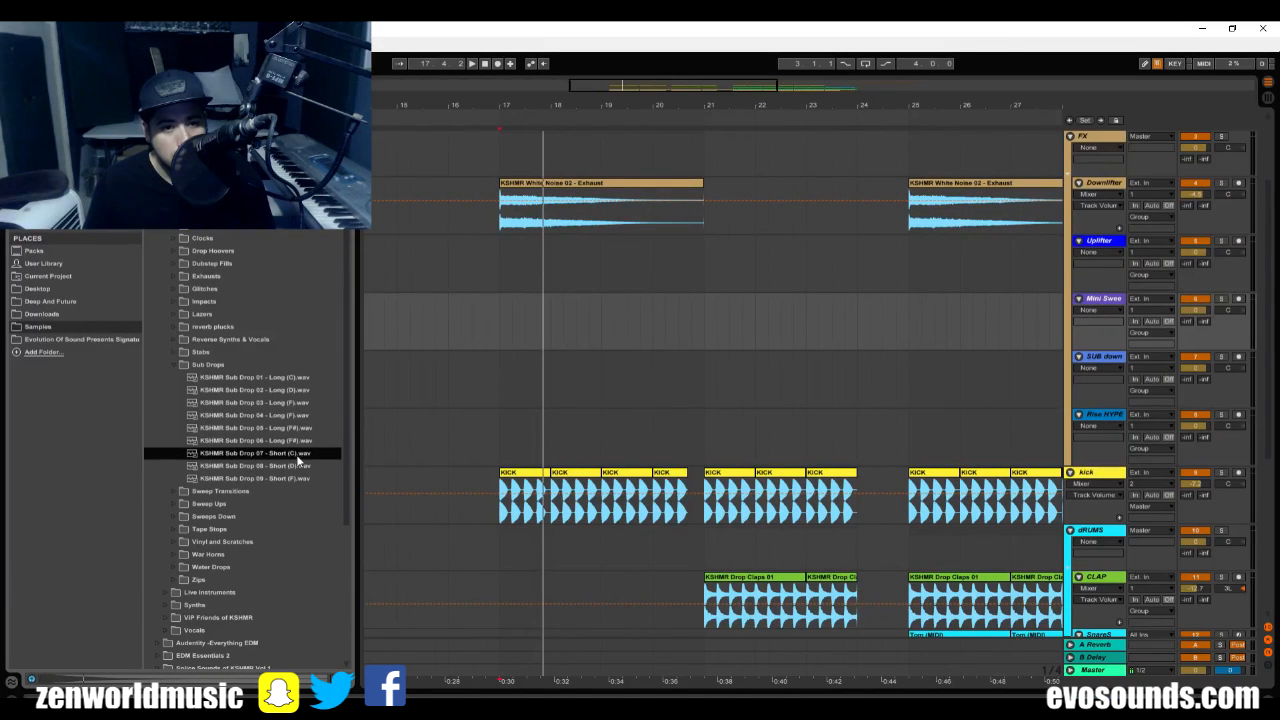
Place KSHMR Sub Drop 07 - Short (C) on the Rise HYPE track at bar 24, trimmed to end at bar 25, and play the transition.
drag(269, 455, 853, 442)
drag(880, 105, 722, 100)
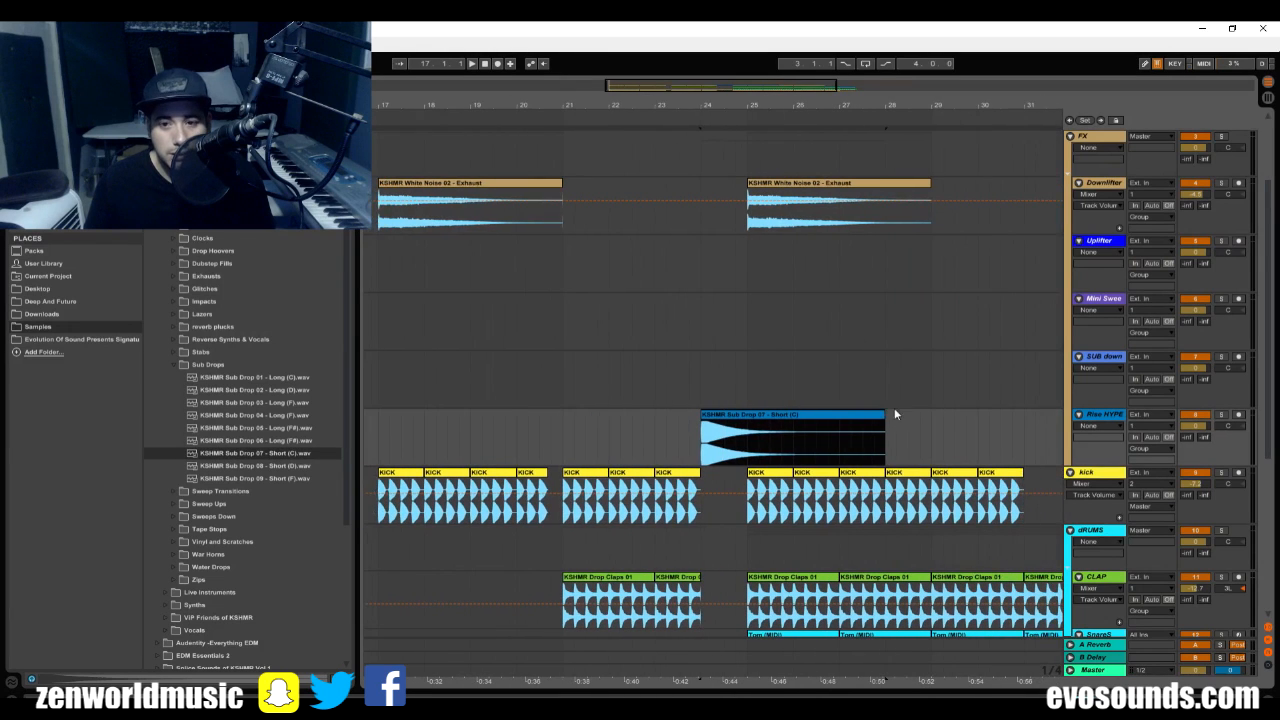
drag(885, 432, 750, 433)
key(space)
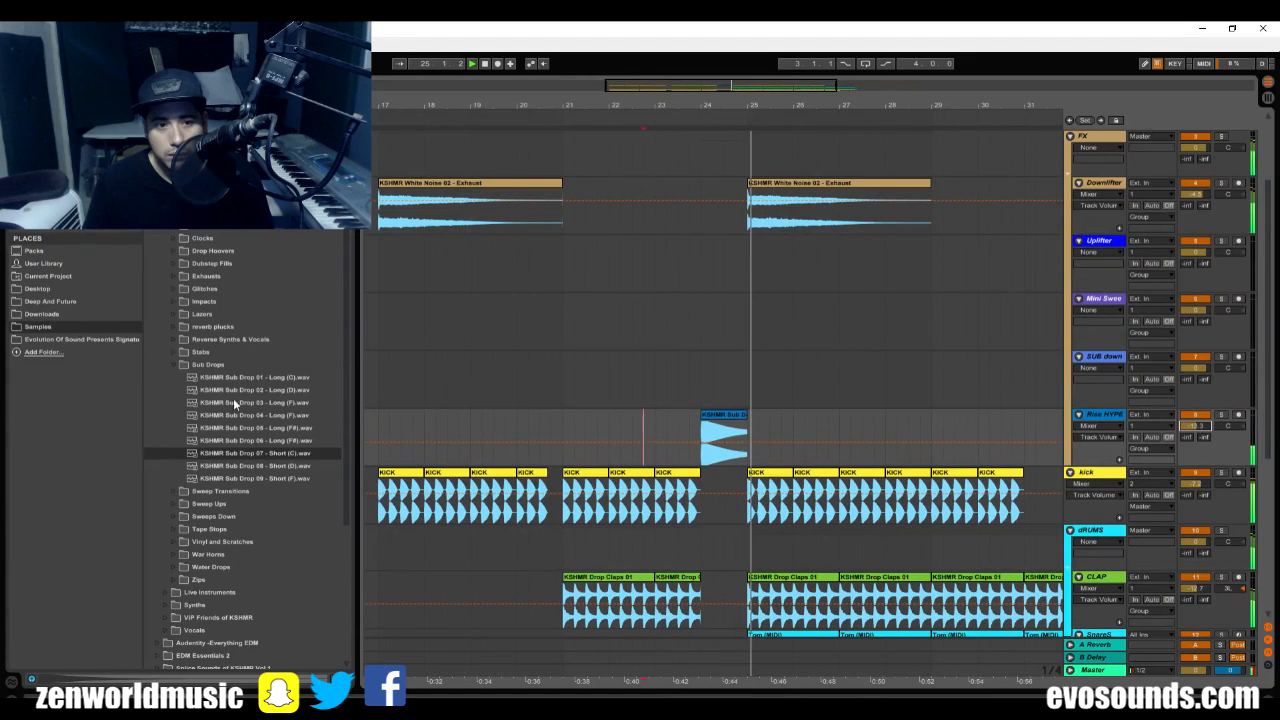
Place KSHMR Medium Sweep 01 from the Sweep Ups samples on the Mini Sweep track at bar 24 and play the transition.
click(177, 364)
click(182, 390)
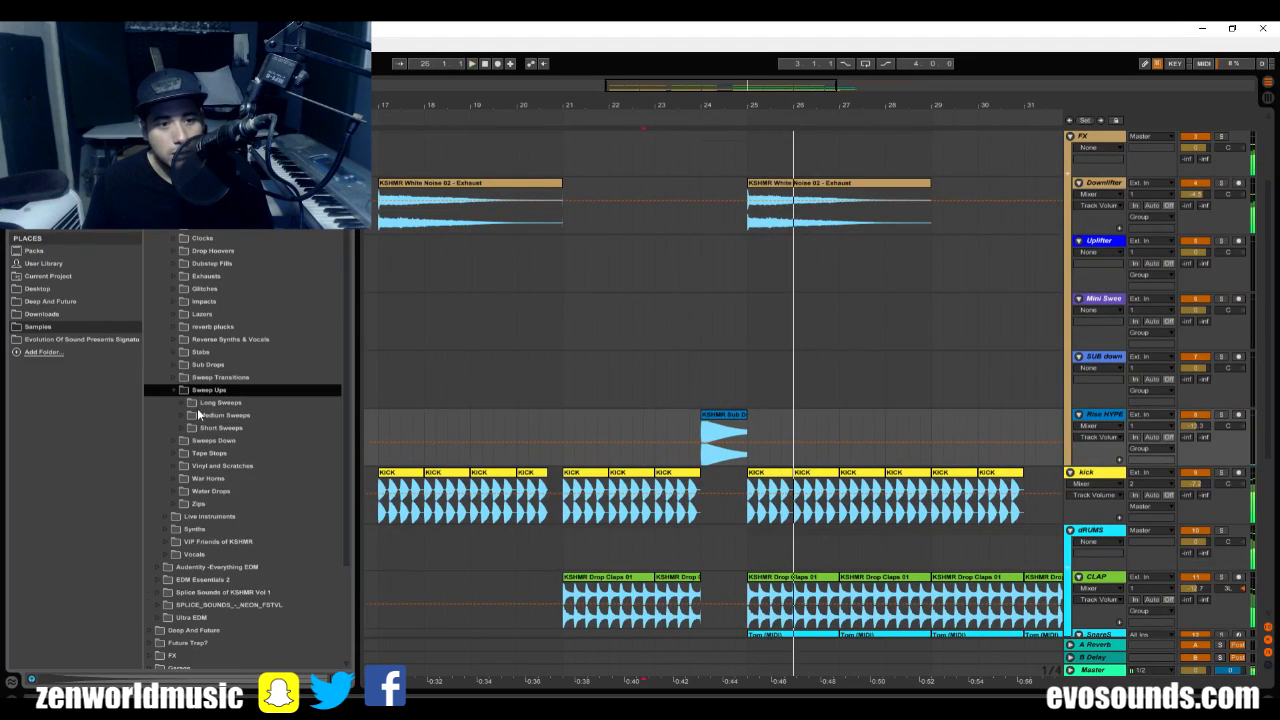
click(184, 427)
click(181, 415)
click(217, 430)
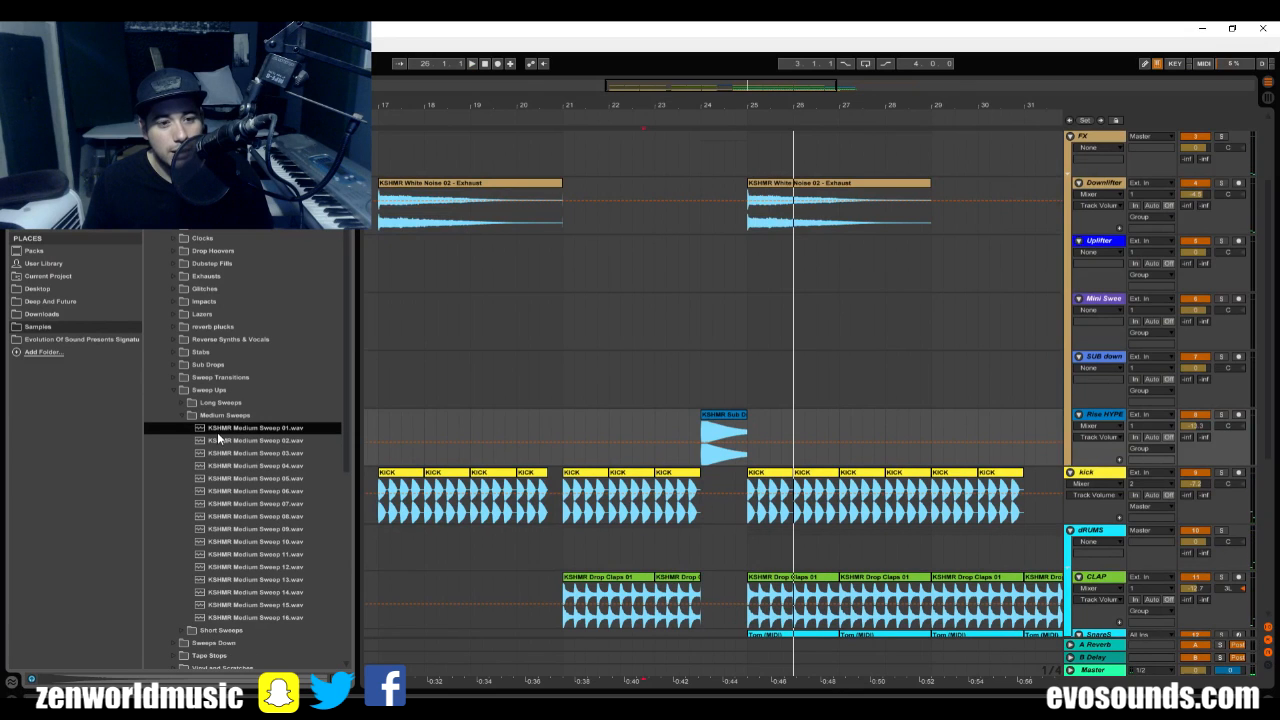
drag(238, 430, 701, 299)
key(space)
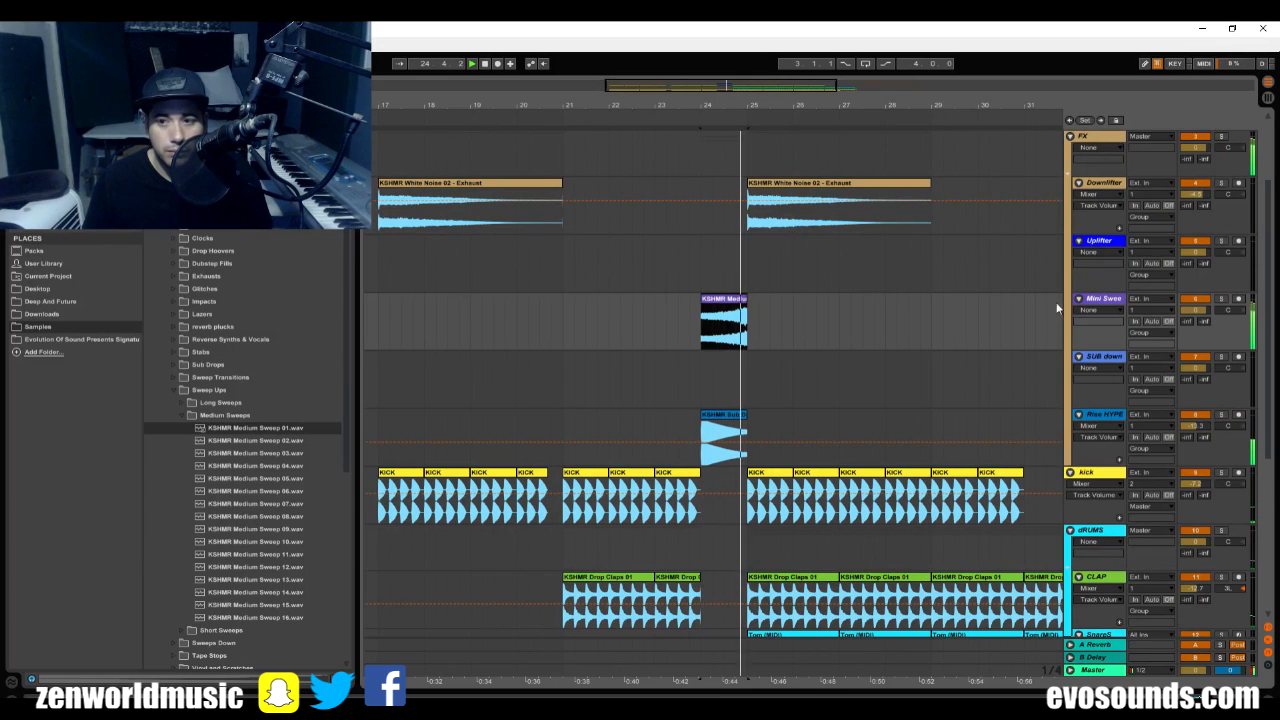
Lower the Mini Sweep track's volume to about -10 dB while playing the transition.
mouse_move(1188, 311)
mouse_down()
mouse_move(1188, 330)
mouse_move(1195, 315)
mouse_up()
key(space)
key(space)
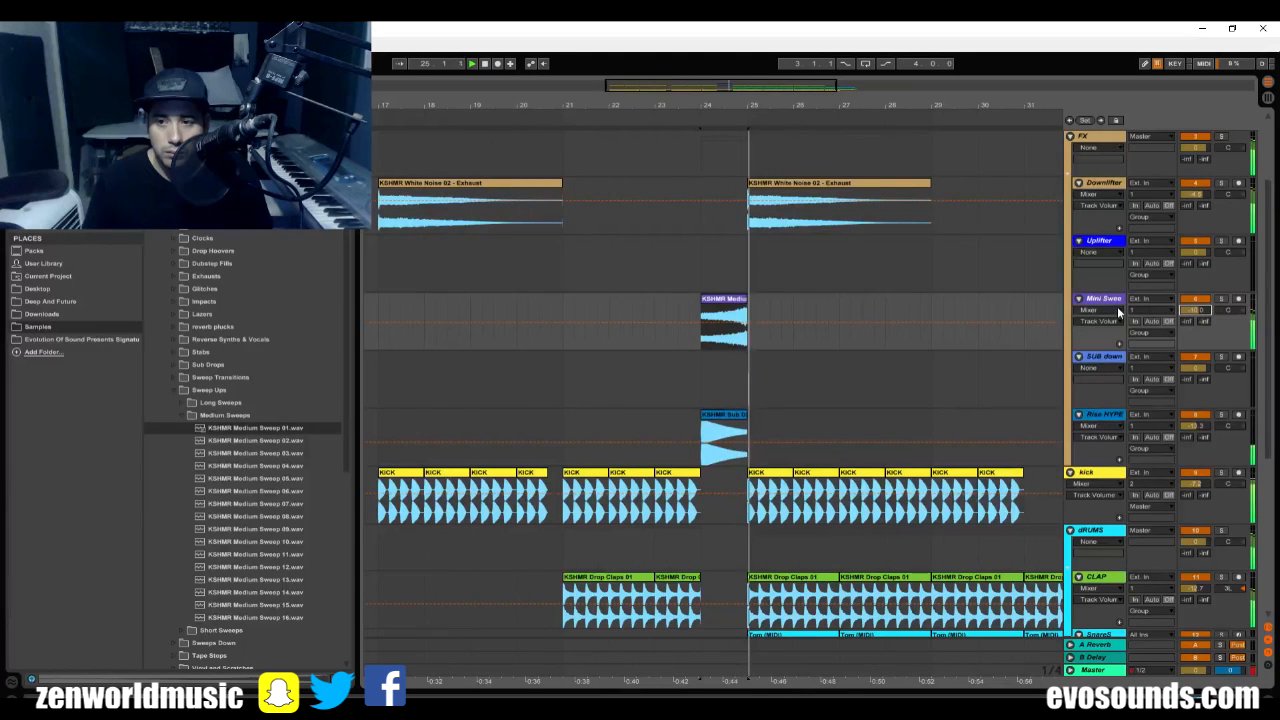
Insert a new audio track below Mini Sweep in the FX group and name it Crash.
key(ctrl+t)
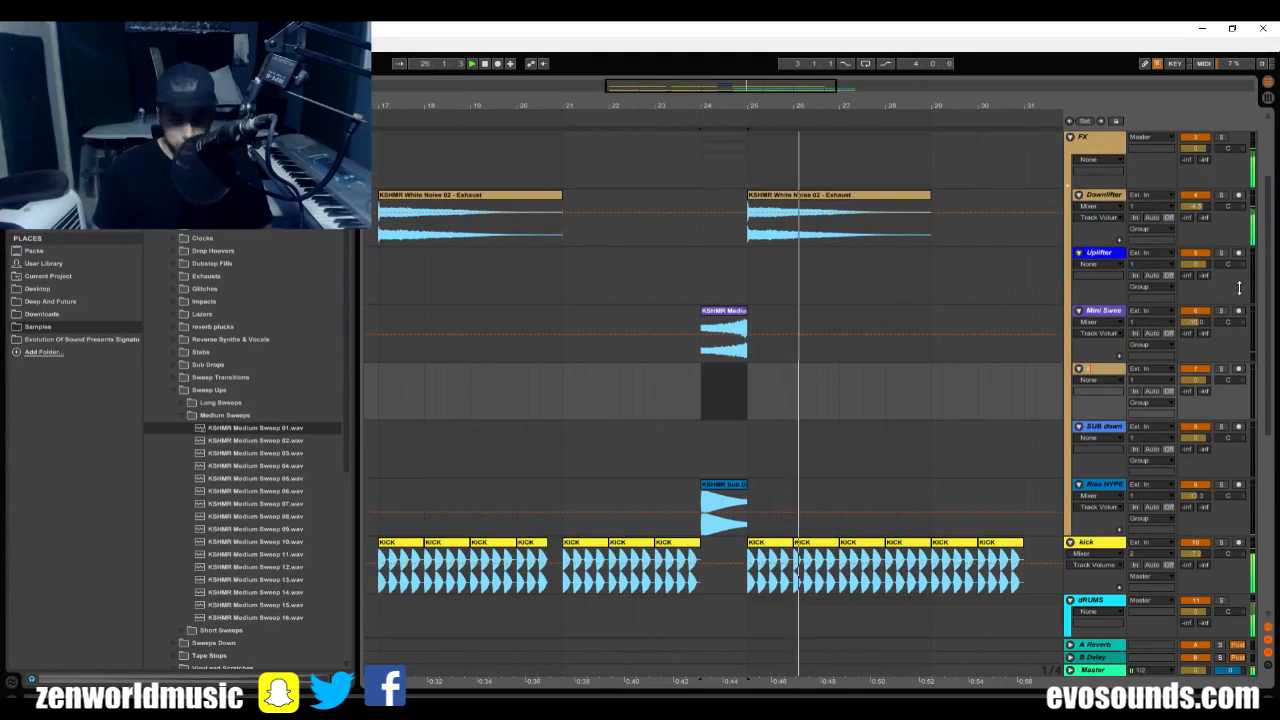
text(Crash)
key(Return)
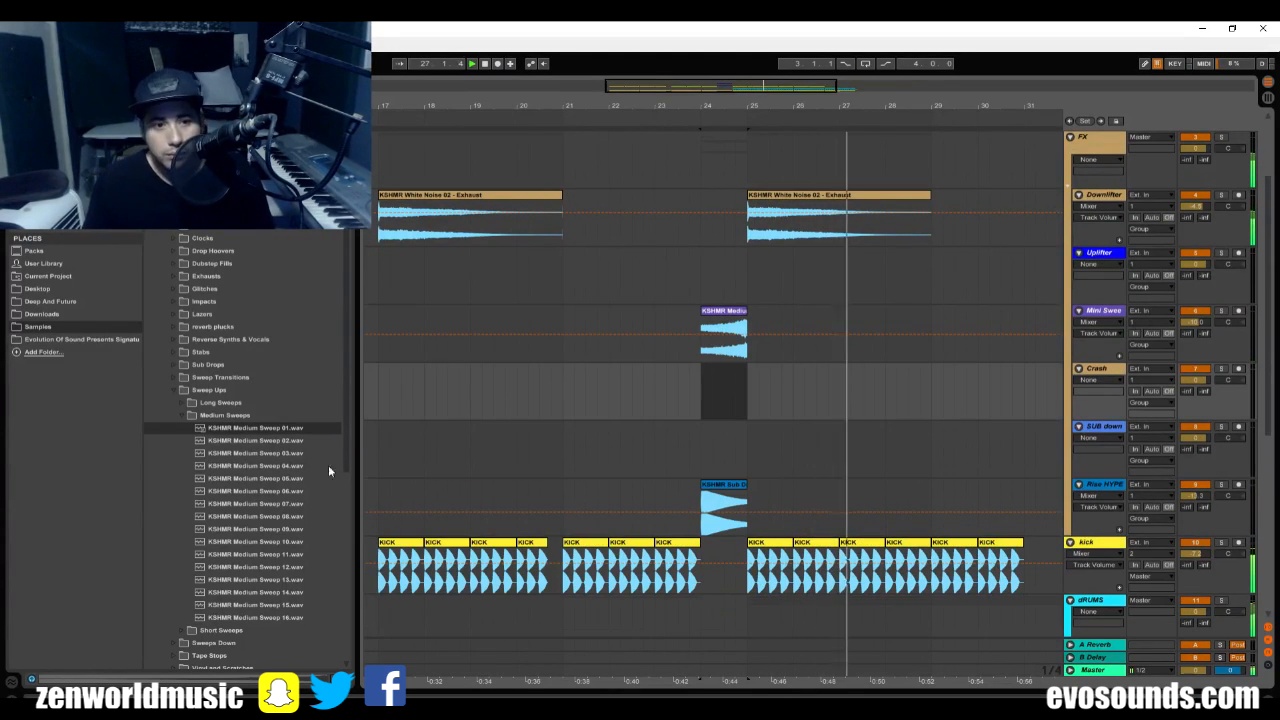
Place KSHMR Long Sweep 01 from the Long Sweeps samples on the Uplifter track at bar 25 and play its ending into bar 33.
click(193, 416)
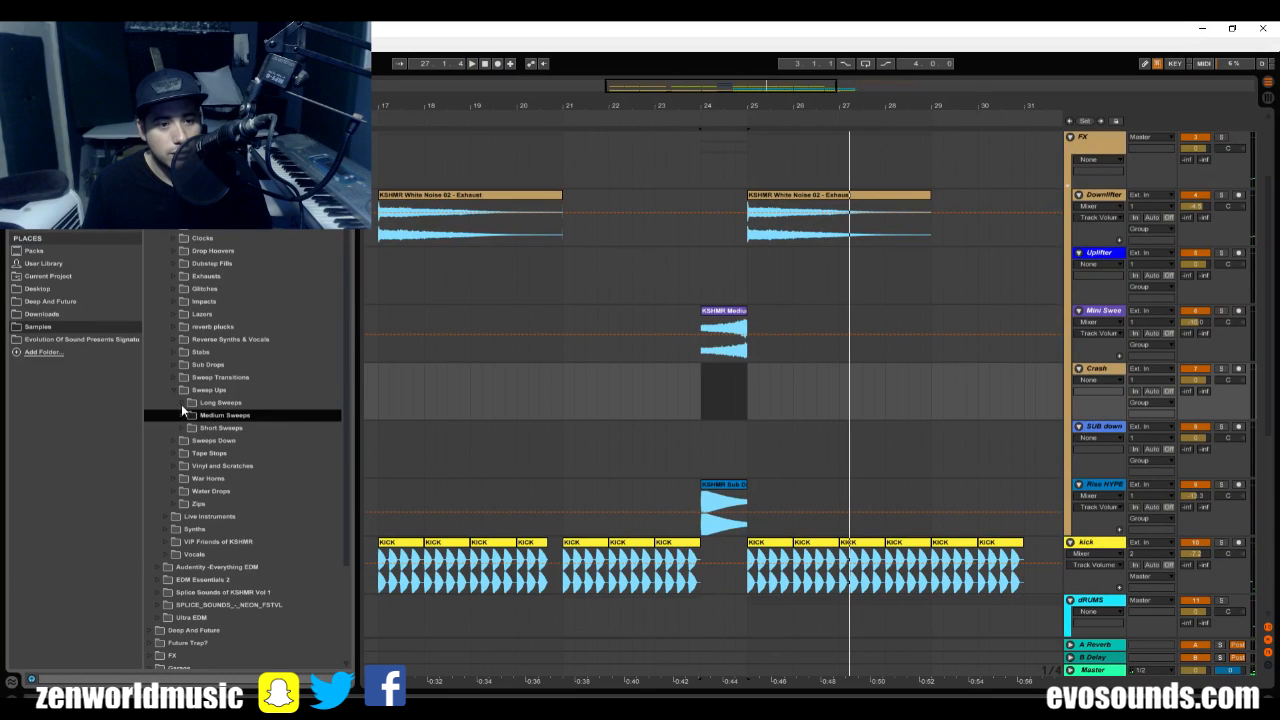
click(181, 404)
click(227, 416)
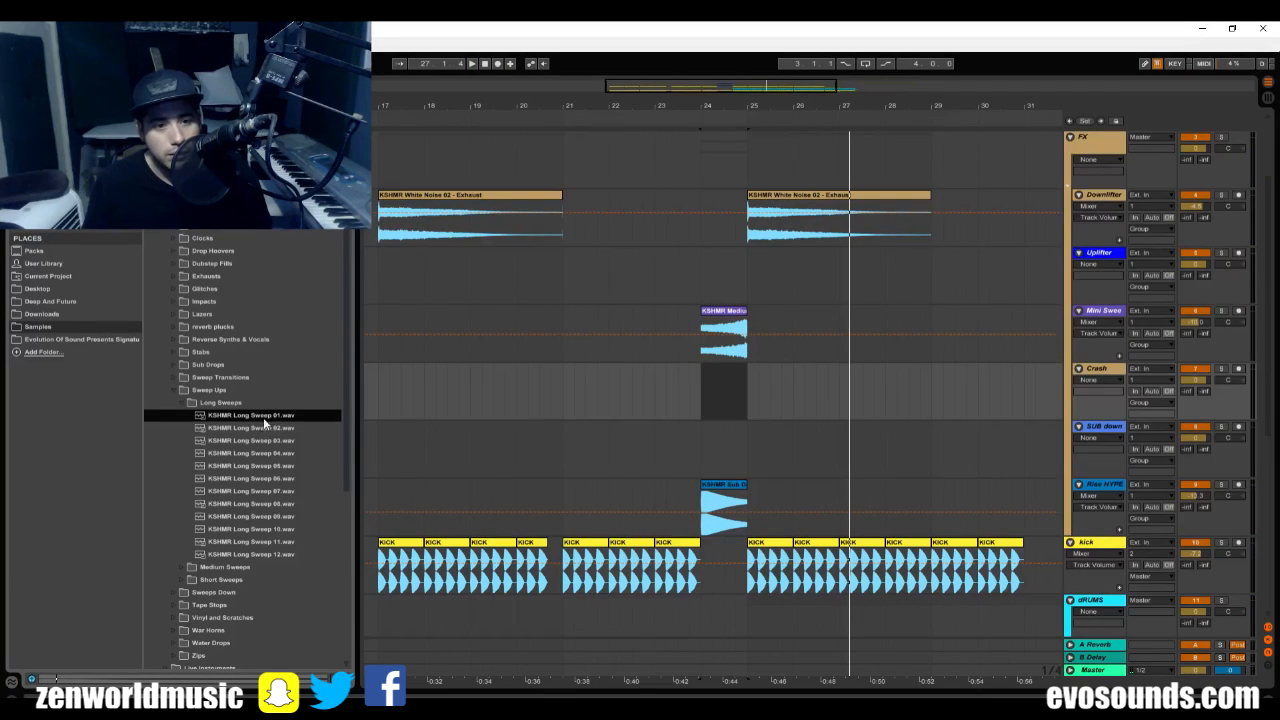
drag(263, 417, 755, 280)
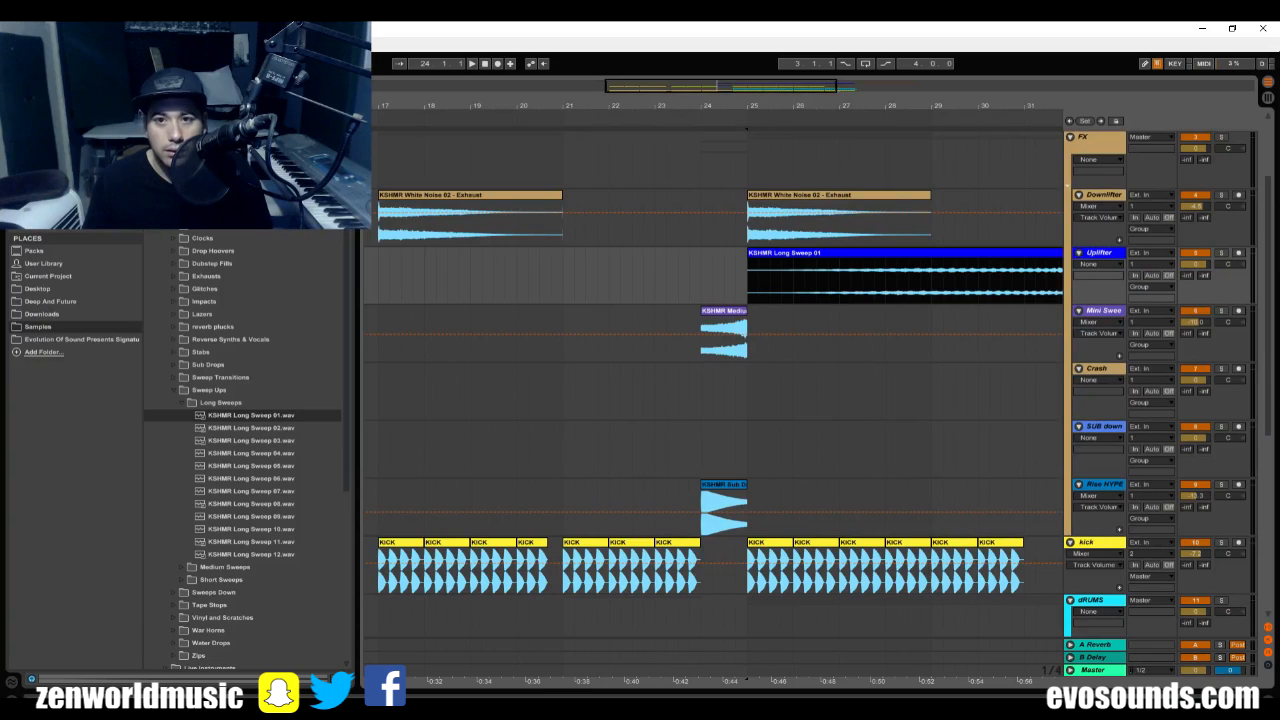
key(minus)
click(917, 271)
key(space)
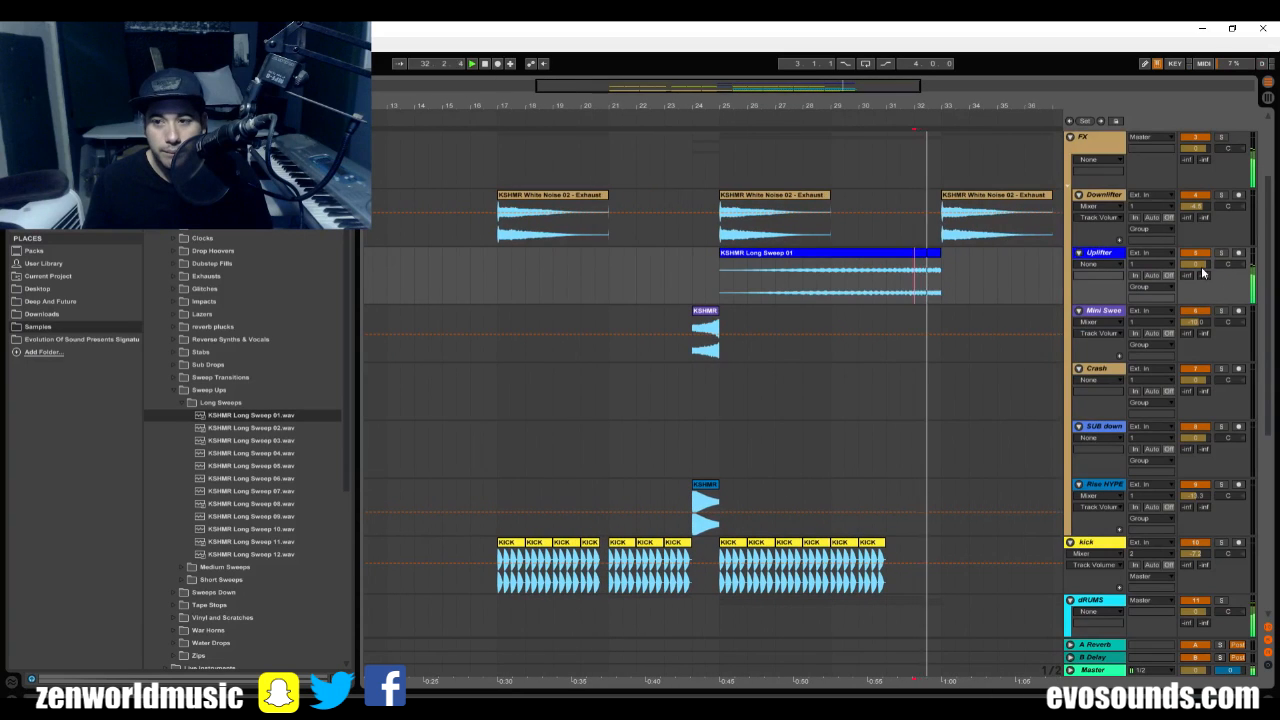
Audition KSHMR Sweep Transition samples 01, 02 and 09 from the Sweep Transitions folder.
click(181, 389)
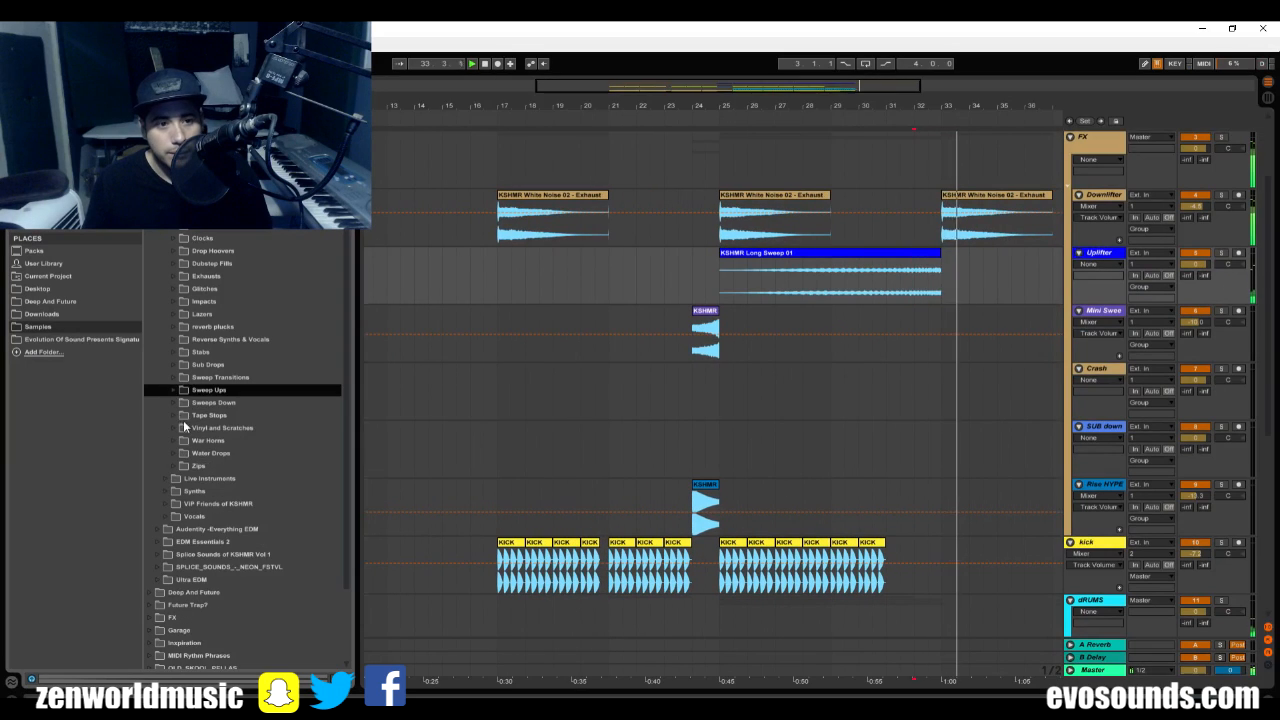
click(178, 377)
click(203, 391)
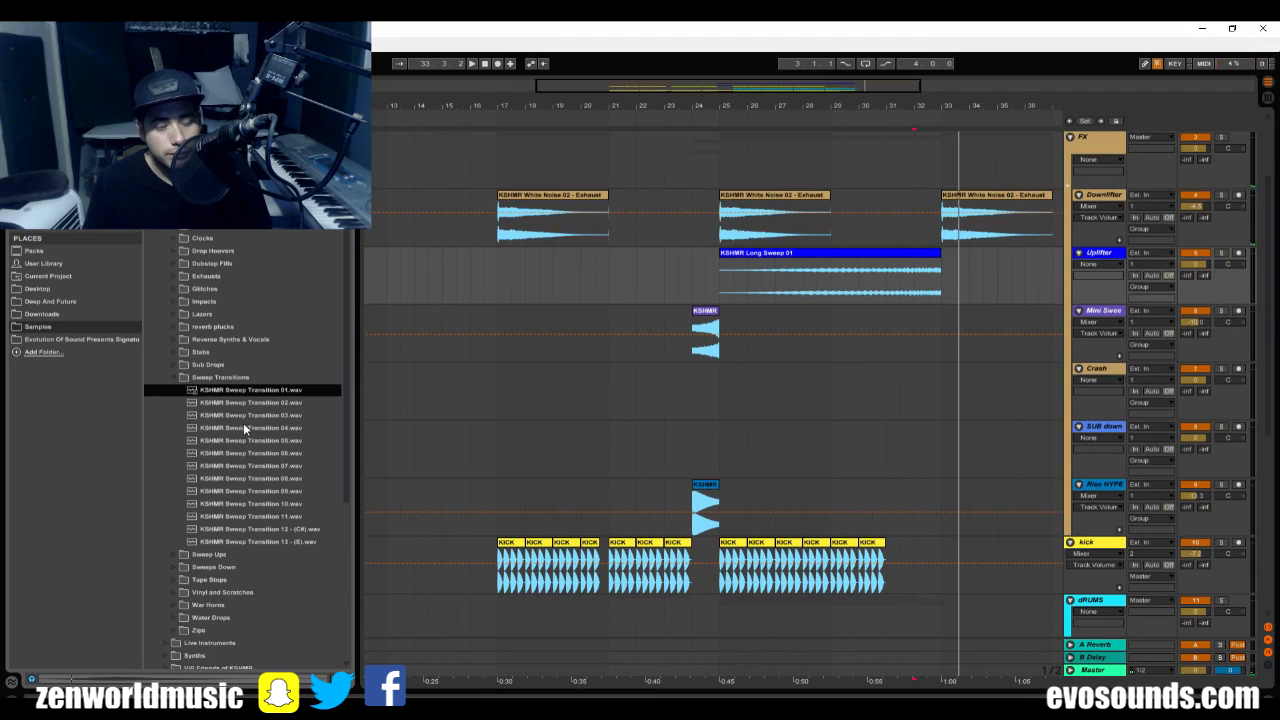
click(250, 402)
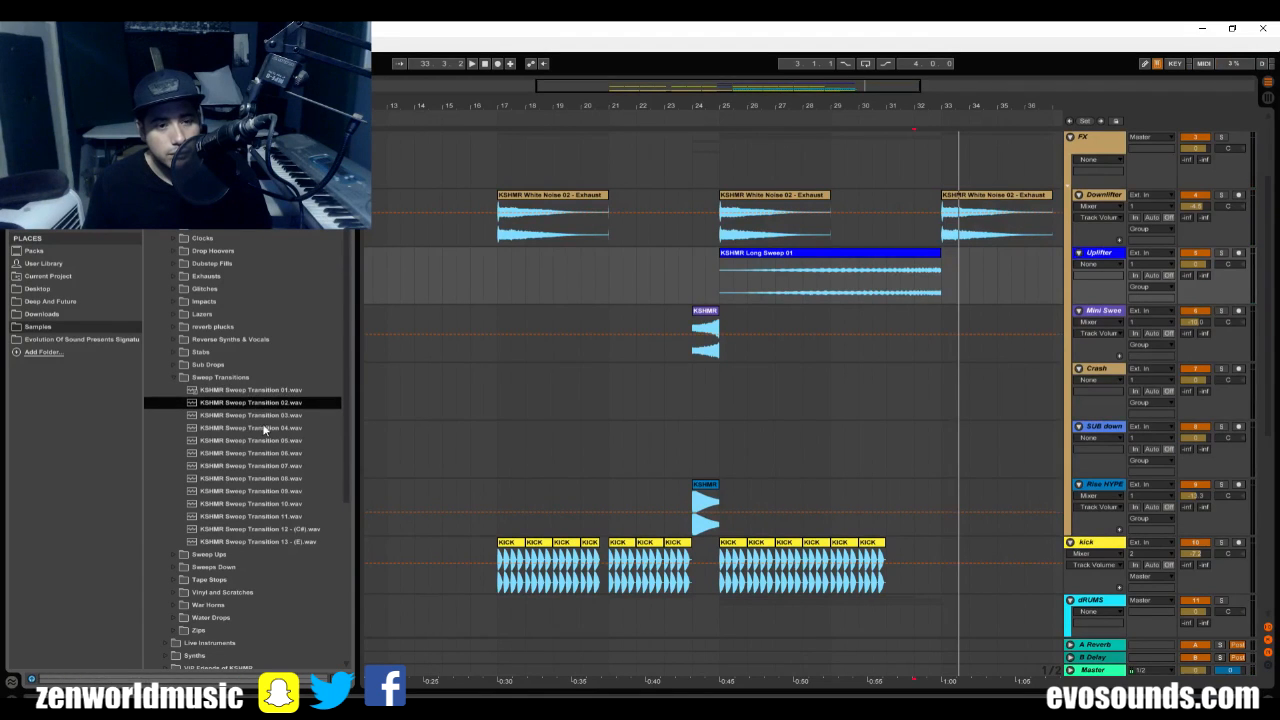
click(273, 490)
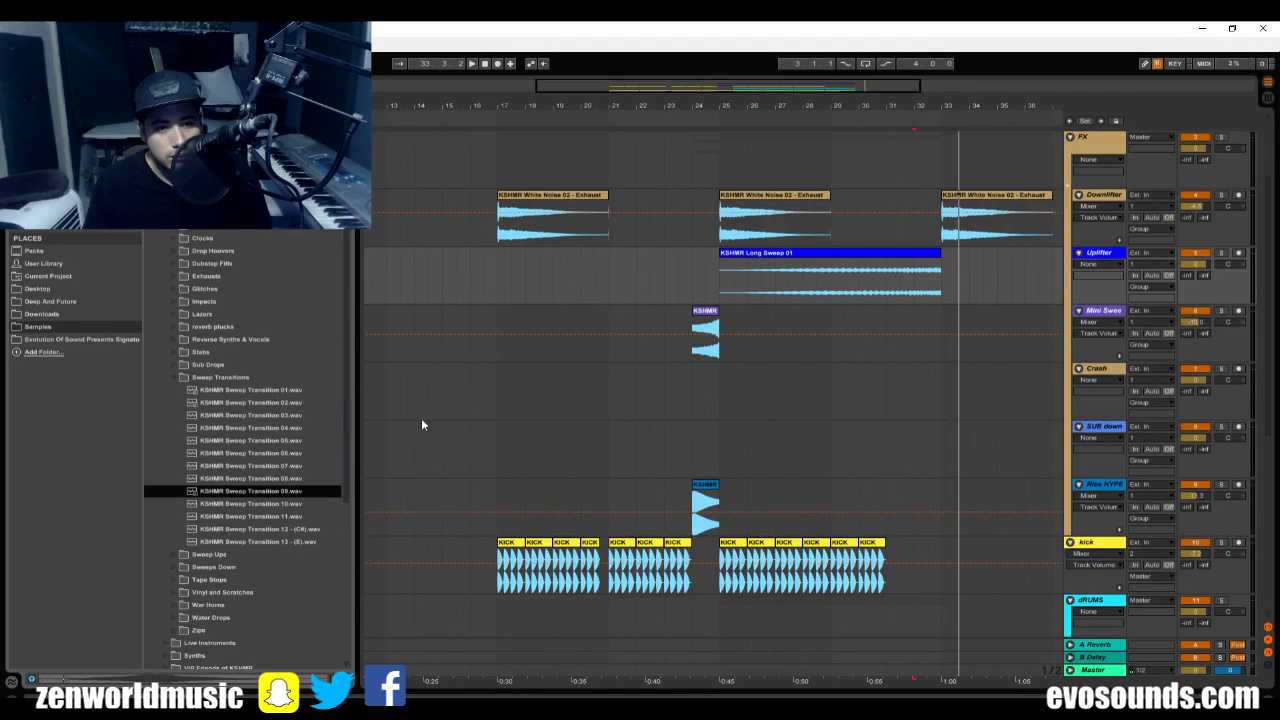
Insert a new audio track below Mini Sweep and name it Sweep Transition.
key(ctrl+t)
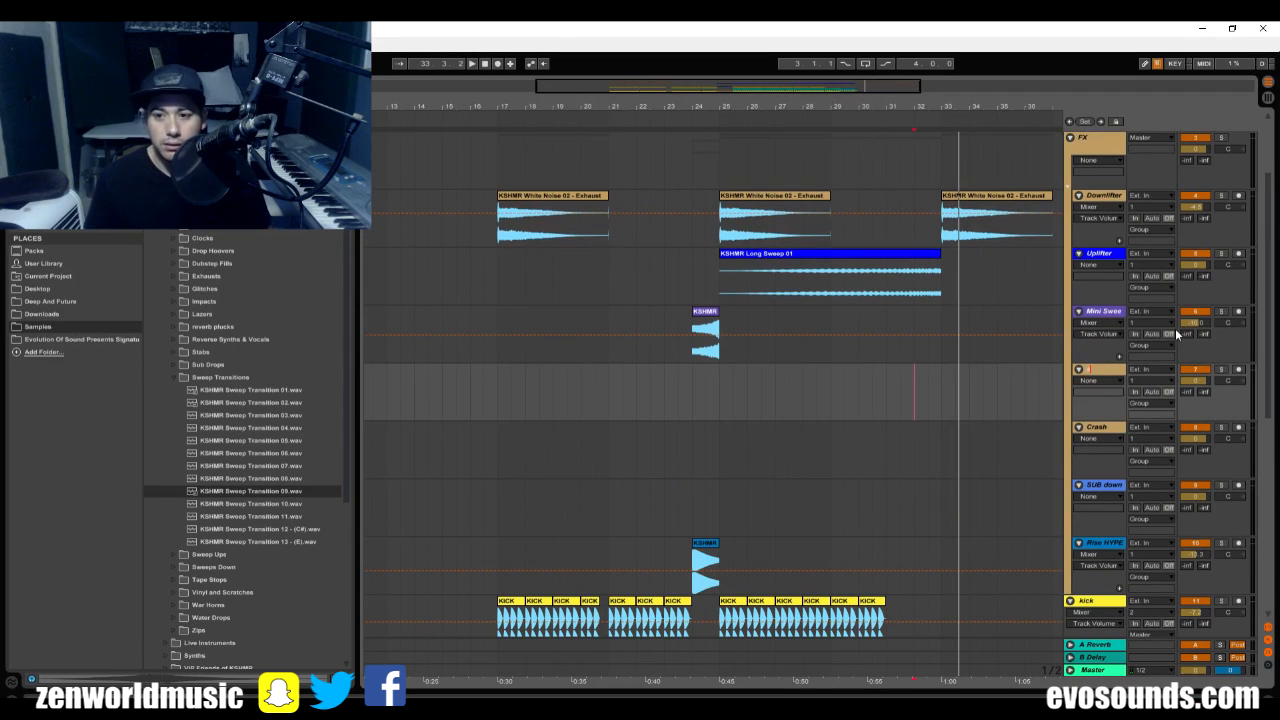
text(Sweep Tran)
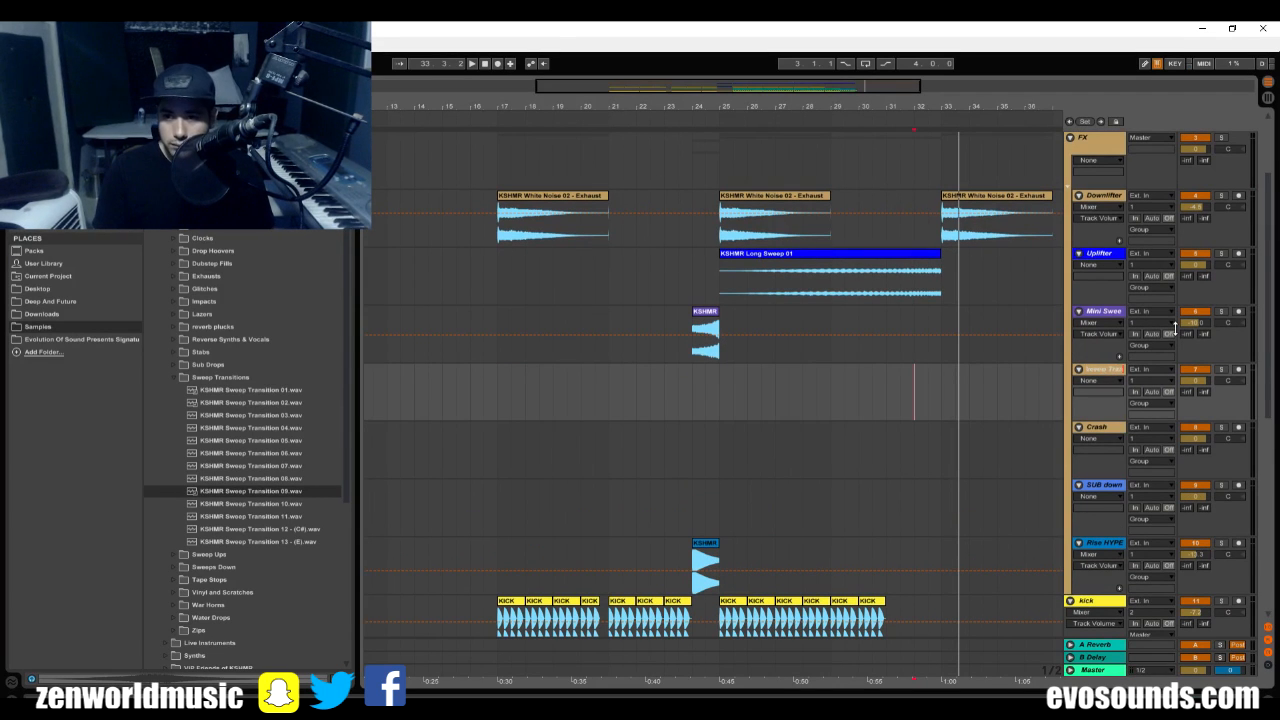
key(Return)
Place KSHMR Sweep Transition 11 on the Sweep Transition track at bar 20 and play it into bar 21.
drag(617, 88, 622, 125)
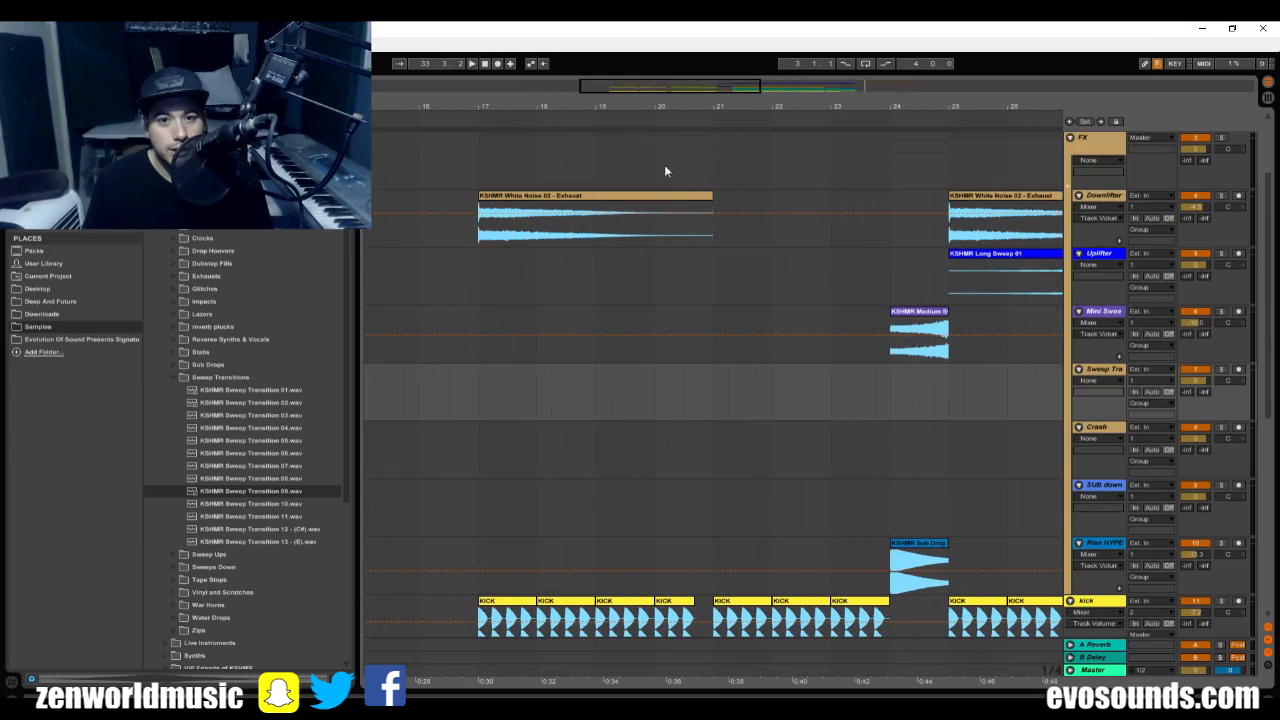
click(686, 334)
key(space)
click(270, 517)
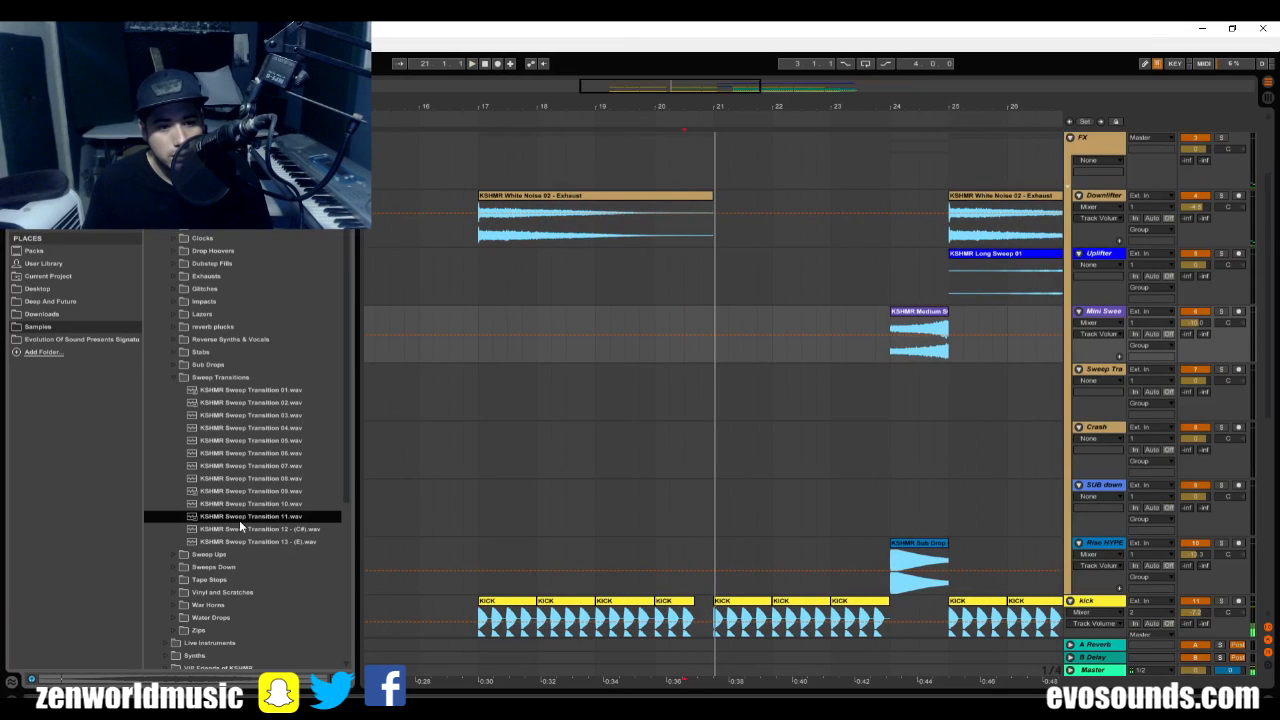
drag(239, 520, 644, 377)
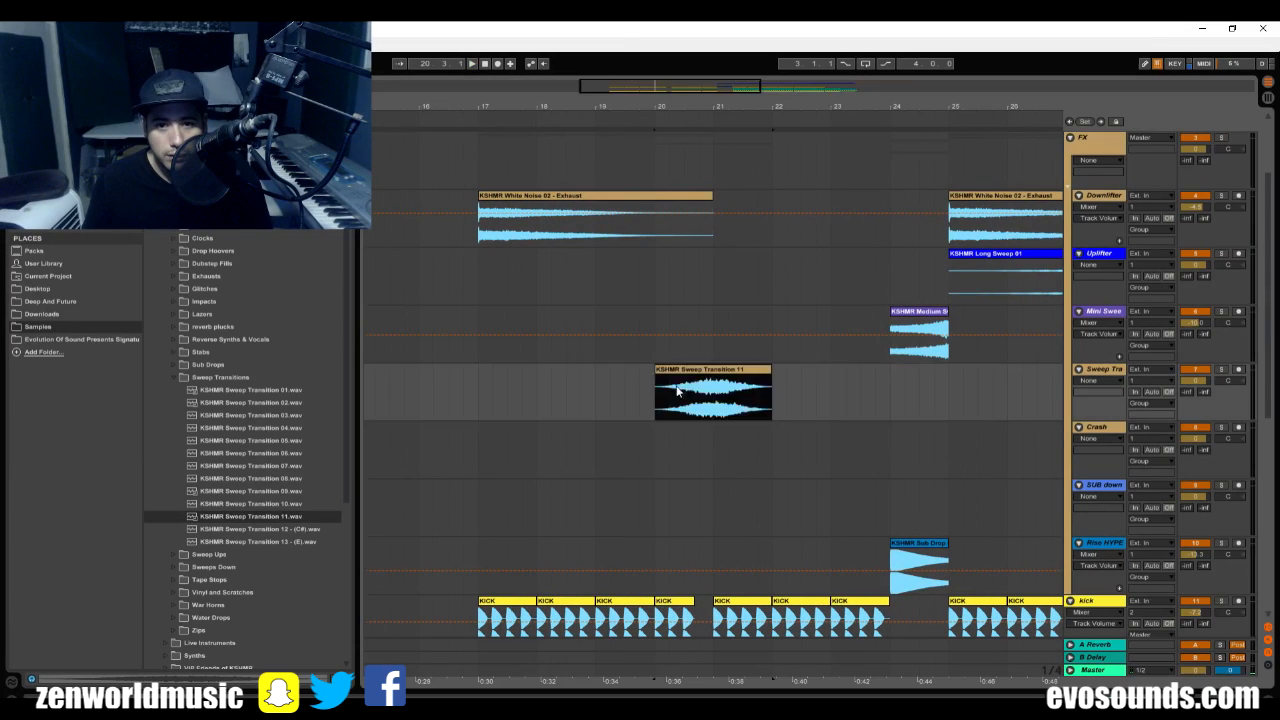
click(685, 392)
key(space)
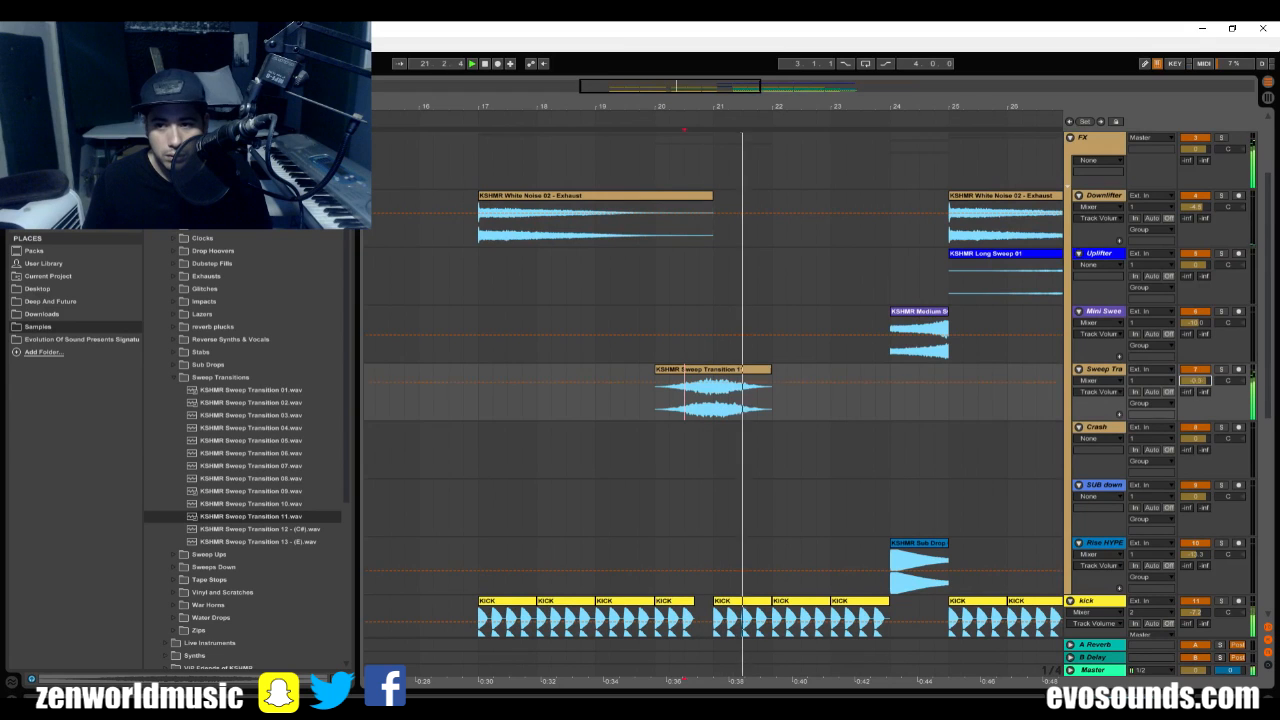
Replace the Sweep Transition clip with KSHMR Sweep Transition 09, starting midway through bar 19, and play it.
click(295, 492)
mouse_move(258, 500)
mouse_down()
mouse_move(690, 390)
mouse_move(634, 386)
mouse_move(626, 394)
mouse_move(677, 402)
mouse_move(703, 367)
mouse_move(747, 371)
mouse_up()
key(space)
click(677, 398)
click(684, 434)
key(space)
key(space)
click(640, 487)
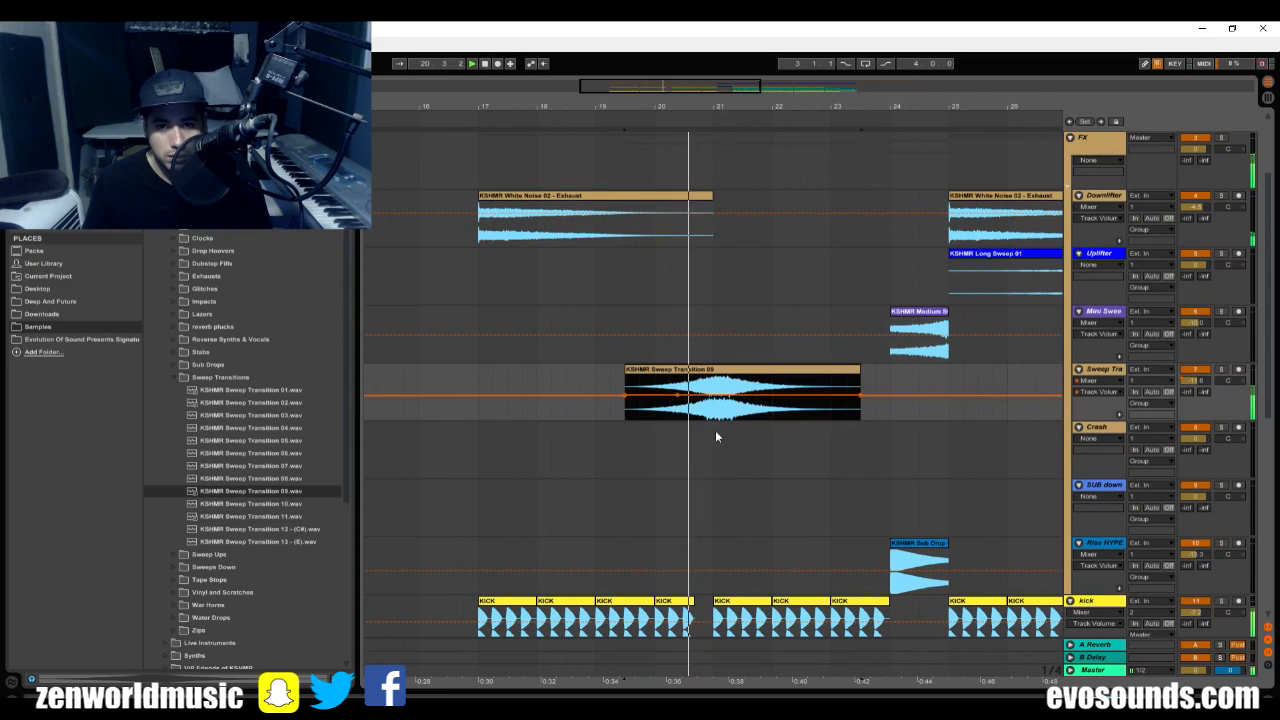
Trim the end of the KSHMR Sweep Transition 09 clip to bar 21 and play the transition.
drag(860, 378, 686, 380)
key(space)
key(space)
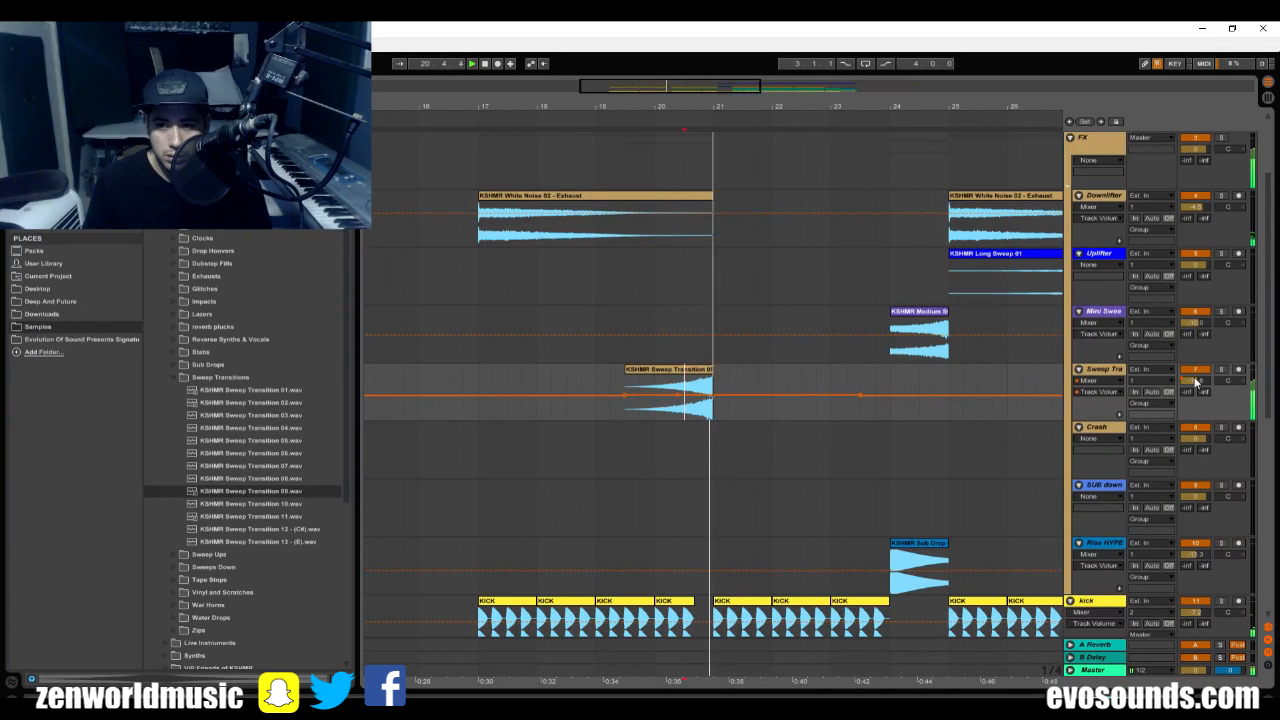
Raise the Sweep Transition track's send to the A Reverb return in the mixer, and return to the arrangement.
click(698, 380)
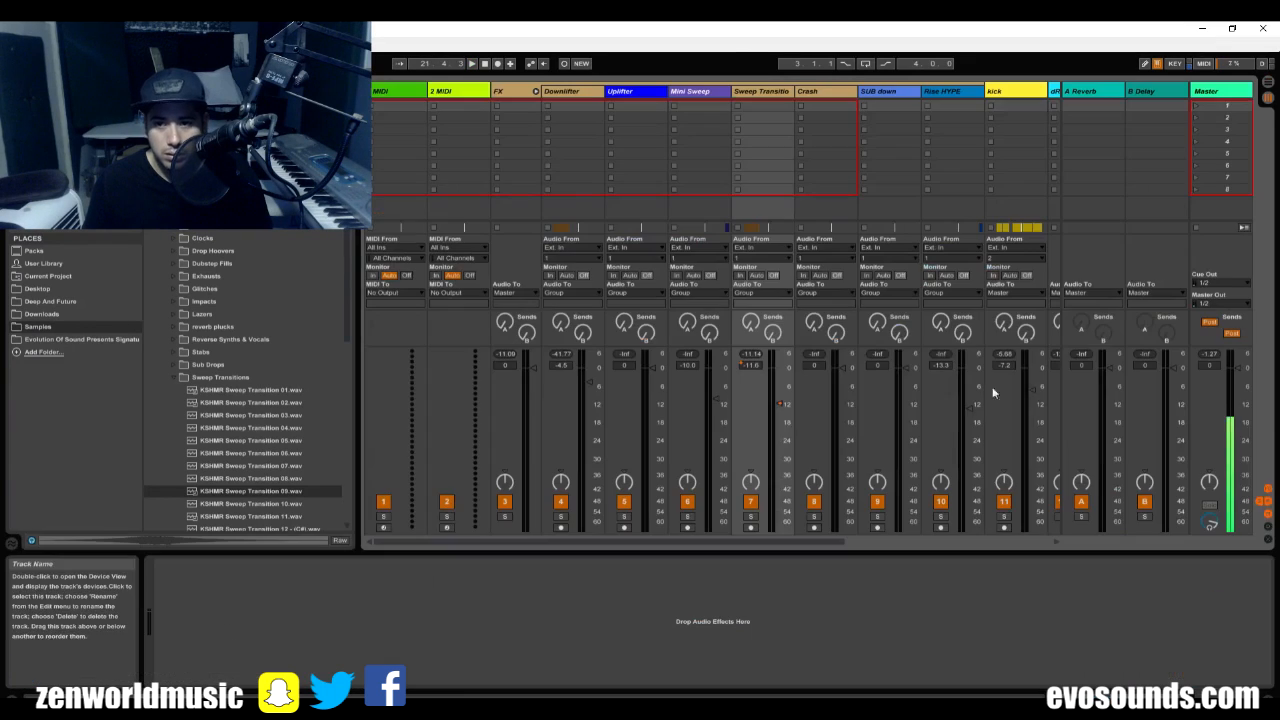
key(Tab)
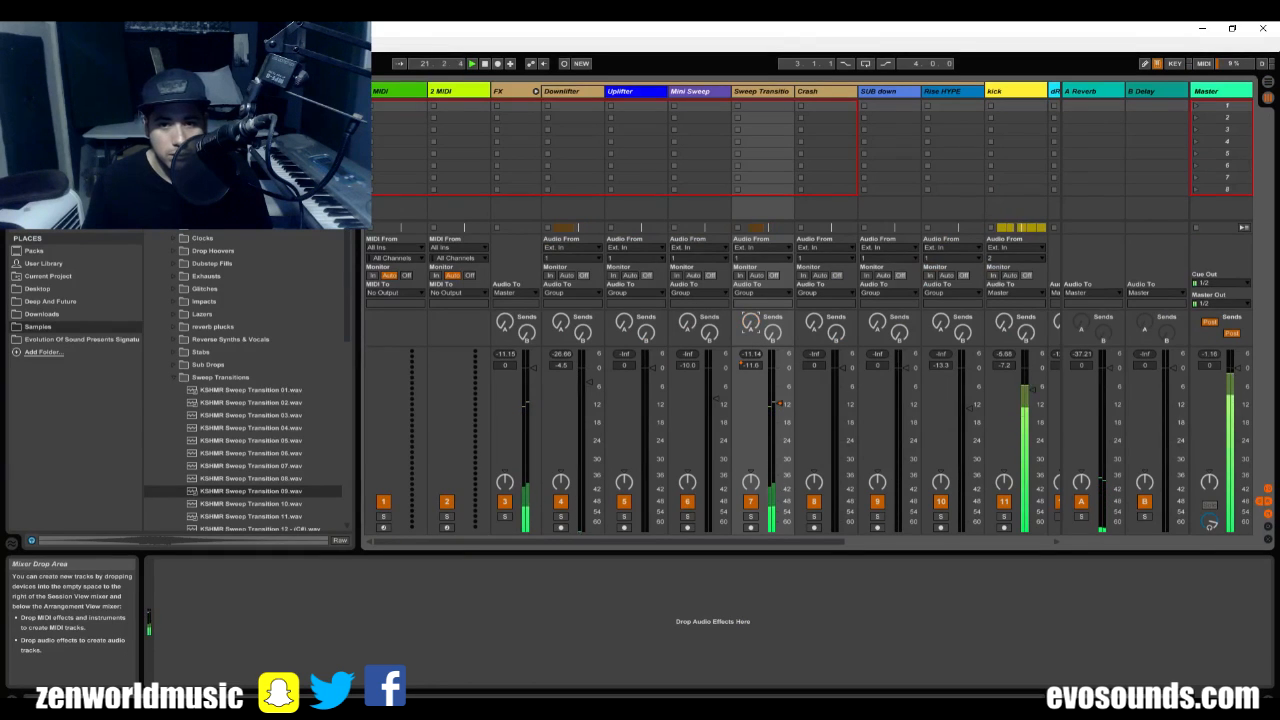
key(Tab)
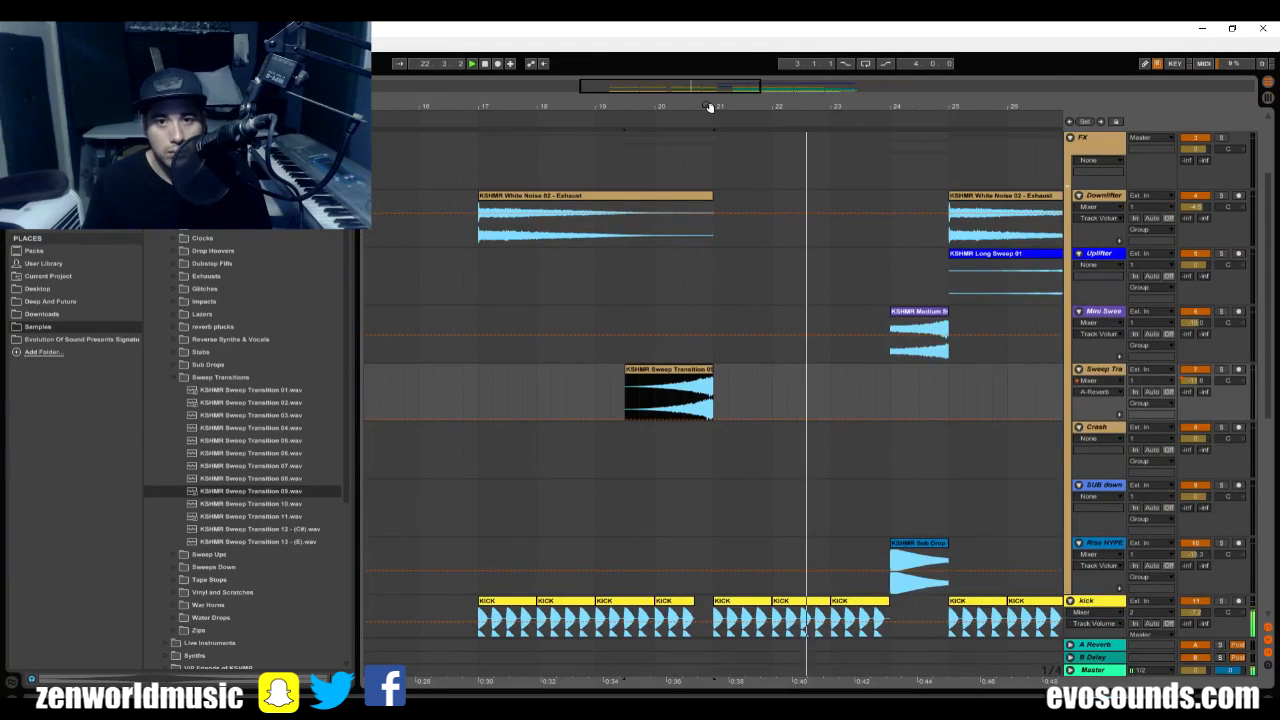
drag(709, 106, 720, 110)
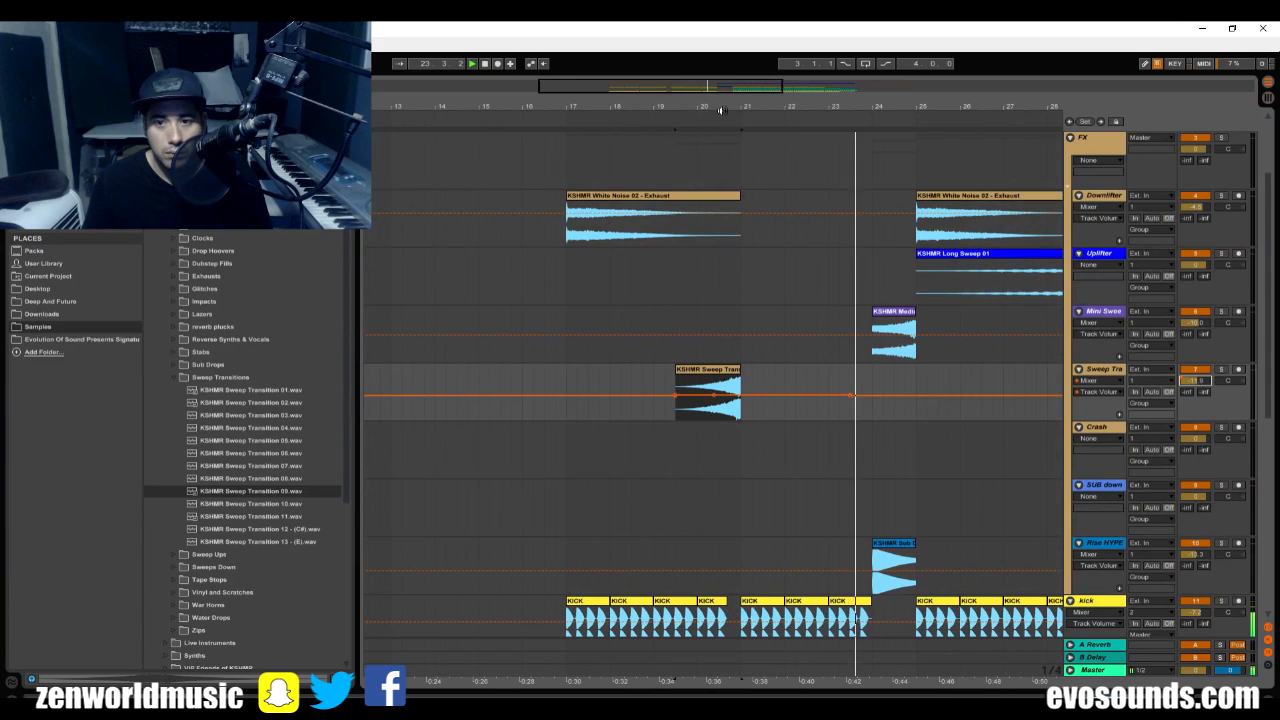
click(707, 369)
scroll(850, 375, right, 3)
scroll(850, 375, down, 5)
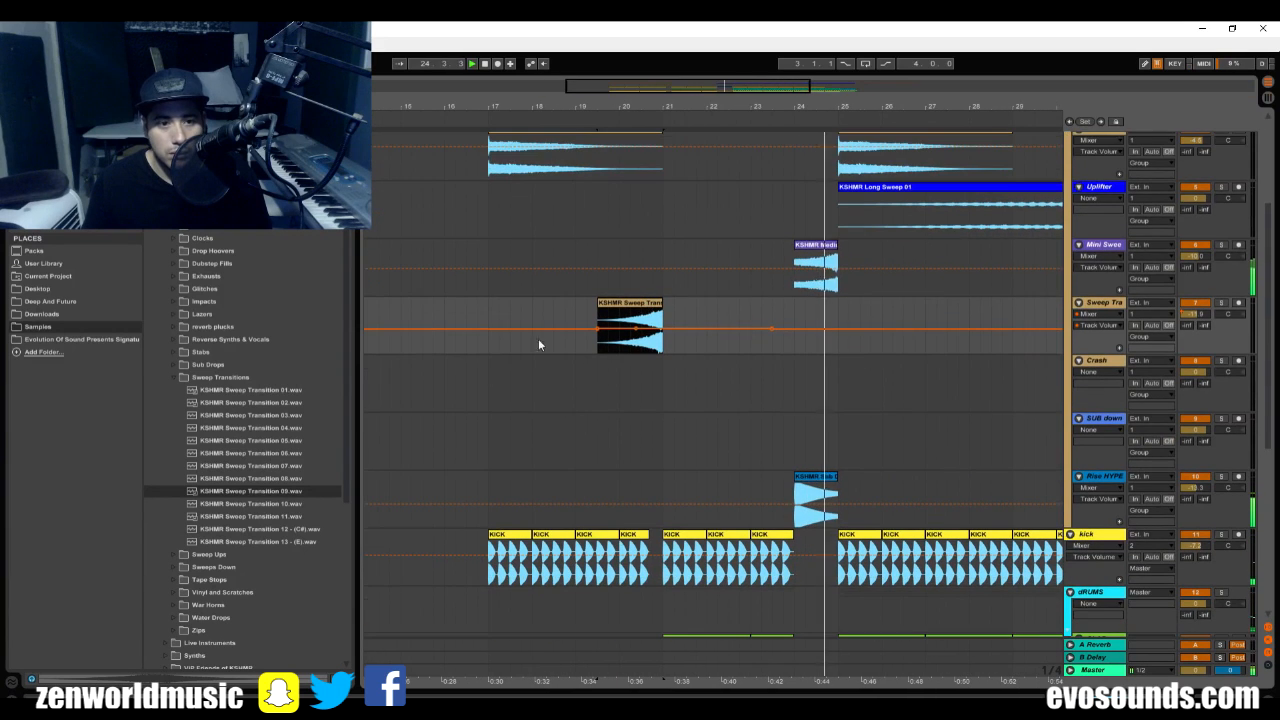
Look through the Dubstep Fills folder and audition KSHMR Tape Stop 02, 05 - (F) and 07 from Tape Stops.
click(178, 377)
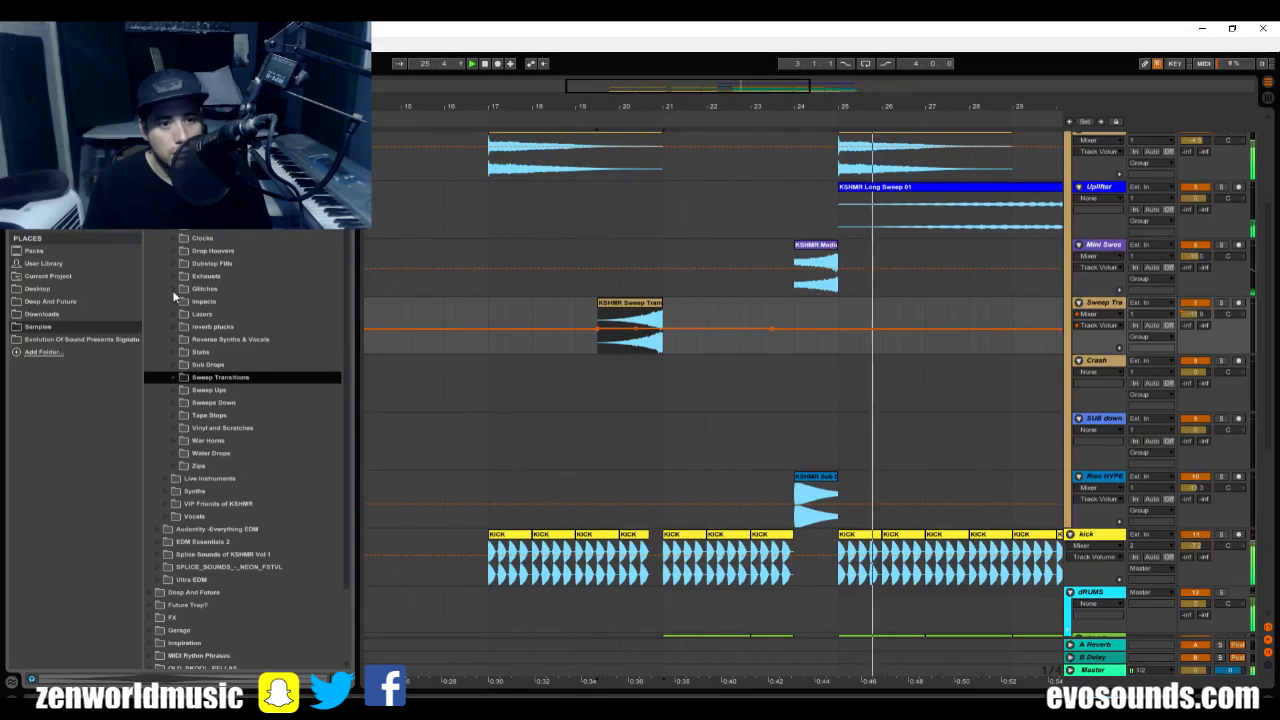
click(176, 263)
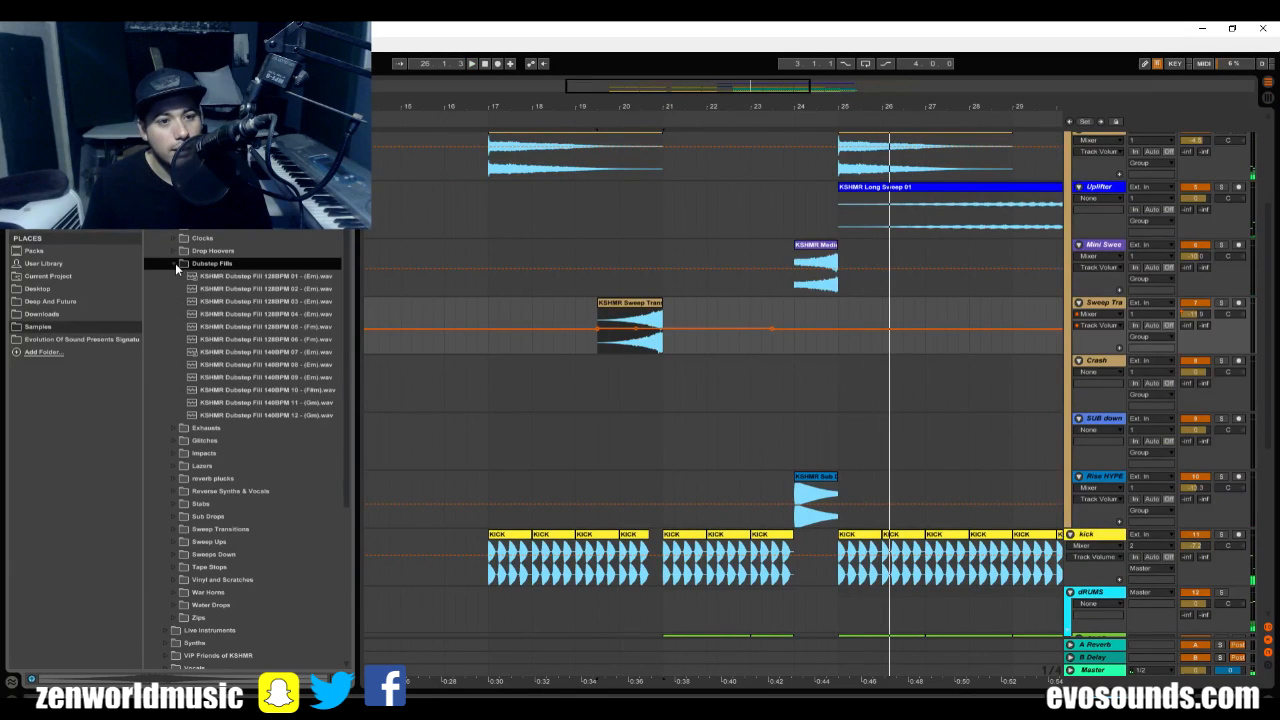
click(175, 263)
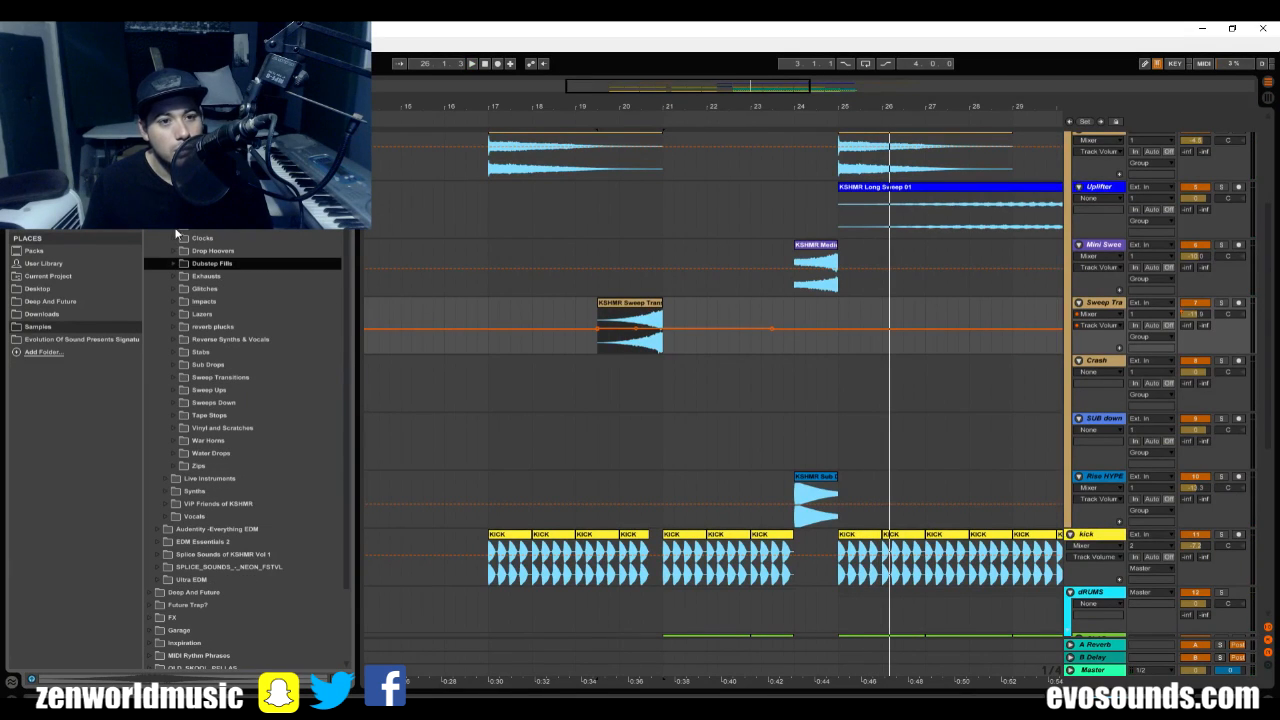
scroll(252, 453, up, 2)
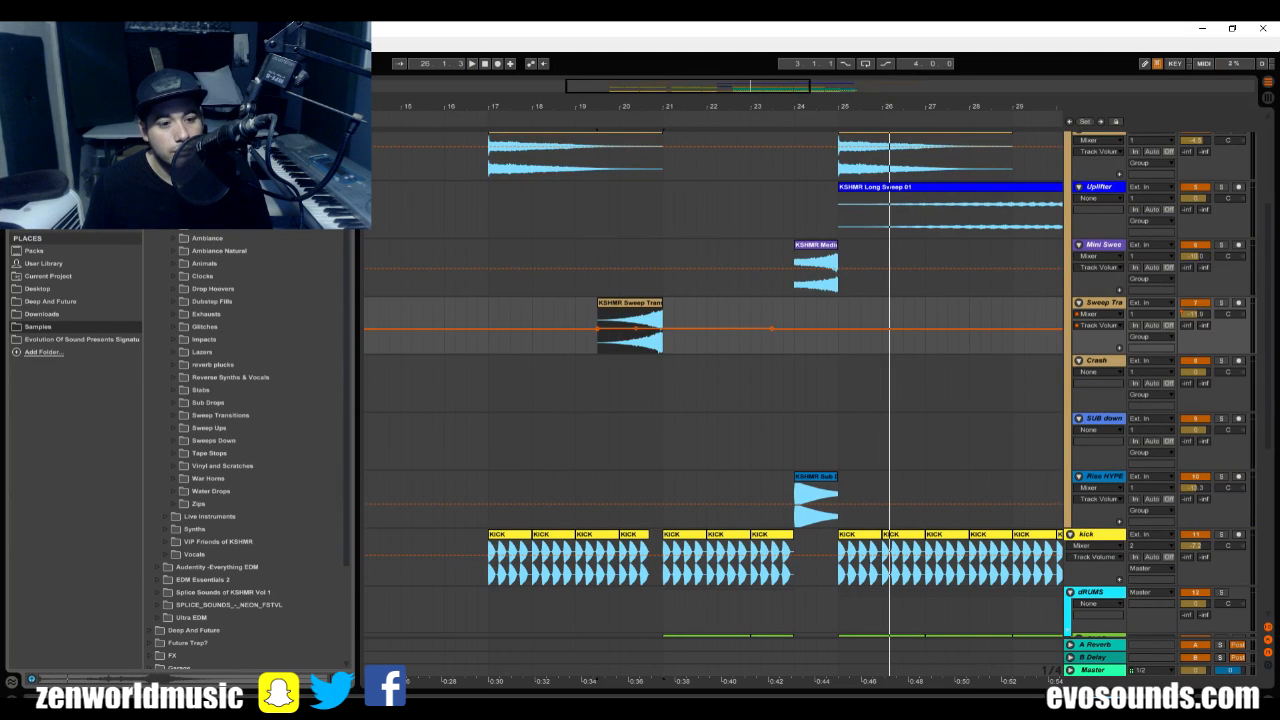
click(173, 454)
scroll(174, 454, down, 1)
click(212, 443)
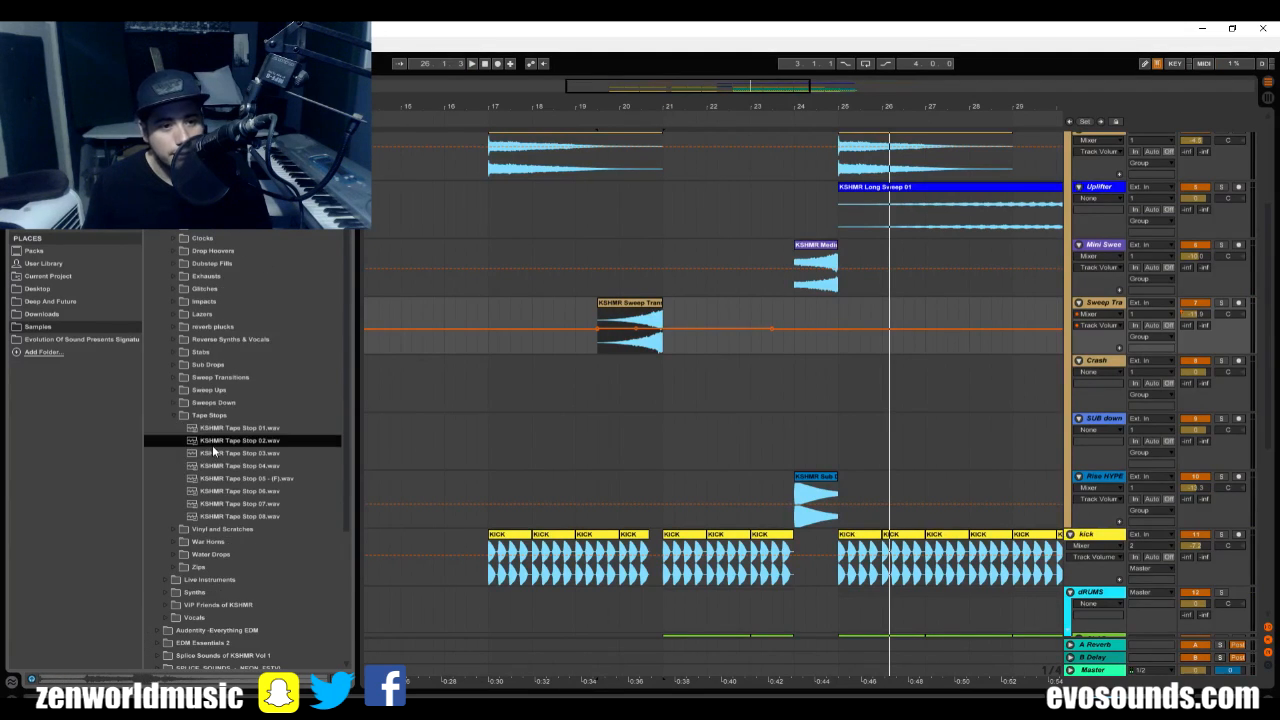
click(234, 480)
click(246, 503)
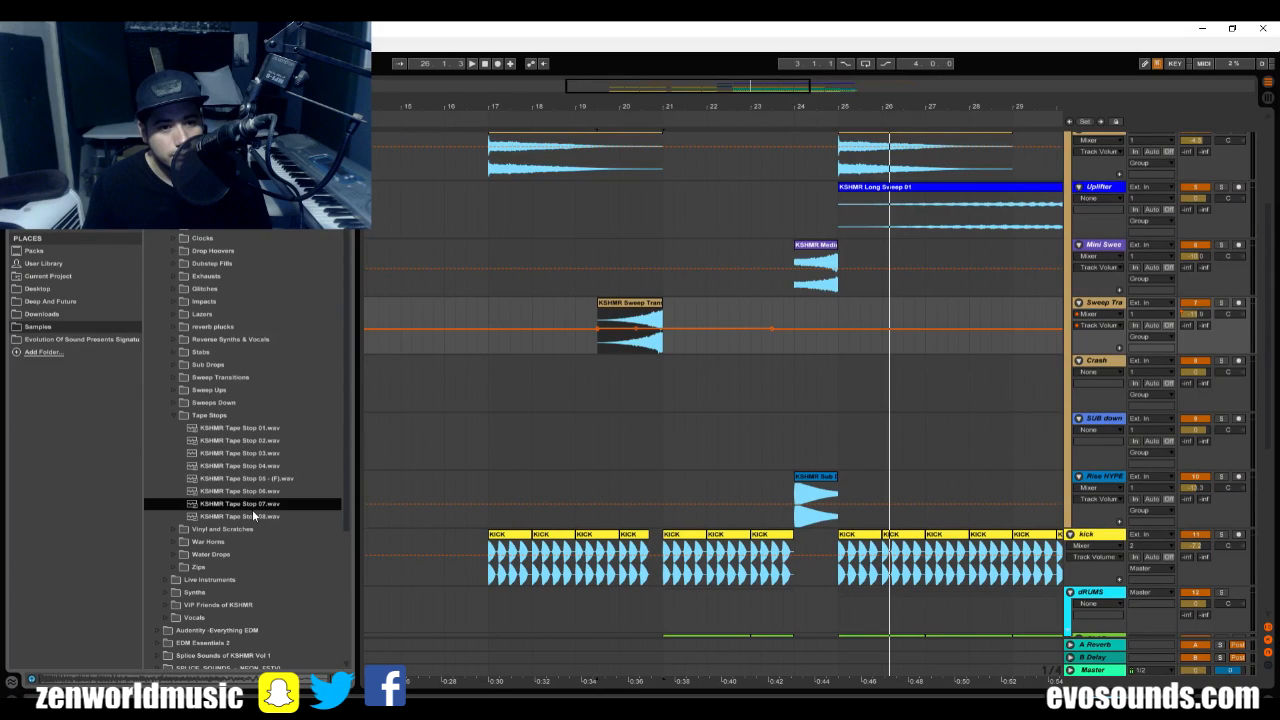
click(173, 416)
Audition the KSHMR Sweep Down samples in the Sweeps Down folder, including 01, 03, 06, 09 and 11.
click(175, 403)
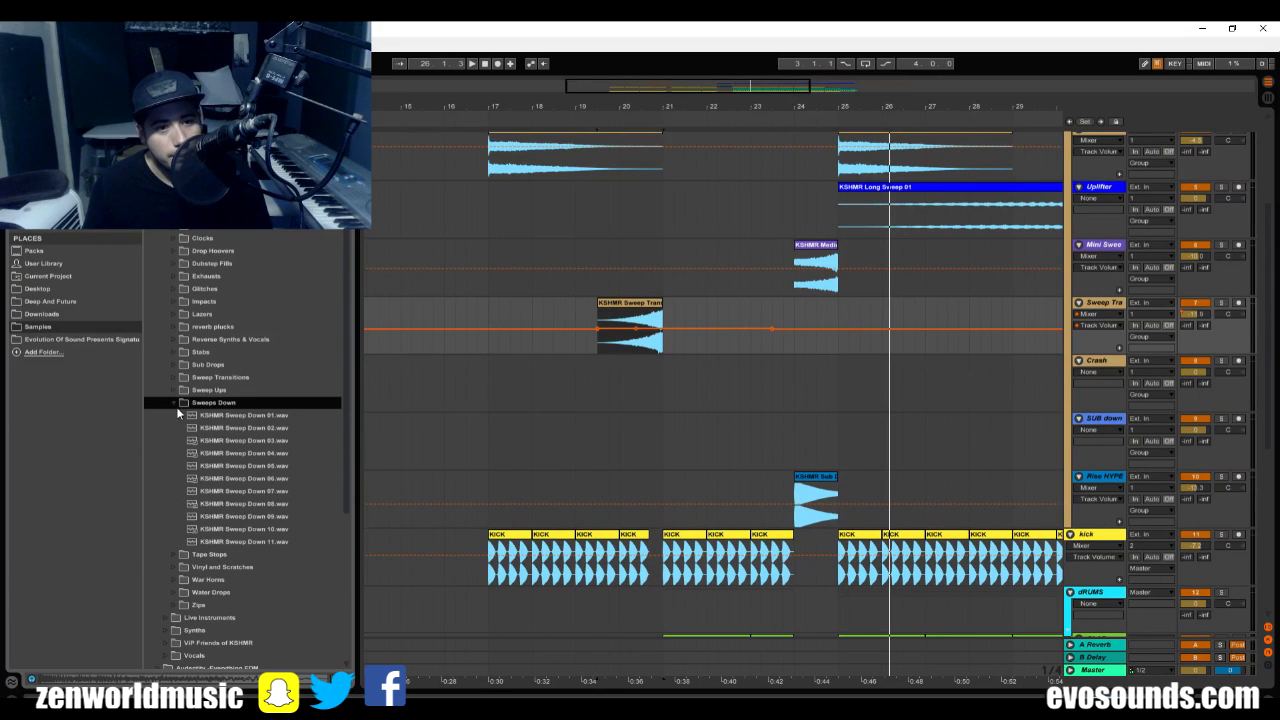
click(205, 414)
click(246, 440)
click(255, 478)
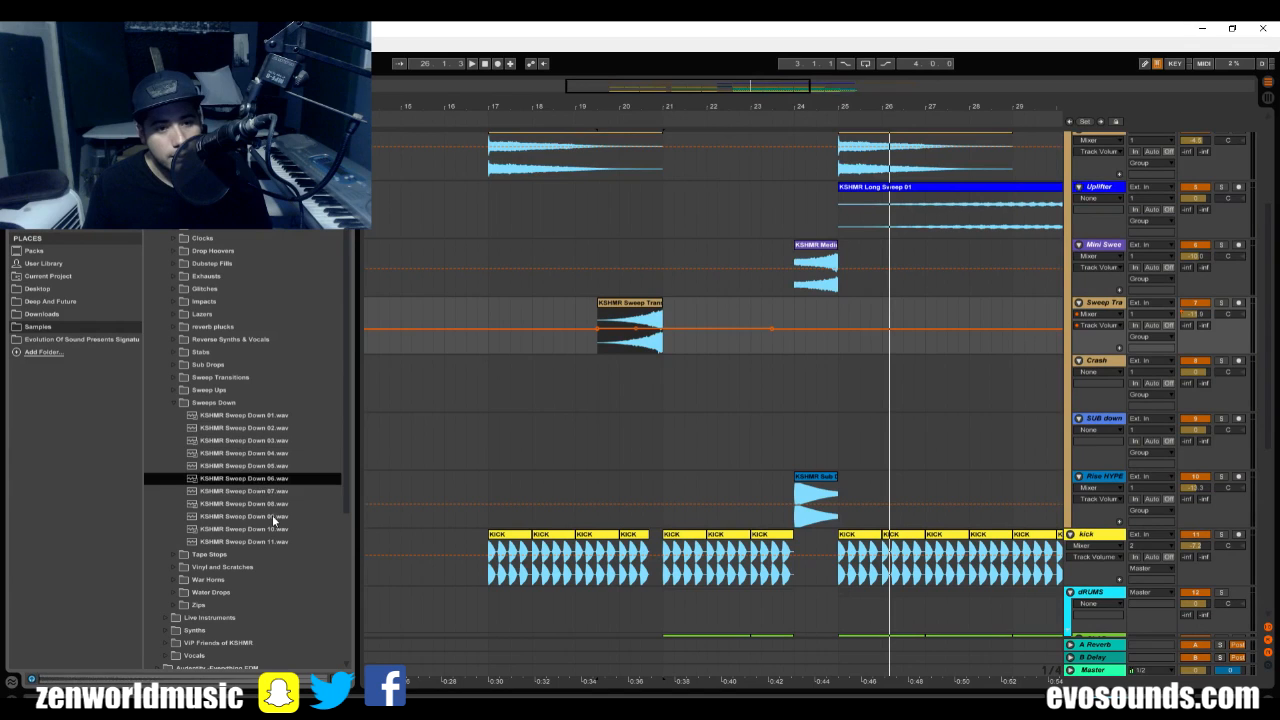
click(262, 516)
click(257, 556)
click(245, 543)
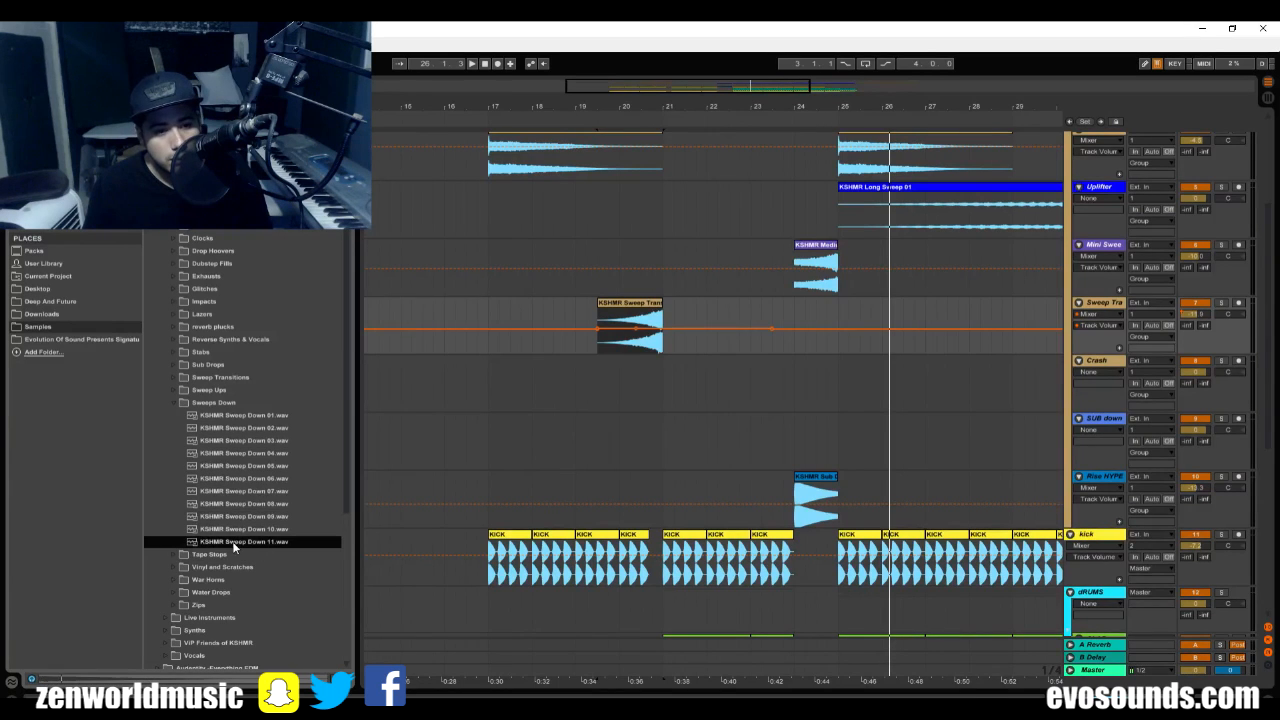
Place KSHMR Sweep Down 11 on the Crash track at bar 24, trimmed to end at bar 25, and lower the track's volume during playback.
drag(234, 545, 793, 487)
drag(962, 467, 838, 467)
key(space)
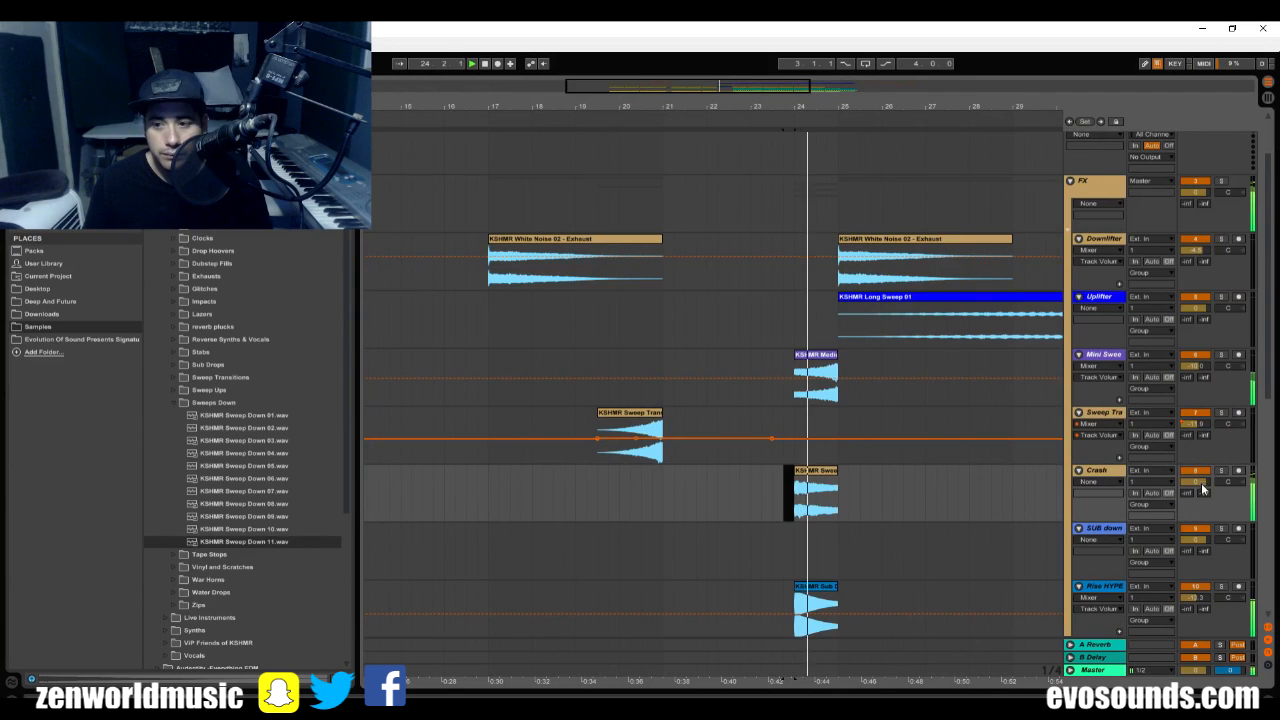
drag(1200, 483, 1200, 508)
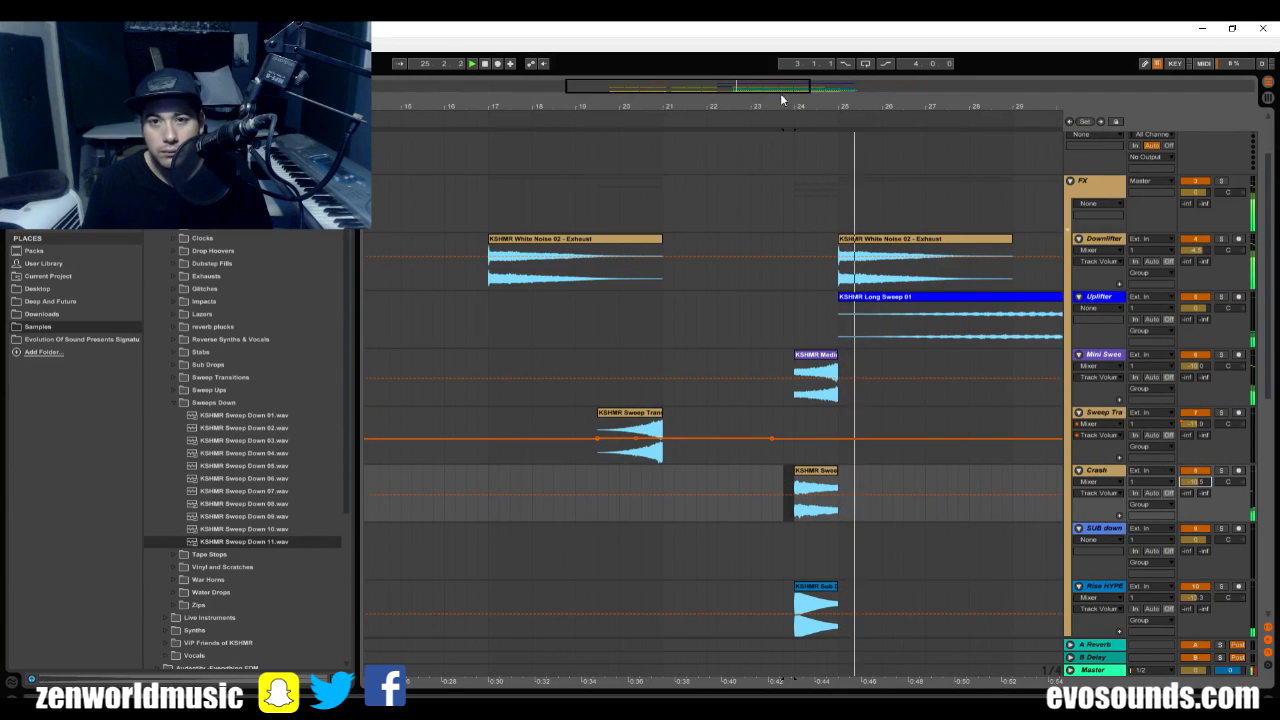
Show the fades of the bar 24 clips on Crash and Mini Sweep, fading the Crash clip out and the Mini Sweep clip in.
click(810, 475)
right_click(810, 475)
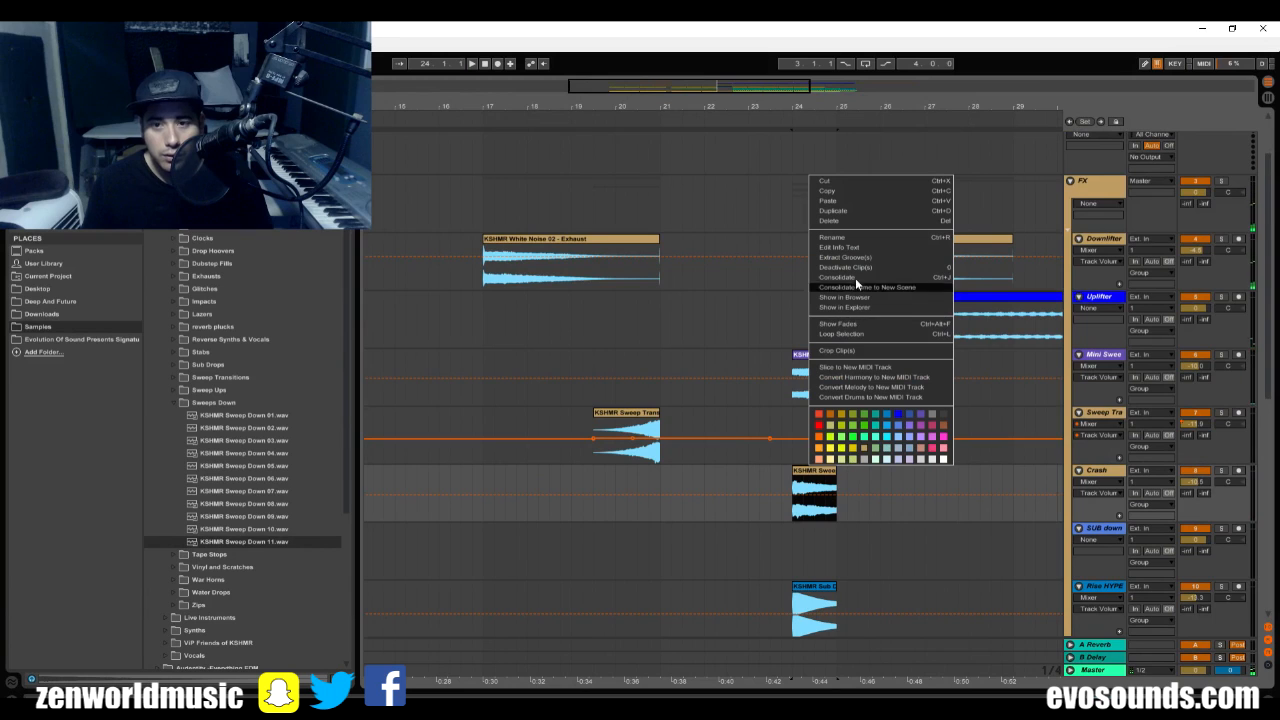
click(857, 323)
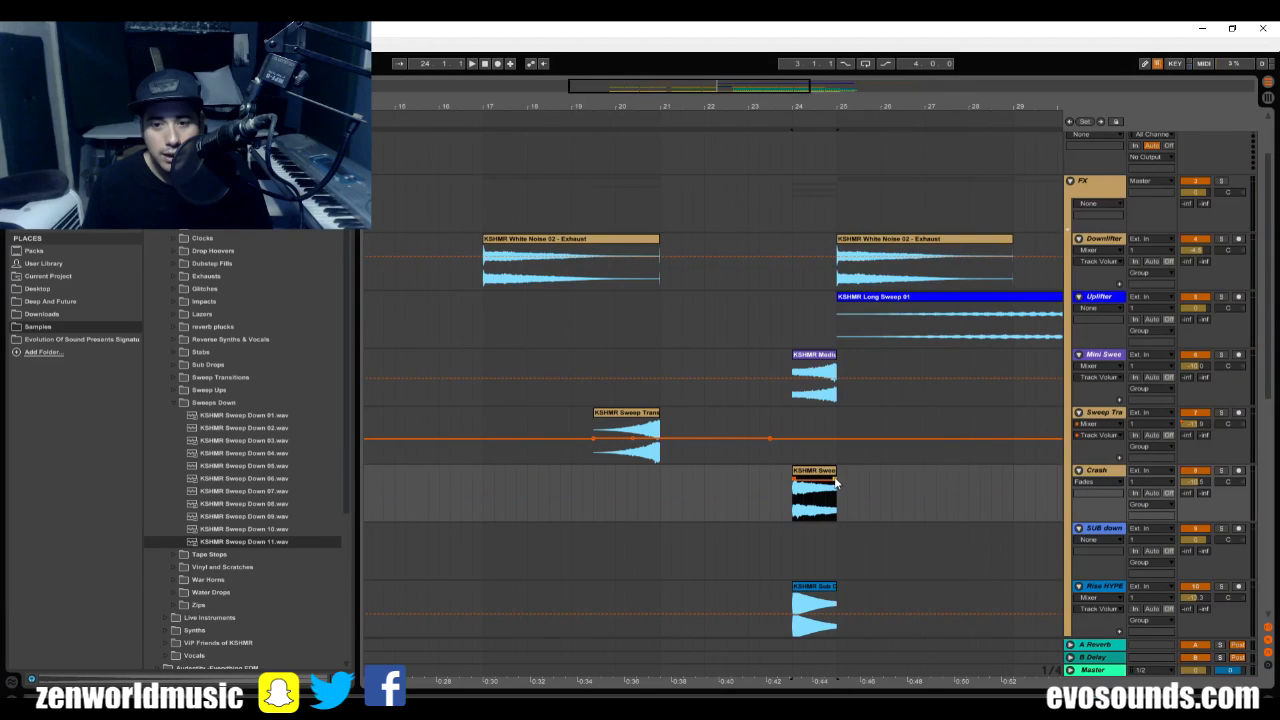
click(815, 383)
right_click(815, 383)
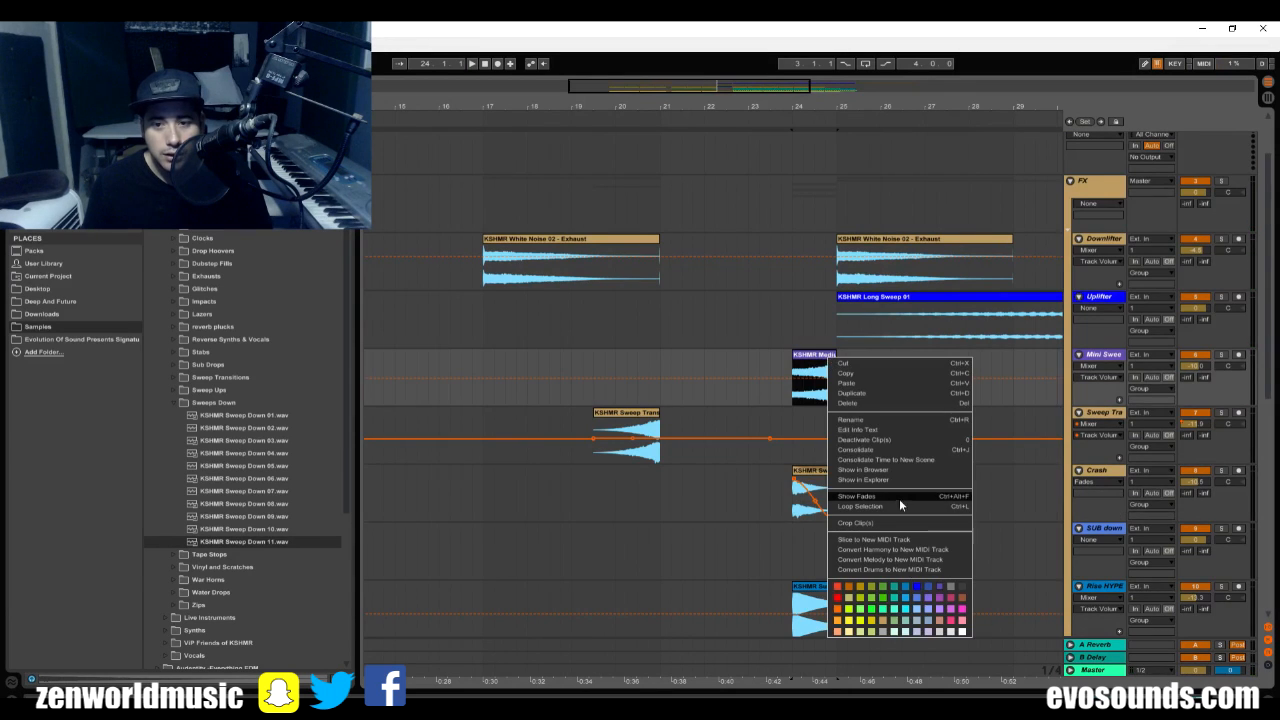
click(884, 498)
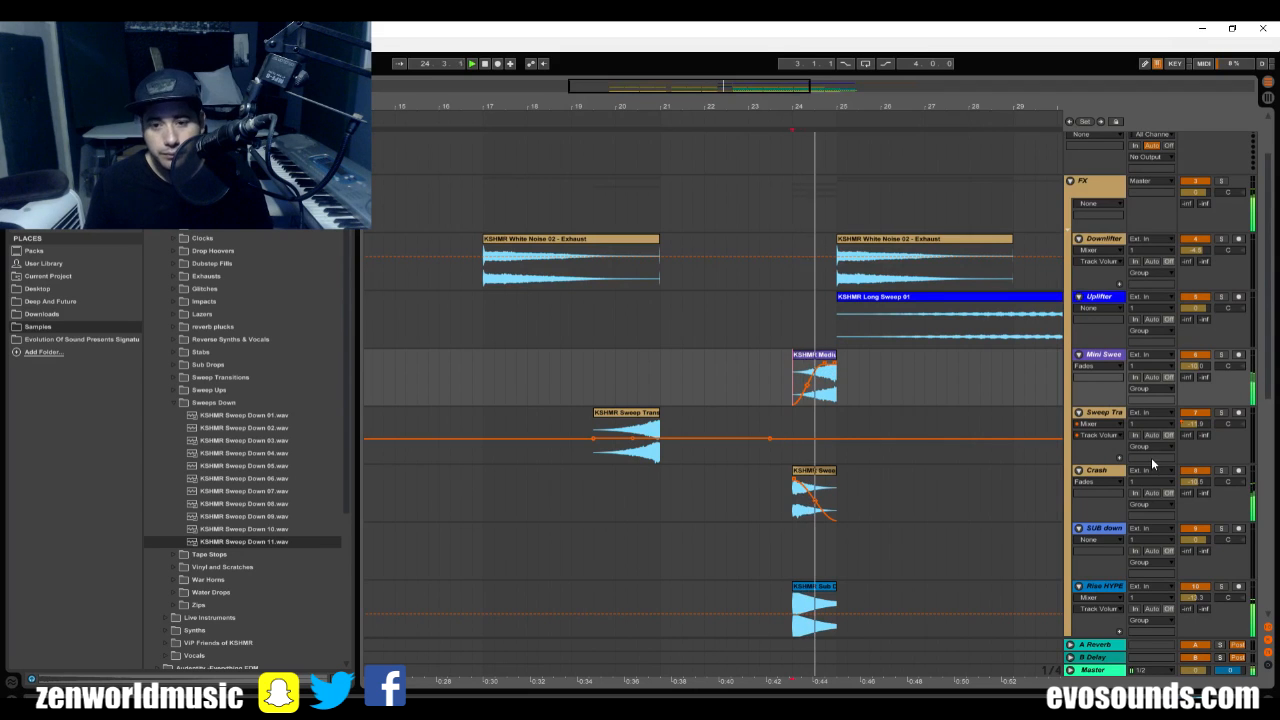
Show the fades of the sub drop clip on the Rise HYPE track, fade it out across bar 24, and play the transition.
scroll(875, 302, down, 3)
scroll(817, 242, right, 2)
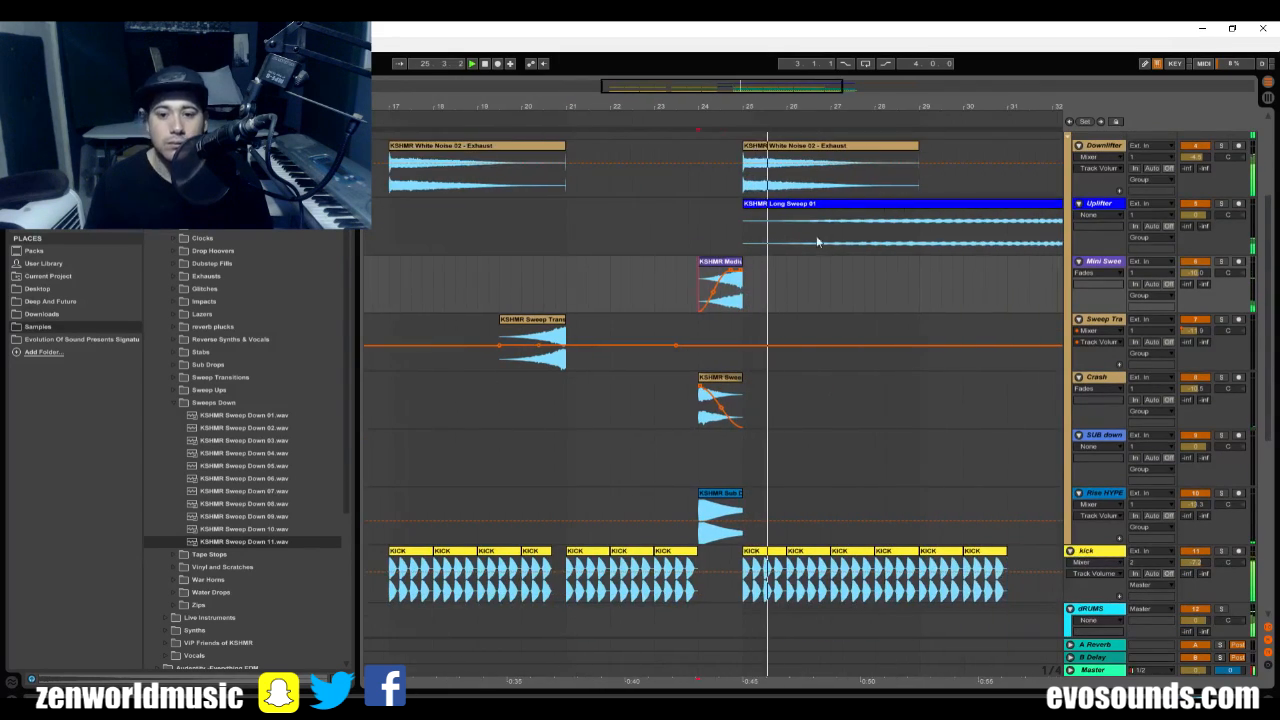
right_click(735, 497)
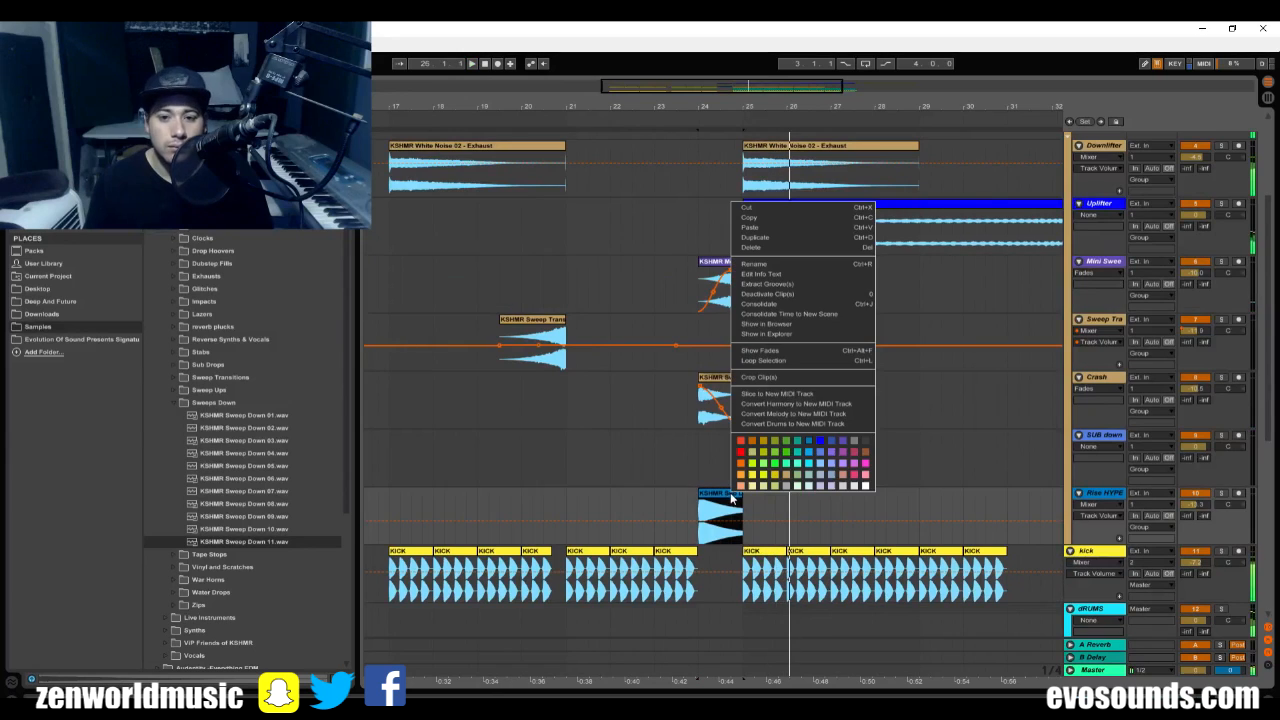
click(778, 351)
key(space)
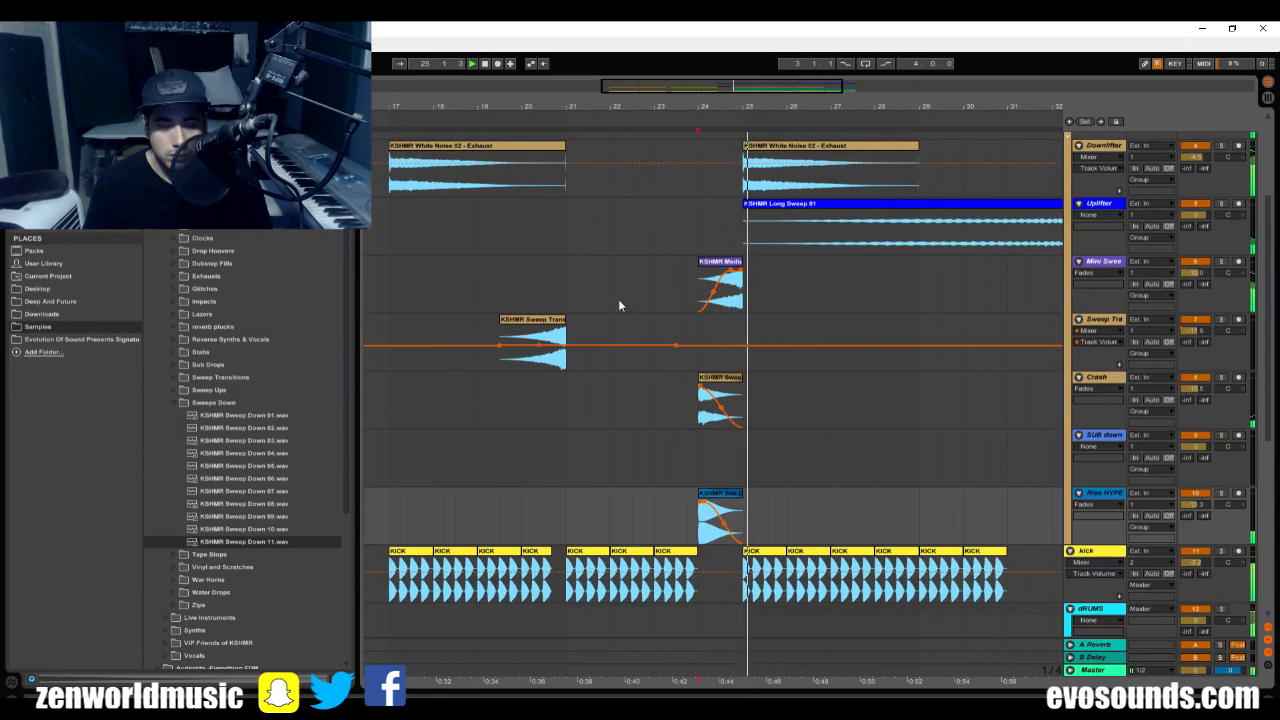
scroll(618, 299, up, 3)
scroll(798, 290, down, 2)
click(877, 187)
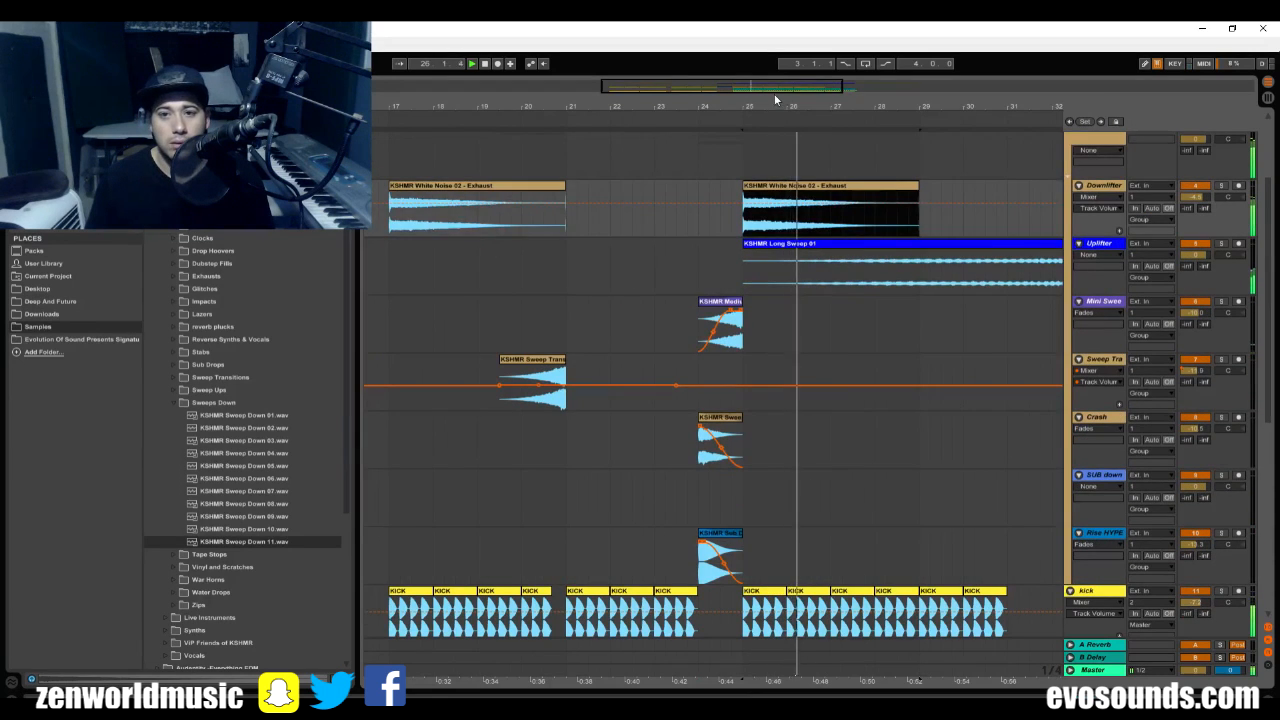
drag(777, 101, 715, 72)
scroll(889, 376, down, 1)
click(1107, 204)
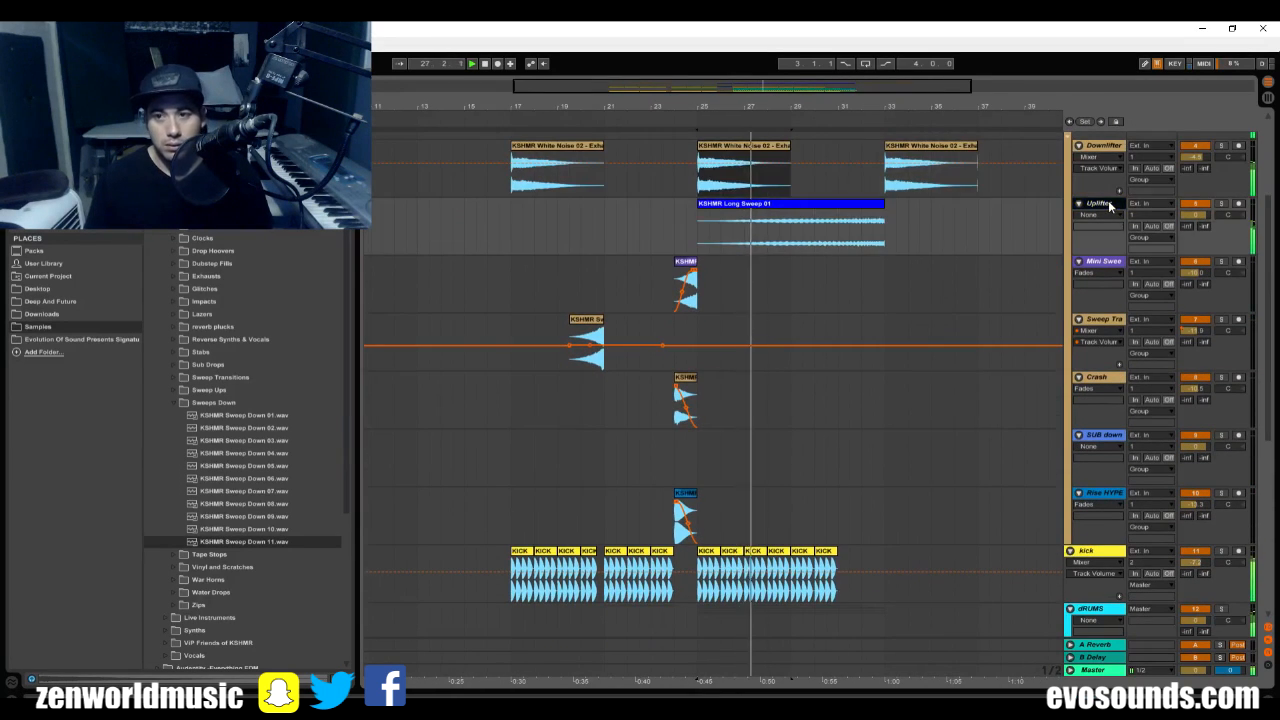
key(ctrl+t)
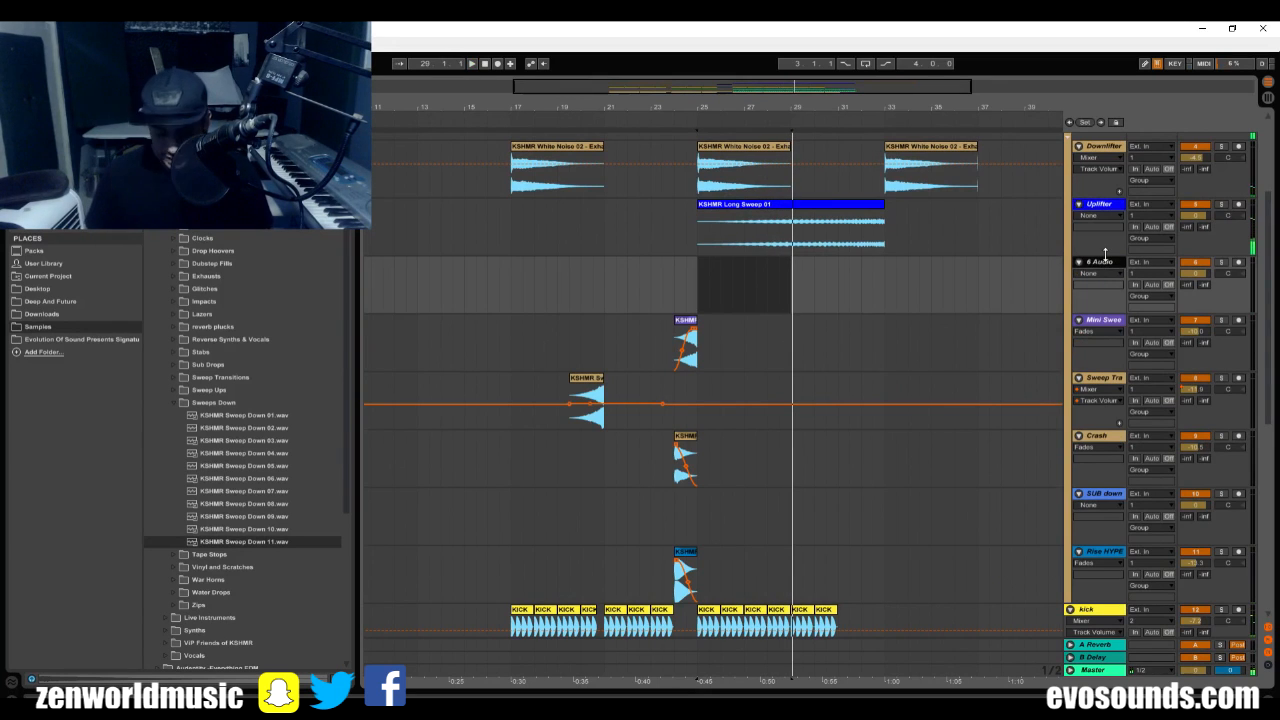
key(Delete)
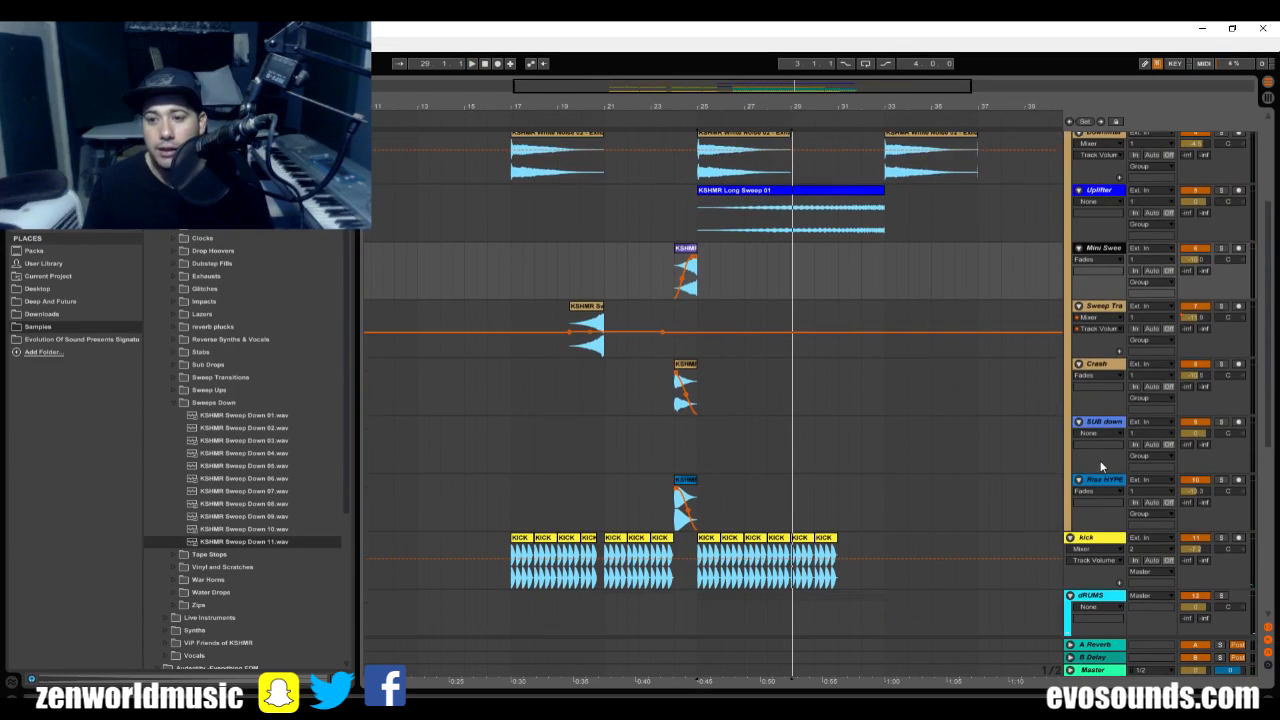
Move the bar 24 sub drop clip from Rise HYPE to the SUB down track, lower that track's volume, and play the transition.
click(1110, 512)
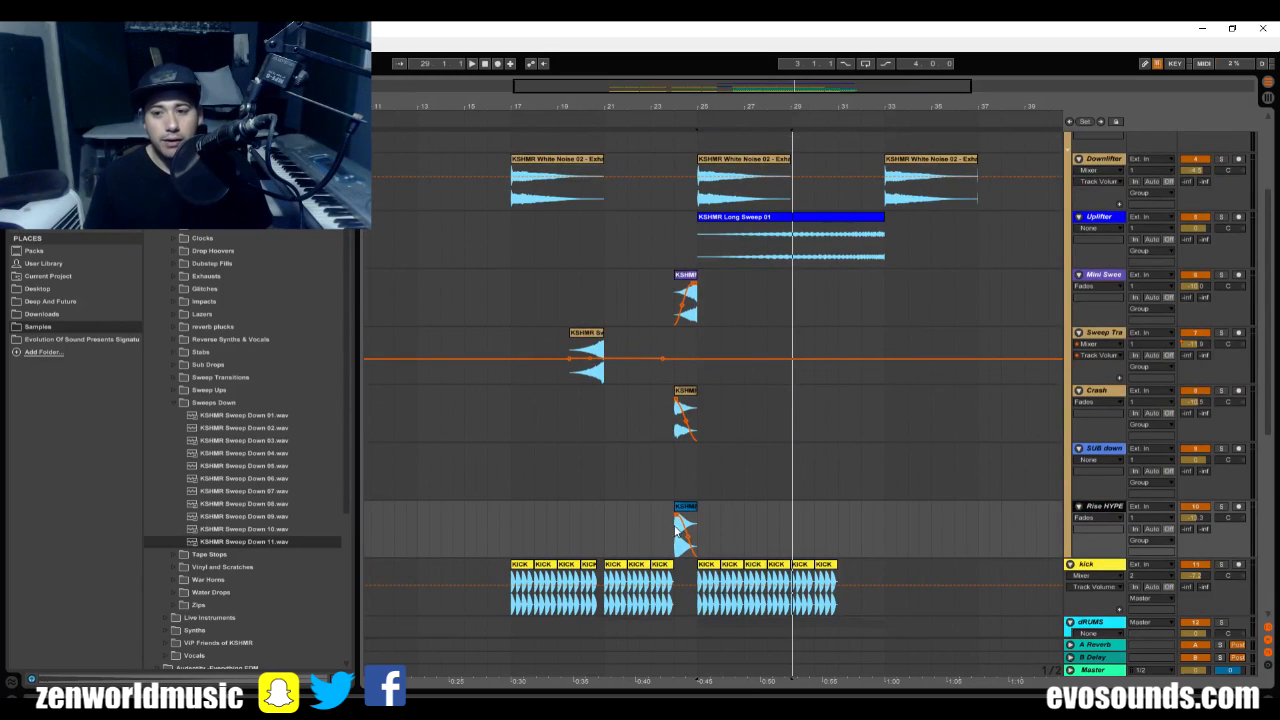
click(690, 508)
drag(689, 500, 690, 498)
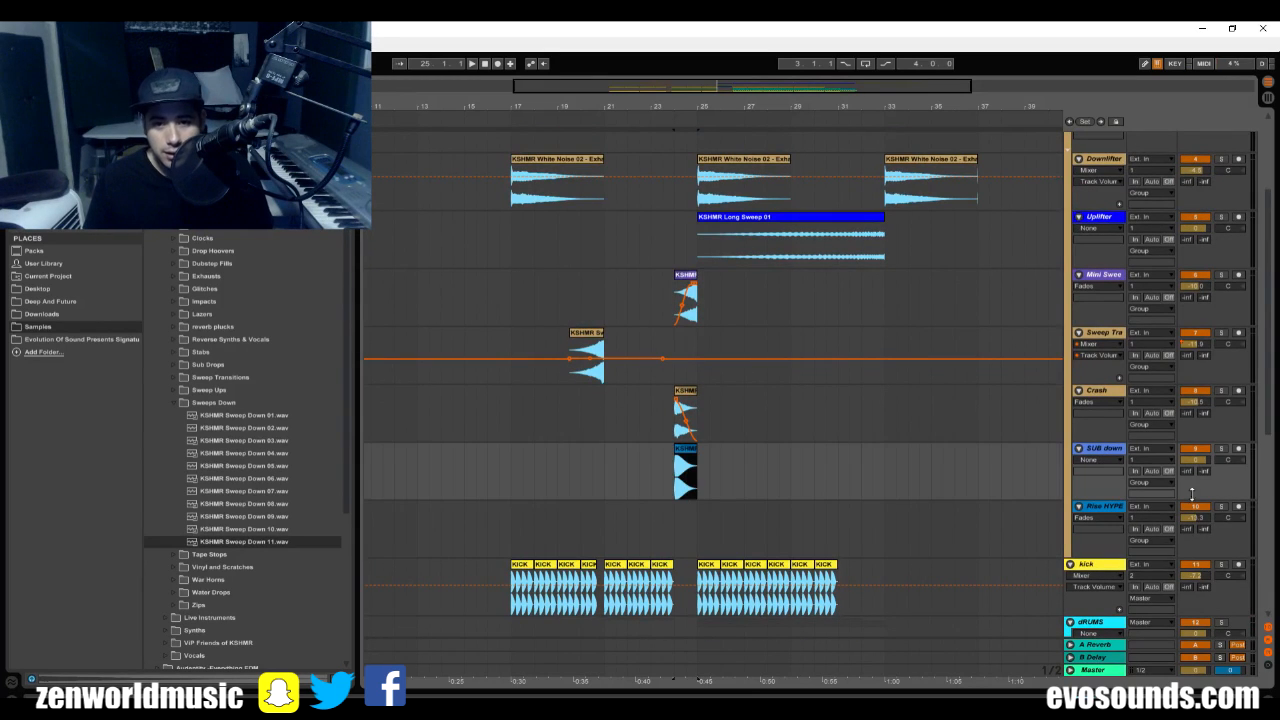
drag(1195, 461, 1195, 483)
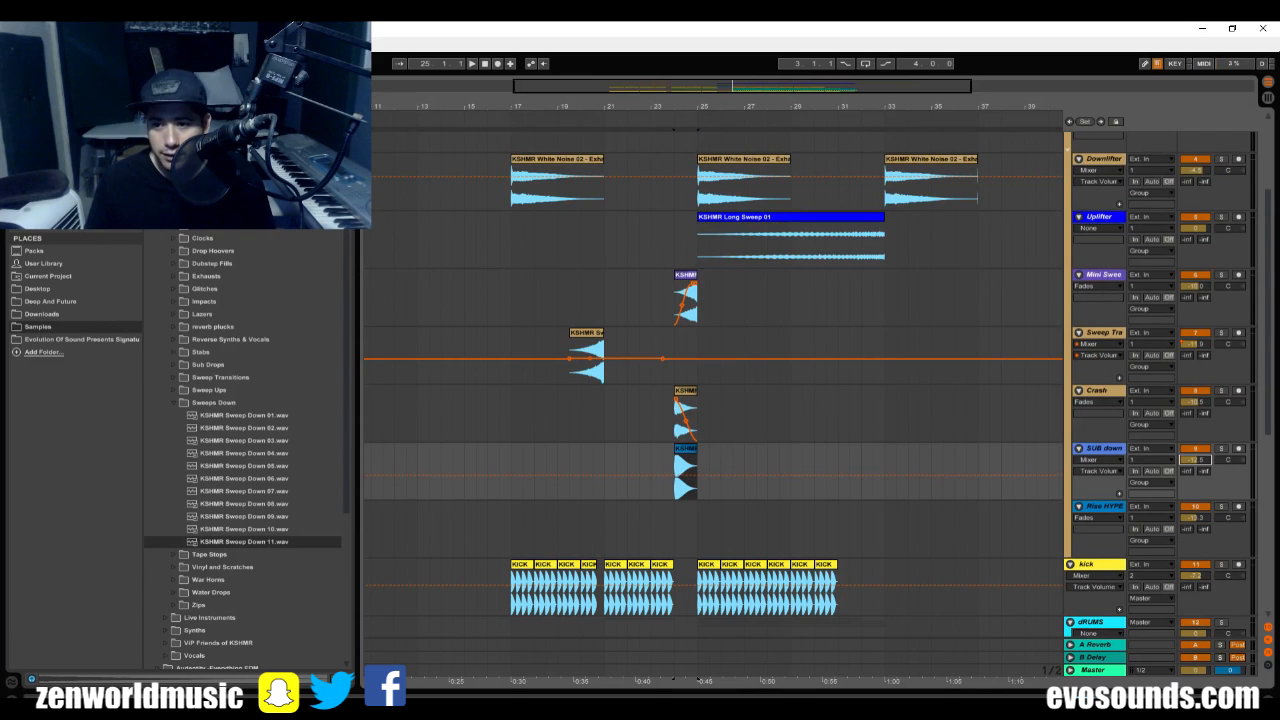
key(space)
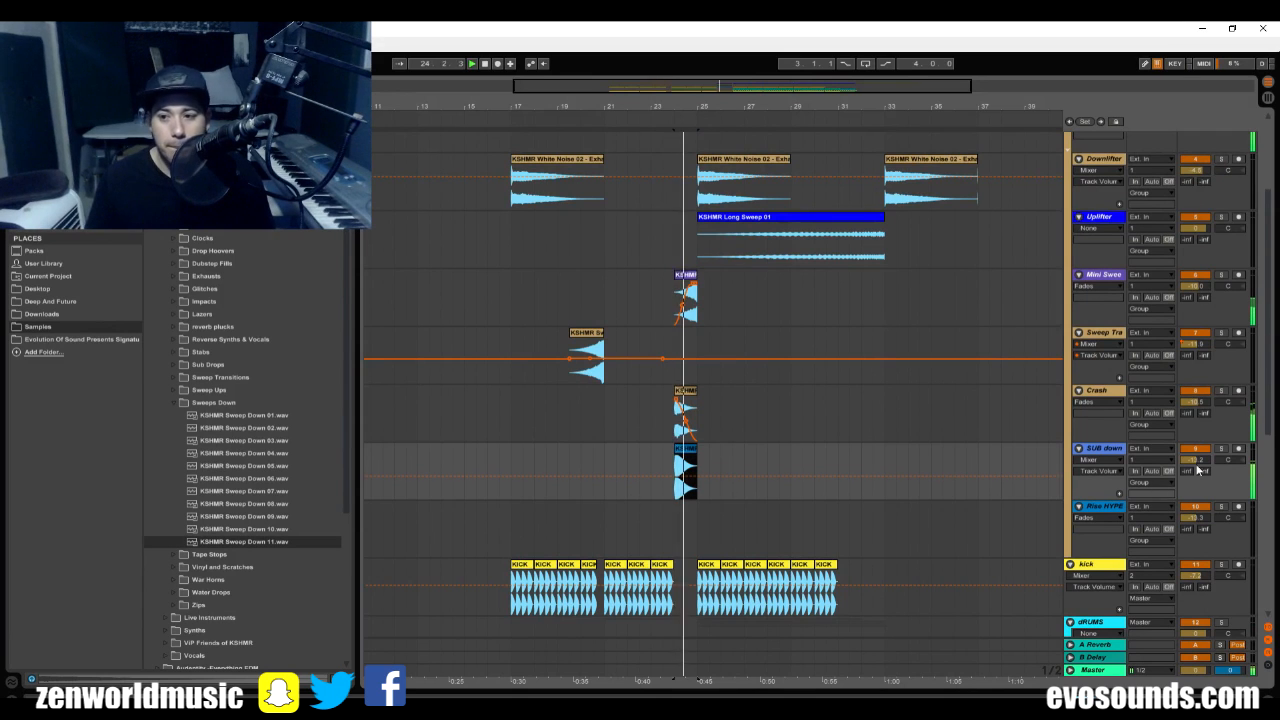
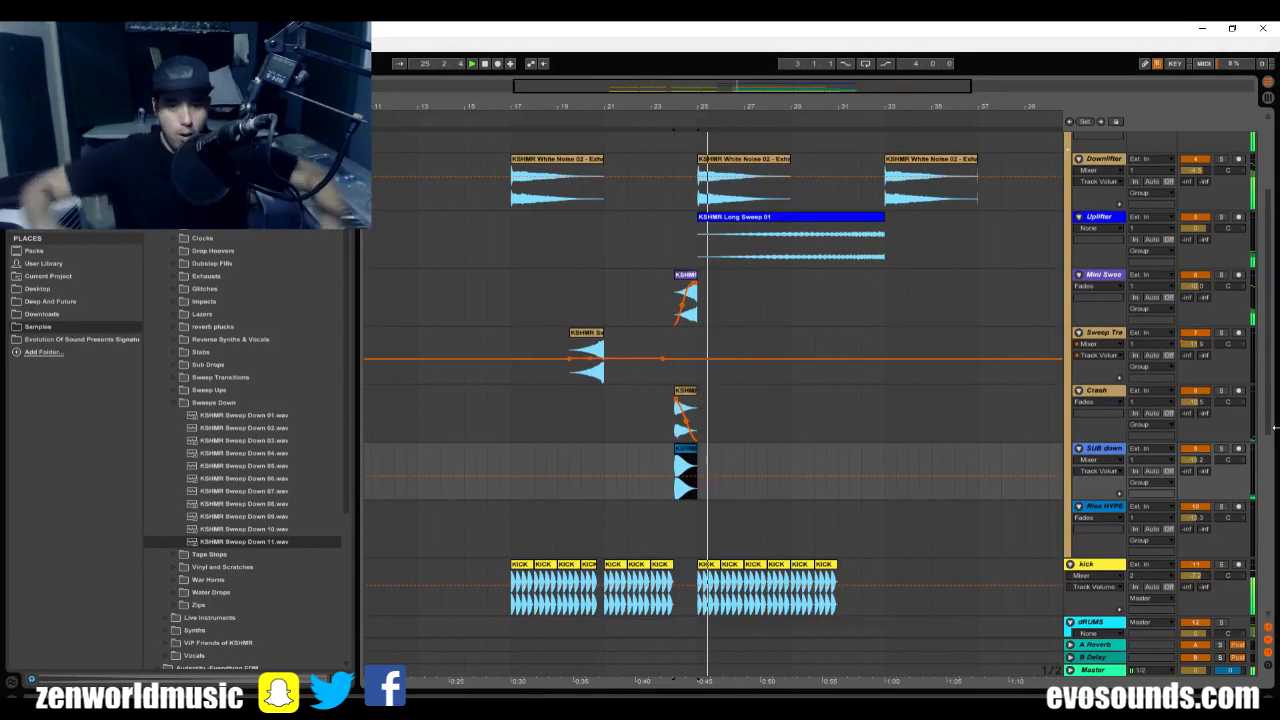
Add a MIDI track named hyp below Rise HYPE in the FX group, and delete the Rise HYPE track.
click(177, 401)
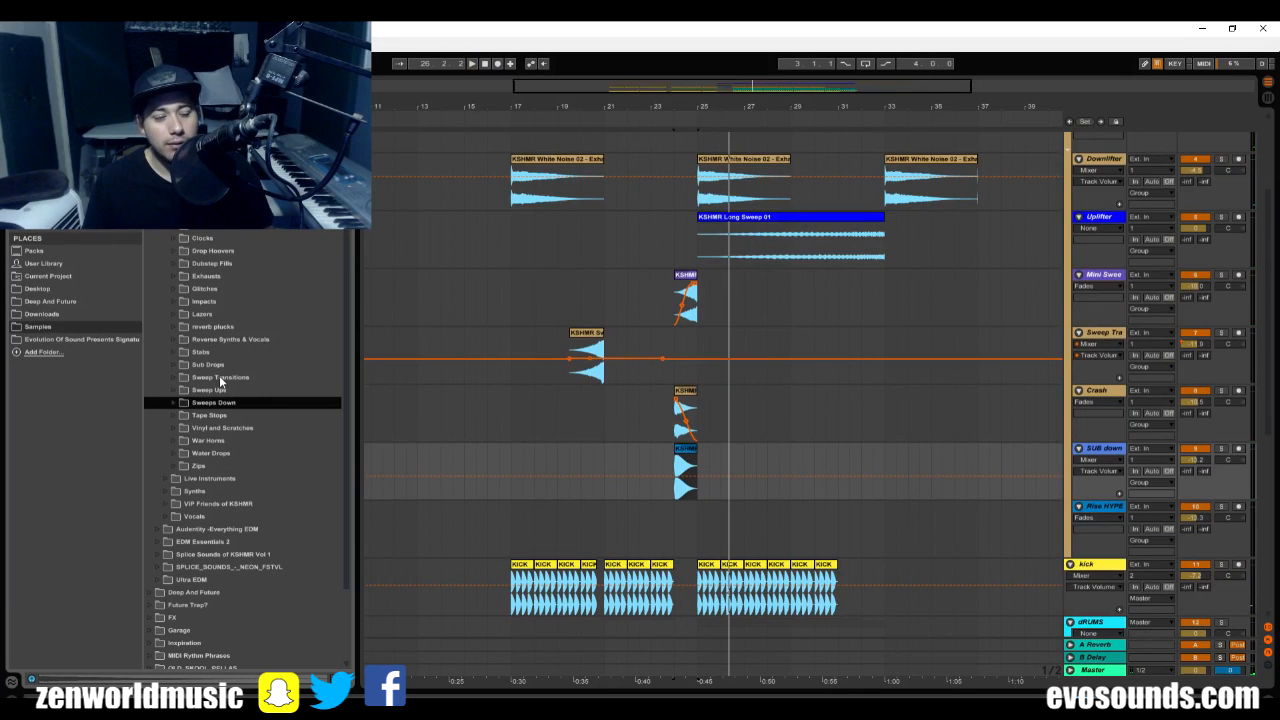
double_click(1105, 512)
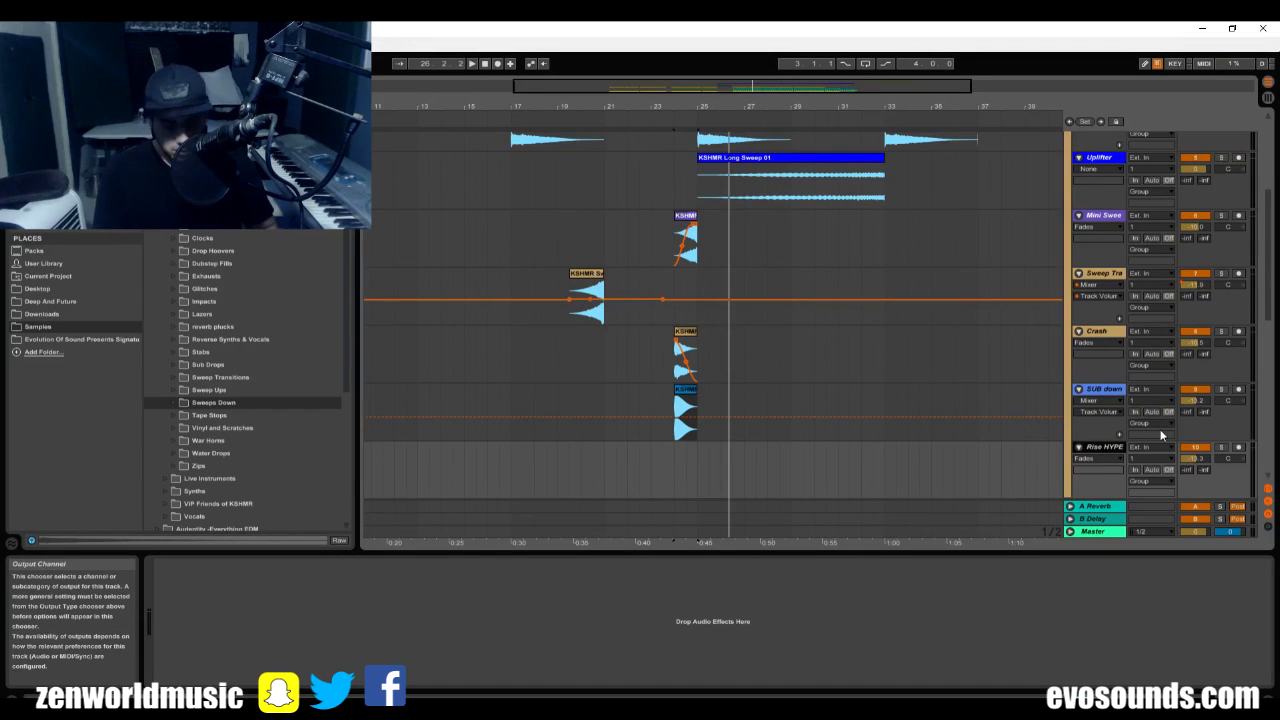
key(ctrl+shift+t)
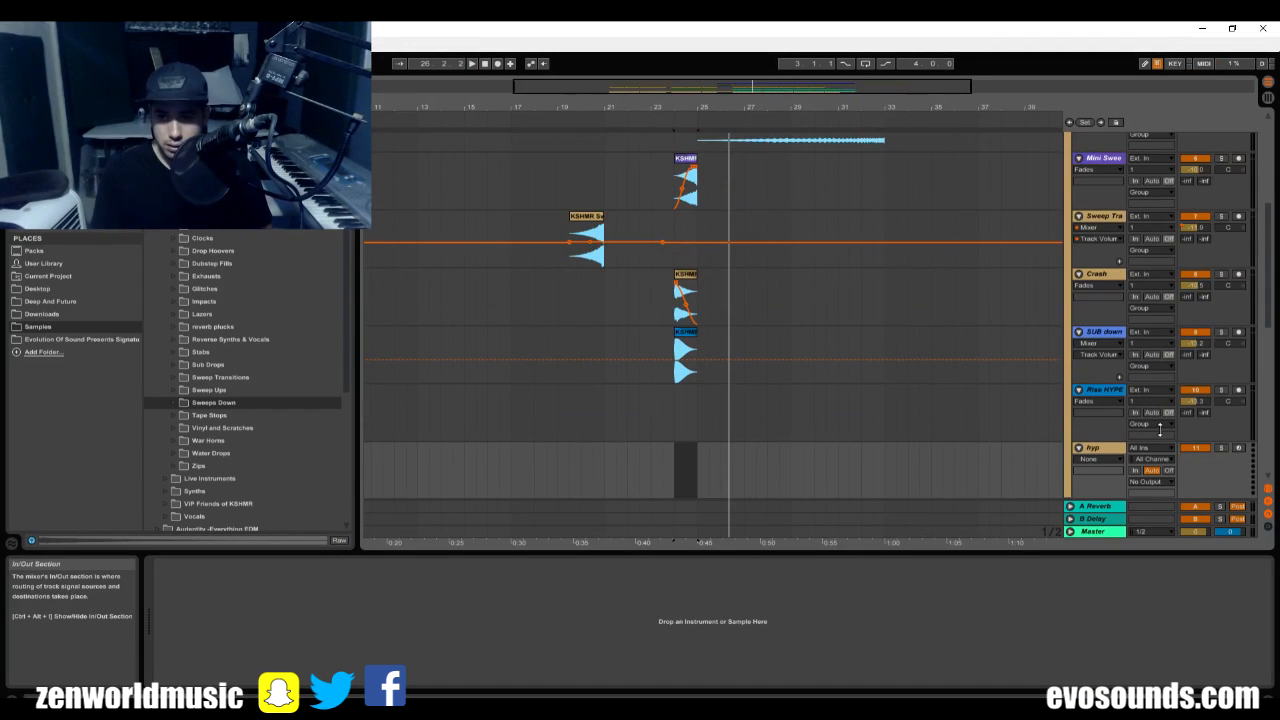
click(1107, 392)
key(Delete)
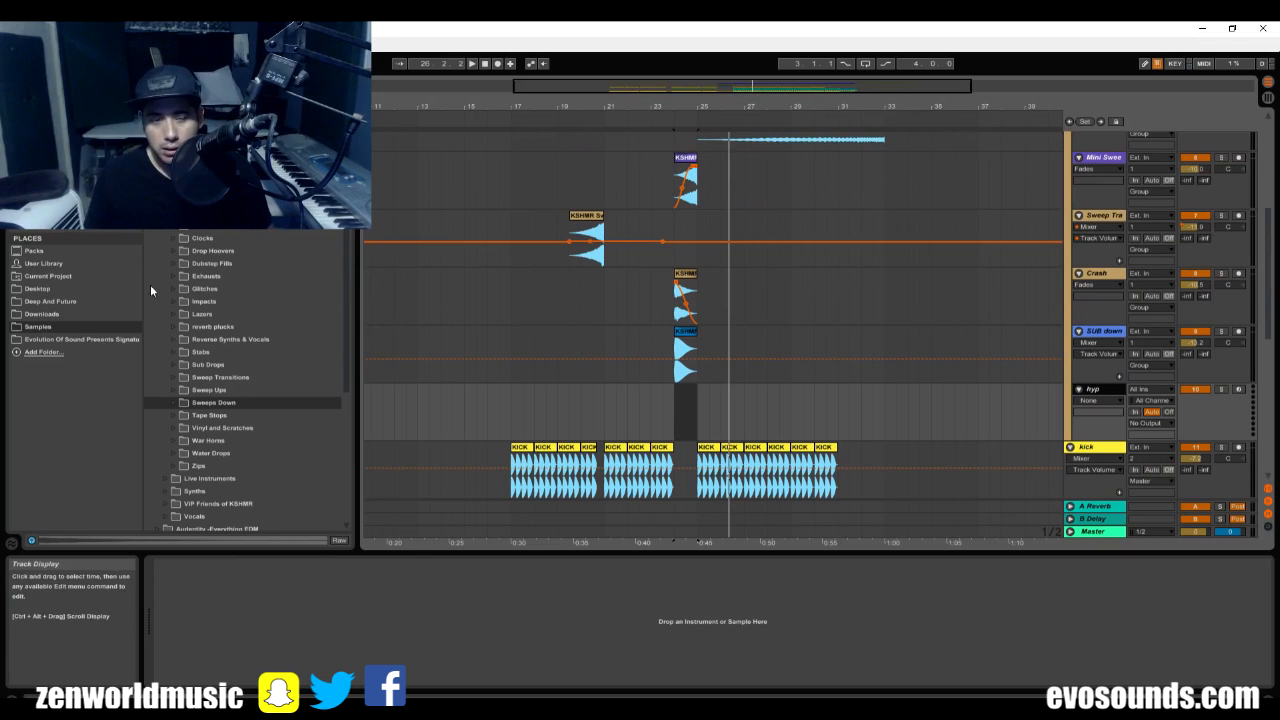
Find the Sylenth1 synth among the plug-ins and load it onto the hyp track.
click(37, 194)
key(ctrl+f)
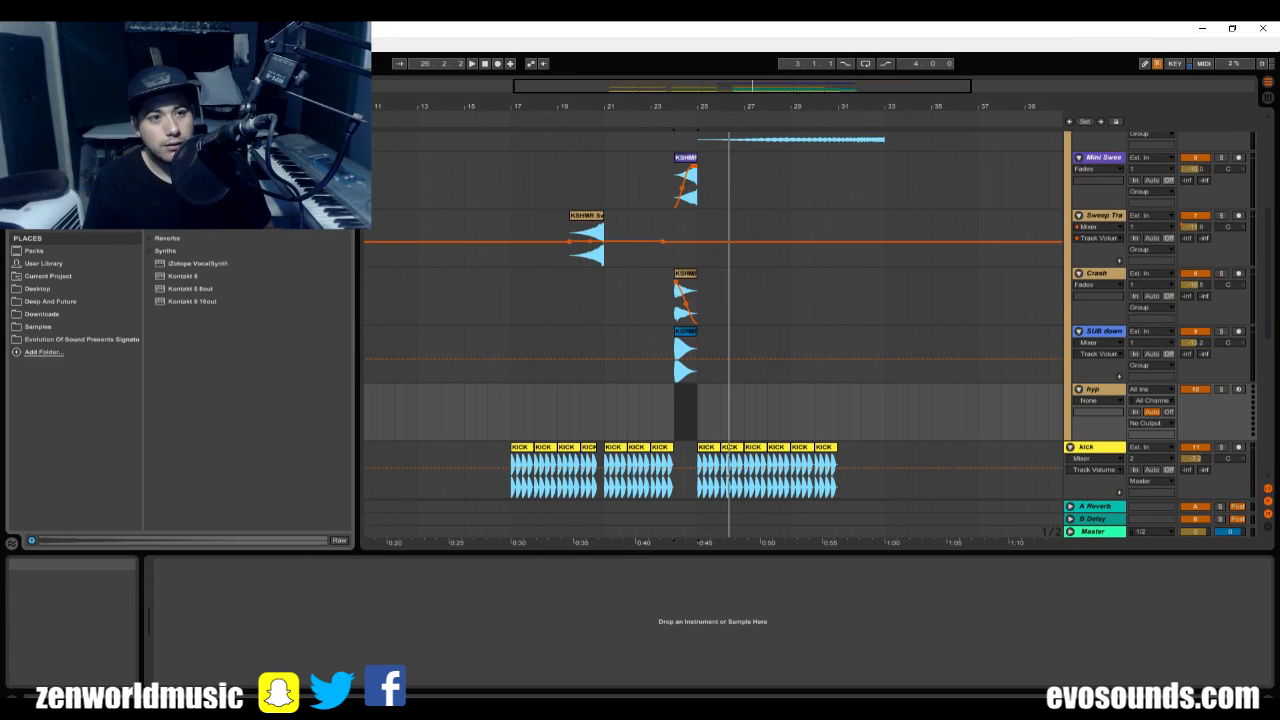
text(s)
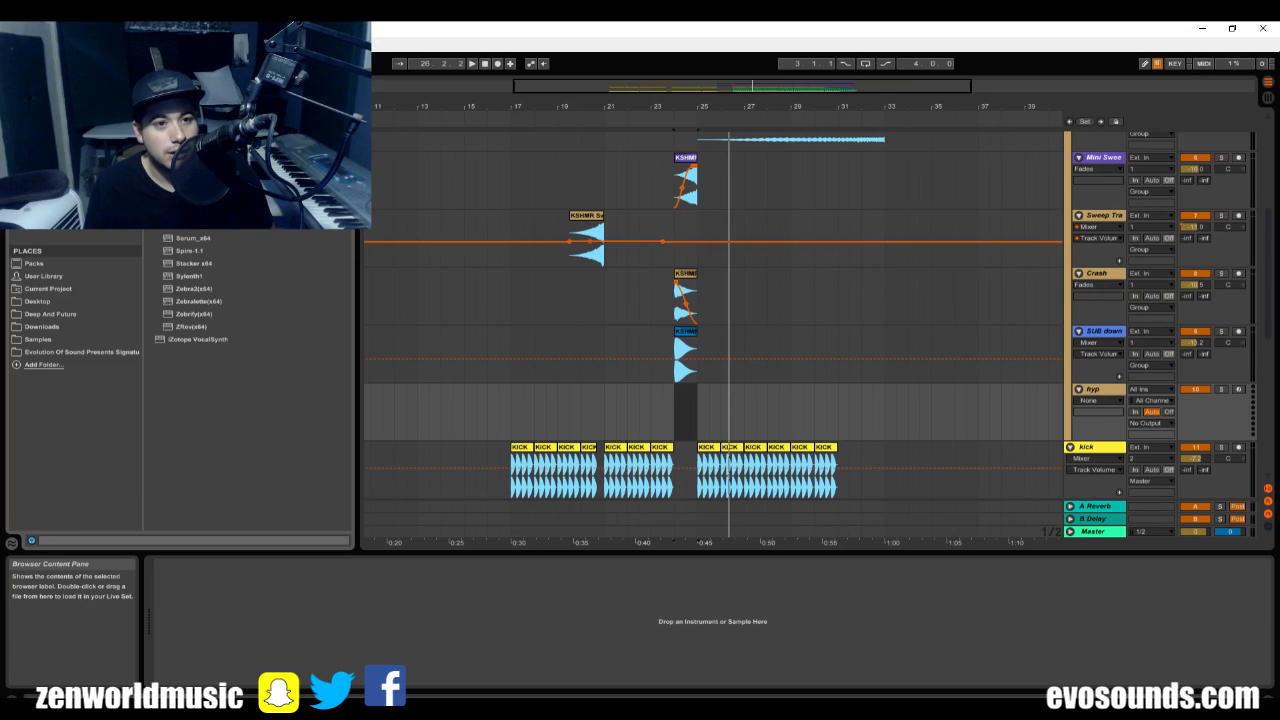
click(189, 279)
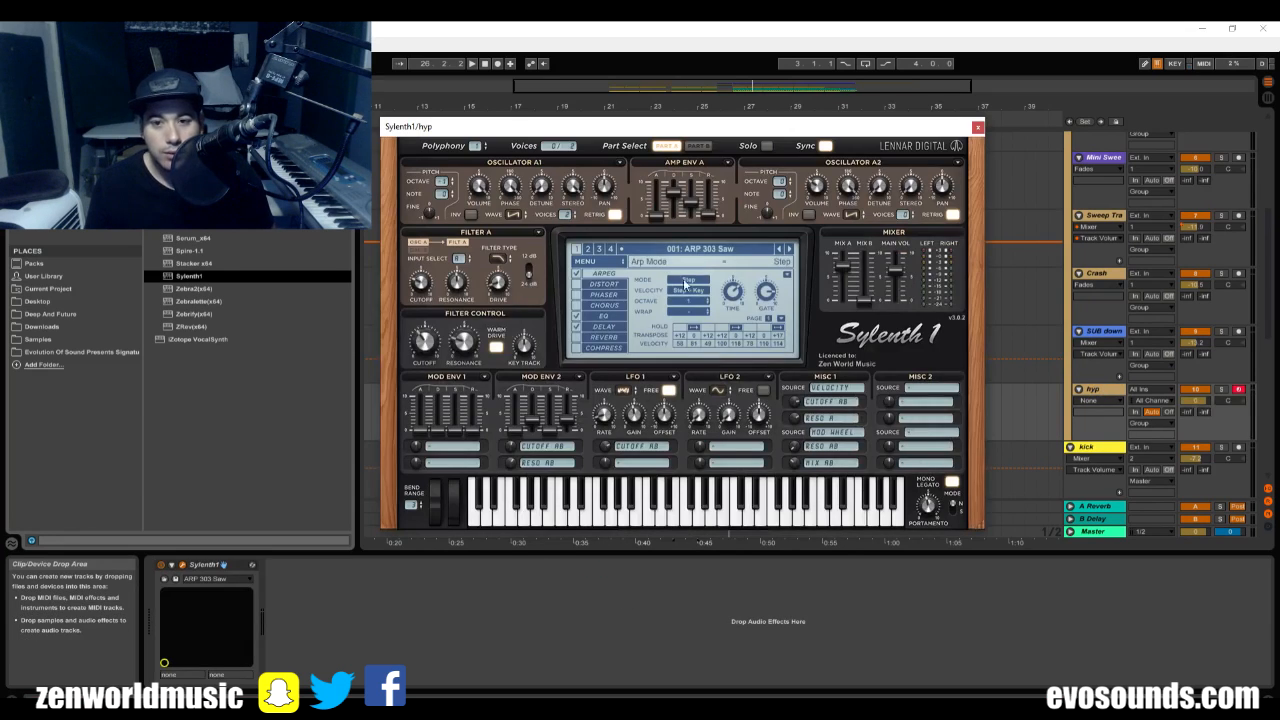
Load the Evo Presents Shapov Soundset bank in Sylenth1, choose preset 025: FX Trap Maybe, and lower the hyp track's volume.
click(586, 262)
mouse_move(738, 305)
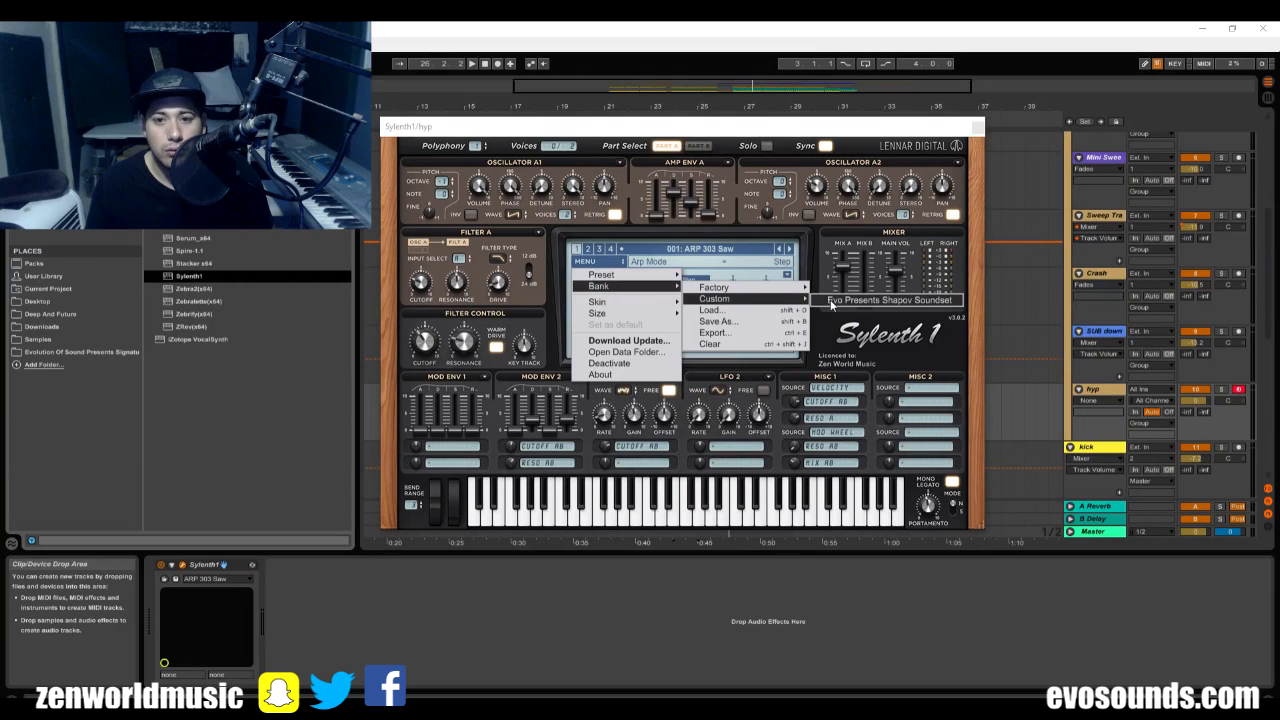
click(860, 300)
click(690, 249)
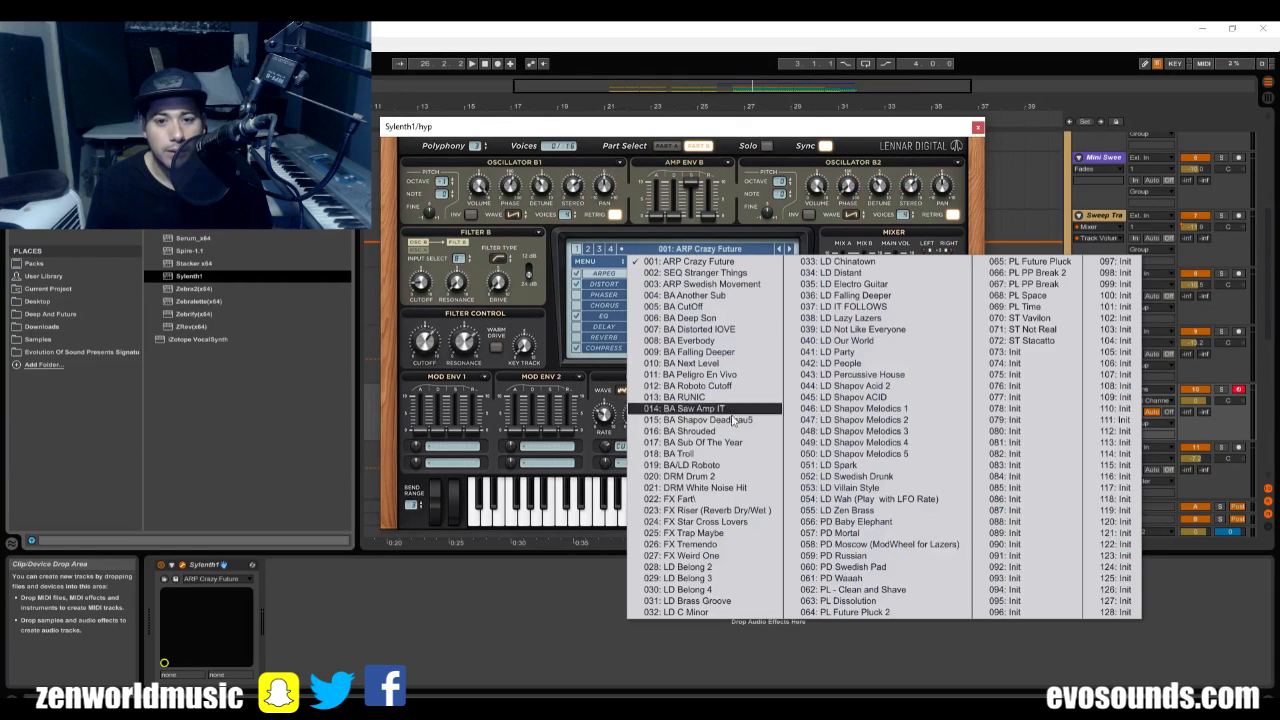
click(752, 533)
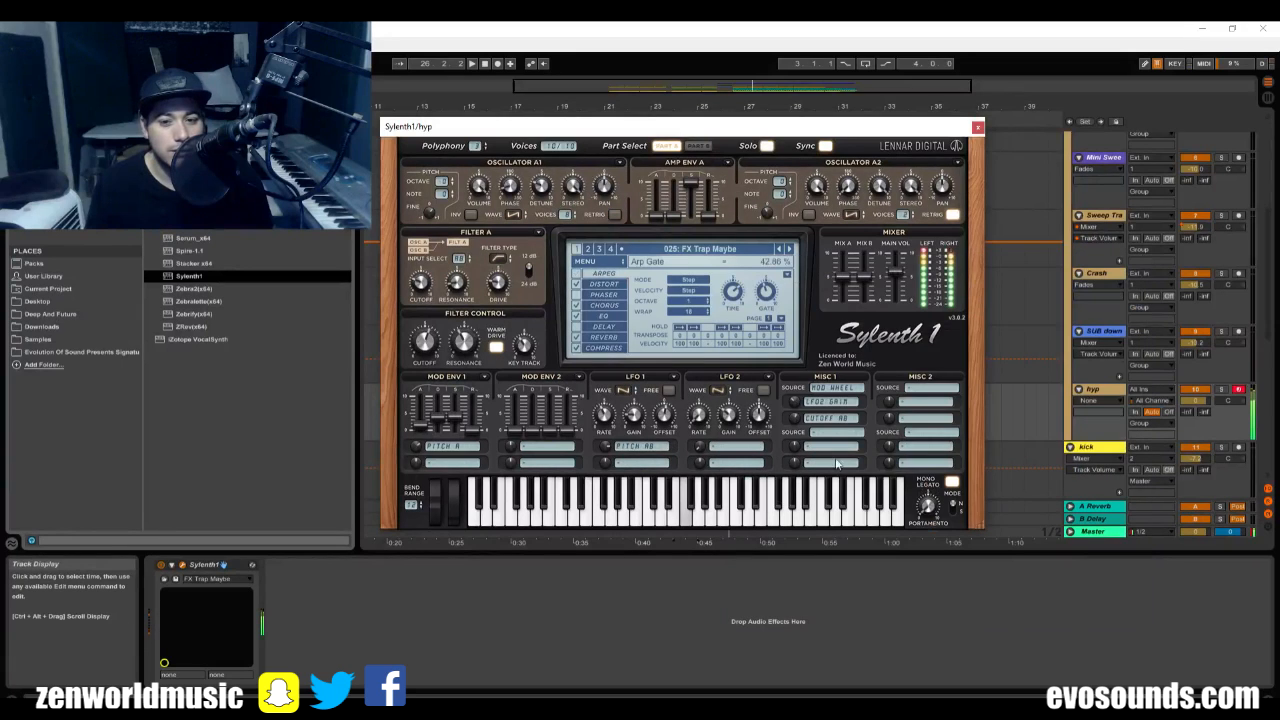
click(977, 129)
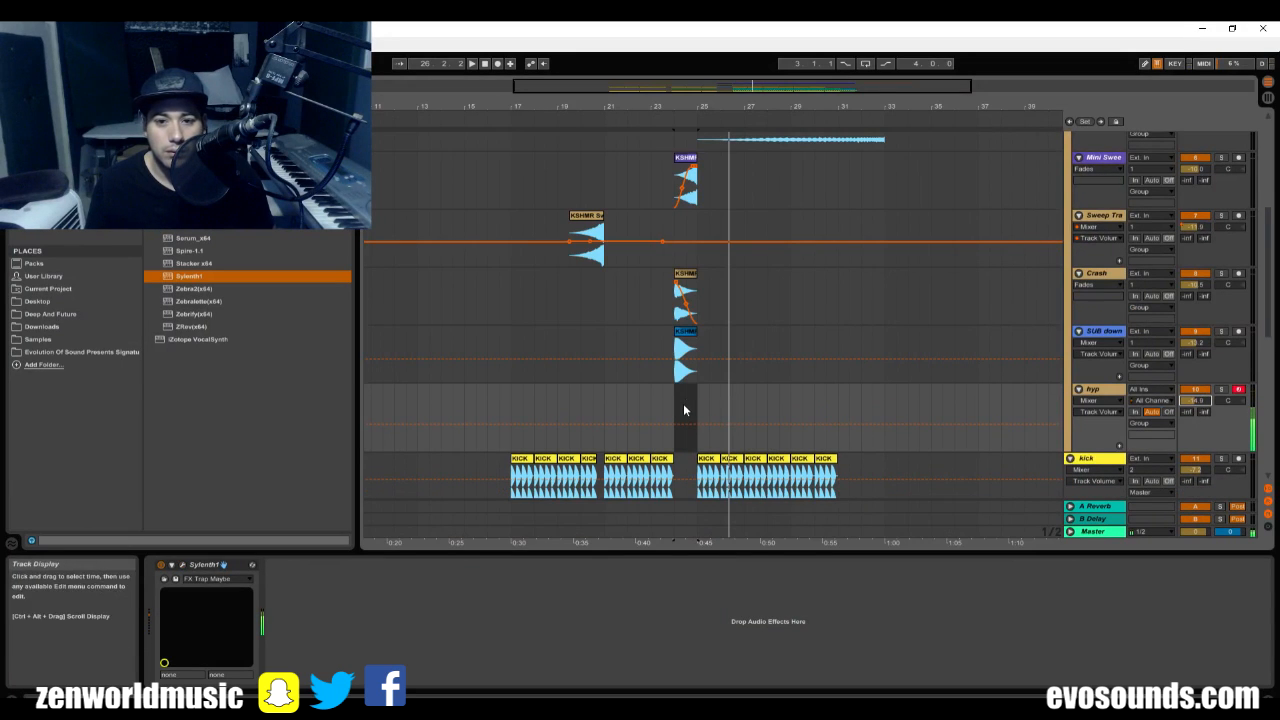
Create an empty MIDI clip on the hyp track from bar 25 to bar 33.
key(space)
drag(697, 405, 886, 428)
key(ctrl+shift+m)
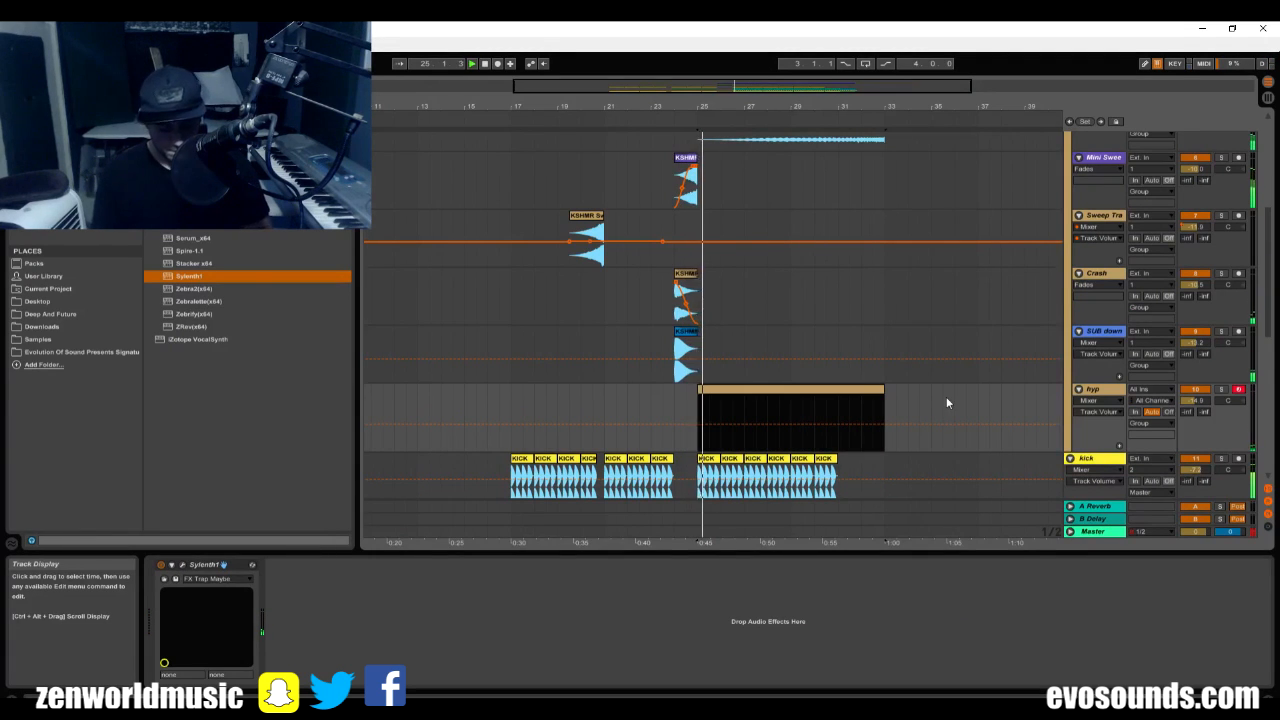
Draw one sustained G2 note across the full length of the hyp clip and play it.
double_click(814, 390)
key(space)
drag(447, 548, 447, 405)
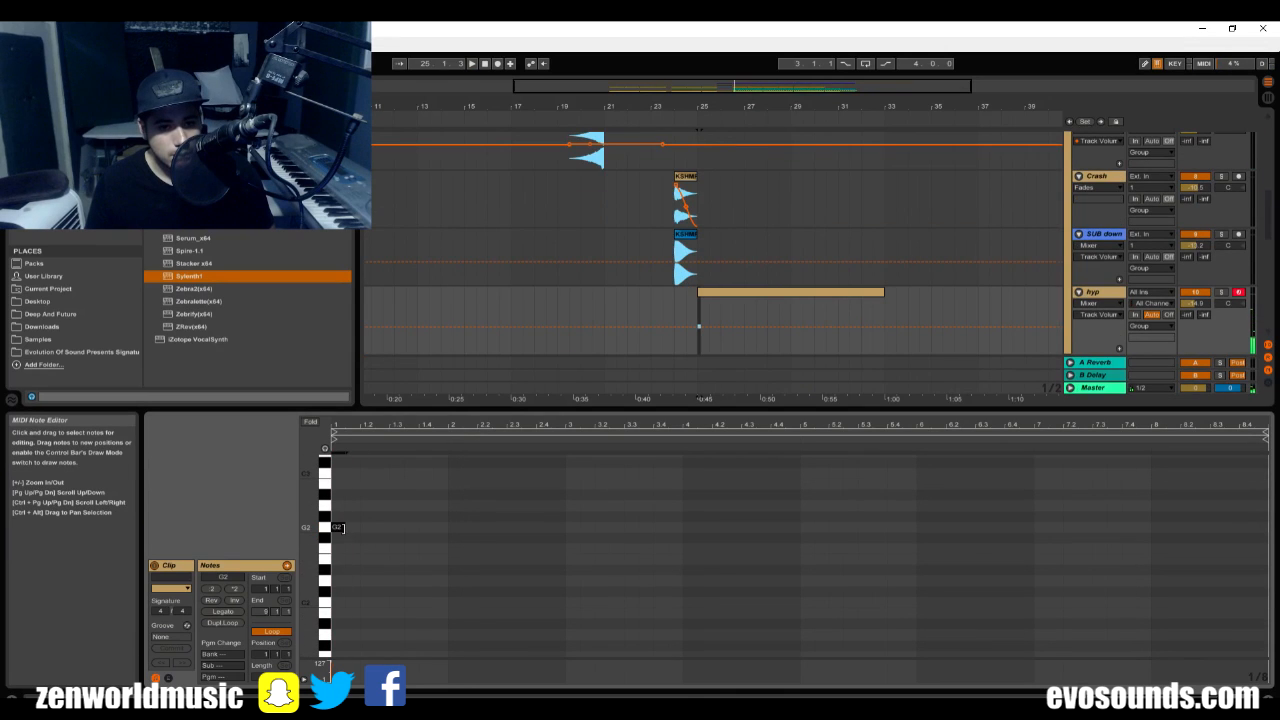
key(space)
drag(343, 528, 1213, 527)
key(space)
key(space)
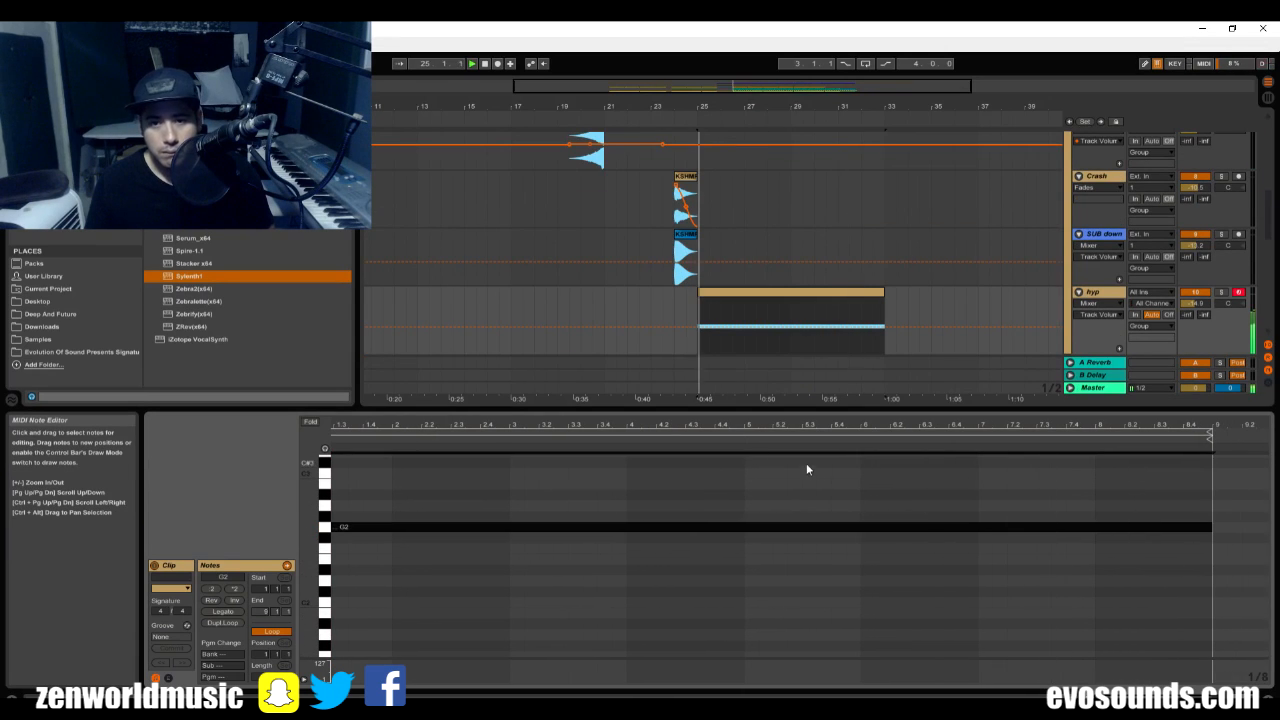
Play the transition from bar 24 to hear the hyp synth together with the other tracks.
click(677, 275)
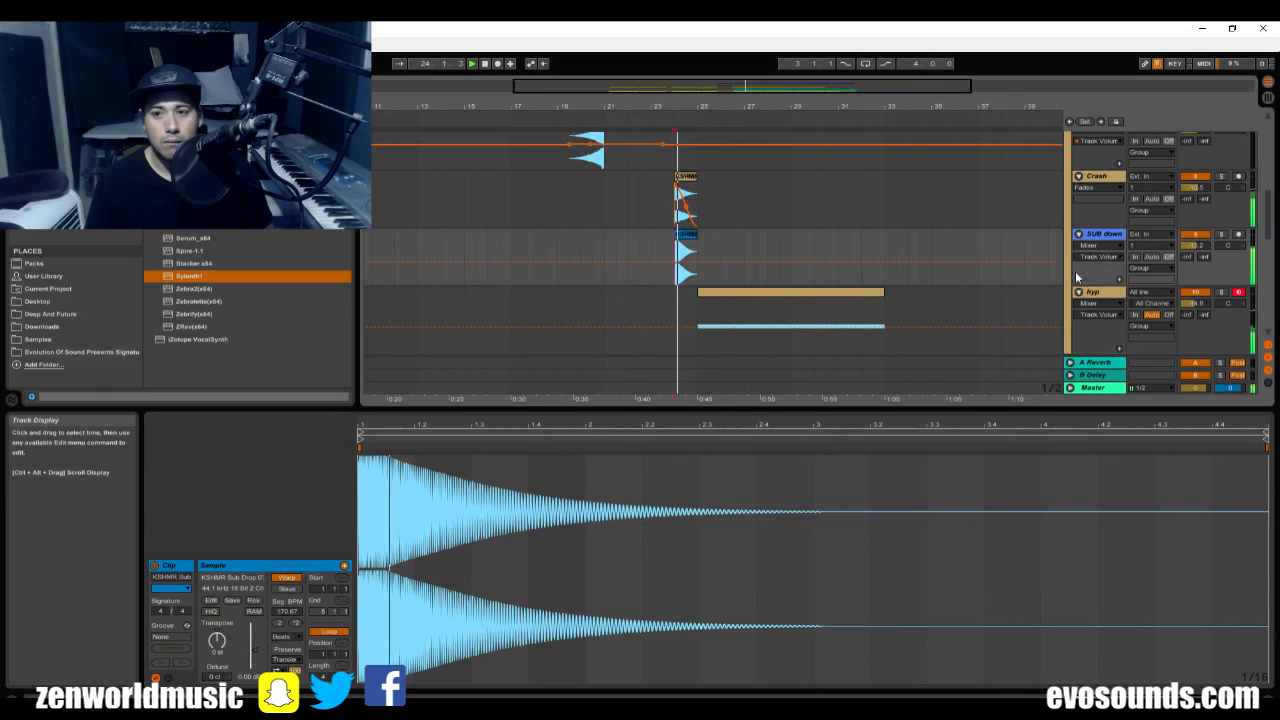
double_click(1093, 292)
scroll(866, 468, up, 5)
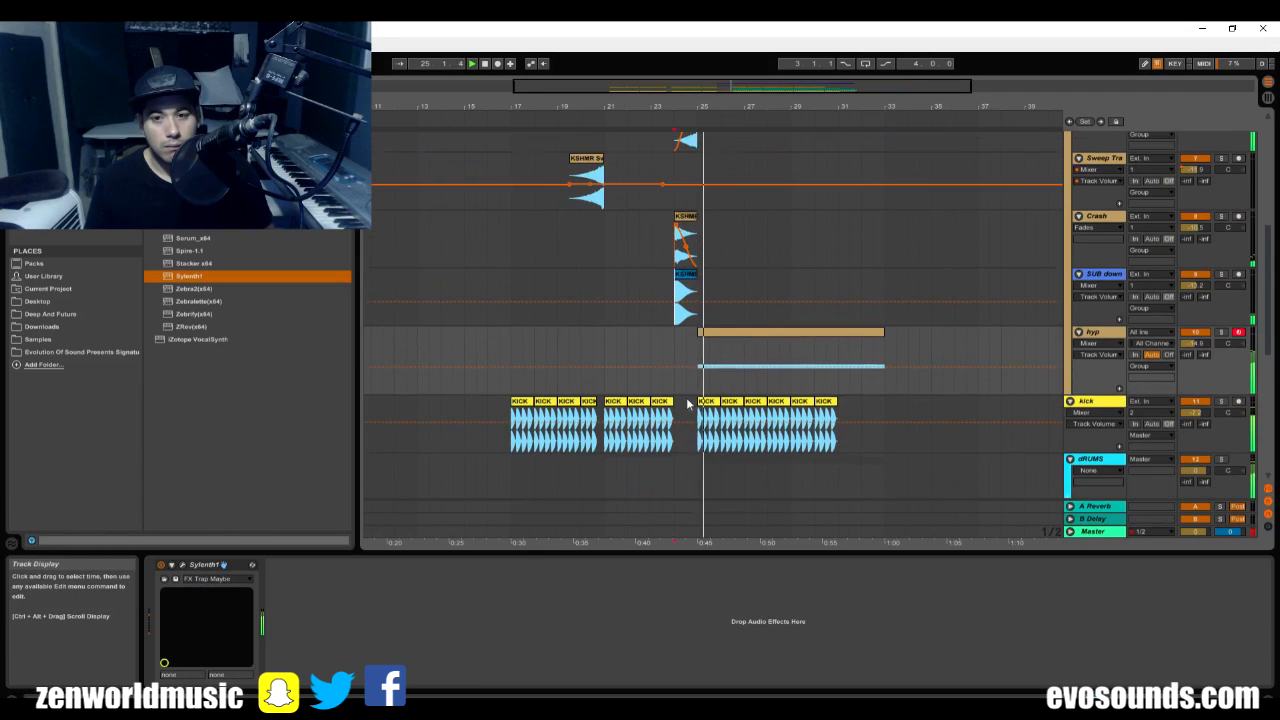
scroll(1095, 169, up, 1)
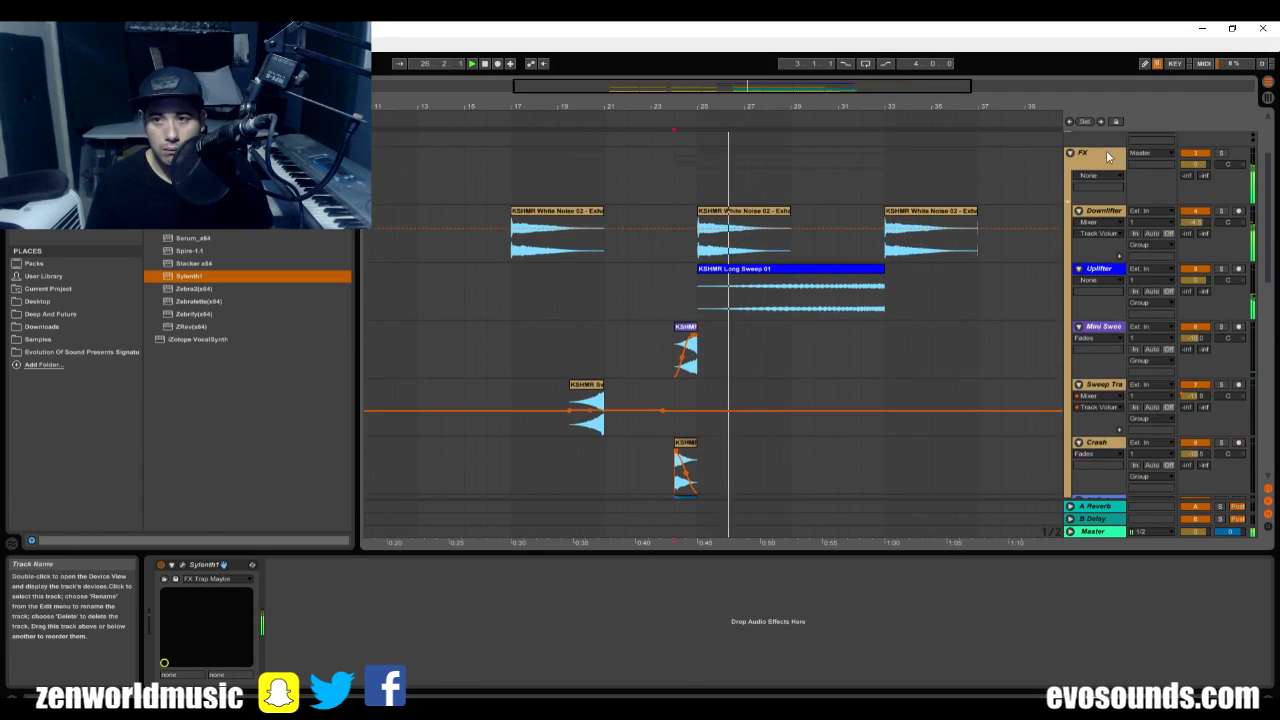
Copy the VolumeShaper 4 device from the Bass track to the FX group.
click(1108, 155)
scroll(846, 357, down, 15)
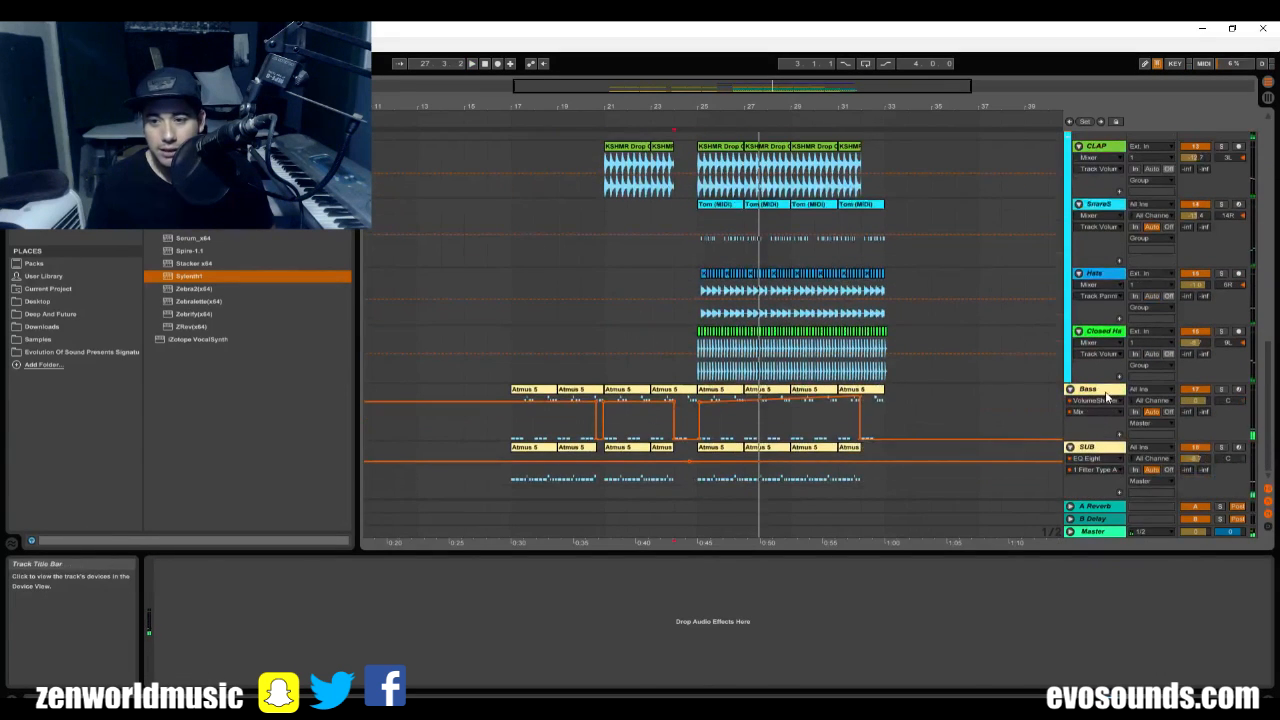
click(1106, 397)
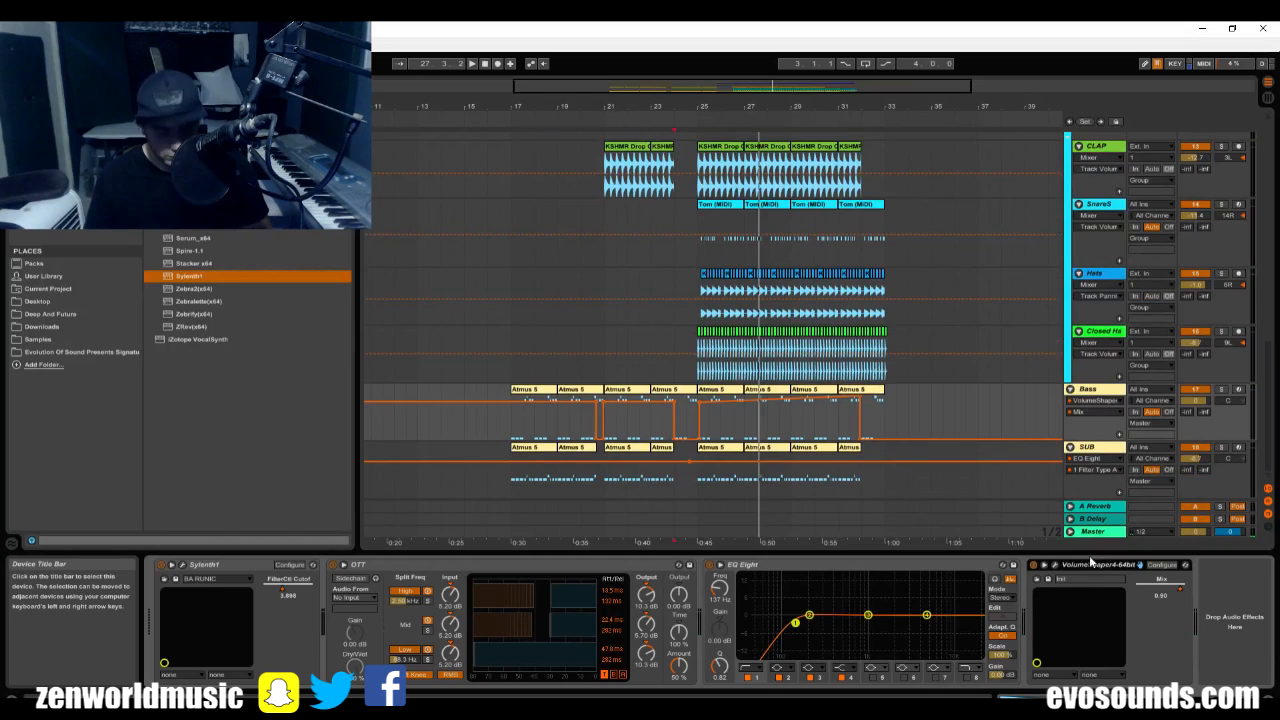
scroll(940, 412, up, 15)
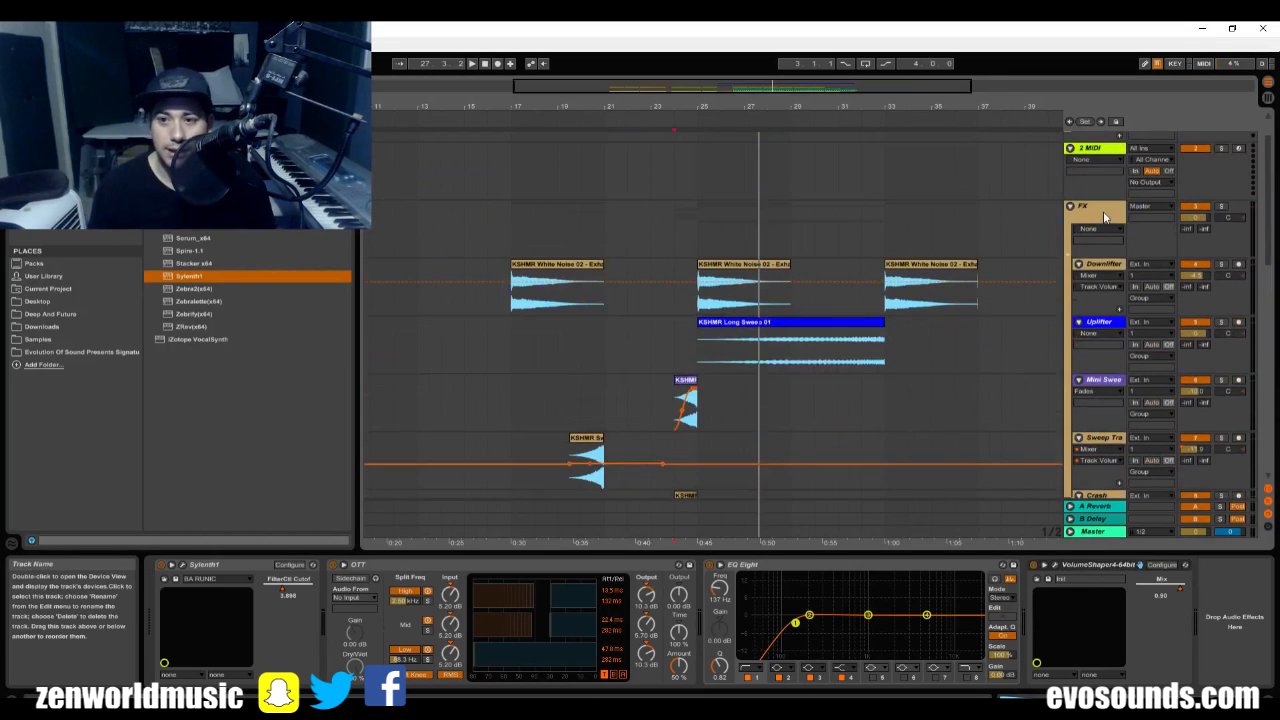
click(1105, 217)
click(829, 663)
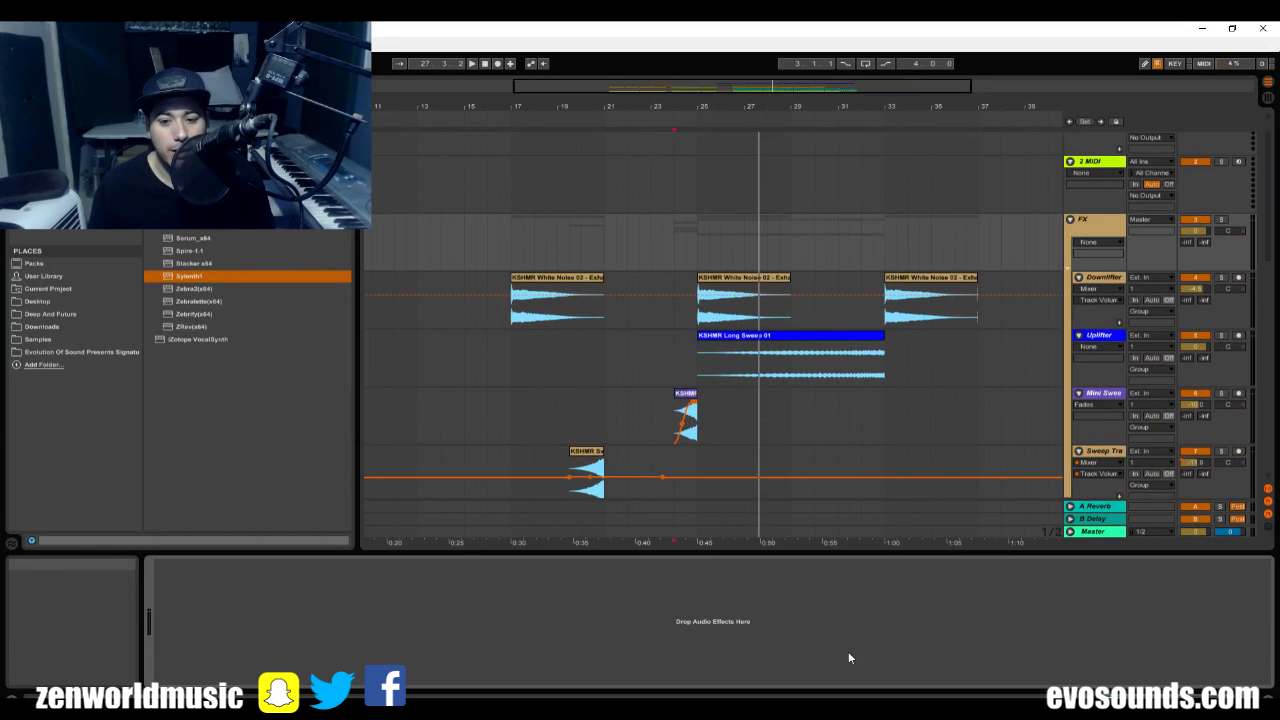
click(898, 663)
Play from bar 24, check the FX group's VolumeShaper curve, and raise its mix to about 0.89.
key(space)
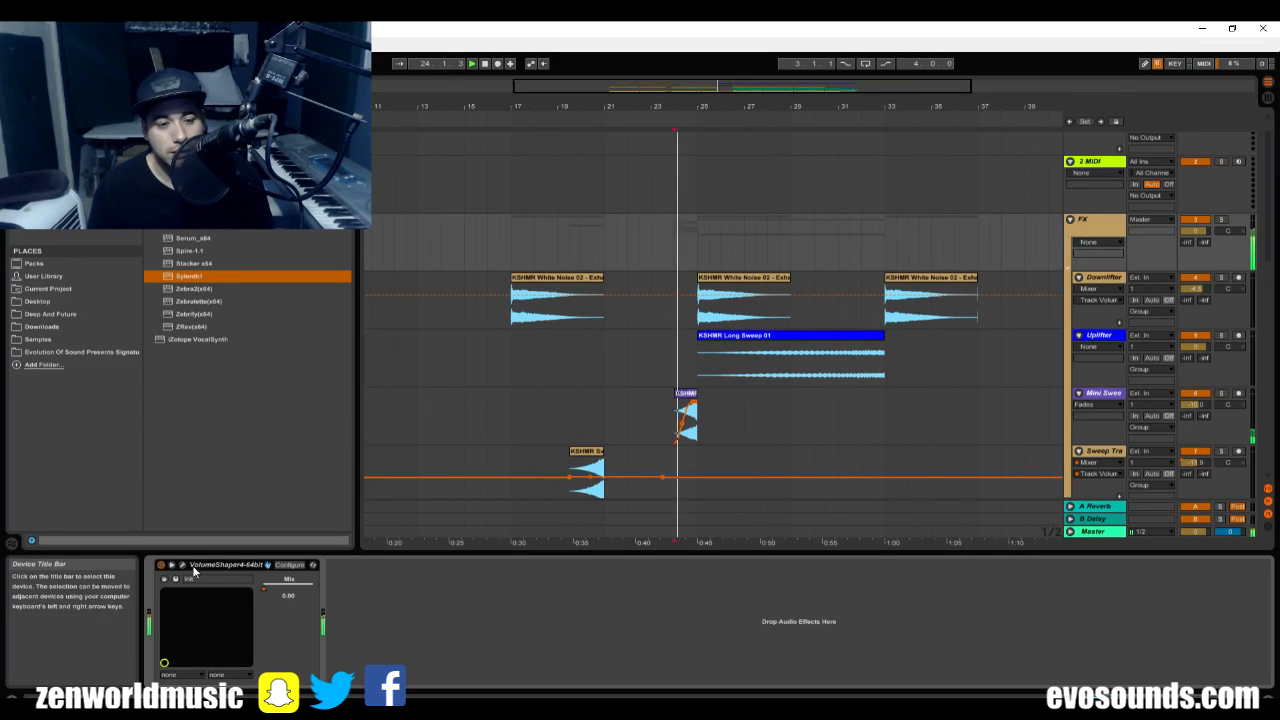
click(182, 566)
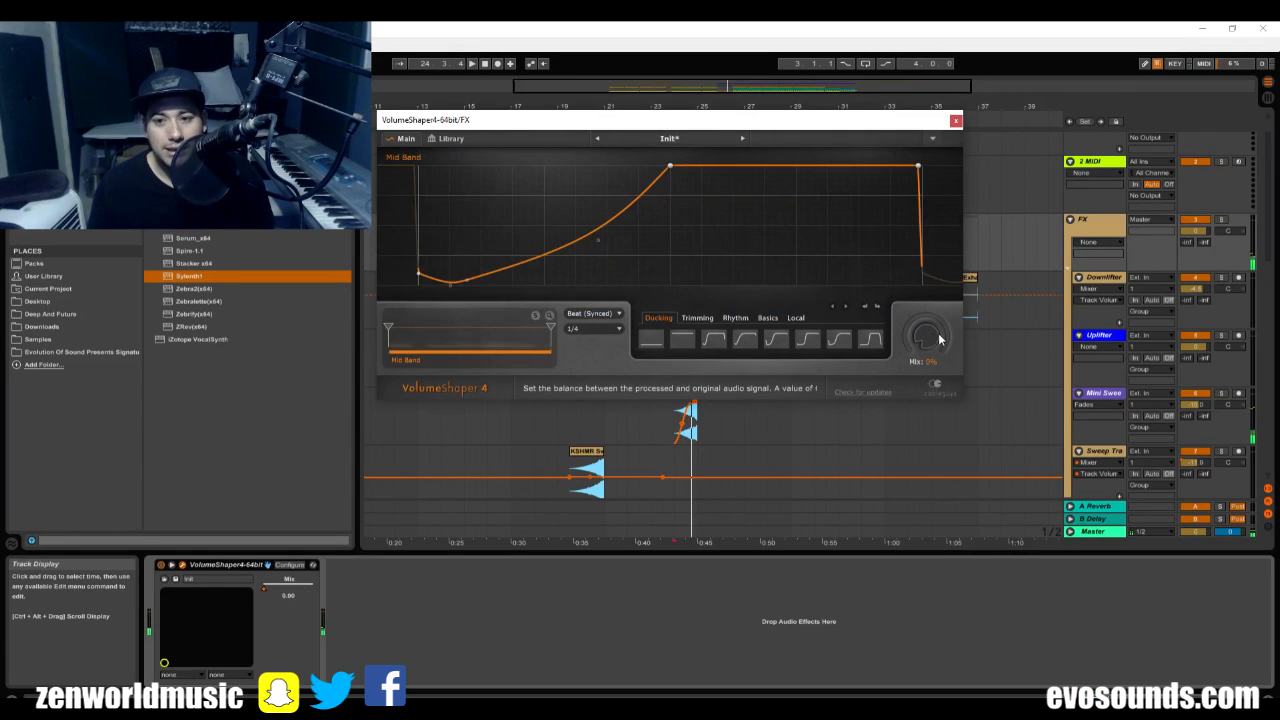
click(956, 120)
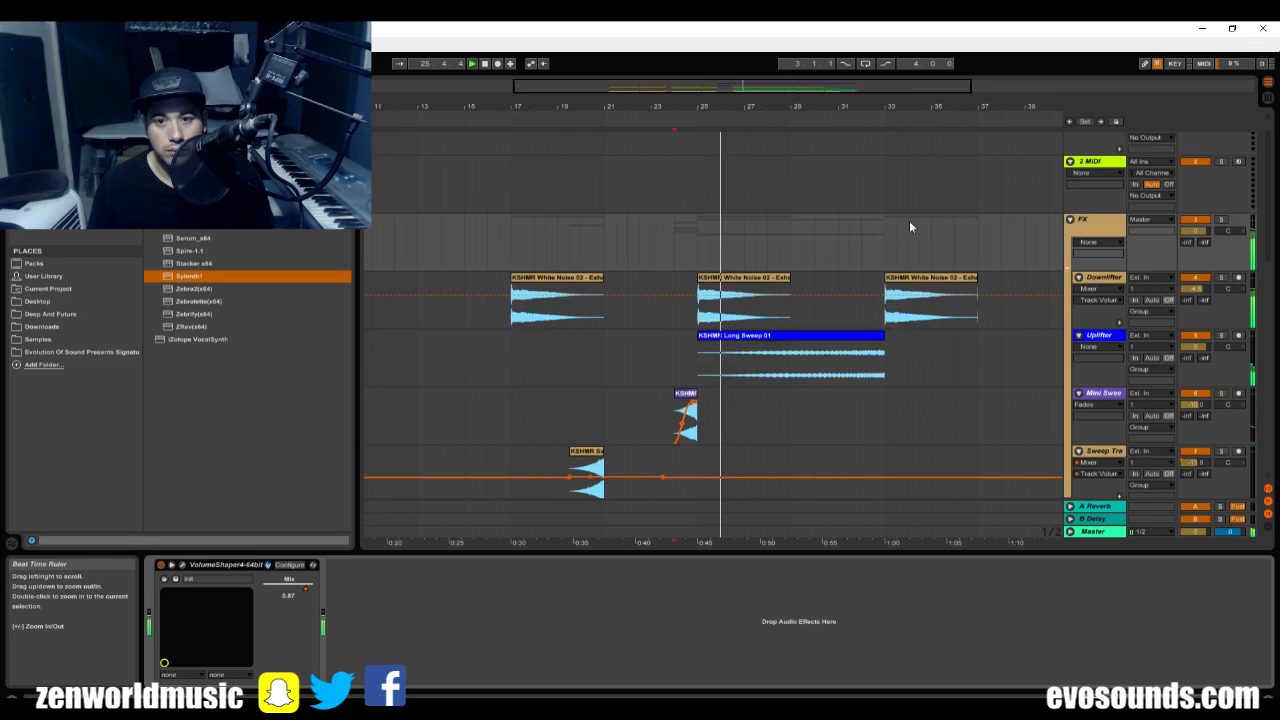
Fold the FX group and extend the kick pattern with one more clip from bar 31 to bar 32.
click(1070, 219)
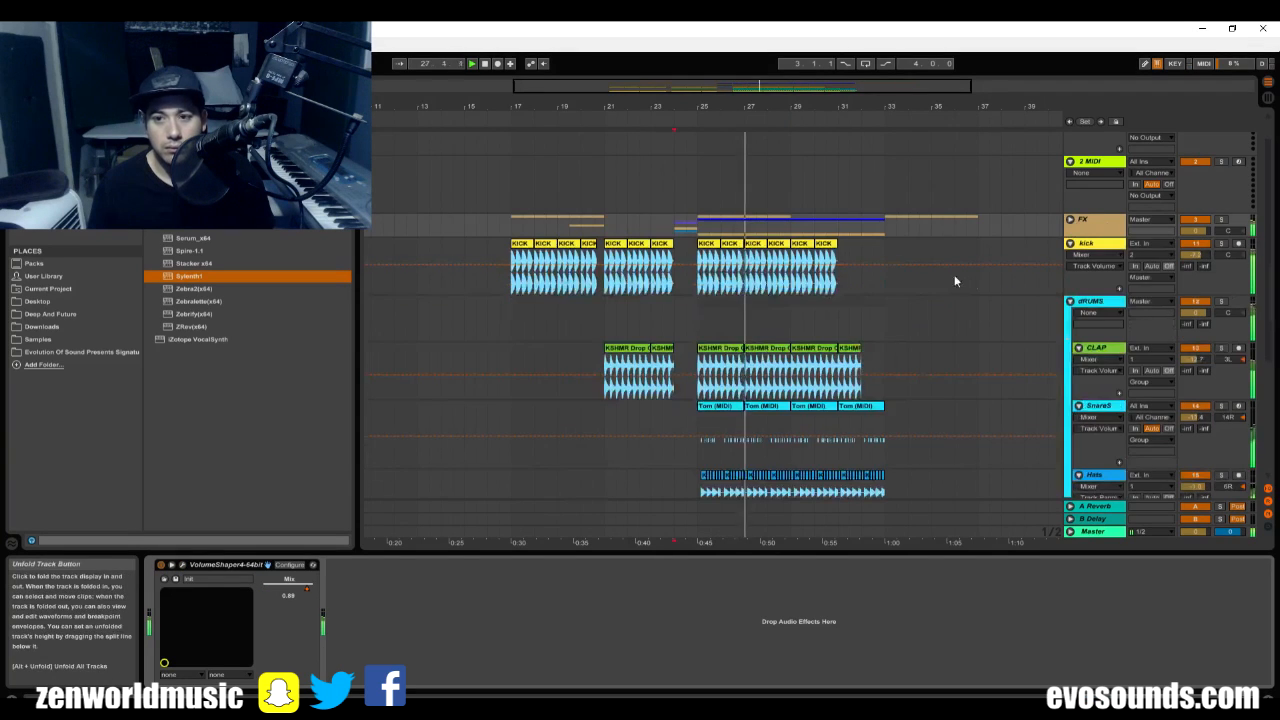
click(816, 305)
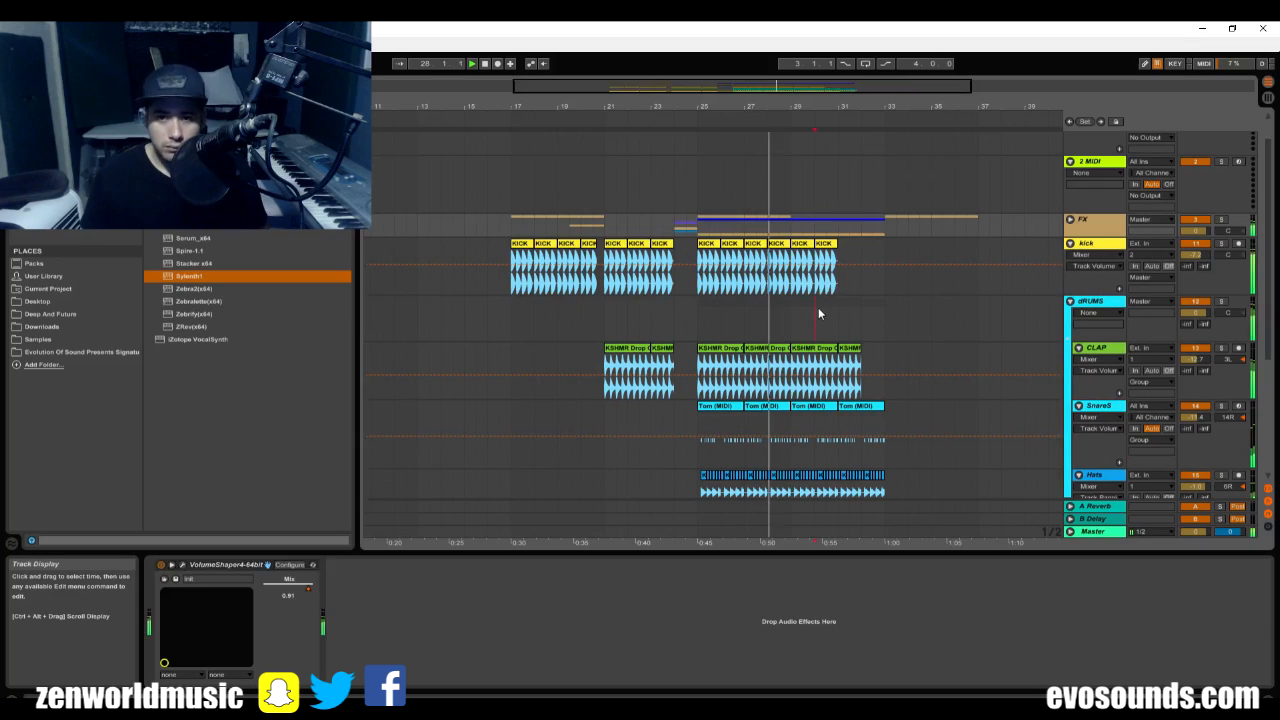
click(829, 256)
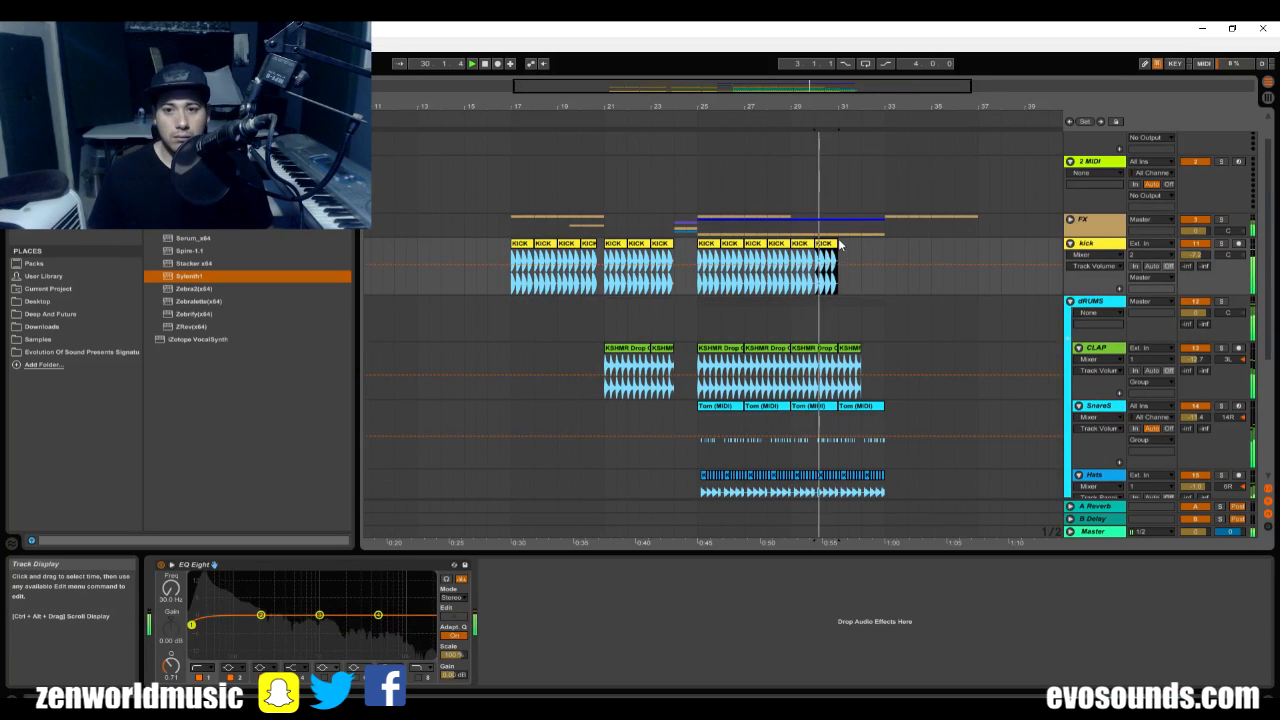
Trim the last Tom (MIDI) clip on the SnareS track so it ends at bar 32.
click(871, 410)
double_click(871, 410)
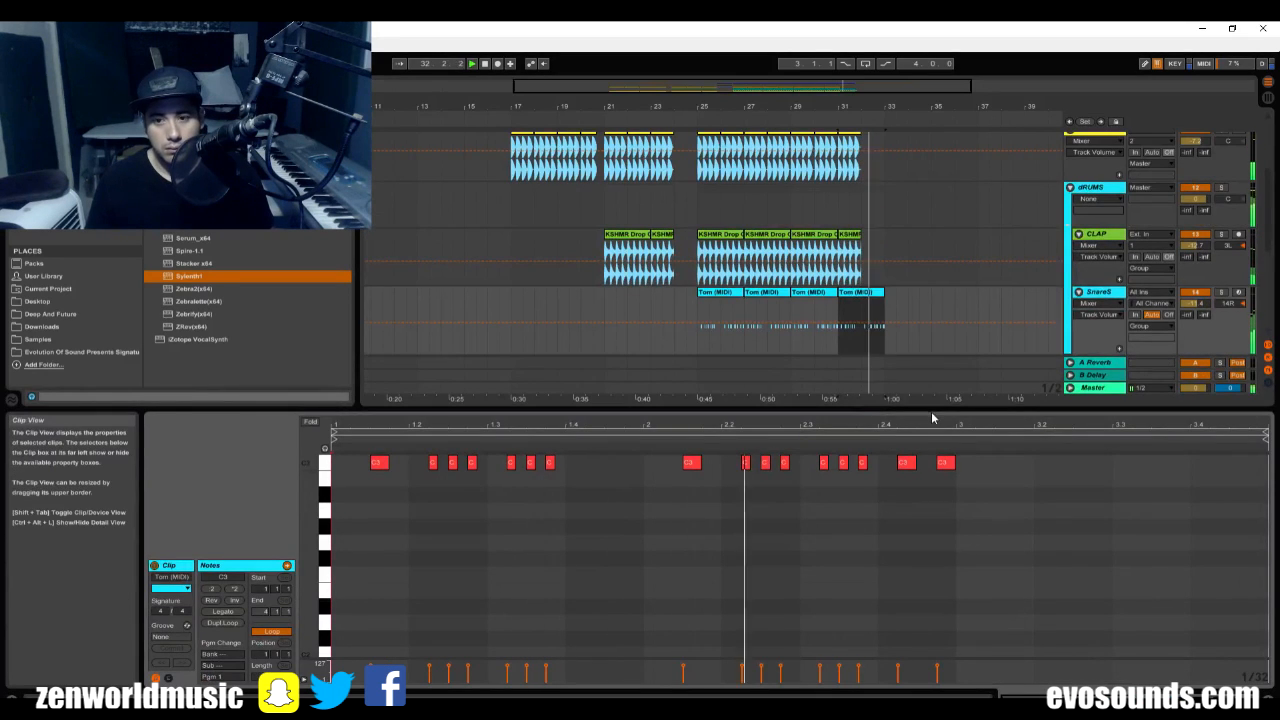
drag(885, 325, 860, 325)
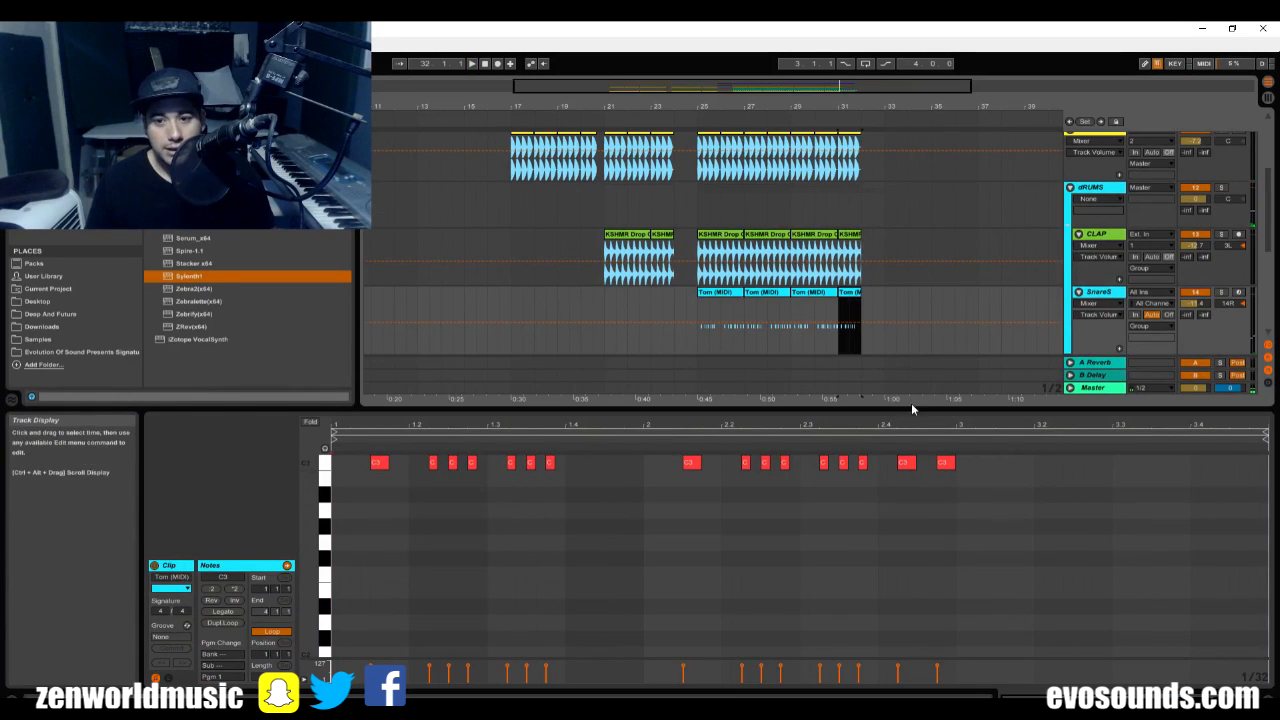
drag(926, 410, 926, 690)
Find a 2 bar tom fill MIDI file in the Samples folder, place it on the SnareS track at bar 32, and play it.
click(63, 338)
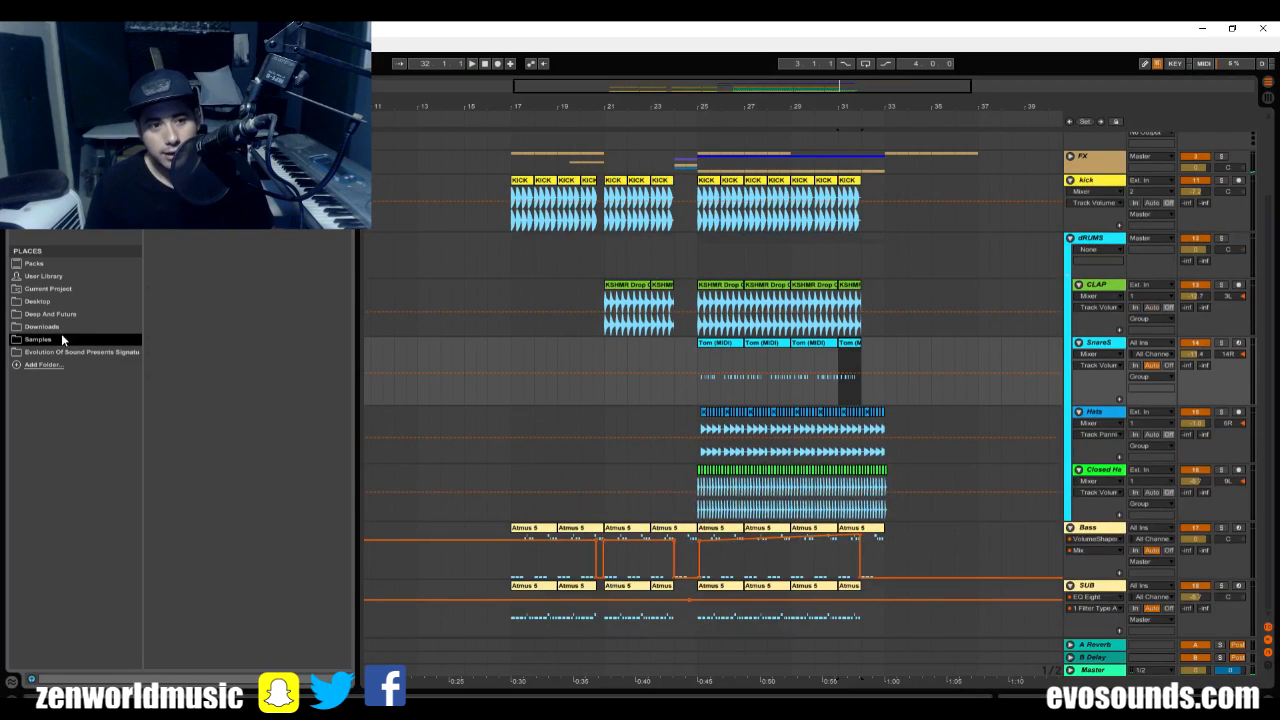
click(60, 339)
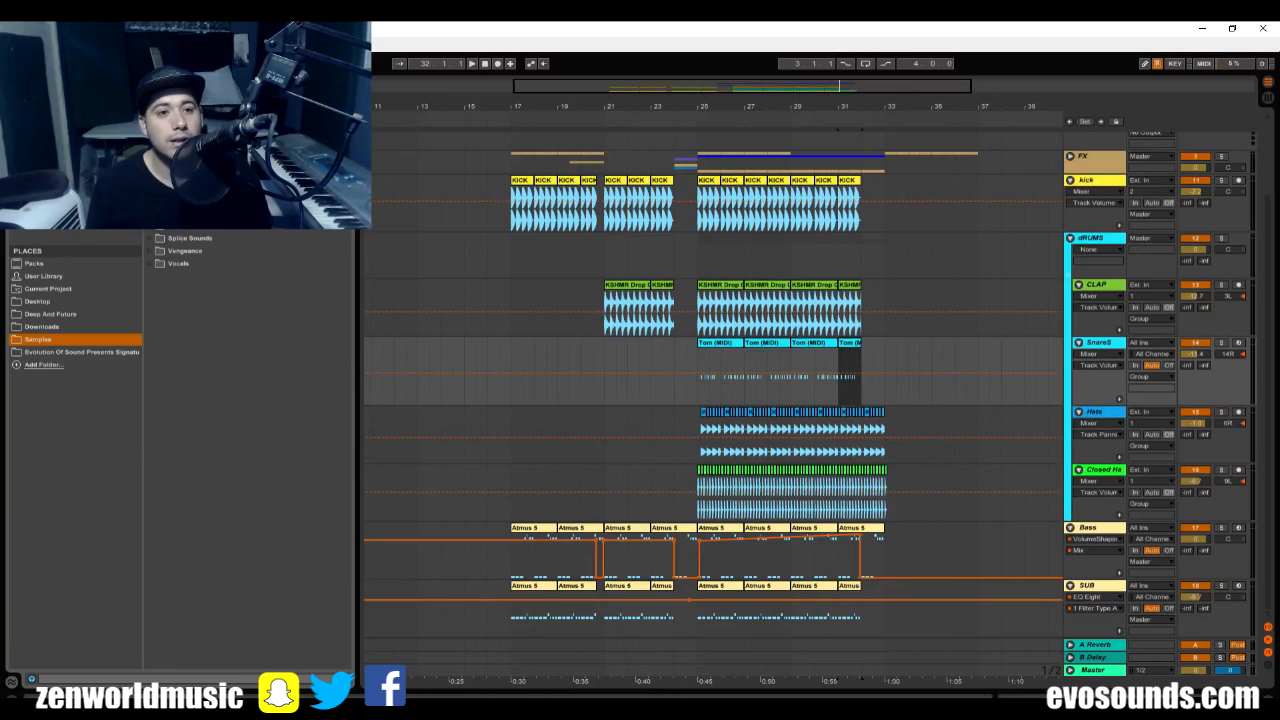
key(BackSpace)
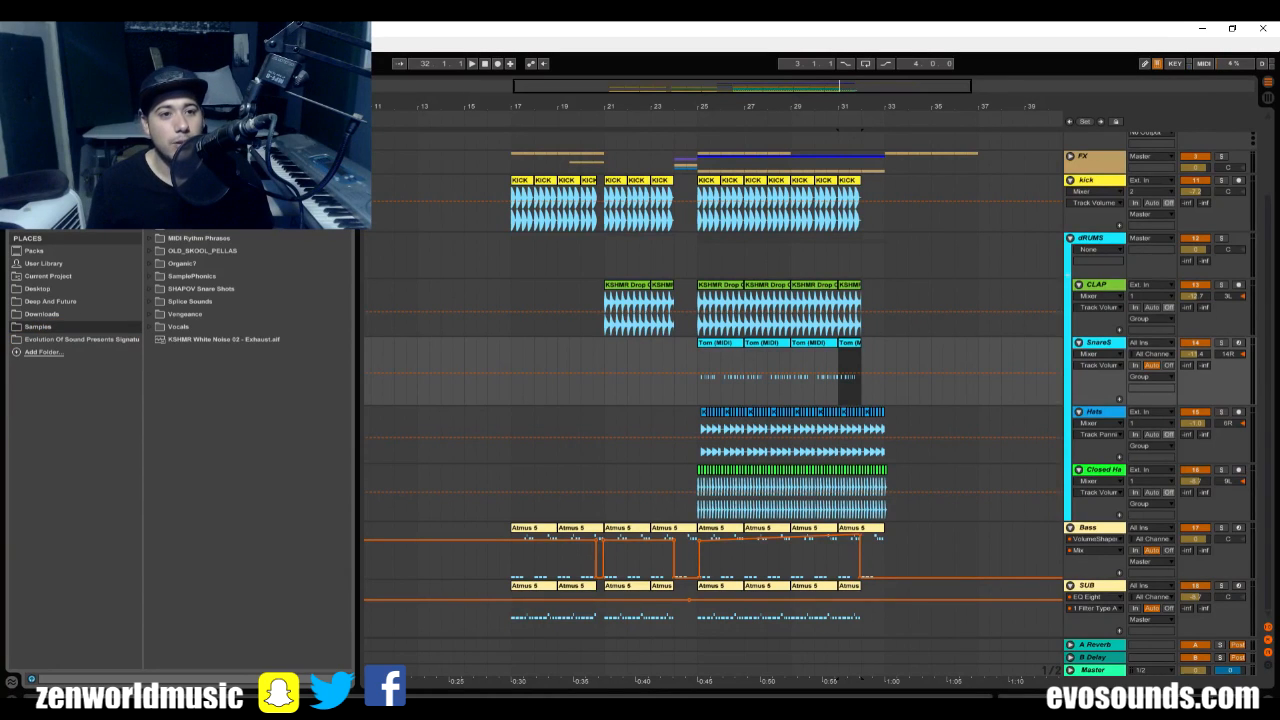
click(150, 149)
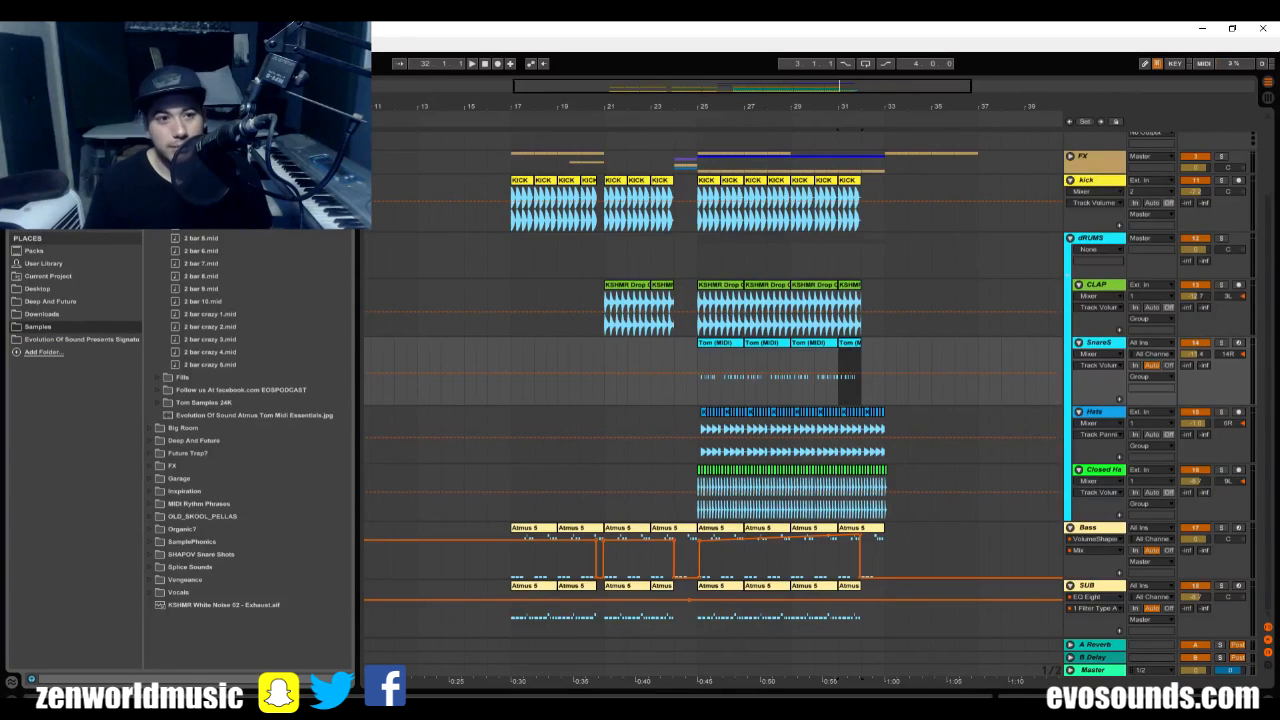
scroll(250, 420, down, 5)
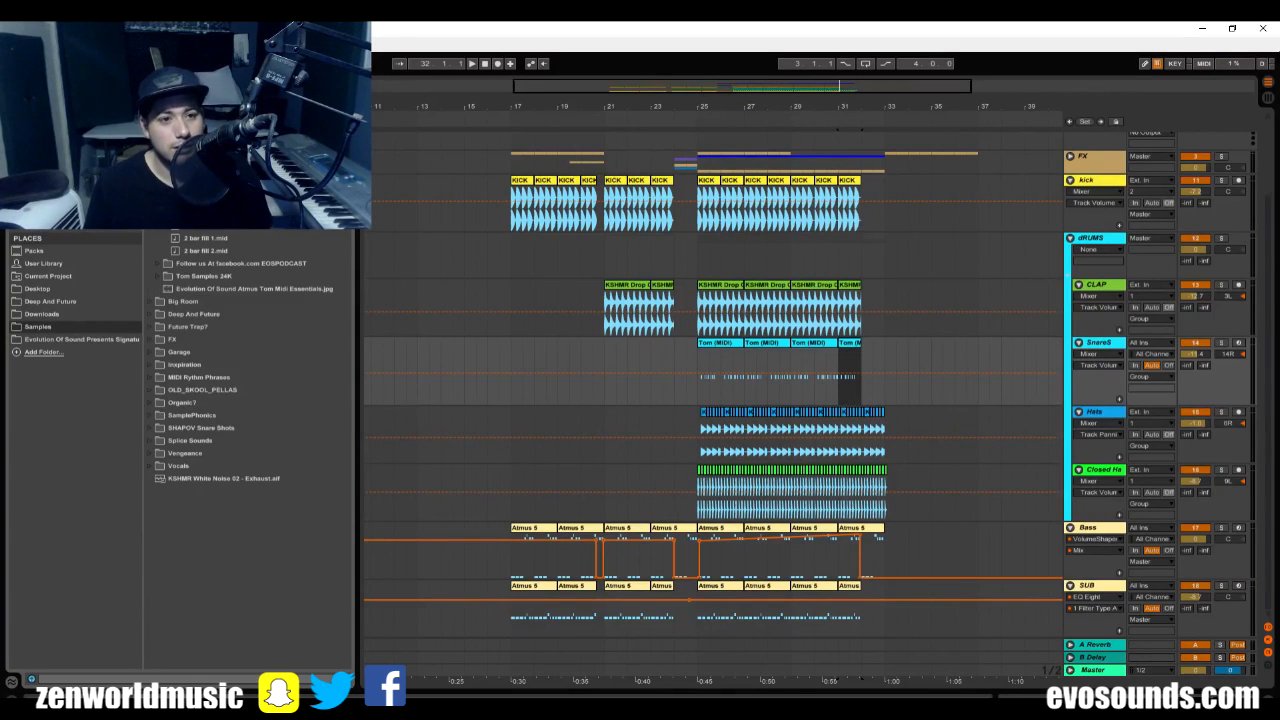
drag(862, 383, 863, 383)
key(space)
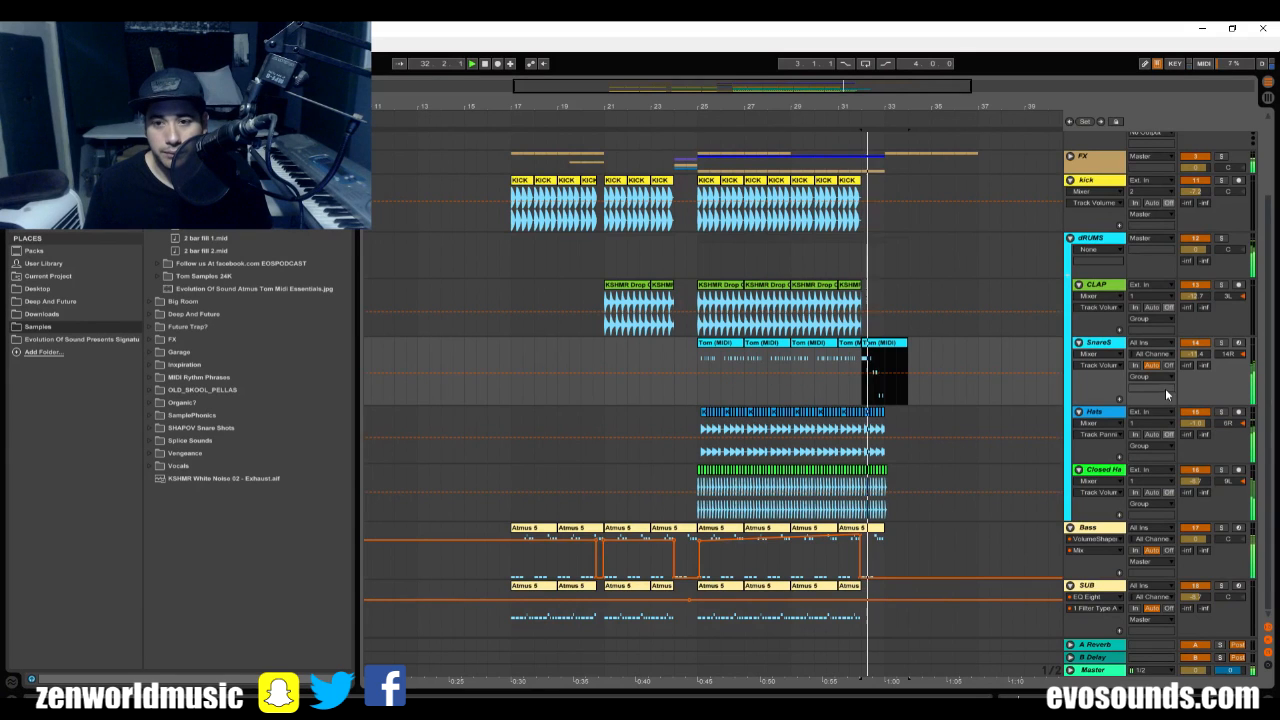
Solo the SnareS track, open the tom fill clip at bar 32, and play it on its own.
click(1222, 344)
key(space)
key(space)
double_click(872, 344)
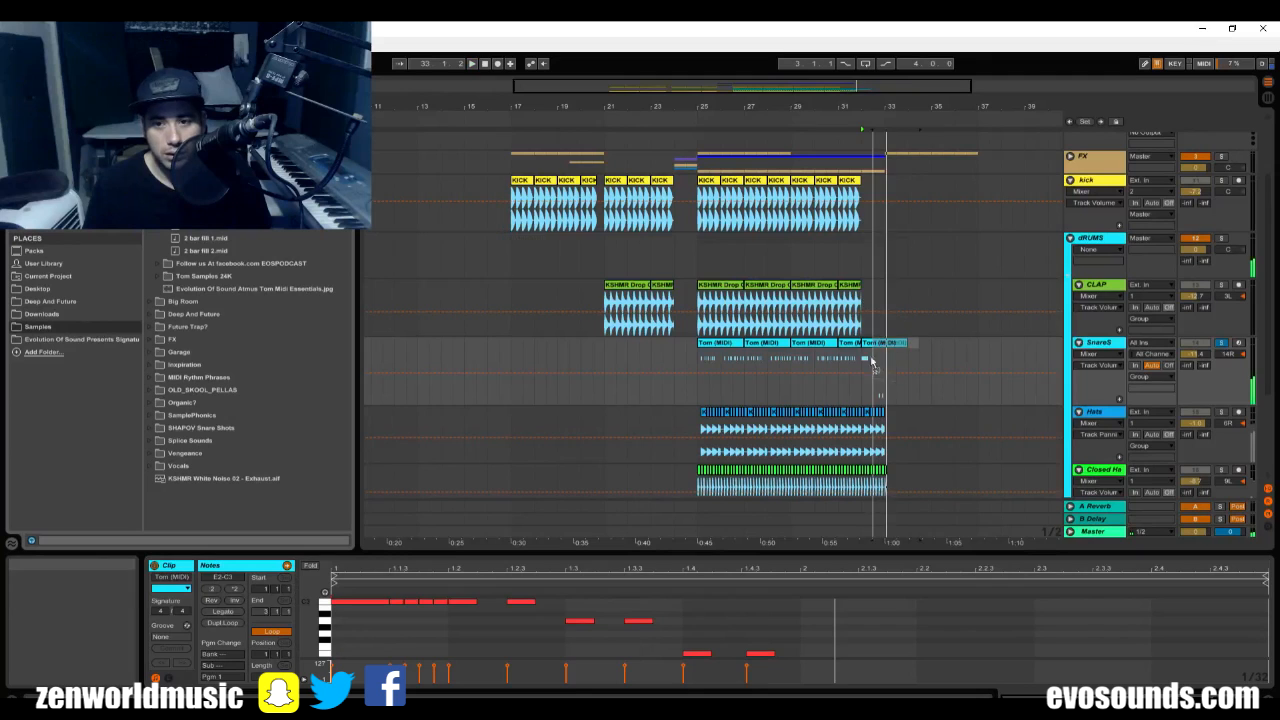
click(862, 360)
double_click(862, 360)
key(space)
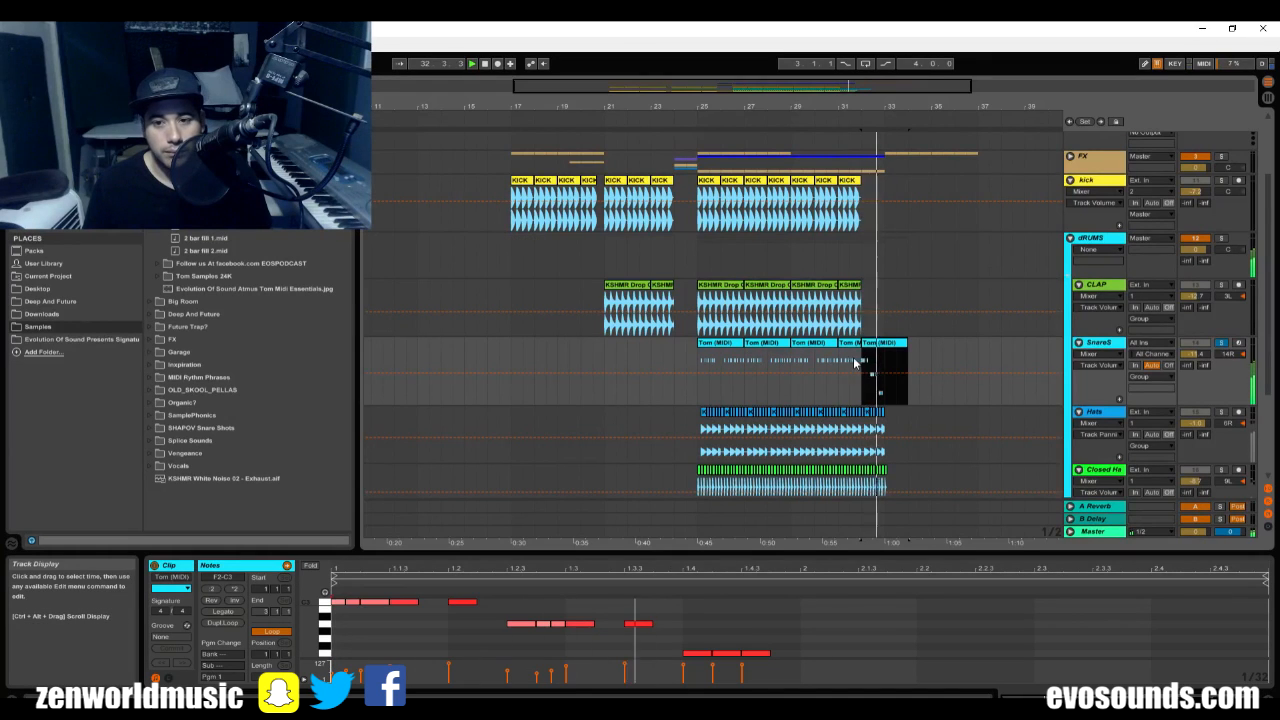
Raise the SnareS track volume while replaying the transition into the tom fill at bar 32.
click(850, 363)
key(space)
key(space)
drag(1192, 354, 1192, 342)
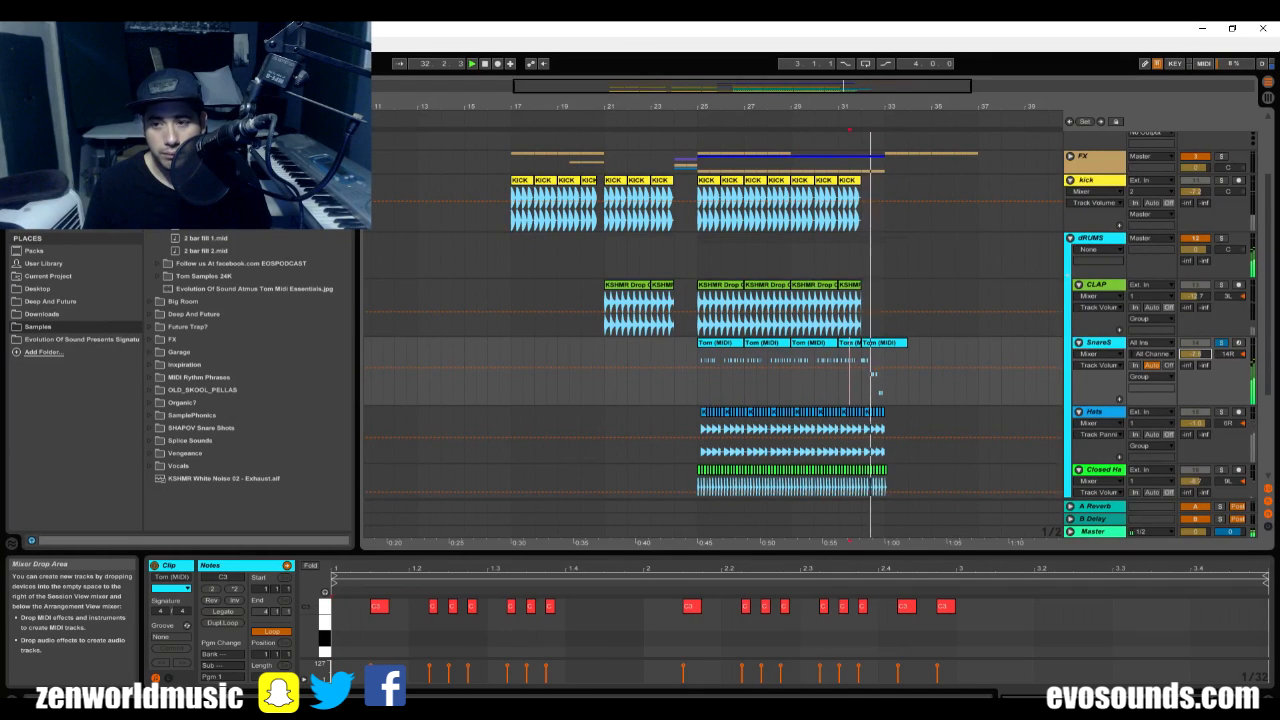
click(857, 323)
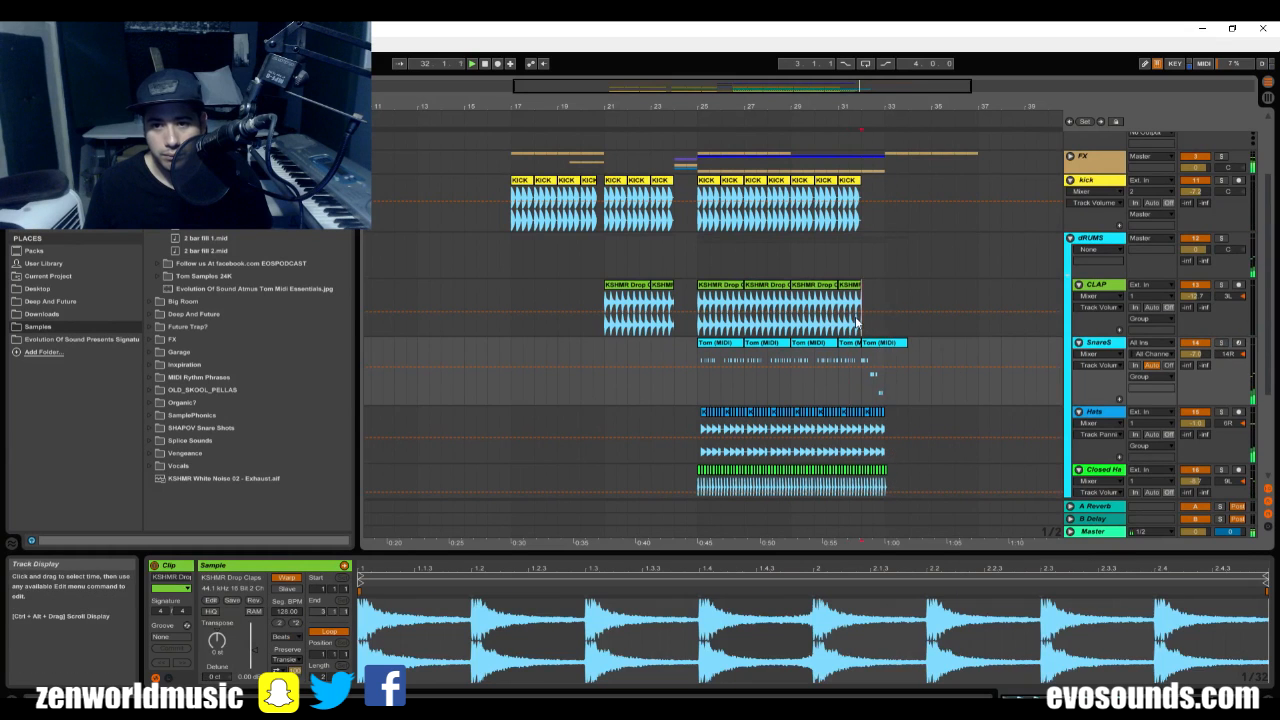
In the tom fill clip at bar 32, move the middle group of notes up to C3 and play the result.
click(869, 343)
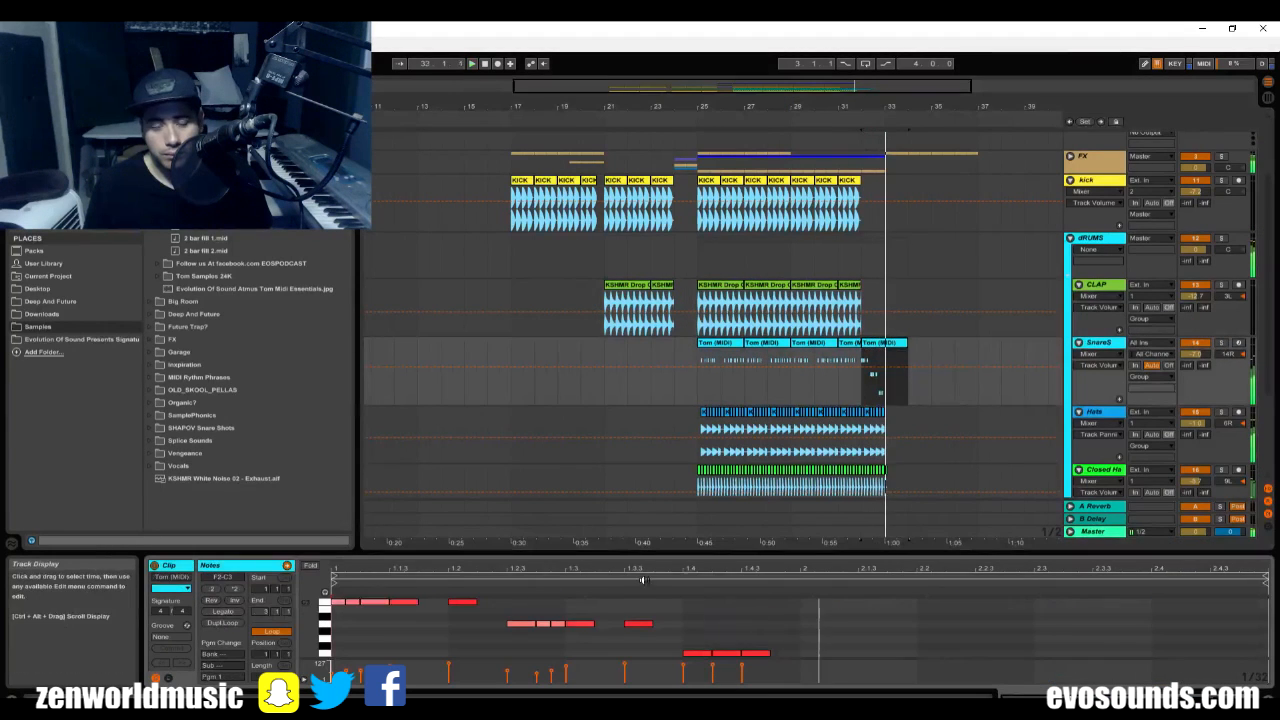
key(space)
drag(831, 637, 461, 617)
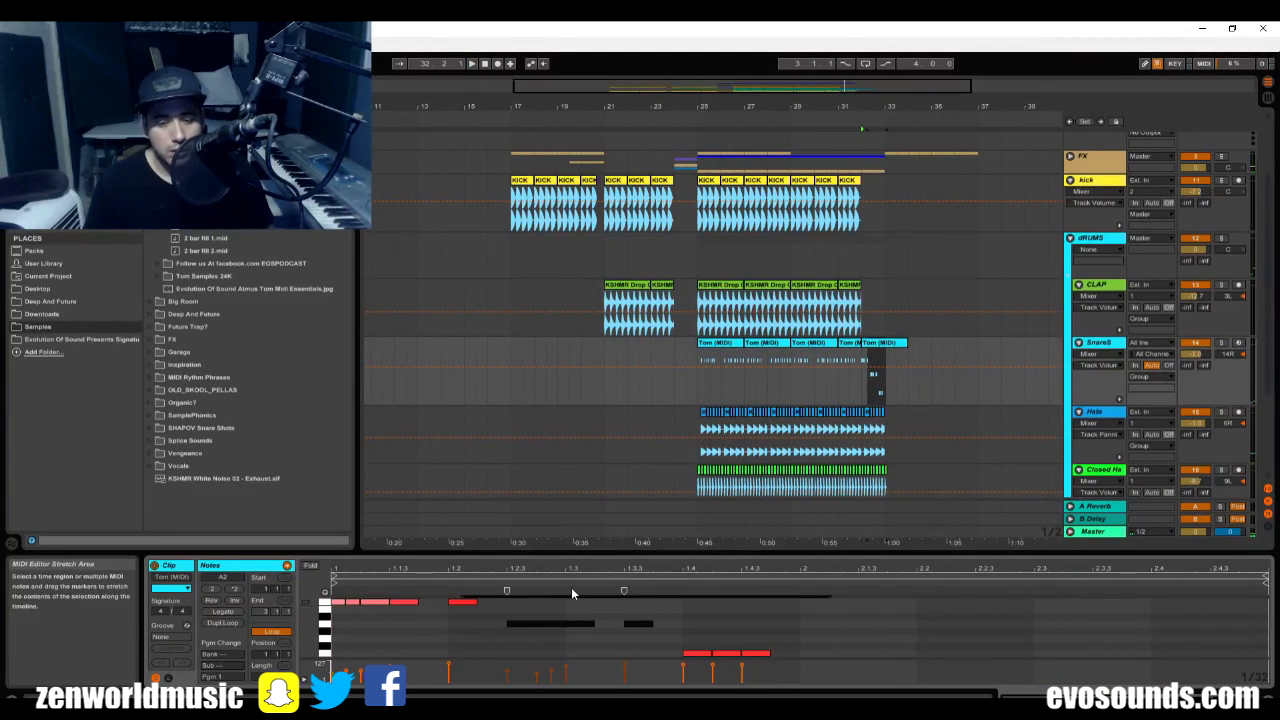
key(shift+Up)
key(shift+Down)
key(Up)
key(Up)
Move the three lowest notes near the end of the tom fill up to C3 and play the clip.
key(Up)
key(space)
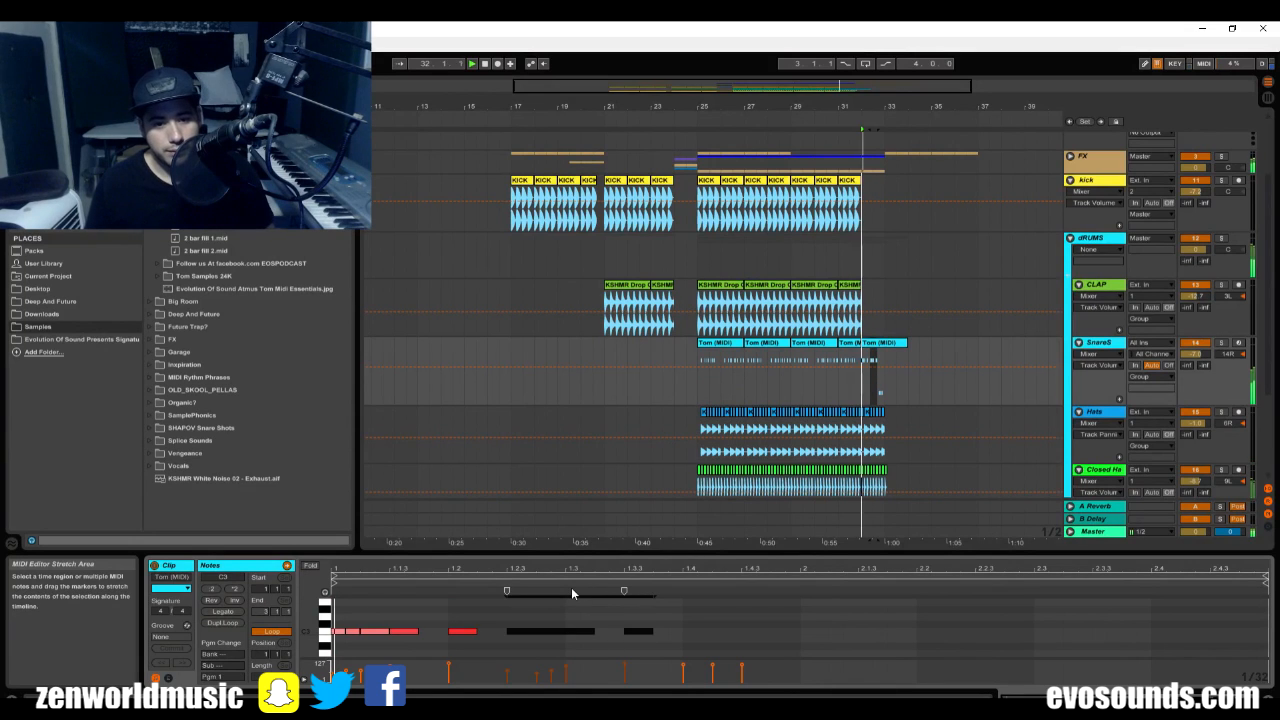
scroll(598, 628, down, 2)
drag(637, 632, 846, 599)
key(space)
key(Up)
key(Up)
key(Up)
key(Up)
key(Up)
key(Up)
key(Up)
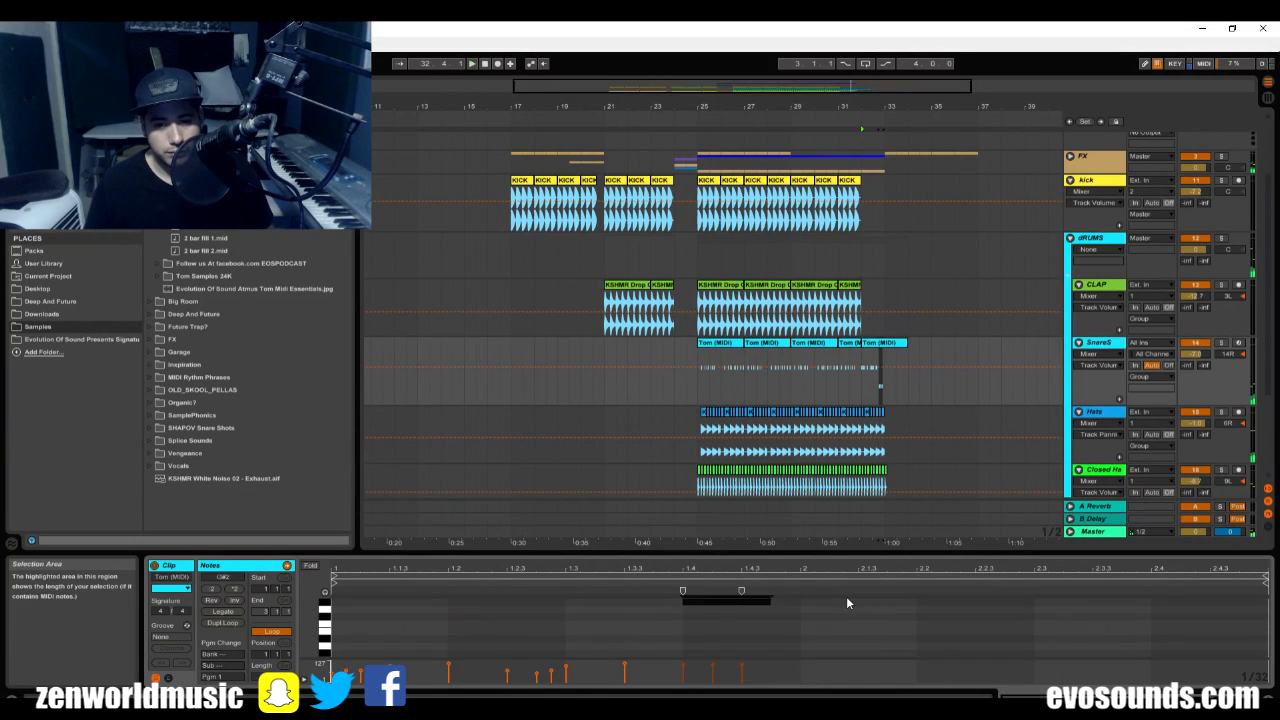
key(space)
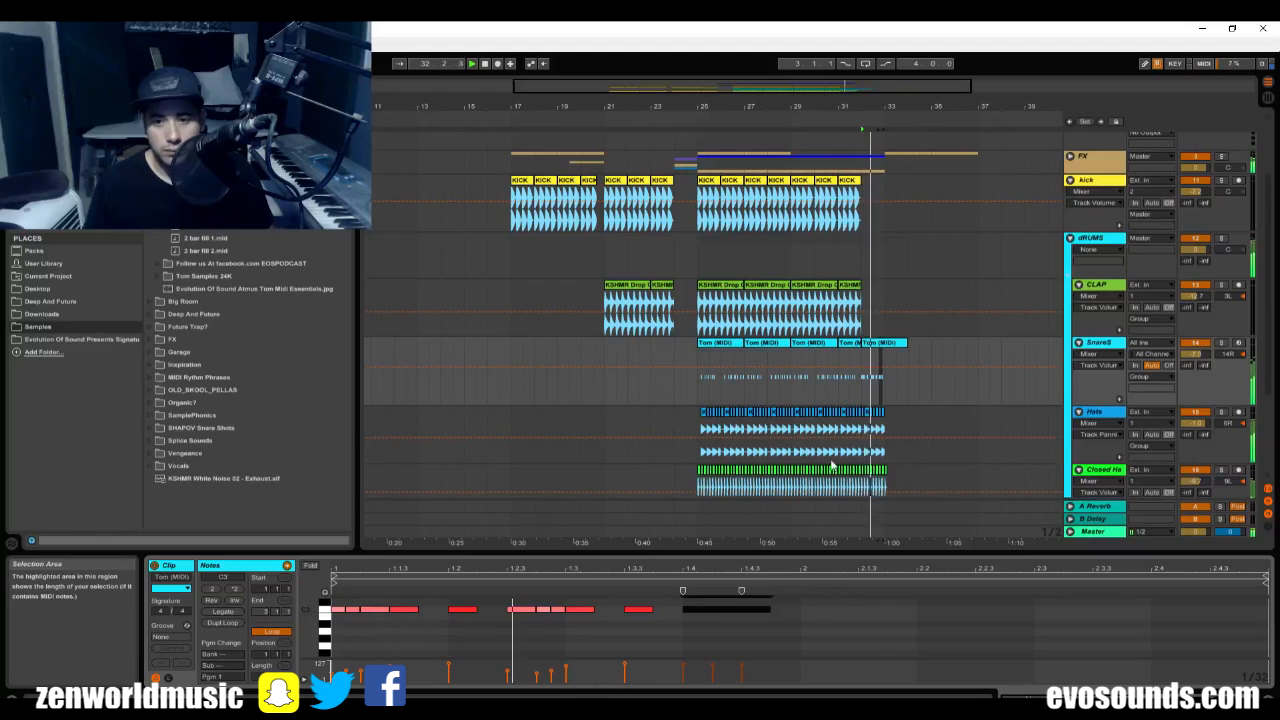
Set the SnareS track volume to about -4.5 dB and replay from just before bar 32.
click(1193, 343)
click(1193, 353)
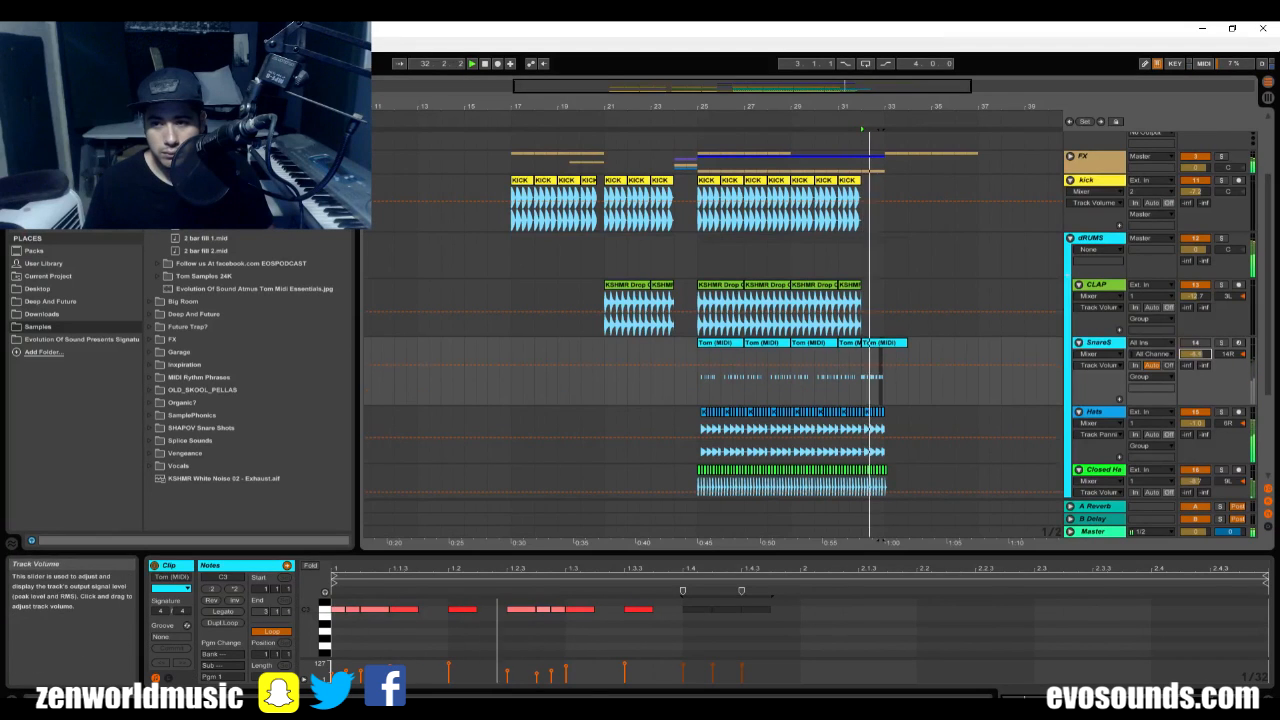
click(853, 380)
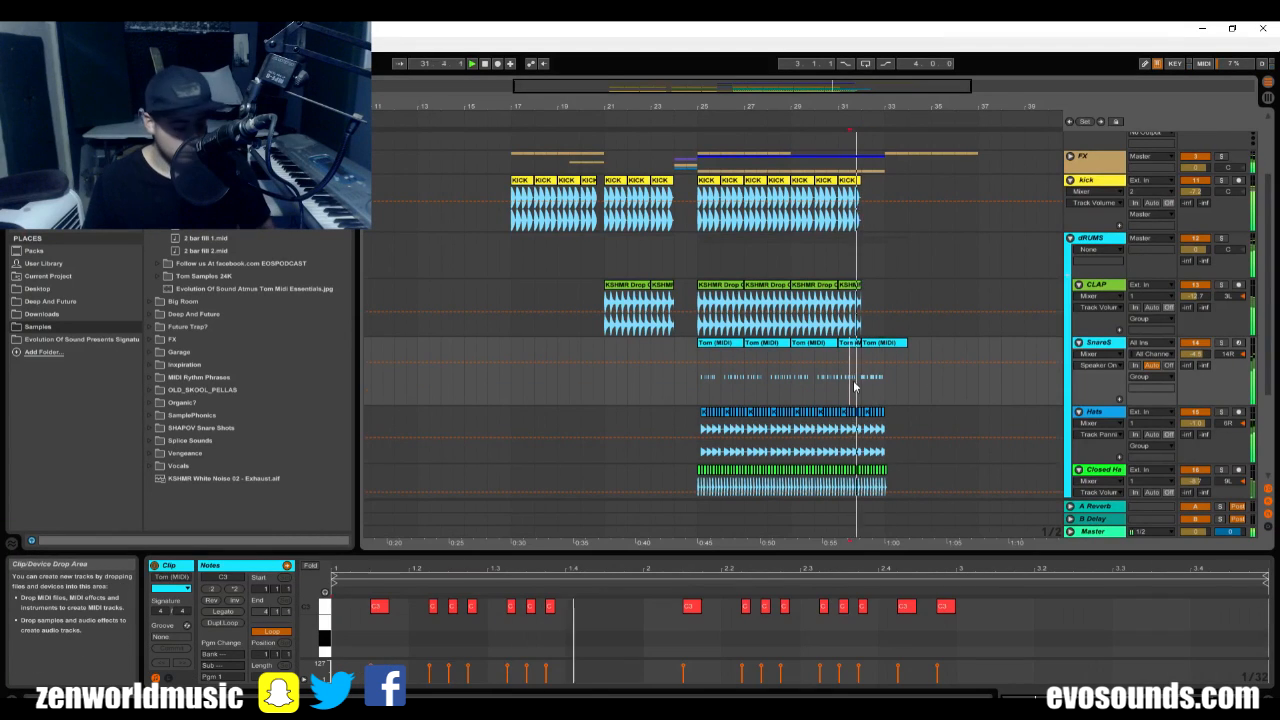
Delete the Hats and Closed Hats clips from bar 32 to bar 33 so only the fill plays there.
mouse_move(885, 428)
mouse_down()
mouse_move(865, 429)
mouse_move(888, 448)
mouse_move(865, 448)
mouse_move(877, 443)
mouse_up()
key(Delete)
scroll(871, 426, down, 1)
key(Delete)
click(851, 399)
key(Delete)
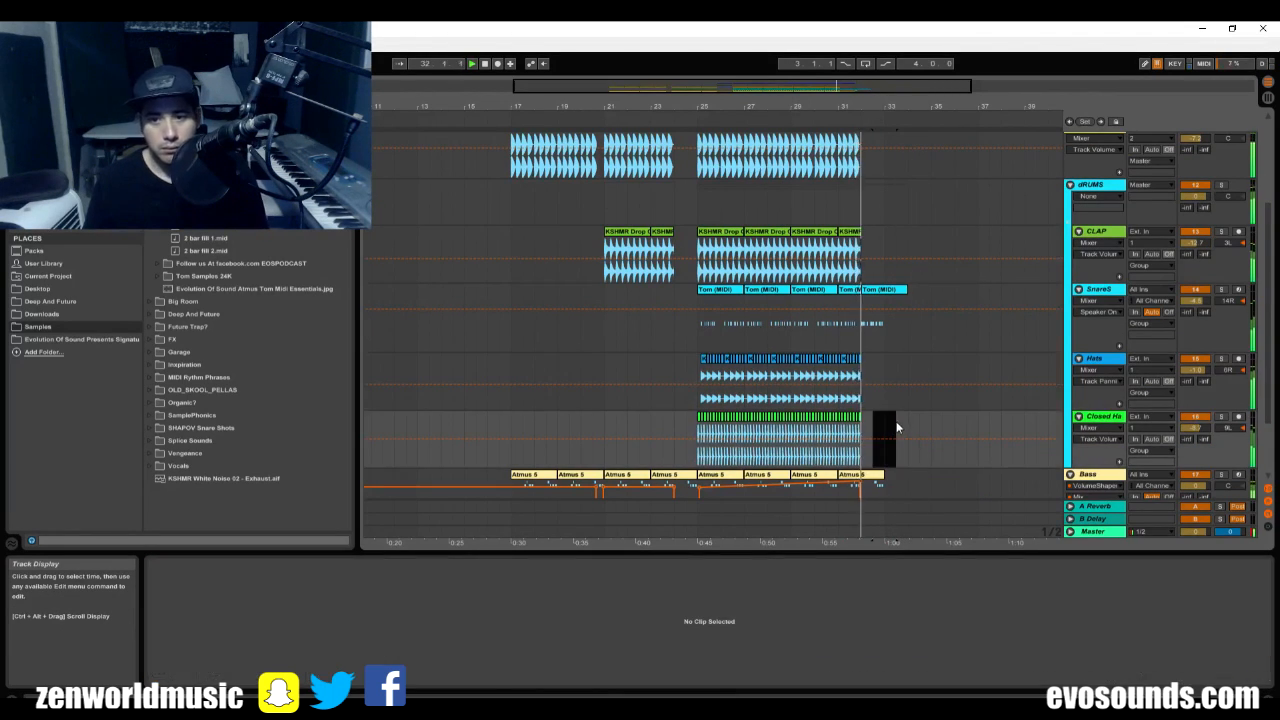
Play from bar 31 and try ramping up the Bass track's VolumeShaper Mix automation between bars 32 and 33.
scroll(875, 443, down, 3)
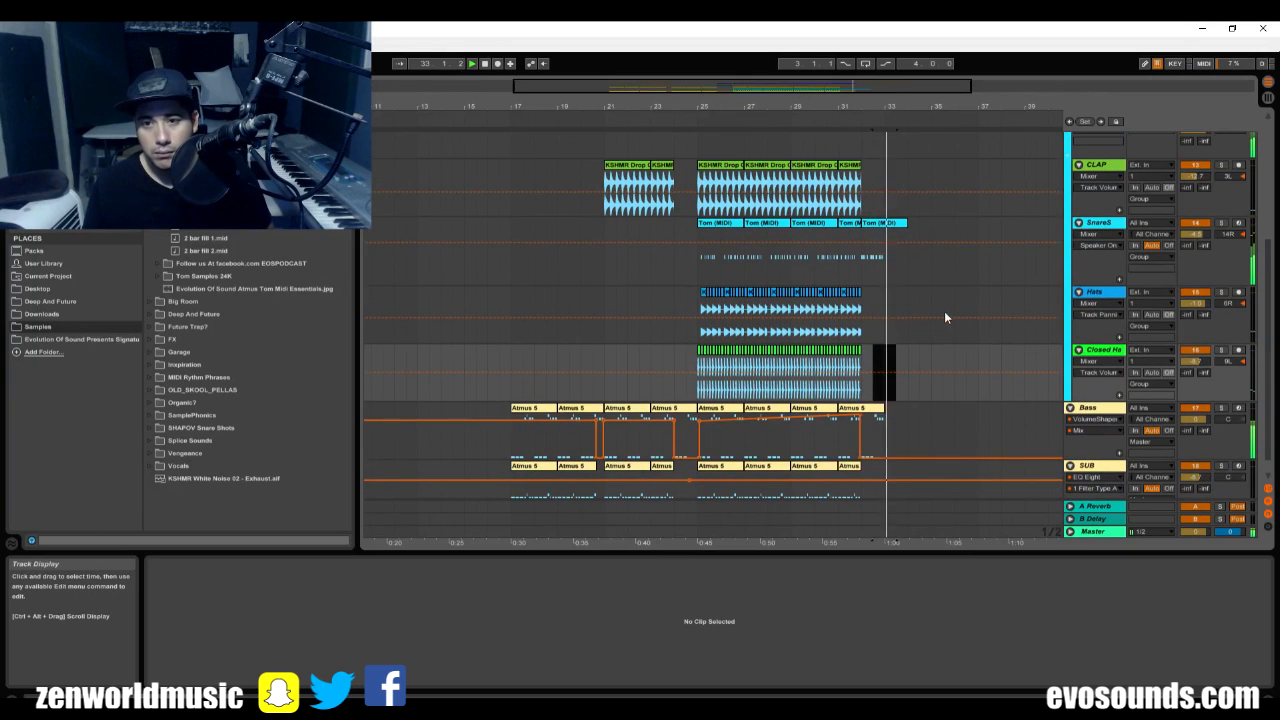
scroll(935, 360, down, 1)
click(841, 360)
key(space)
key(space)
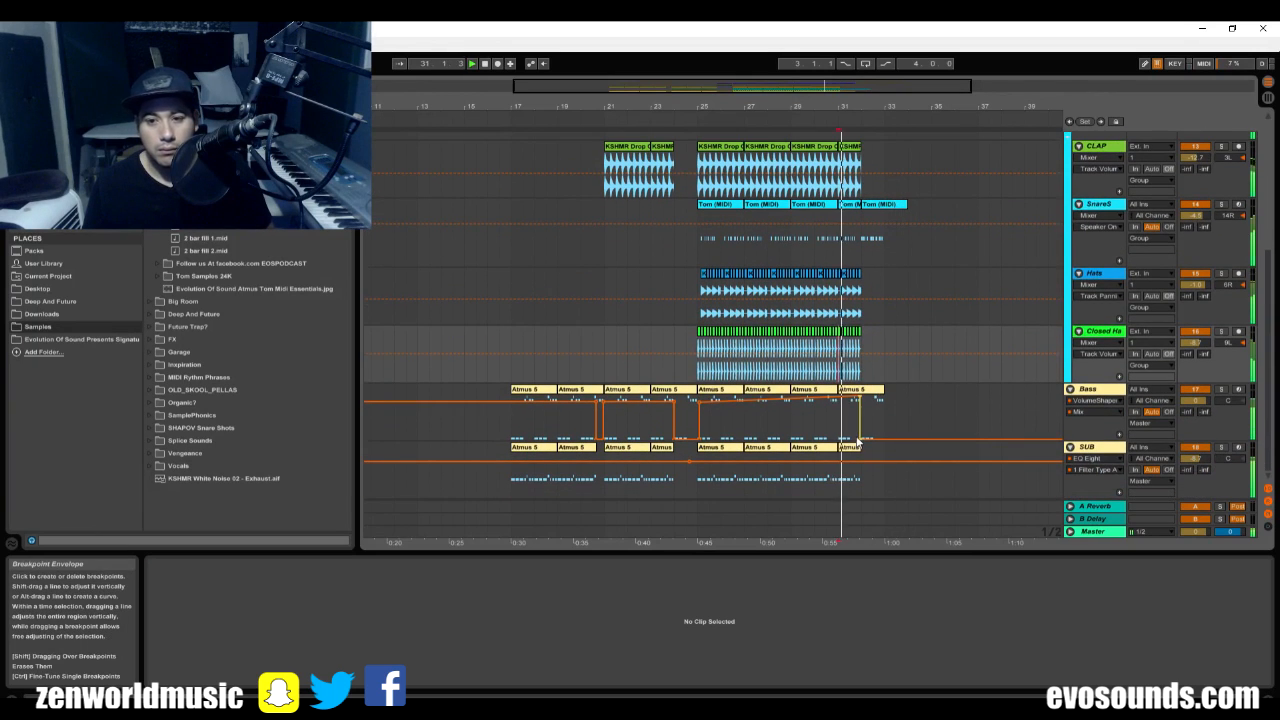
drag(872, 442, 882, 430)
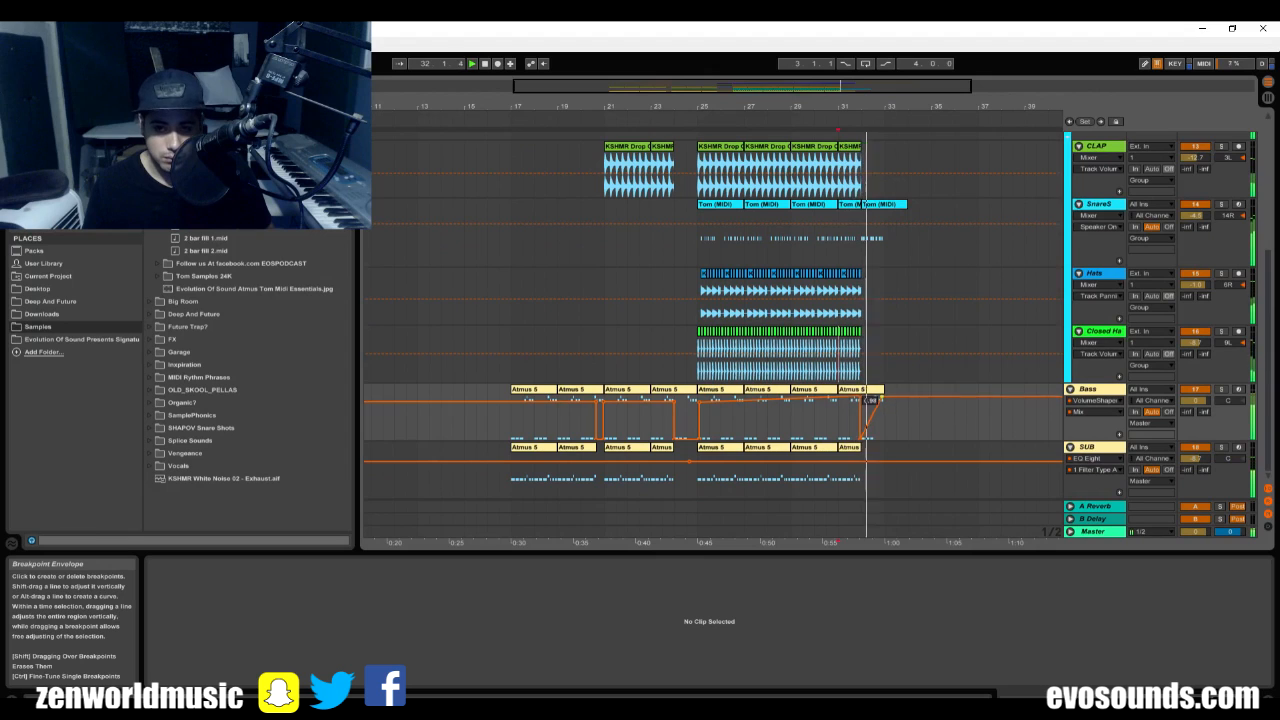
click(883, 400)
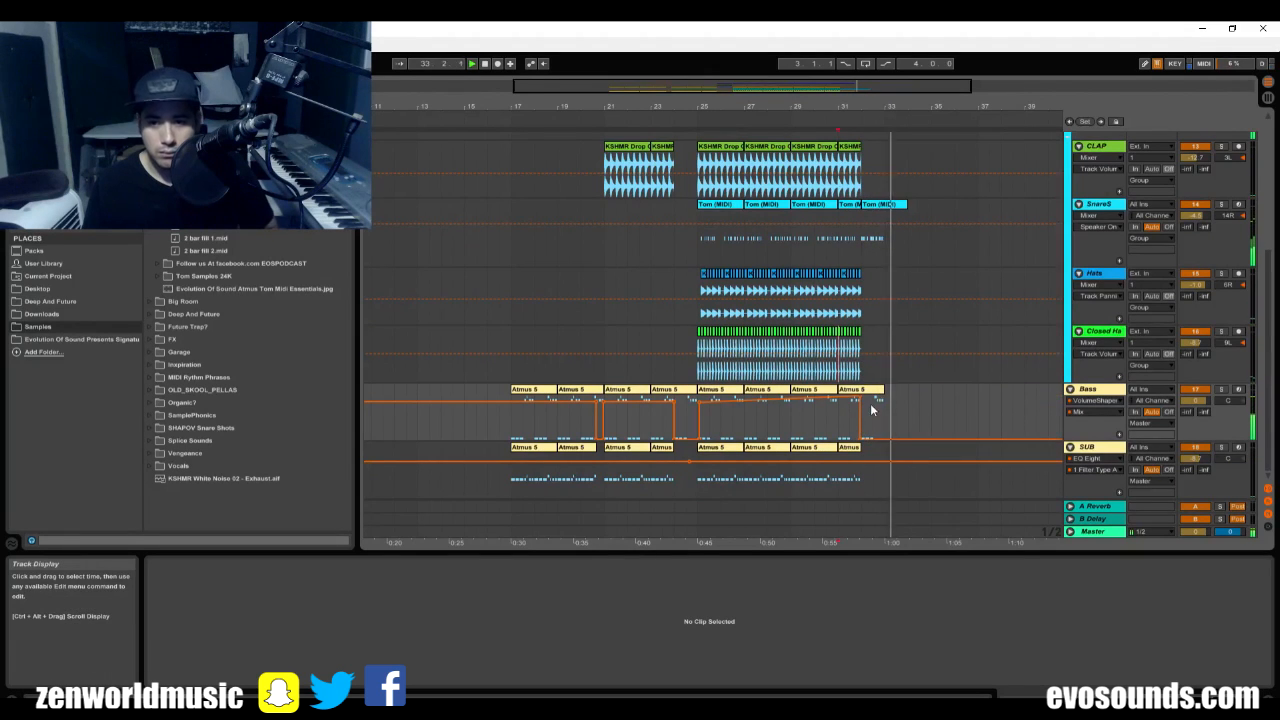
Show the Bass track's Sylenth1 filter cutoff automation and draw a moderate rise from bar 32 to bar 33.
click(824, 460)
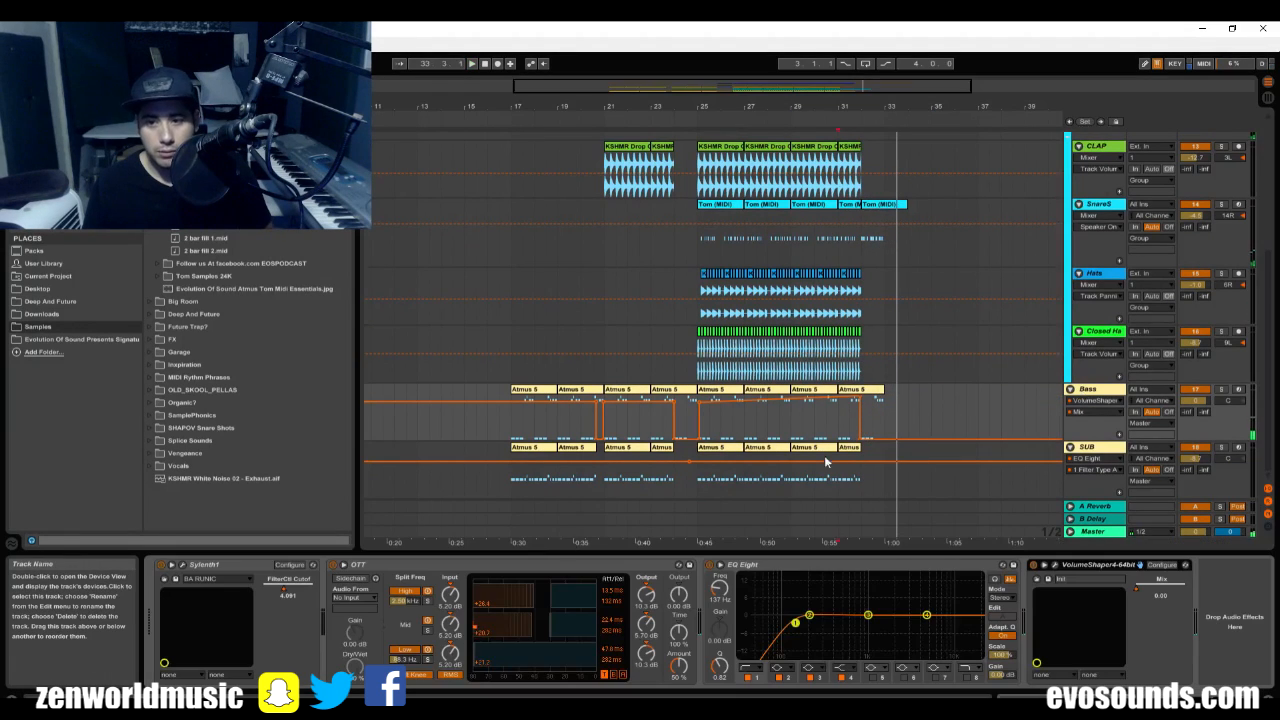
click(283, 590)
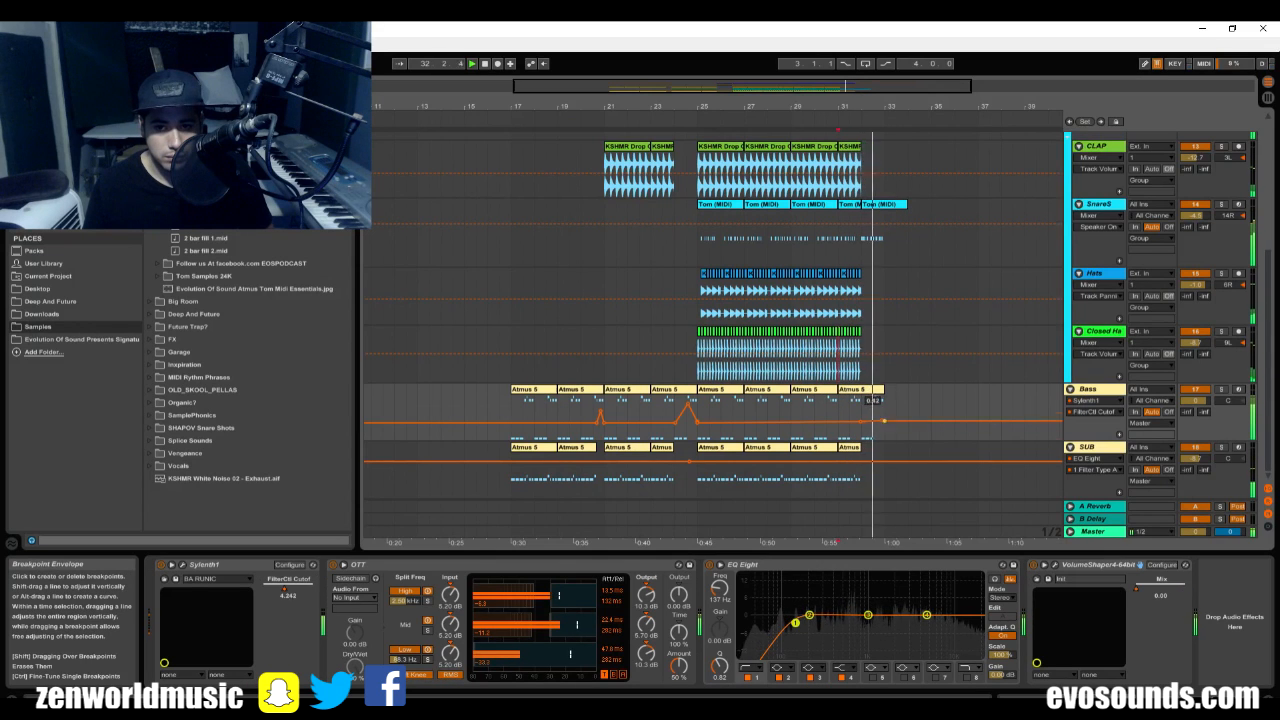
drag(882, 422, 881, 401)
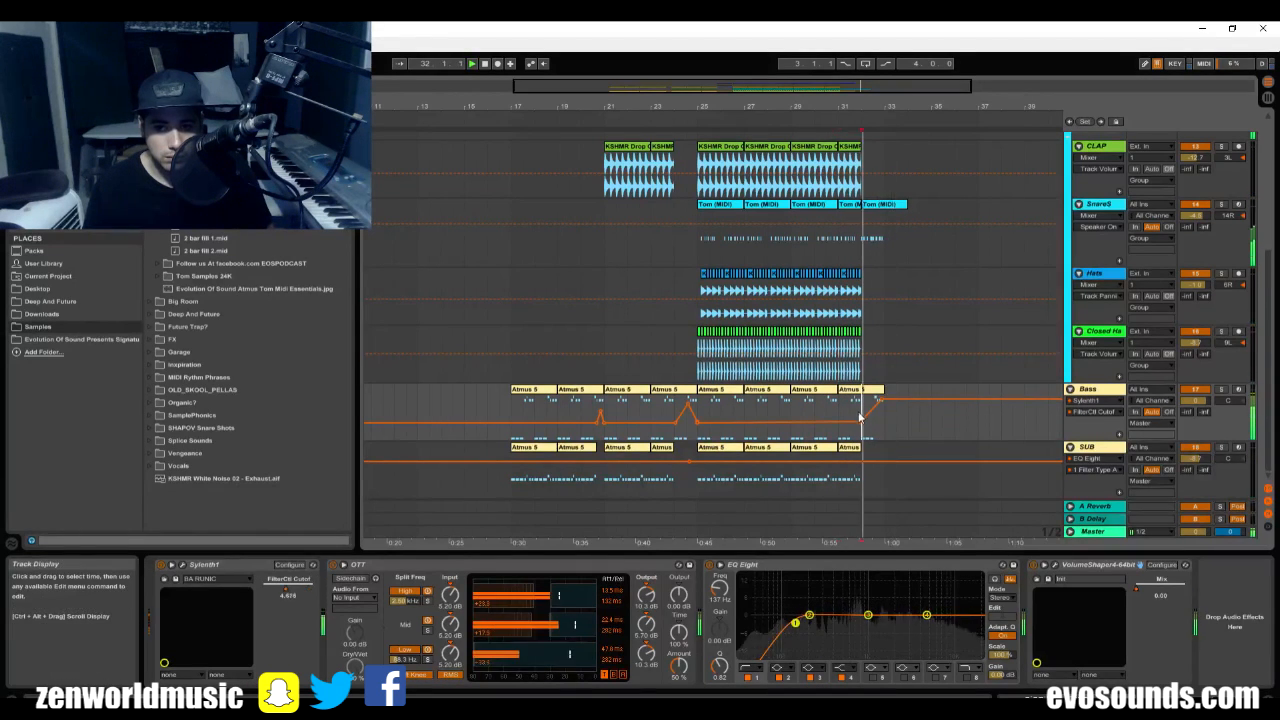
drag(881, 405, 881, 411)
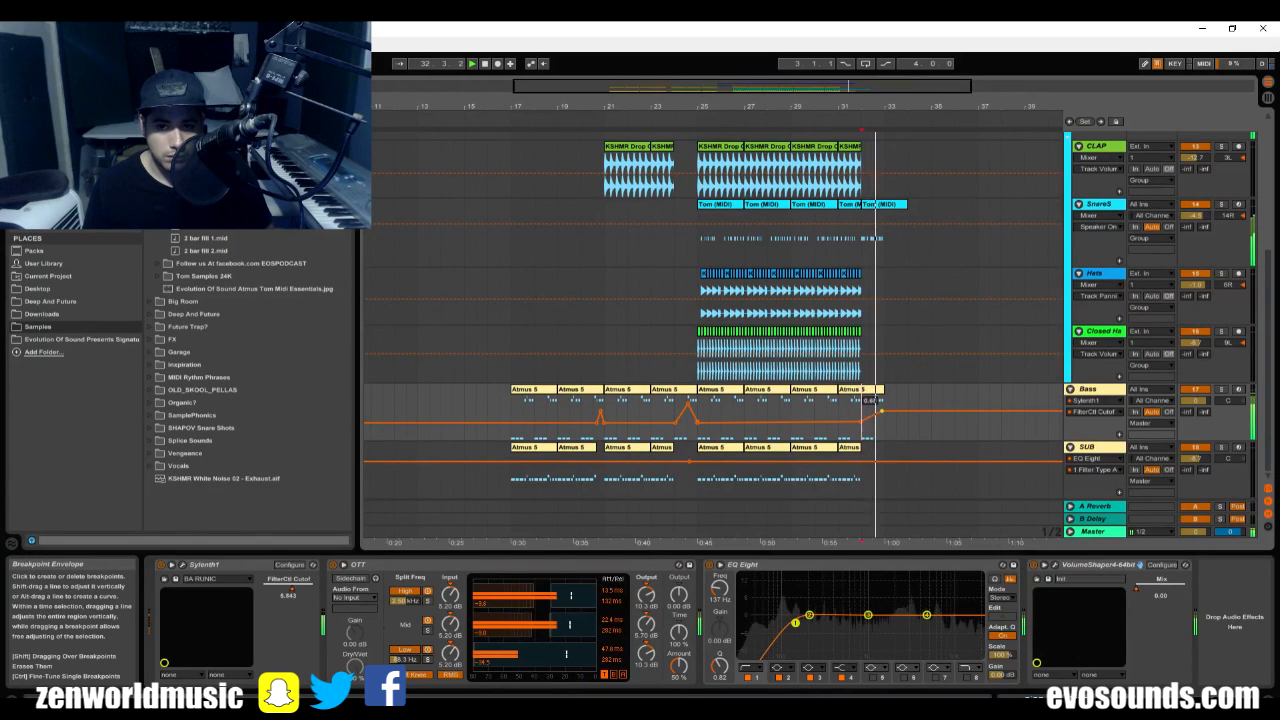
Play the transition from bar 31 and raise the SnareS track volume to -3.0 dB.
click(842, 326)
key(space)
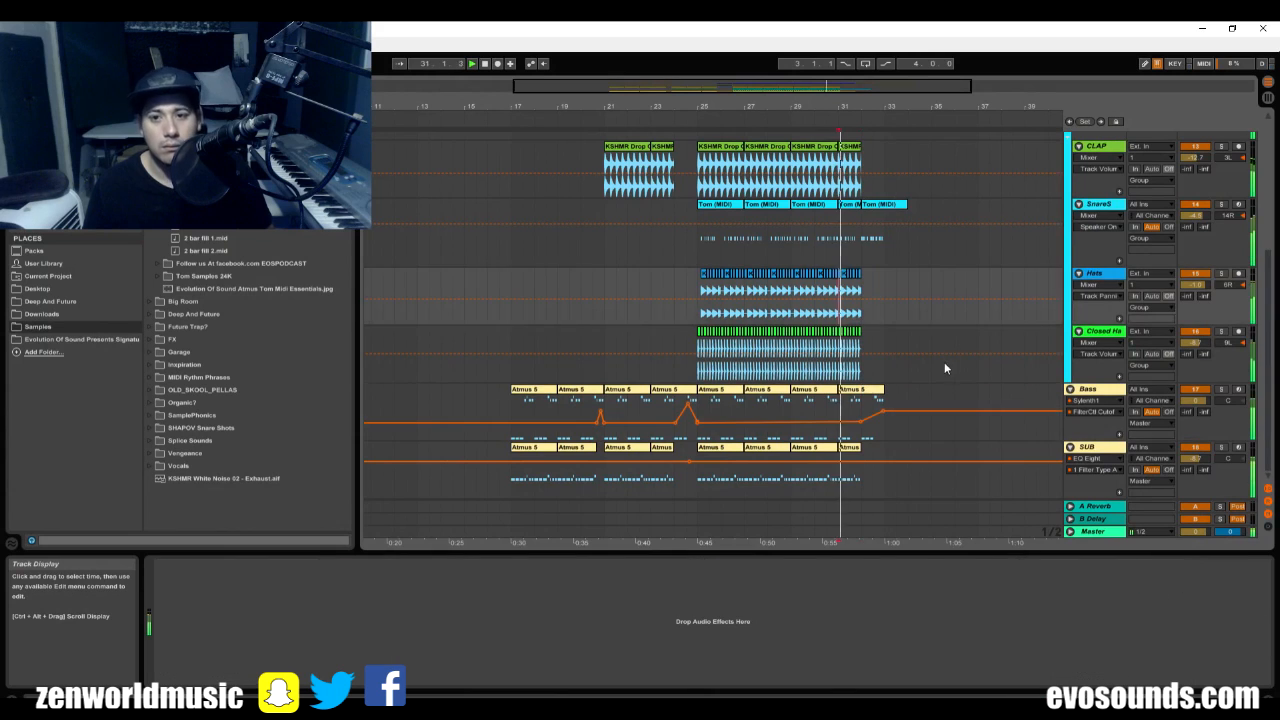
click(1116, 205)
drag(1195, 216, 1195, 213)
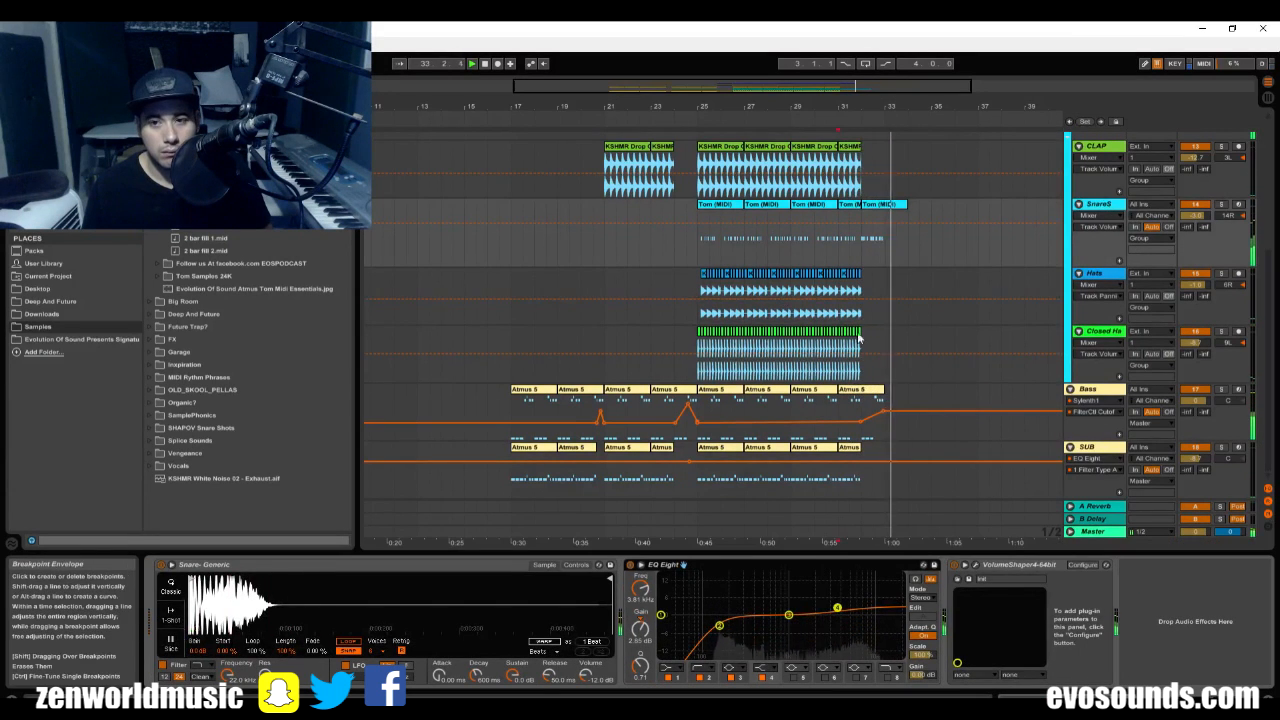
Check the track levels in the Session mixer, return to the arrangement, hide the device view, and zoom out to the whole song.
scroll(765, 294, up, 1)
key(Tab)
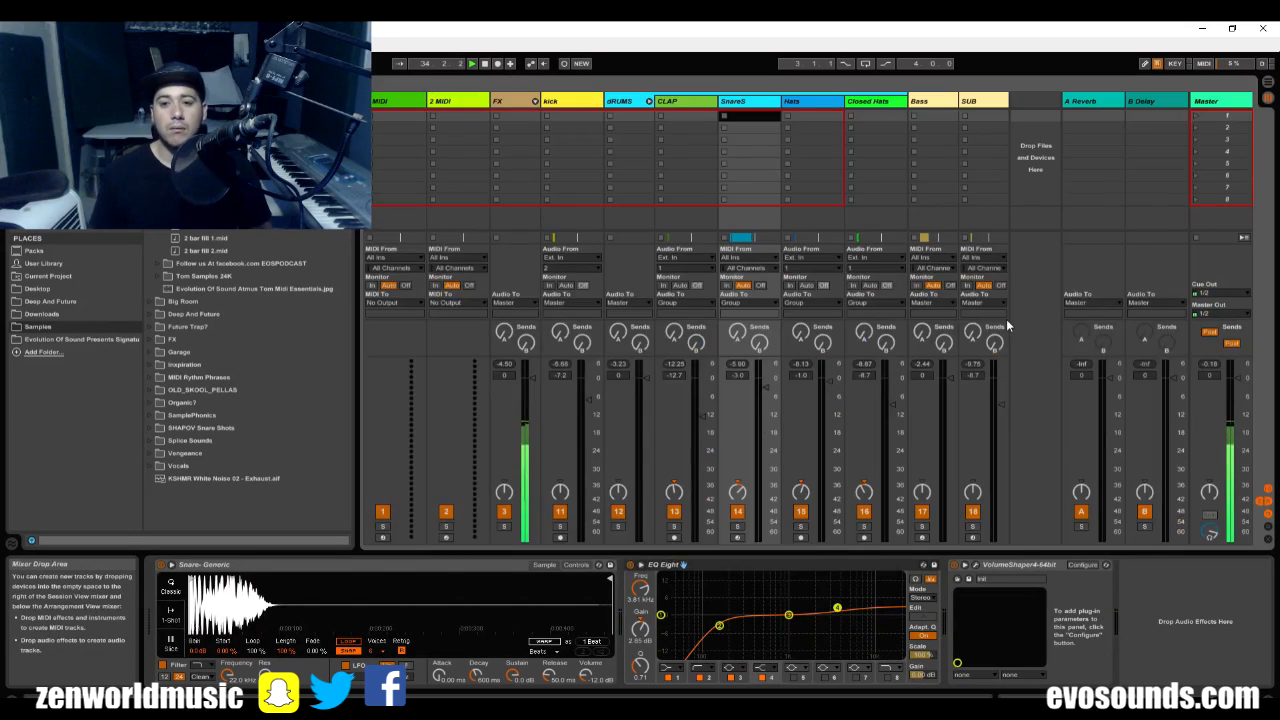
key(Tab)
scroll(1006, 319, up, 3)
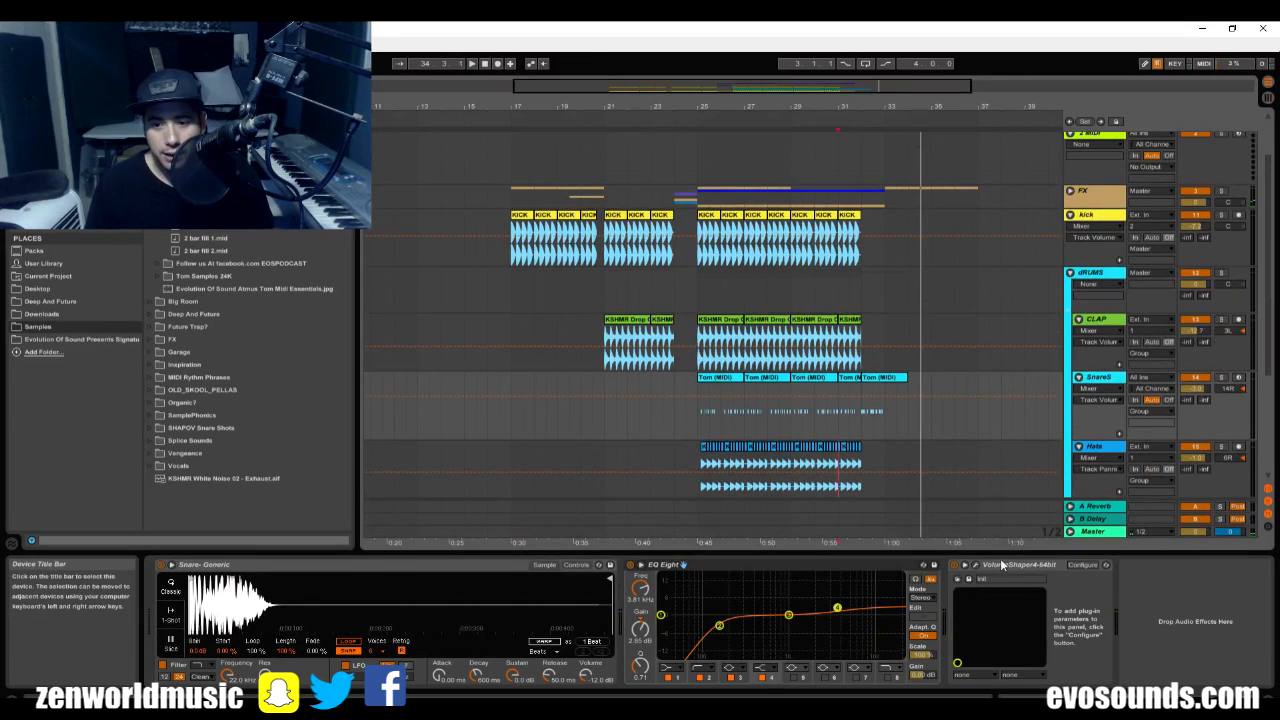
key(ctrl+alt+l)
drag(891, 87, 1088, 94)
scroll(950, 320, up, 1)
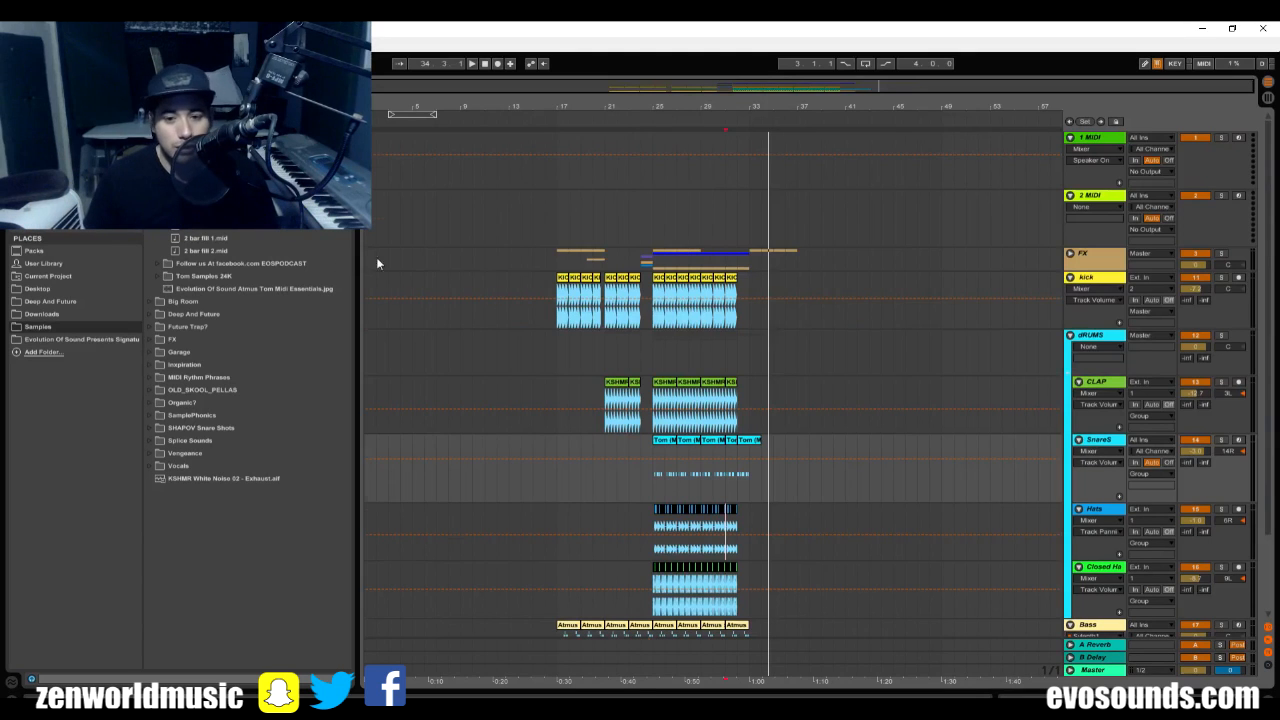
Solo the SUB and Bass tracks in turn and listen to them from about bar 25.
scroll(1272, 577, down, 3)
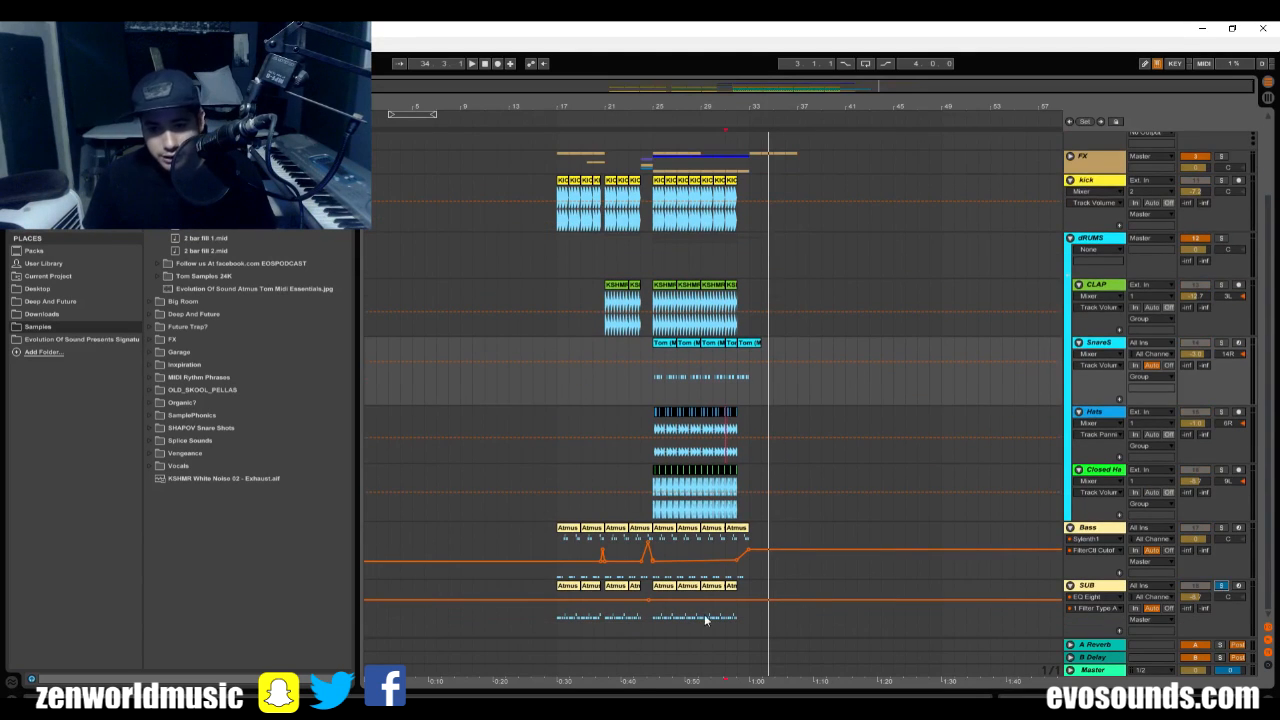
key(space)
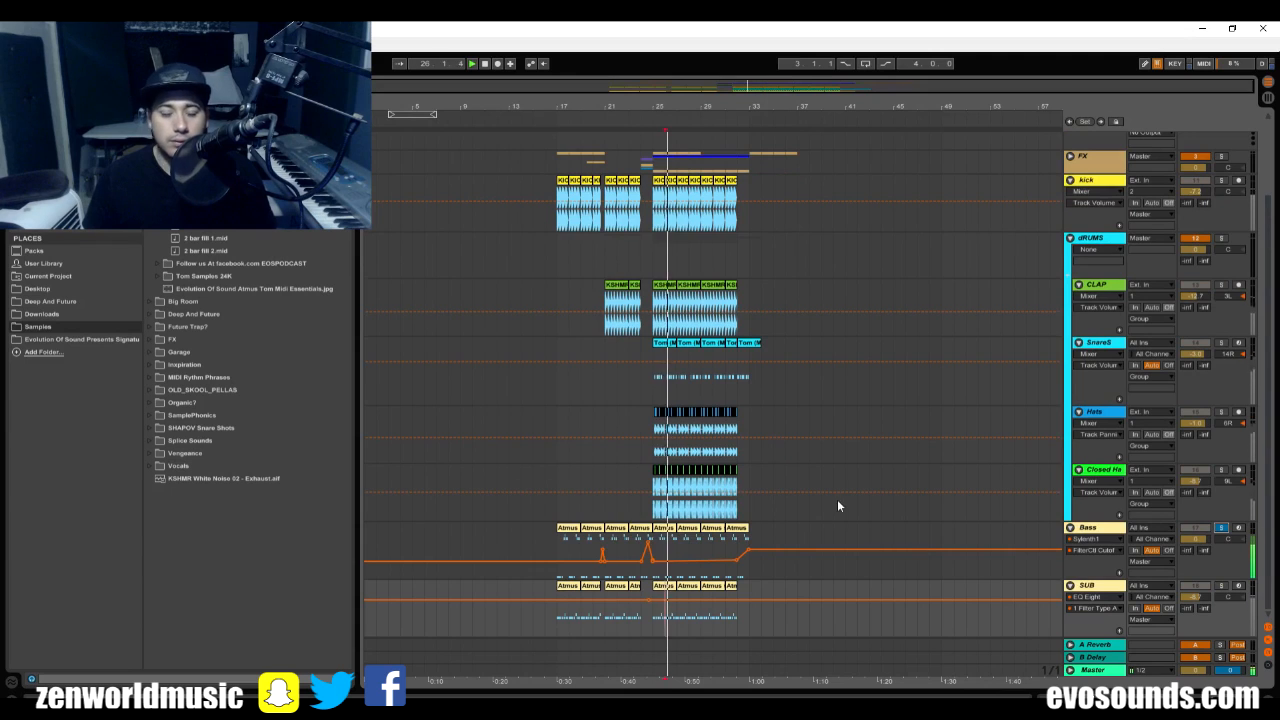
scroll(946, 416, up, 2)
scroll(1040, 295, up, 1)
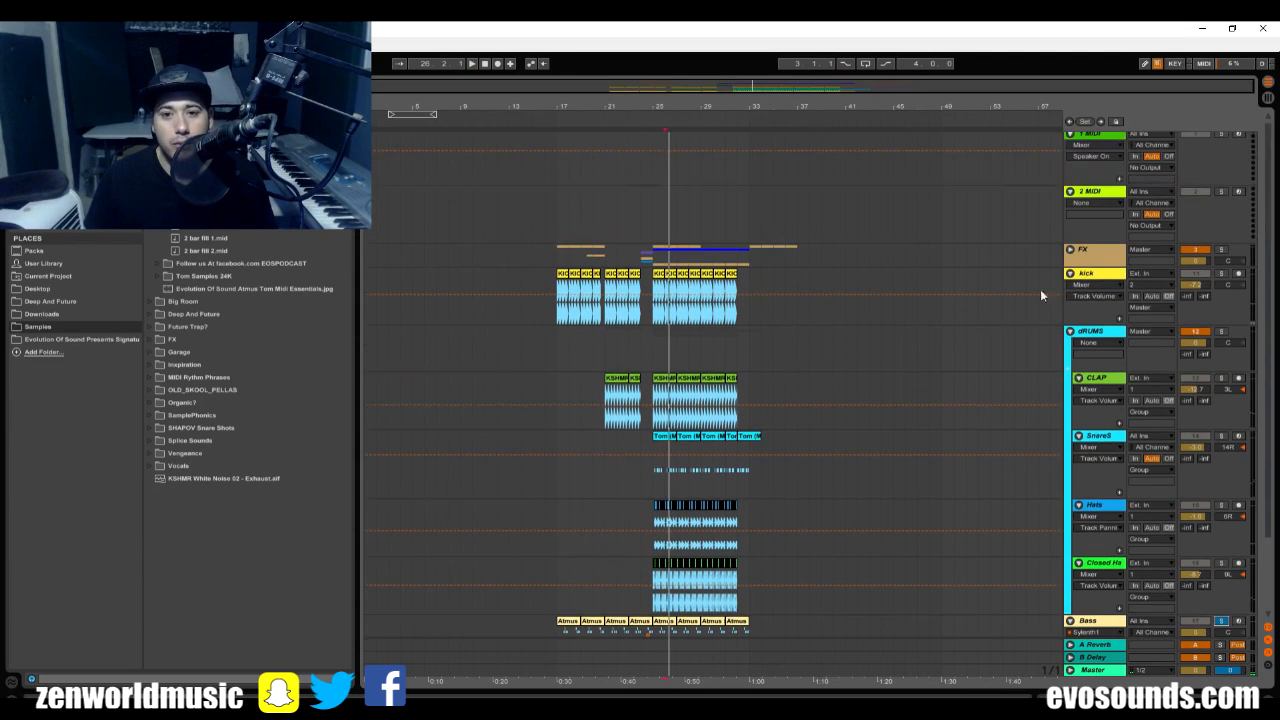
Unfold the FX group, play the hyp track on its own from bar 25, and fold the group again.
click(1070, 249)
scroll(1118, 533, down, 2)
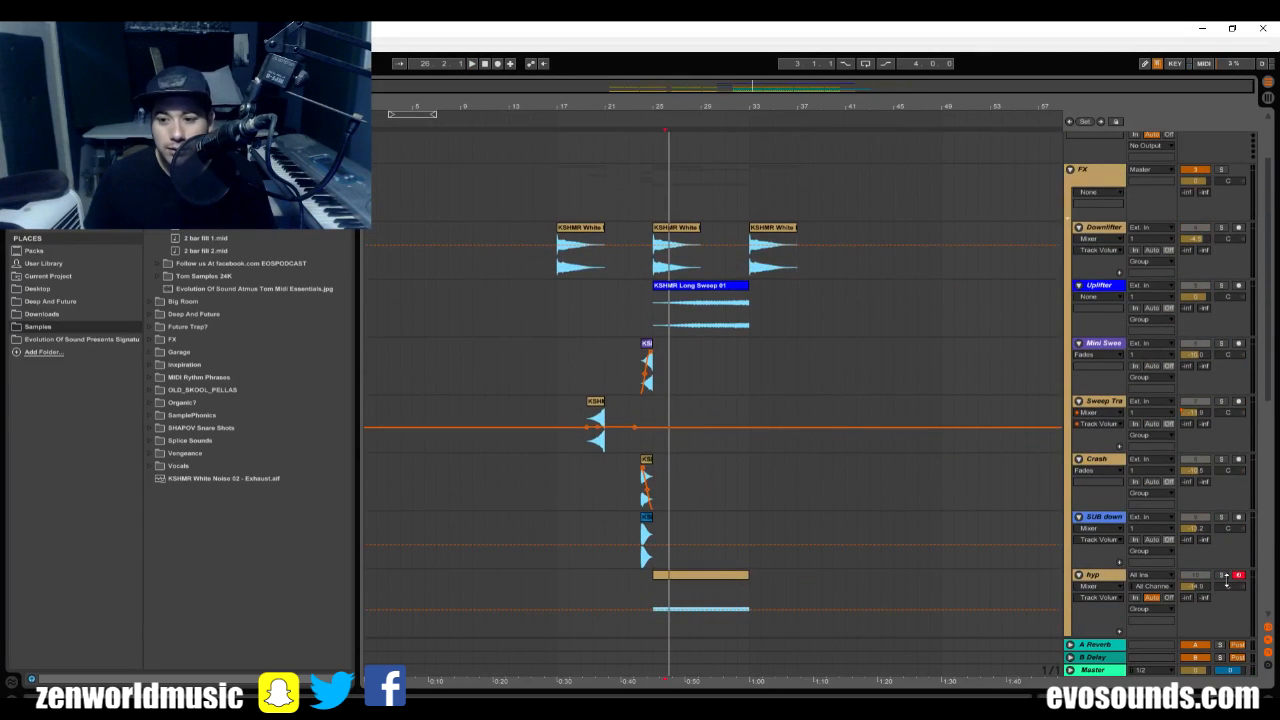
click(659, 598)
key(space)
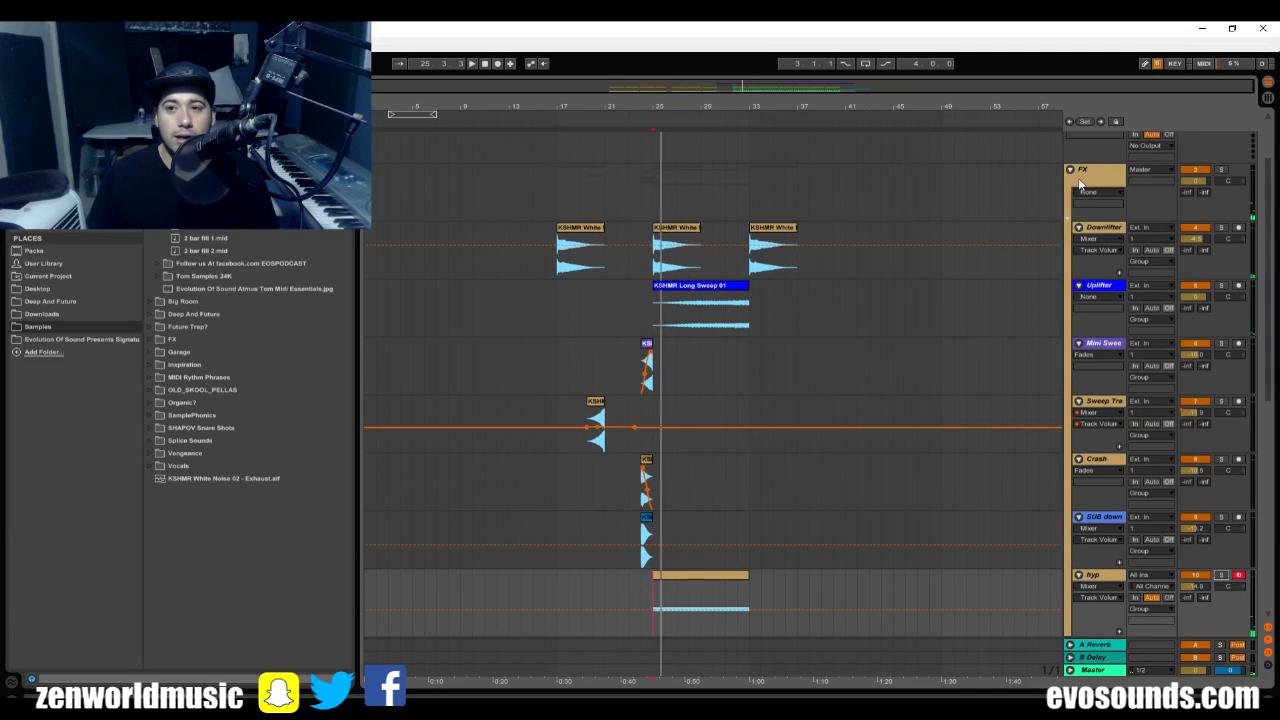
click(1072, 172)
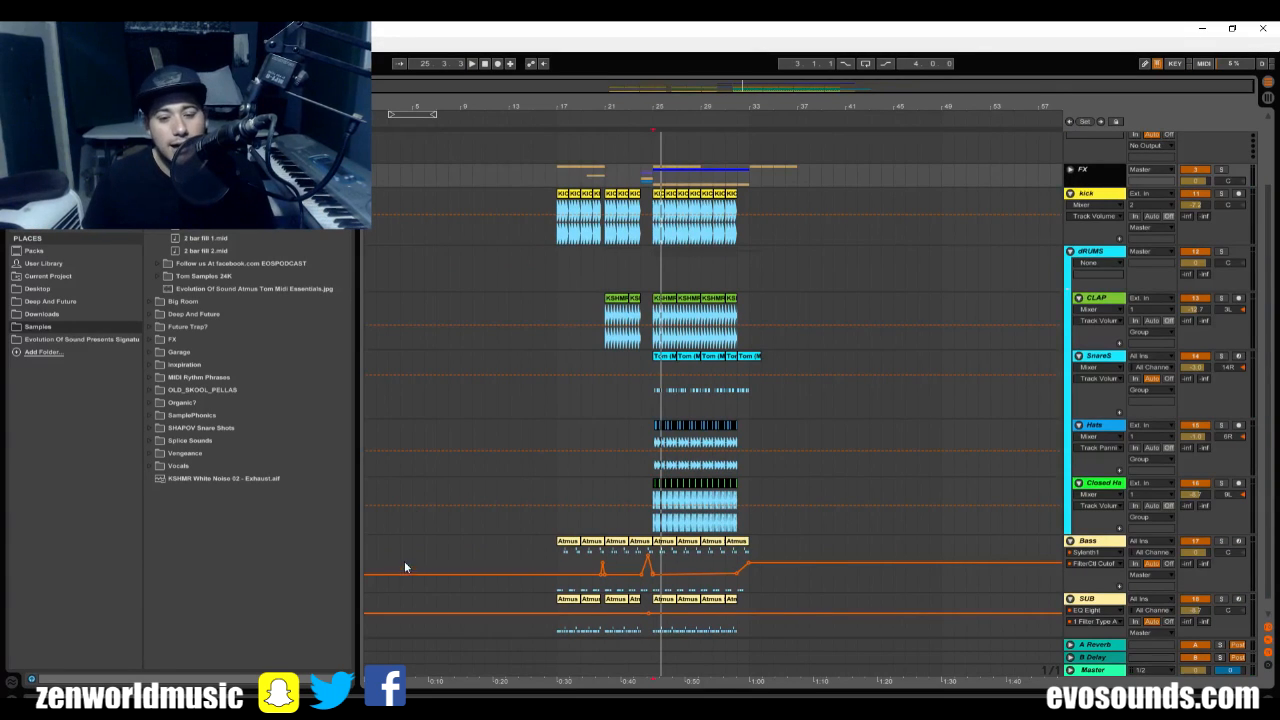
key(alt+Tab)
click(804, 574)
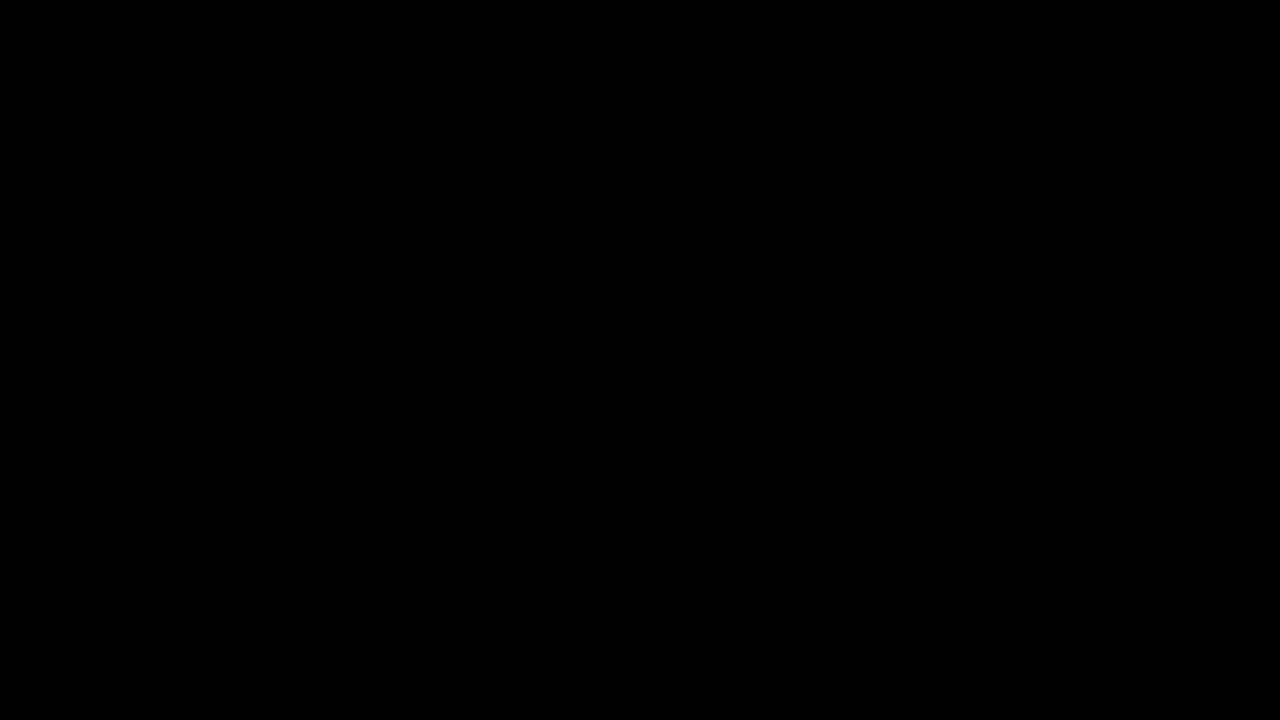